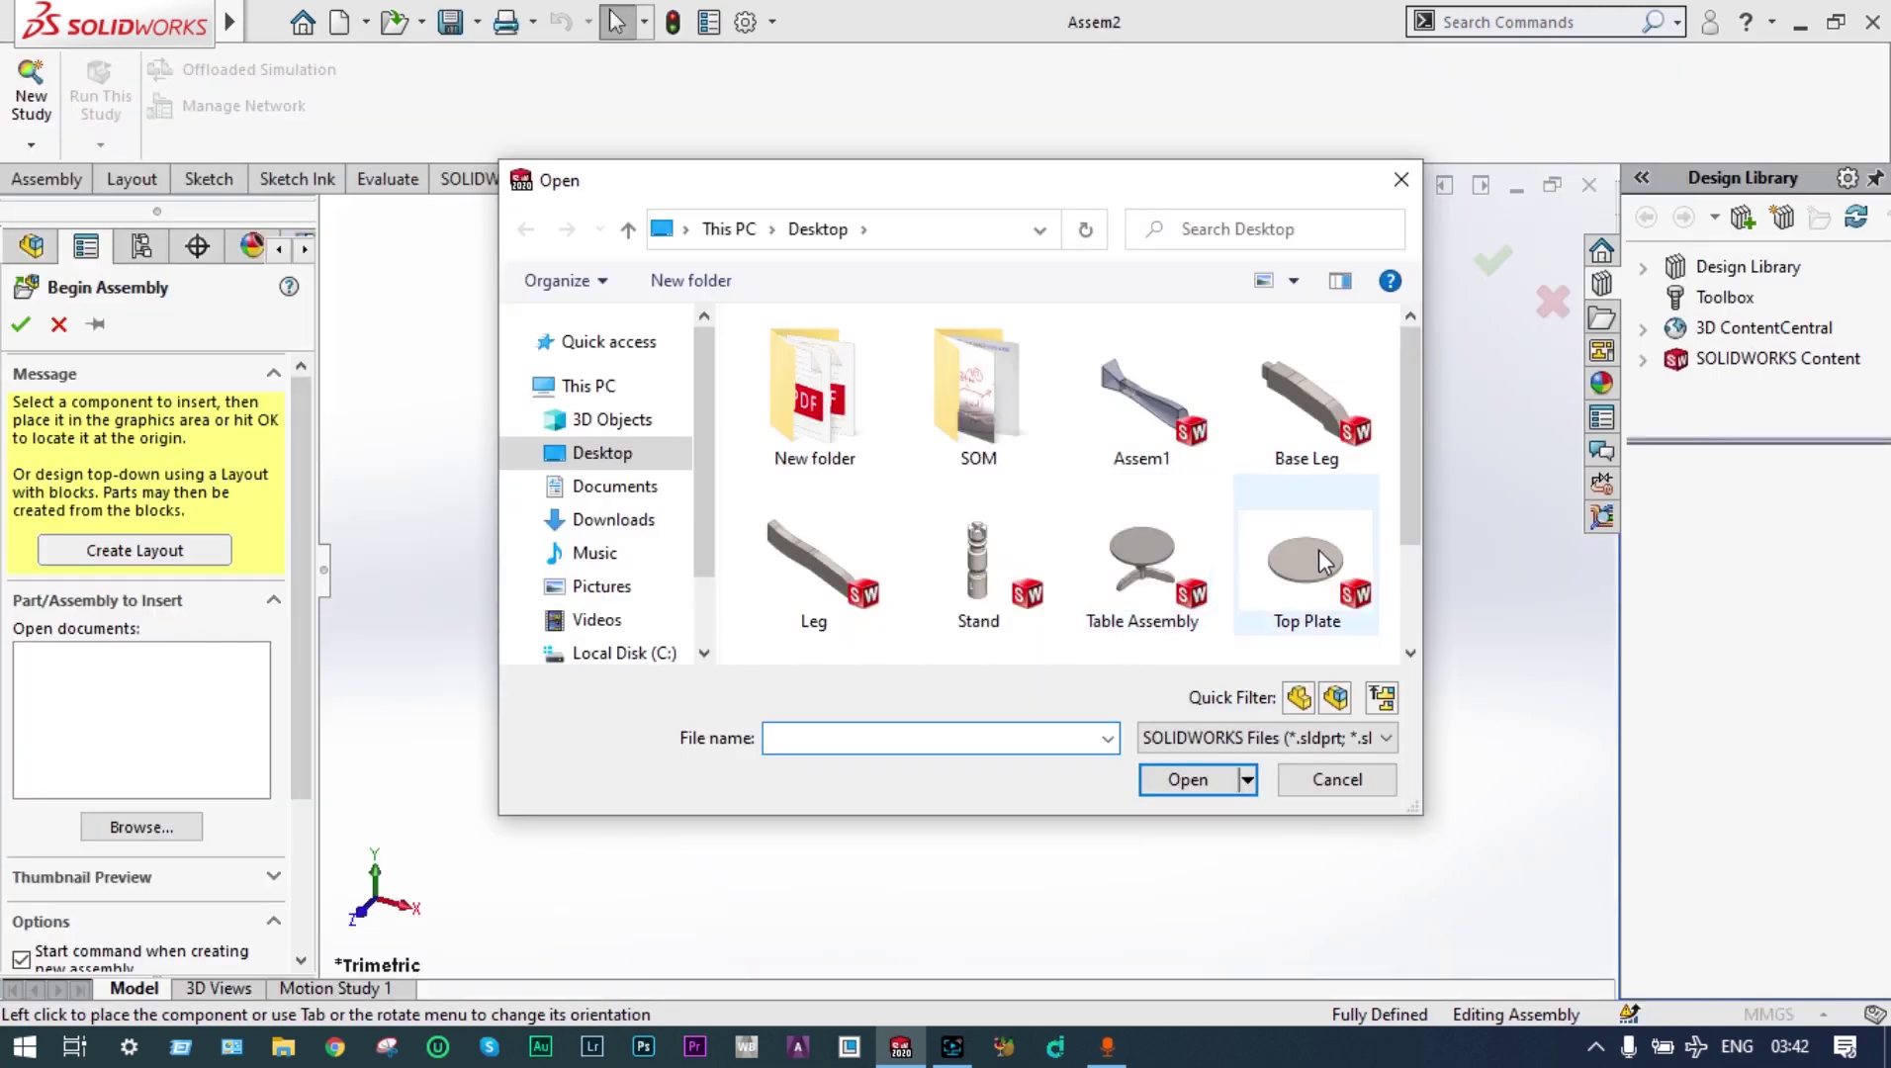
Load the Base Leg, Stand, Top Plate, Top Support and Top Support2 parts for insertion into the new assembly
click(979, 539)
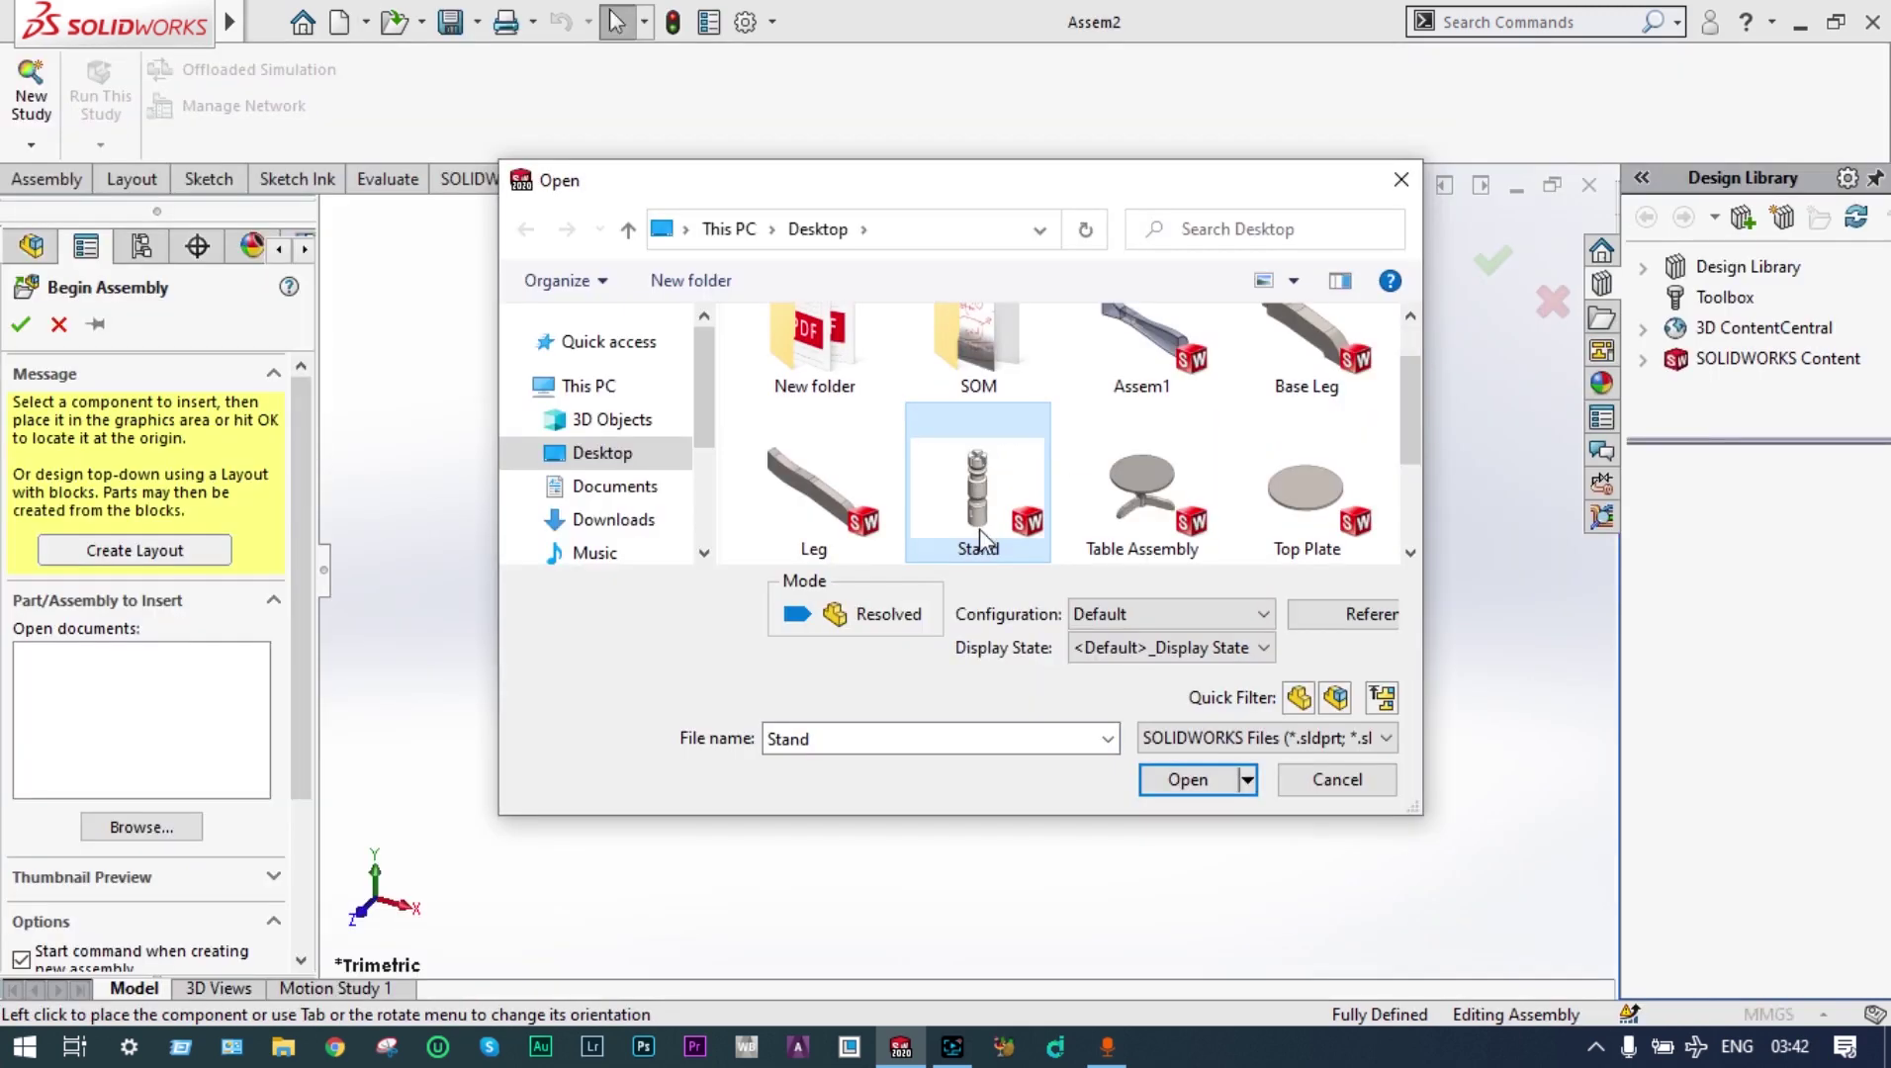
click(1289, 366)
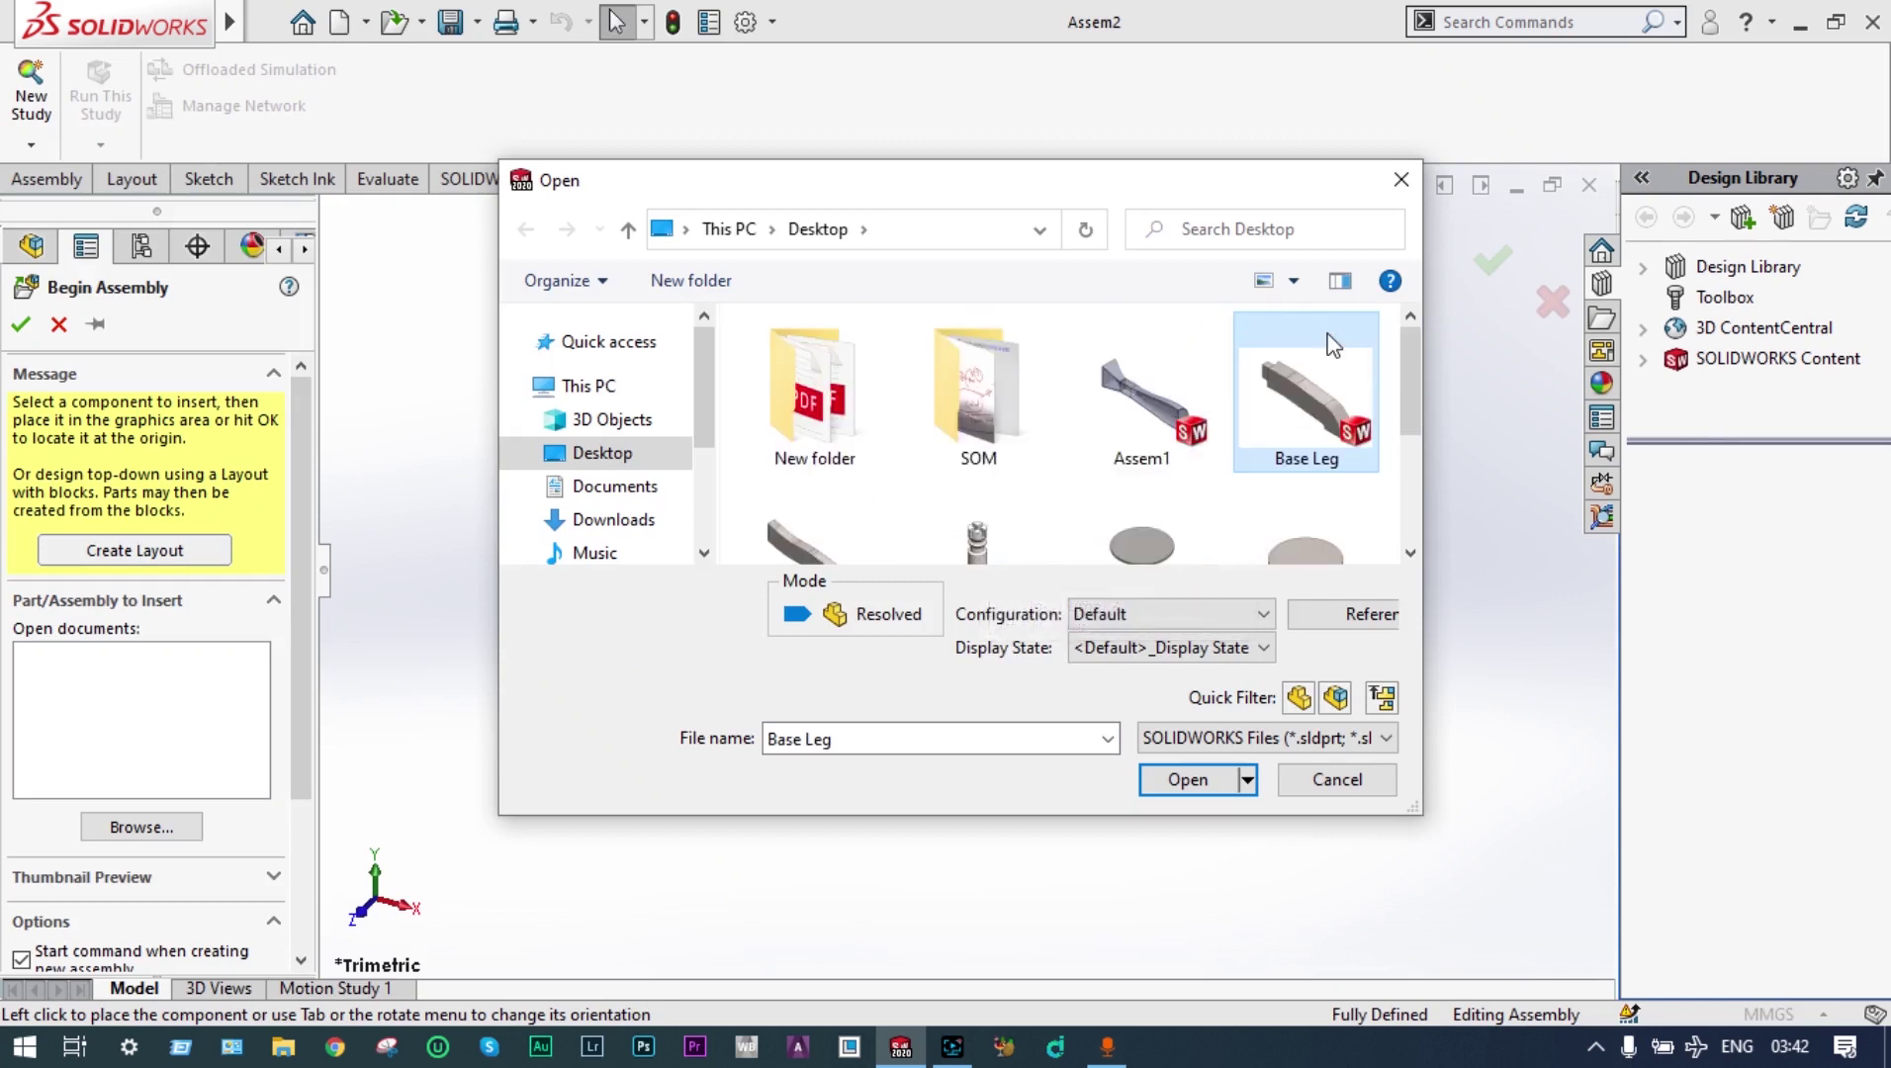
scroll(1332, 345, down, 2)
ctrl+click(979, 356)
ctrl+click(1306, 346)
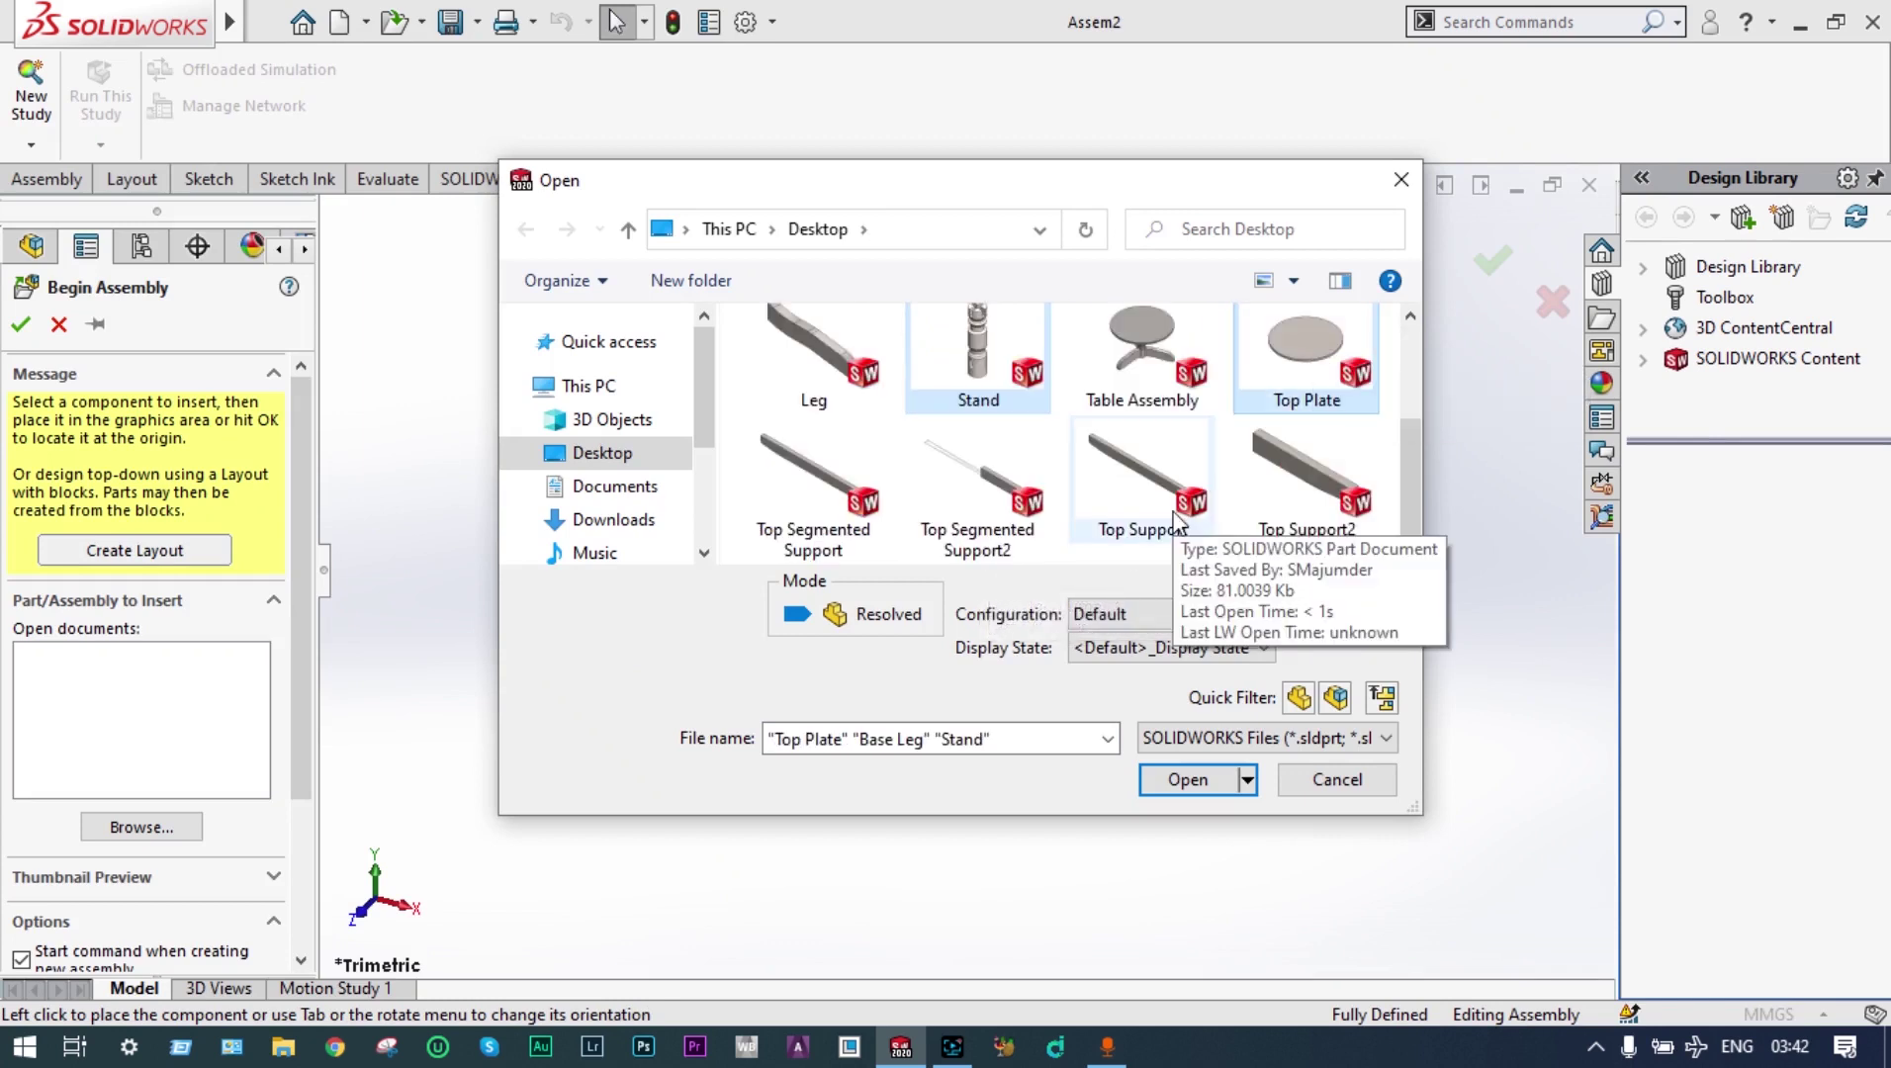
ctrl+click(1175, 521)
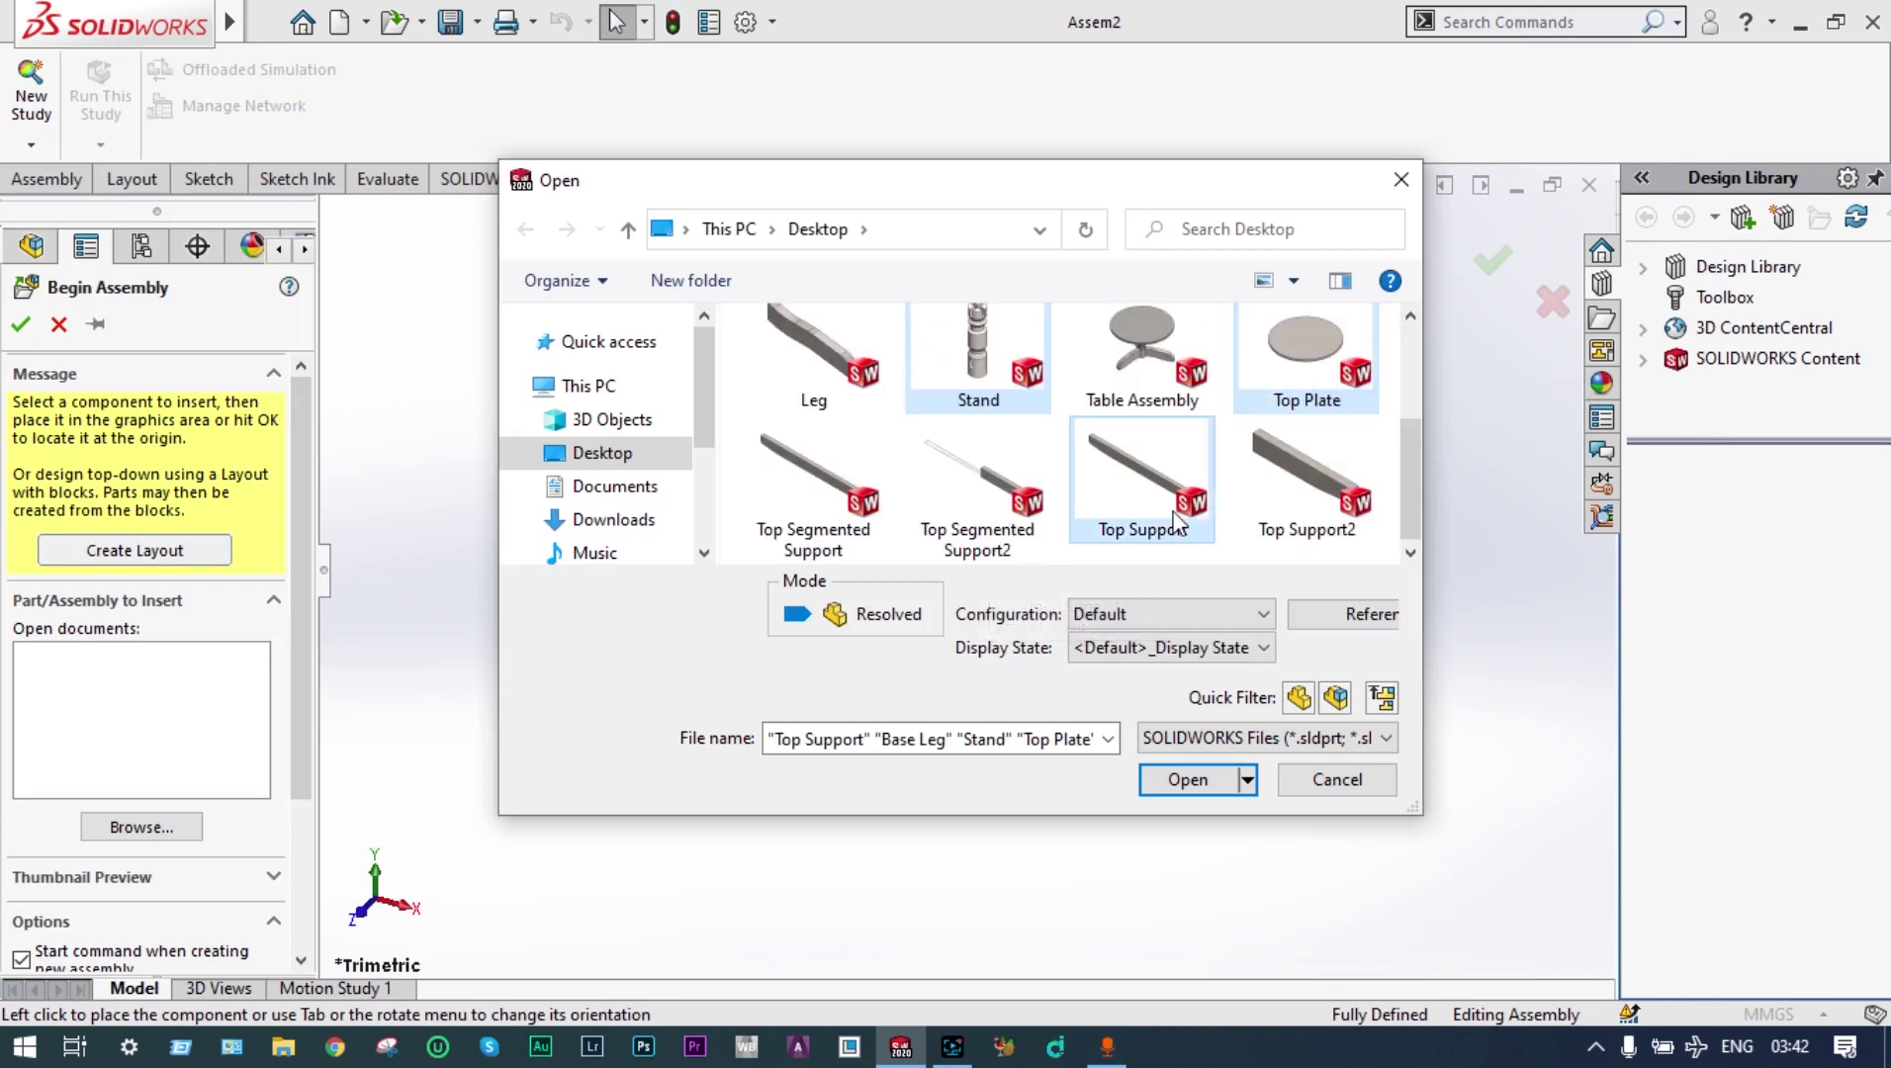
ctrl+click(1347, 505)
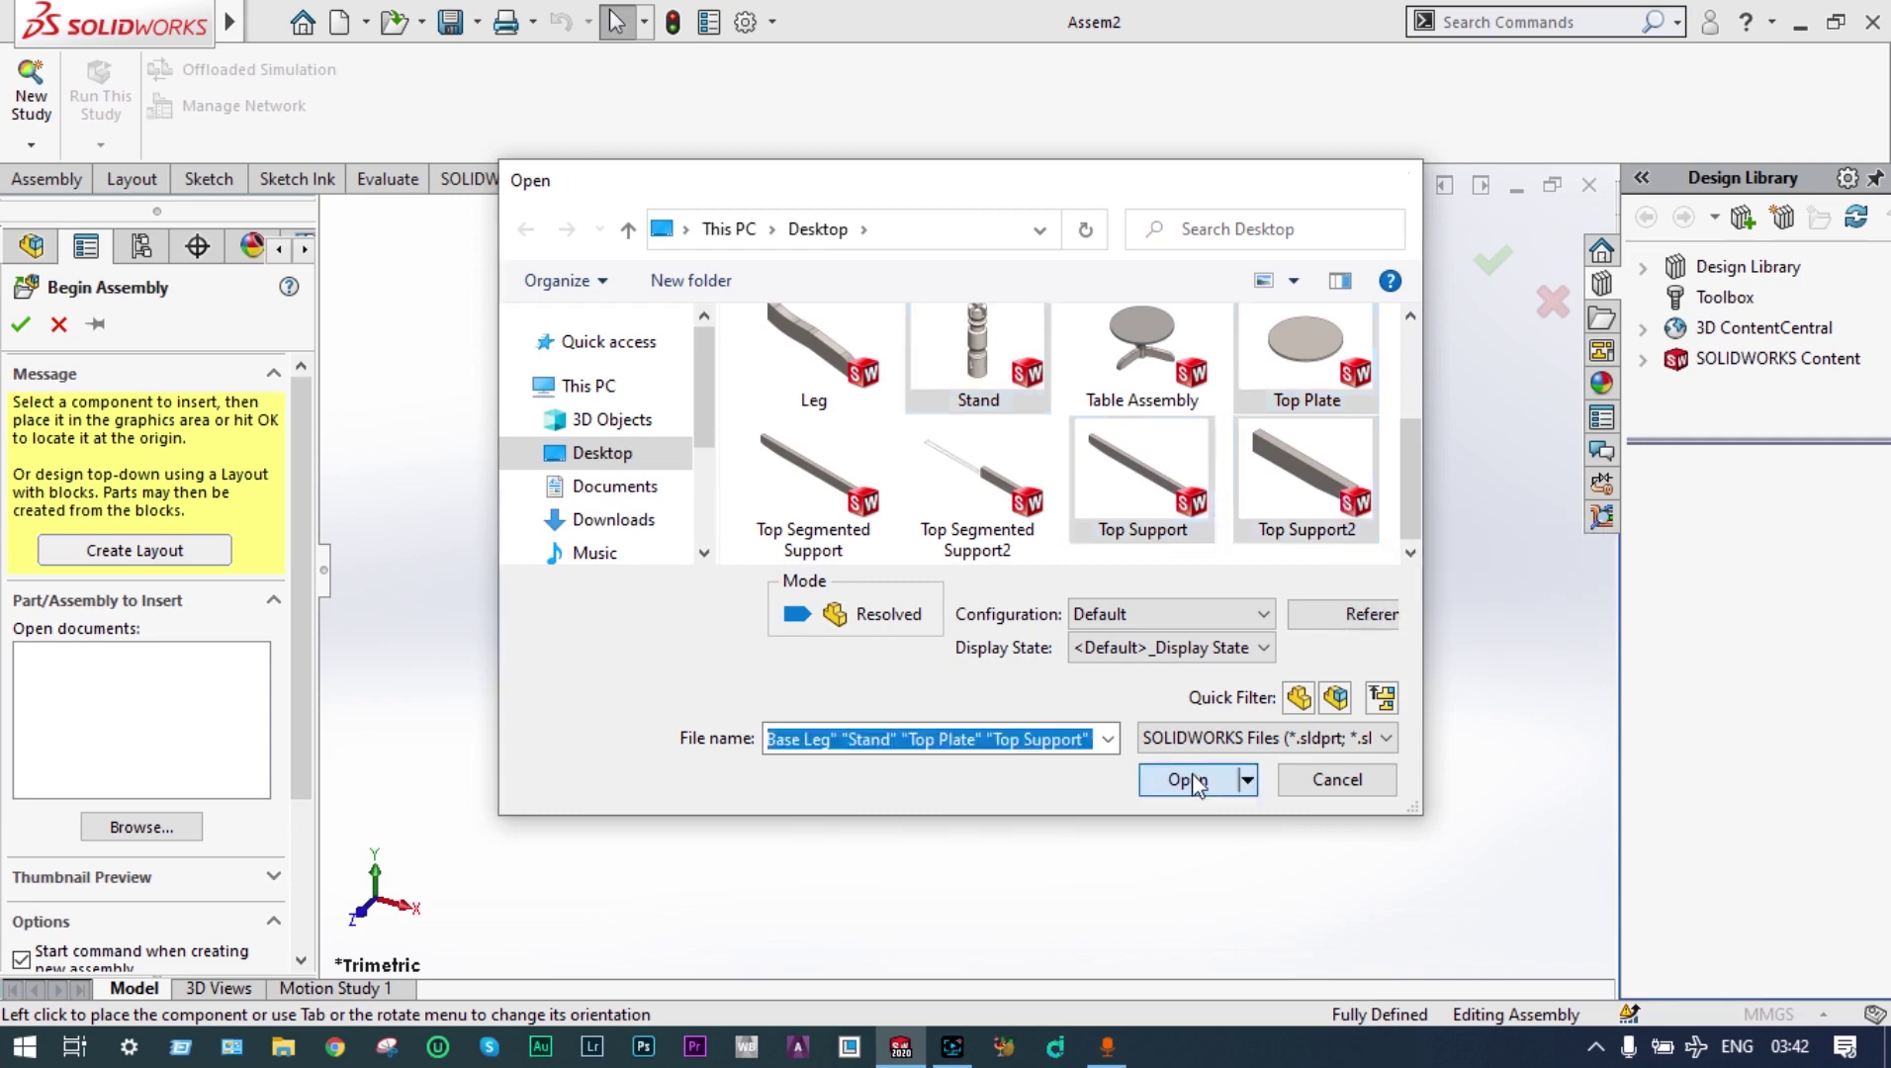
click(1188, 779)
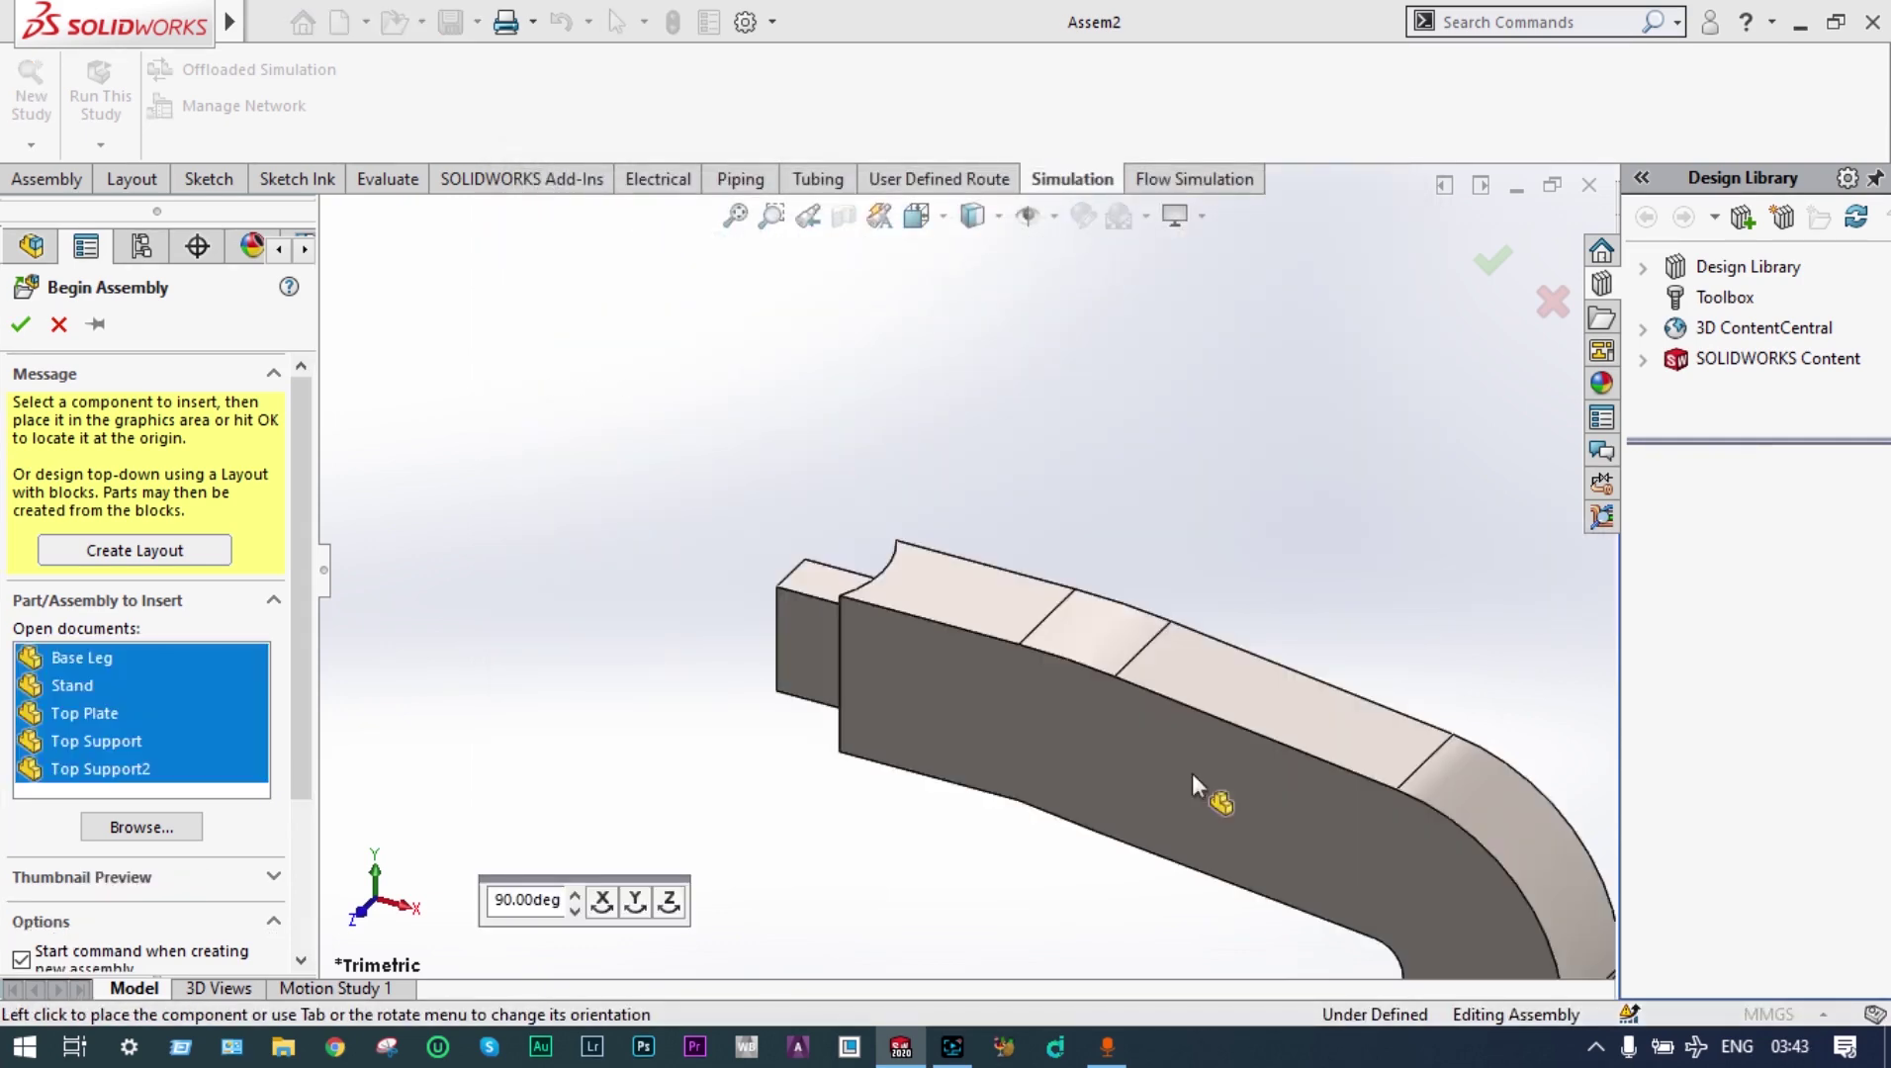
Place the Base Leg, Stand, Top Plate, Top Support and Top Support2 spaced apart in the graphics area
click(1172, 712)
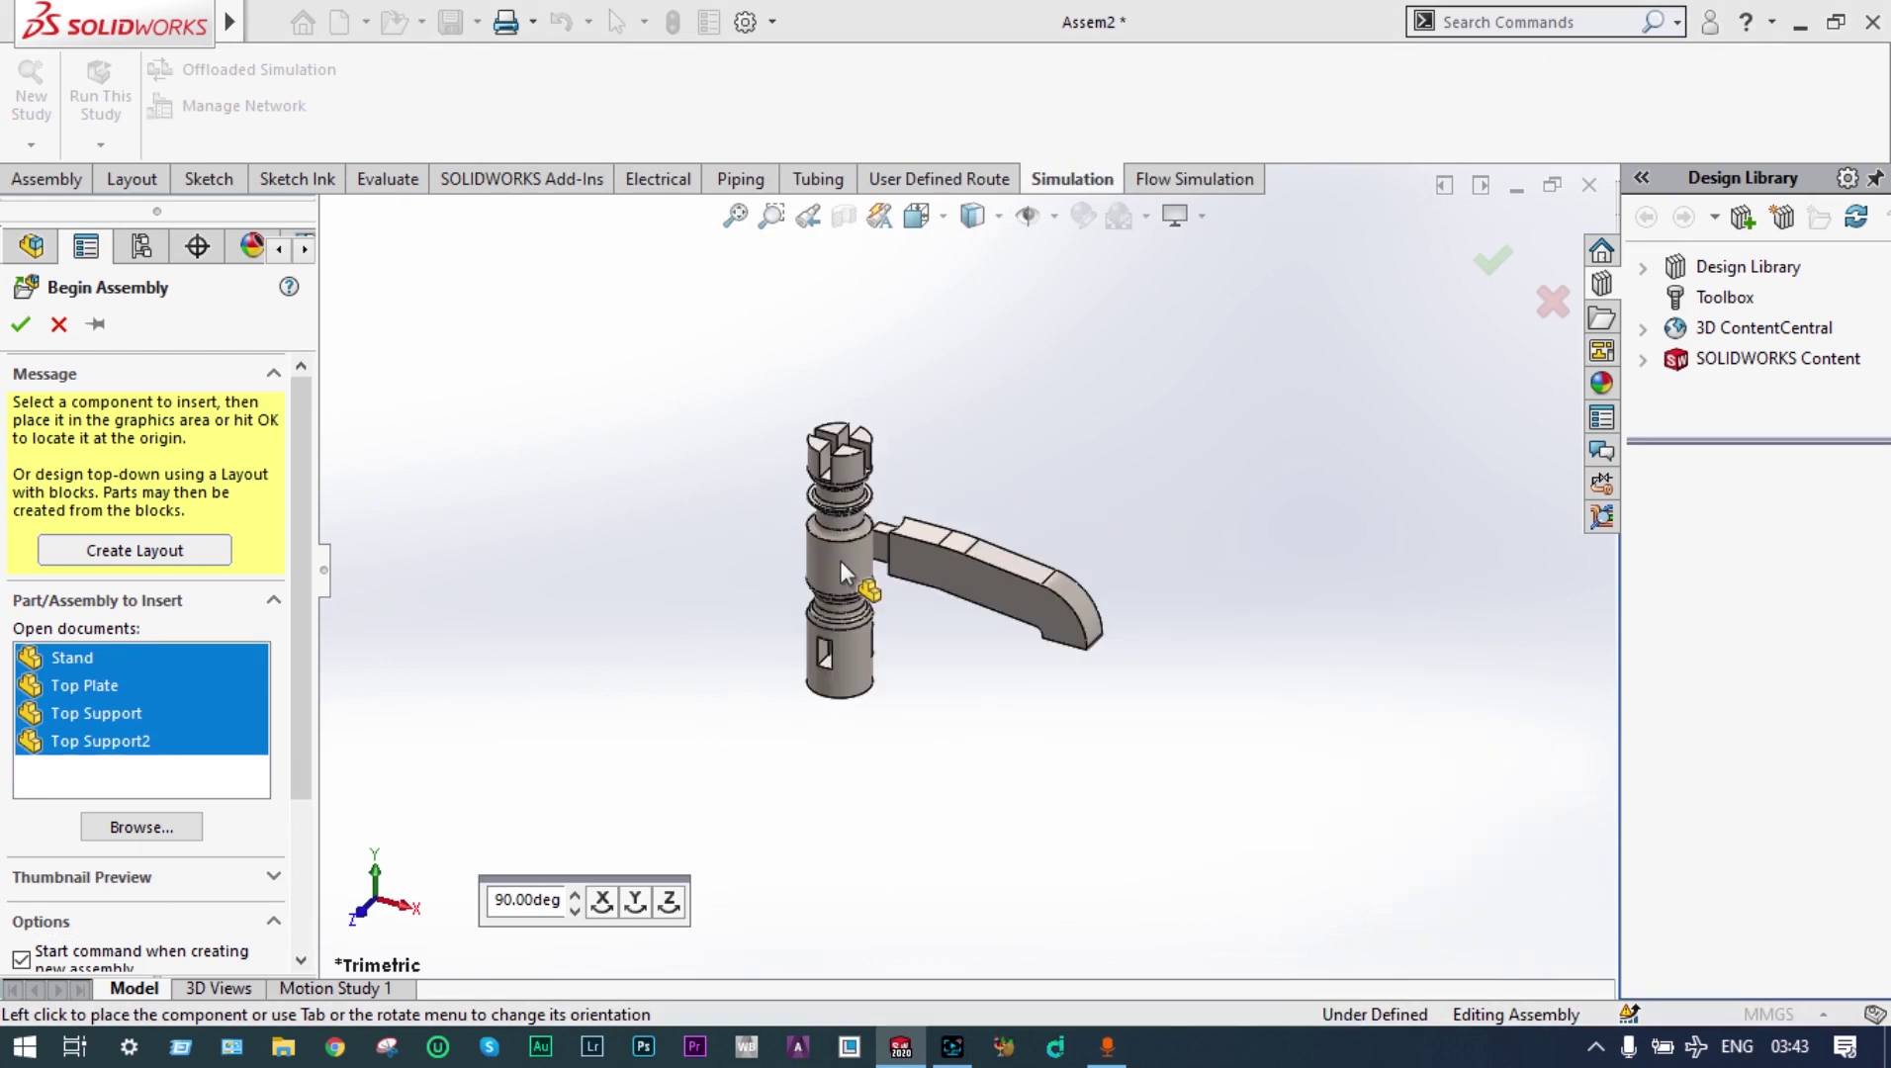
click(838, 560)
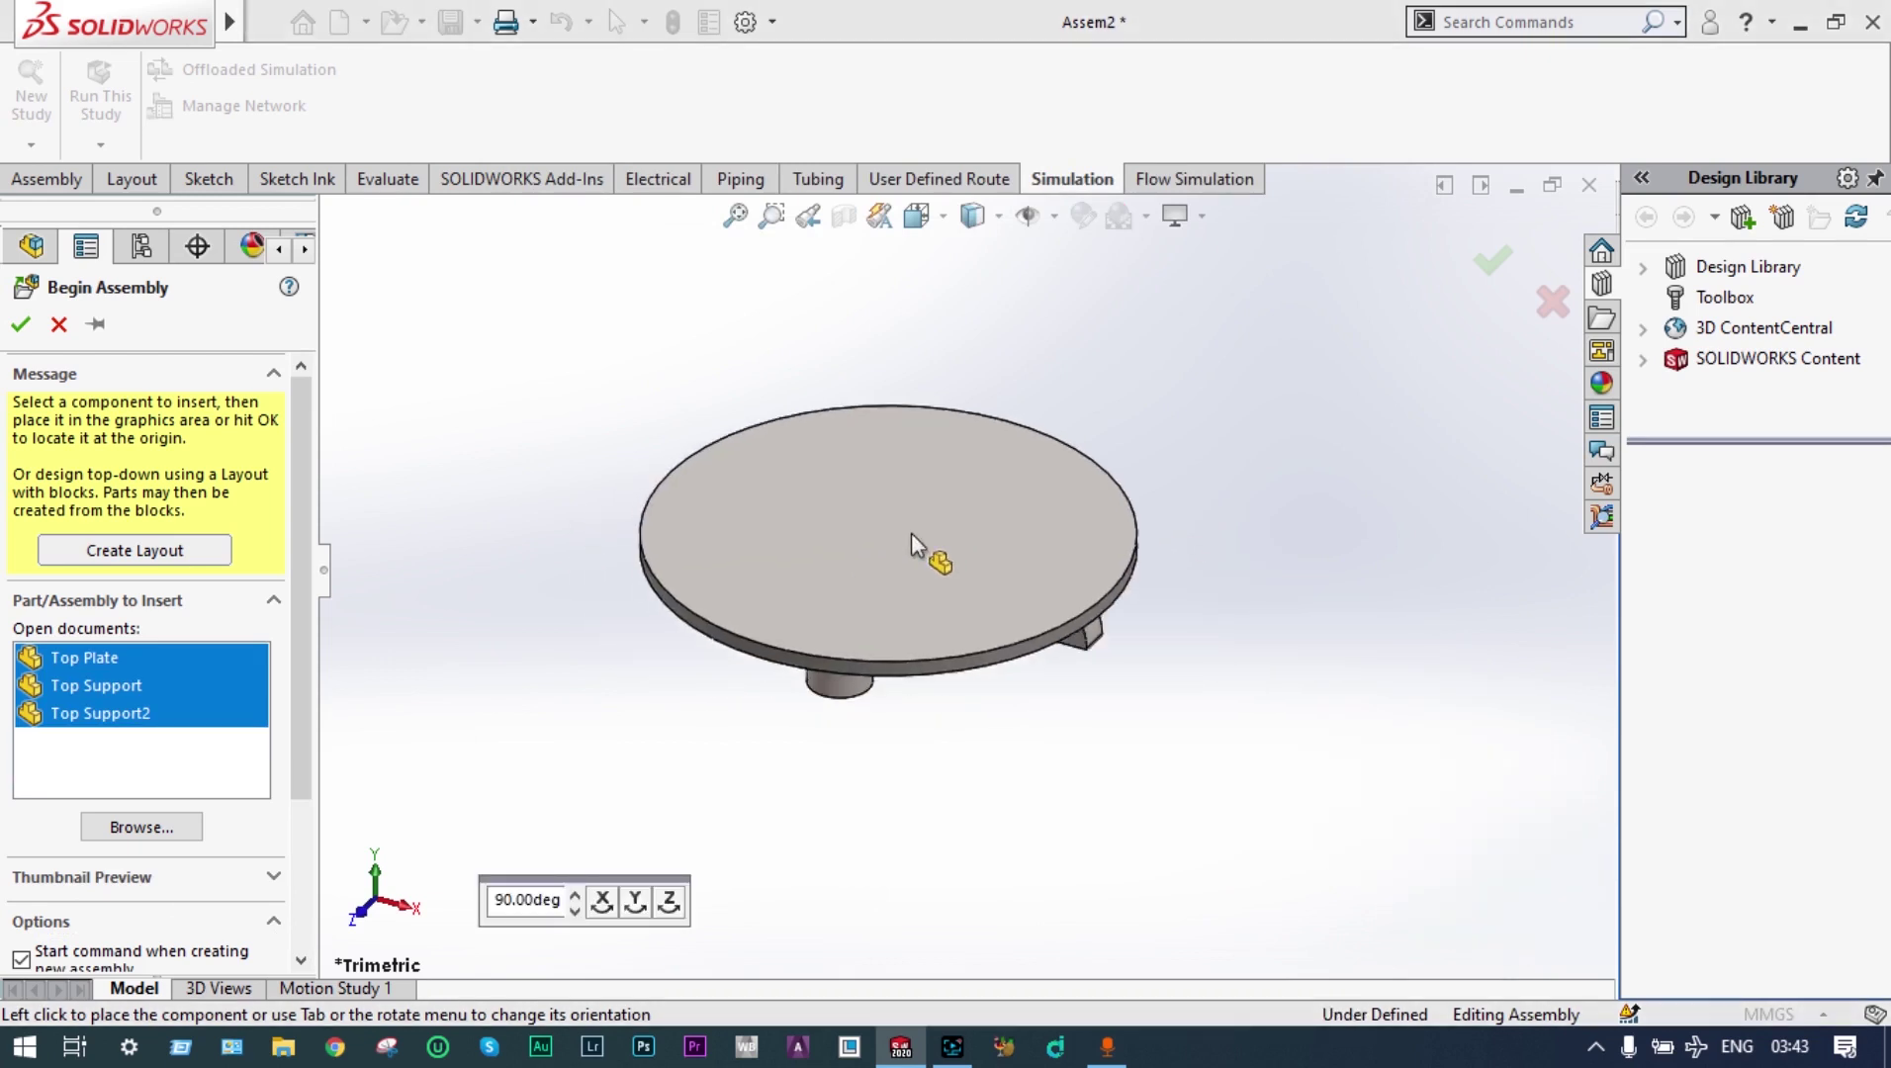
click(1387, 401)
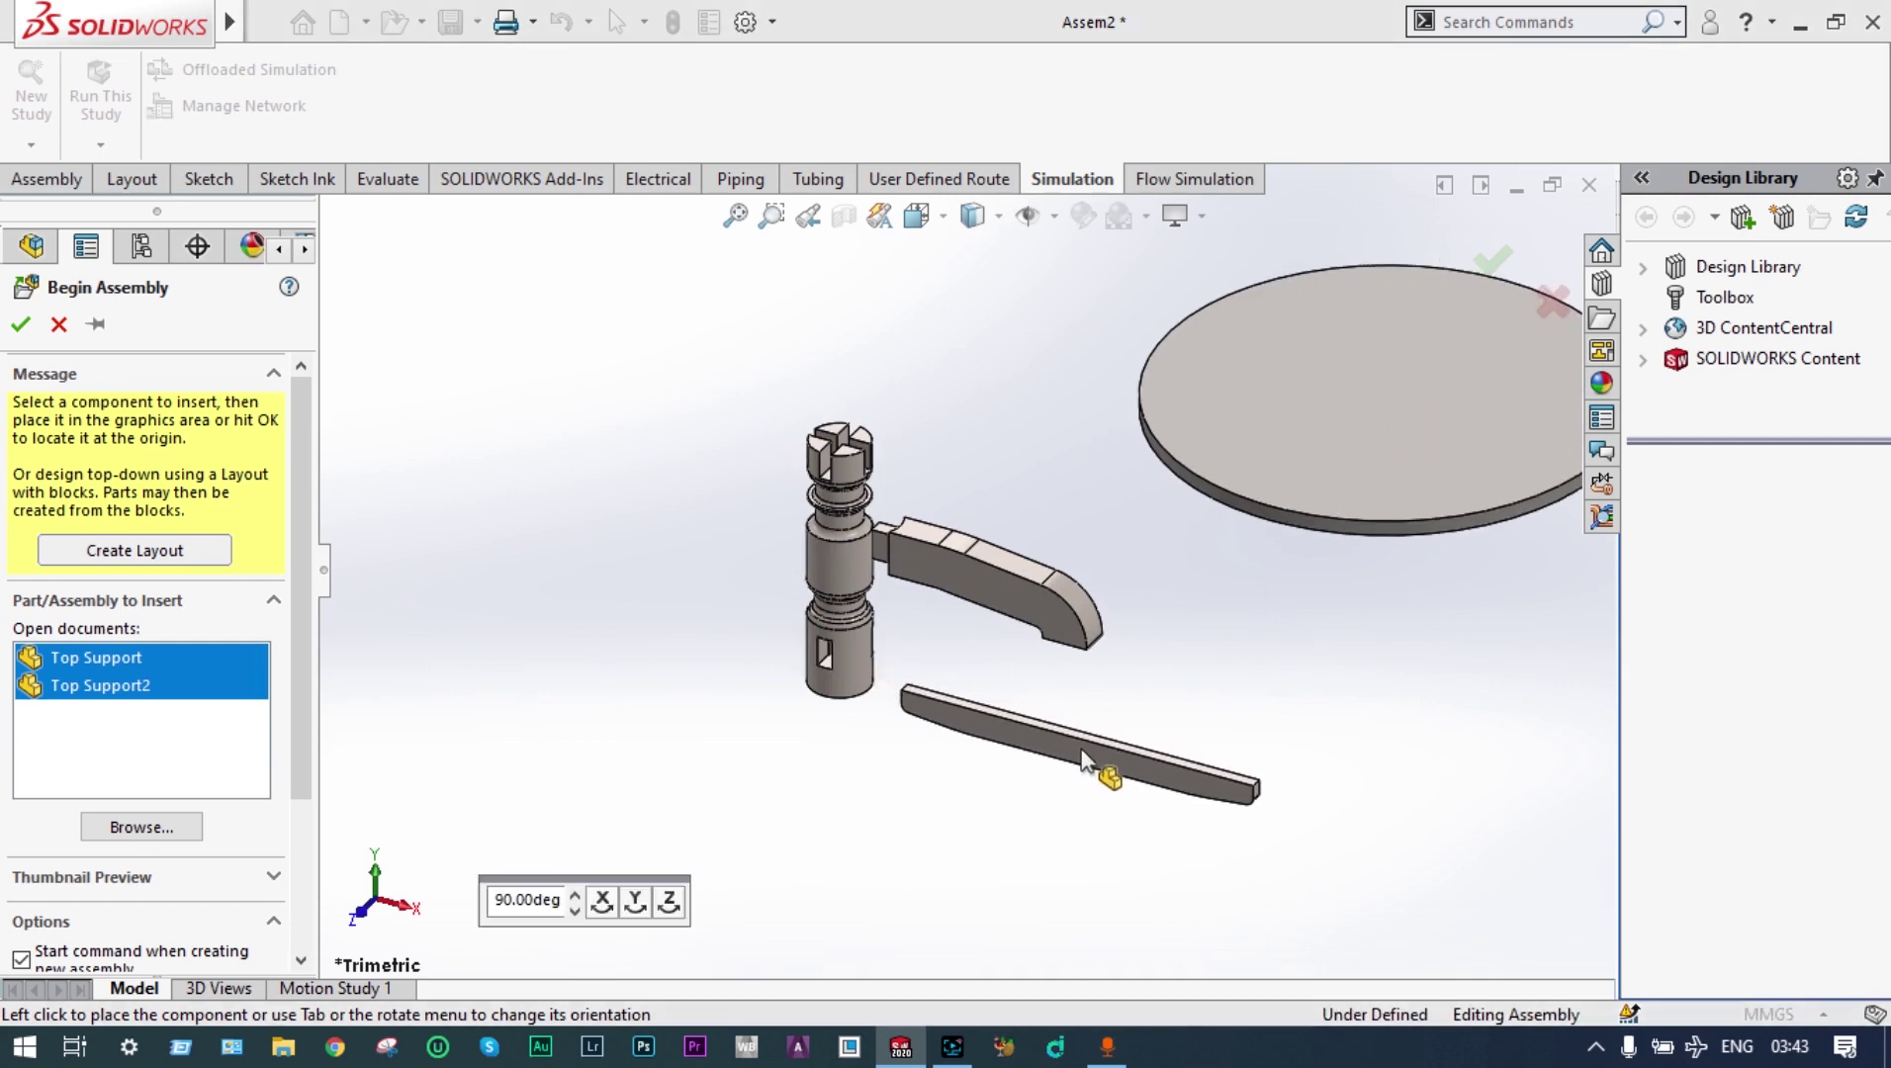
click(1083, 756)
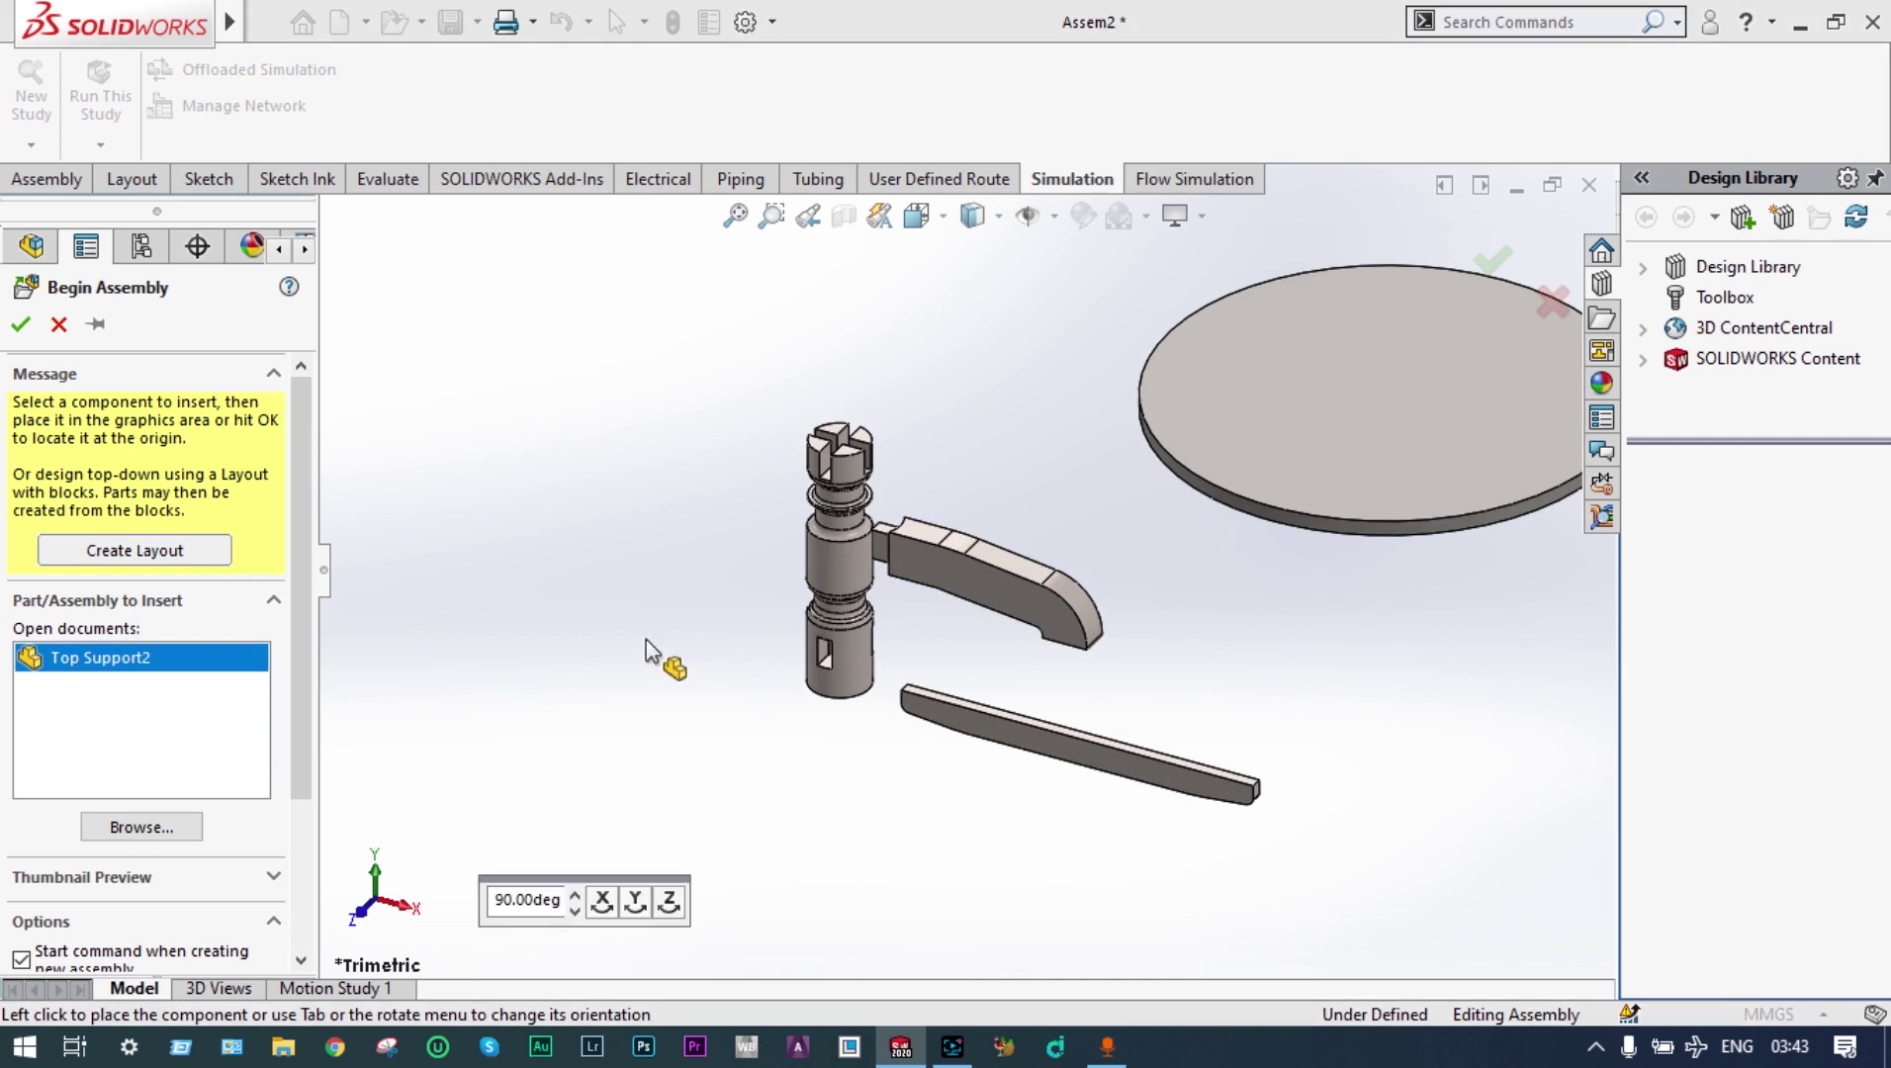
click(571, 585)
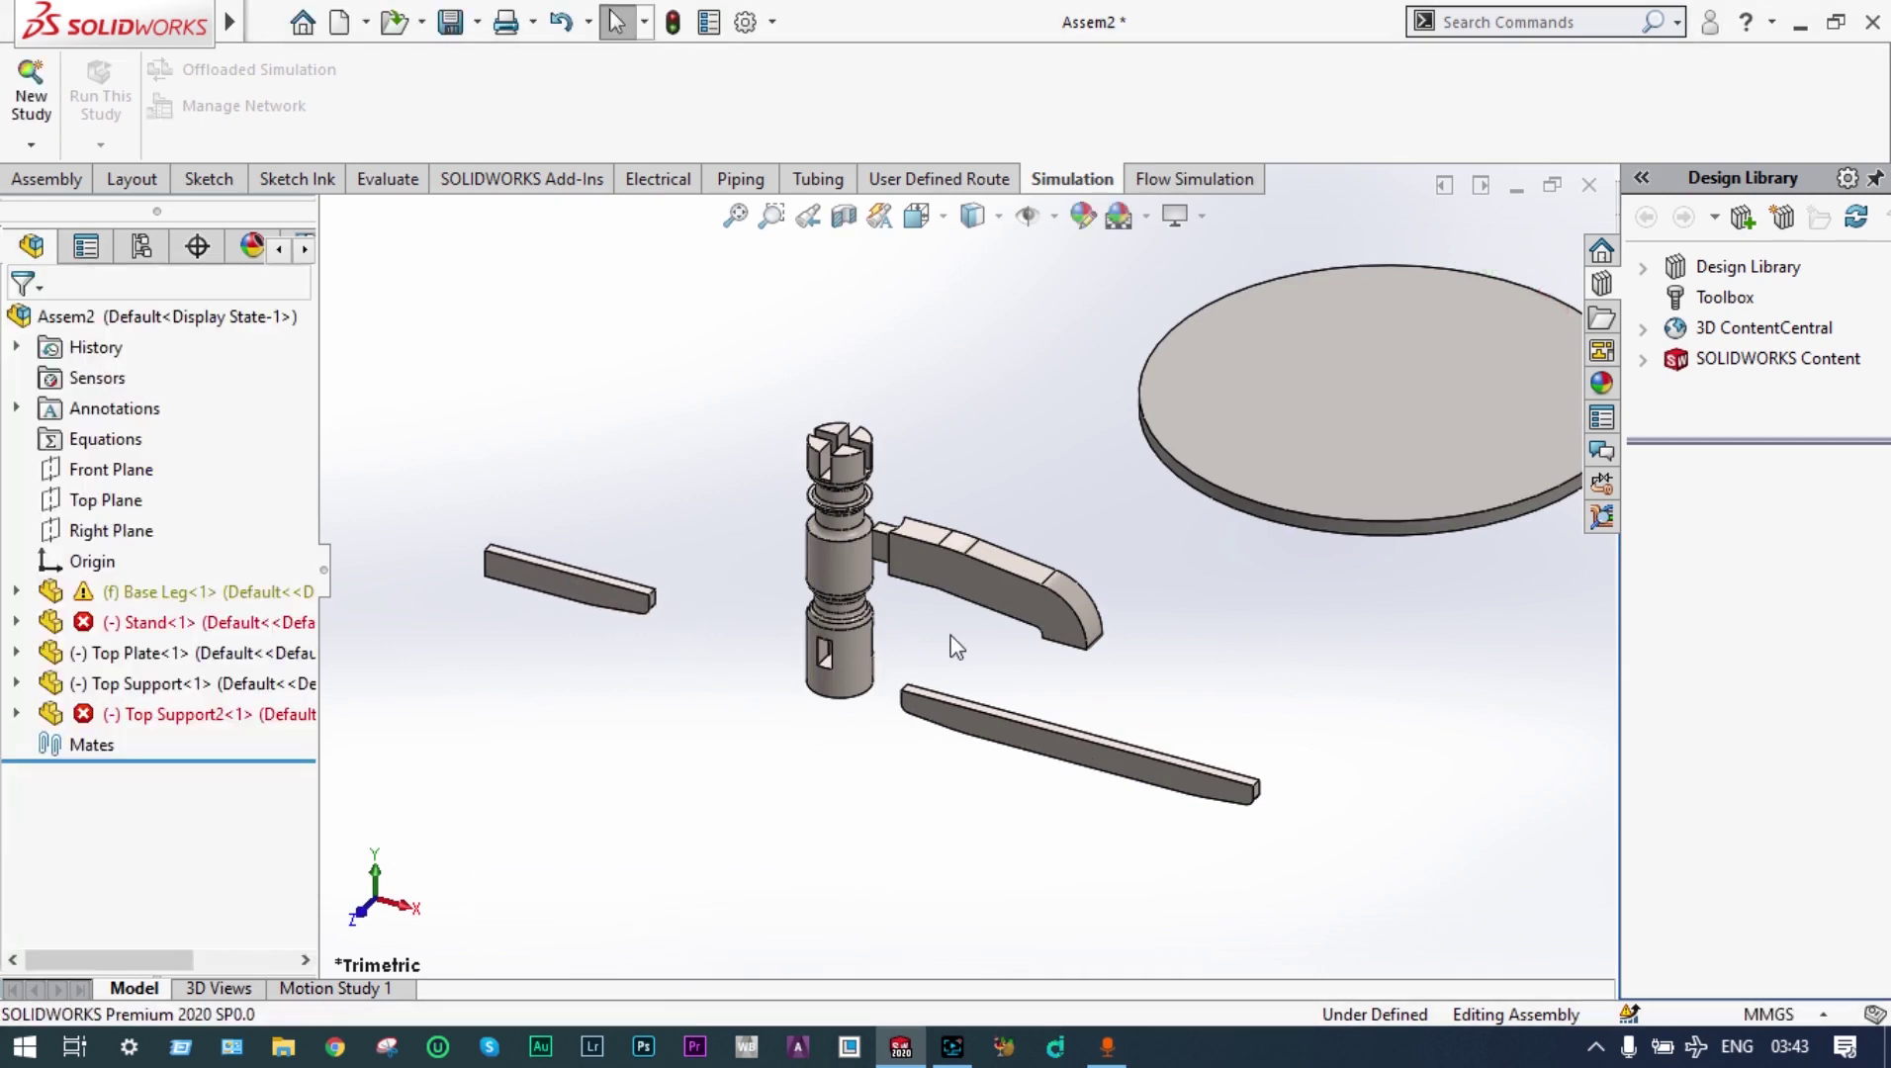
Float the Base Leg component and move it away from the Stand
click(1014, 596)
right_click(1013, 597)
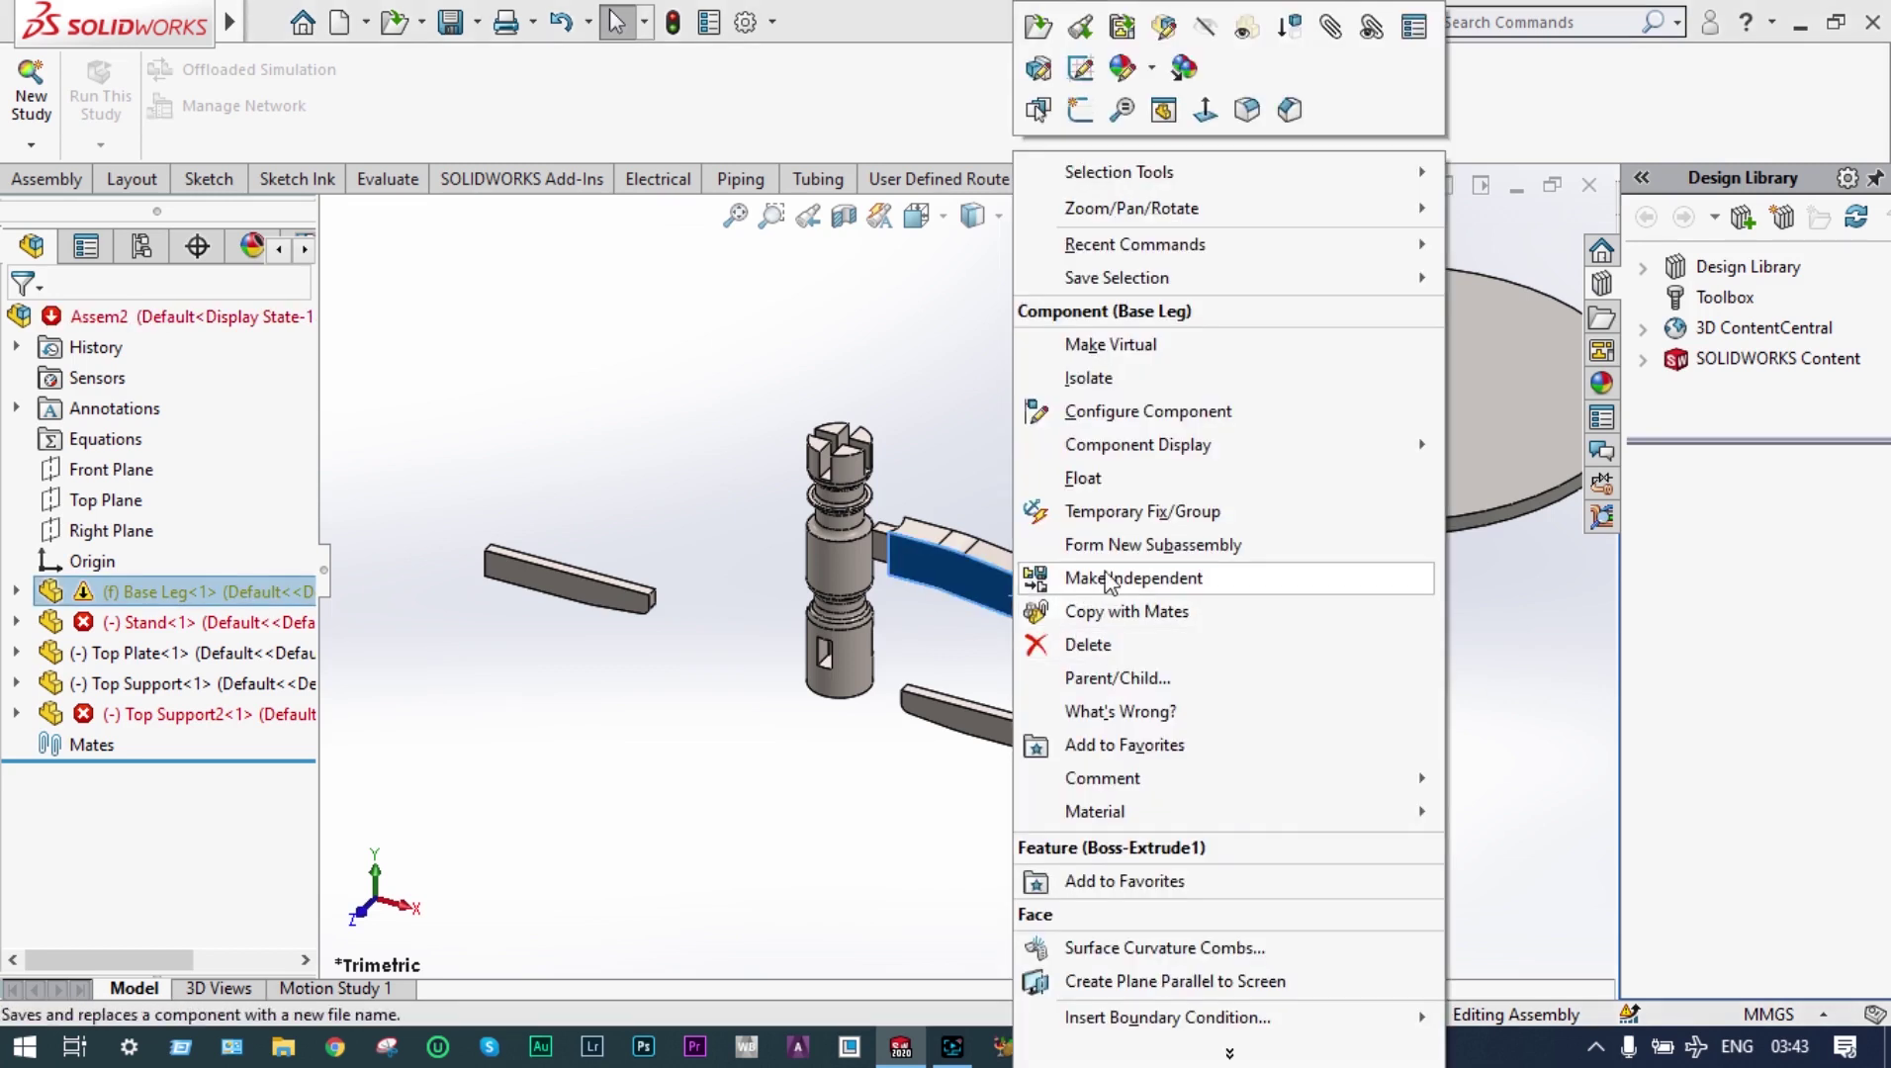
click(1083, 477)
drag(1029, 583, 1366, 652)
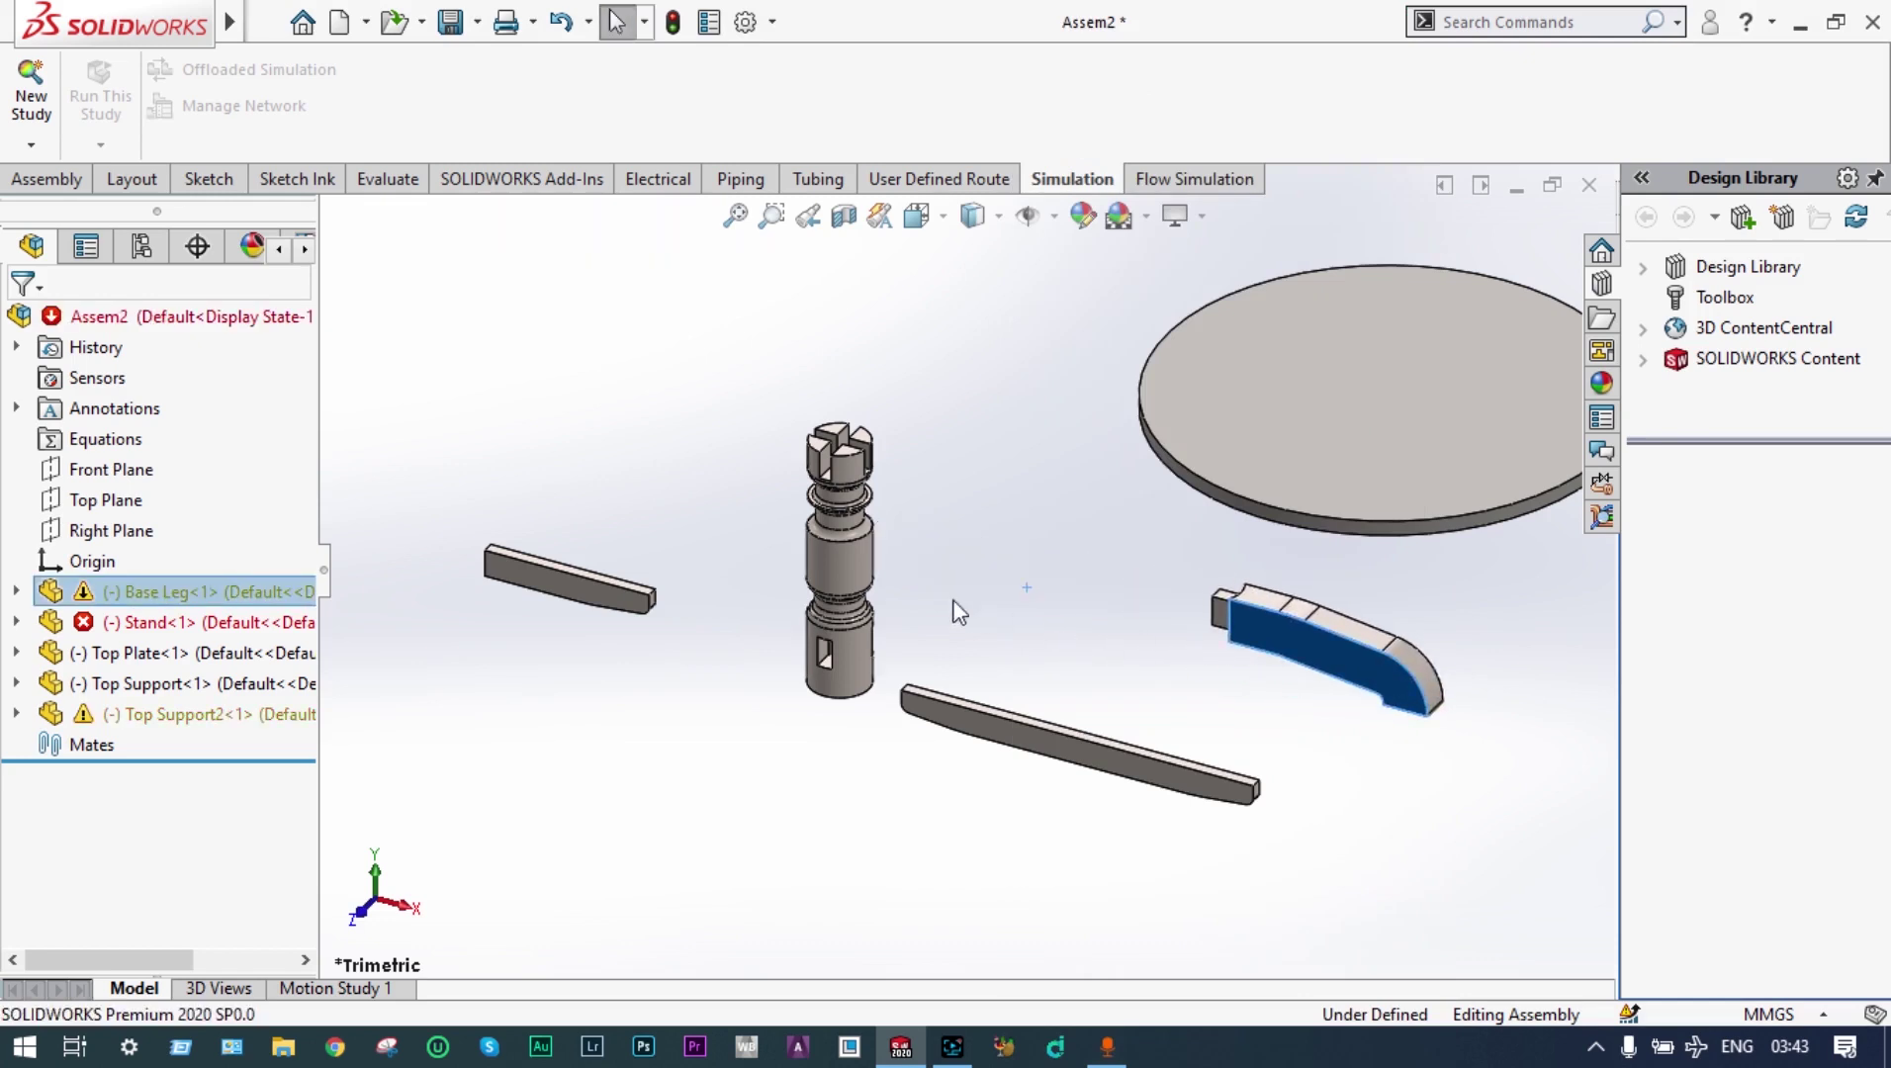
Fix the Stand component in place as the grounded part of the assembly
click(853, 554)
right_click(853, 554)
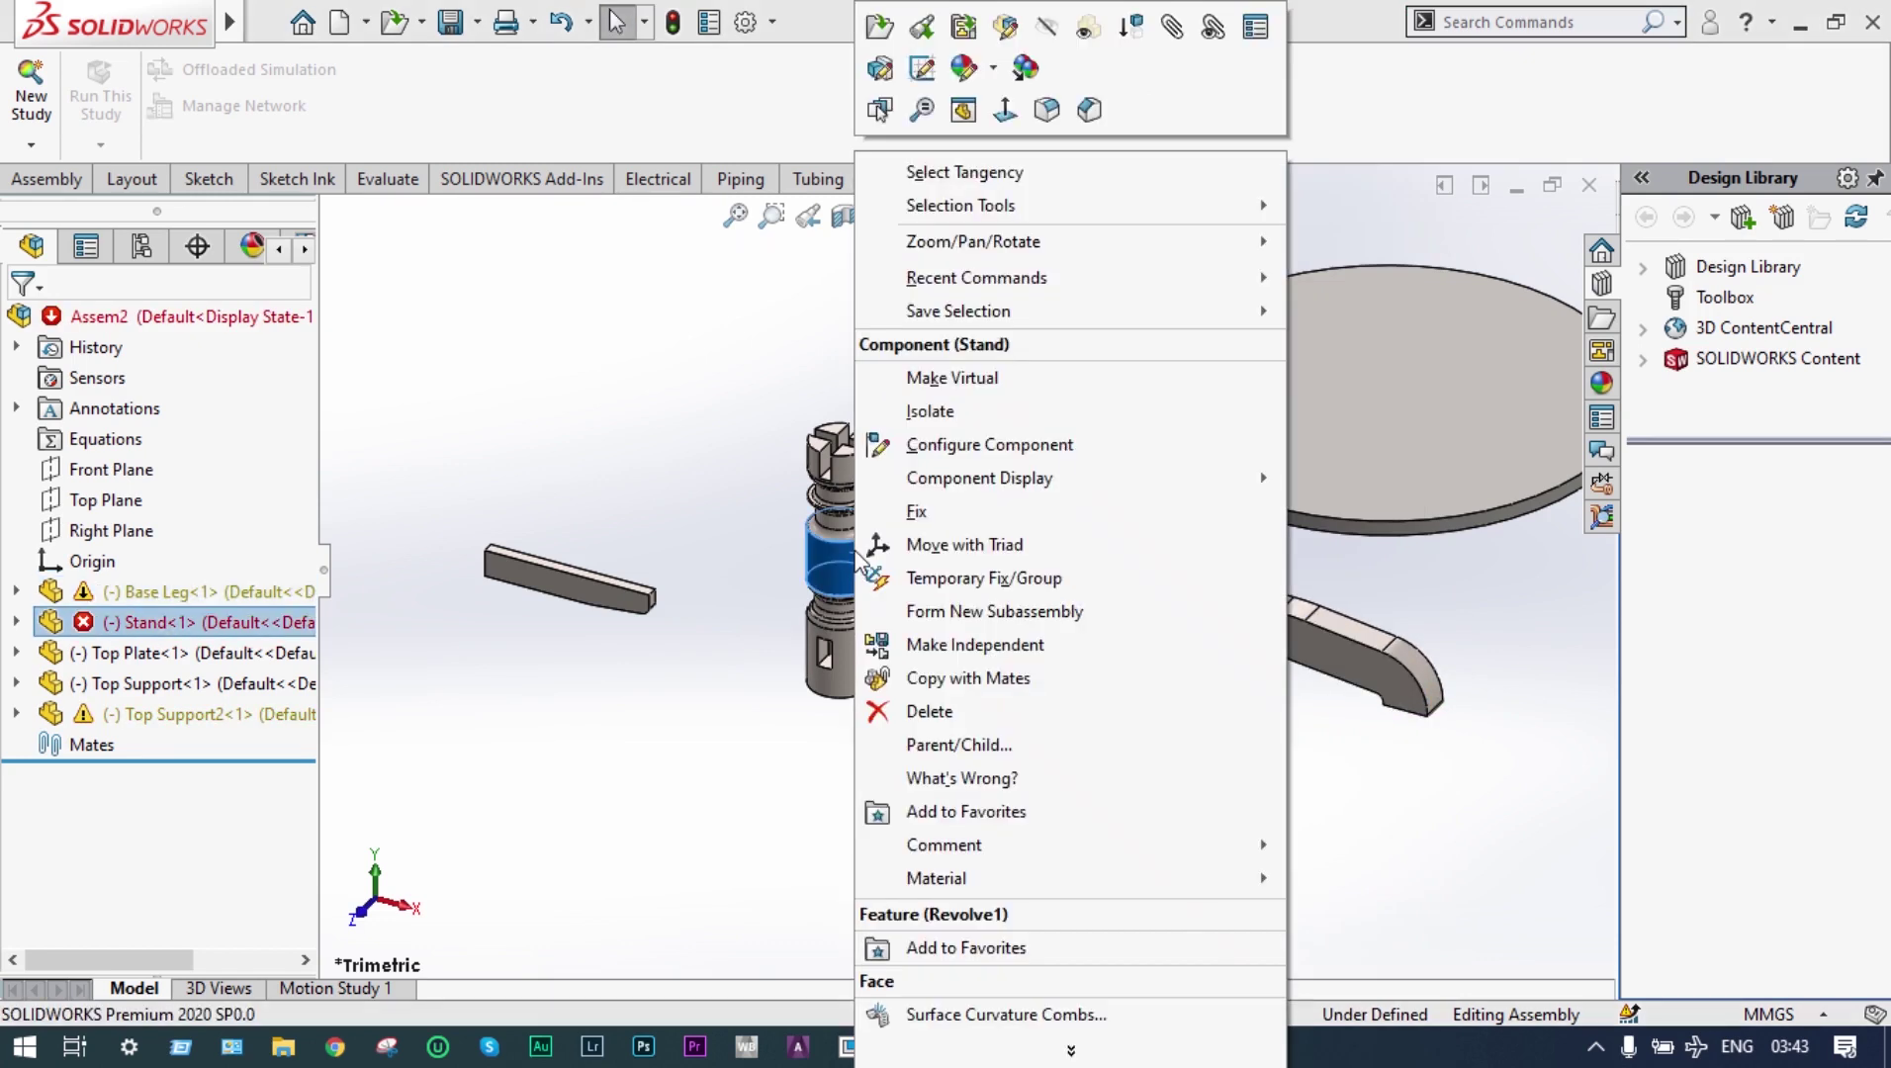
click(915, 517)
Move the Base Leg to a position just below the Stand
middle_drag(915, 517, 1055, 566)
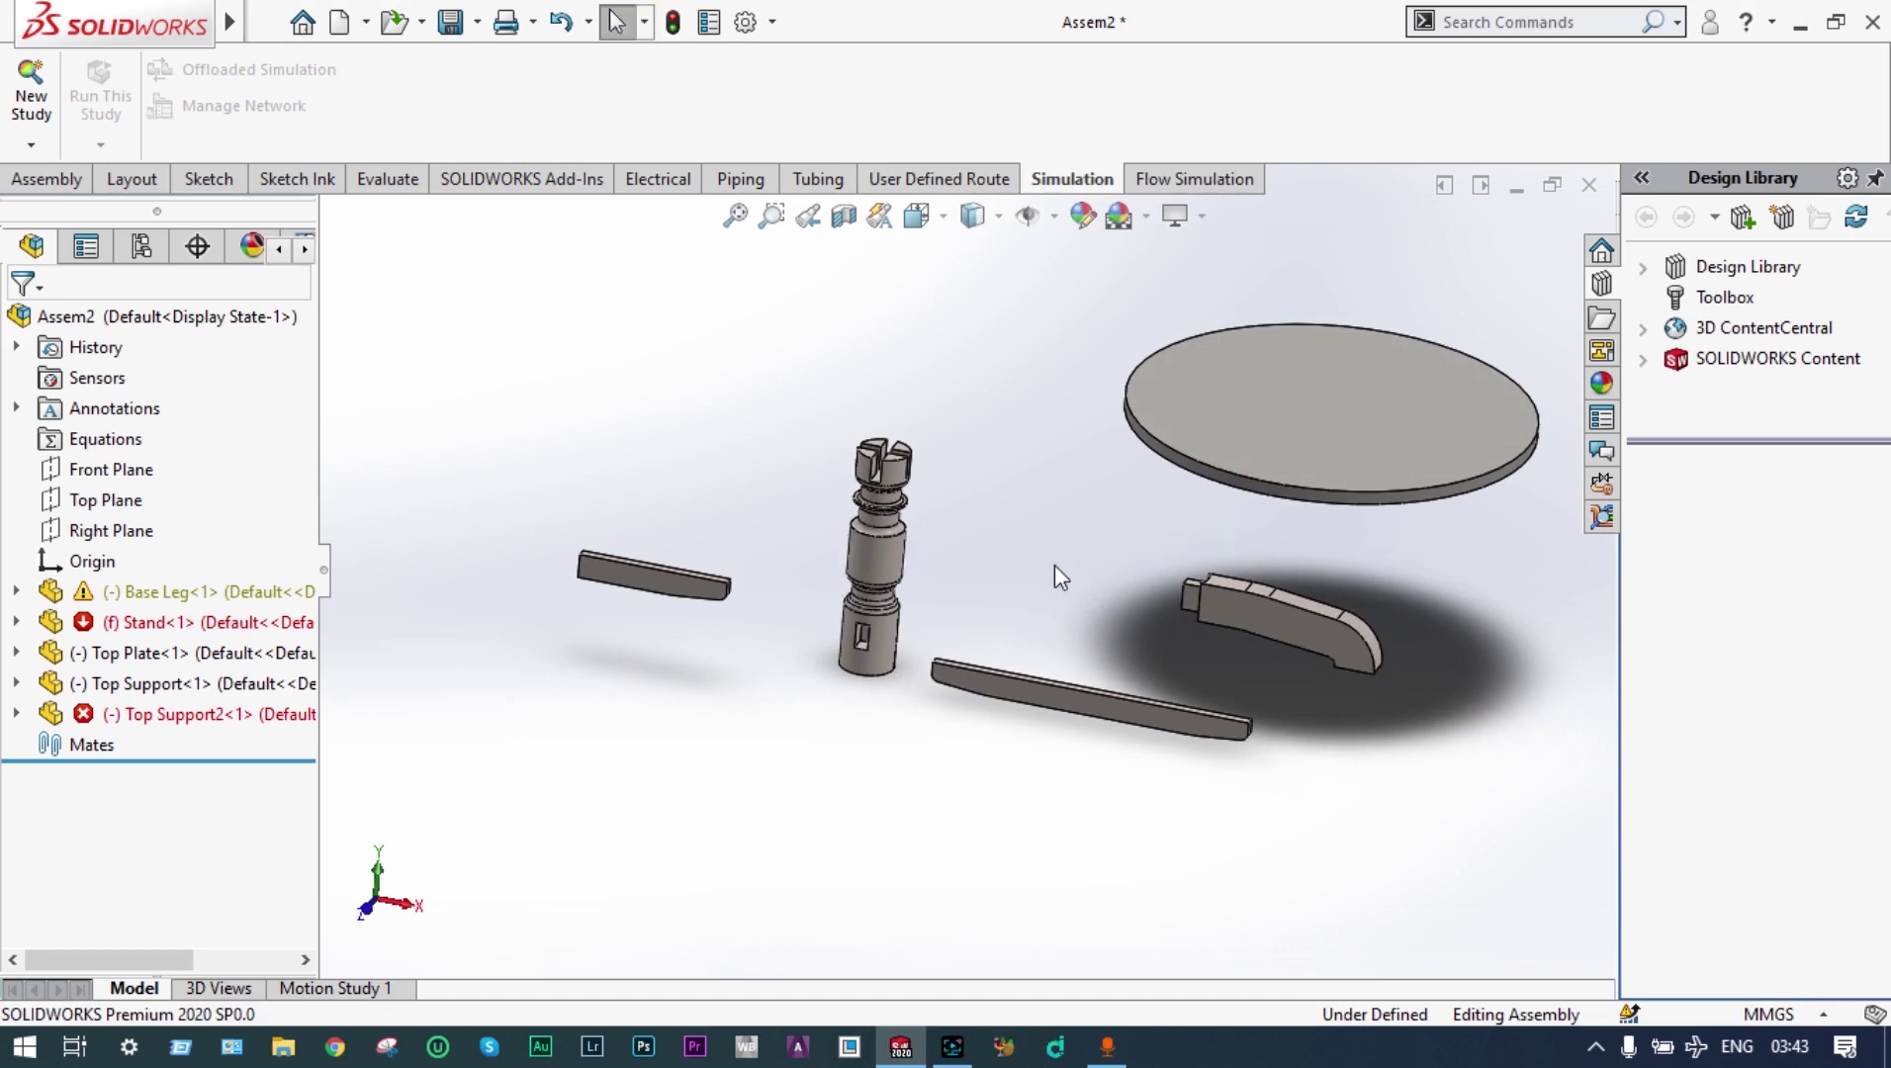
drag(1257, 621, 894, 724)
middle_drag(945, 643, 990, 725)
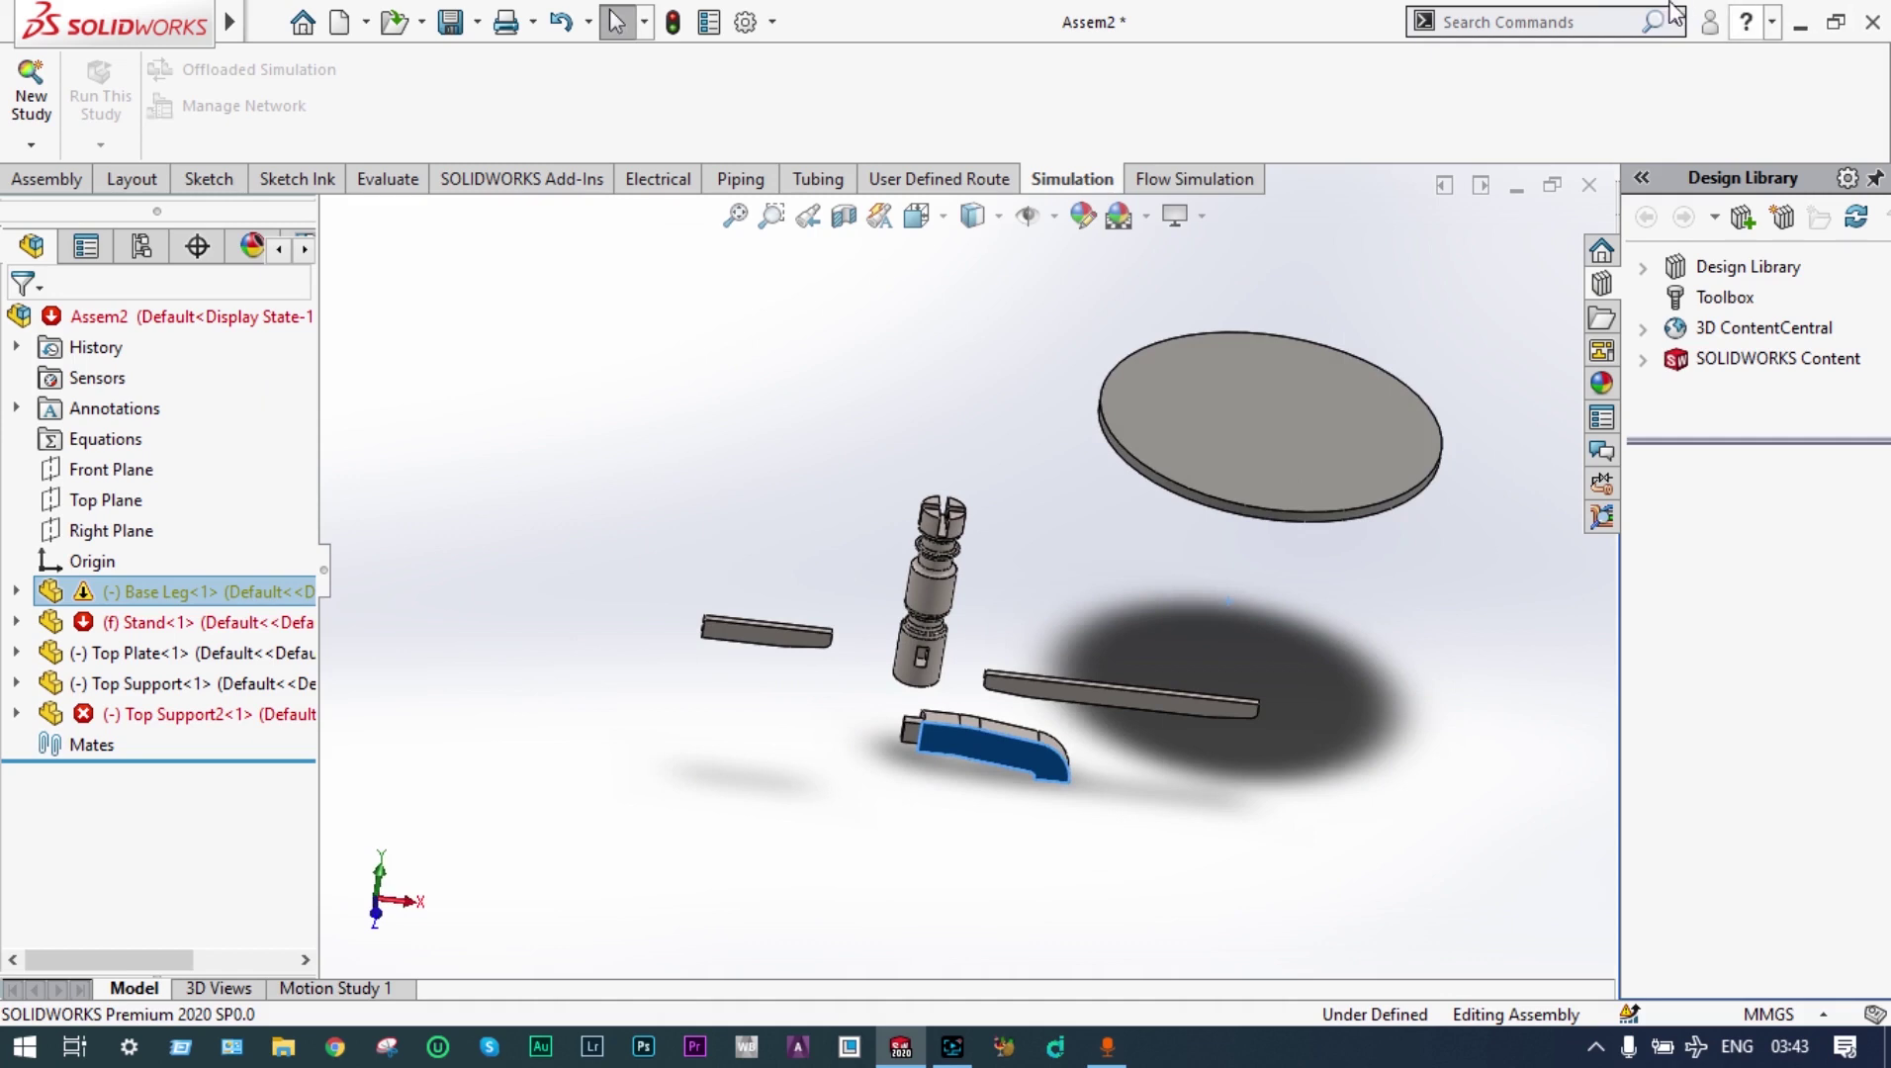
Mate an inner face of the Stand's lower slot with the side face of the Base Leg's end tab
click(31, 186)
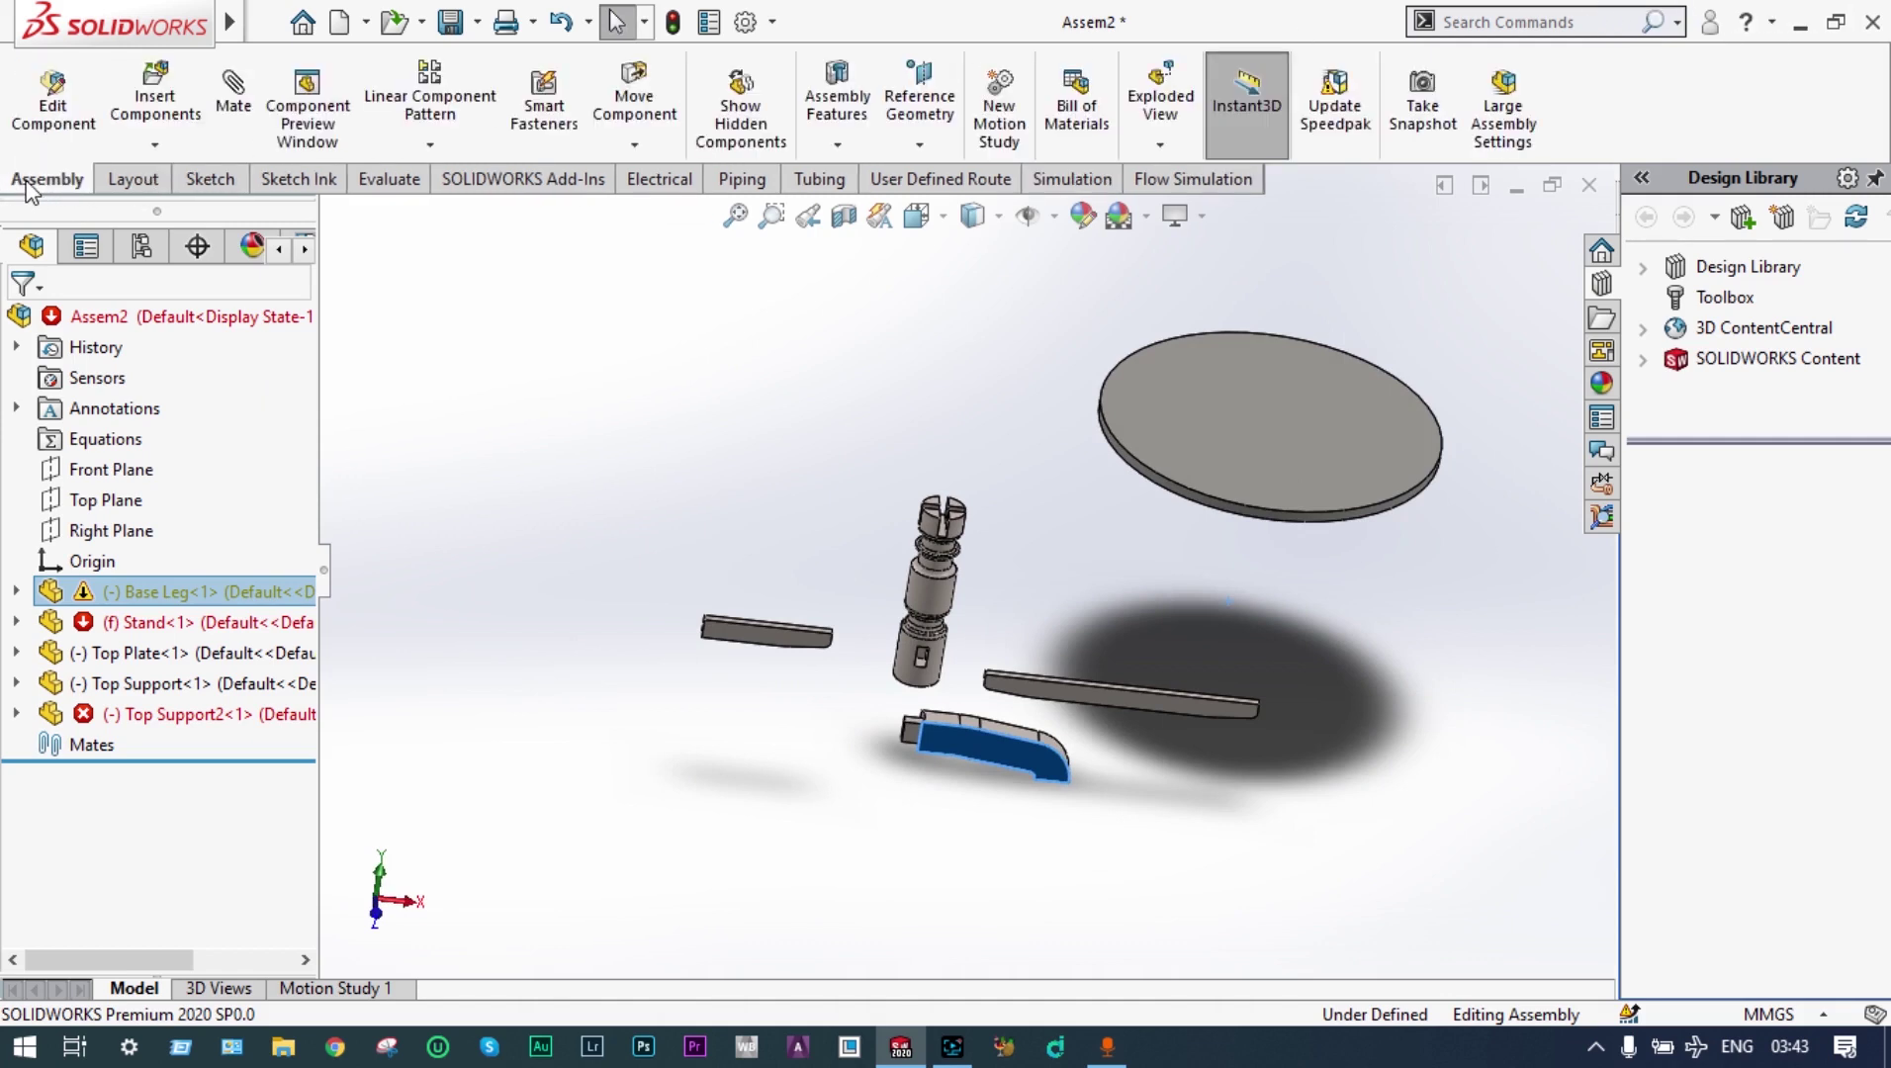
click(238, 96)
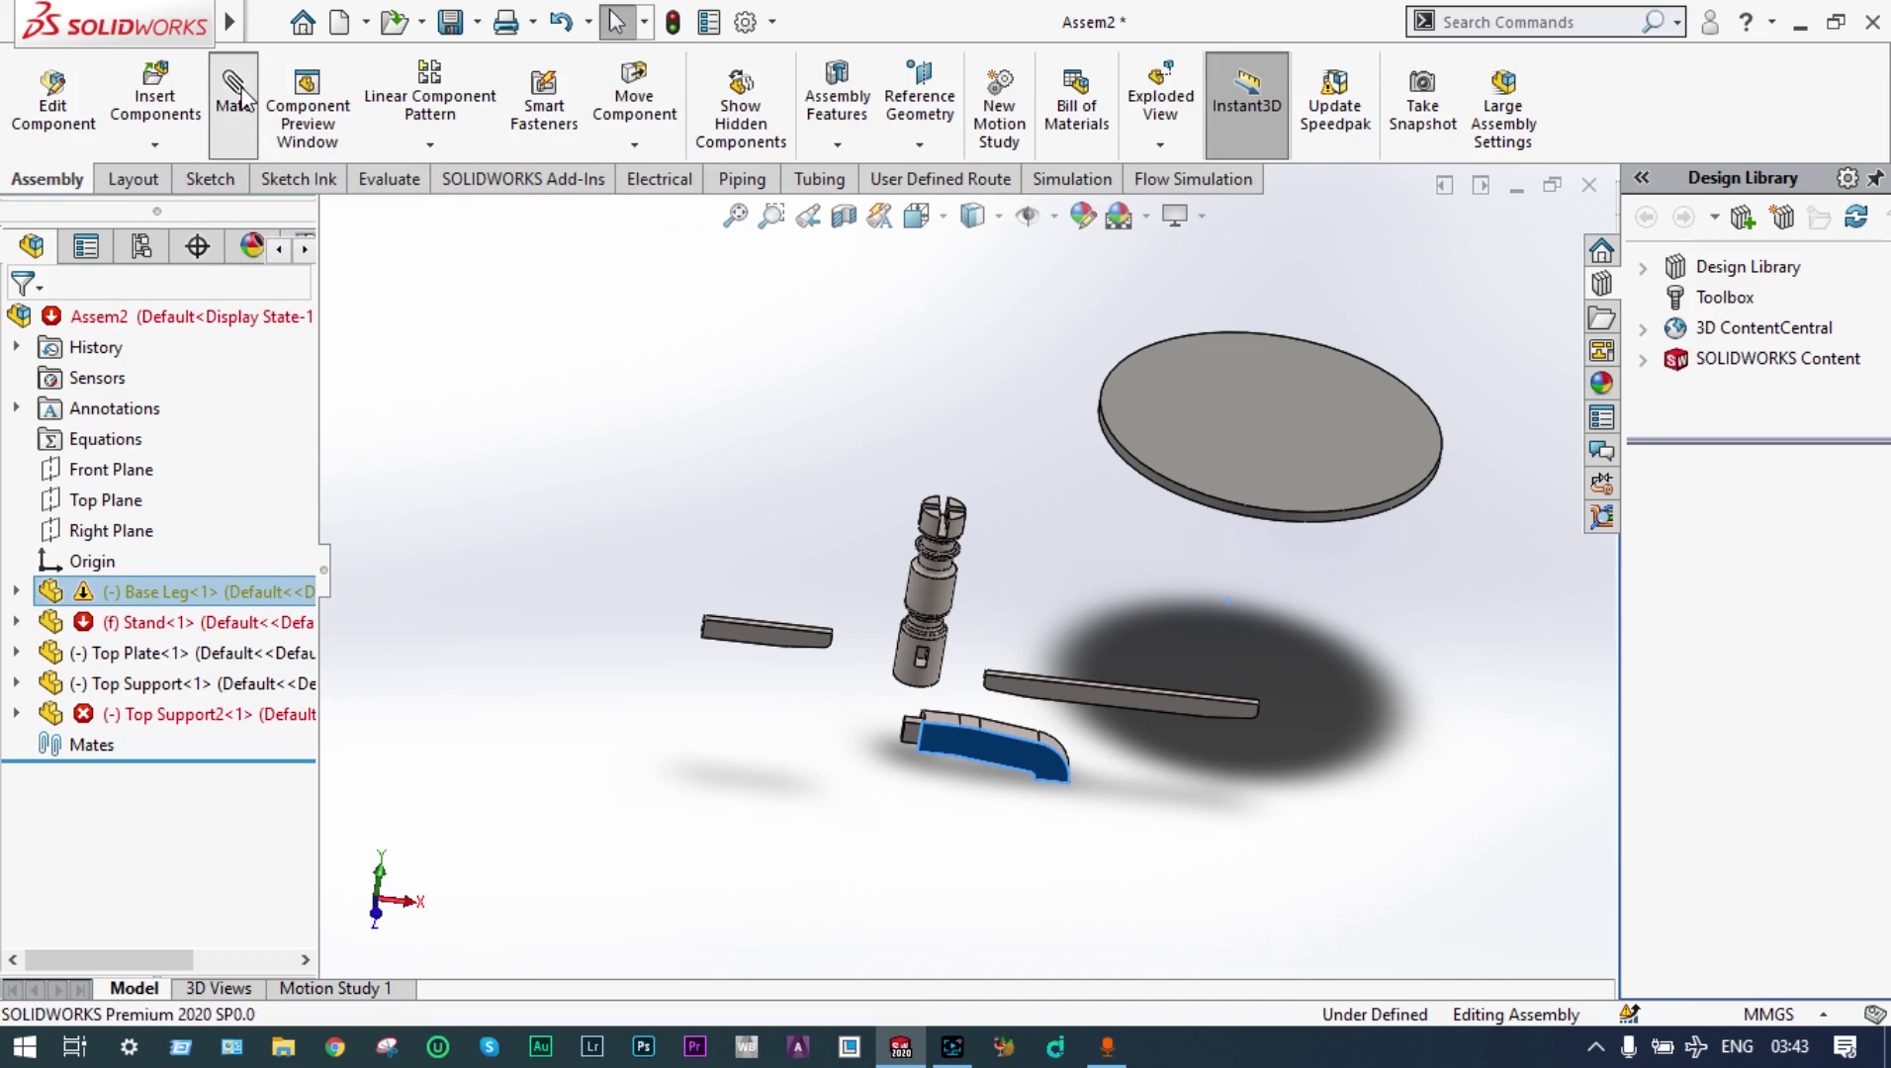
key(Escape)
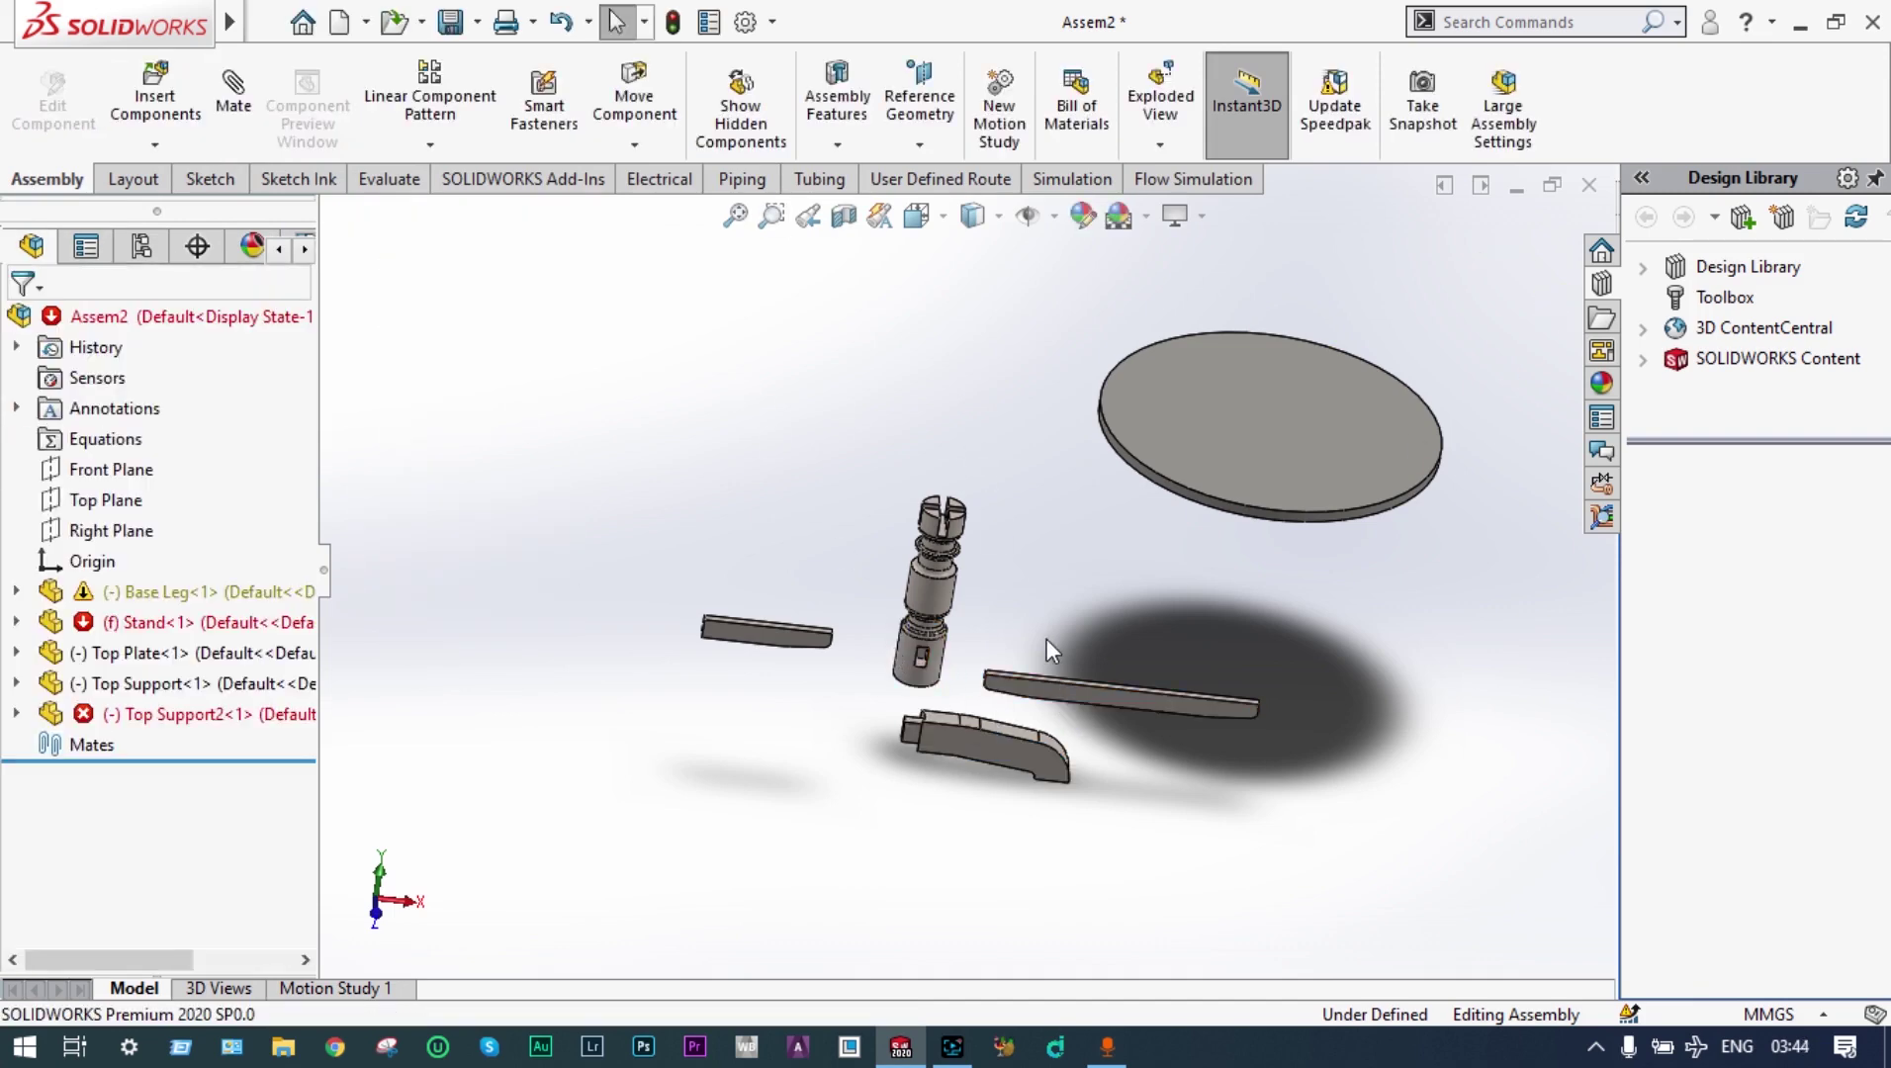
scroll(1045, 623, up, 6)
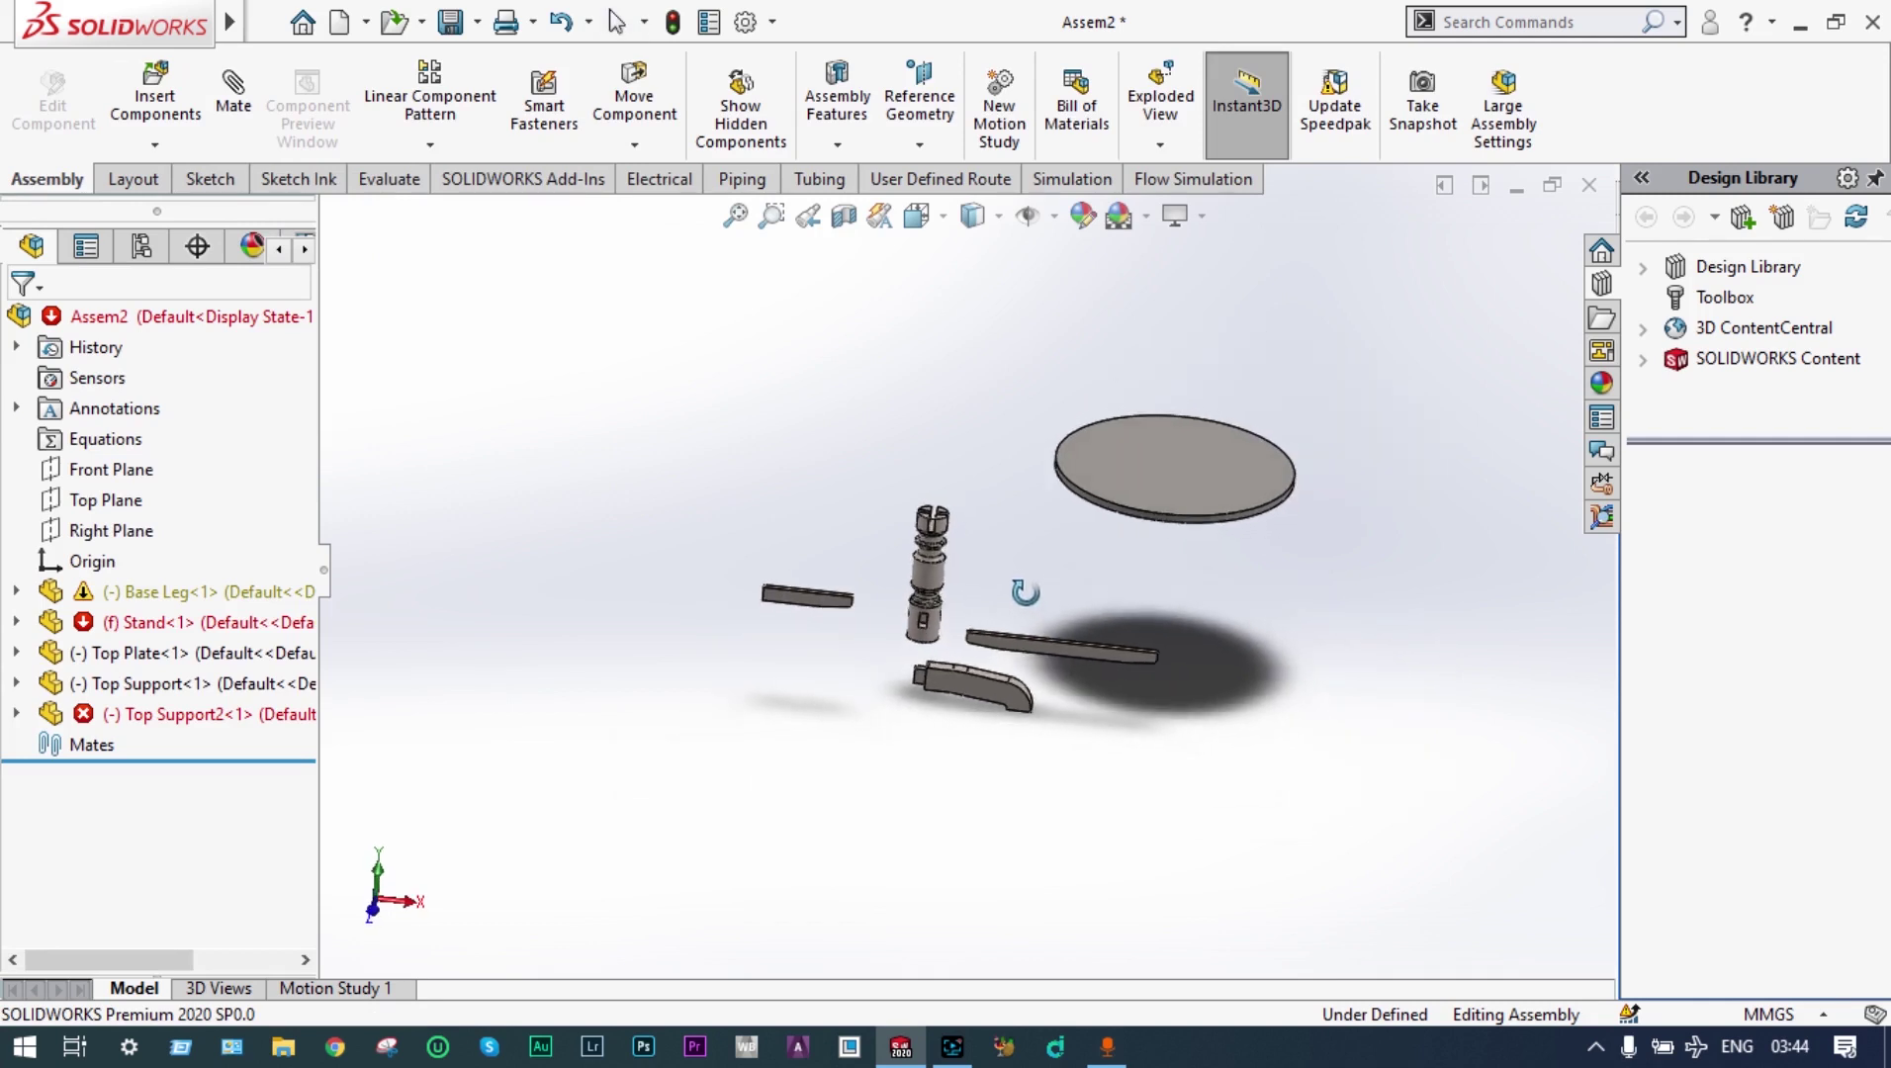
click(735, 216)
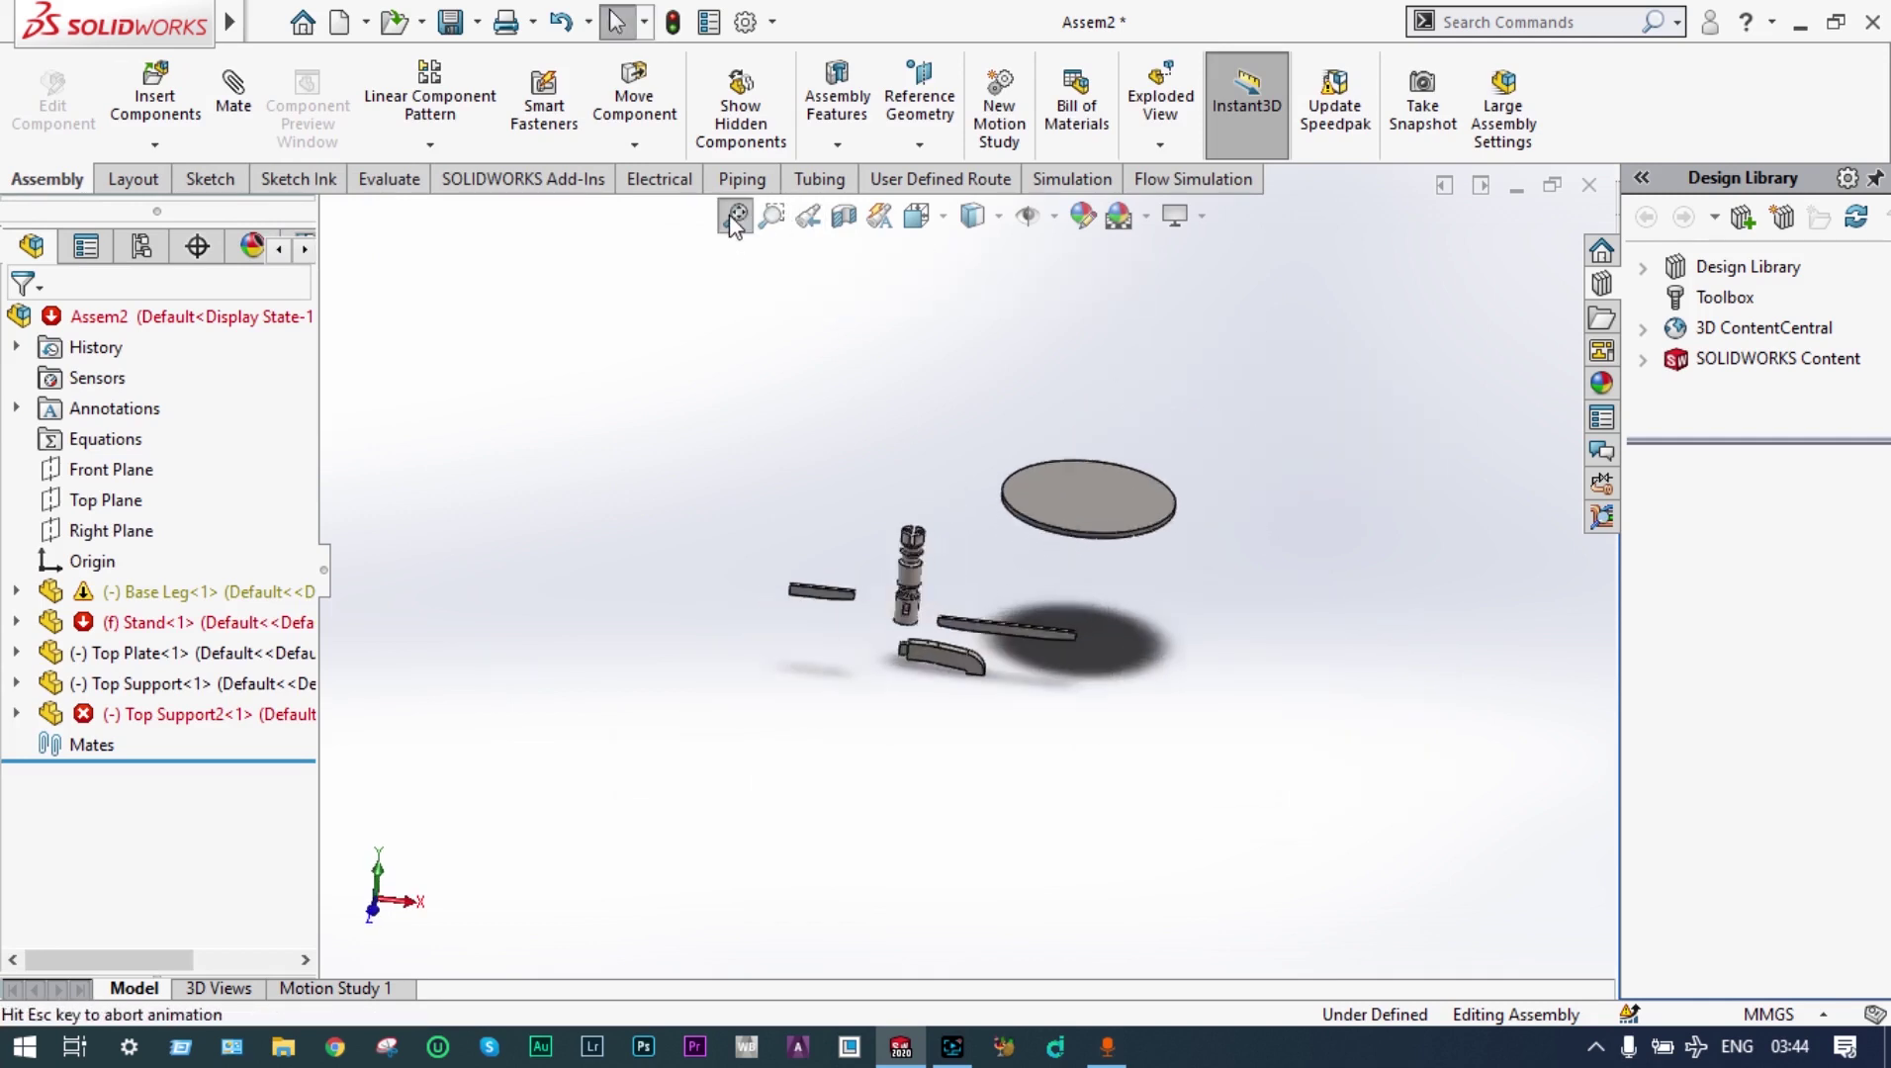
click(773, 216)
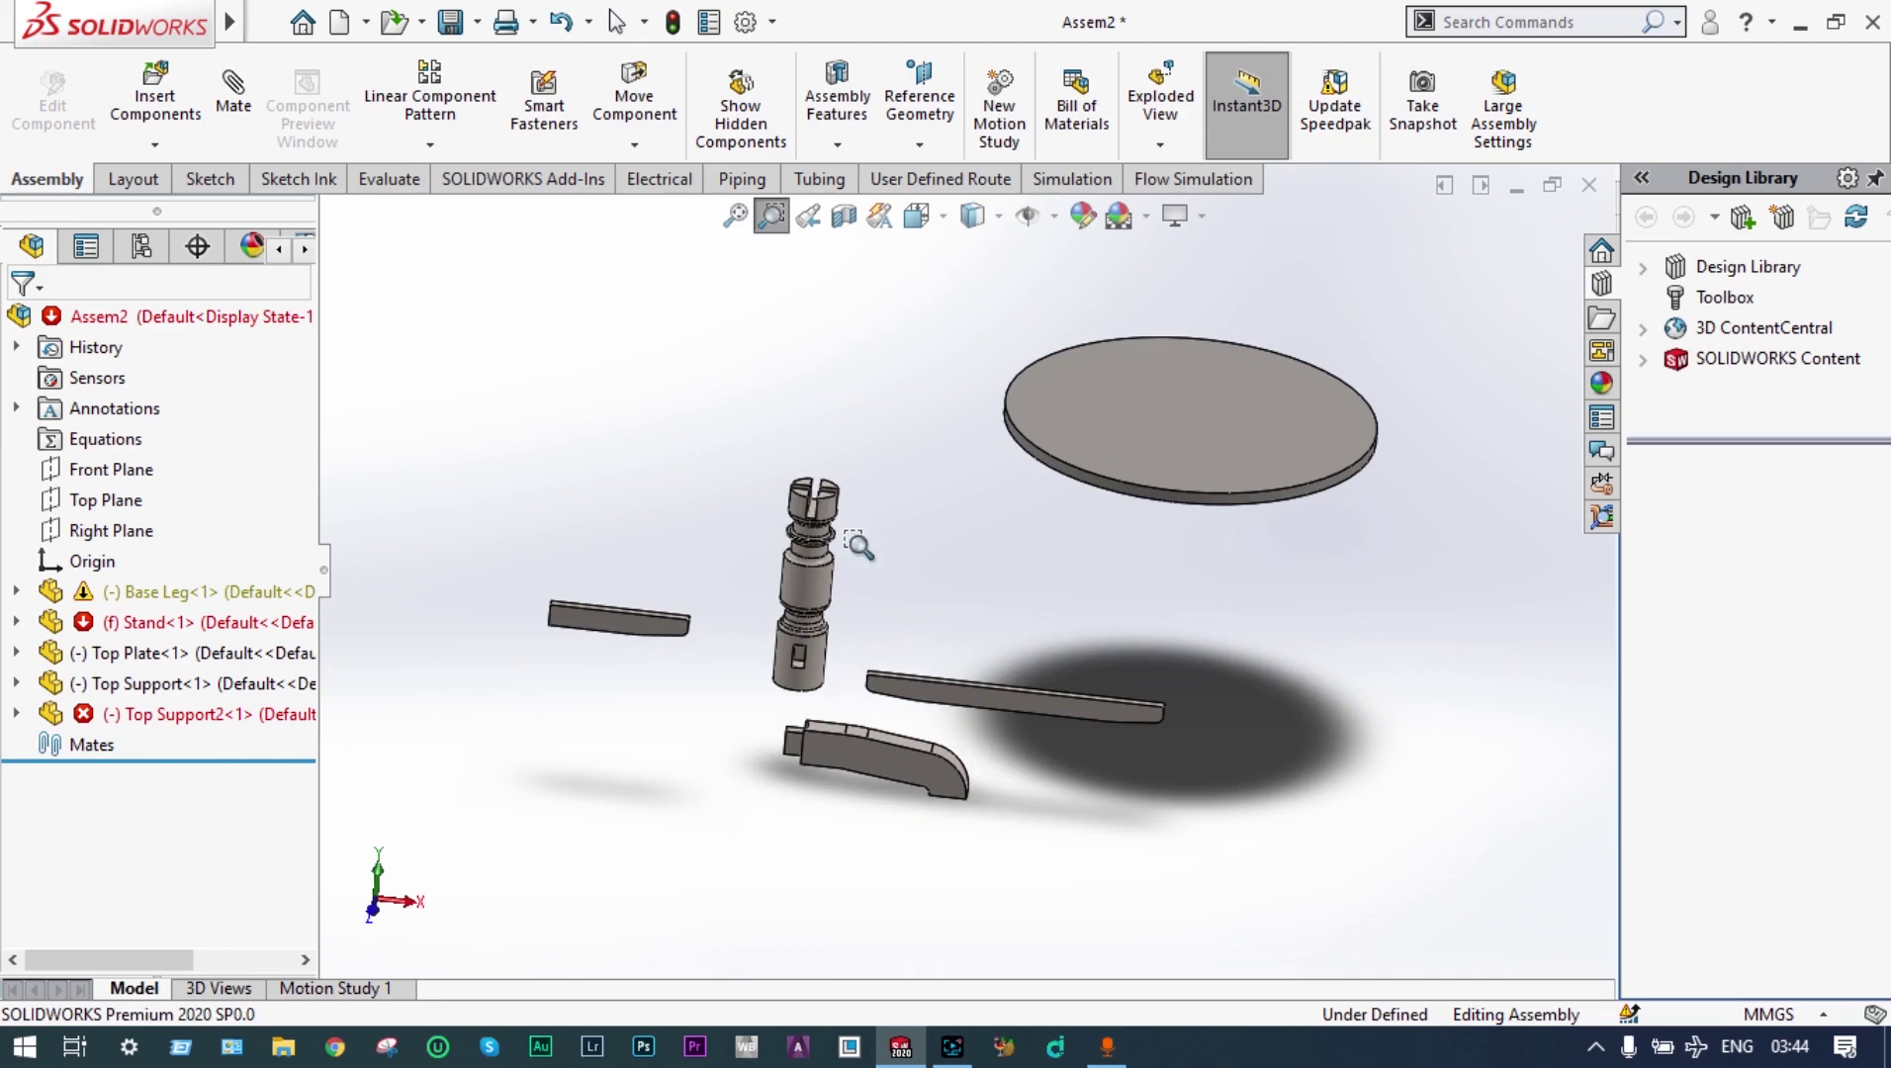
drag(866, 620, 726, 718)
scroll(761, 672, up, 5)
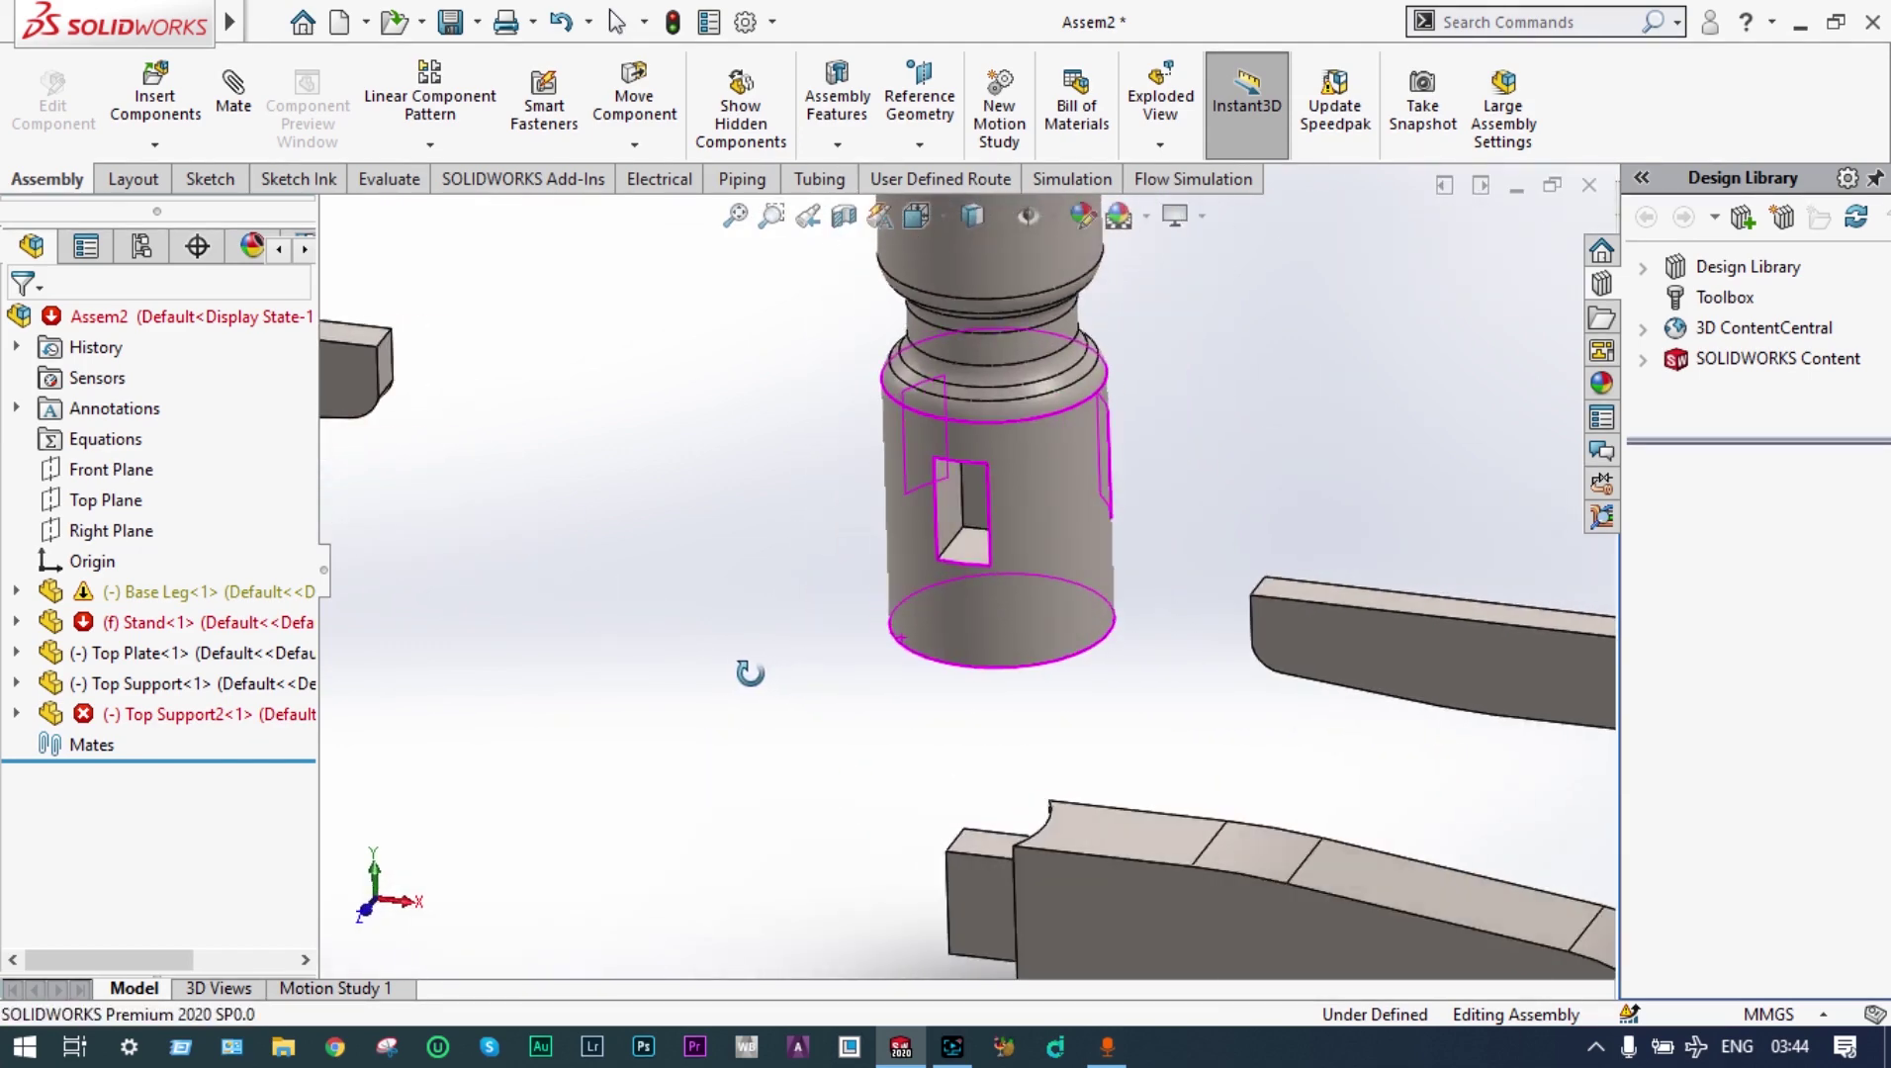
click(964, 562)
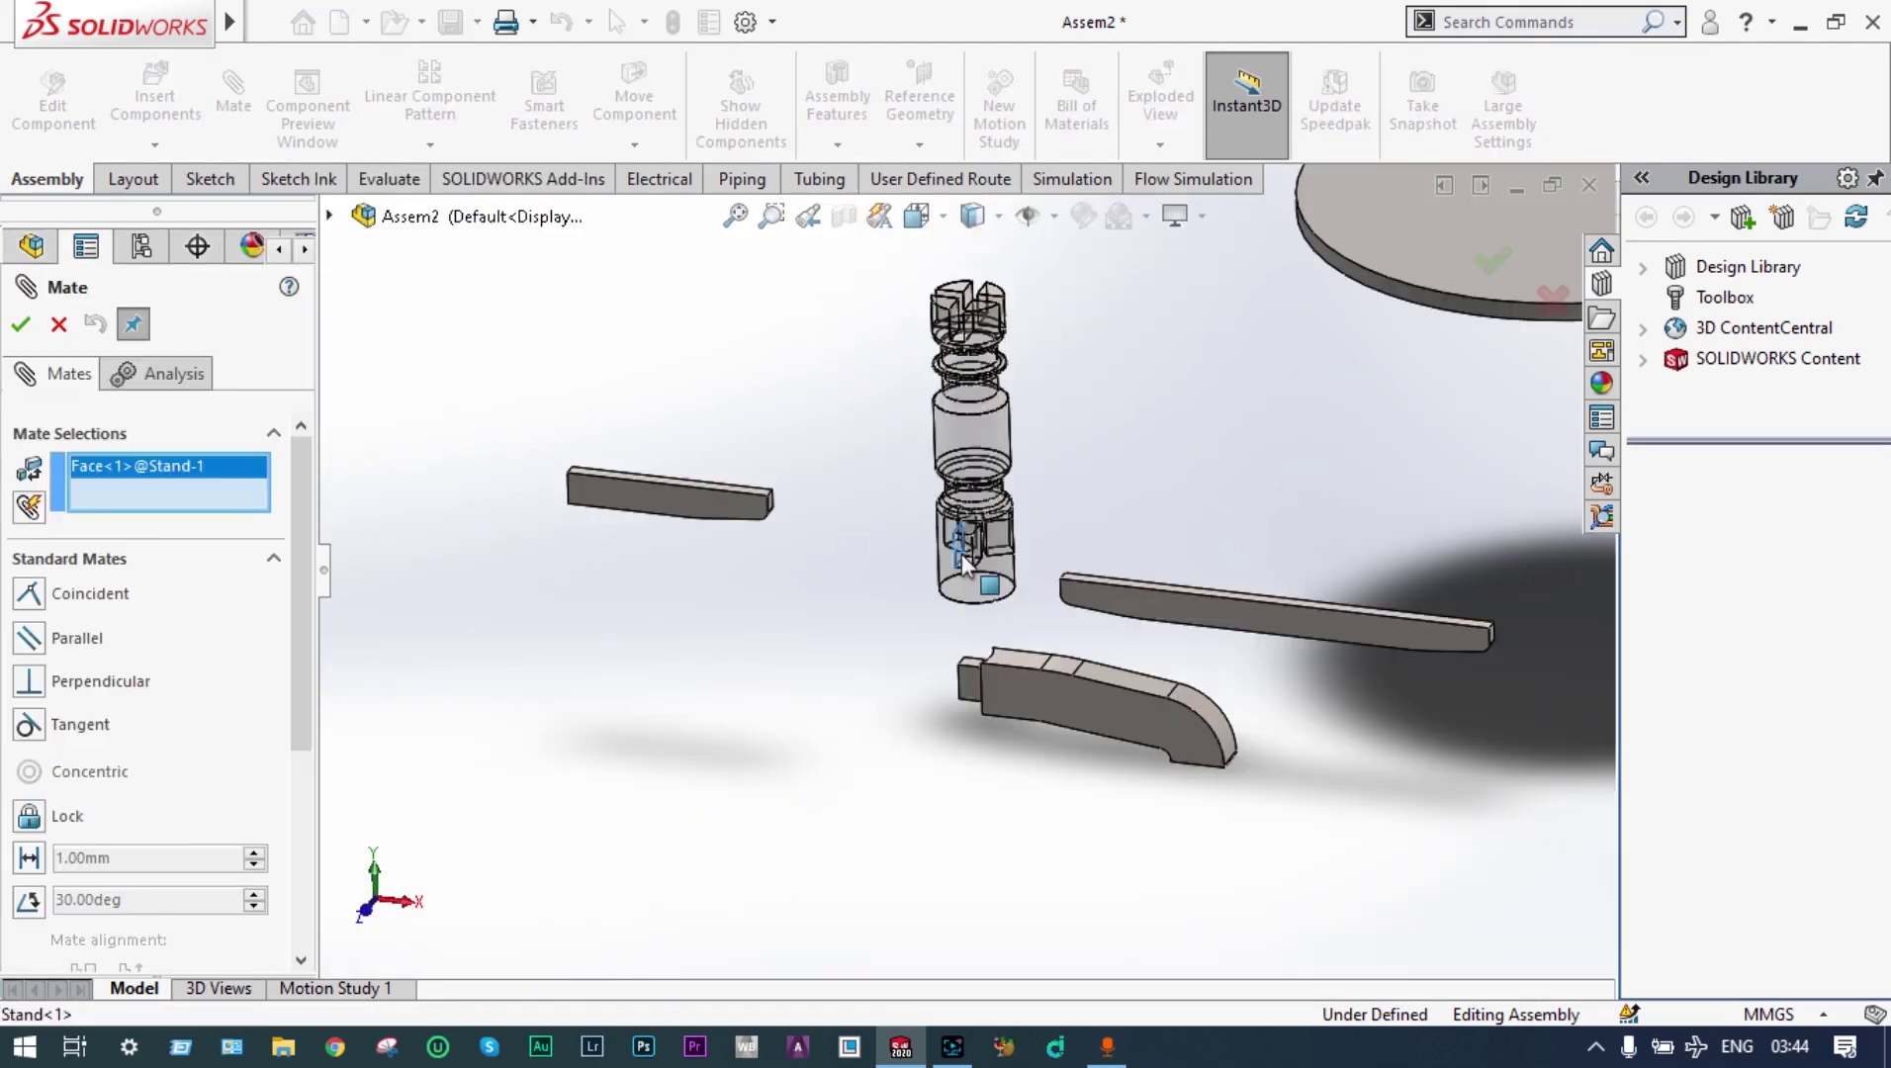
click(970, 682)
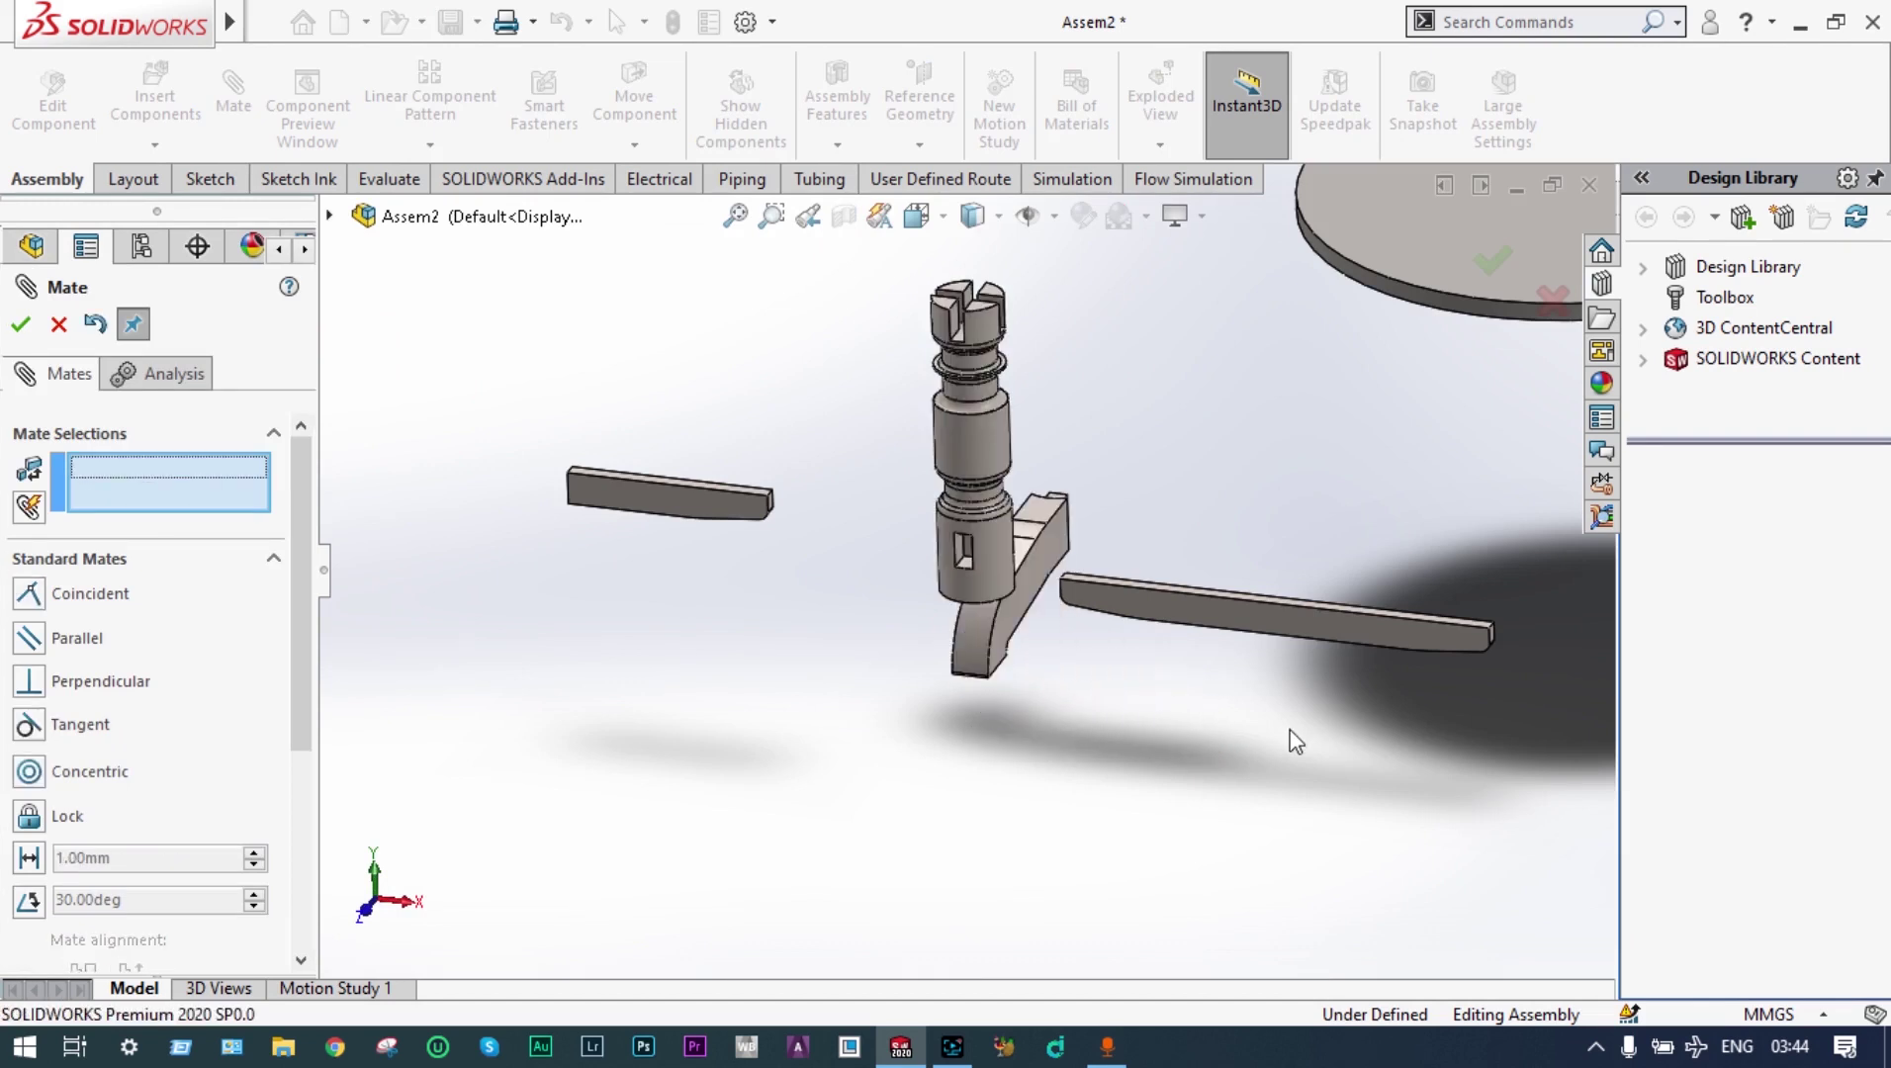
Move the Base Leg clear of the Stand and add a coincident mate between the slot's upper inner face and the leg's end tab
drag(1002, 618, 837, 795)
scroll(989, 676, up, 10)
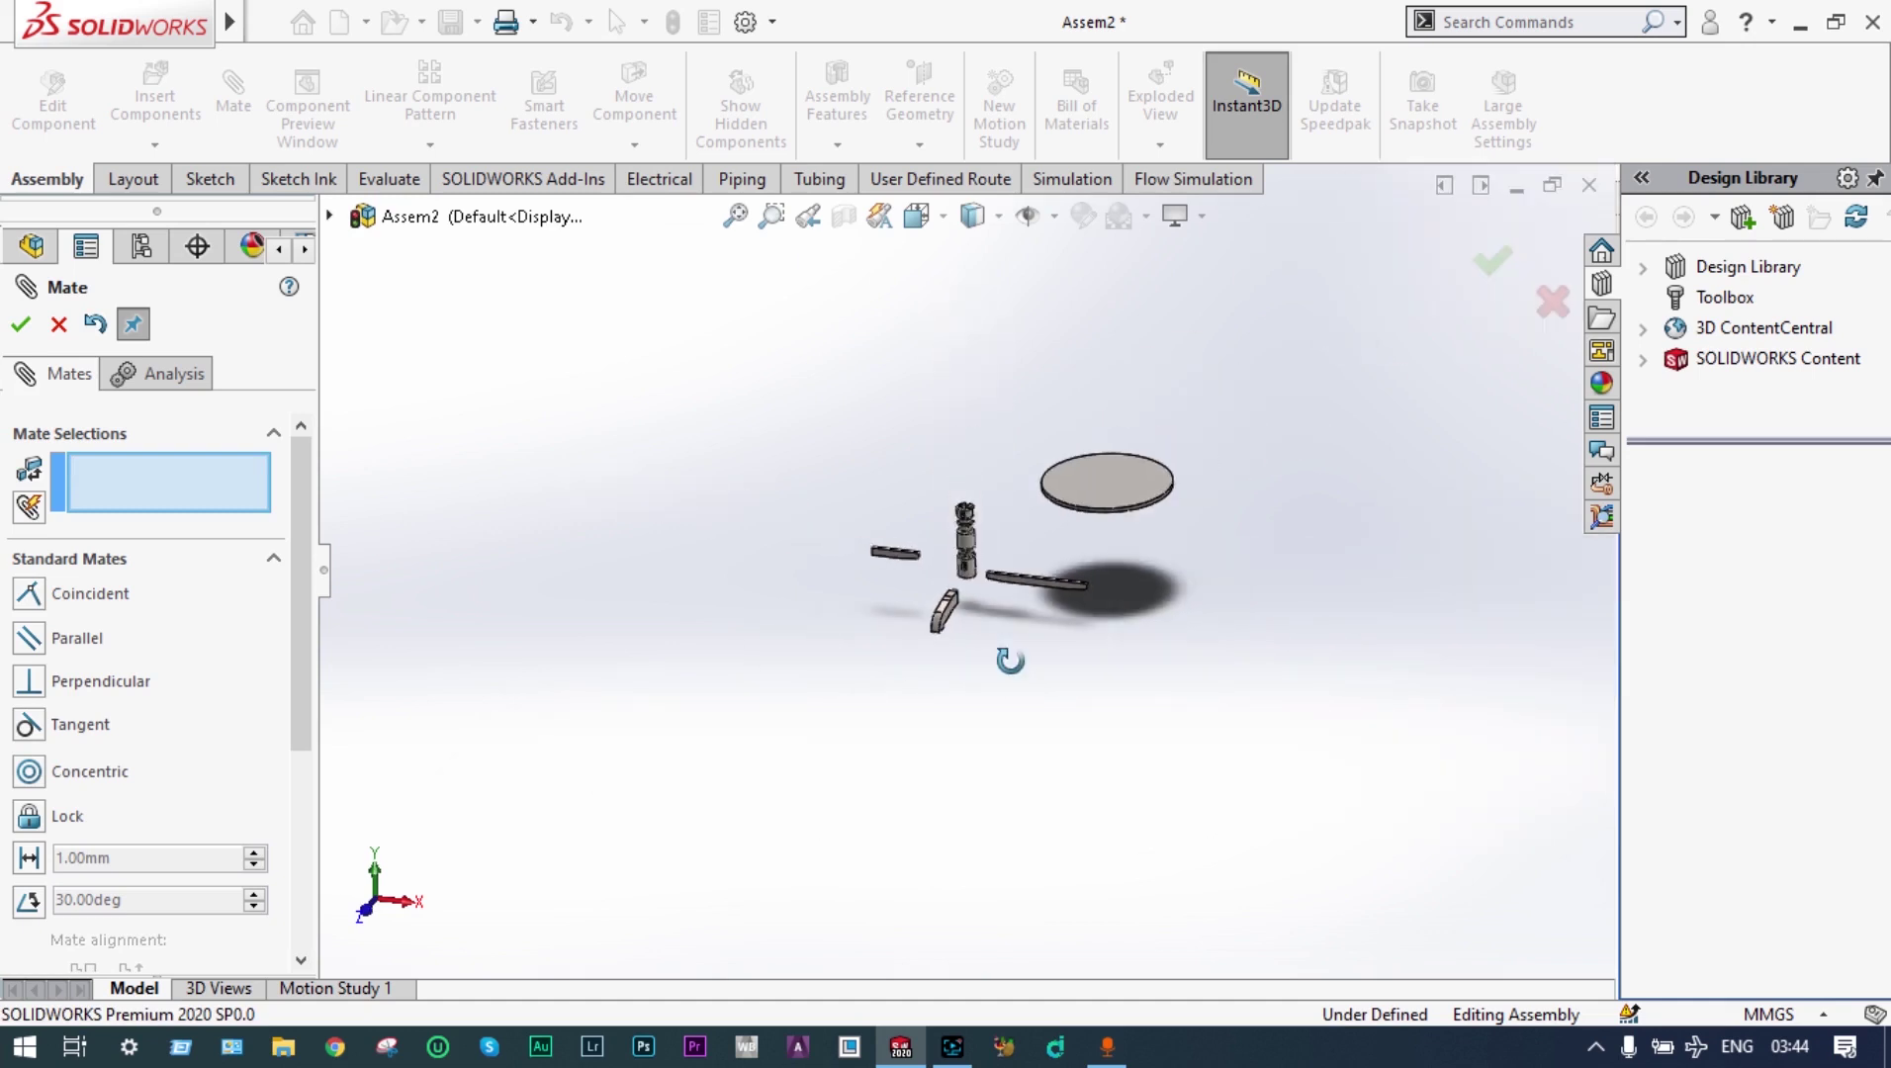
click(734, 217)
click(772, 215)
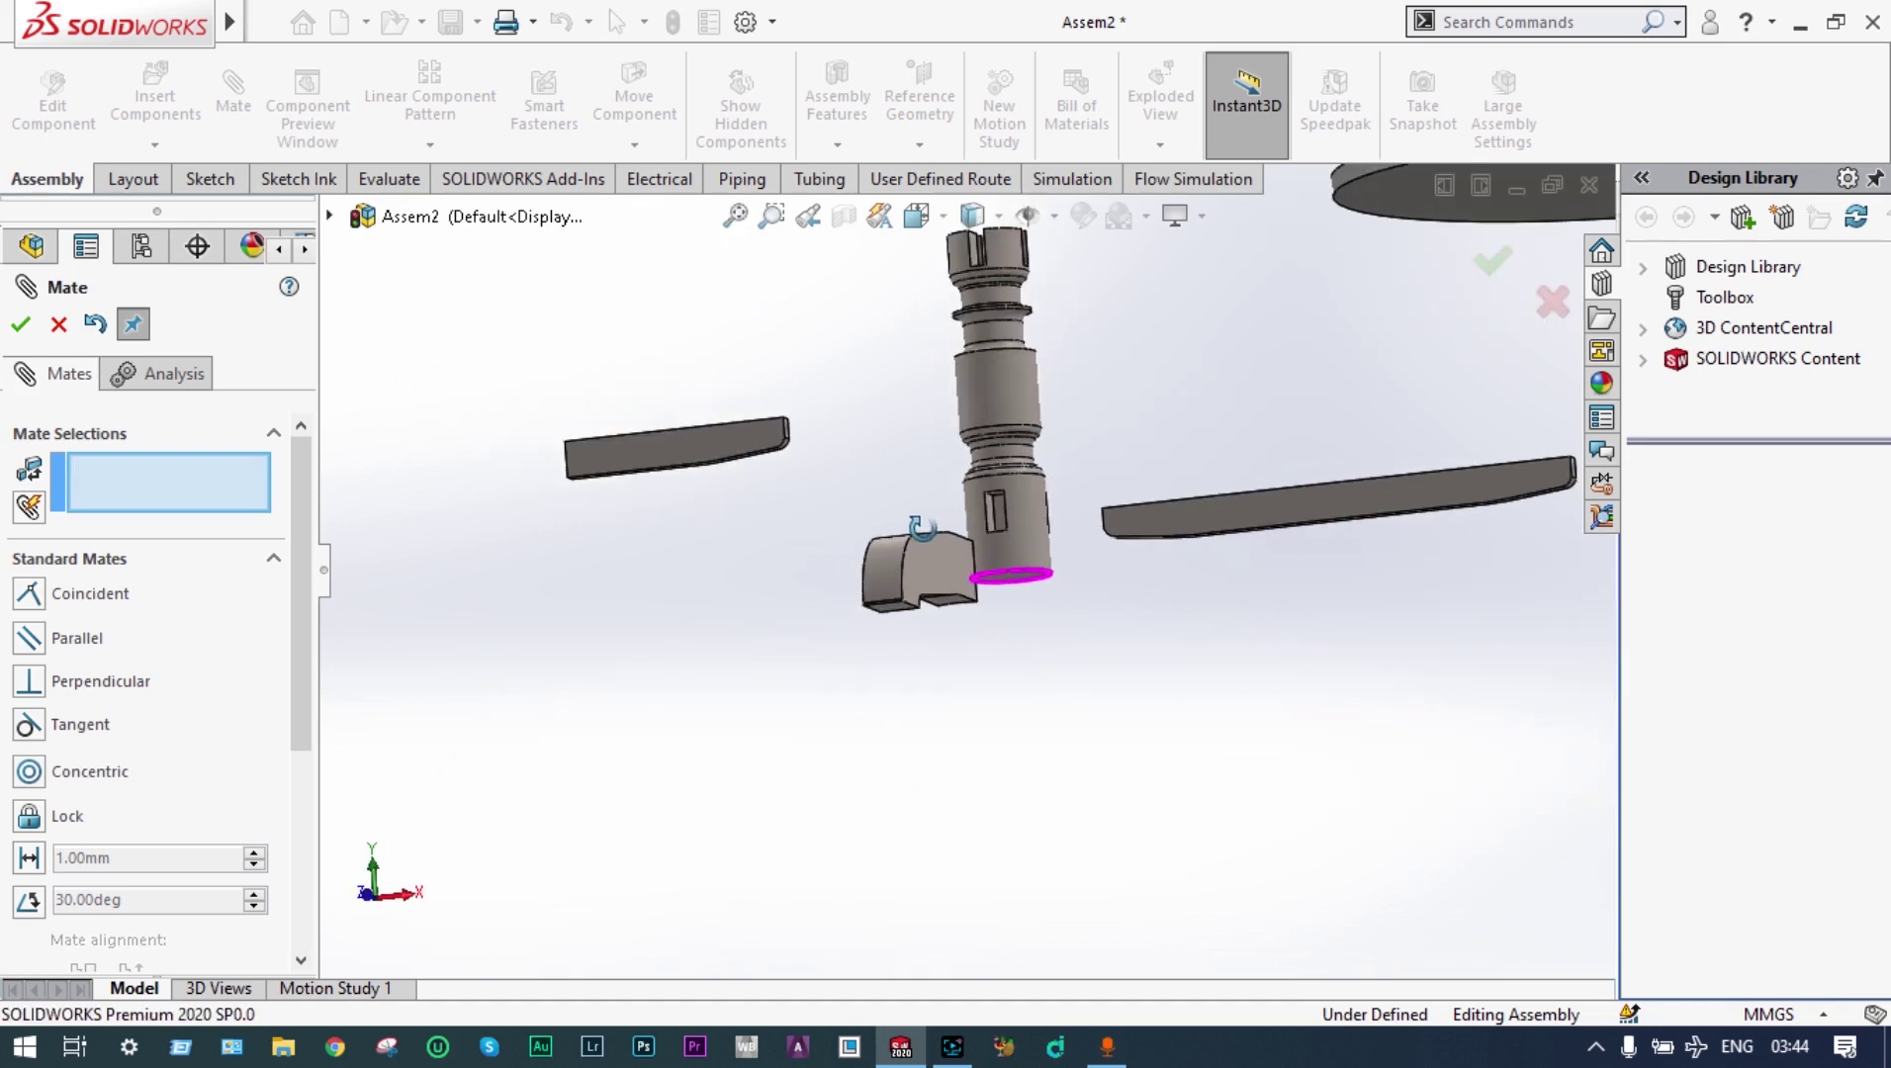
drag(851, 465, 944, 554)
click(772, 215)
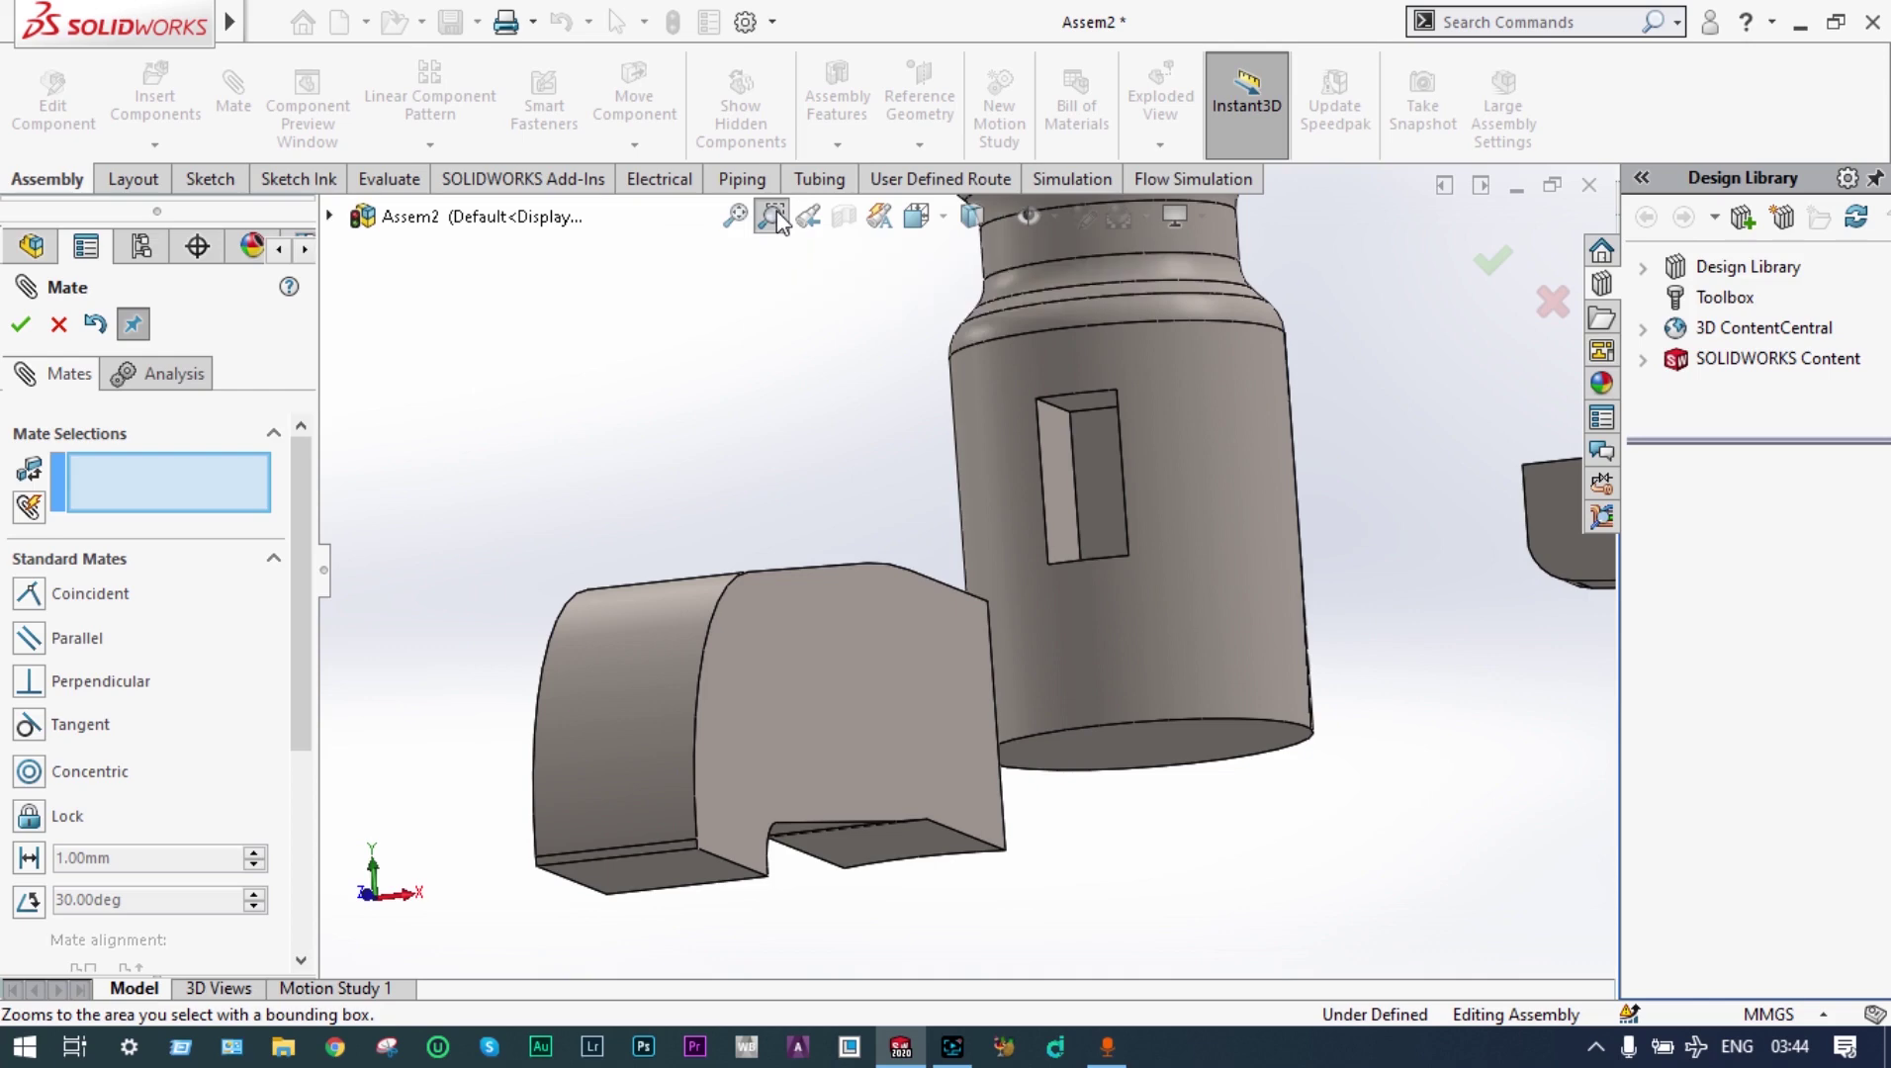
click(1083, 405)
middle_drag(1083, 404, 1042, 592)
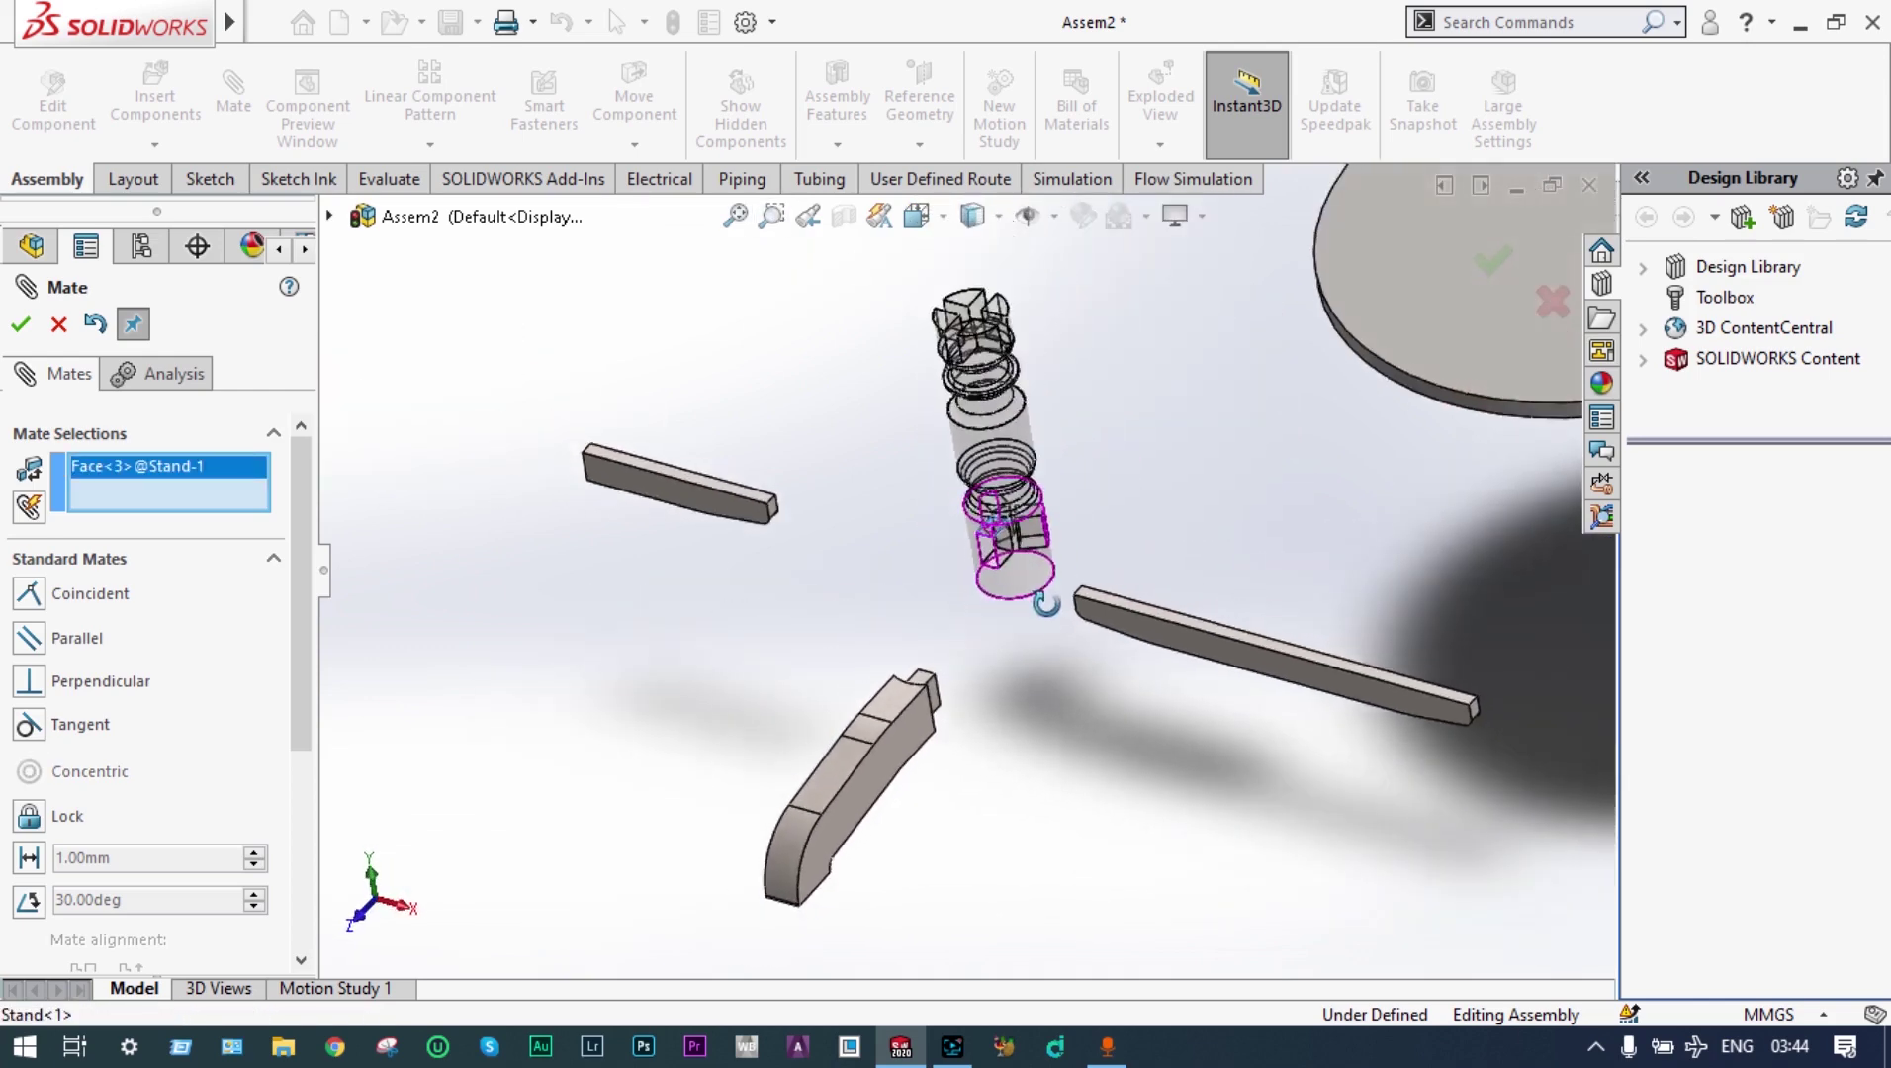
click(808, 215)
click(1089, 360)
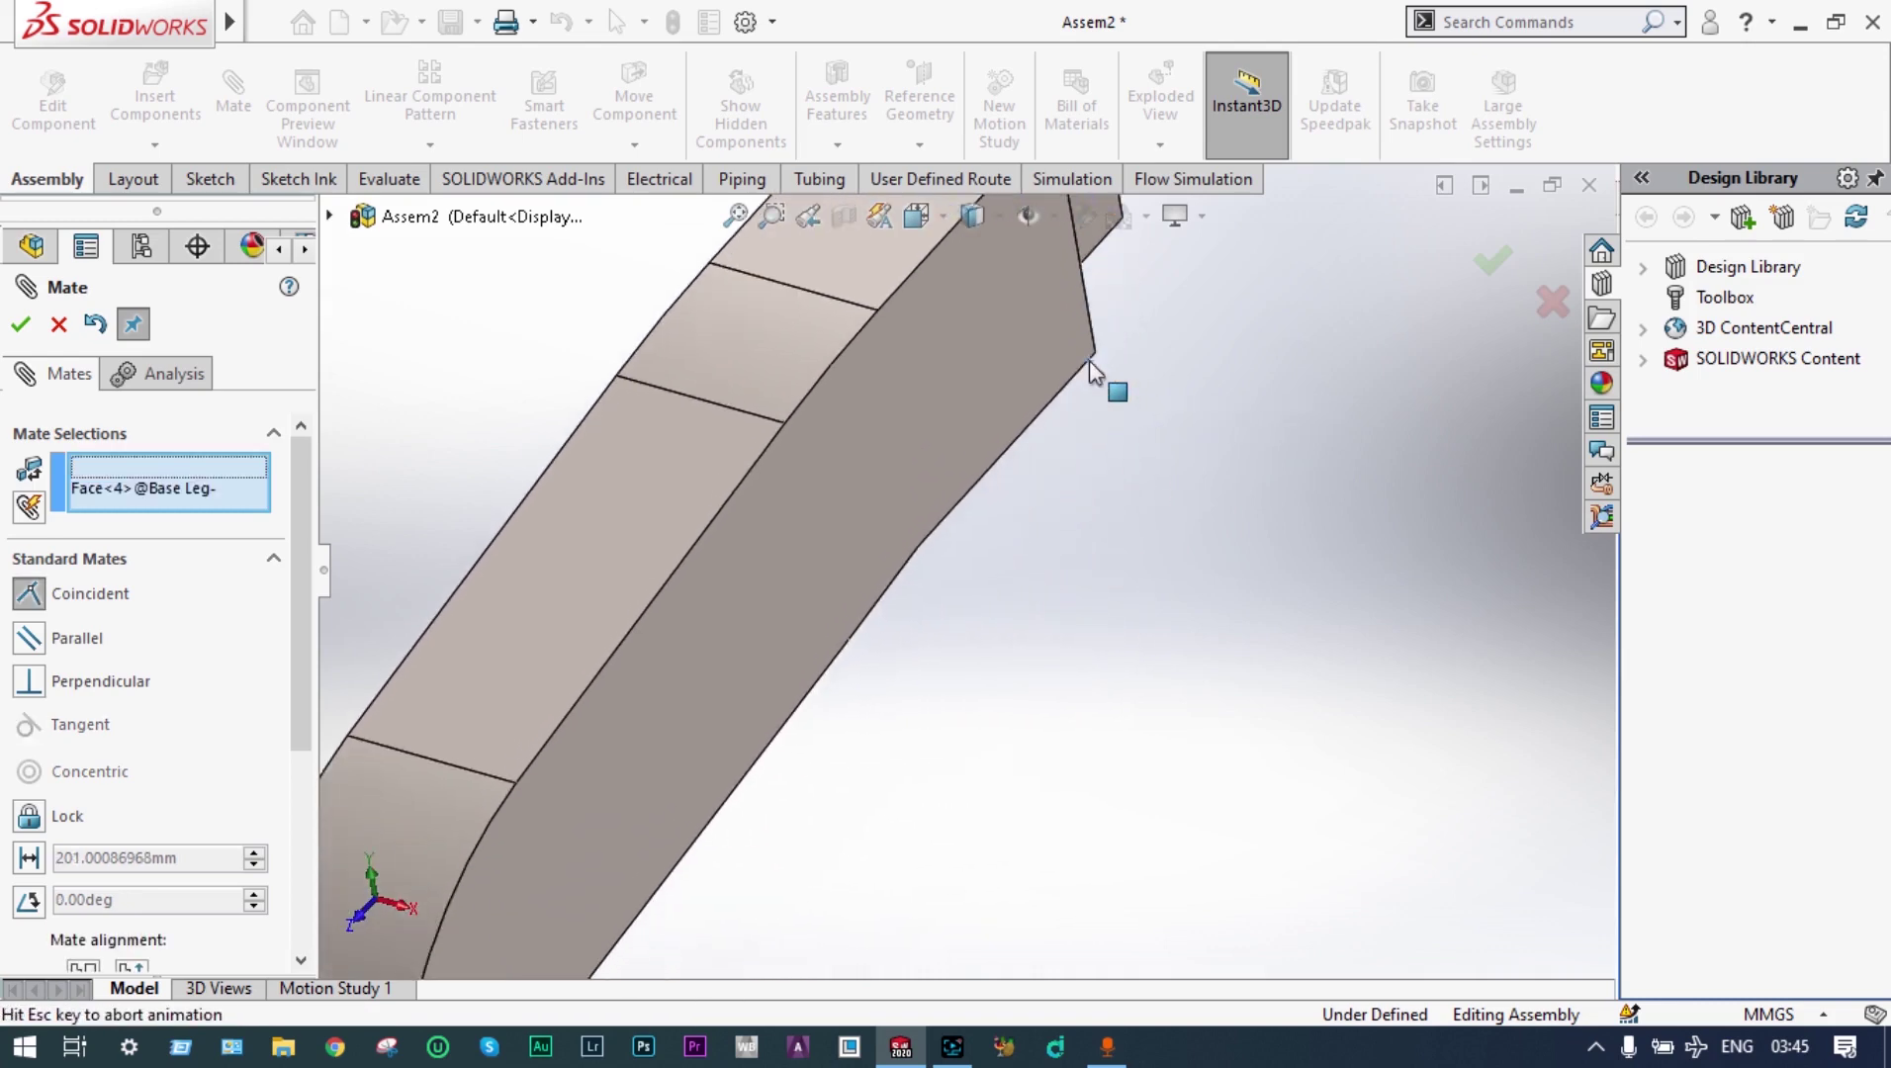
click(1403, 330)
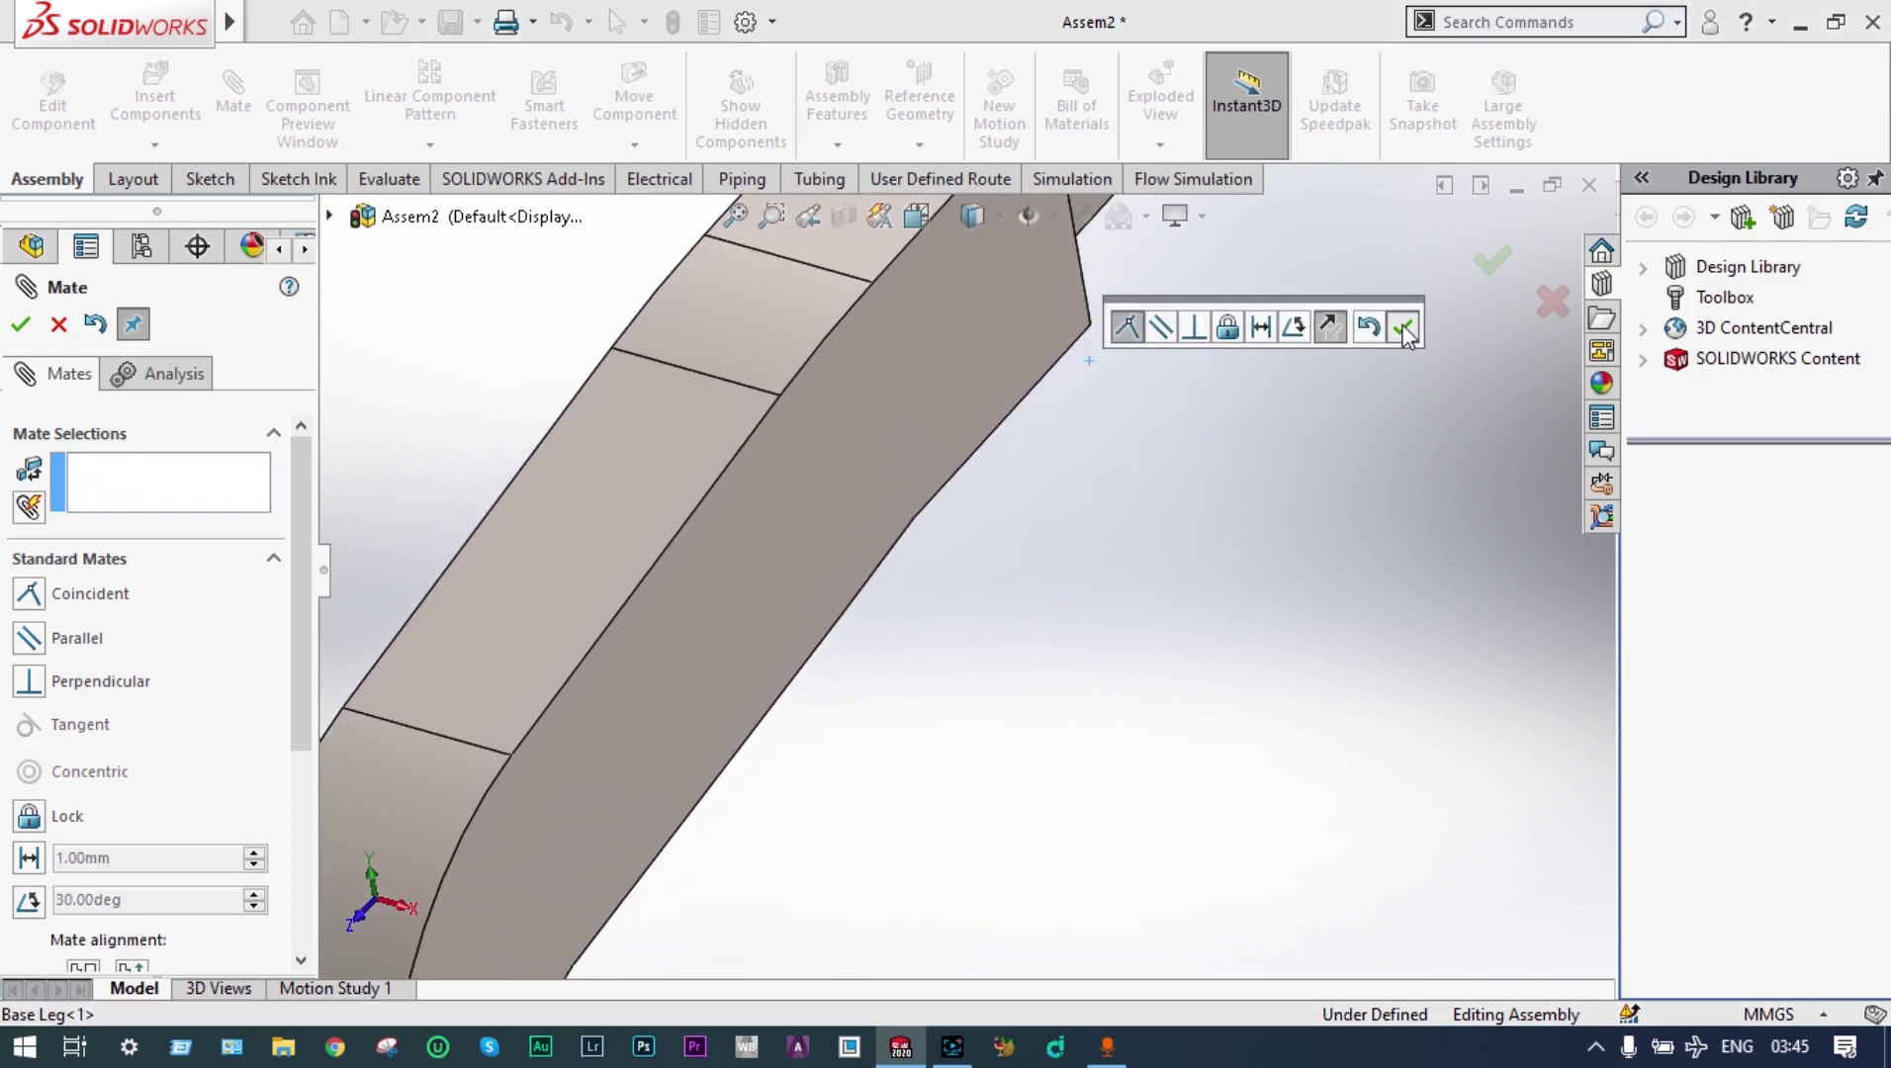
Add a concentric mate between the Stand's lower cylindrical face and the curved shoulder face at the Base Leg's tab end
click(741, 213)
middle_drag(929, 373, 920, 498)
click(771, 215)
mouse_move(977, 524)
mouse_down()
mouse_move(848, 645)
mouse_move(985, 500)
mouse_up()
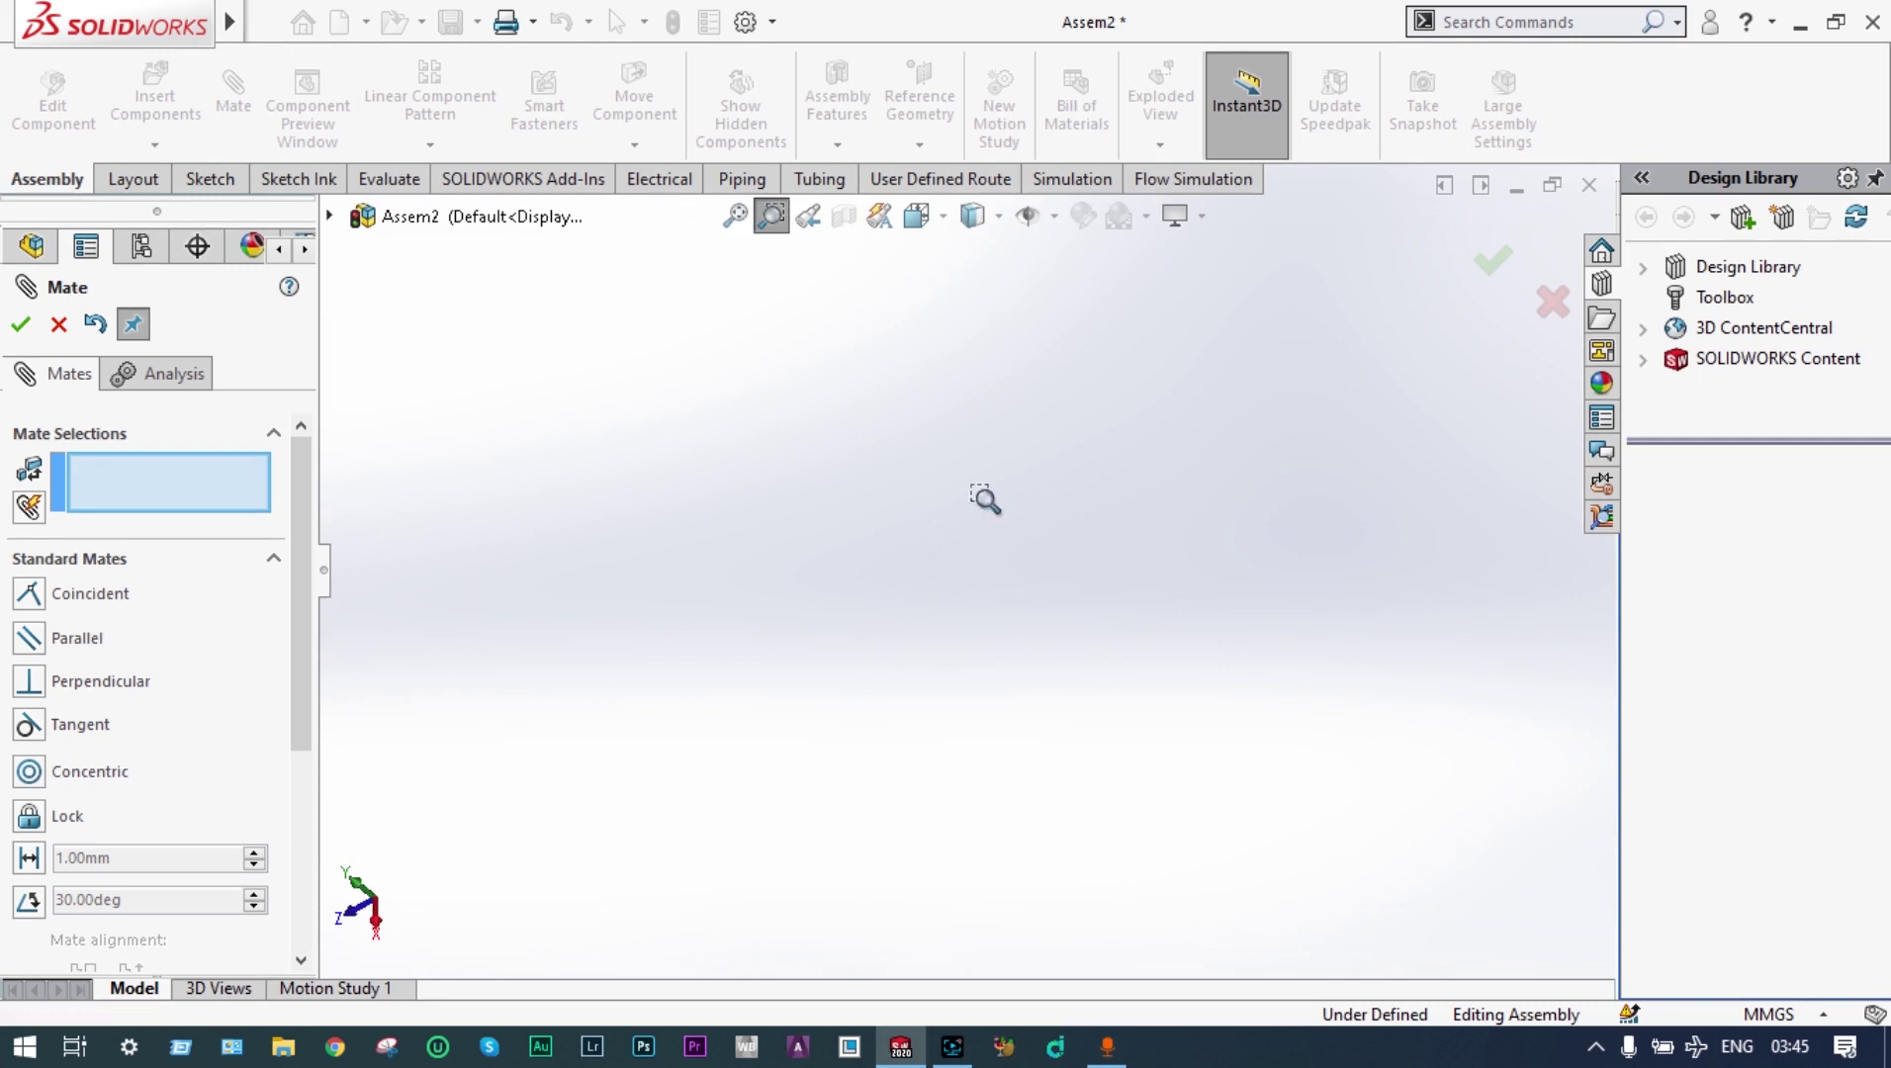
click(734, 215)
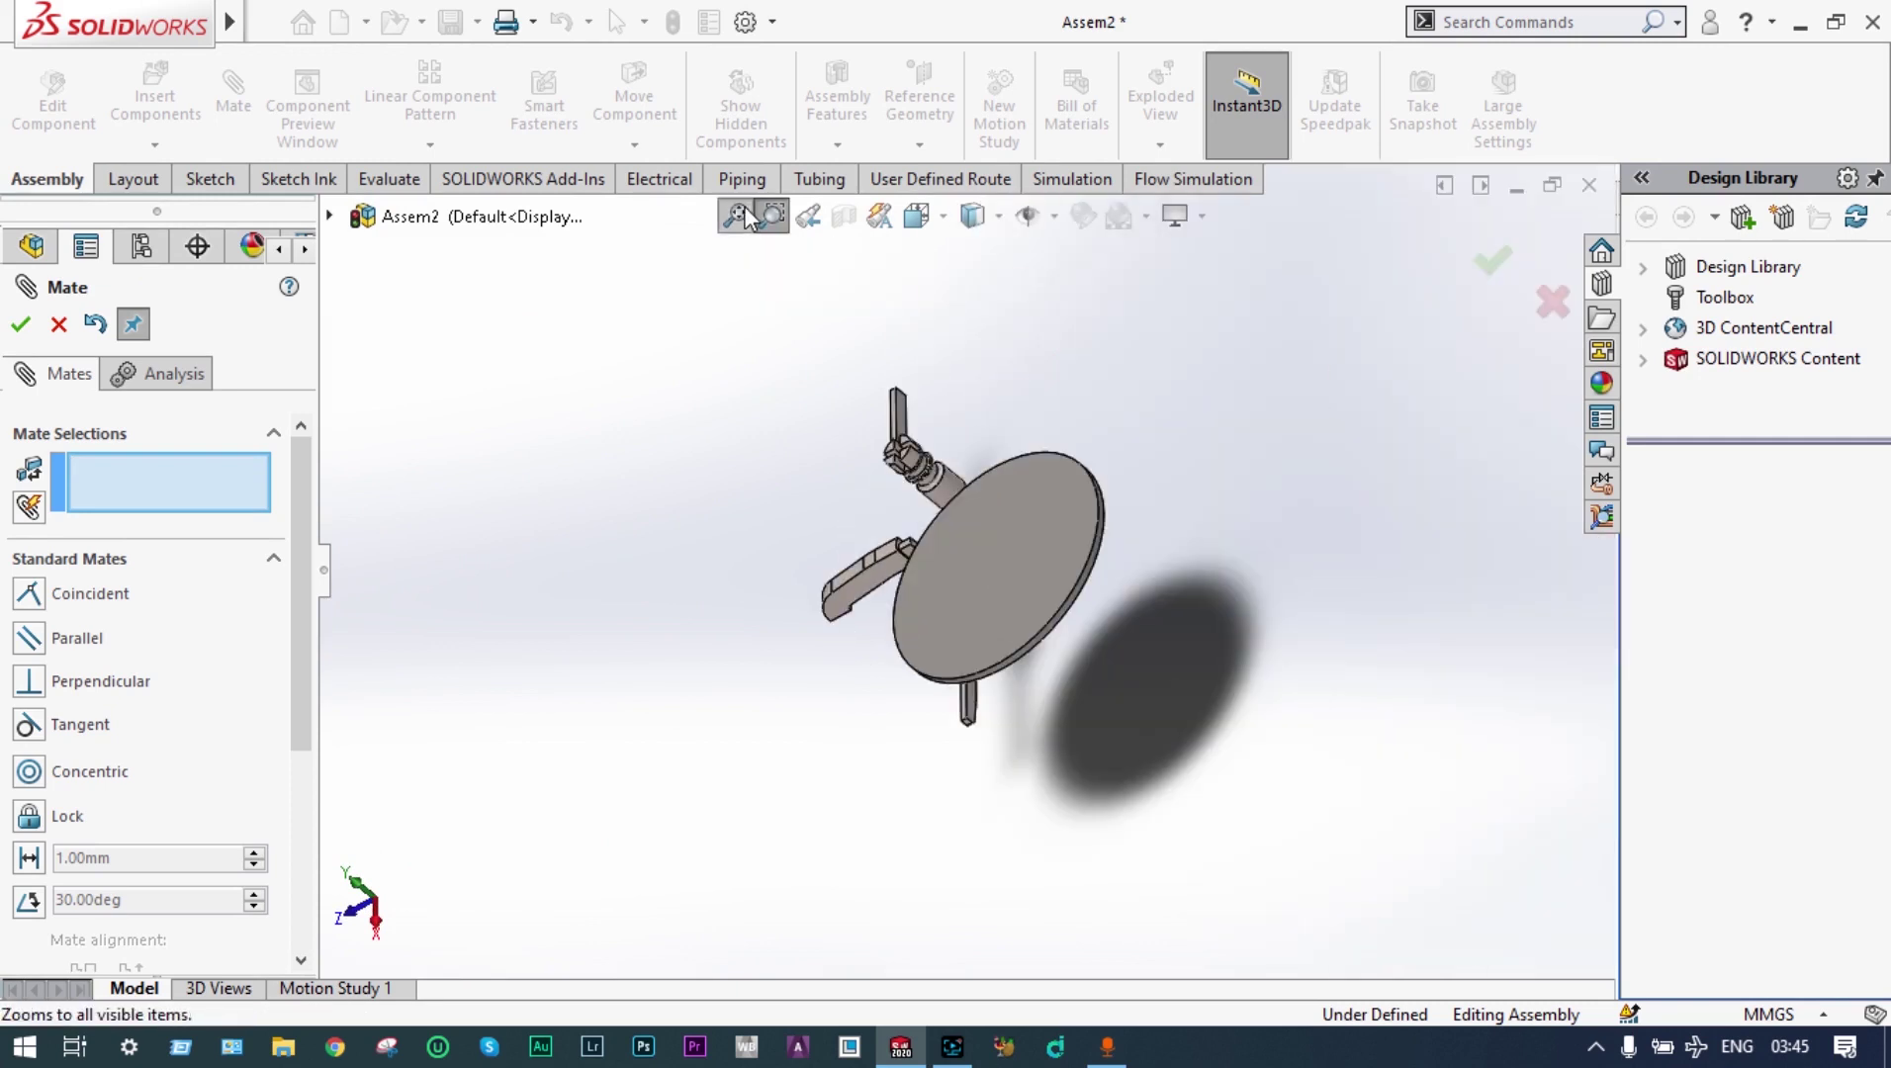
scroll(956, 517, up, 5)
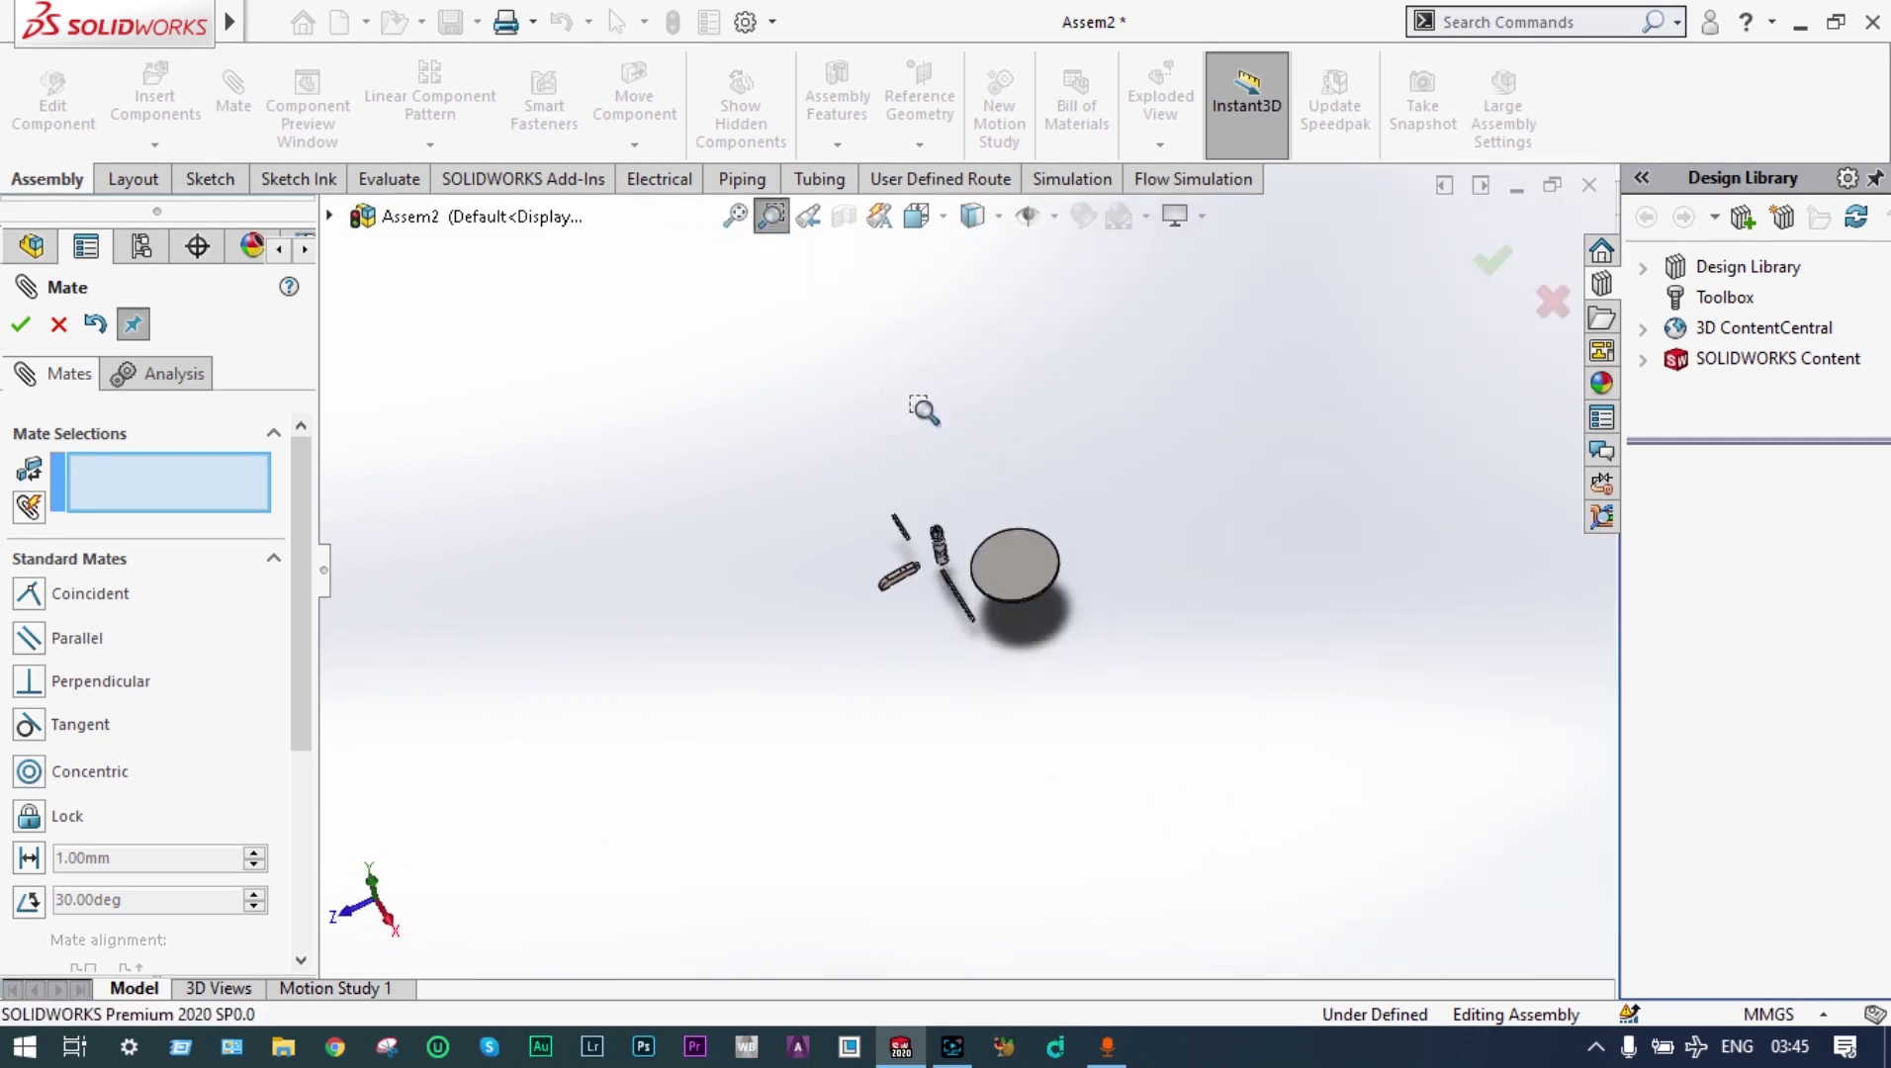
drag(951, 515, 865, 625)
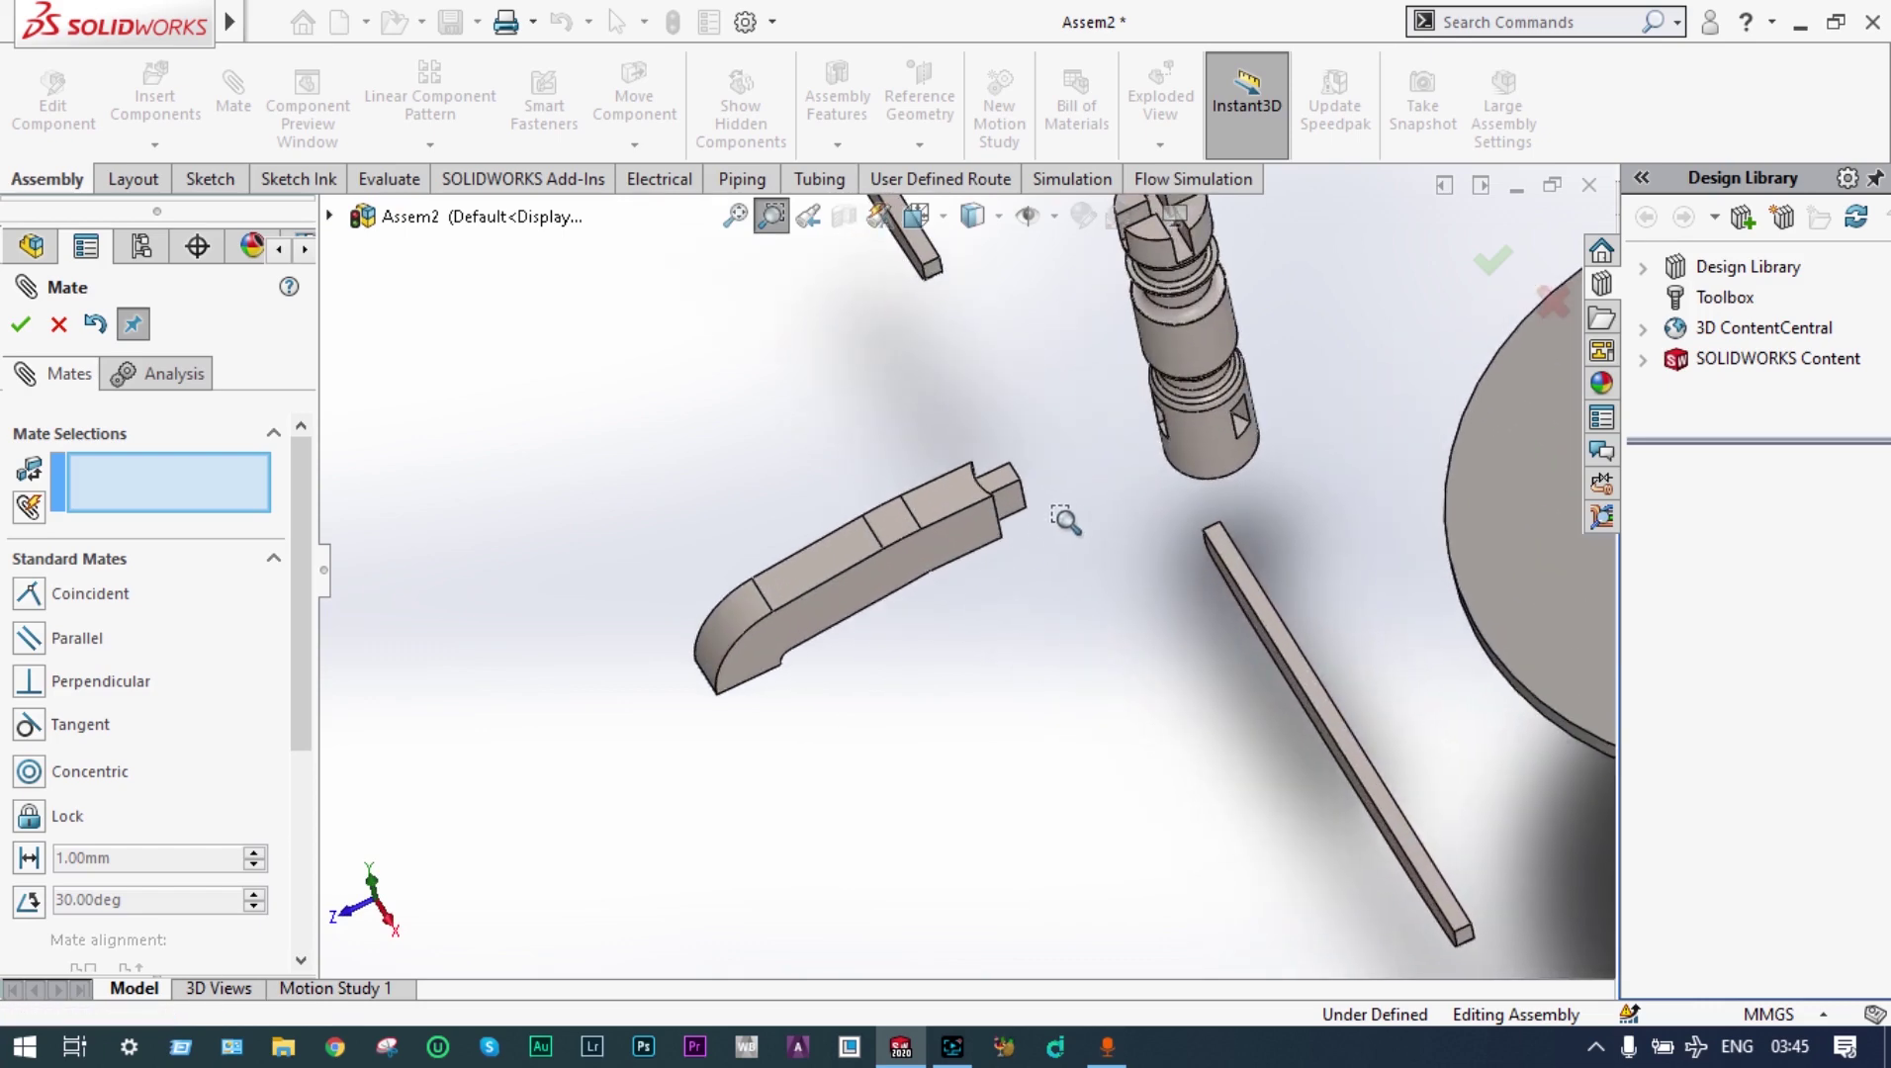
key(Escape)
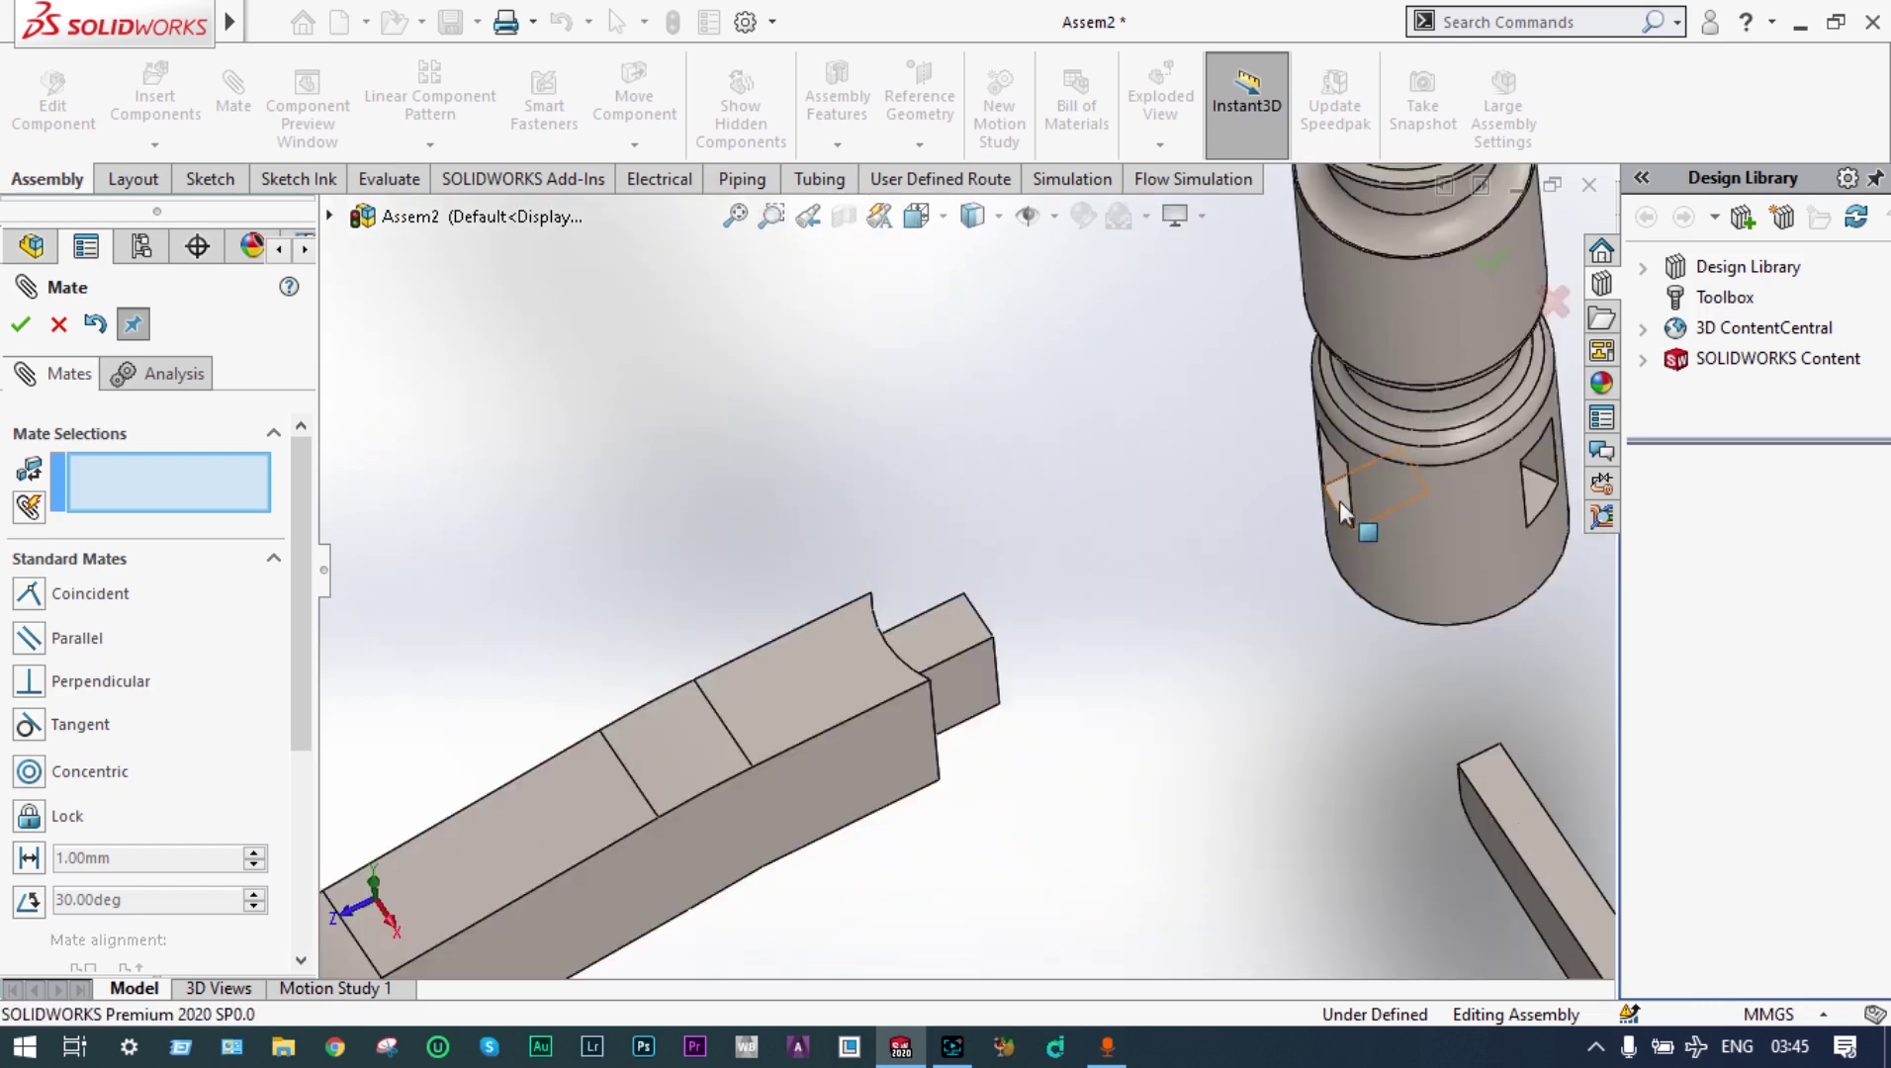
click(1390, 500)
scroll(1390, 501, up, 5)
middle_drag(1321, 540, 1131, 676)
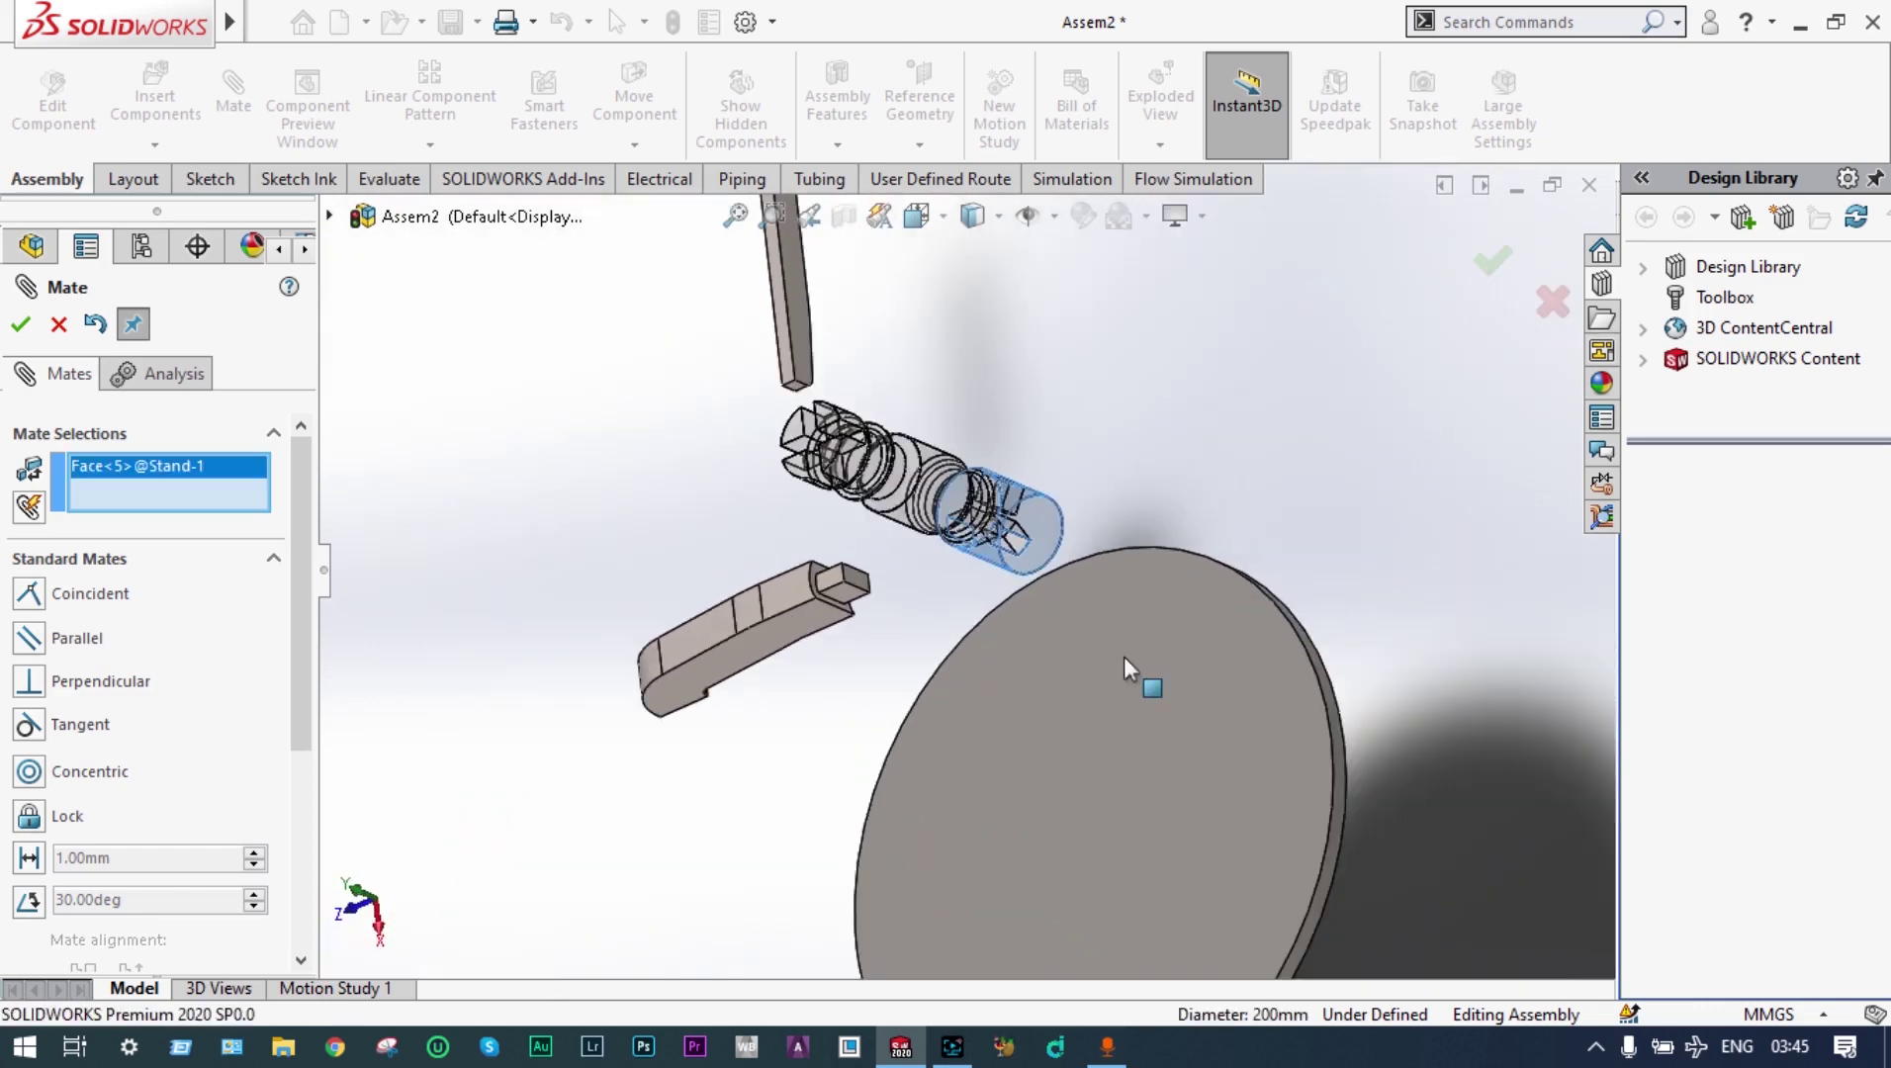
scroll(1131, 675, down, 10)
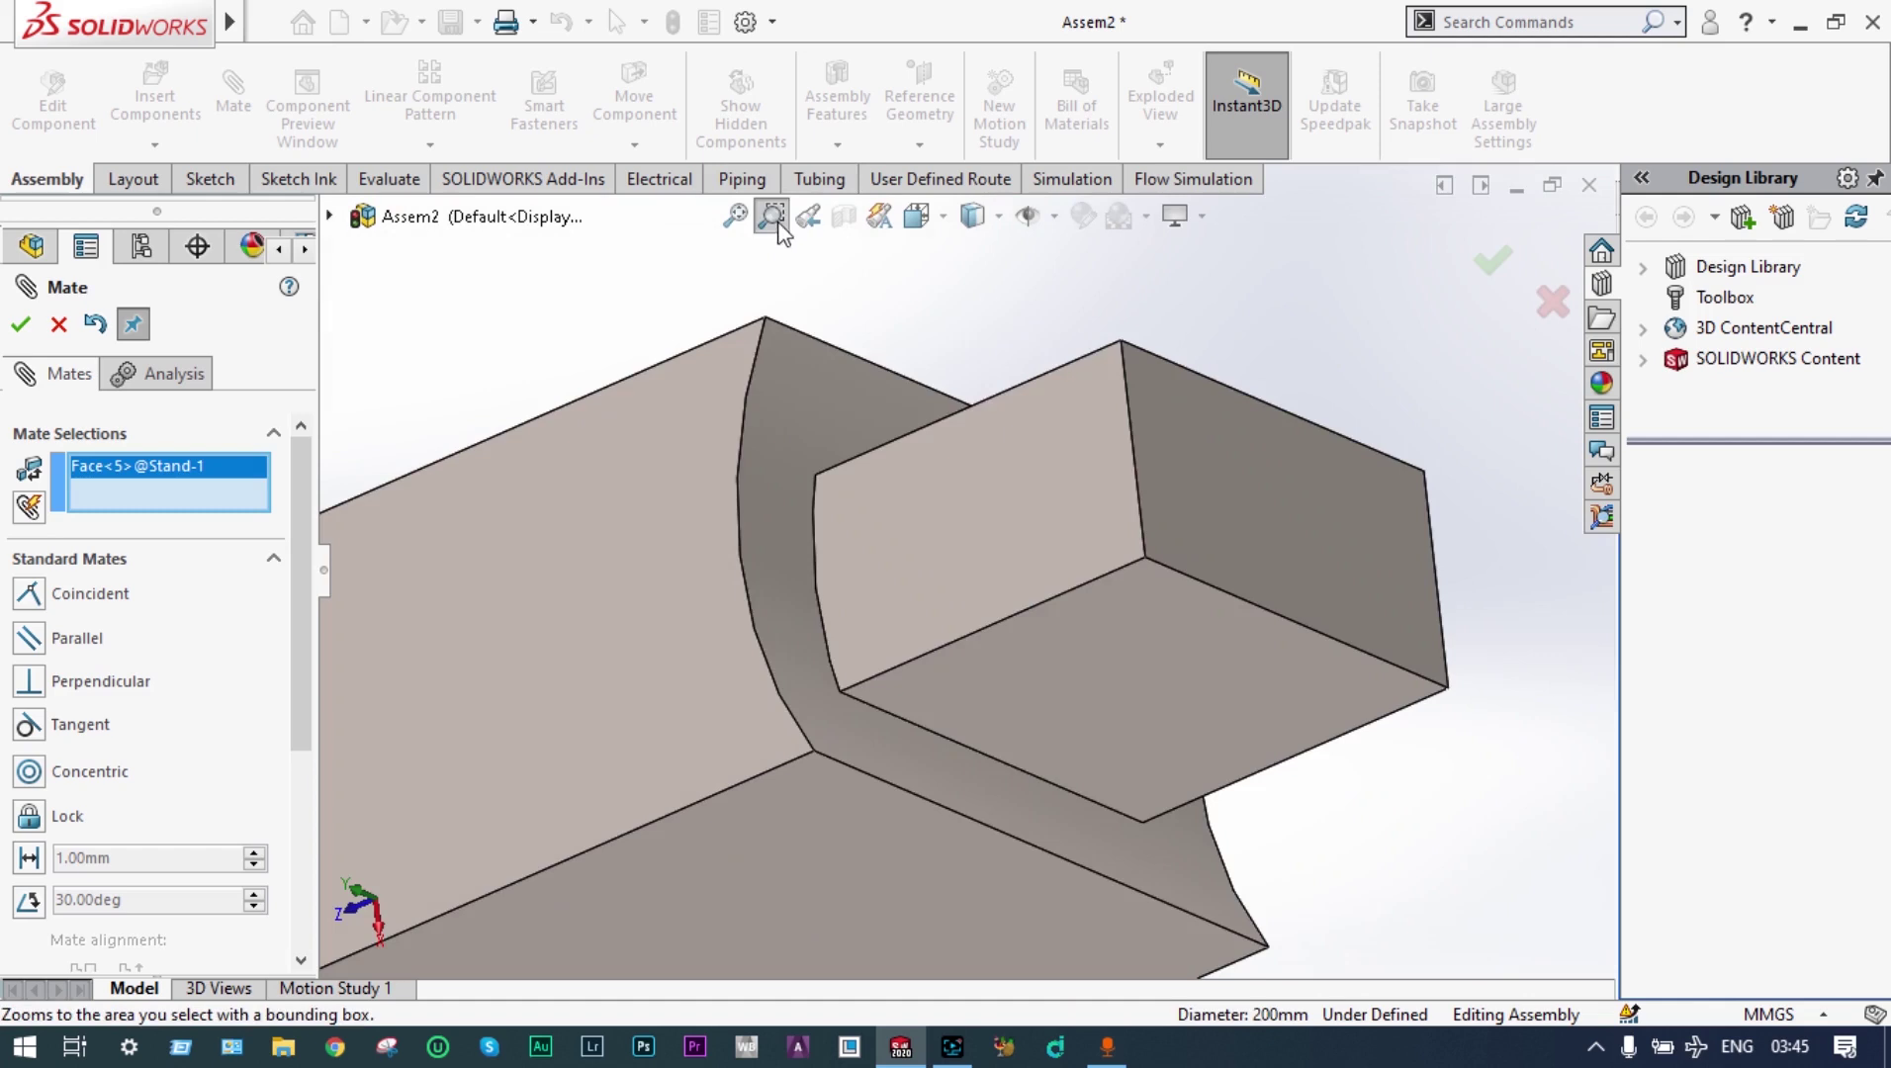
click(792, 612)
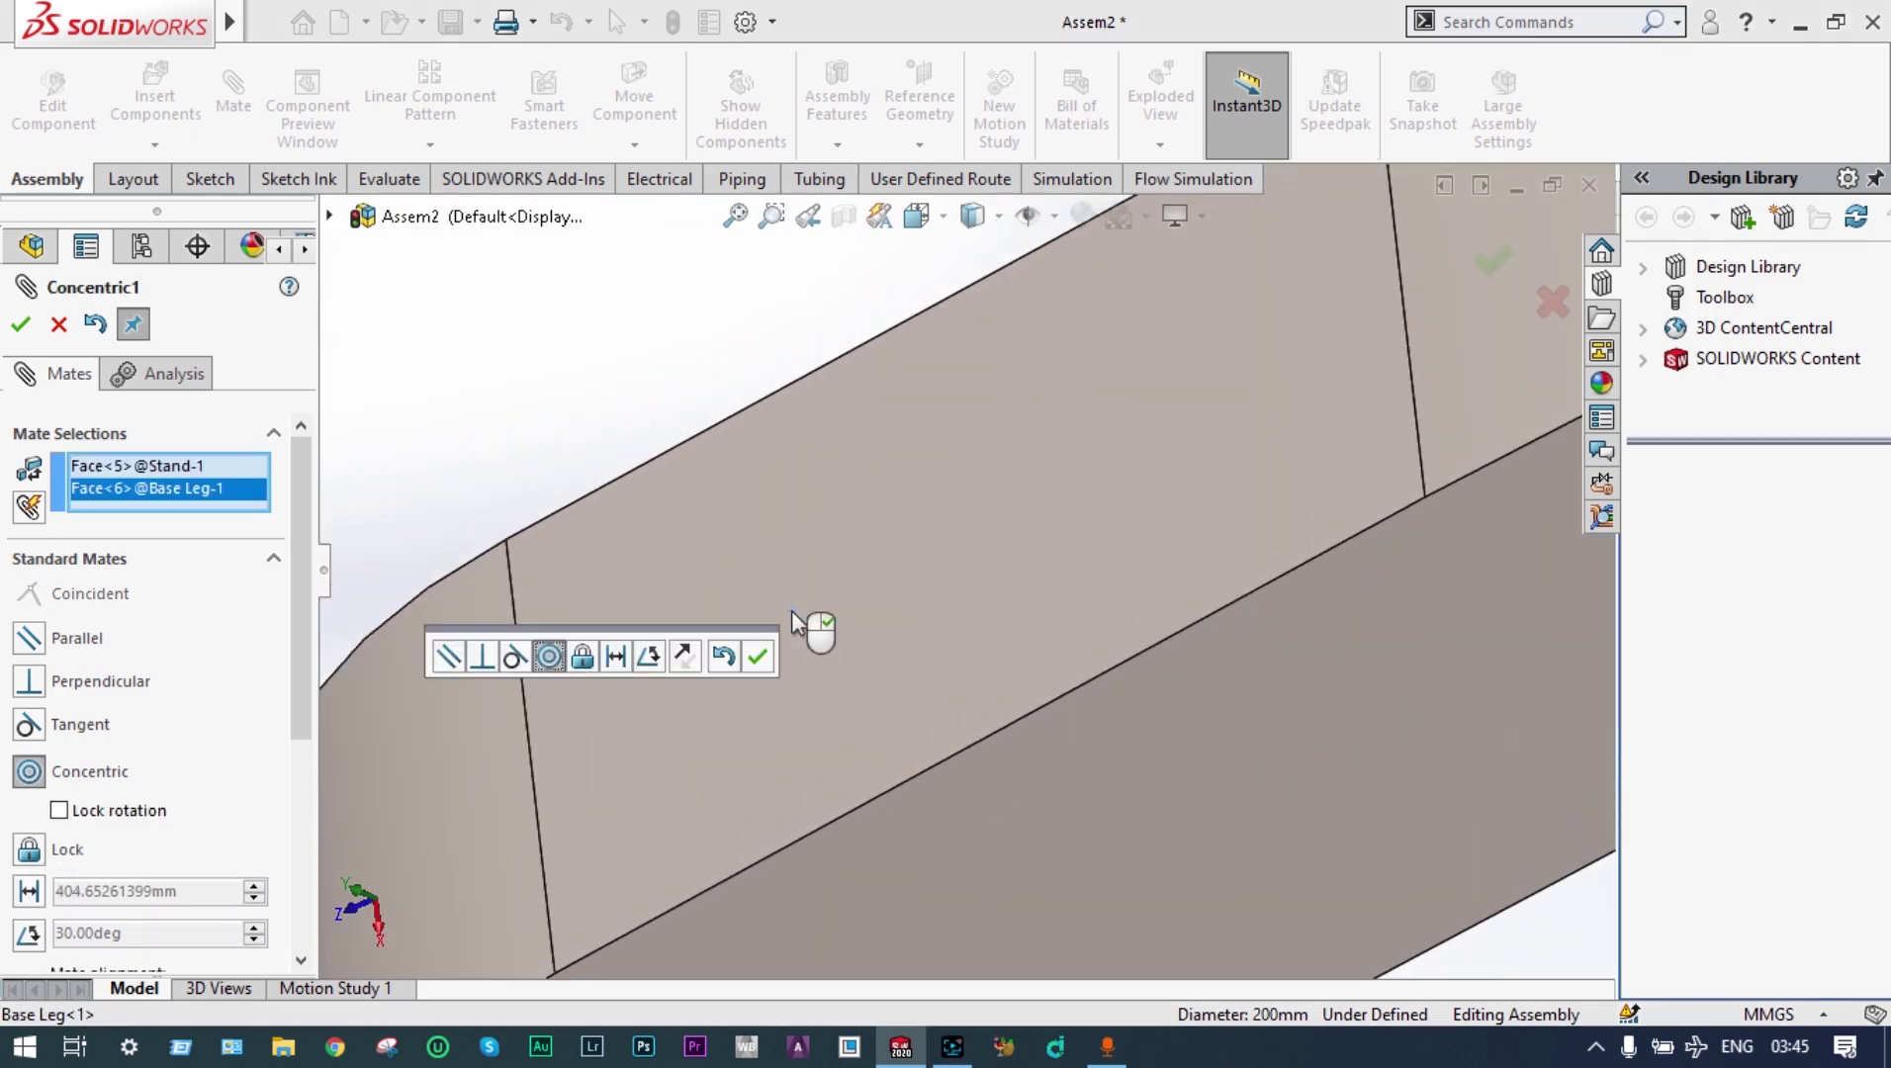
click(759, 656)
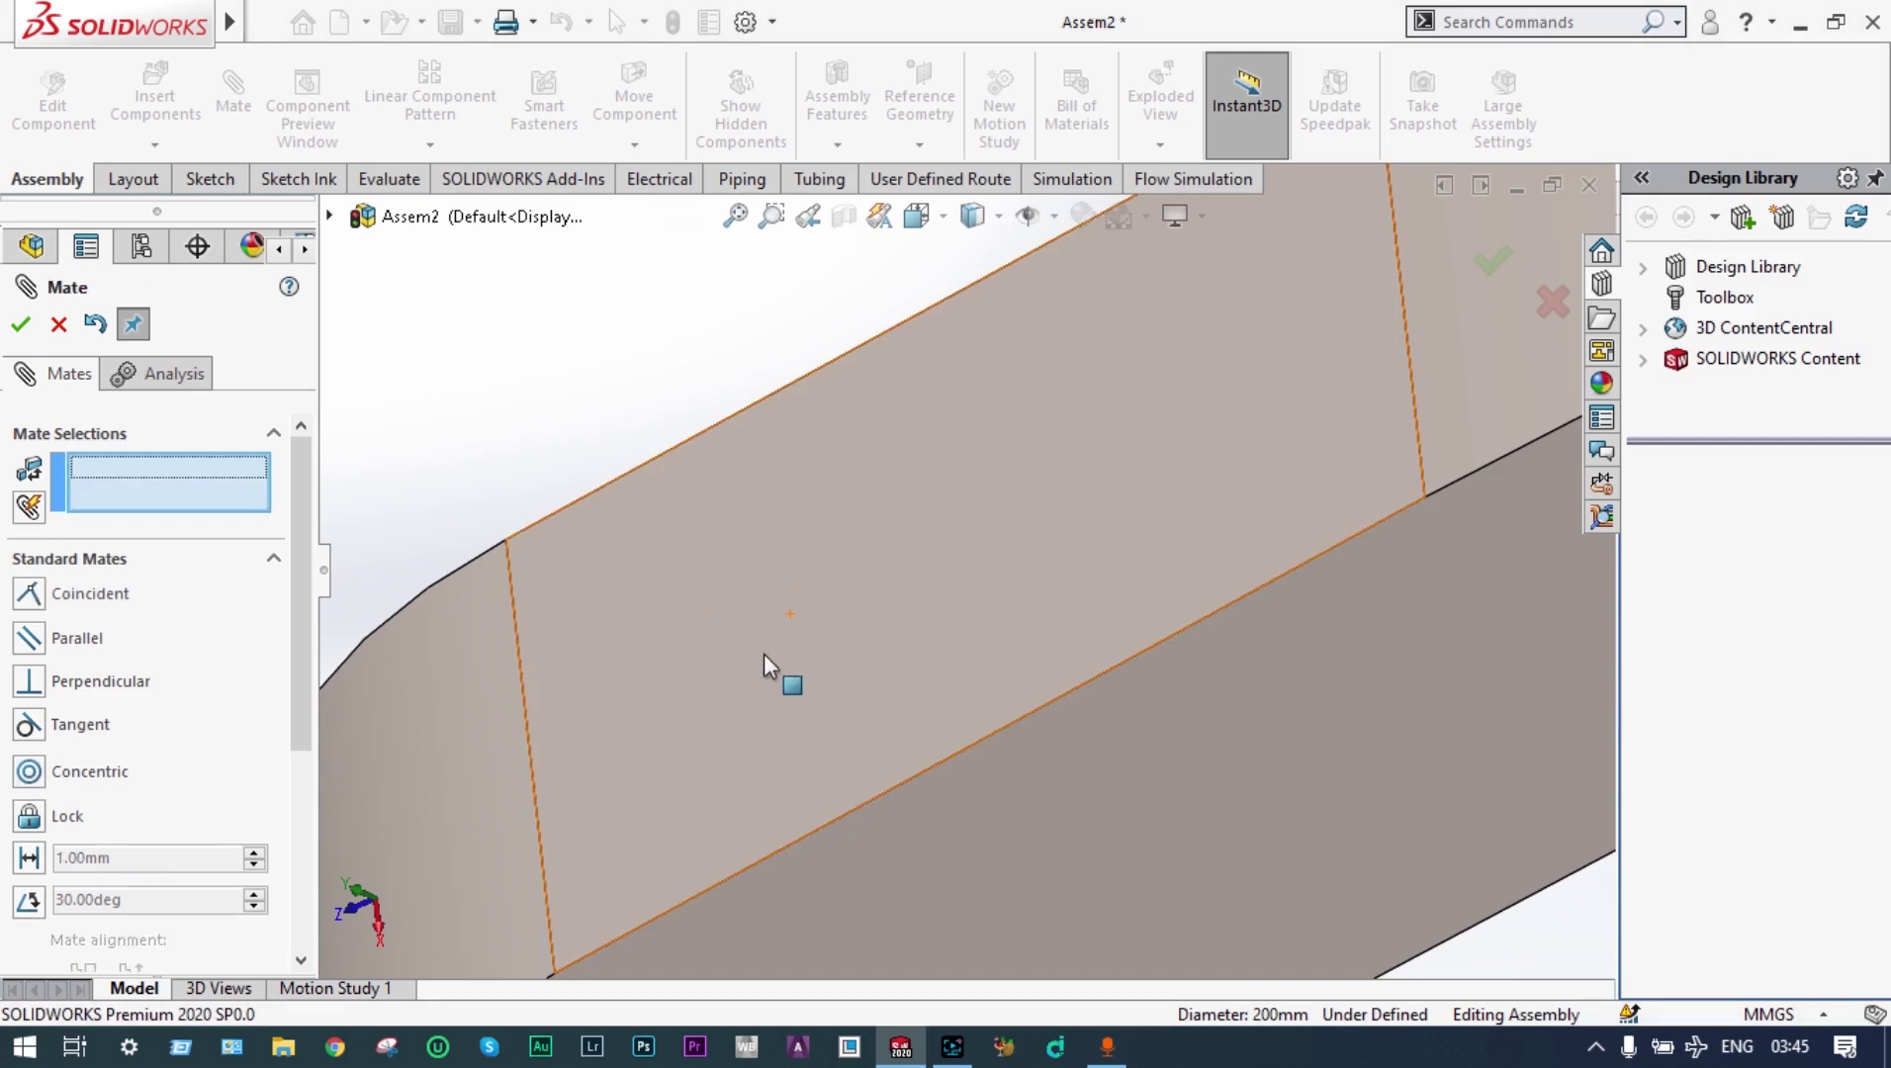
Move Top Support2 well clear of the Base Leg and finish the Mate command
click(735, 215)
middle_drag(1064, 452, 1277, 451)
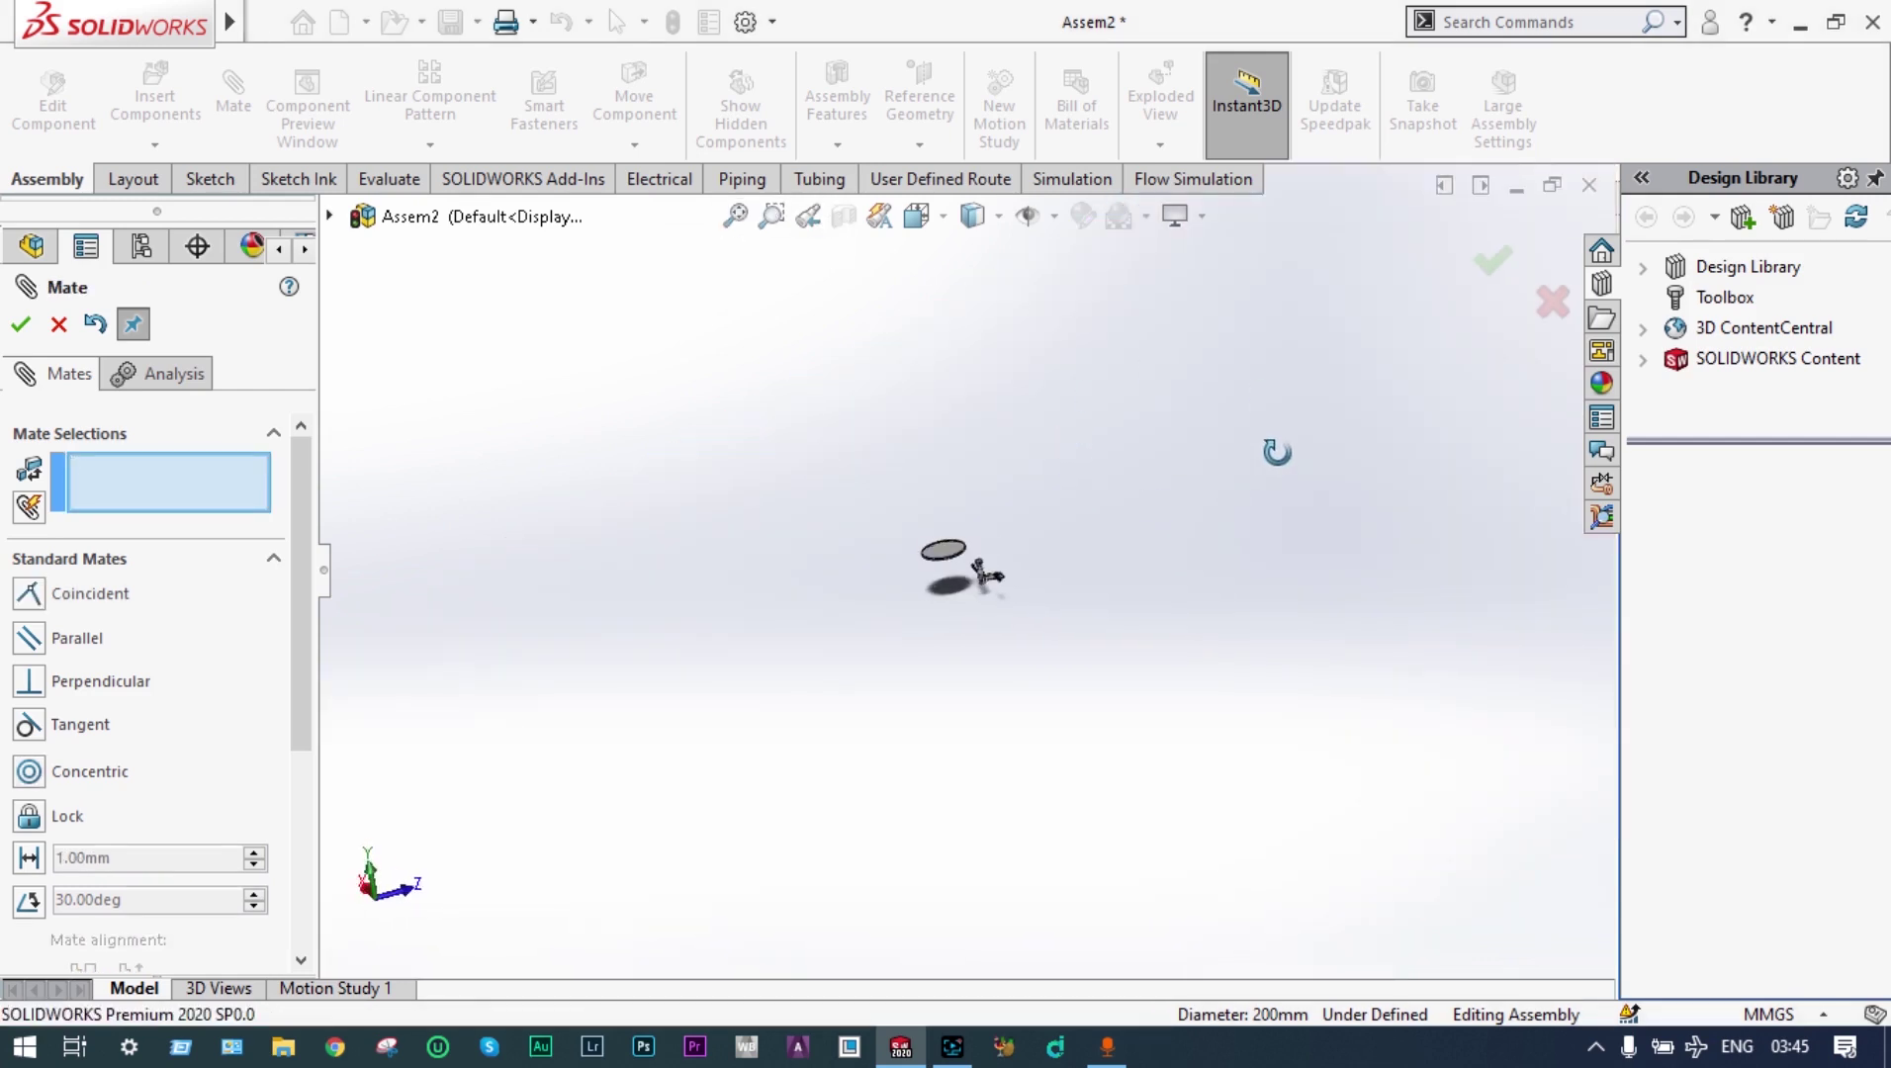
click(739, 215)
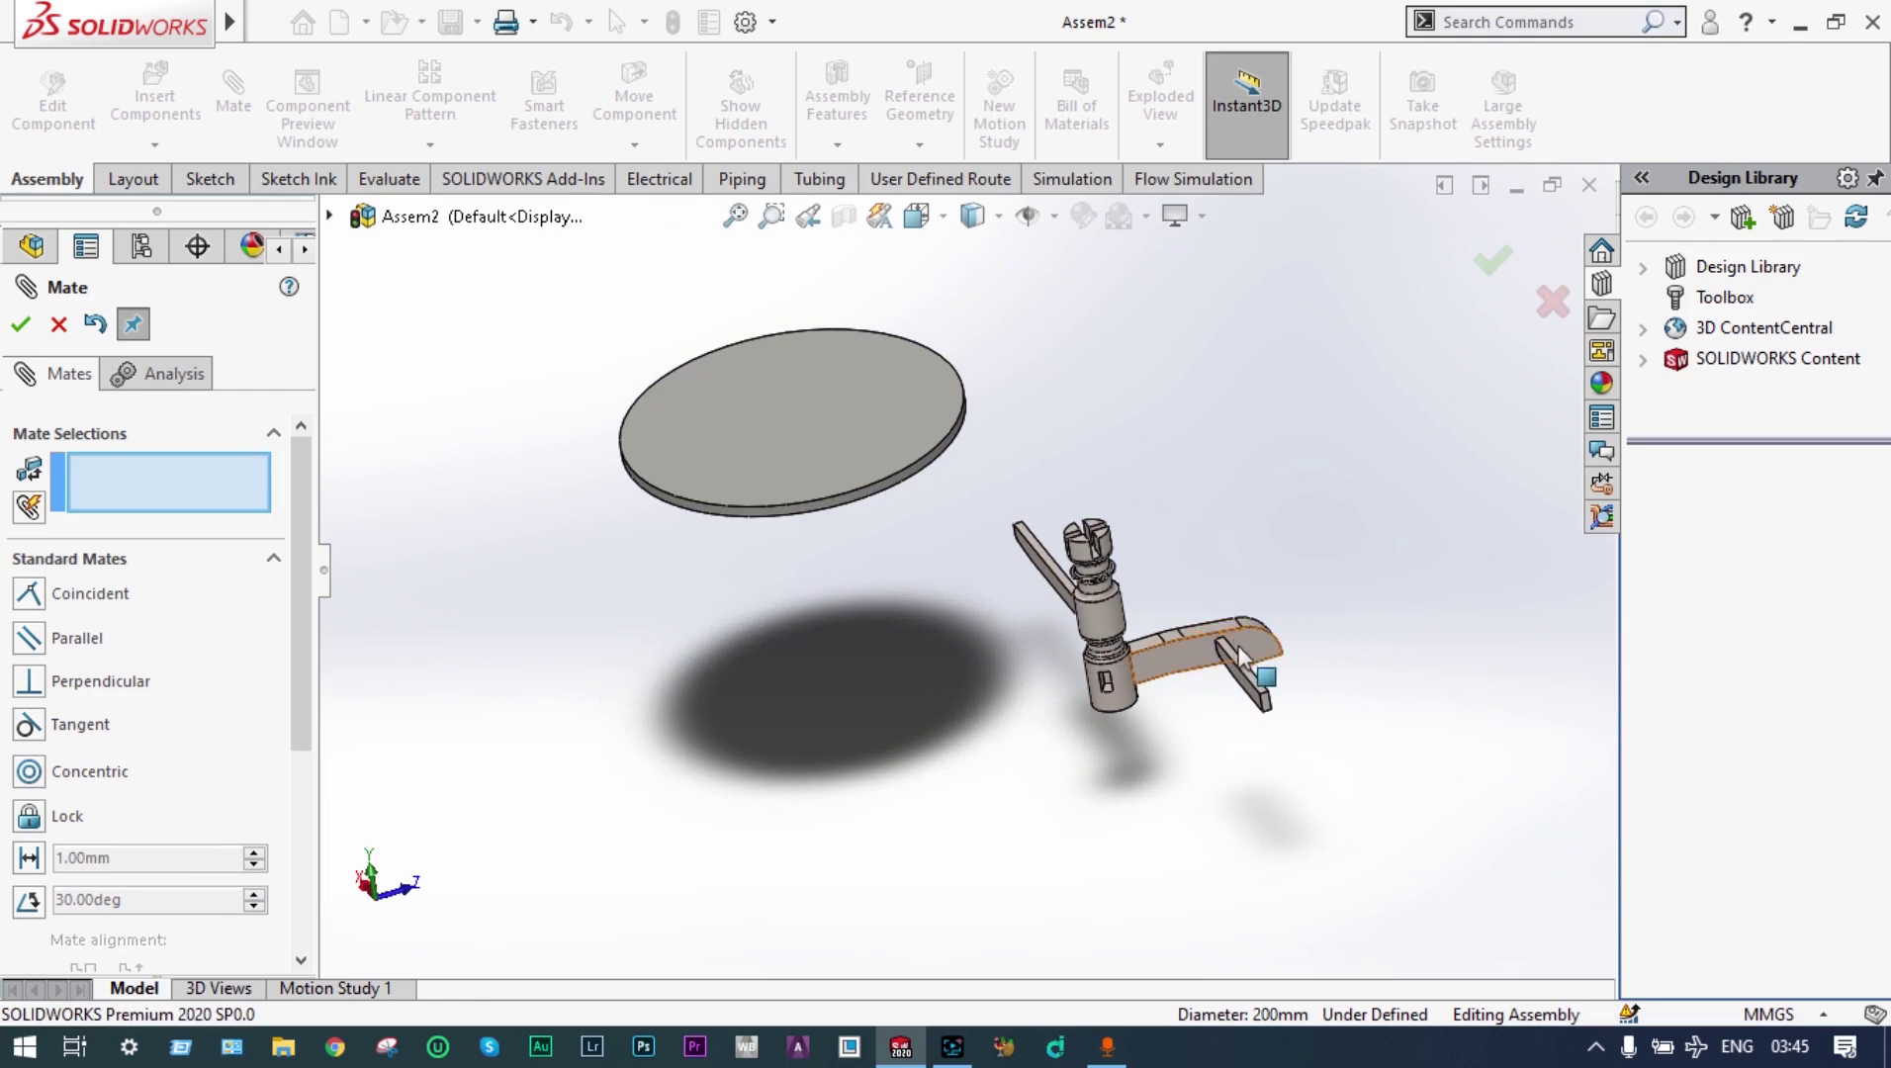
drag(1309, 702, 1507, 477)
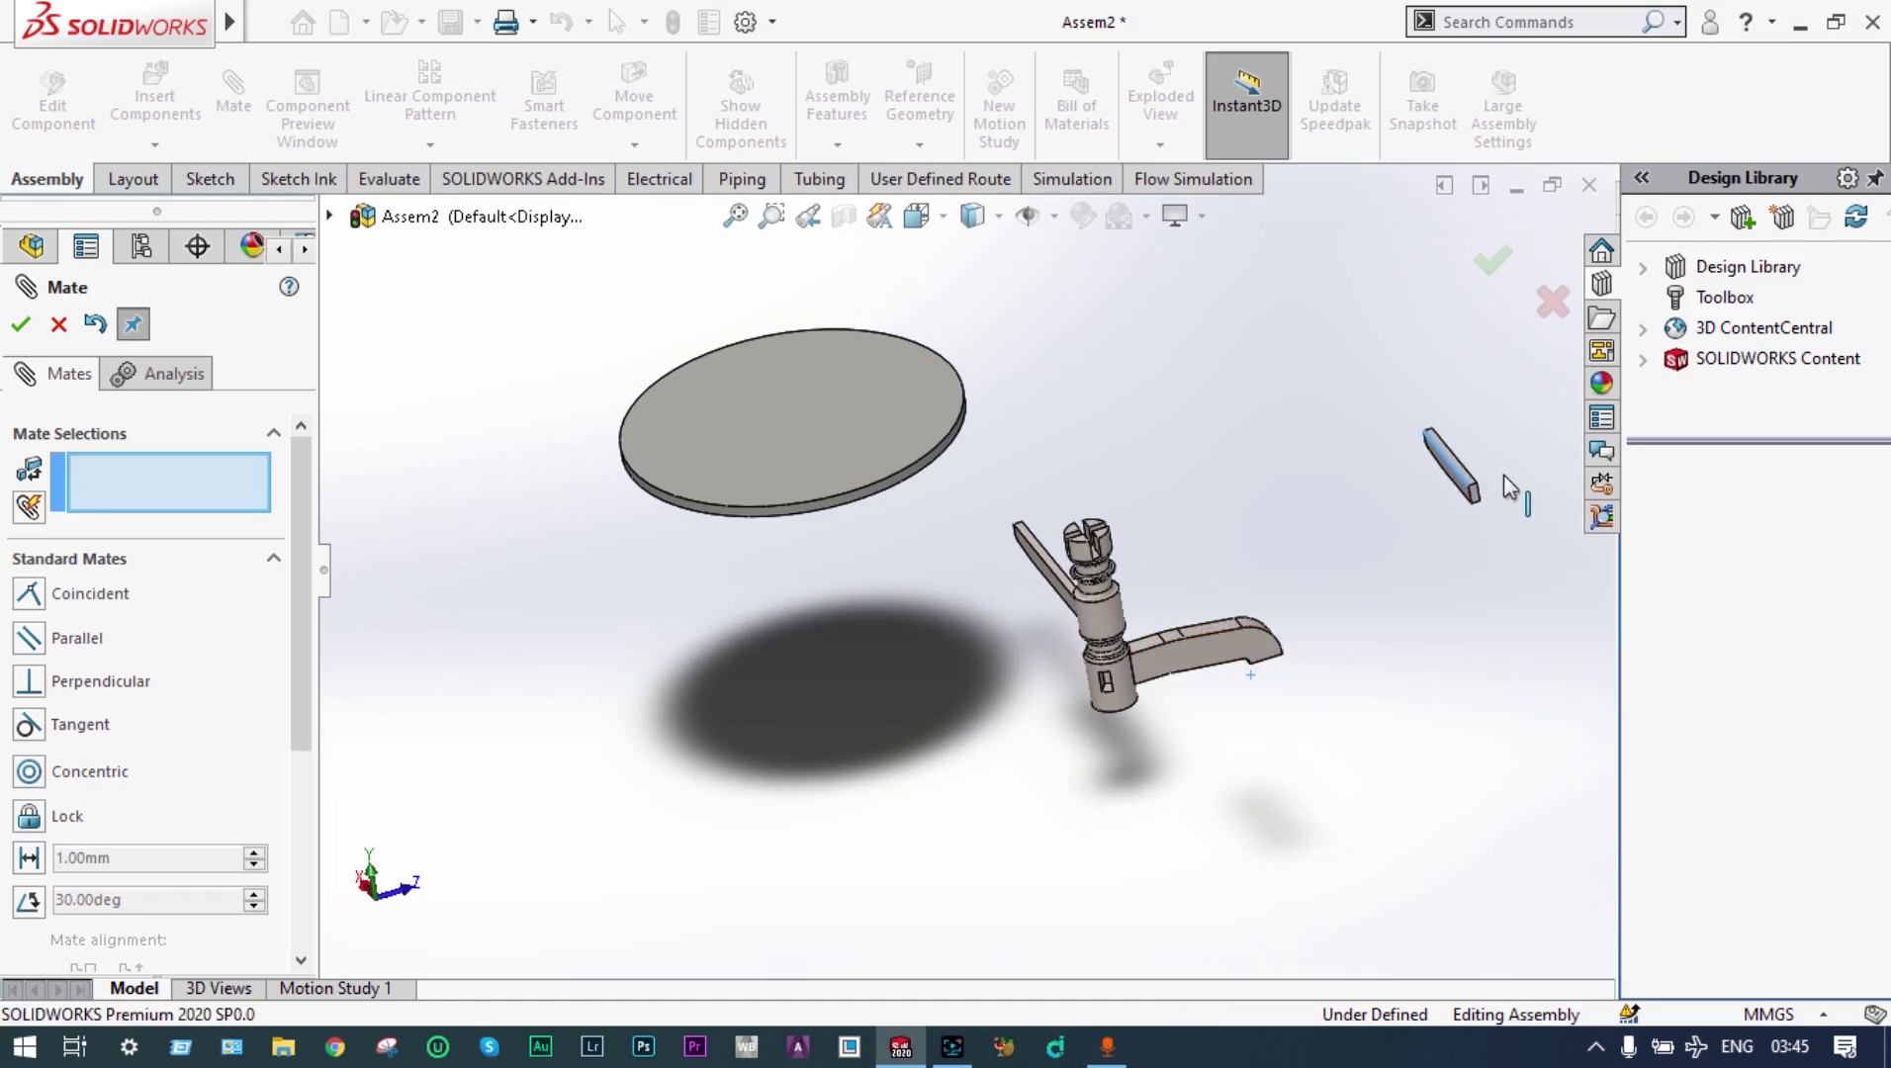
middle_drag(1473, 612, 1358, 675)
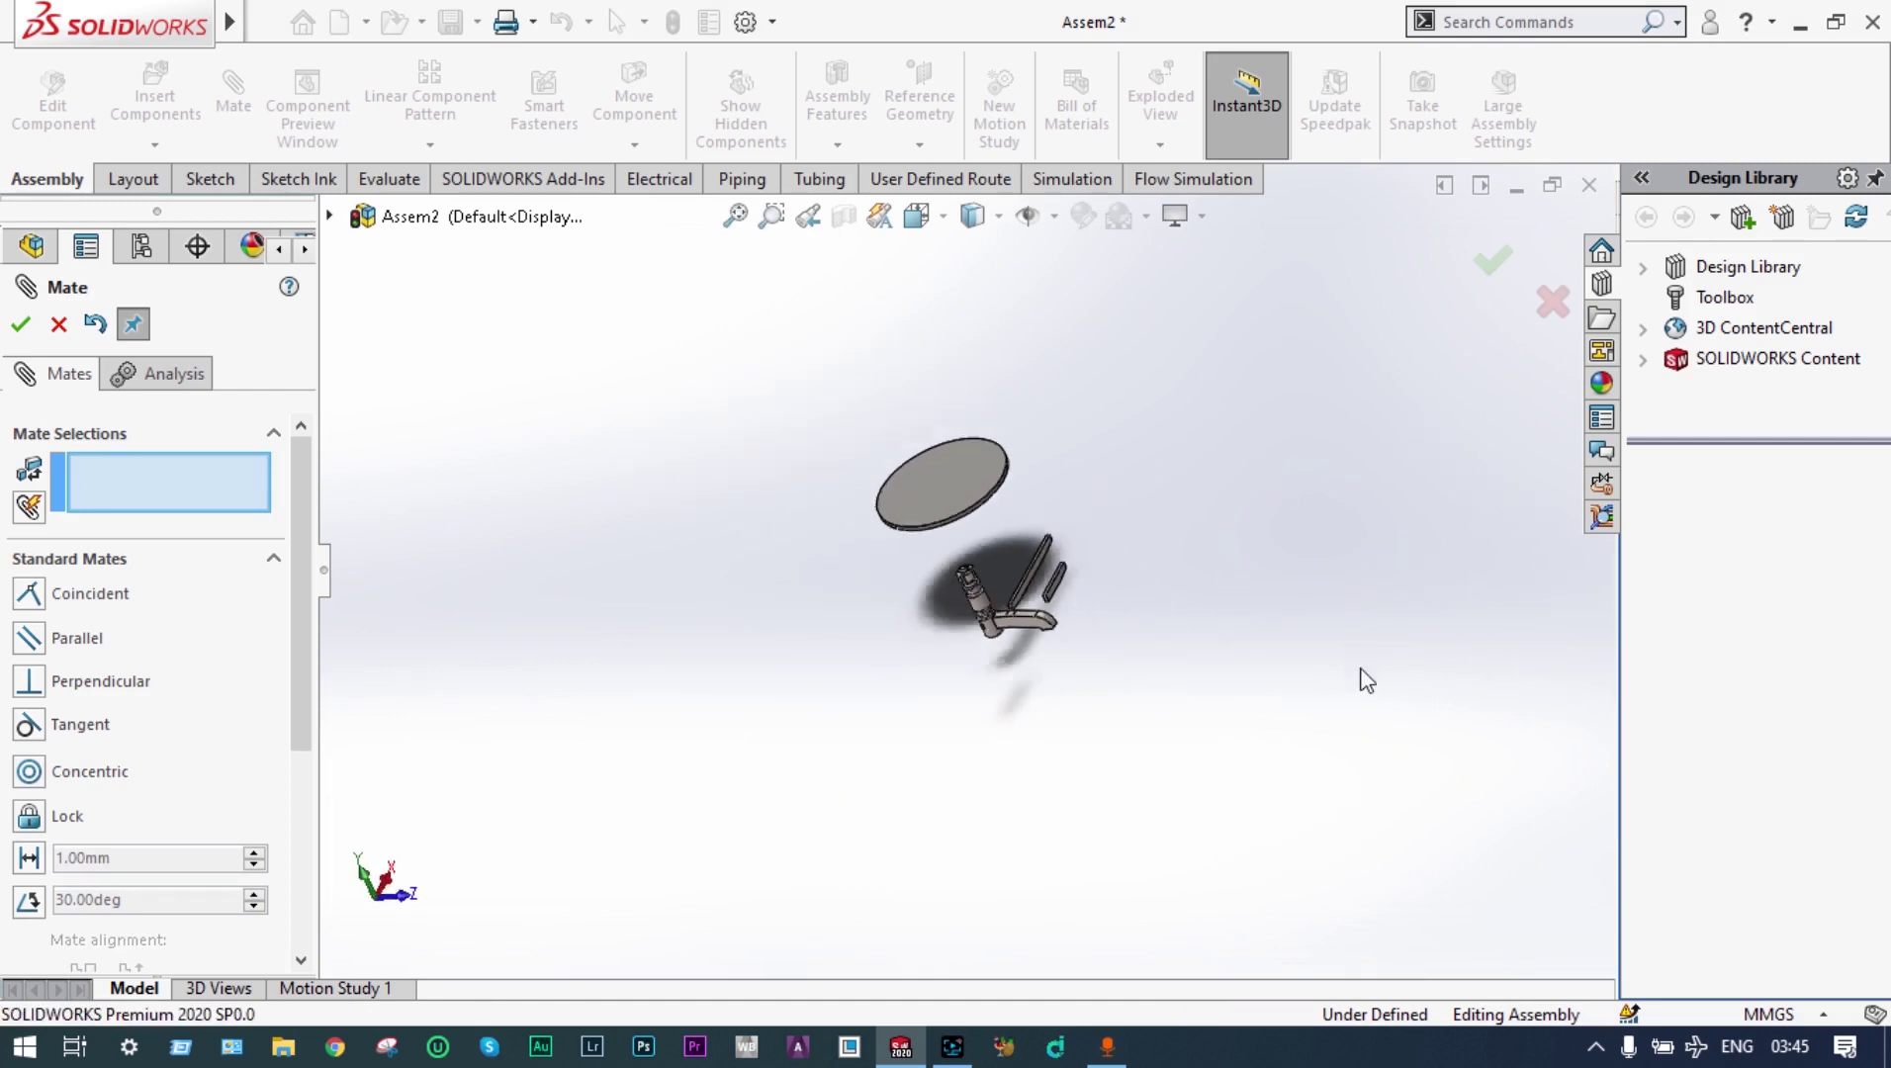
key(Escape)
Set up a circular component pattern around the Stand's middle cylindrical face with 120° spacing and 3 instances
click(771, 215)
drag(967, 603, 868, 680)
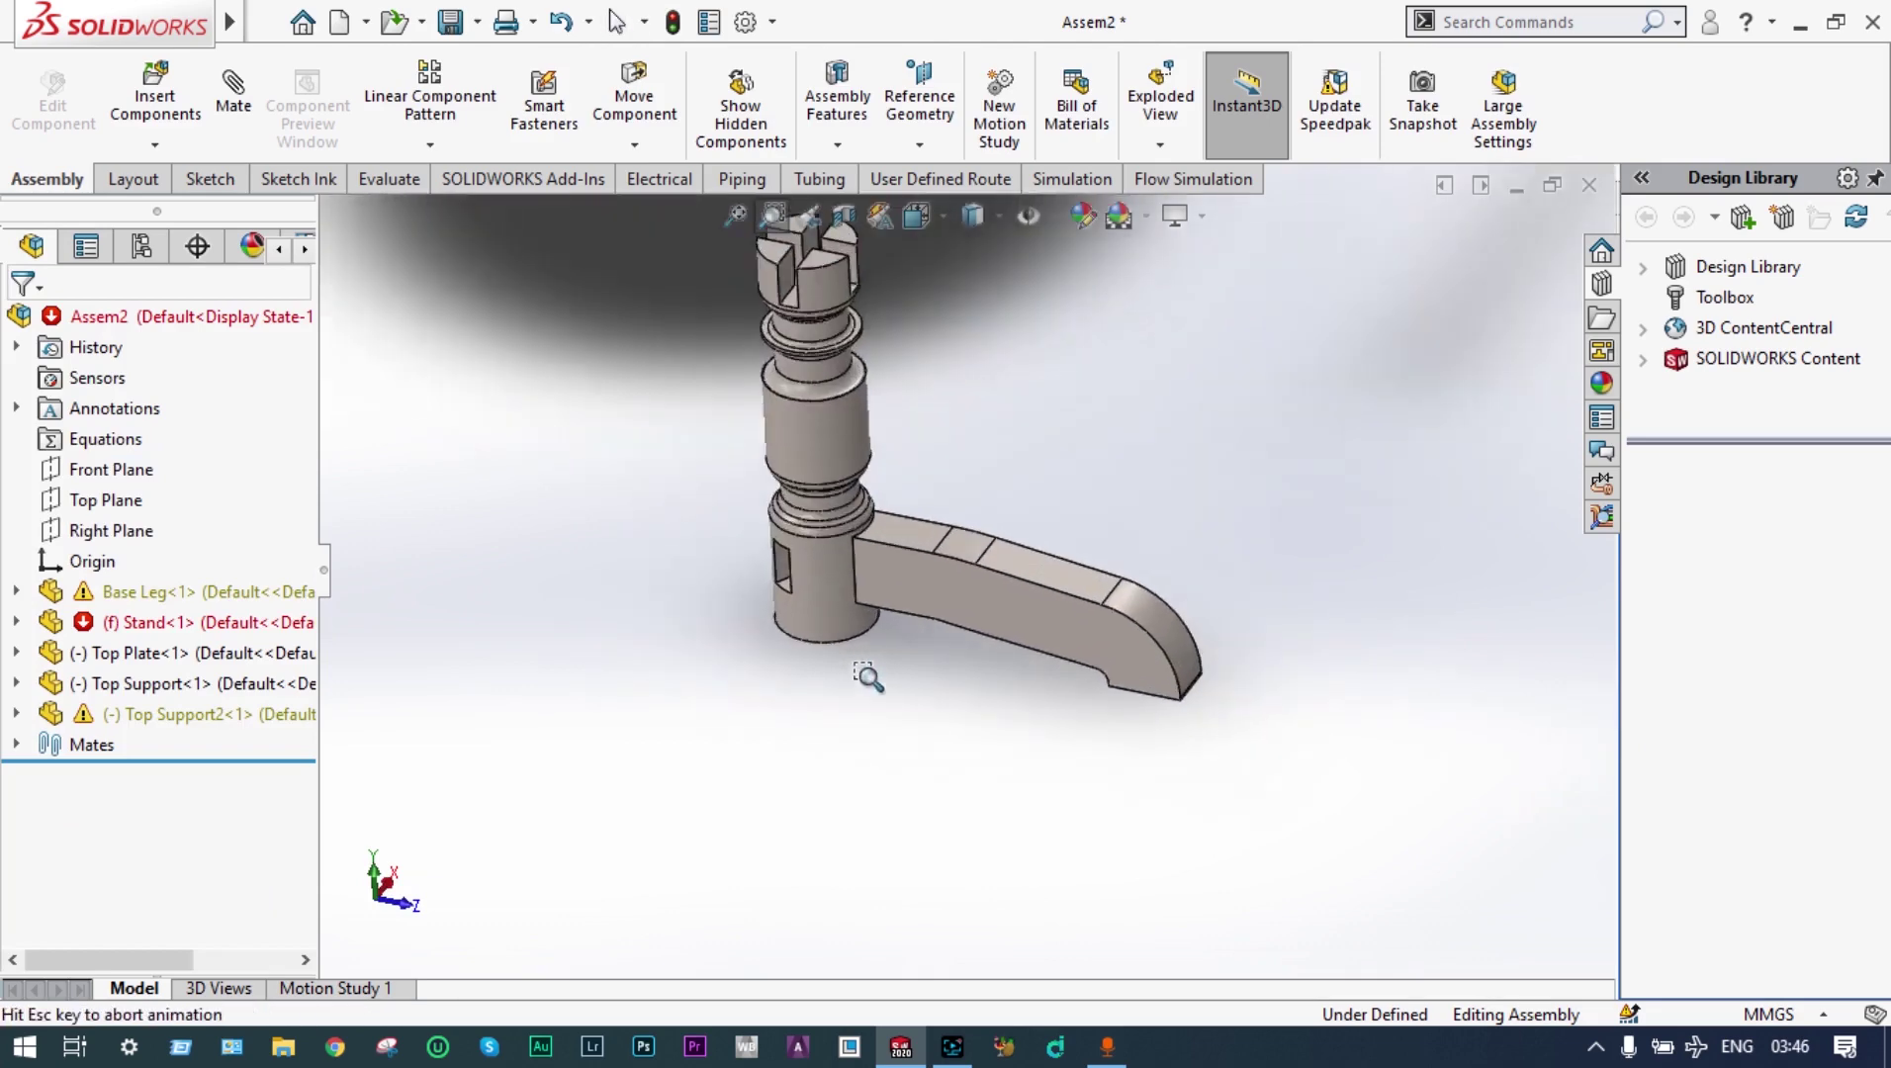
ctrl+middle_drag(944, 452, 841, 639)
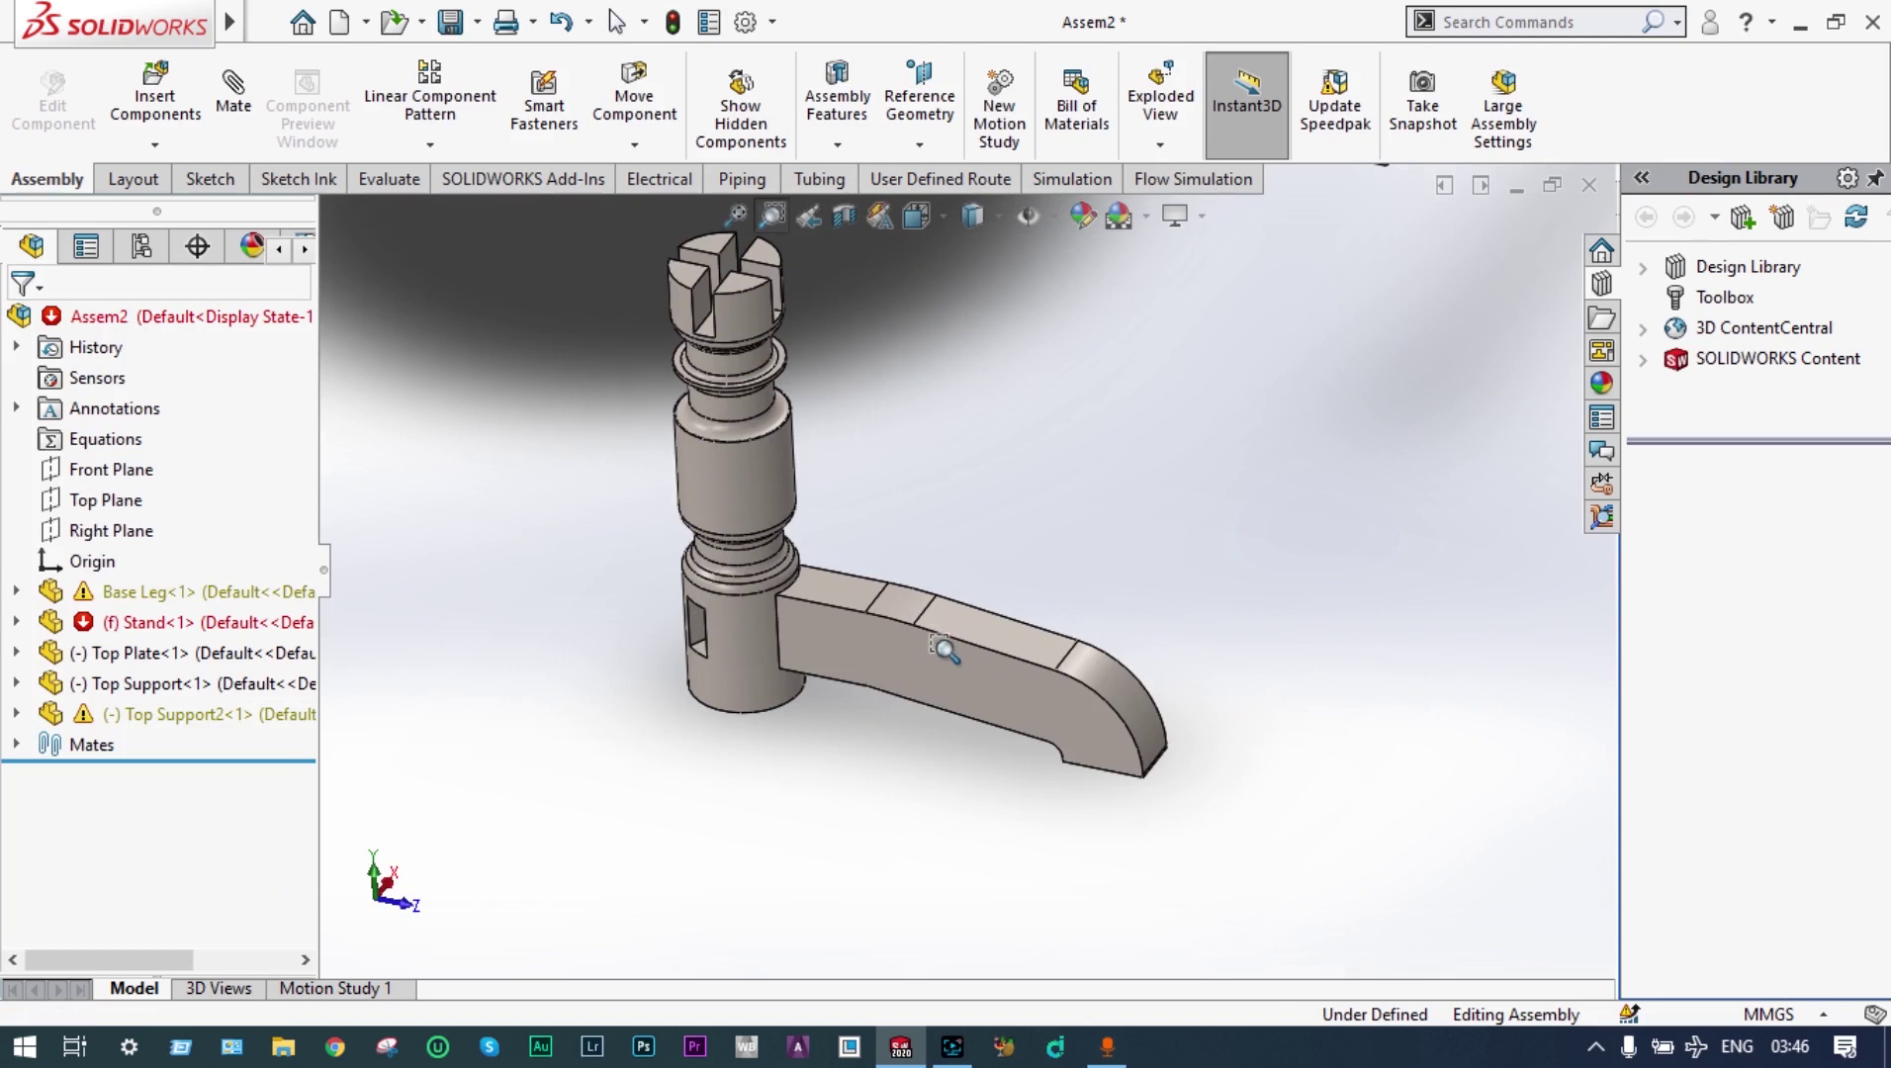
click(635, 150)
click(429, 145)
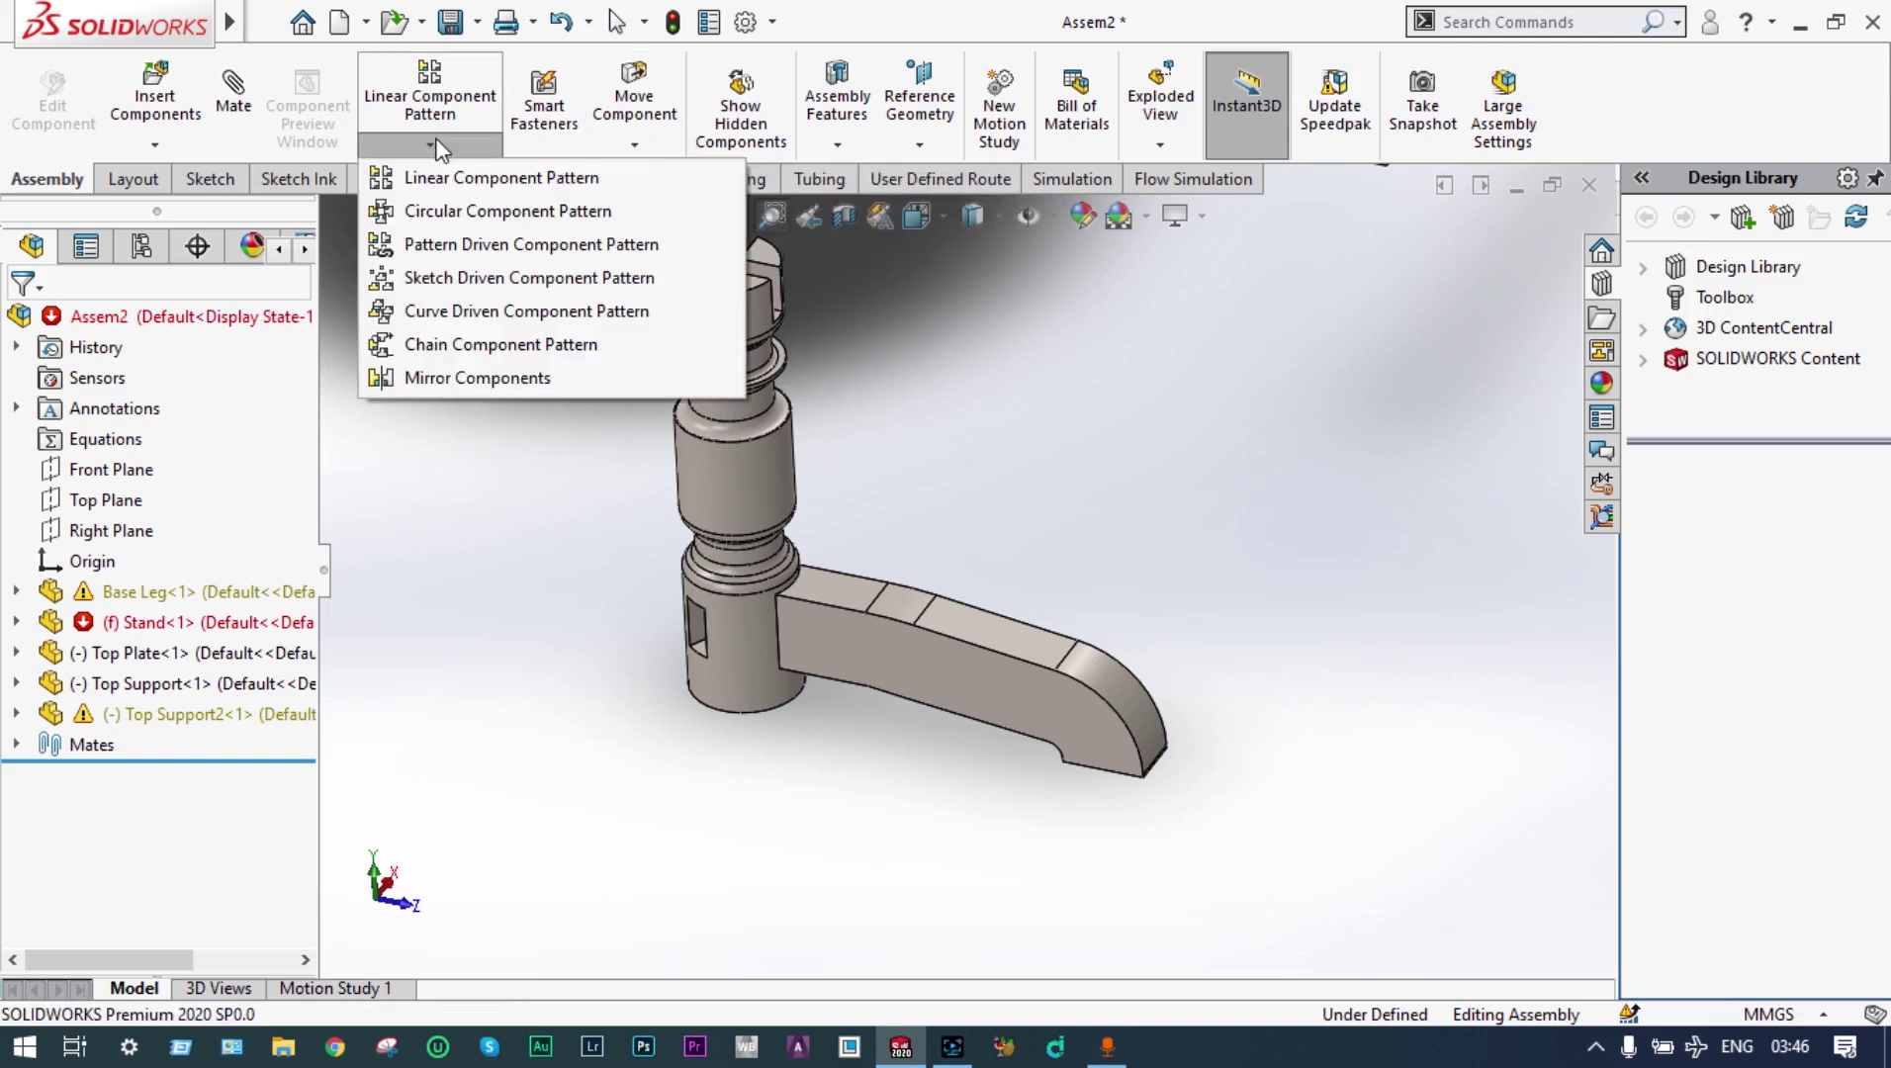
click(465, 213)
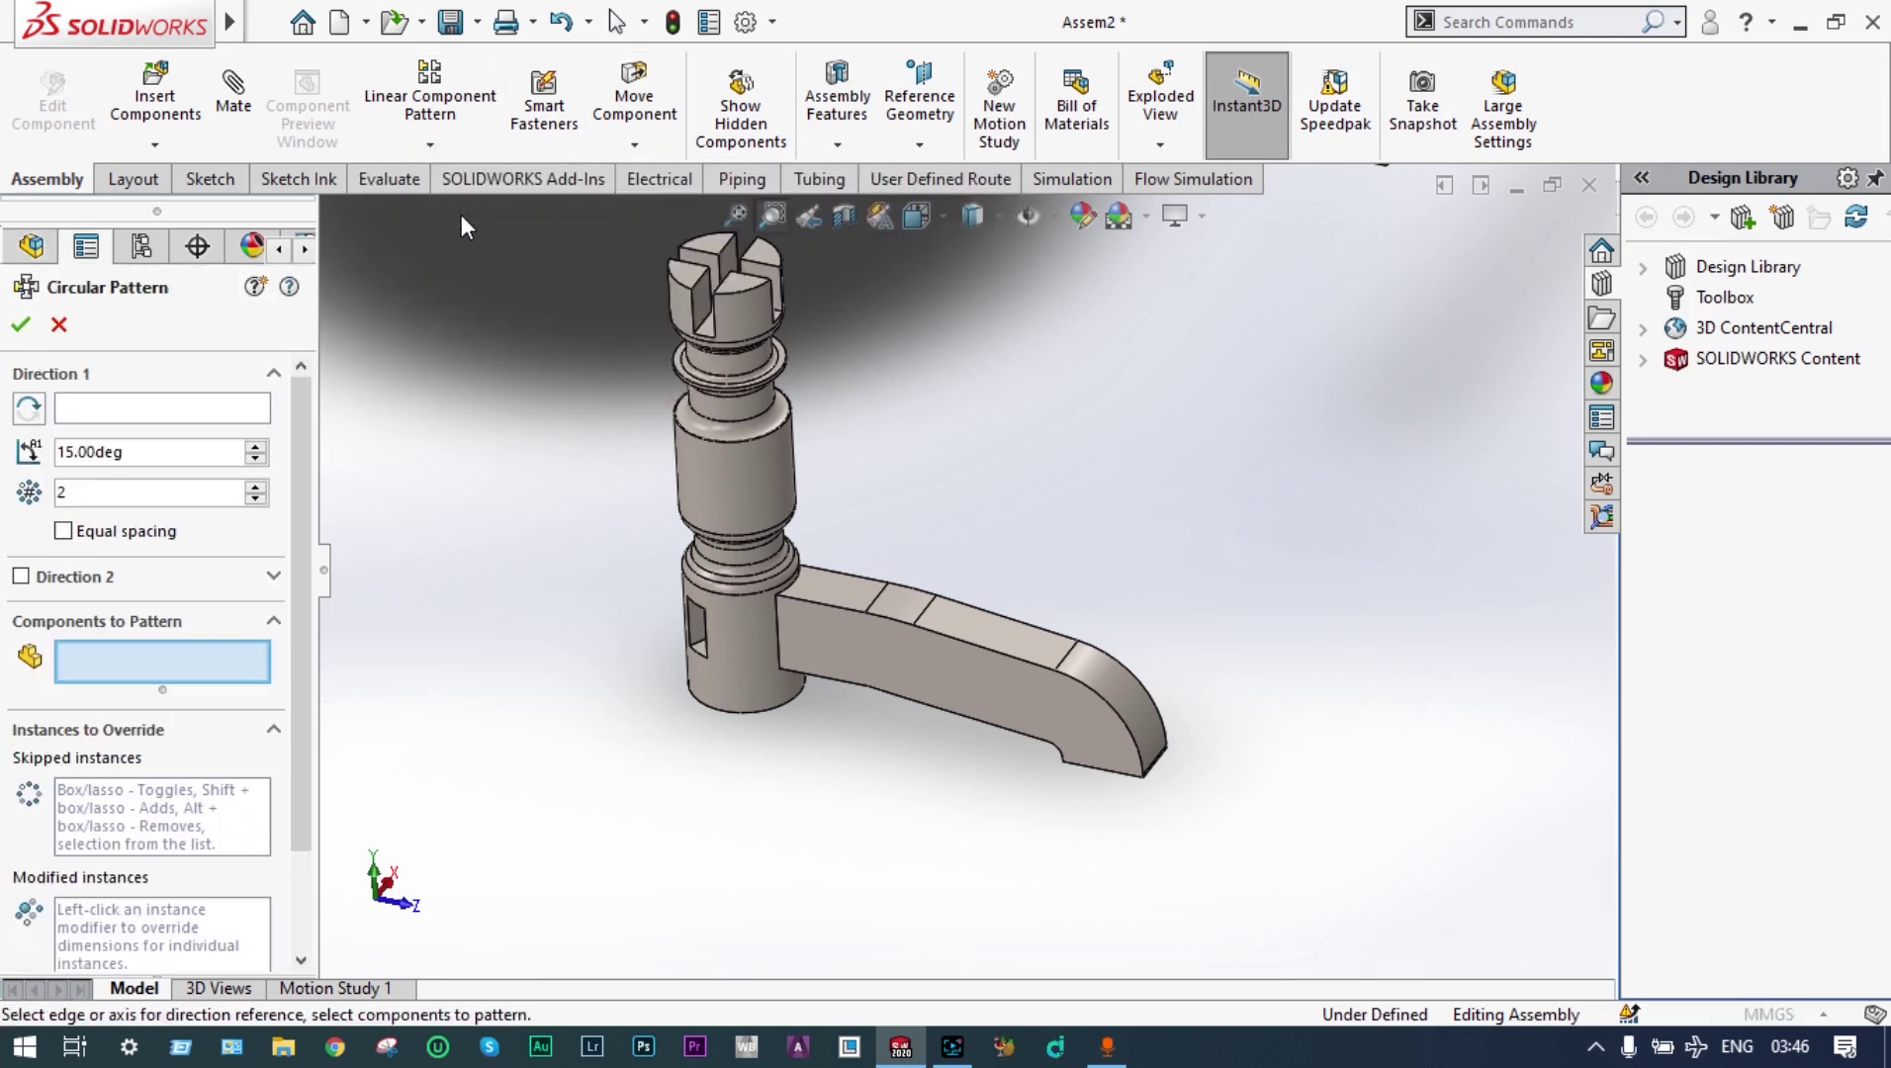
click(158, 409)
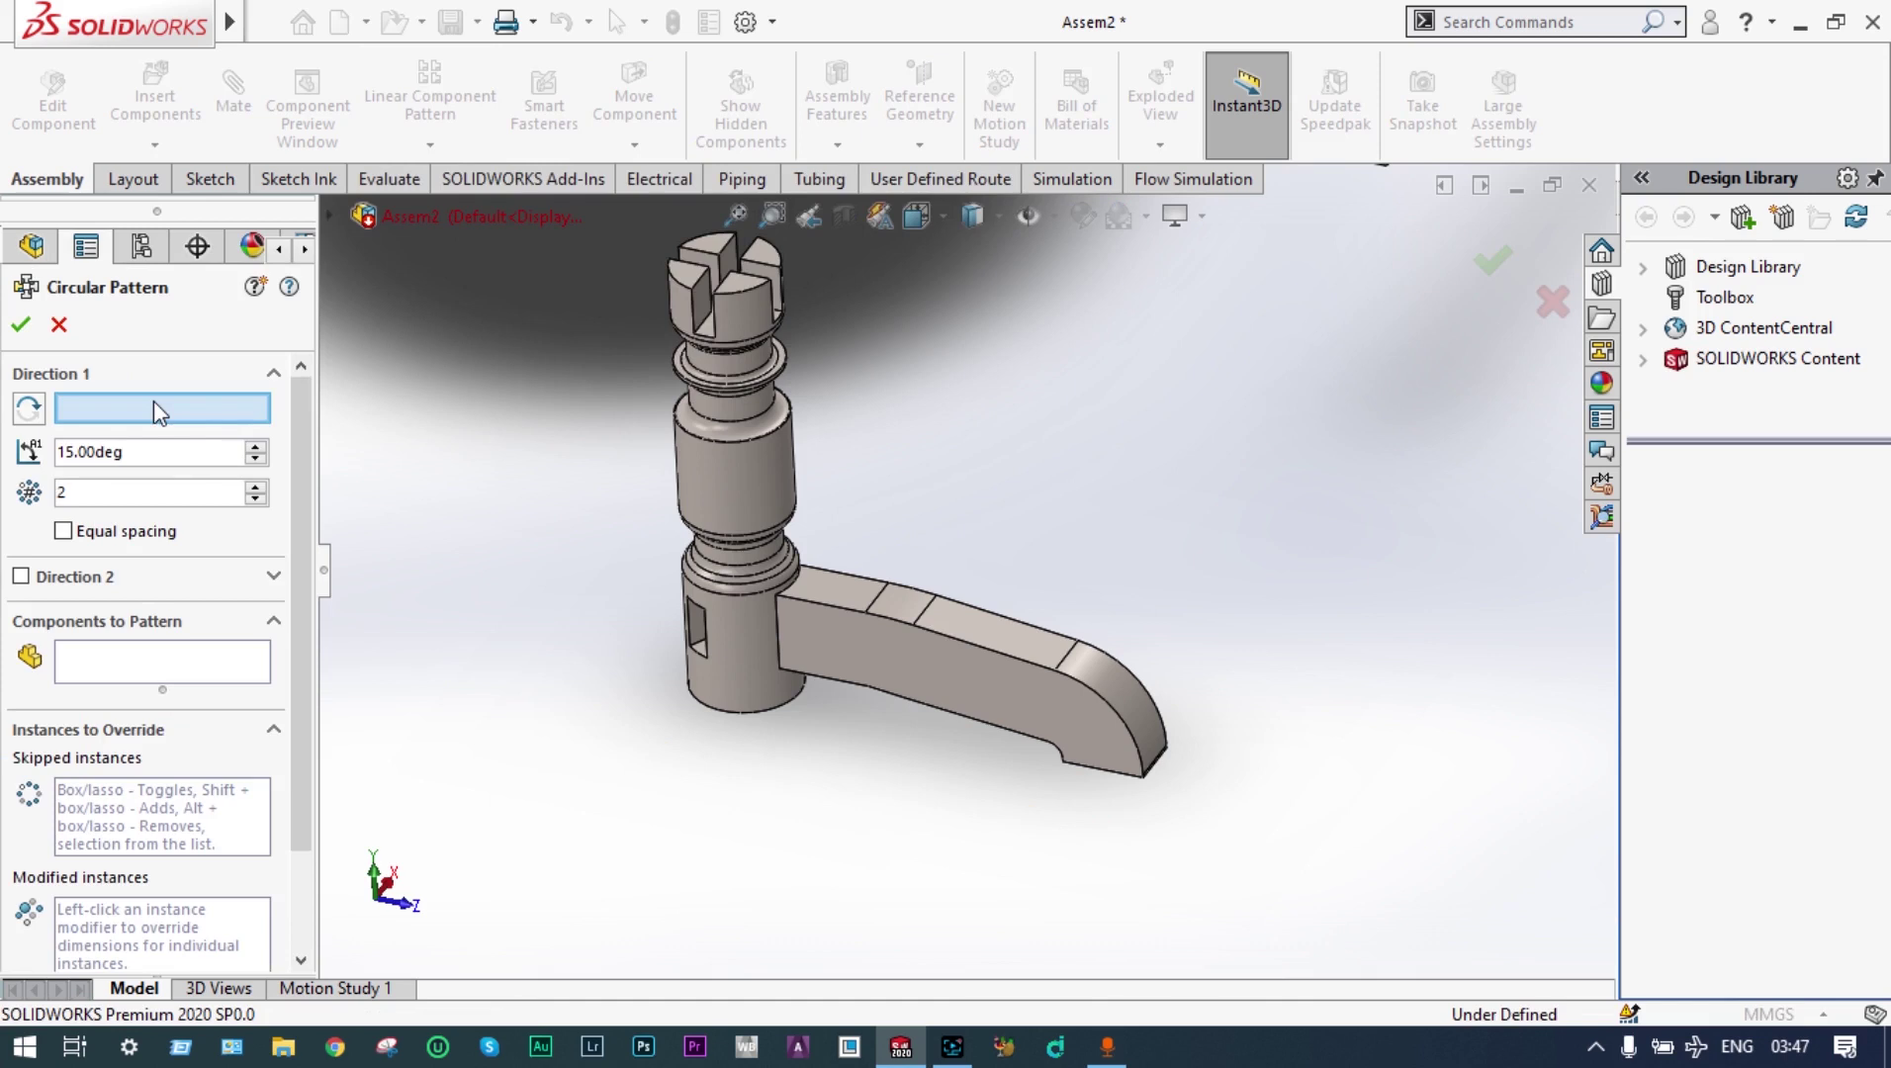
click(740, 486)
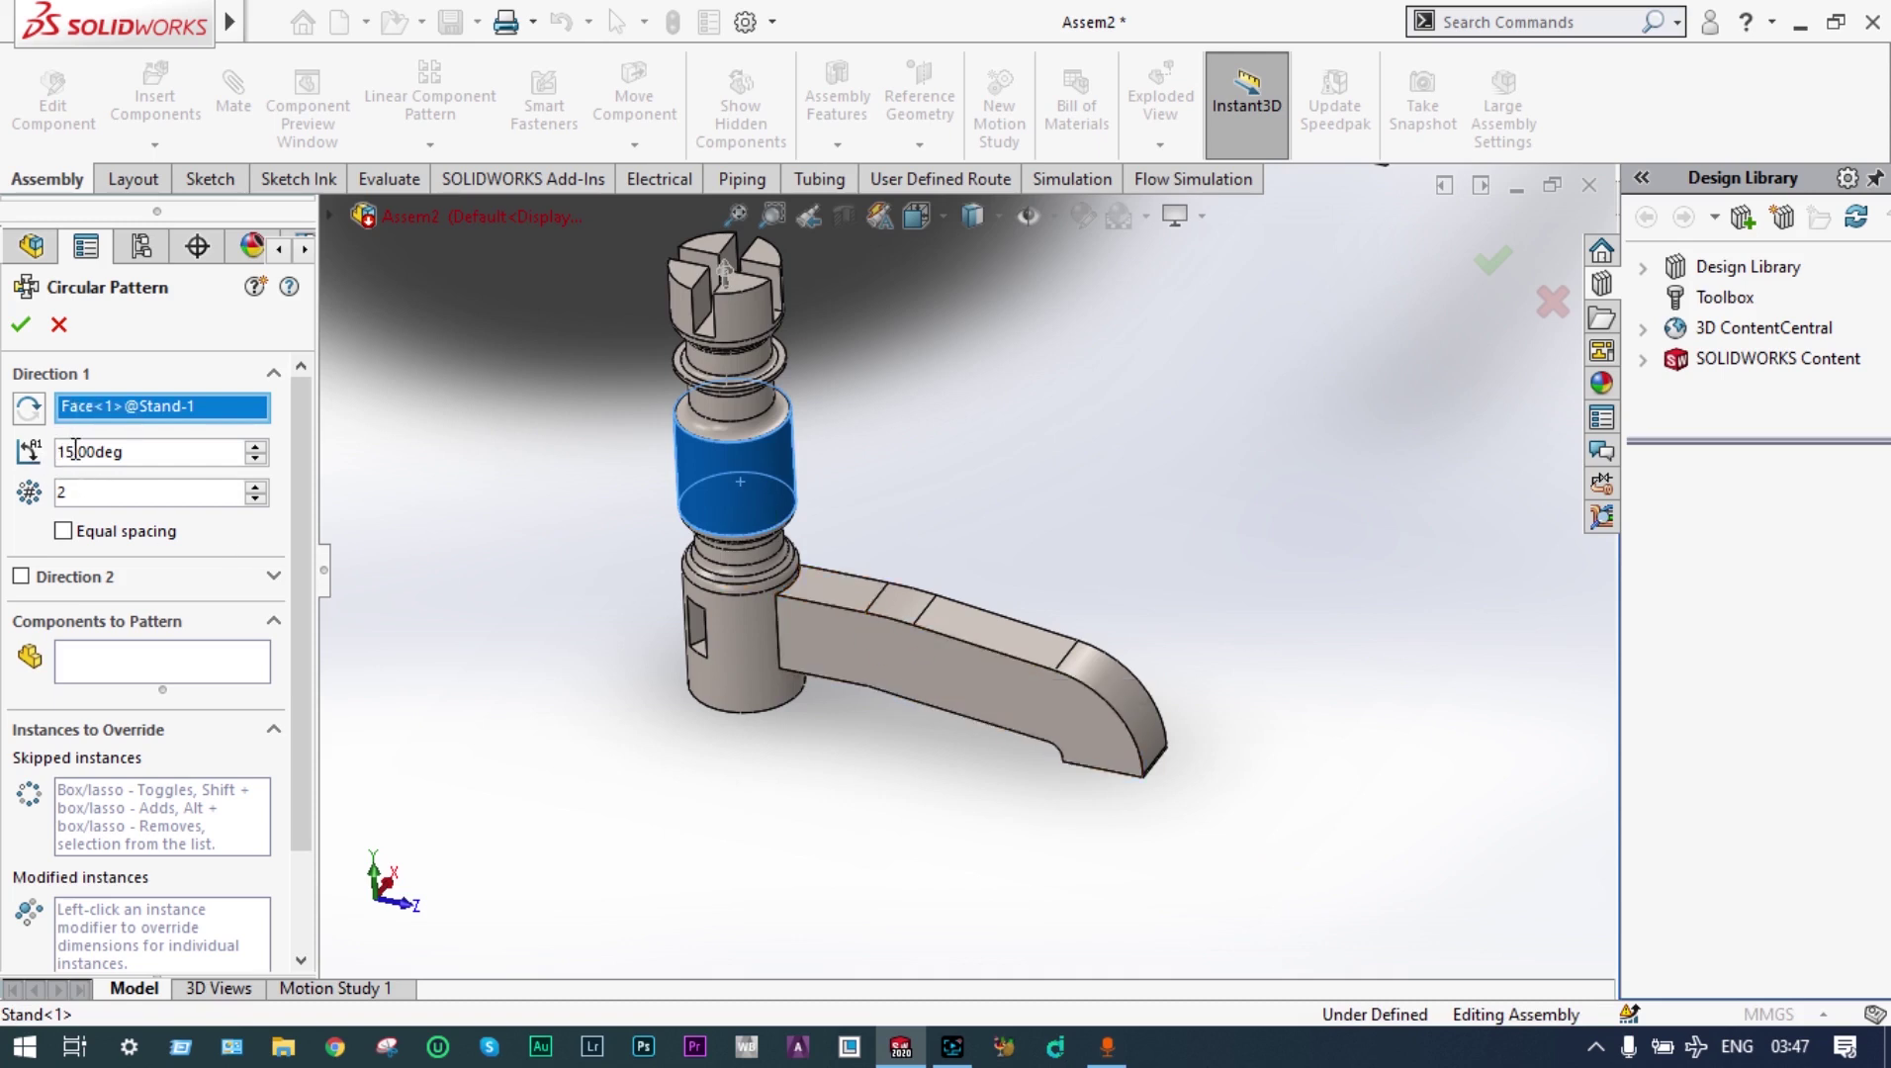
key(BackSpace)
key(BackSpace)
text(120)
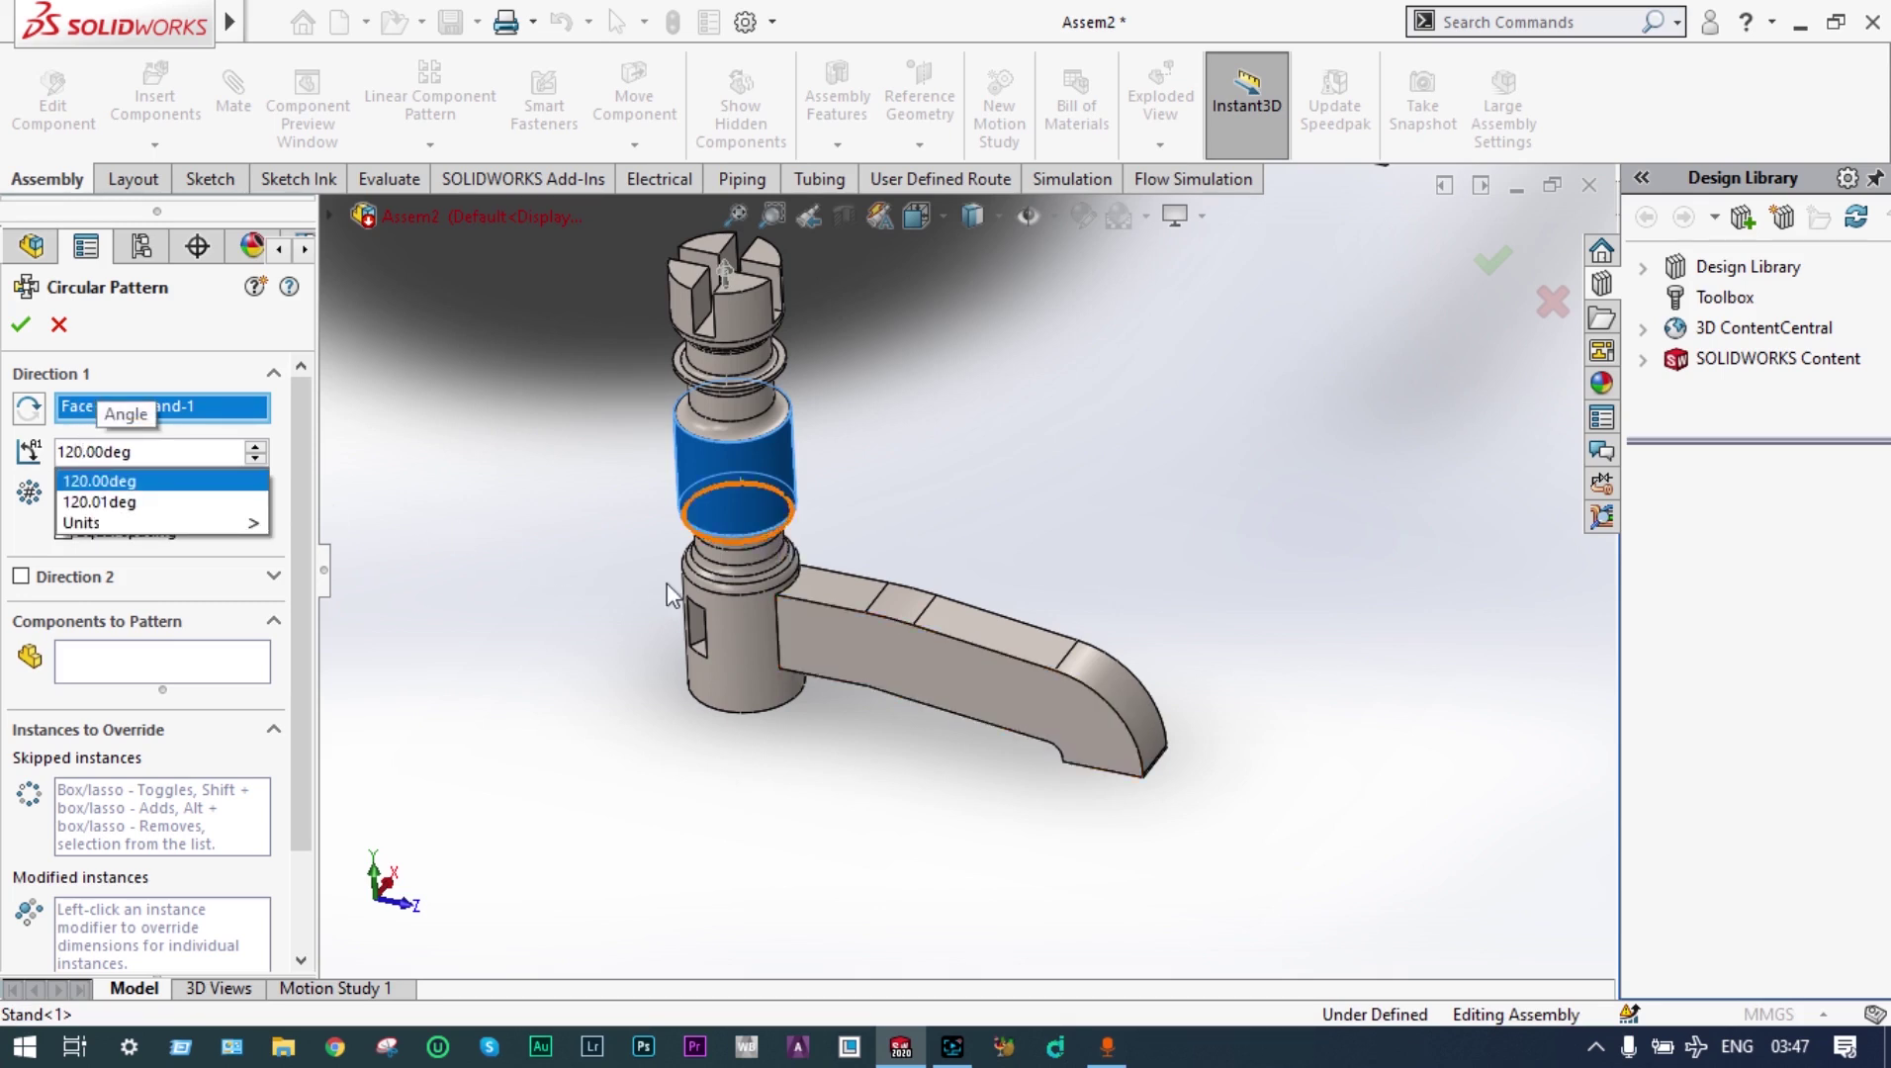
key(Return)
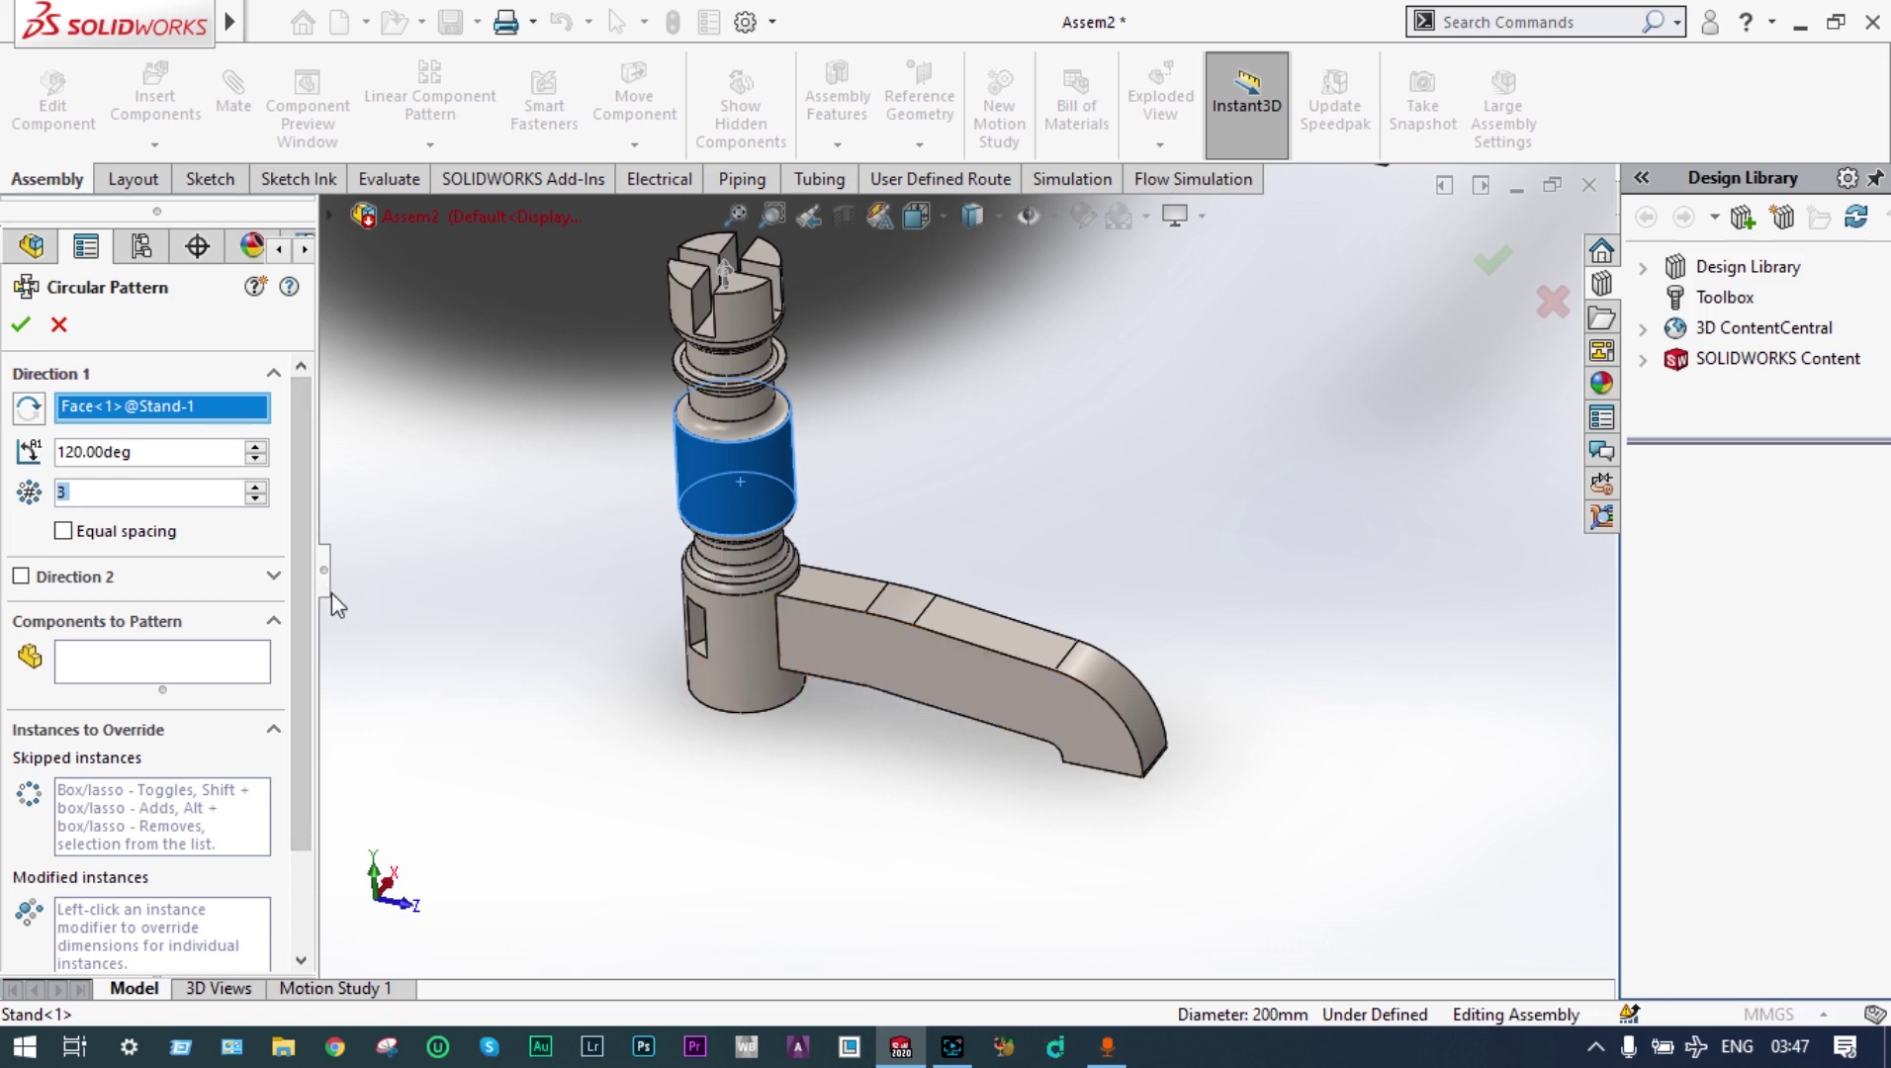
Choose the Base Leg as the component to pattern and create the circular pattern
click(214, 675)
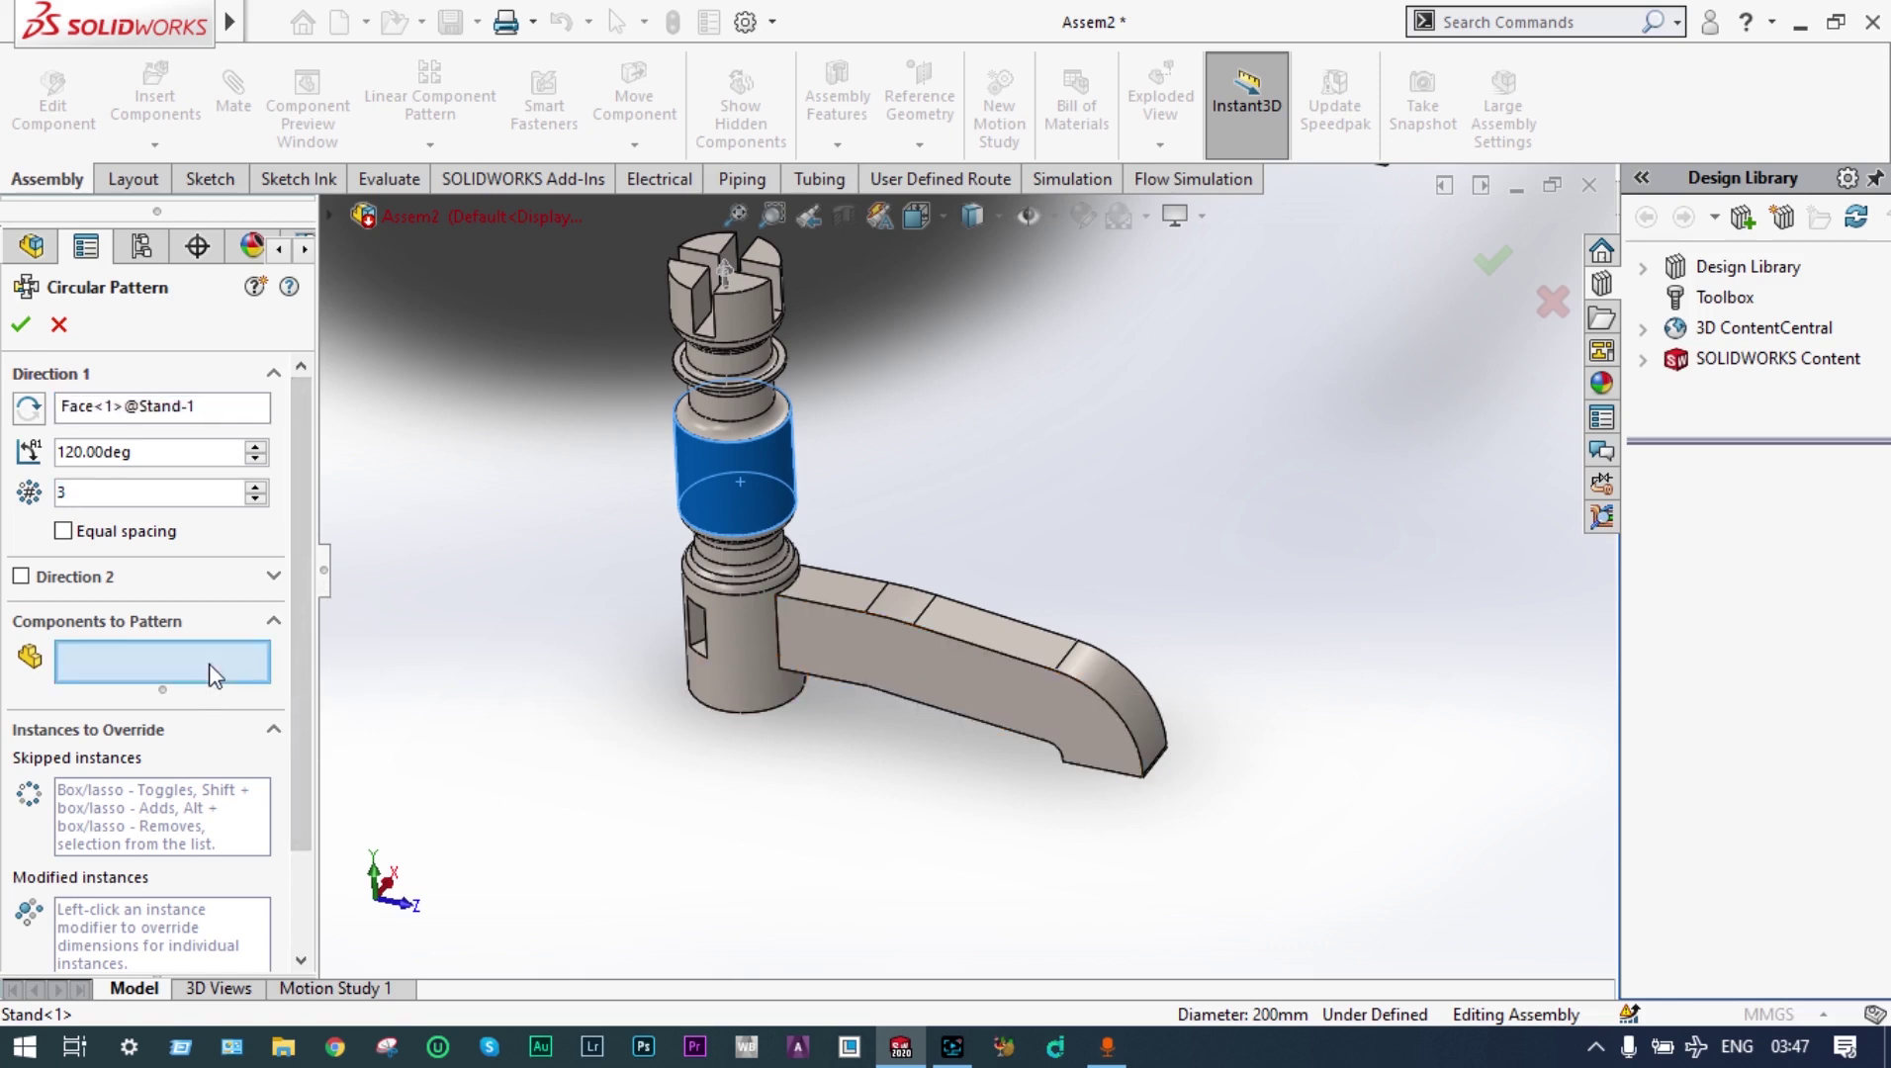
click(993, 668)
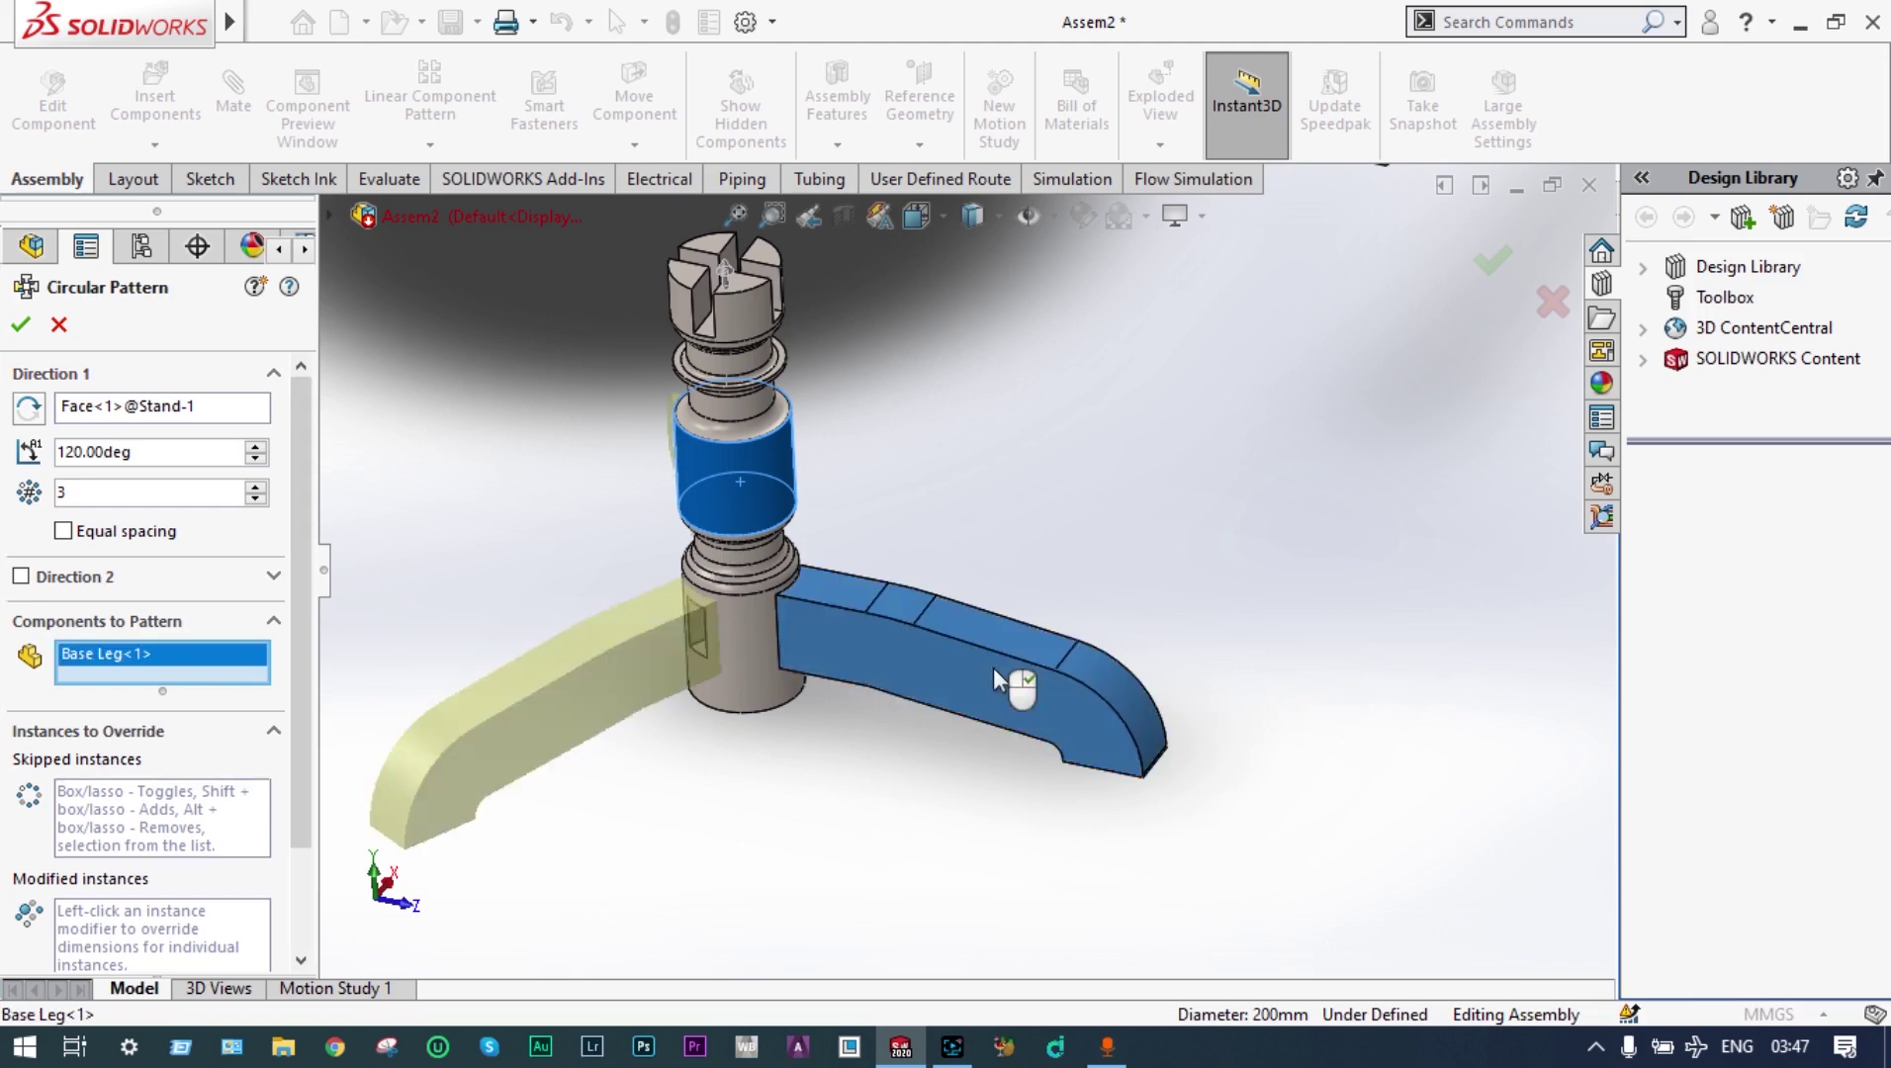
click(20, 325)
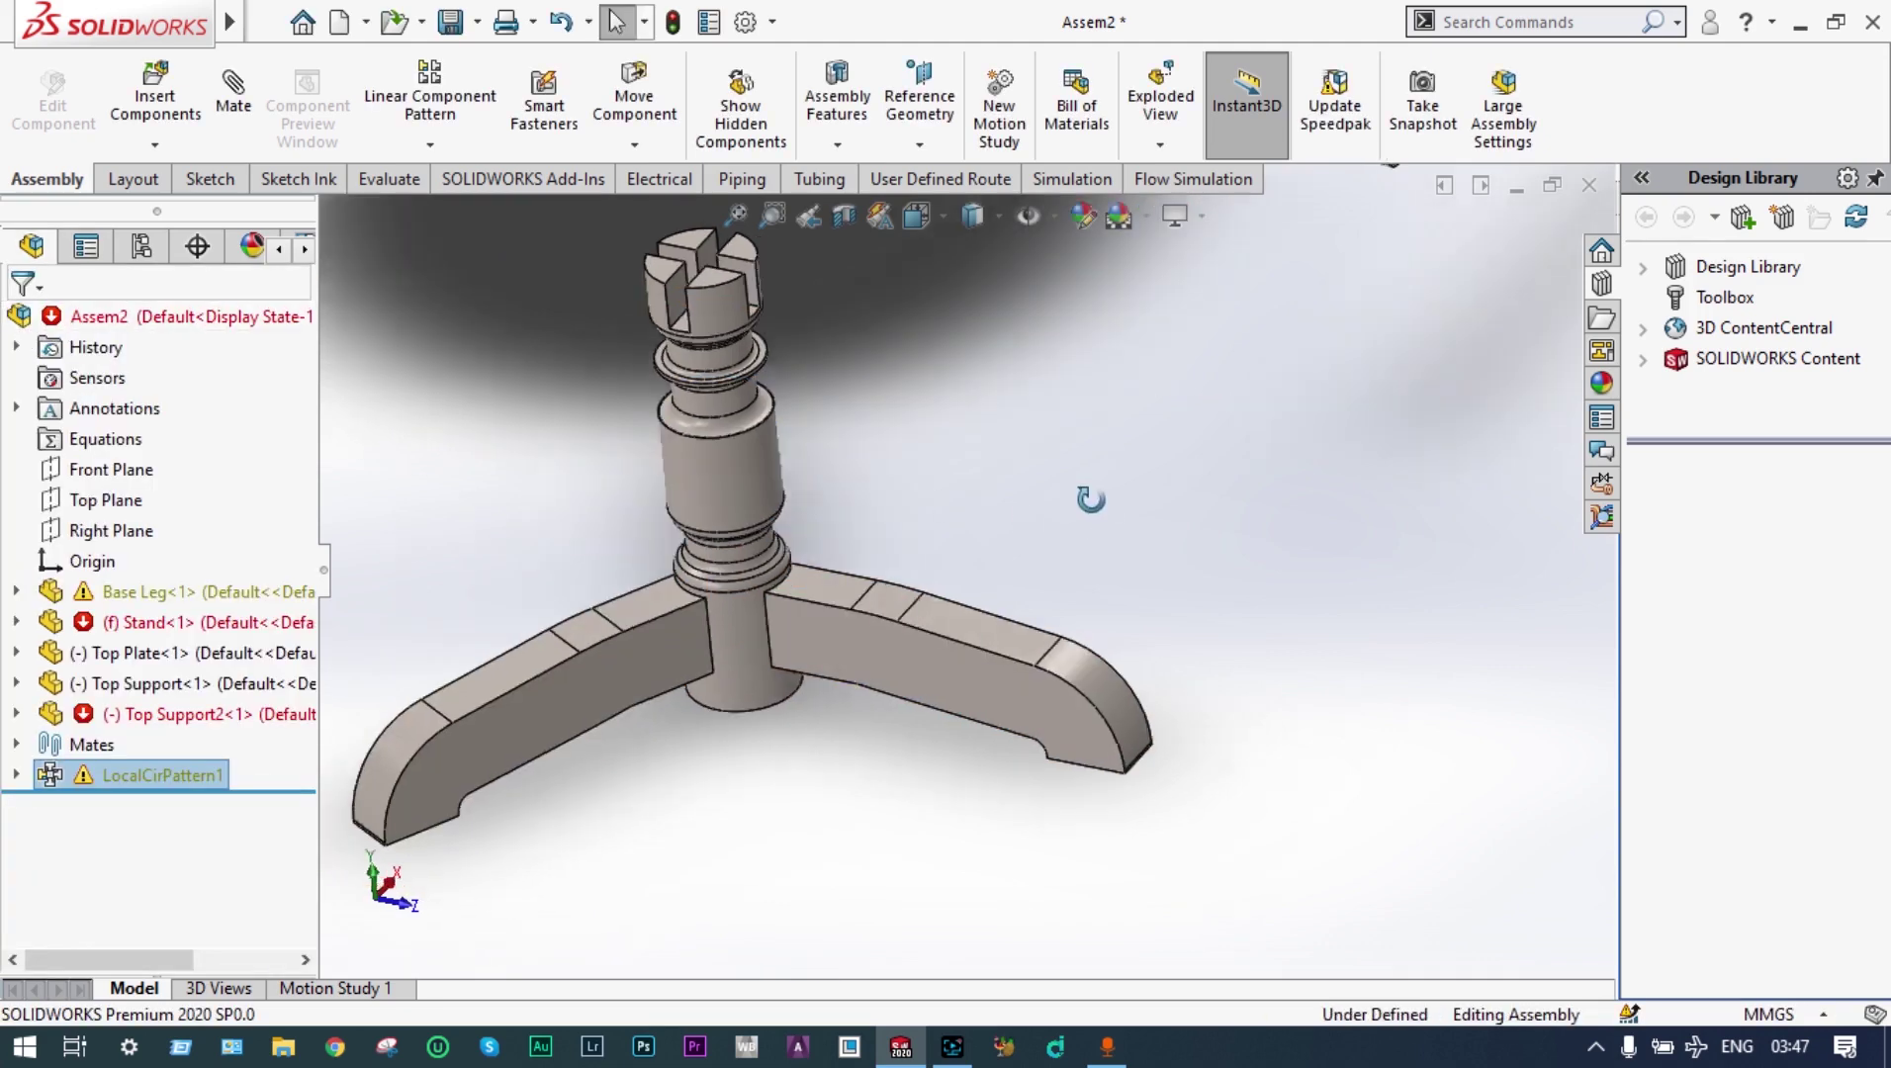
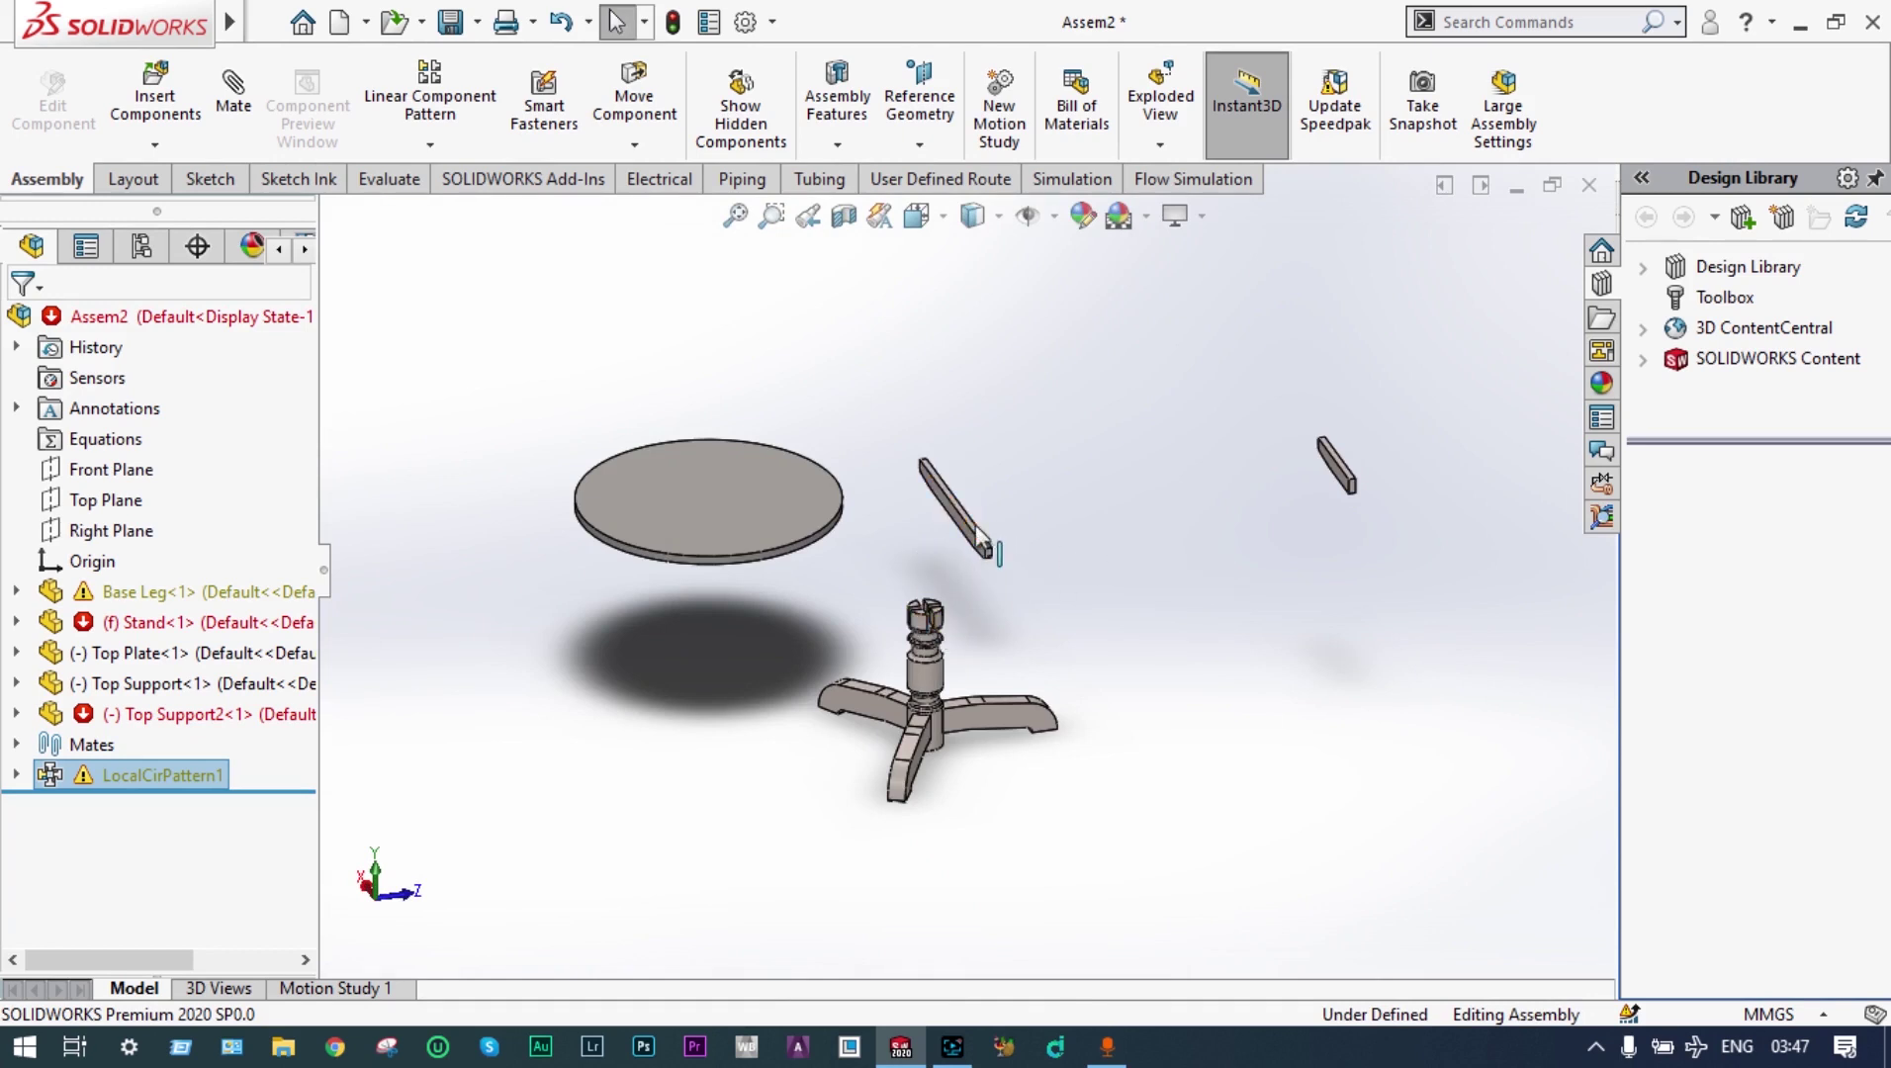
Move the Top Support down beside the slotted head of the Stand
drag(979, 539, 946, 620)
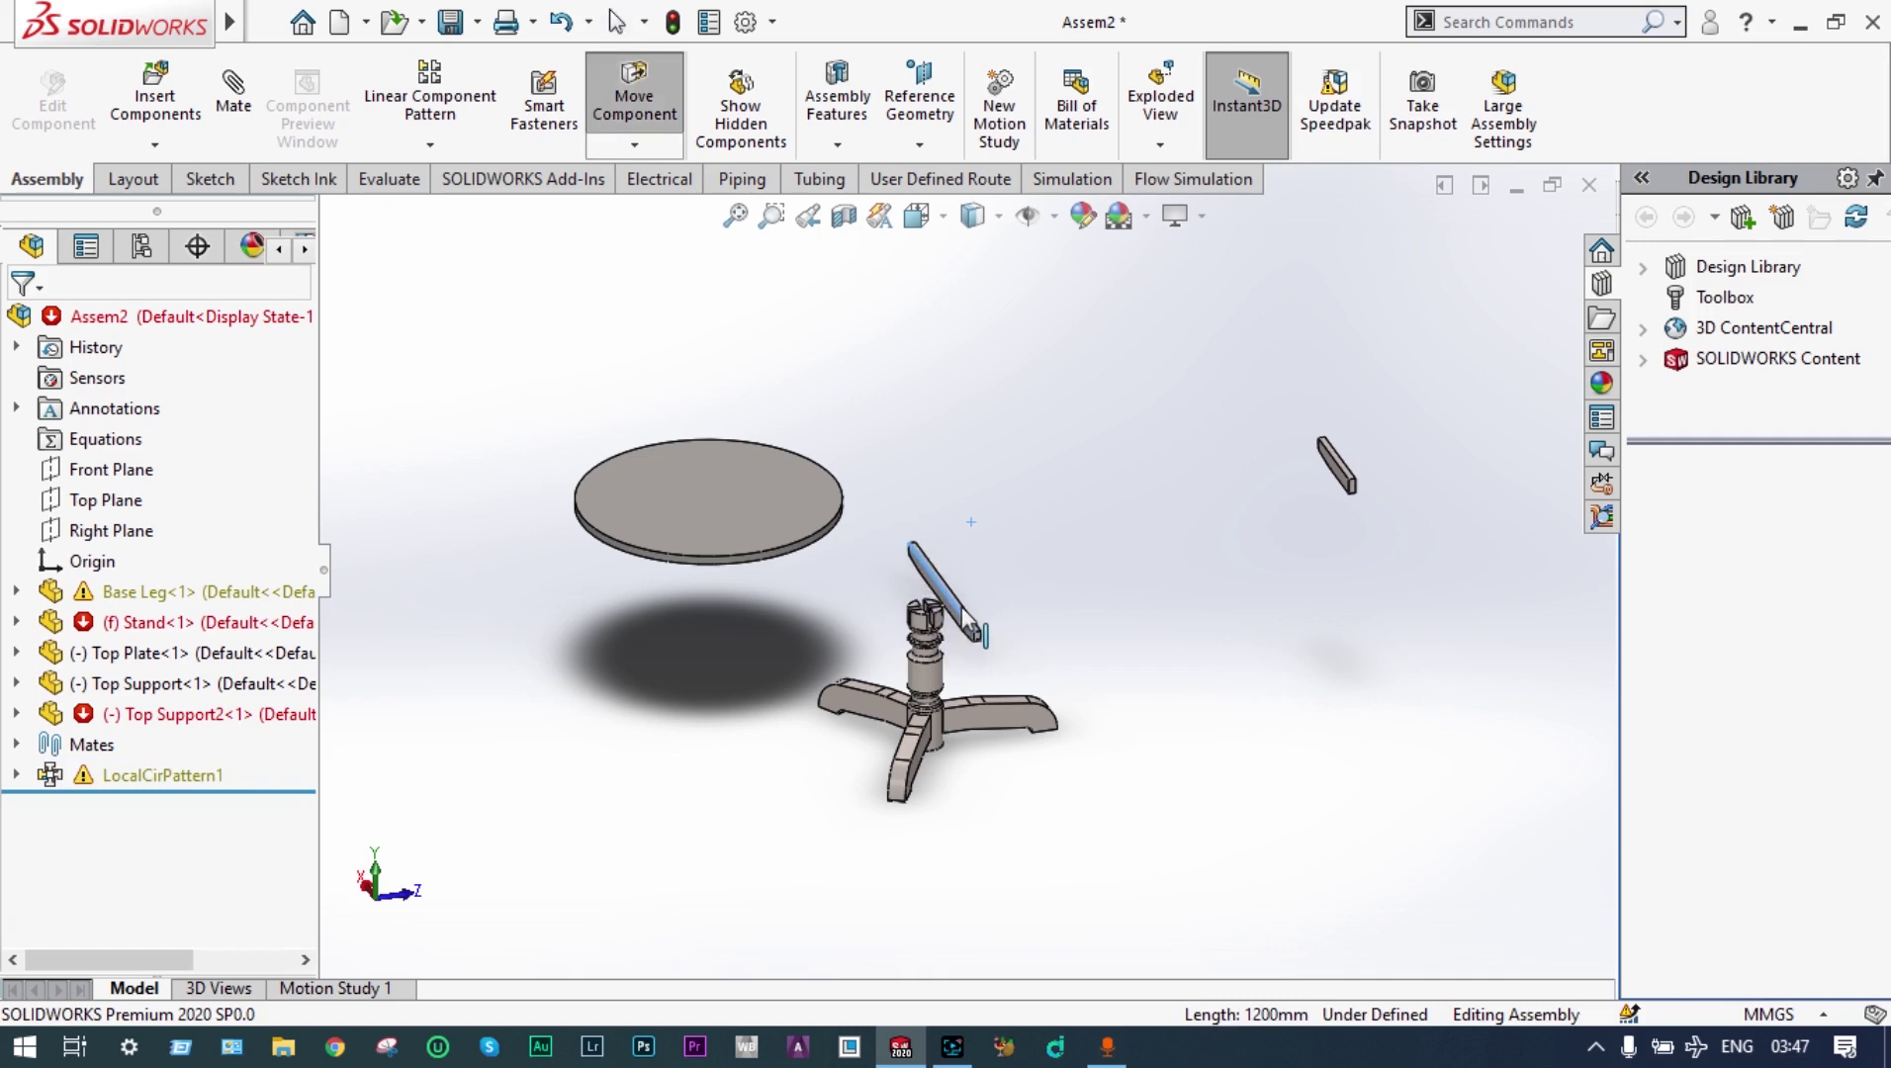
key(Escape)
click(736, 216)
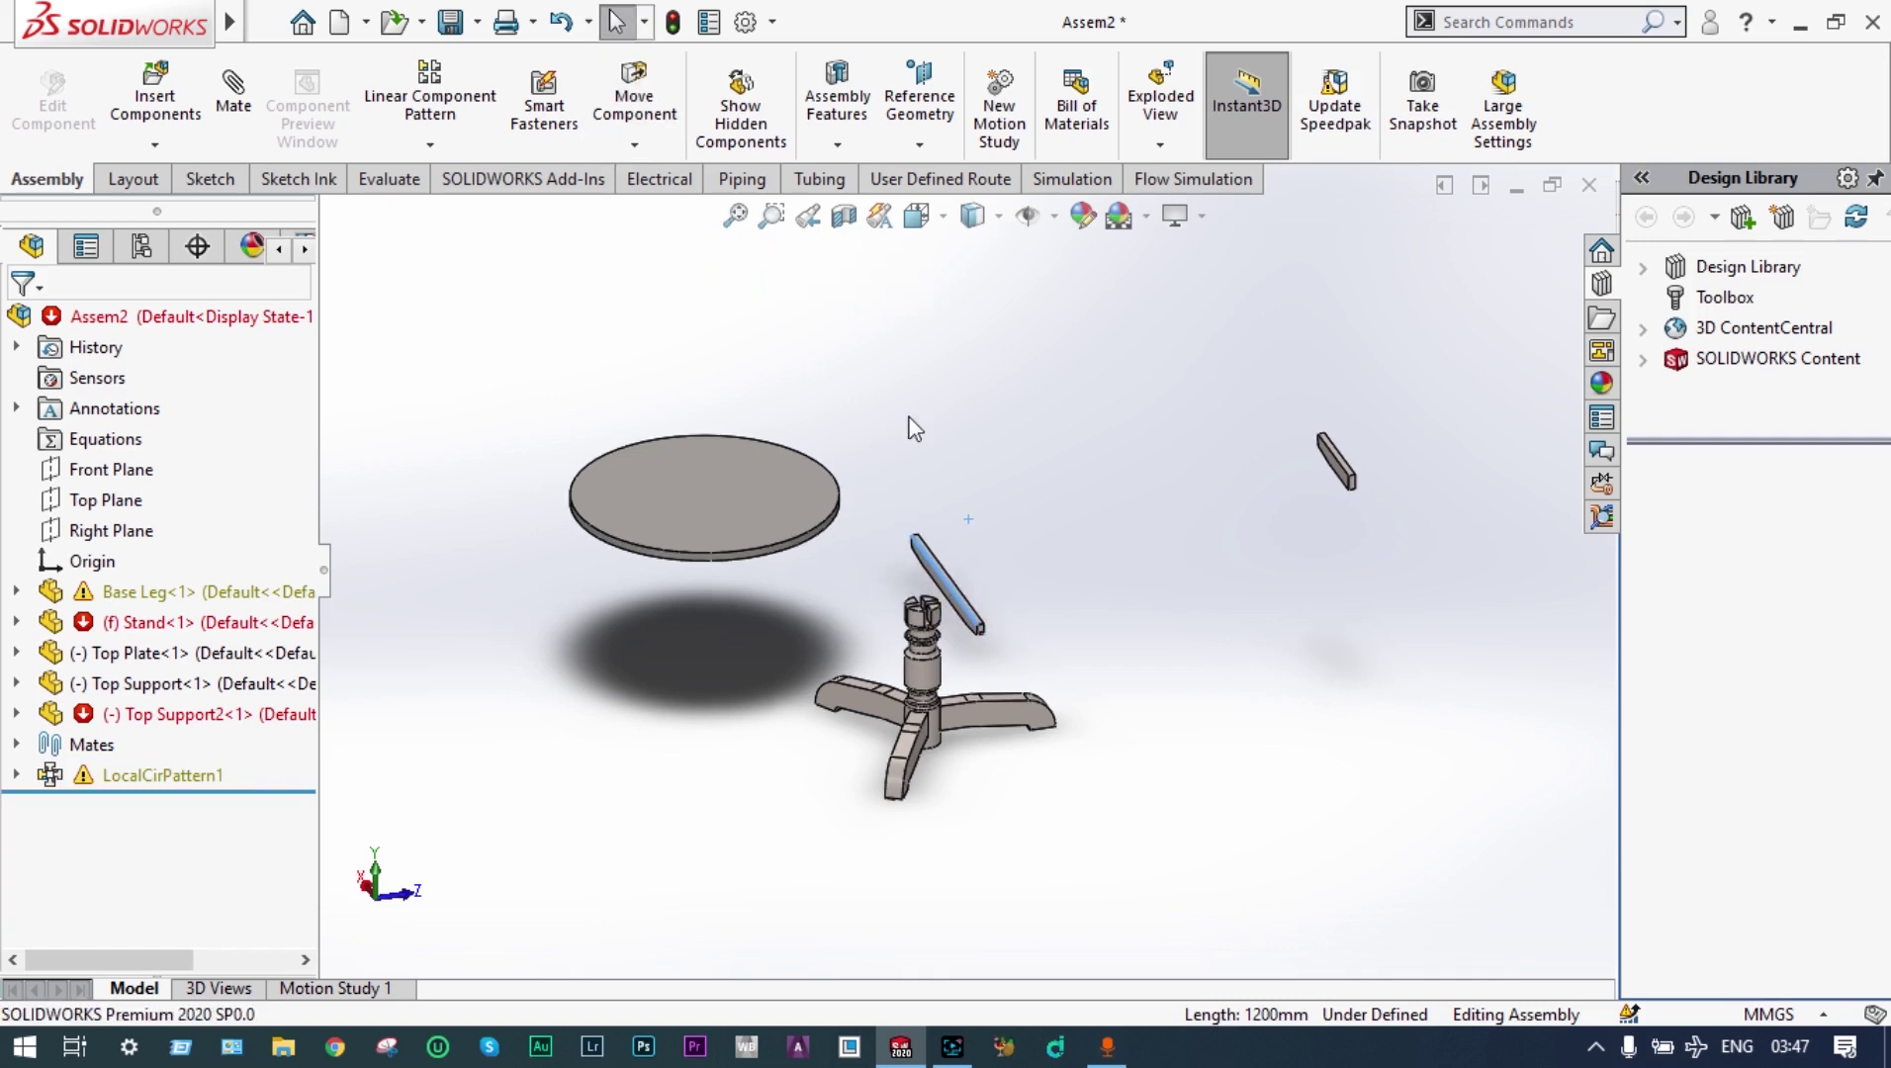
click(772, 216)
drag(1058, 479, 859, 662)
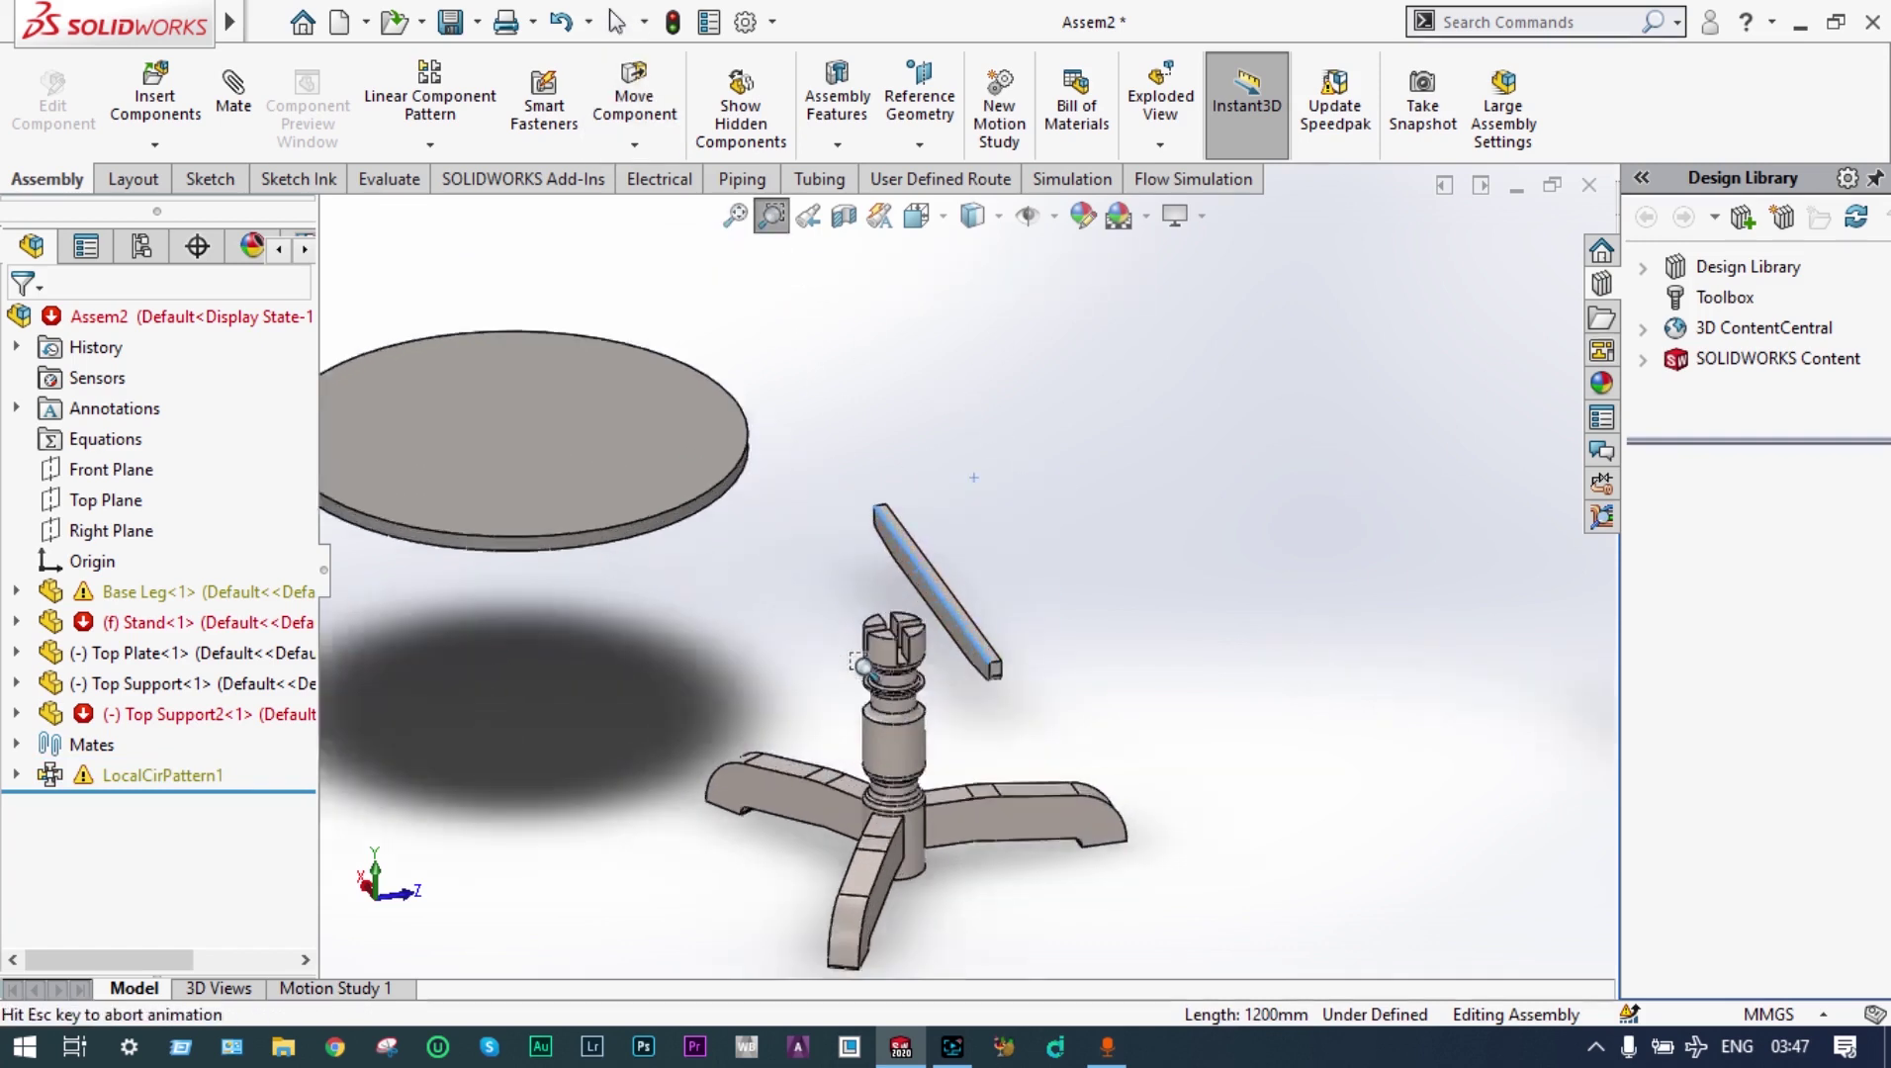
key(Escape)
middle_drag(860, 664, 899, 642)
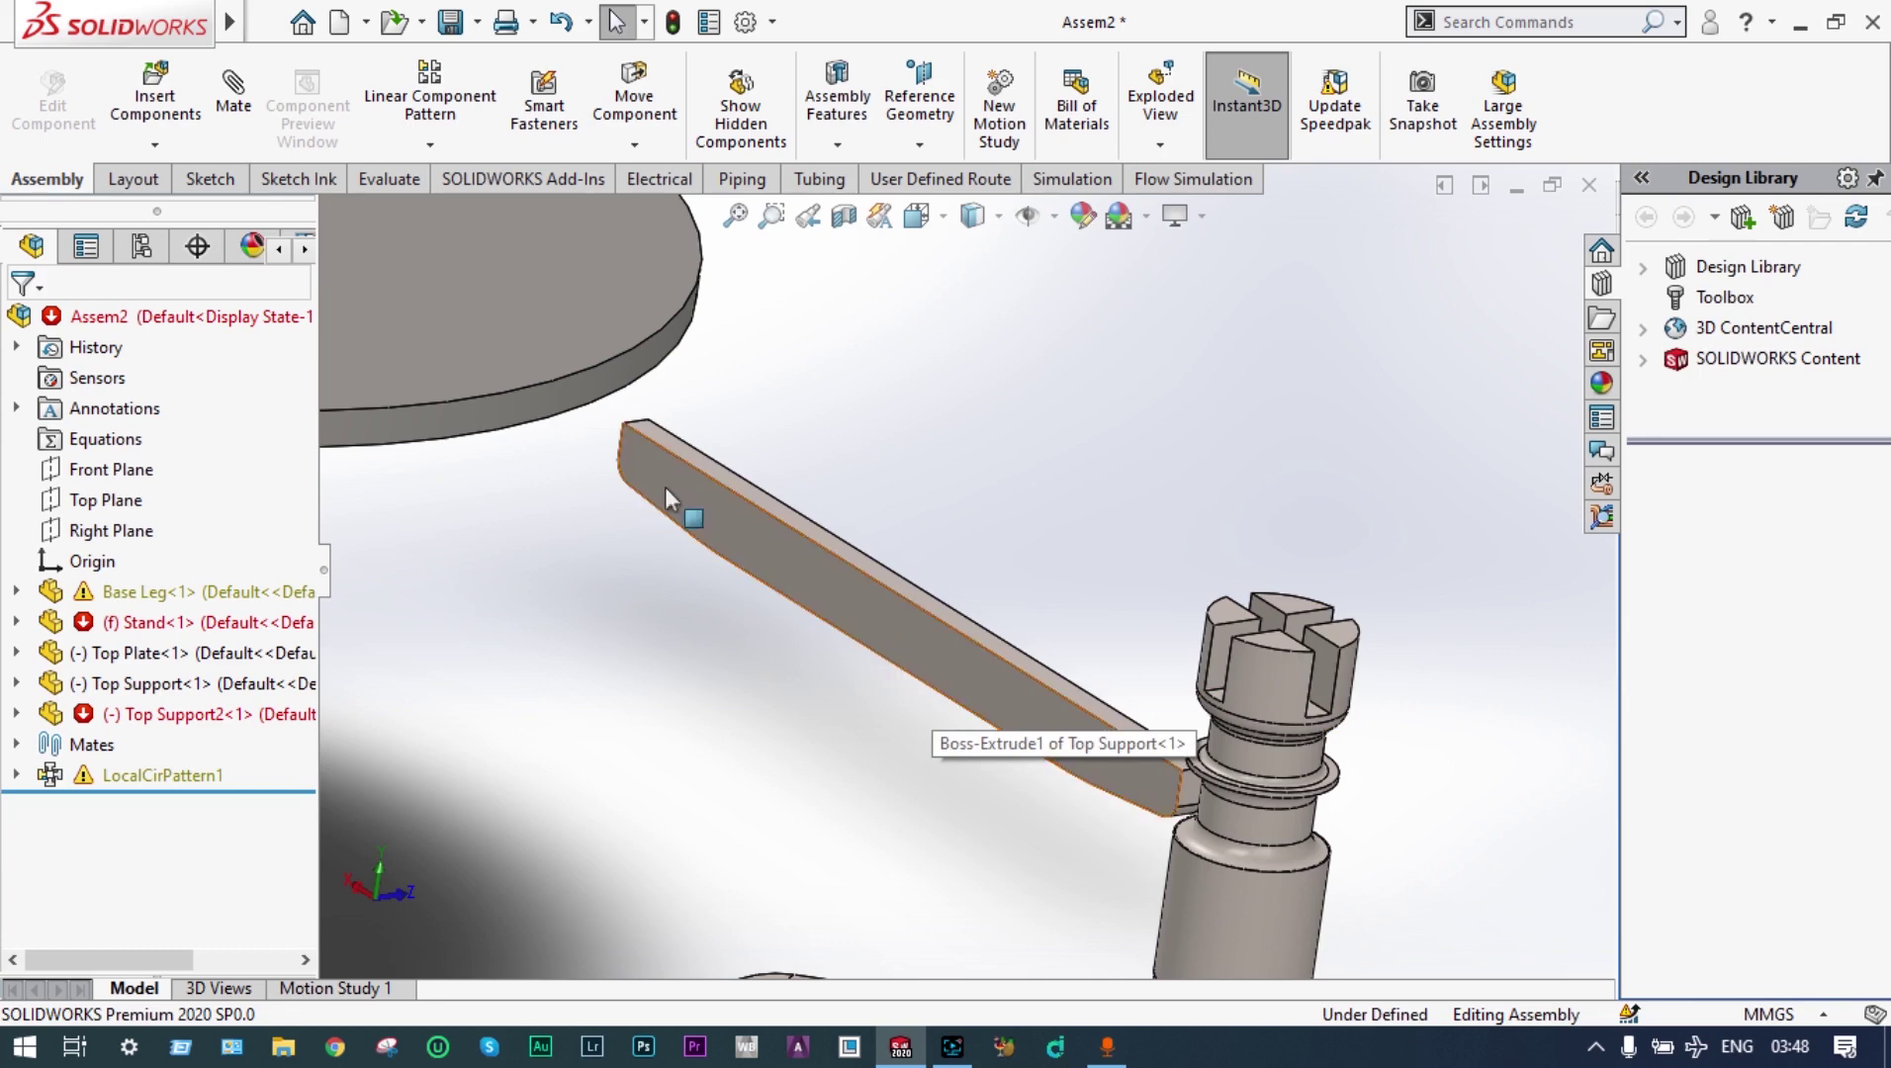
Add a coincident mate between the Front Plane of the Stand and the Front Plane of the Top Support
click(233, 106)
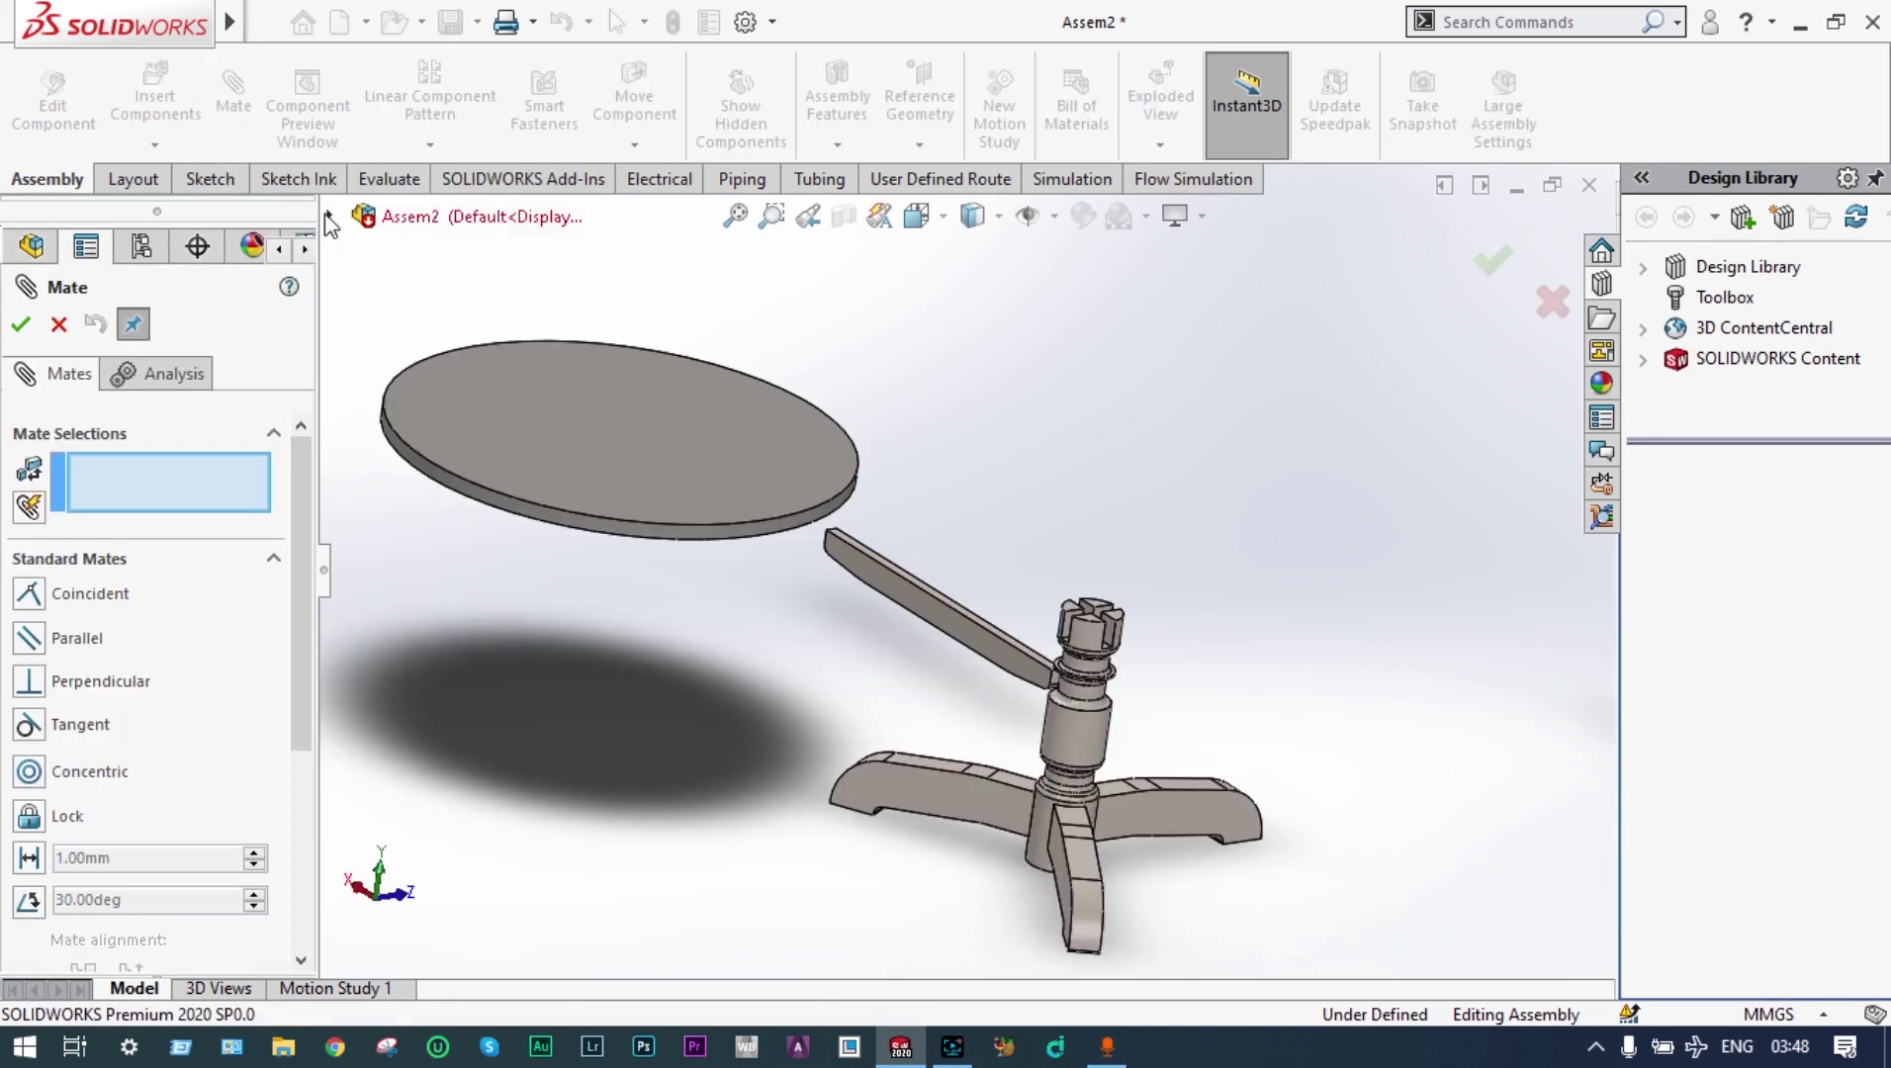
click(328, 216)
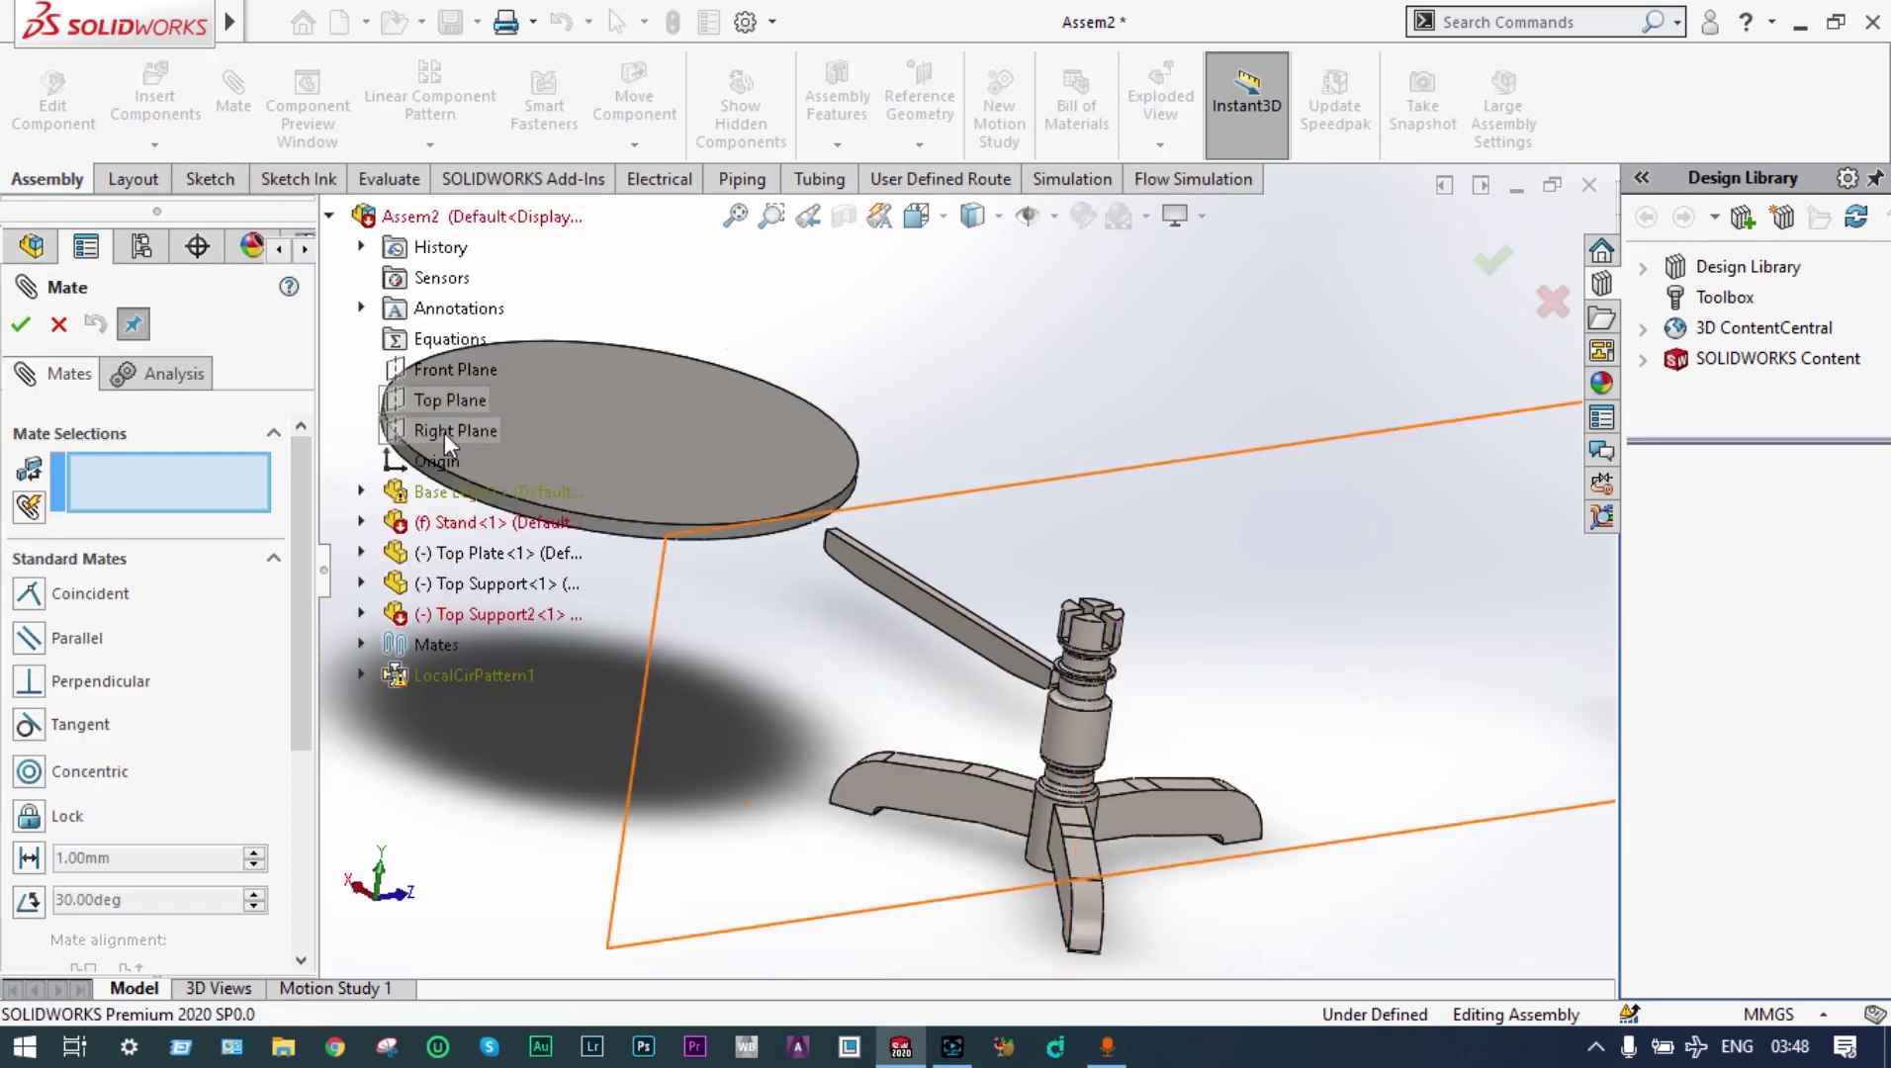
click(361, 522)
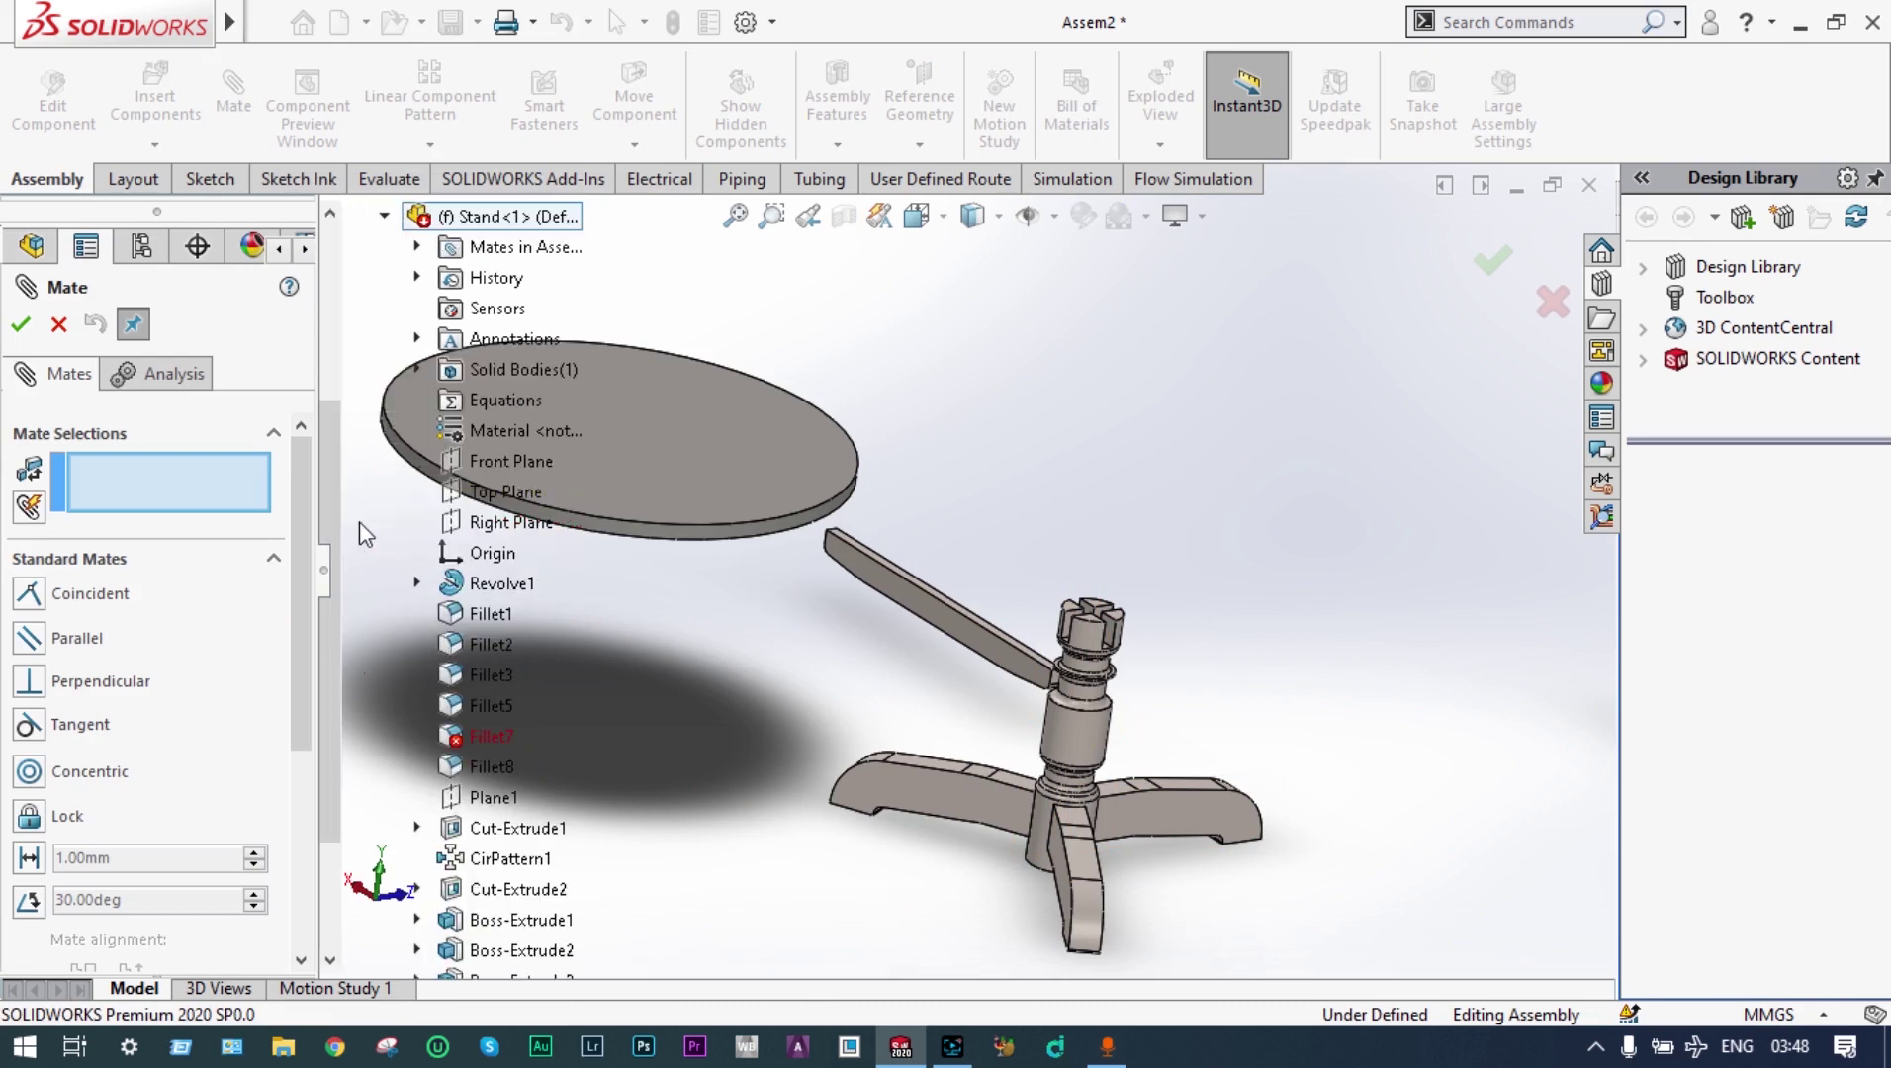
click(512, 463)
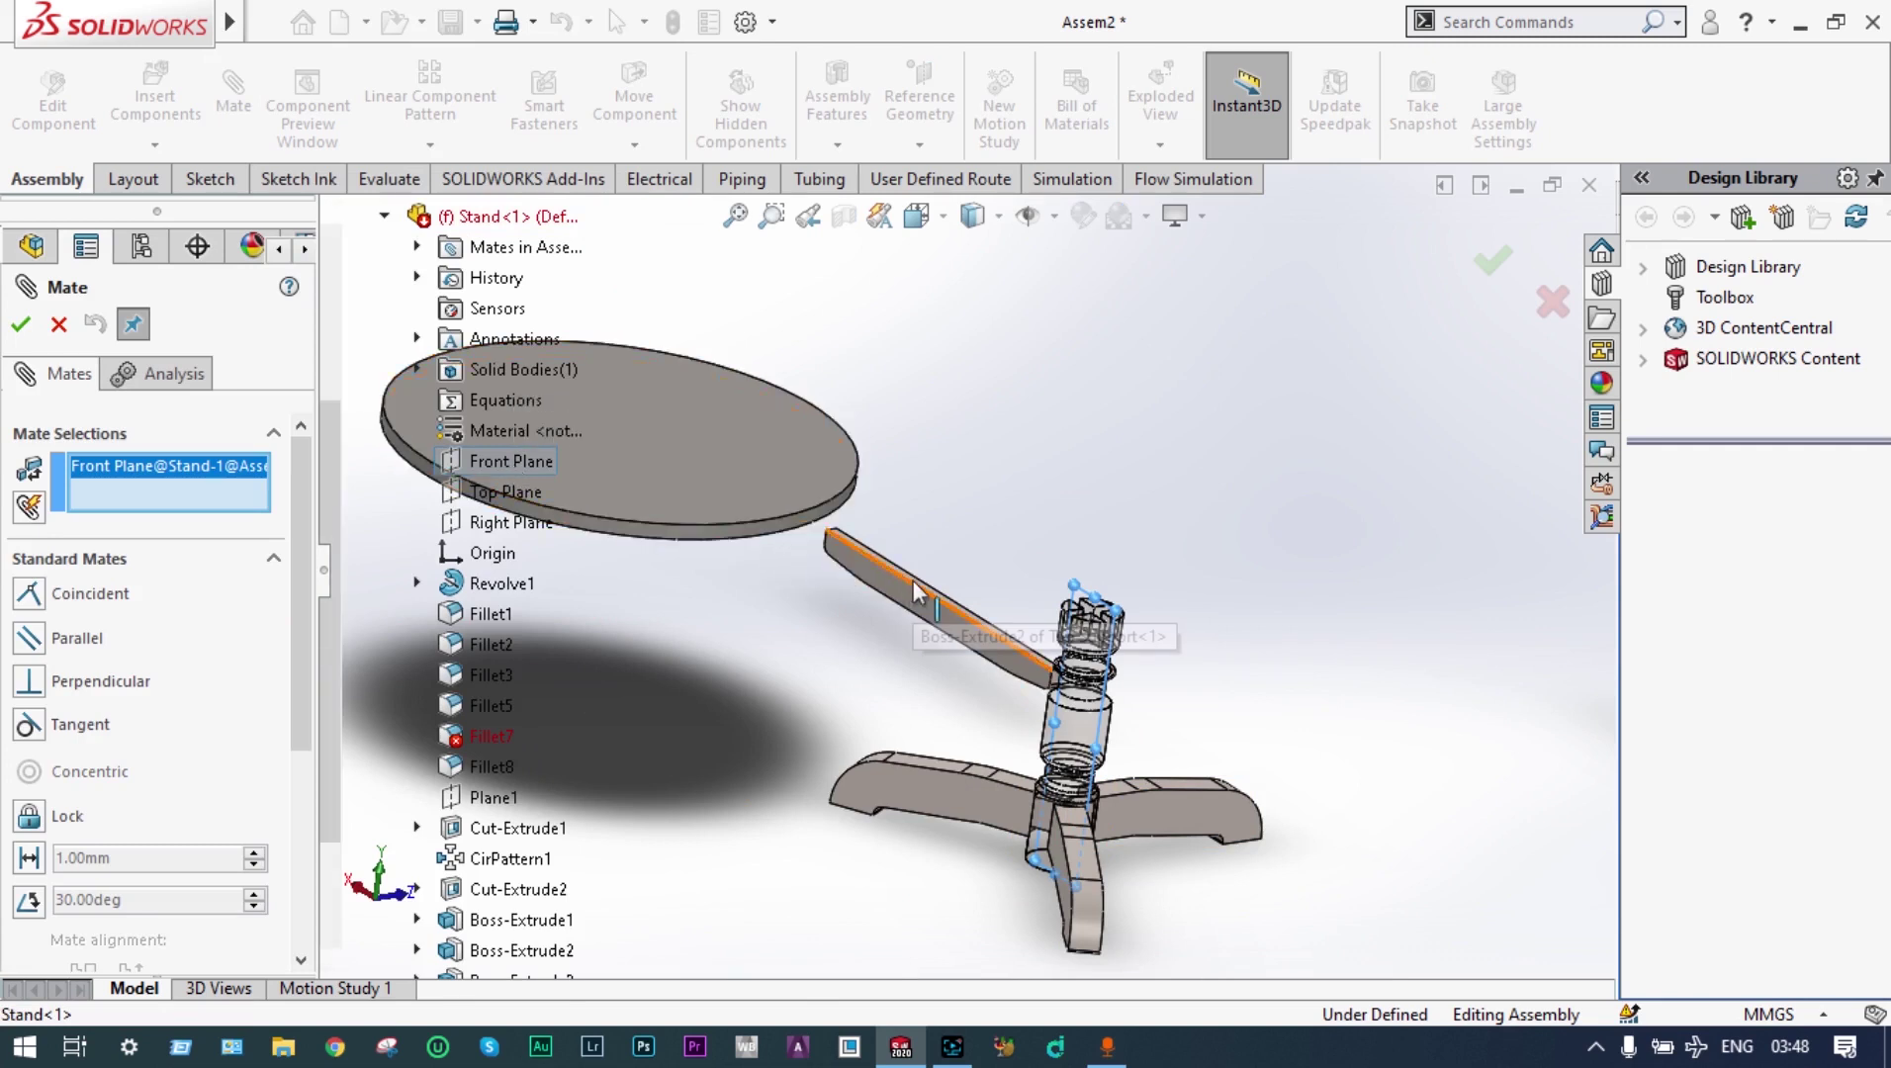
click(385, 218)
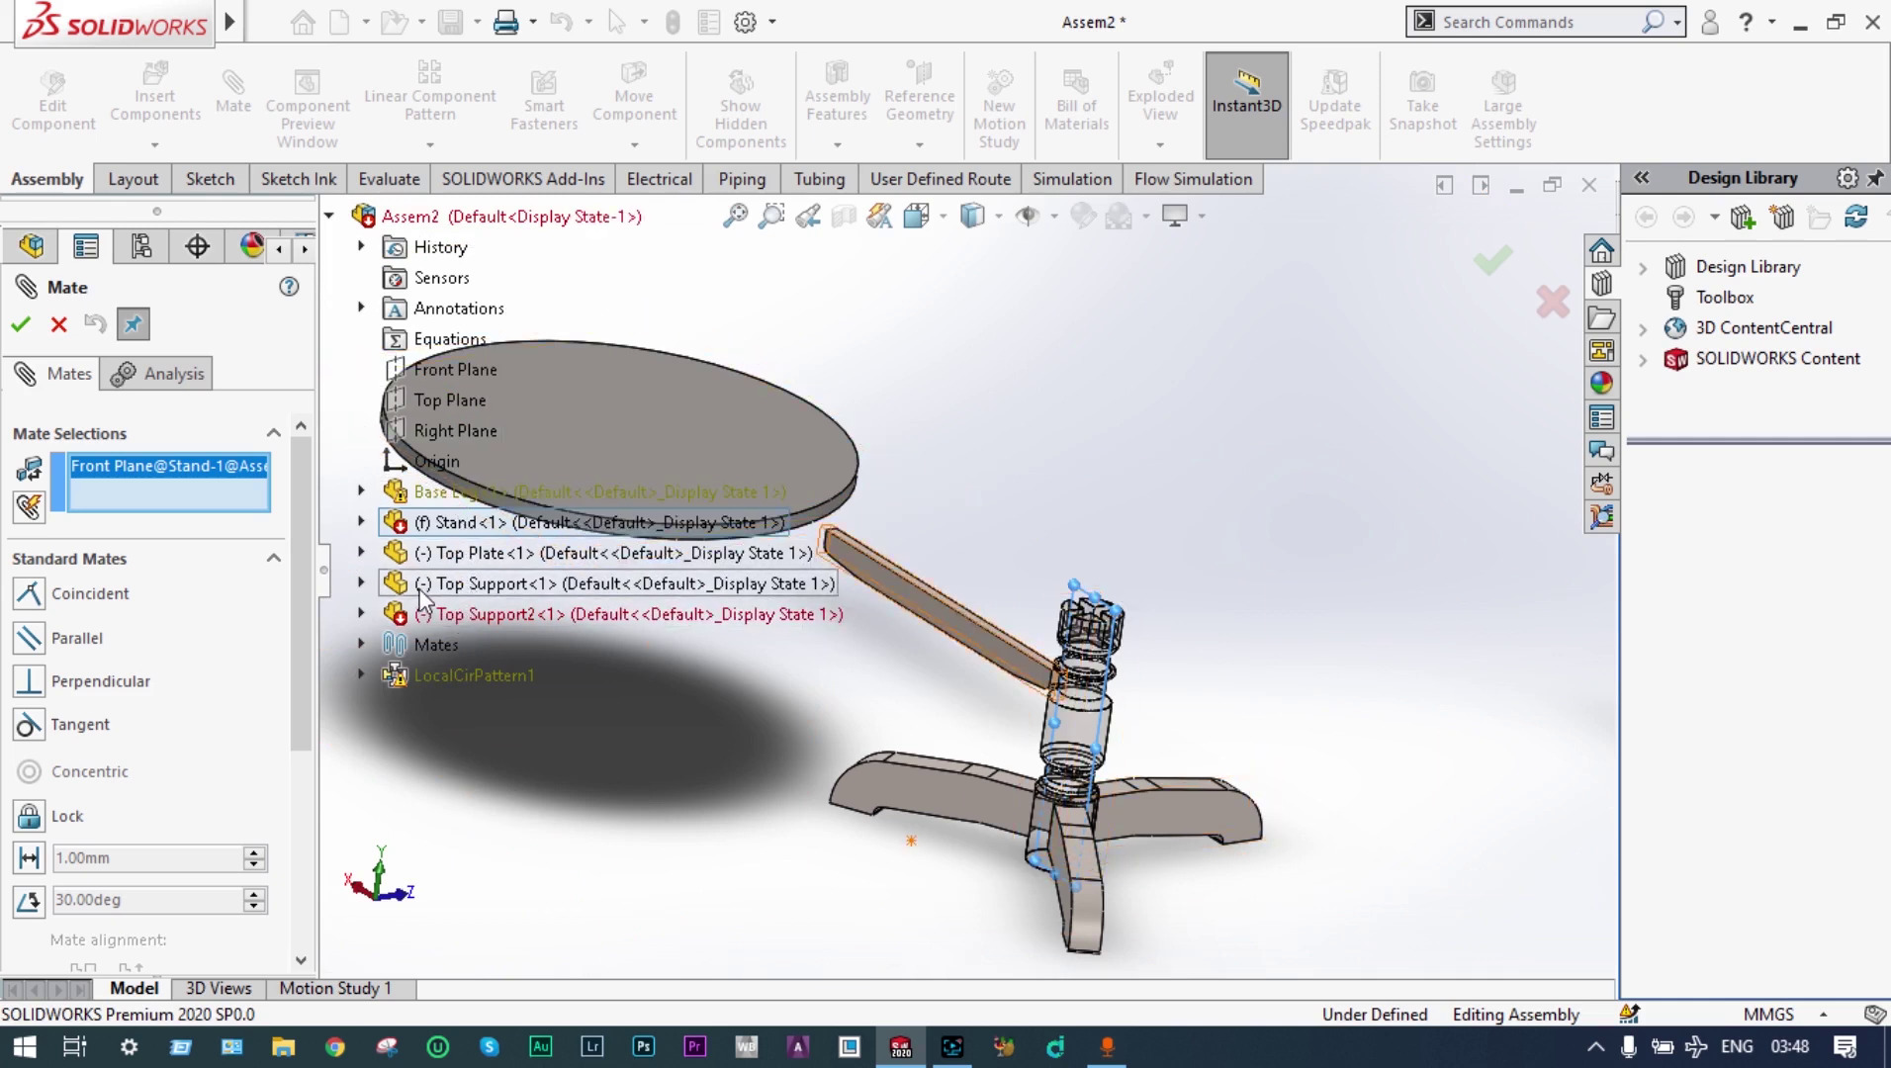
click(361, 584)
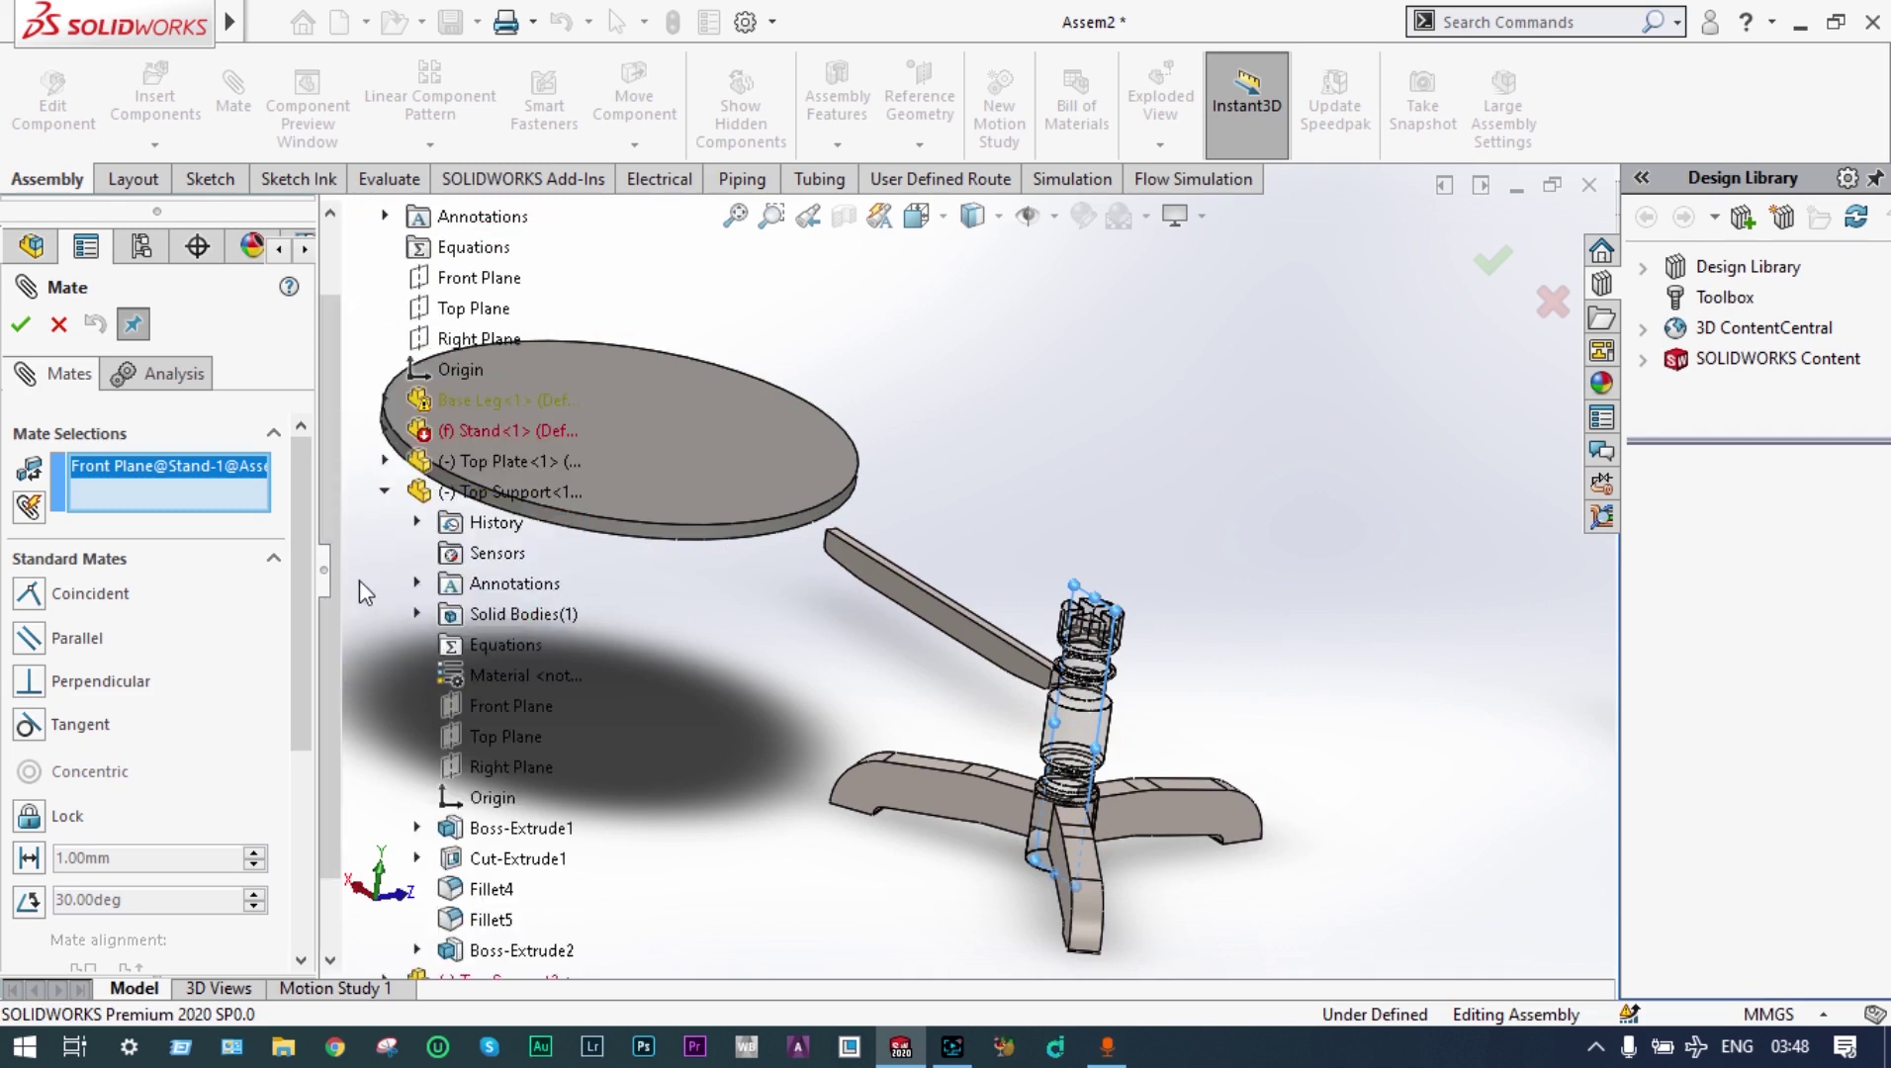
click(506, 704)
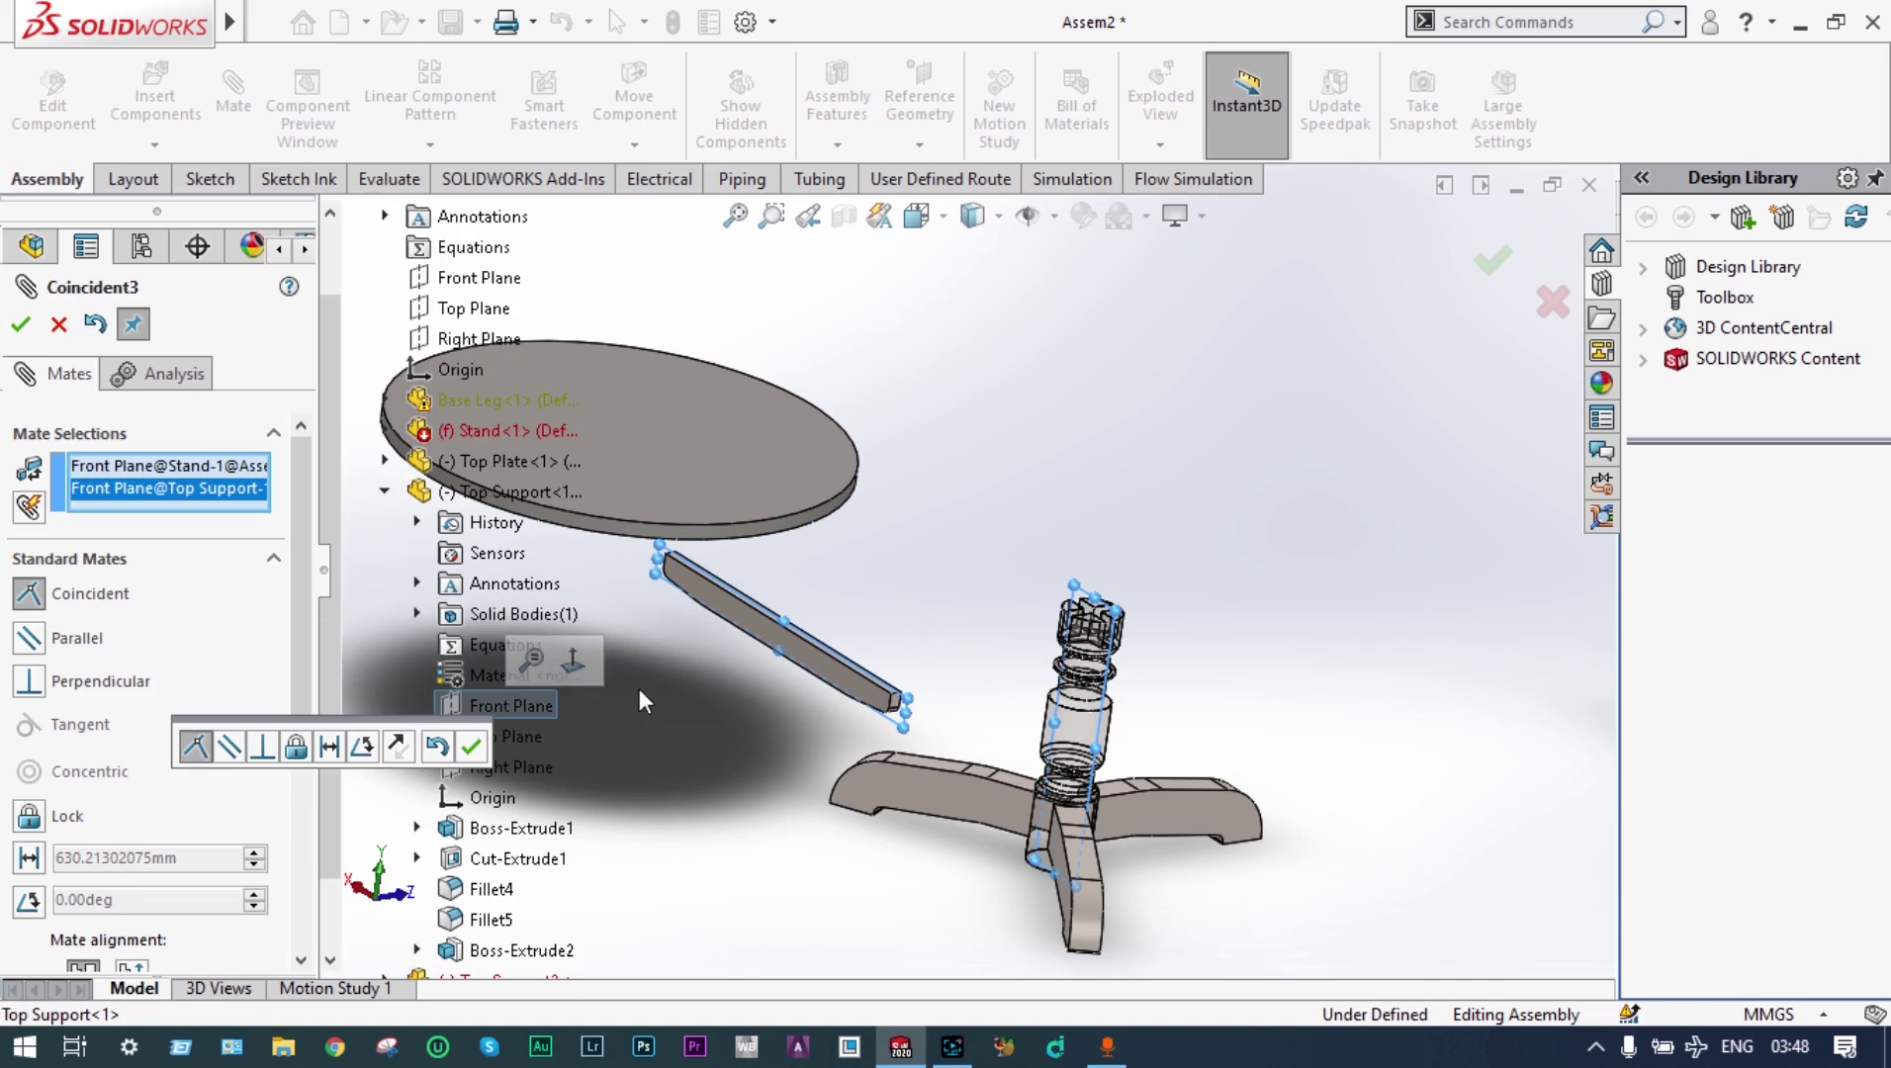
click(474, 746)
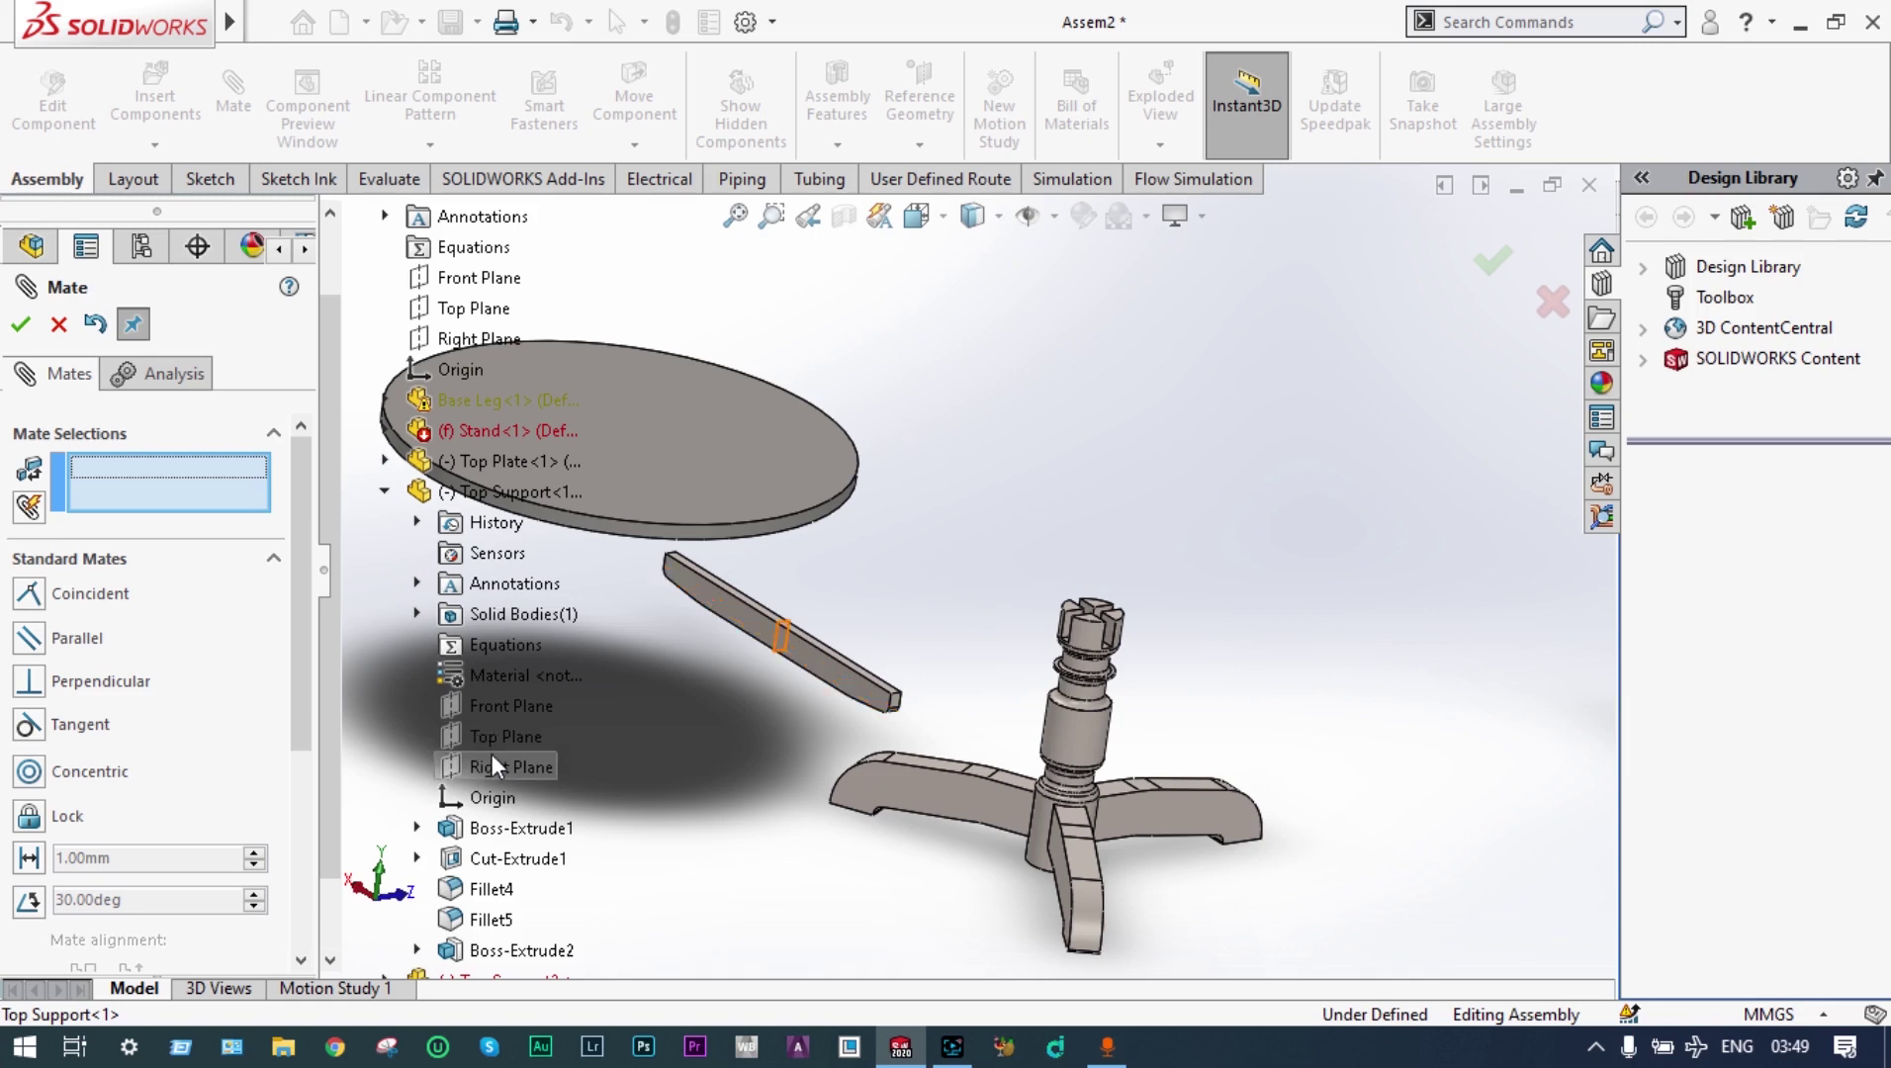
Add a coincident mate between the Right Plane of the Top Support and the Right Plane of the Stand
click(488, 758)
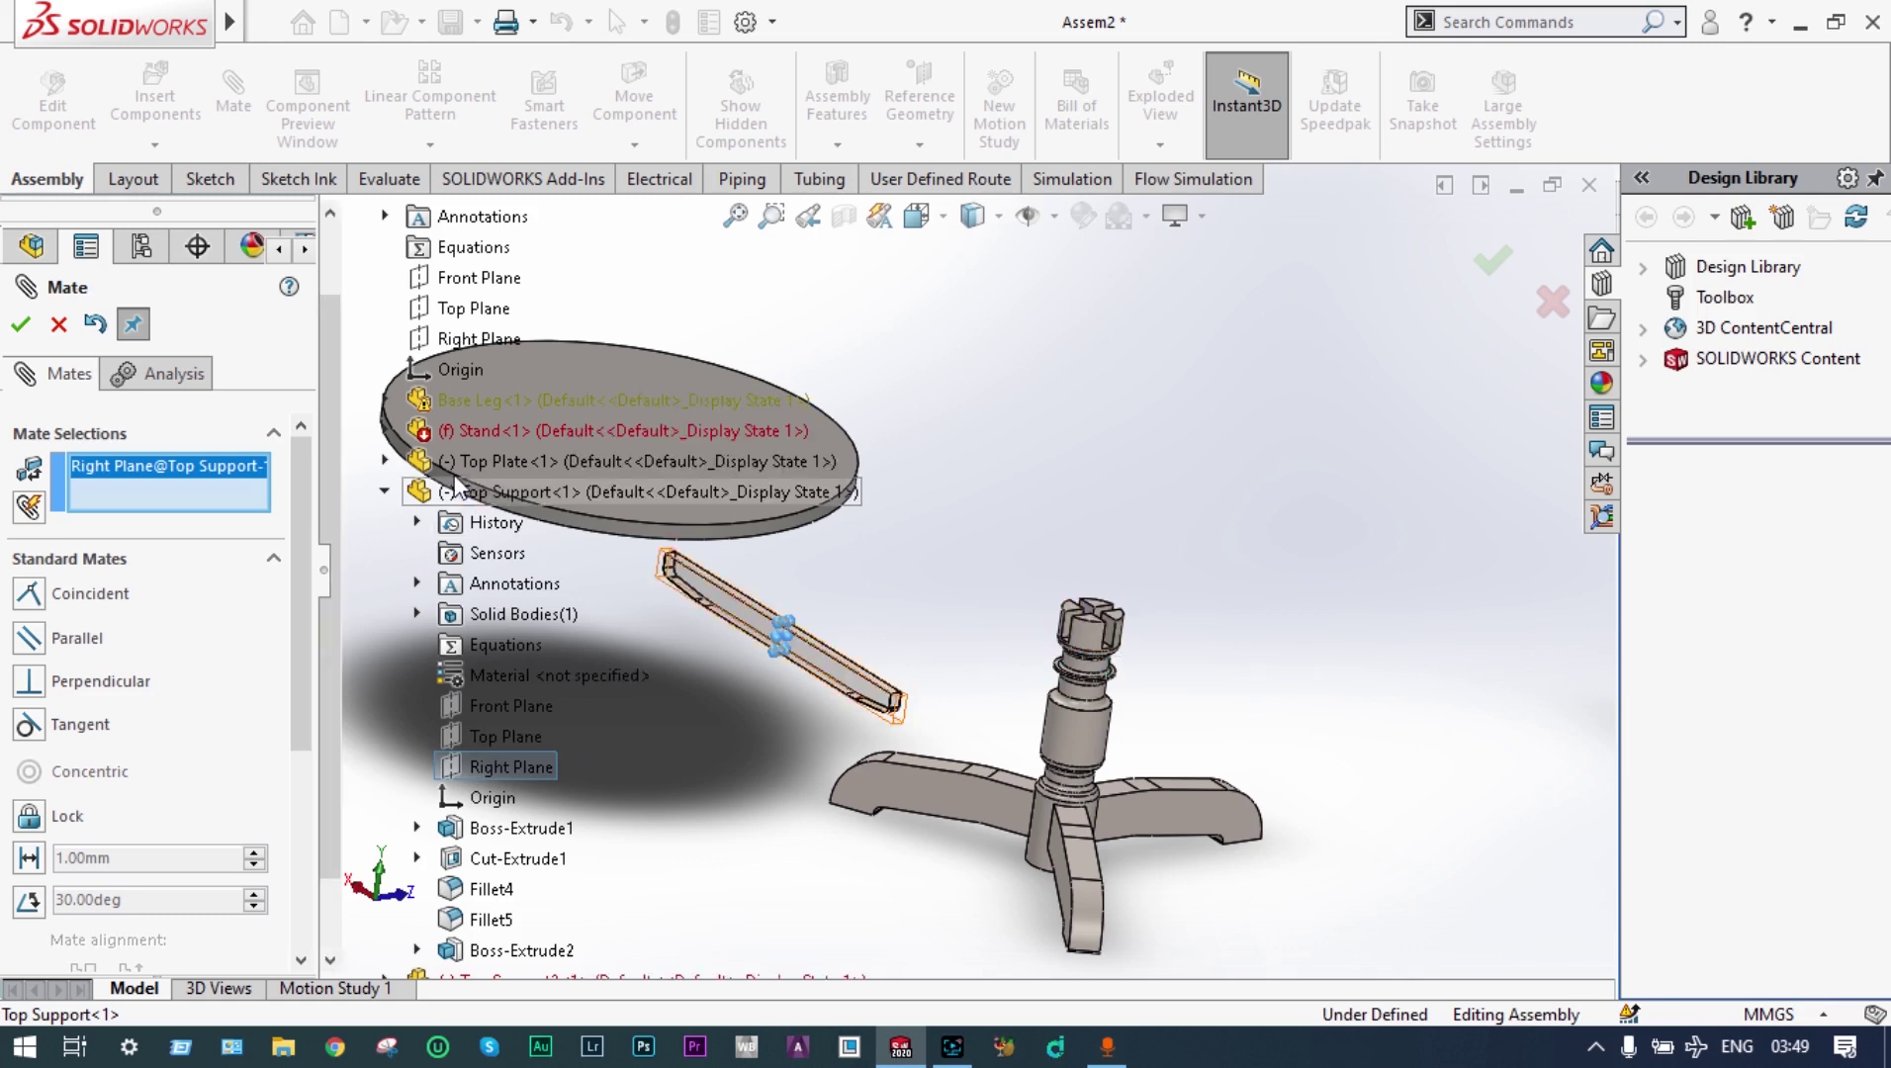
click(385, 491)
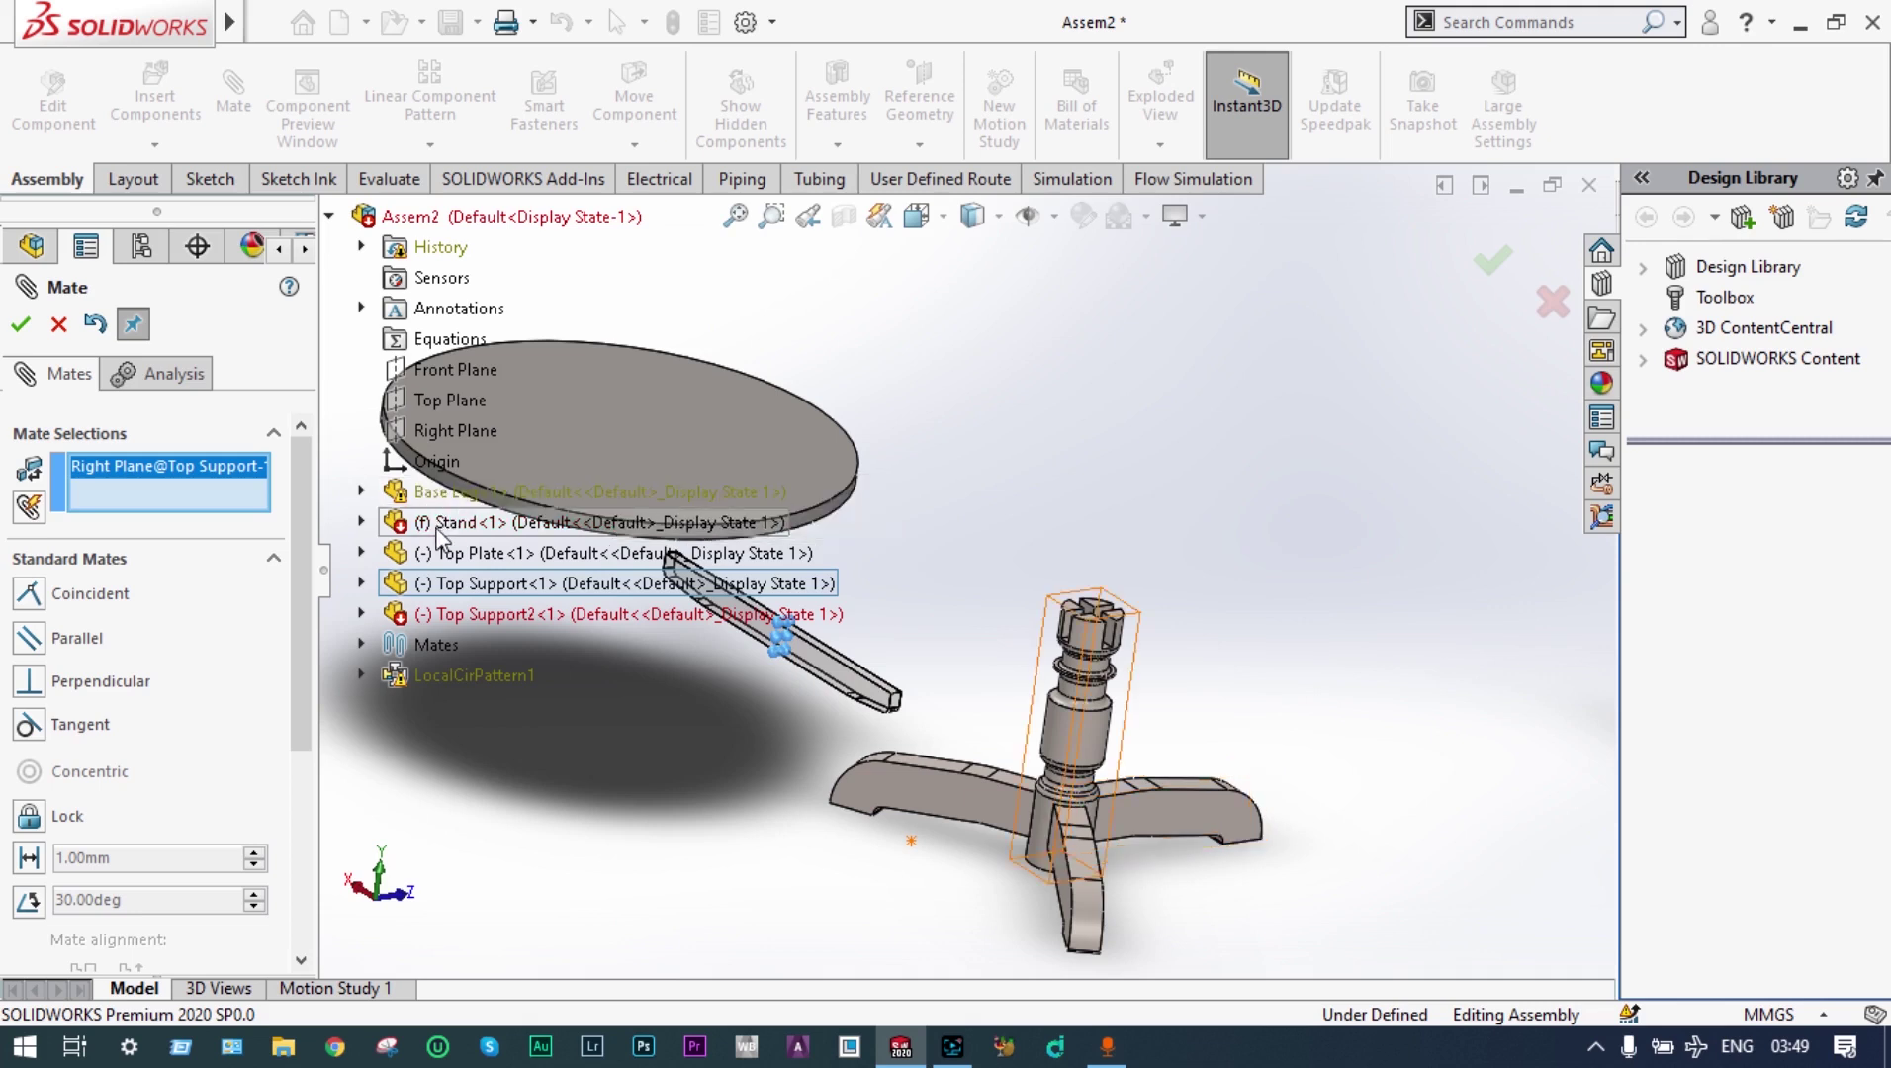
click(362, 522)
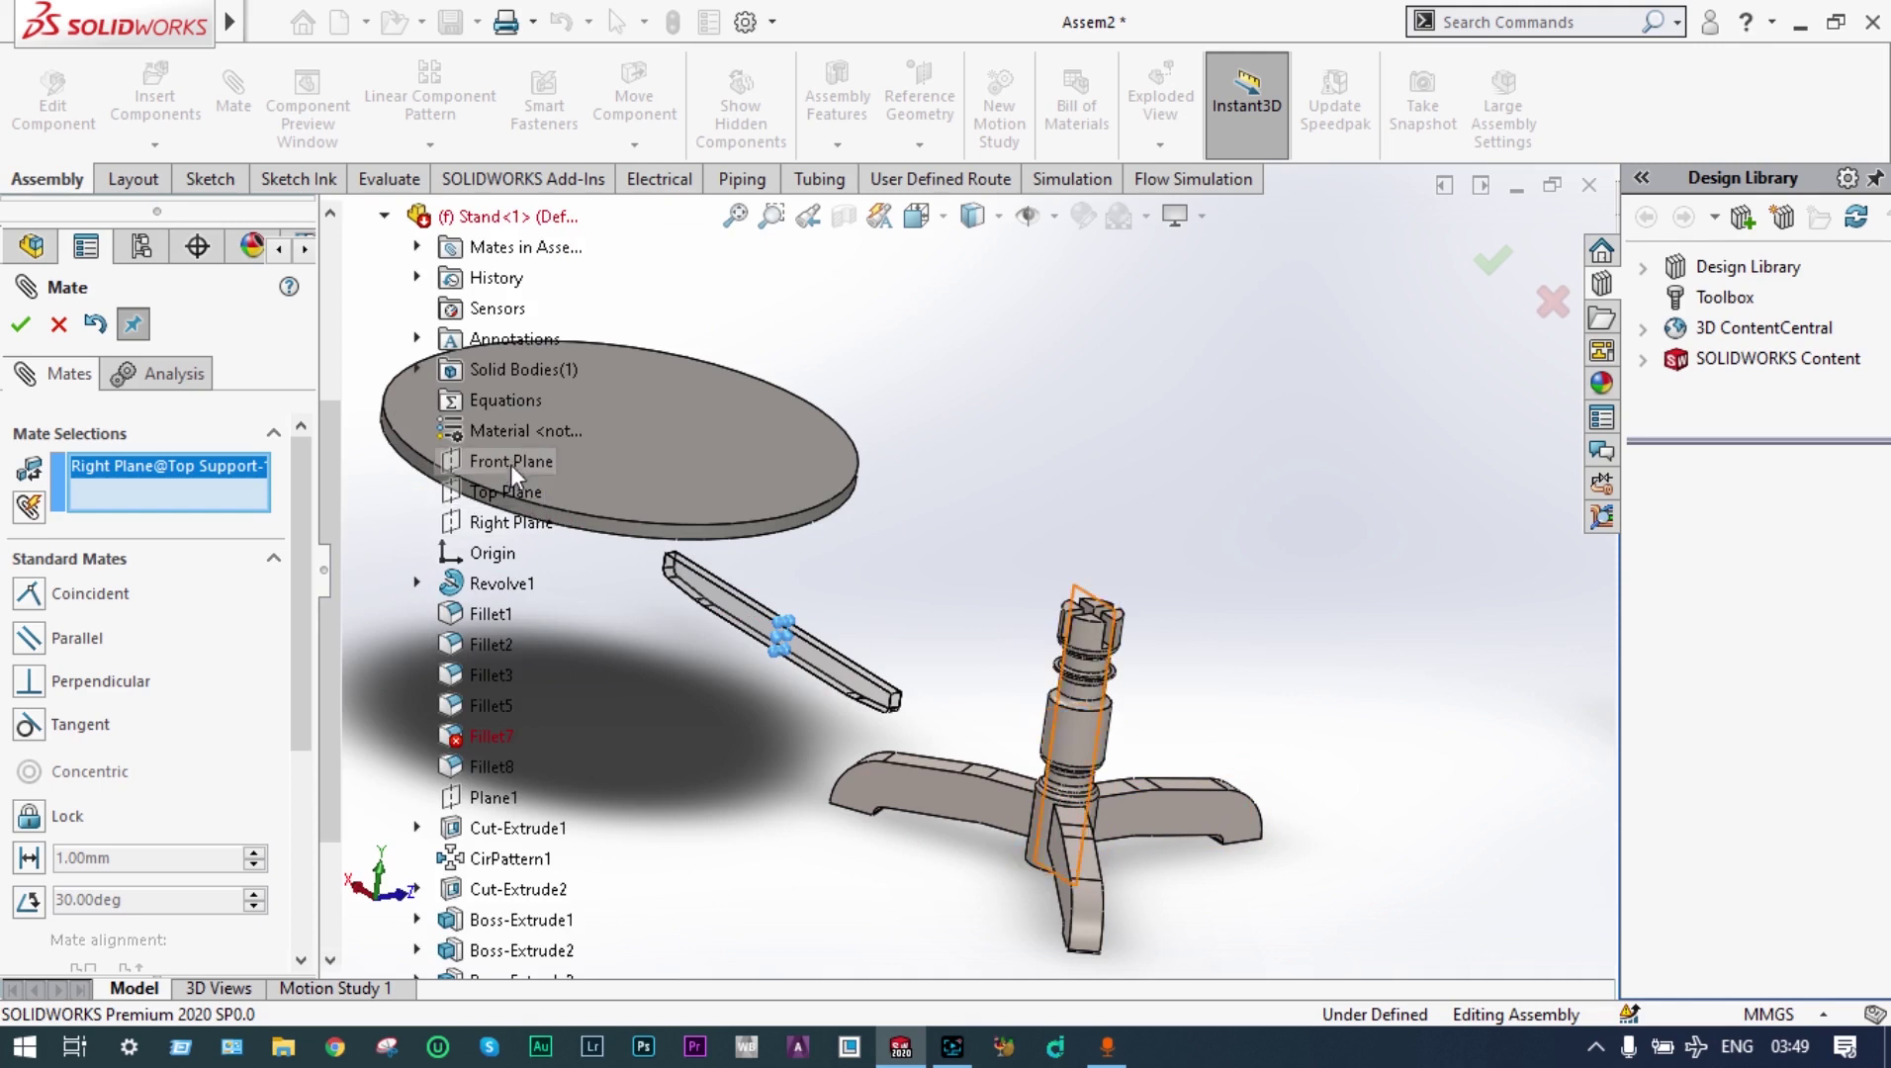
click(512, 526)
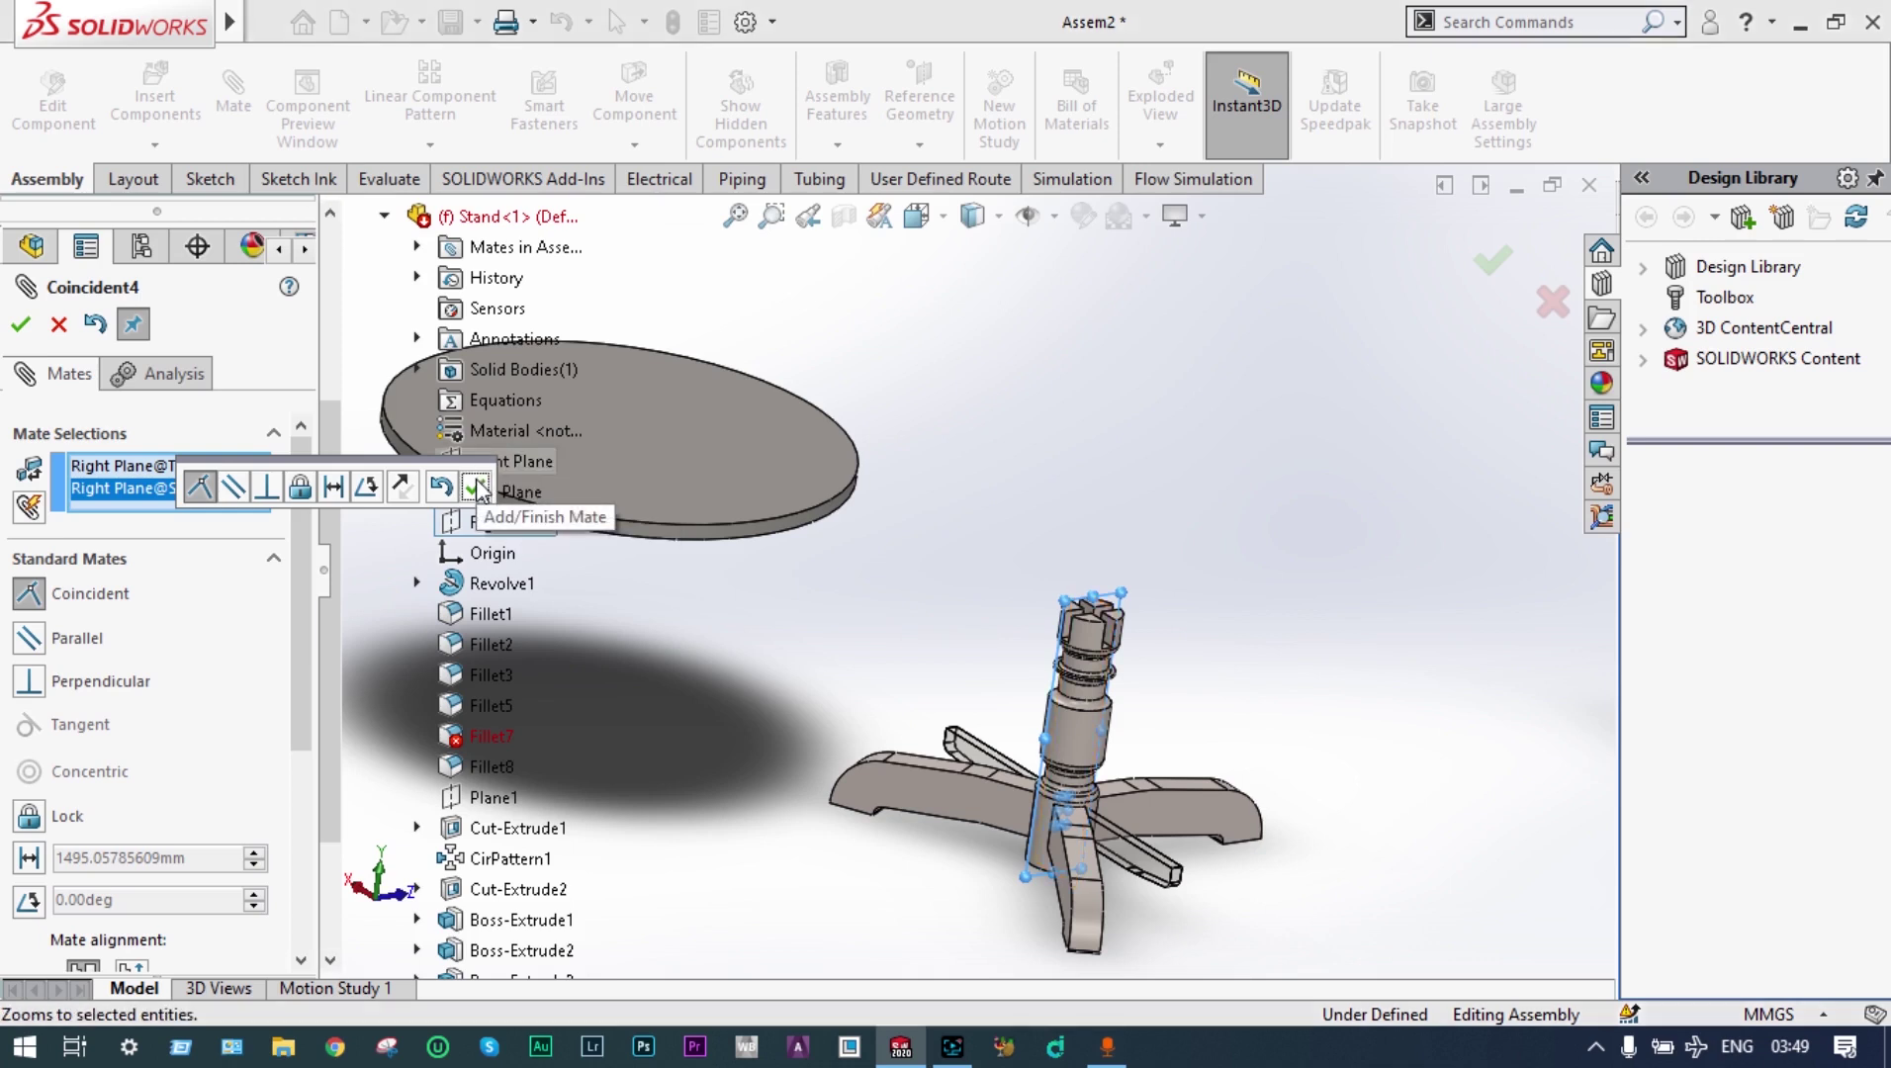
click(477, 484)
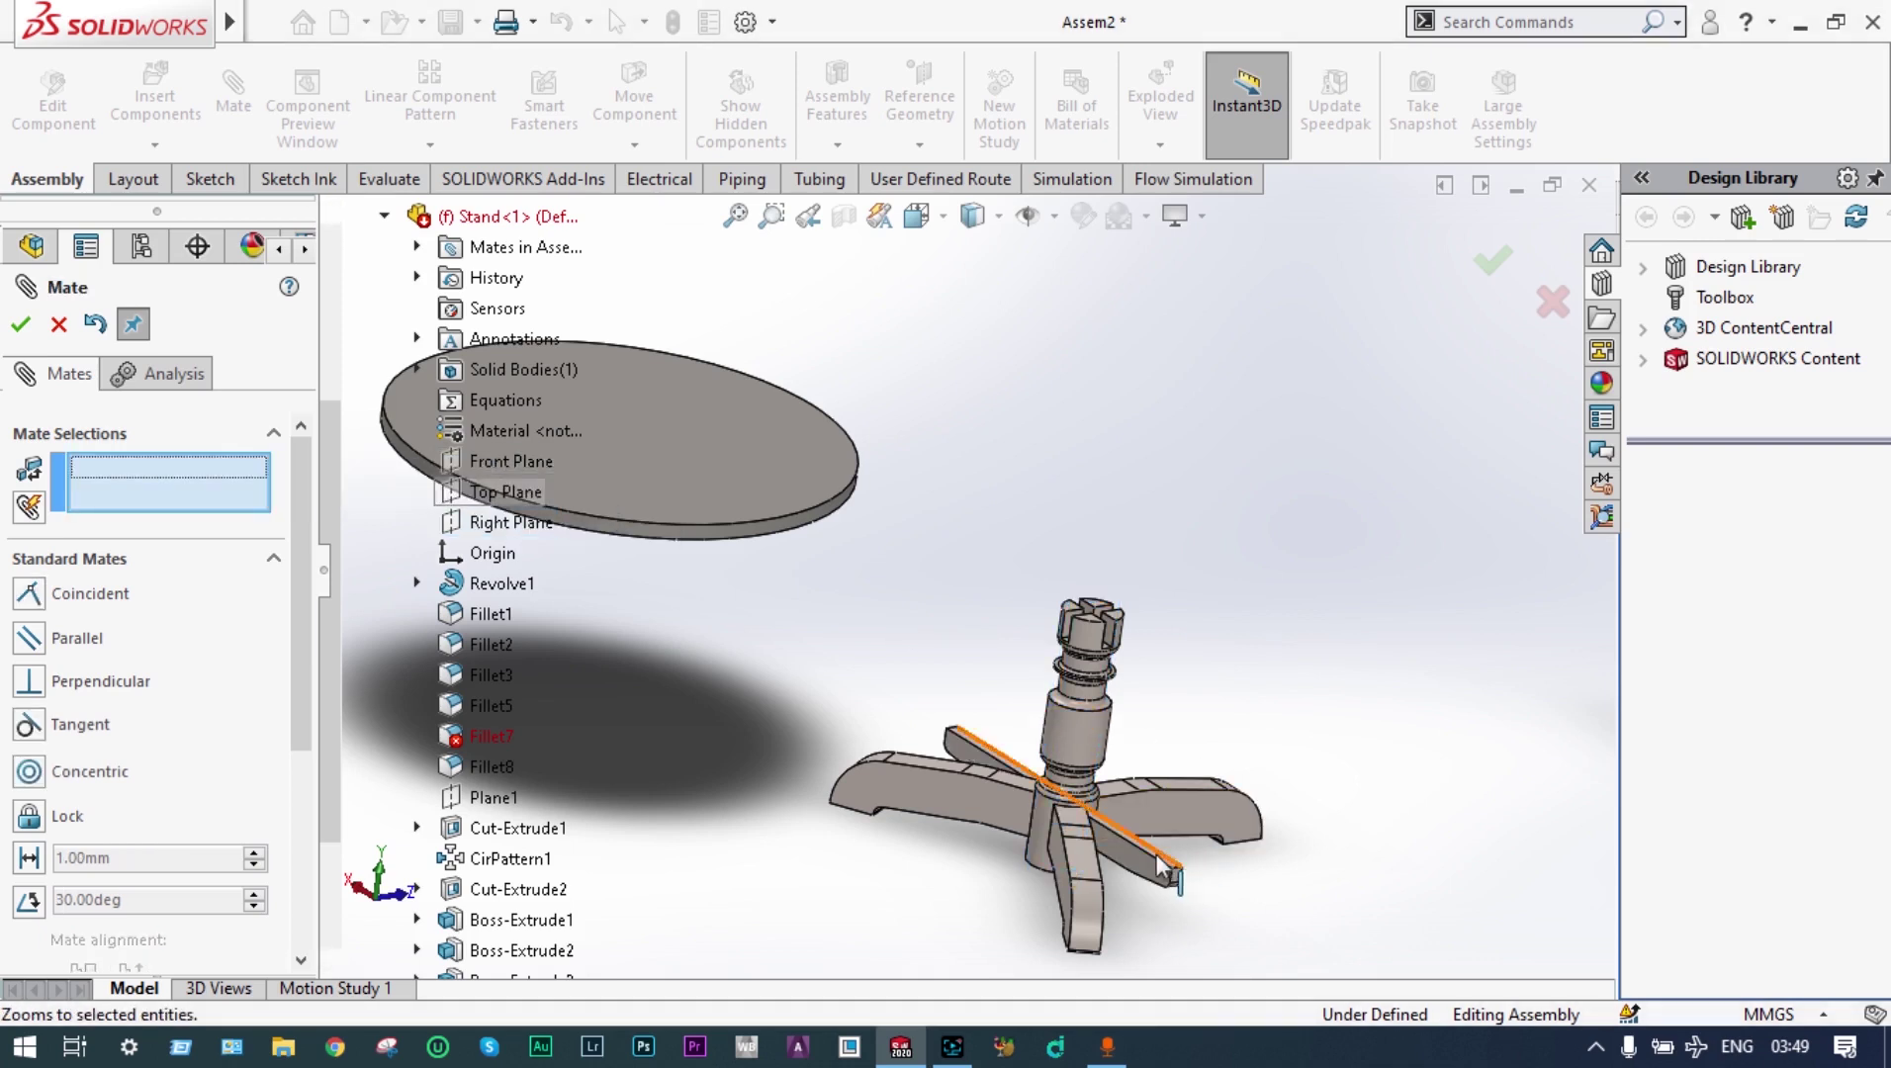
Raise the Top Support above the Stand and choose the floor face of the Stand's head slots as the first mate face
drag(1159, 863, 1218, 534)
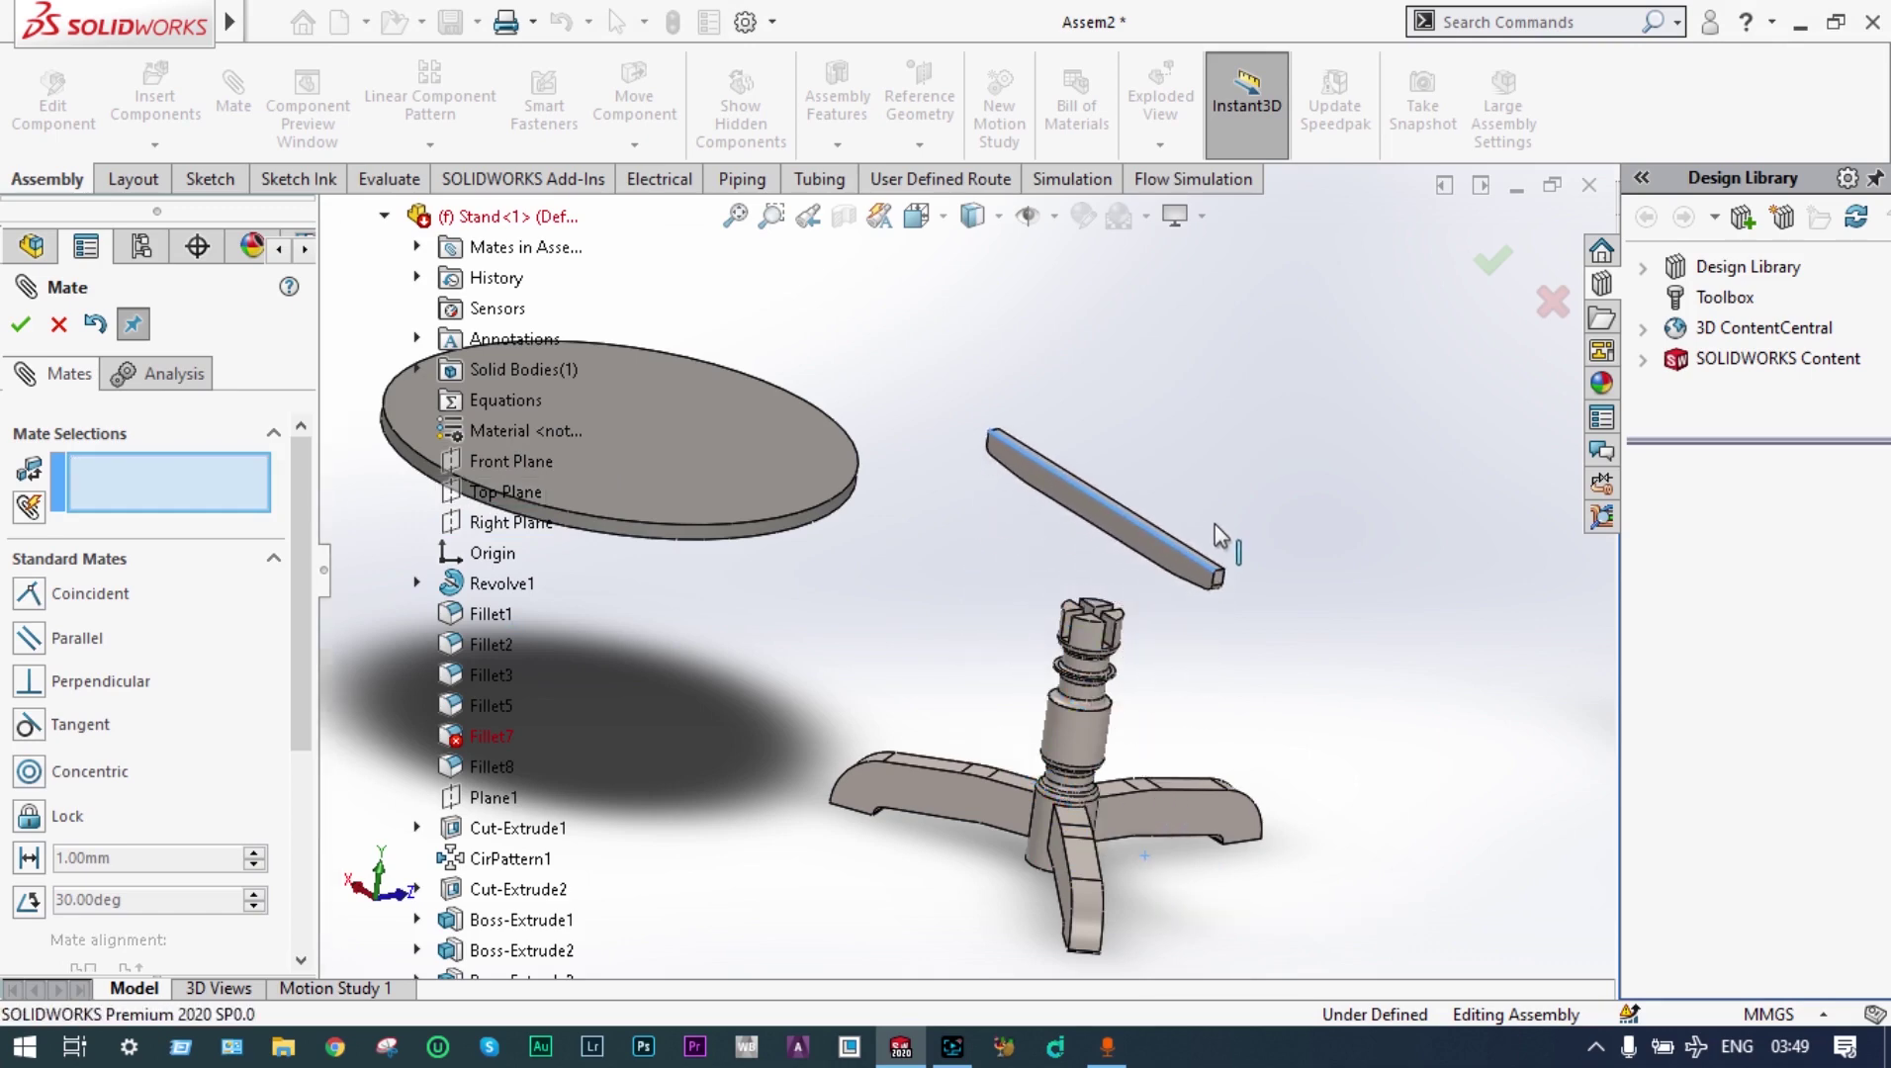
mouse_move(1222, 687)
middle_down()
mouse_move(1279, 423)
mouse_move(1194, 688)
middle_up()
click(771, 215)
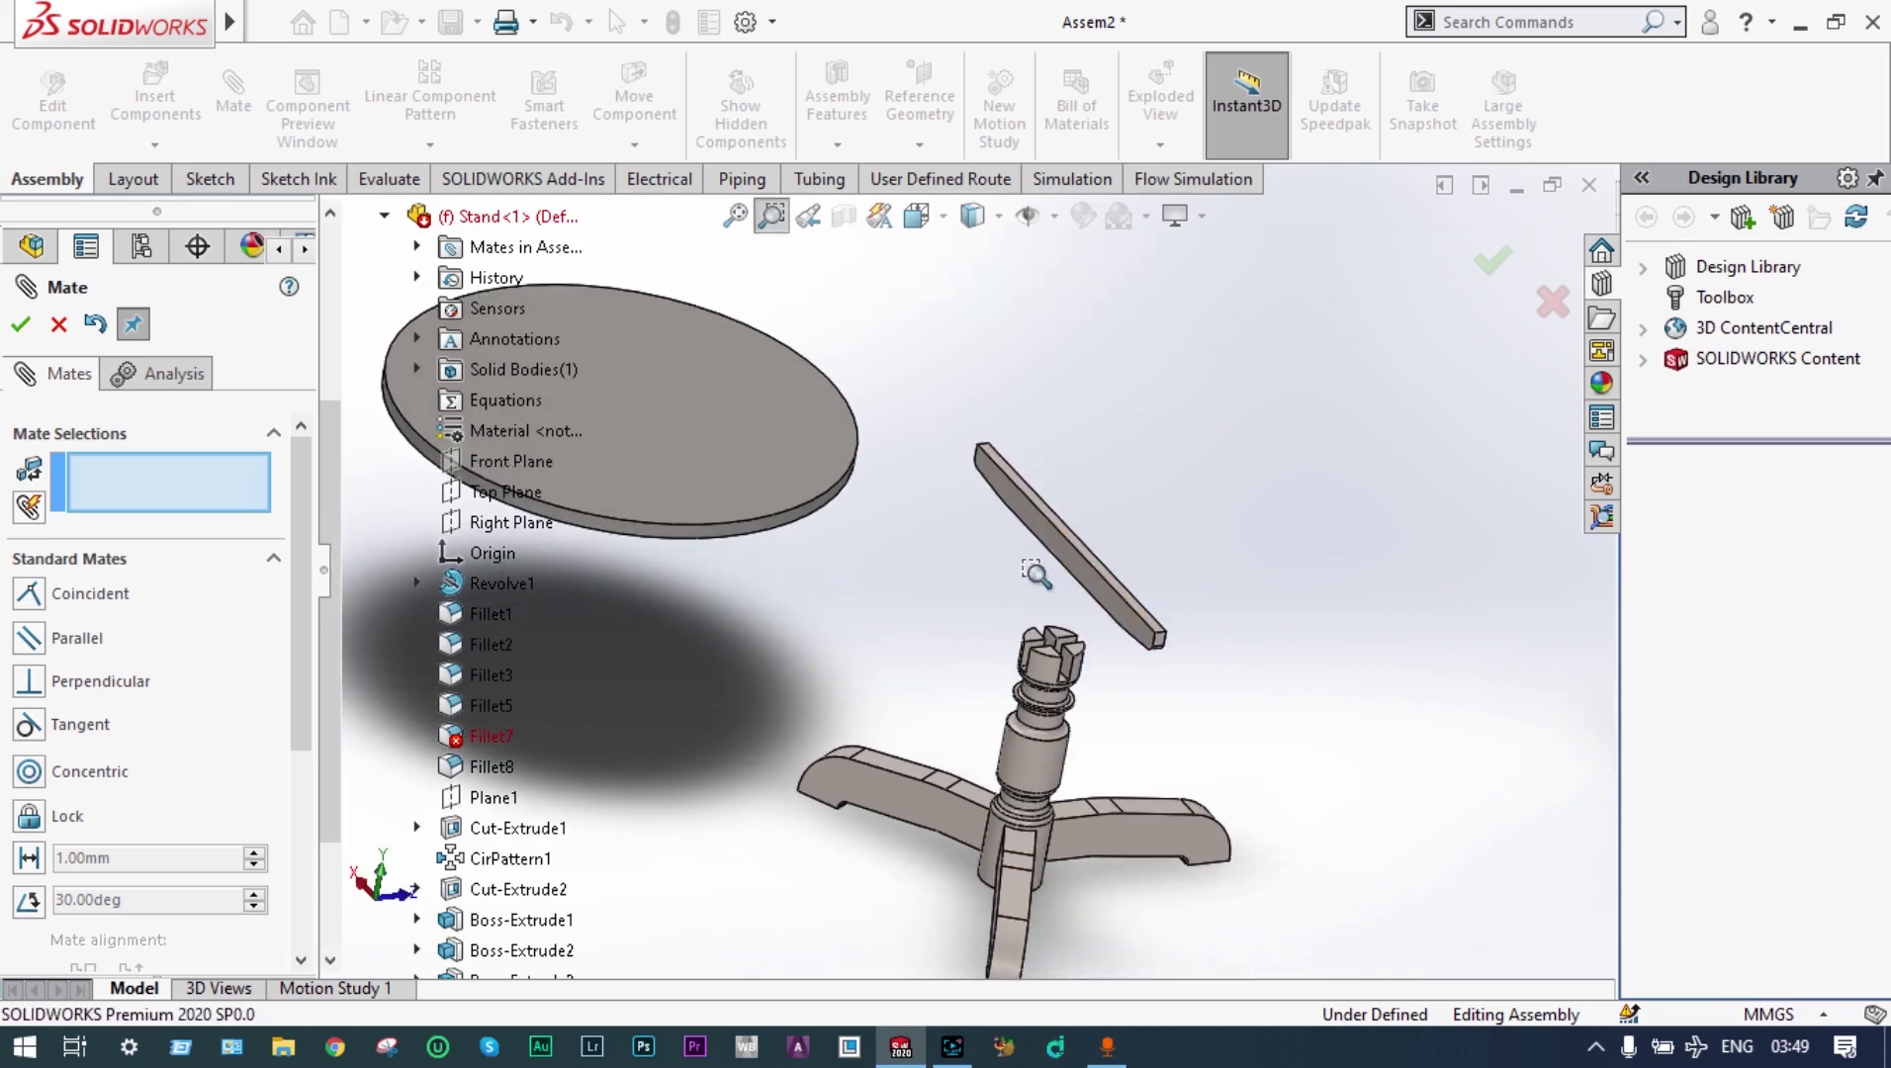
drag(1092, 615, 1019, 704)
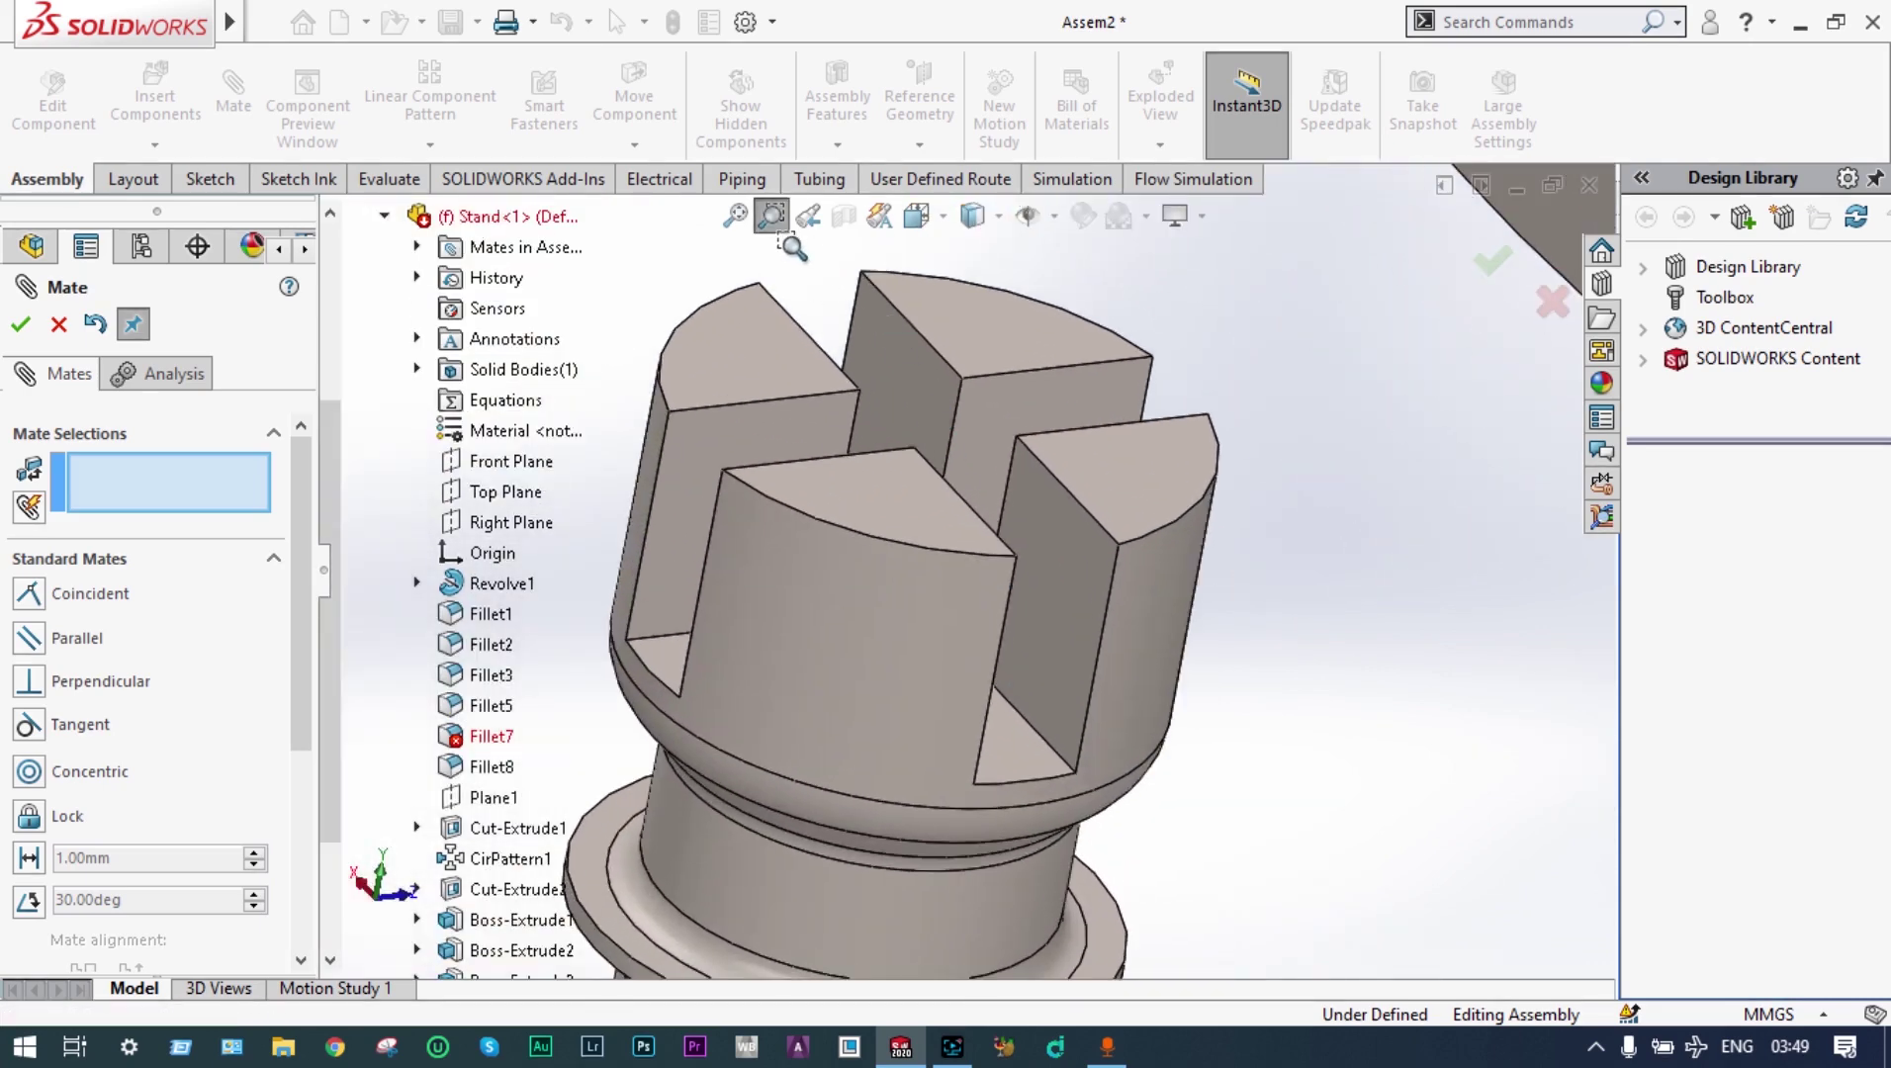
click(772, 215)
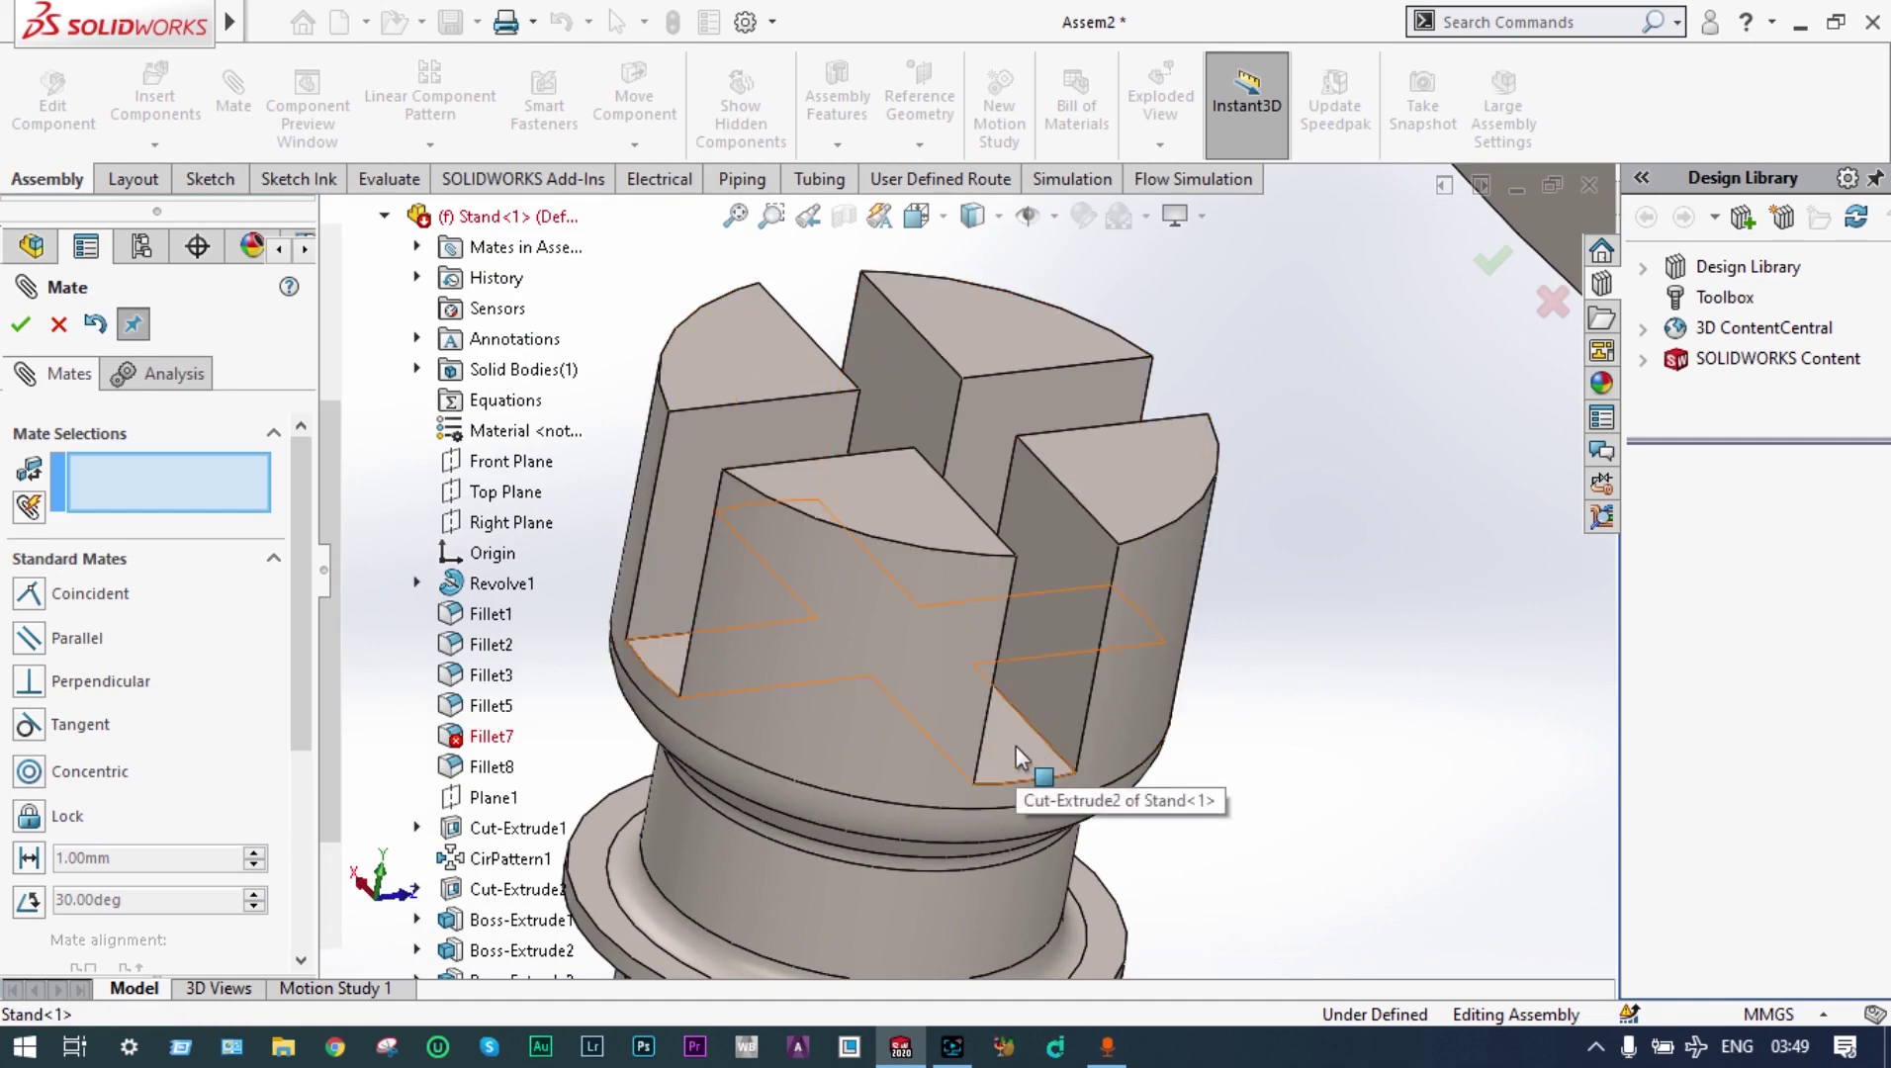
click(1017, 745)
scroll(1310, 706, up, 3)
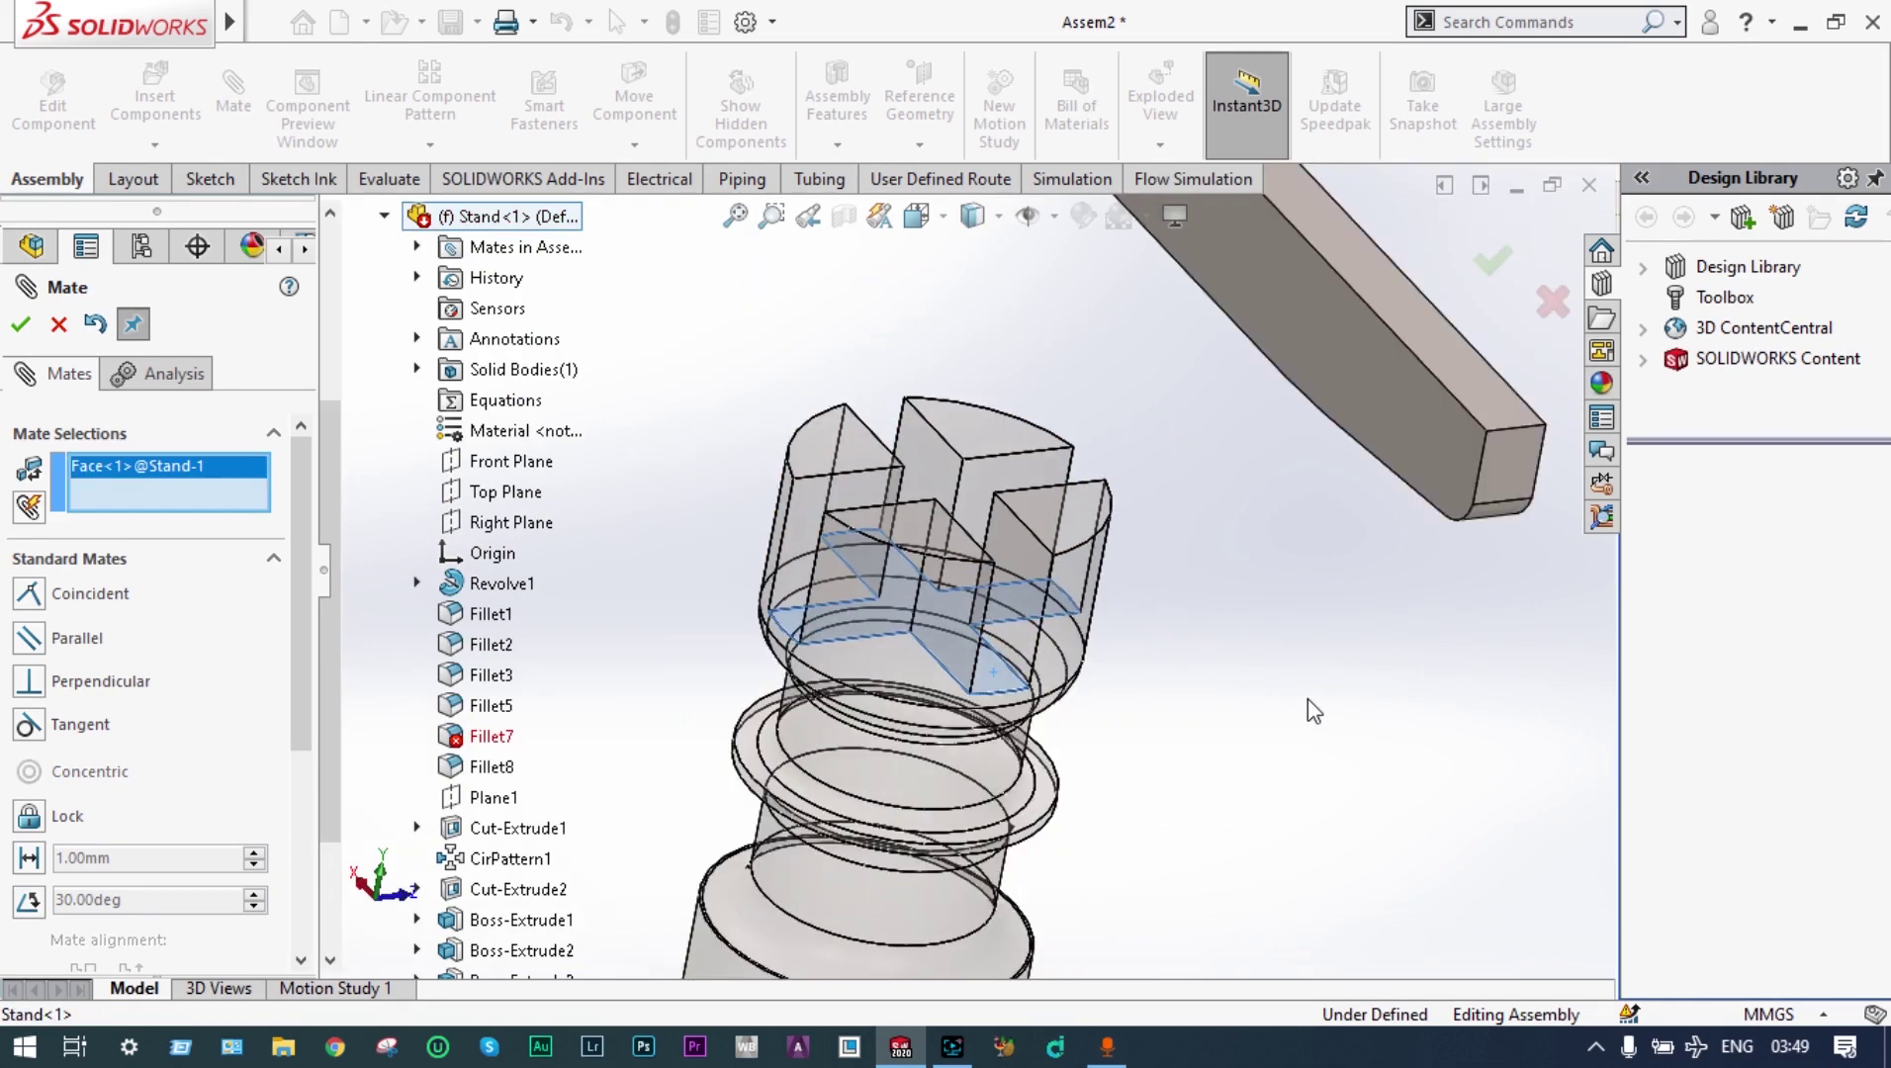
Mate the Top Support's flat underside coincident with the selected slot floor so the support sits in the Stand's head
middle_drag(1306, 710, 932, 436)
click(735, 214)
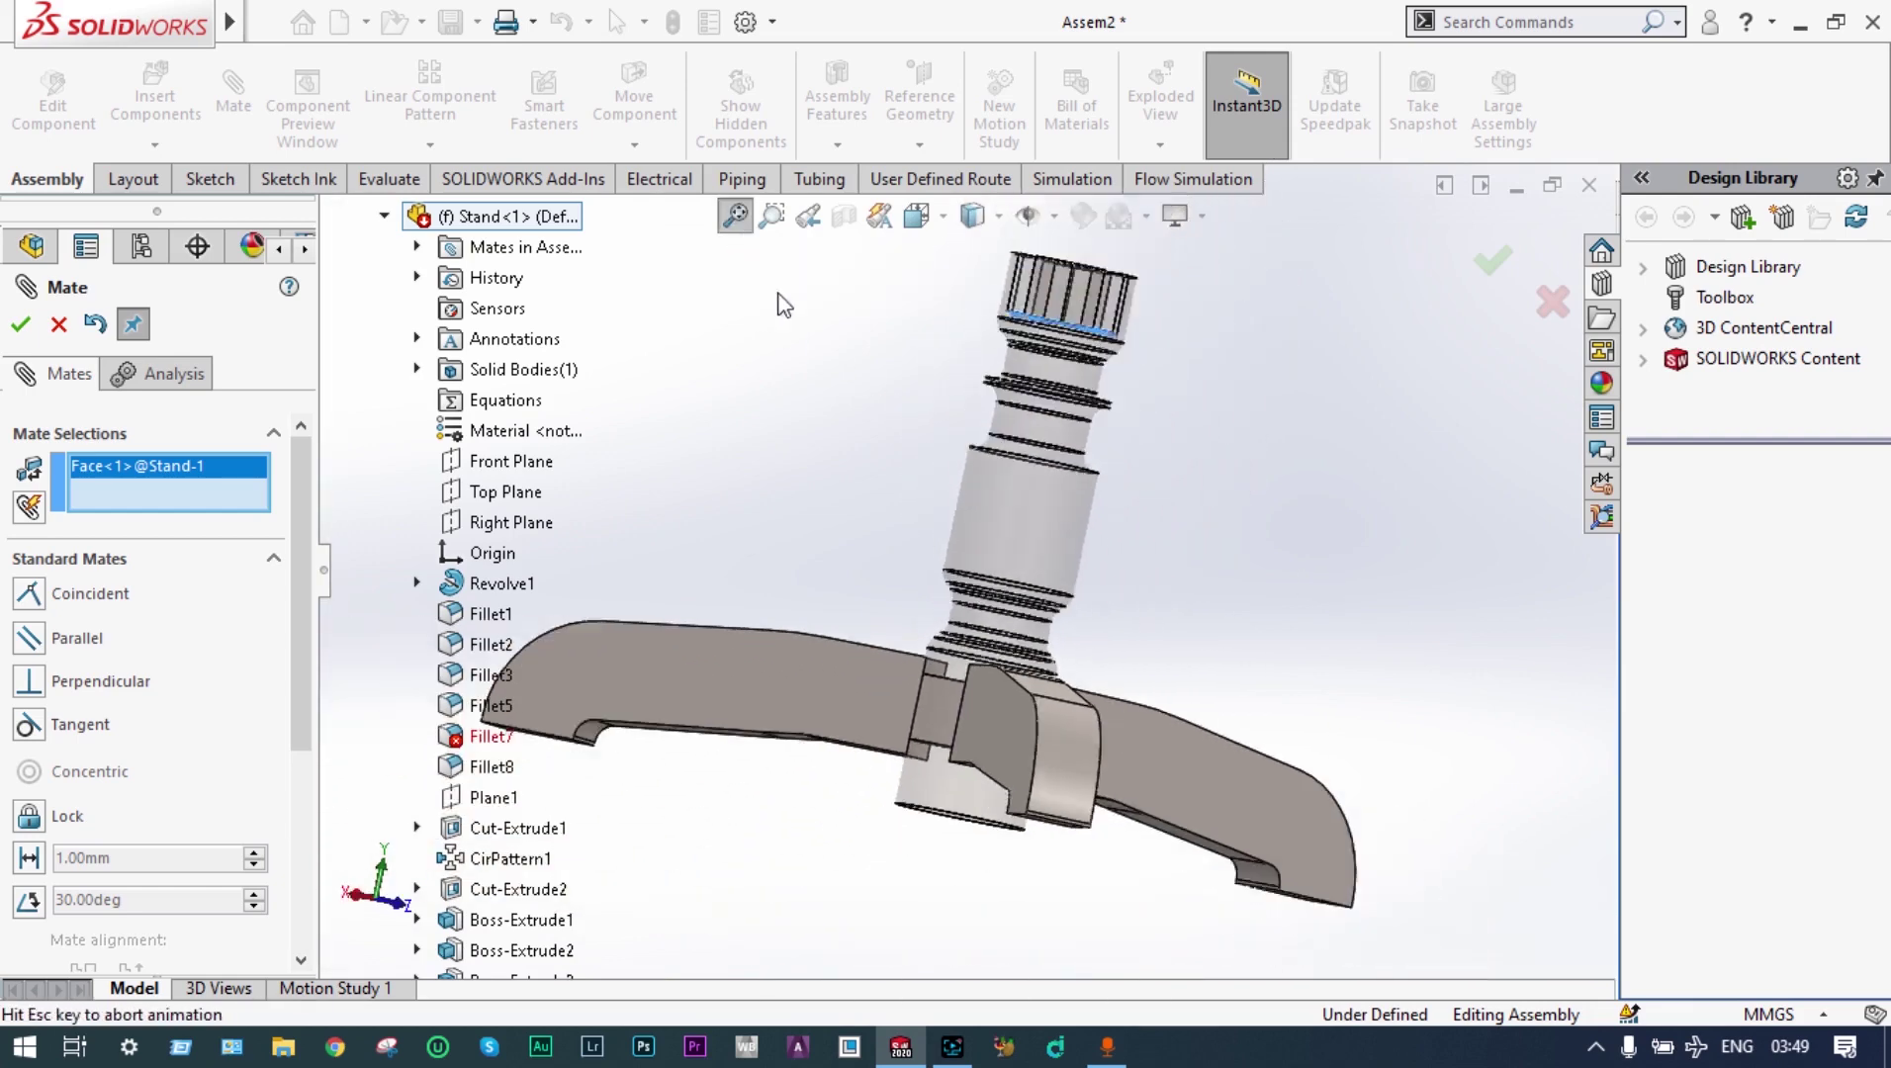
middle_drag(941, 520, 821, 337)
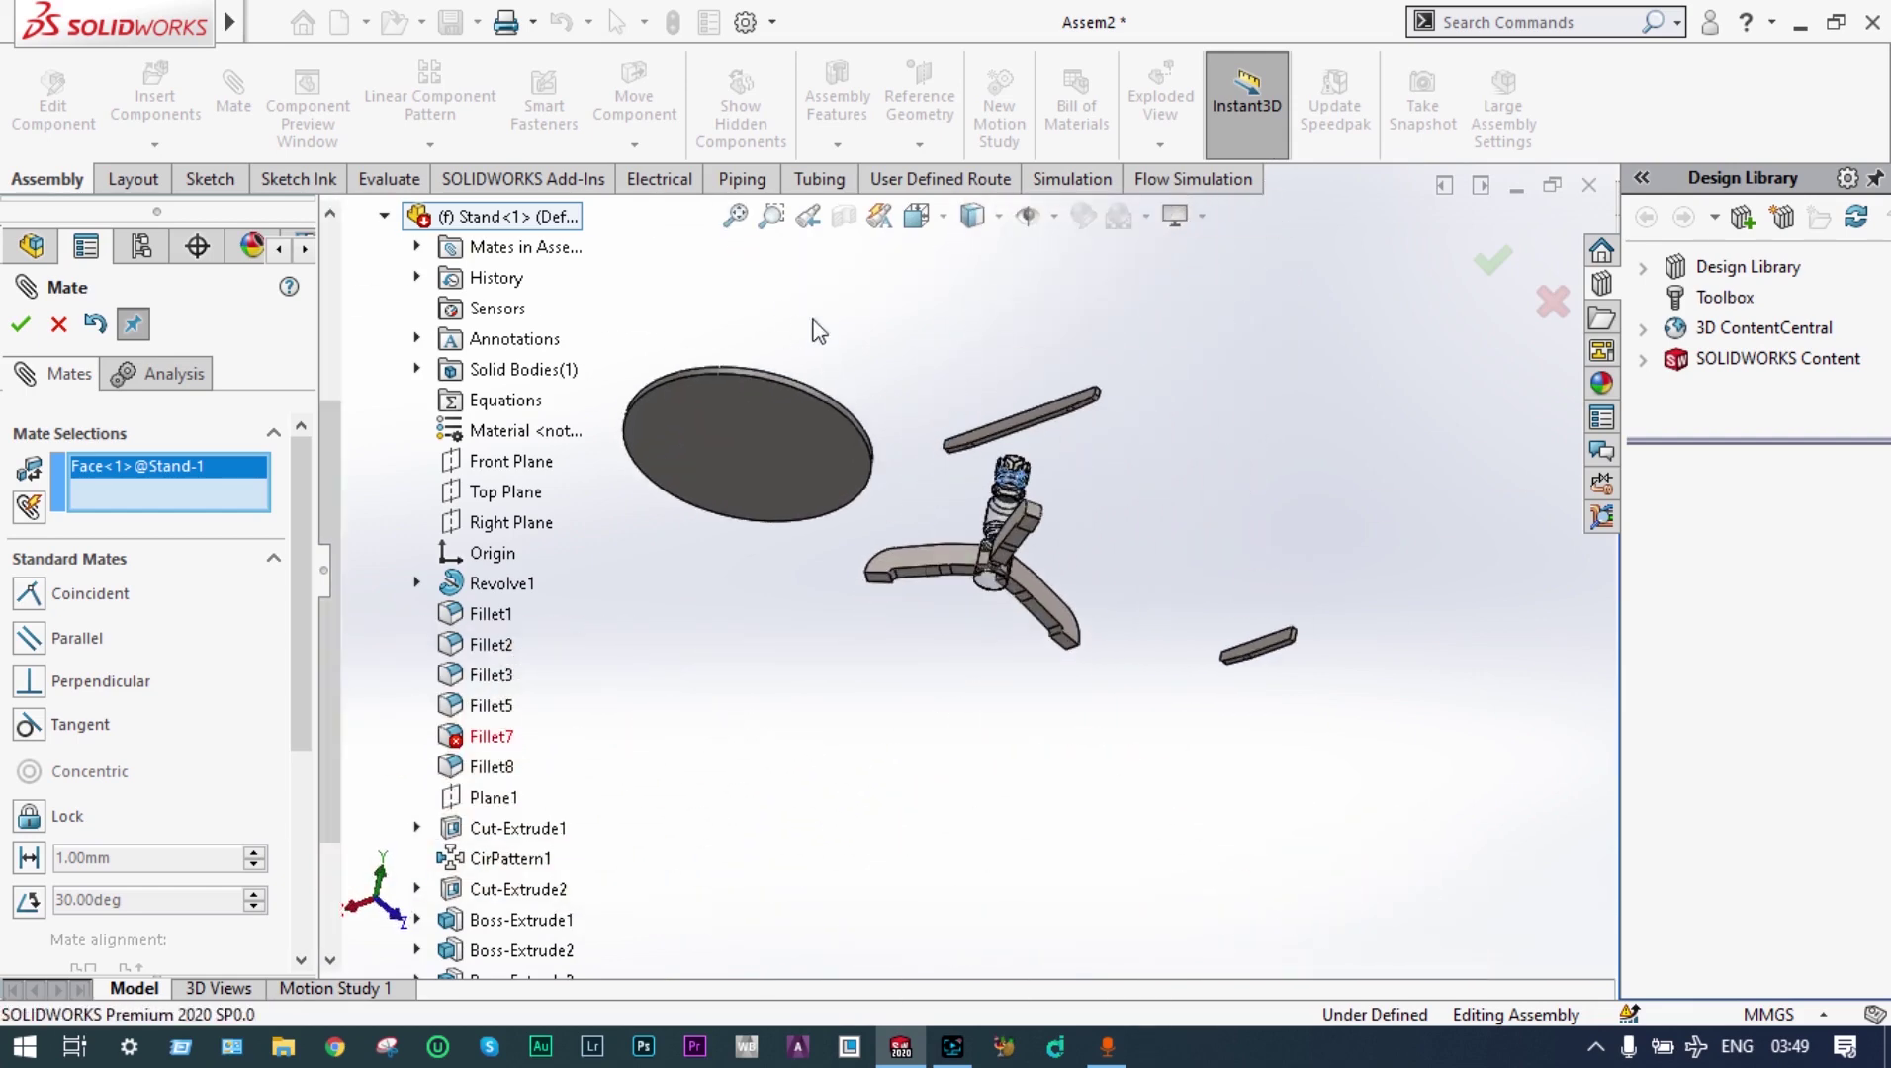
click(771, 215)
drag(1105, 390, 984, 502)
click(773, 216)
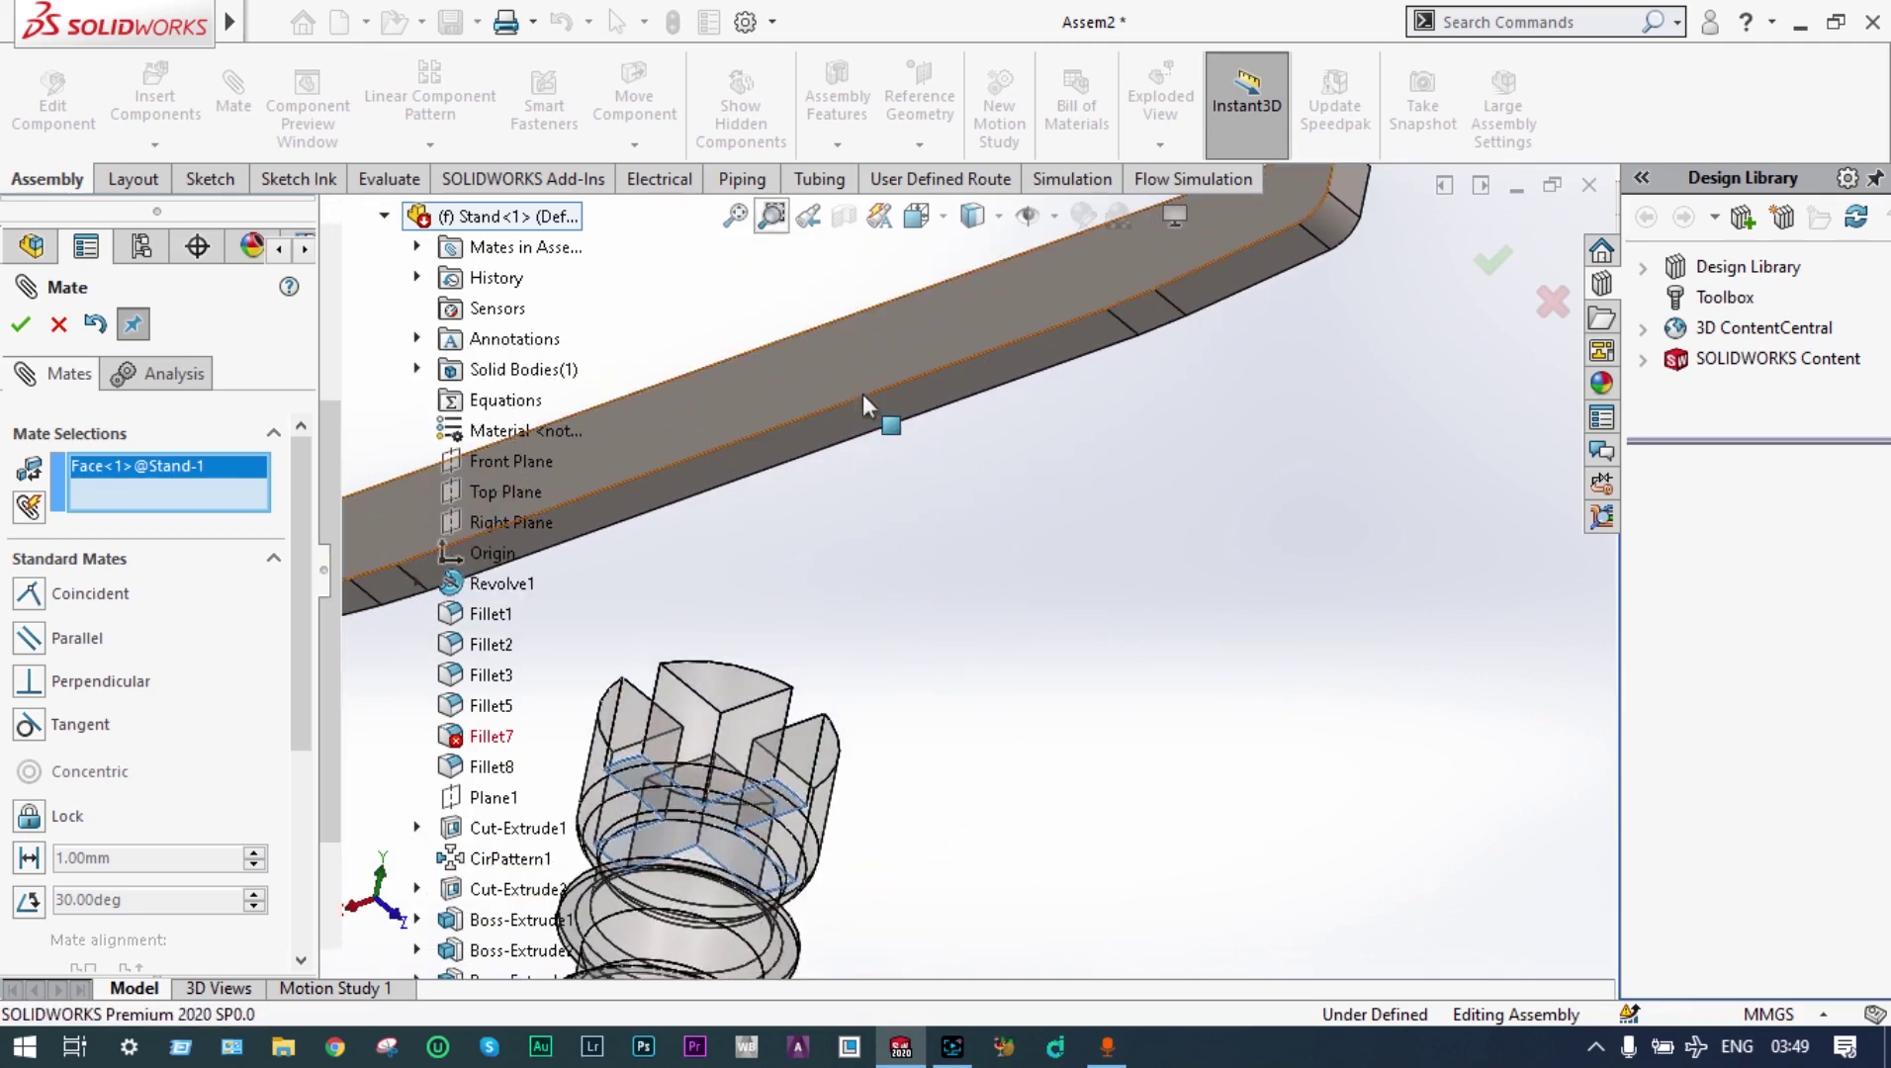
click(844, 423)
click(844, 425)
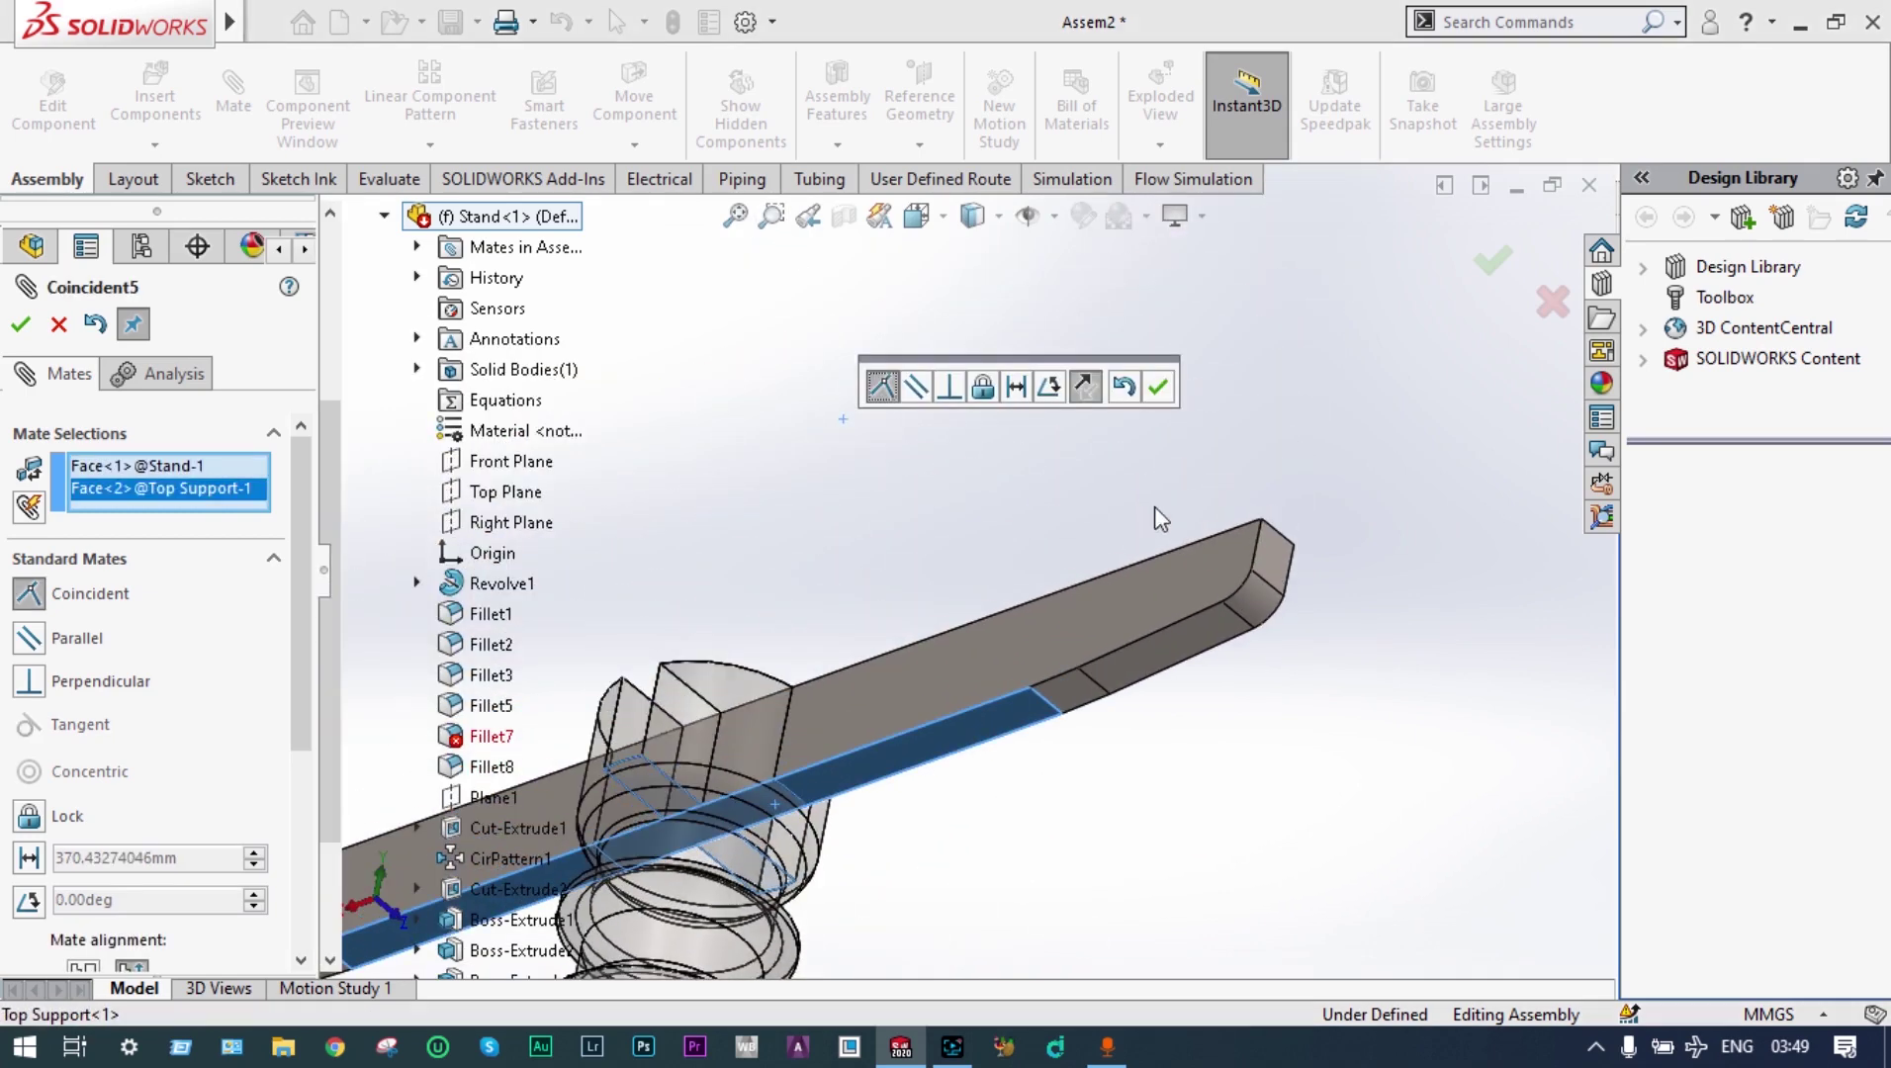
click(1158, 387)
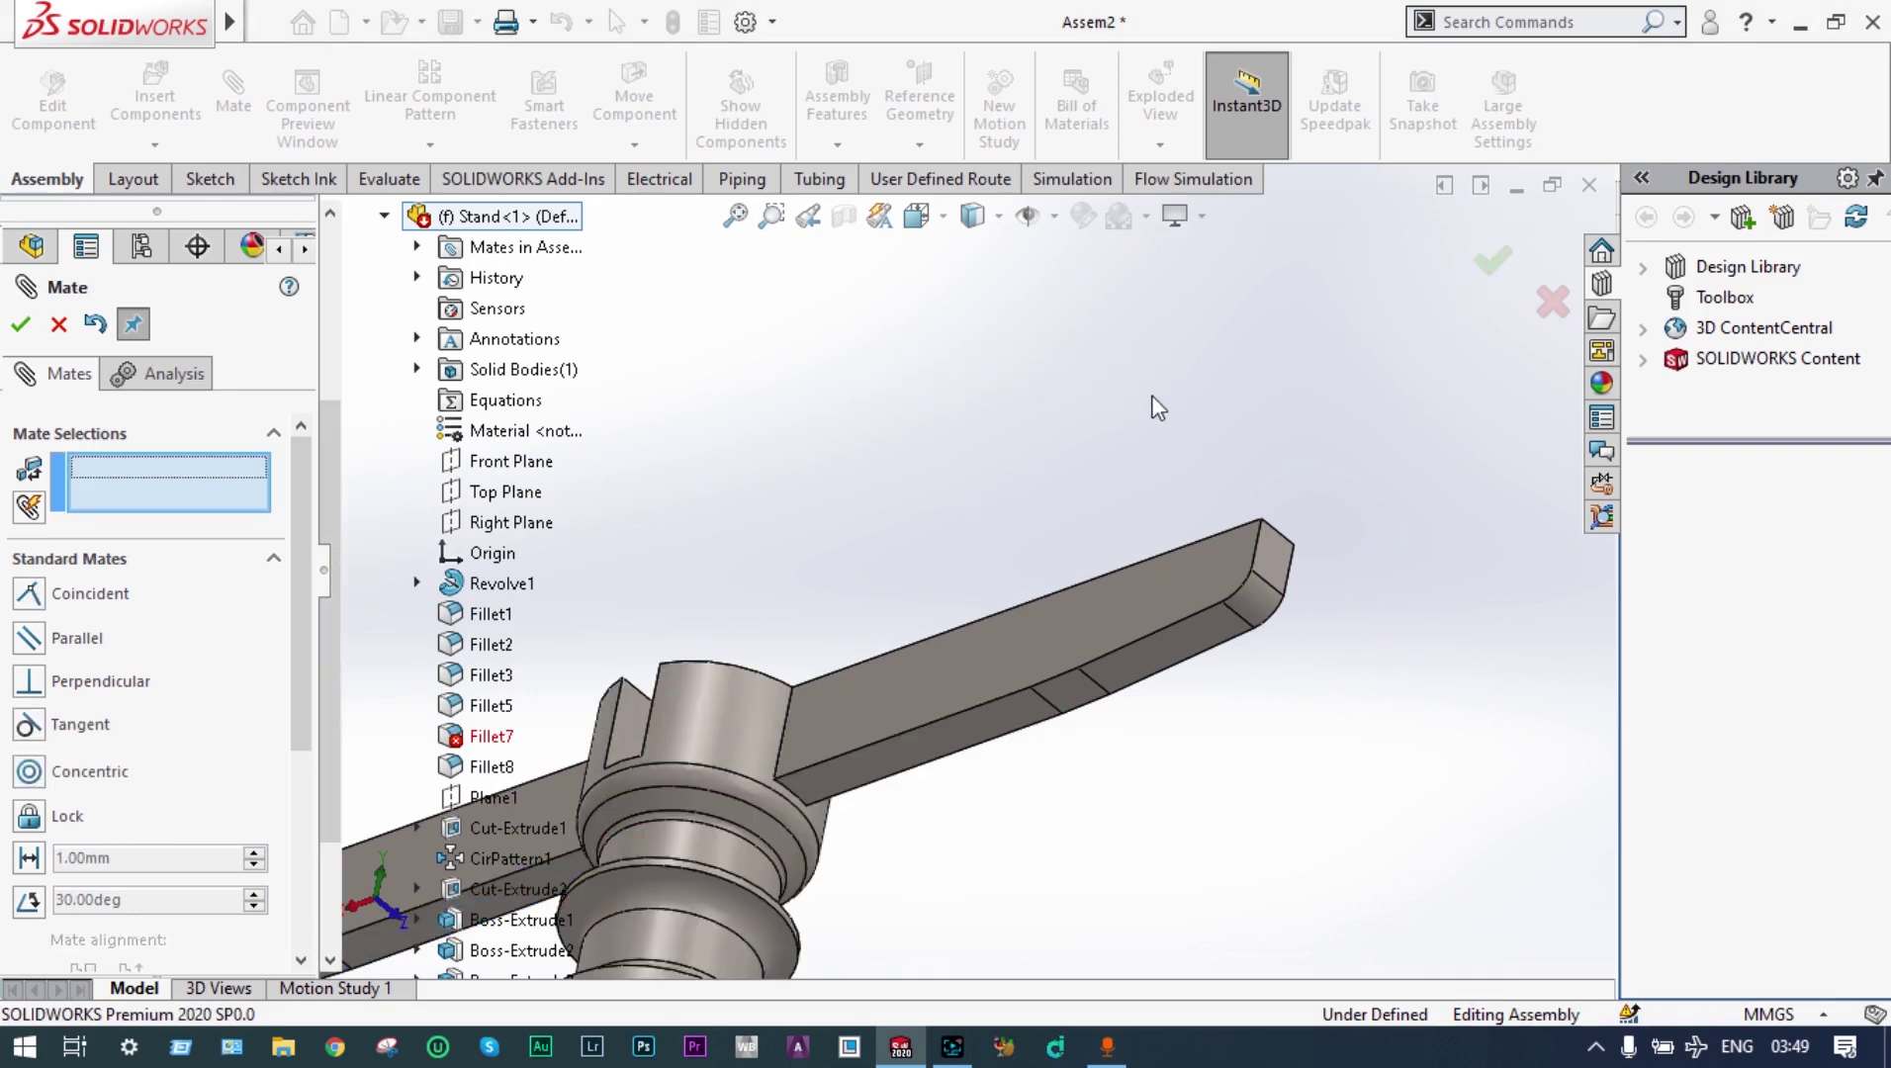
Finish the Mate command and move Top Support2 close to the Stand's slotted head
middle_drag(1158, 408, 1033, 514)
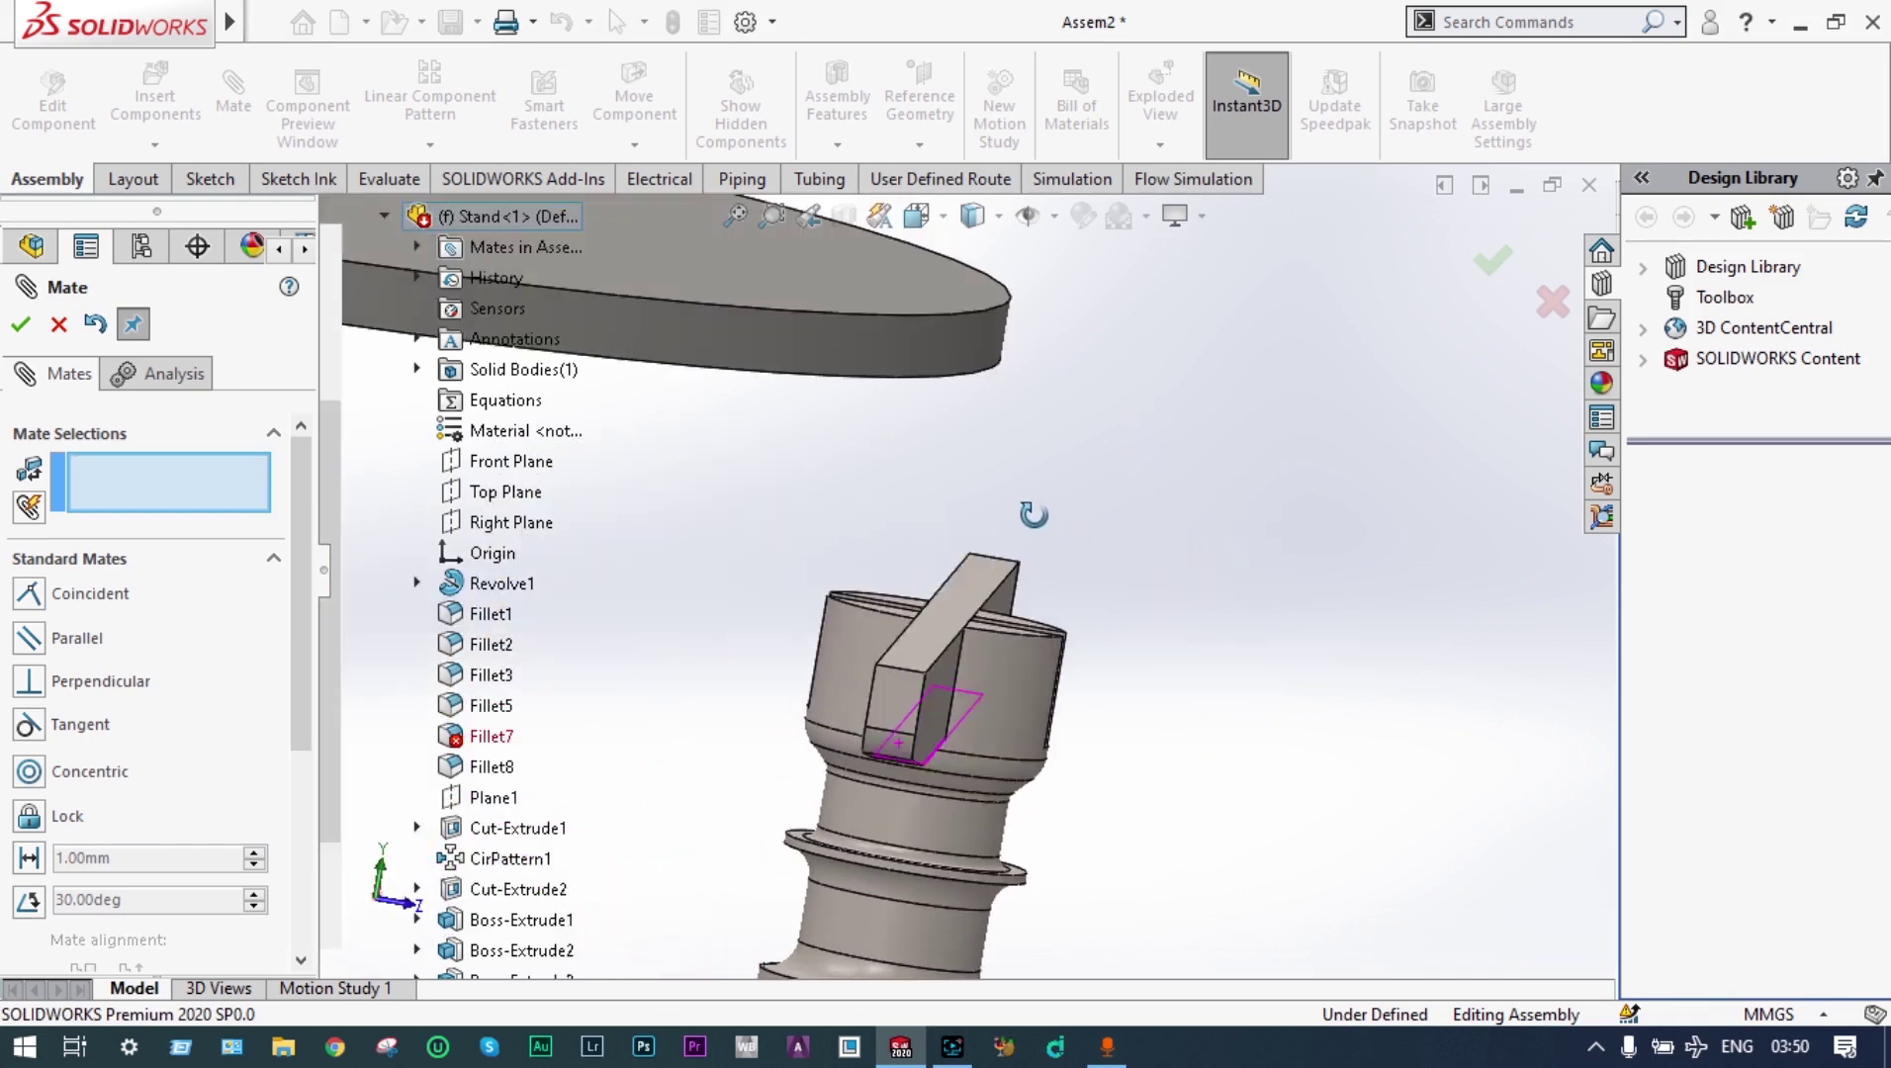
middle_drag(1301, 592, 1160, 643)
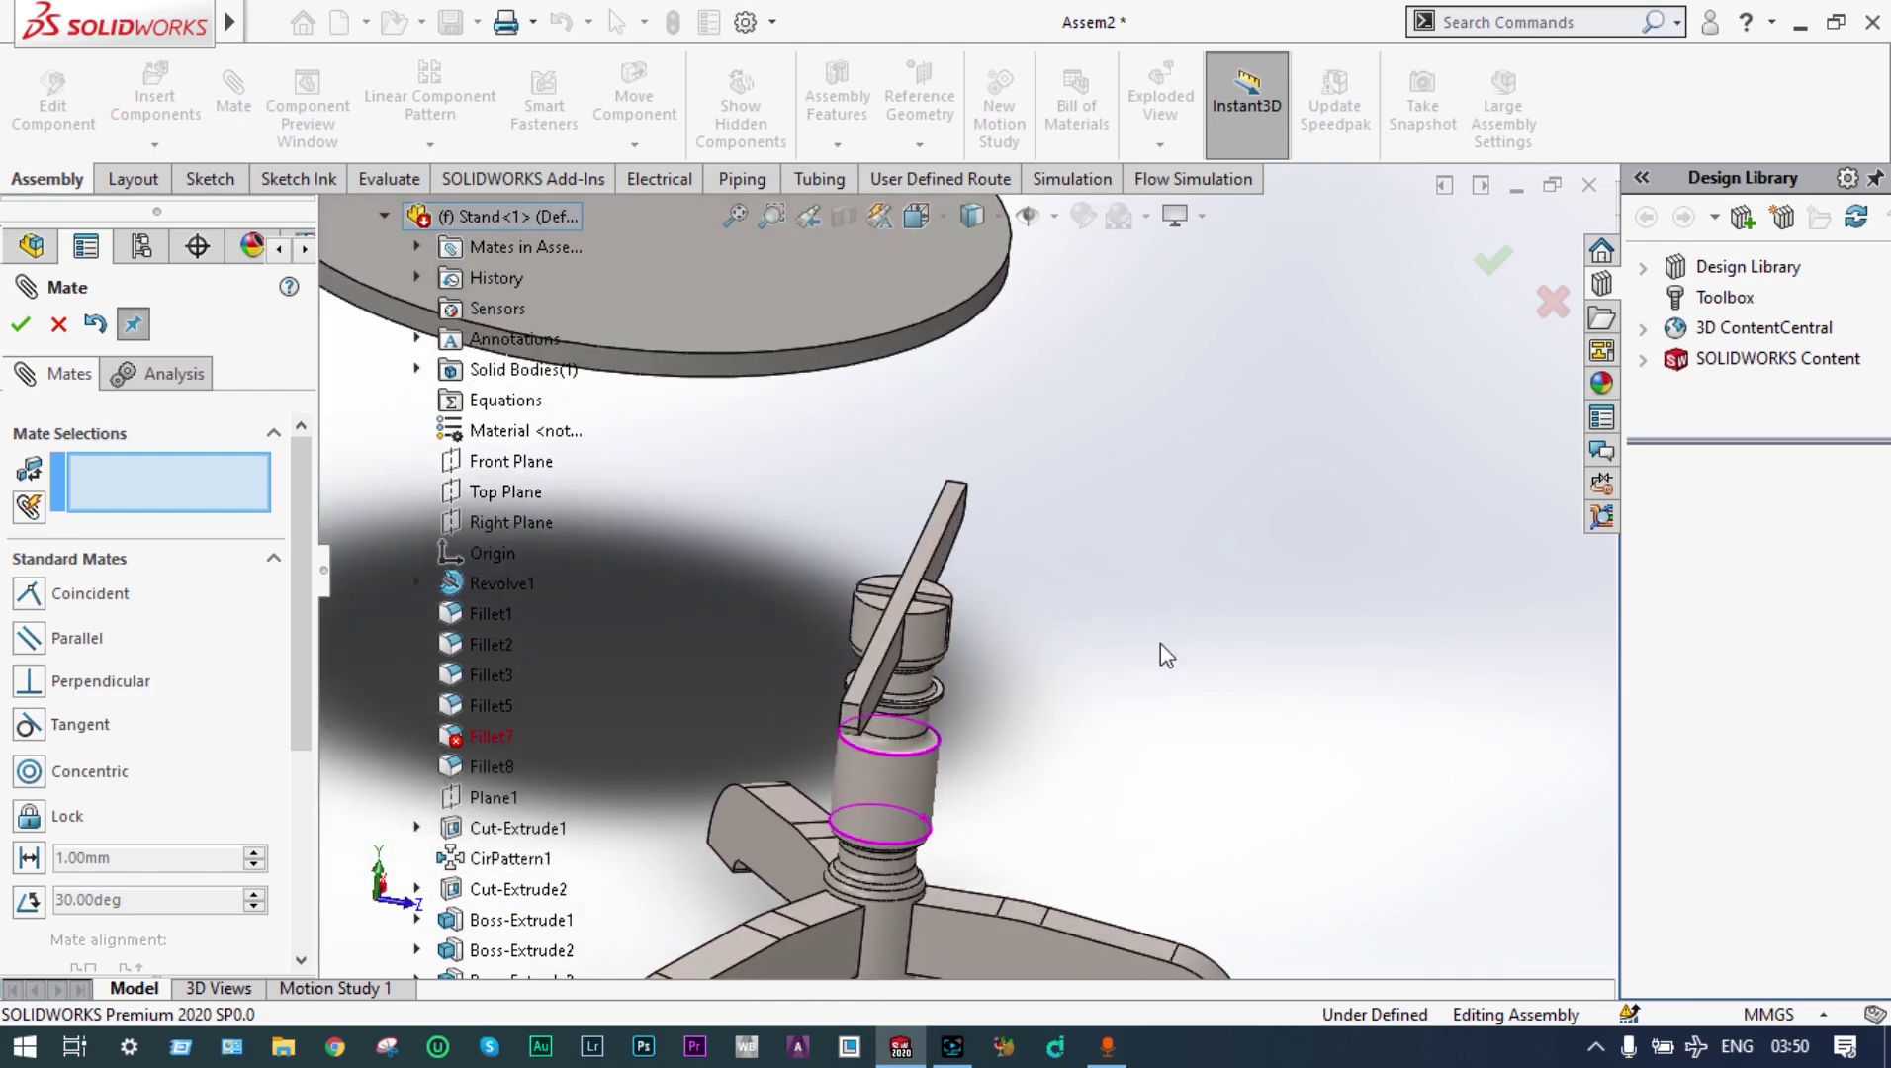
scroll(1160, 643, down, 3)
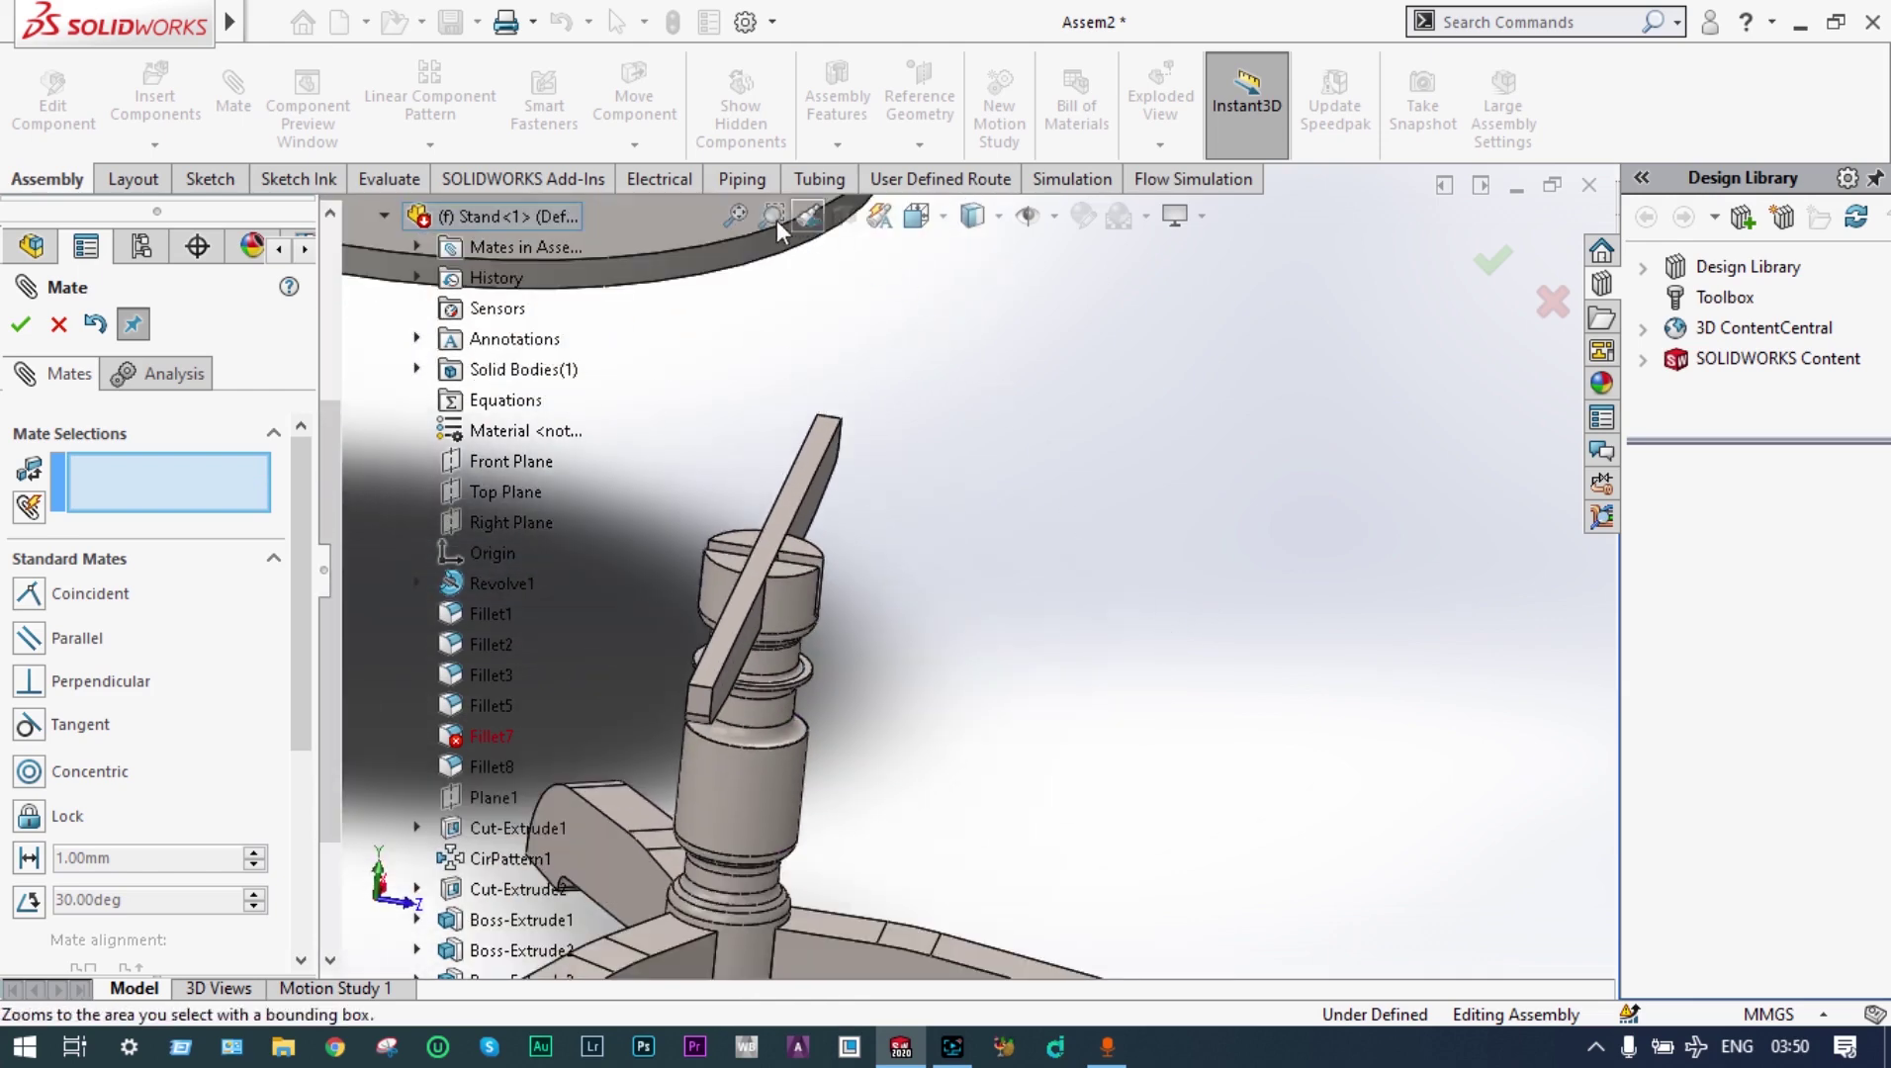
click(736, 214)
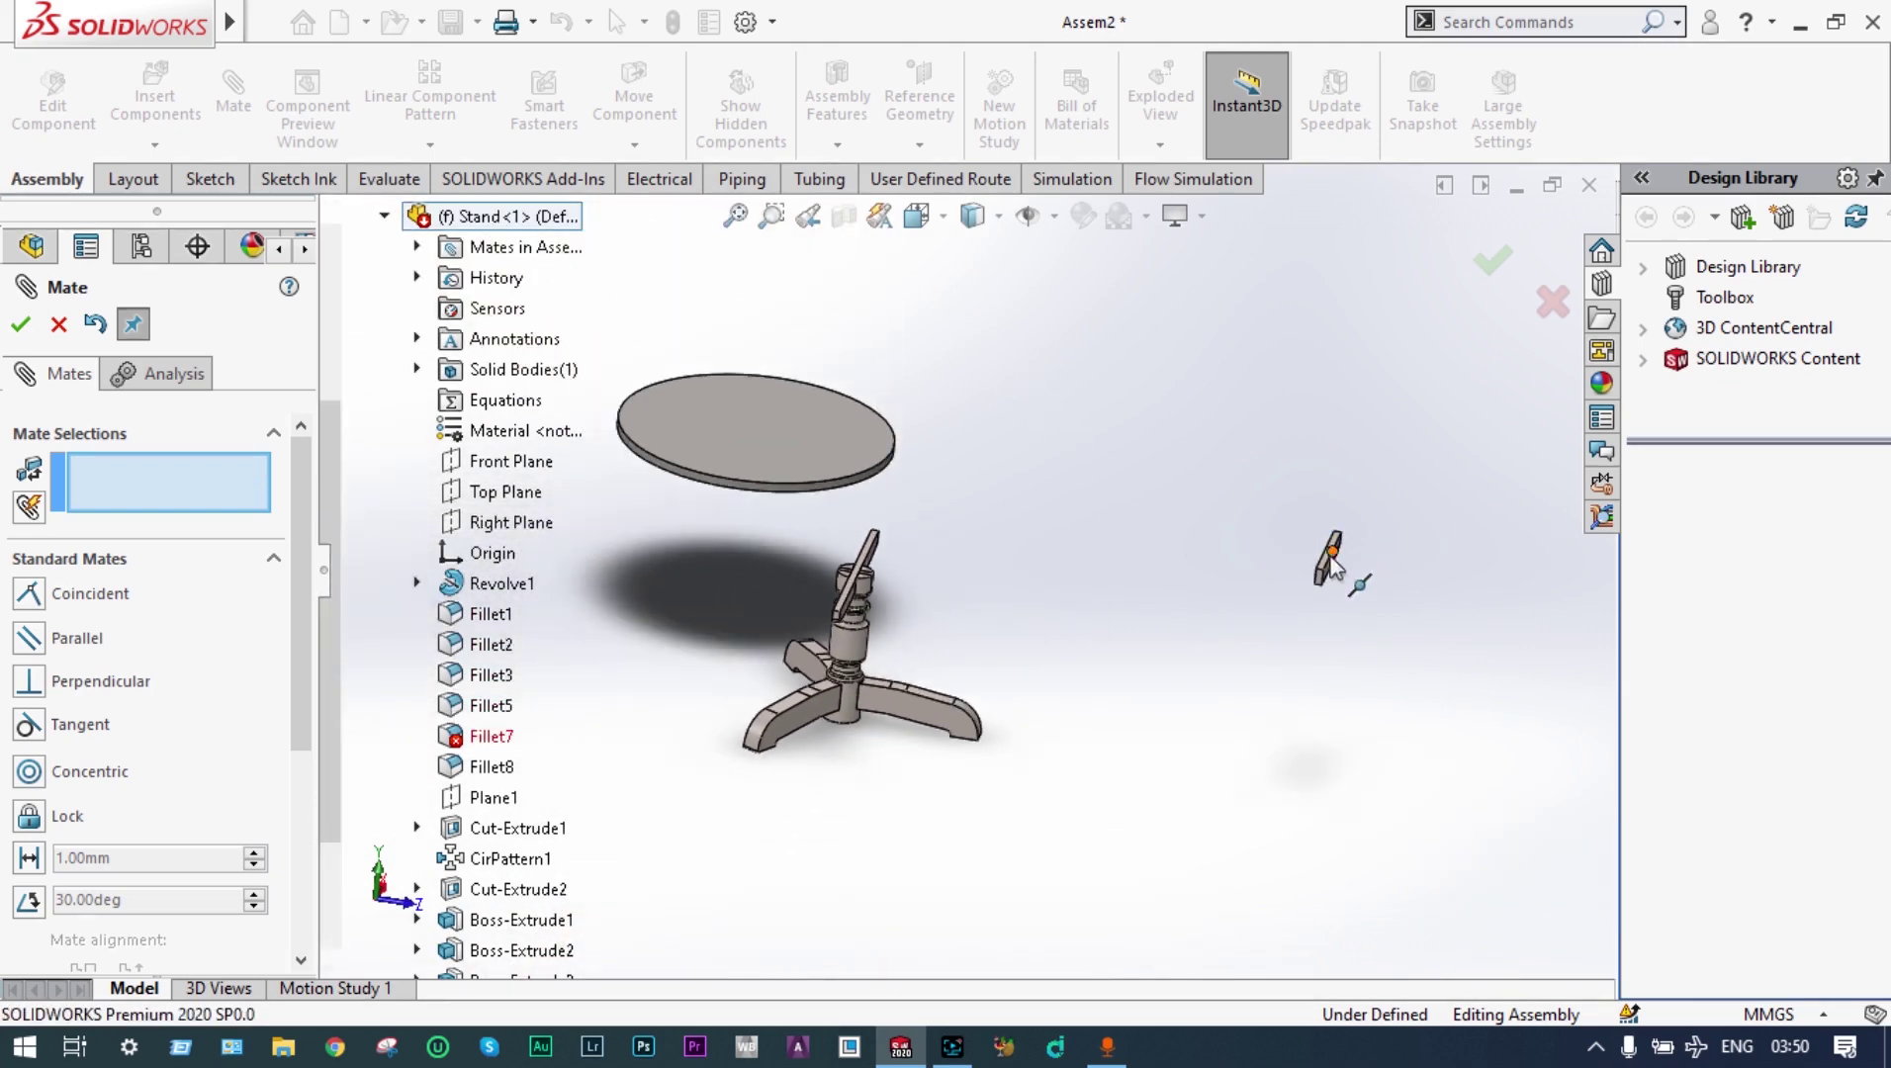
click(1488, 262)
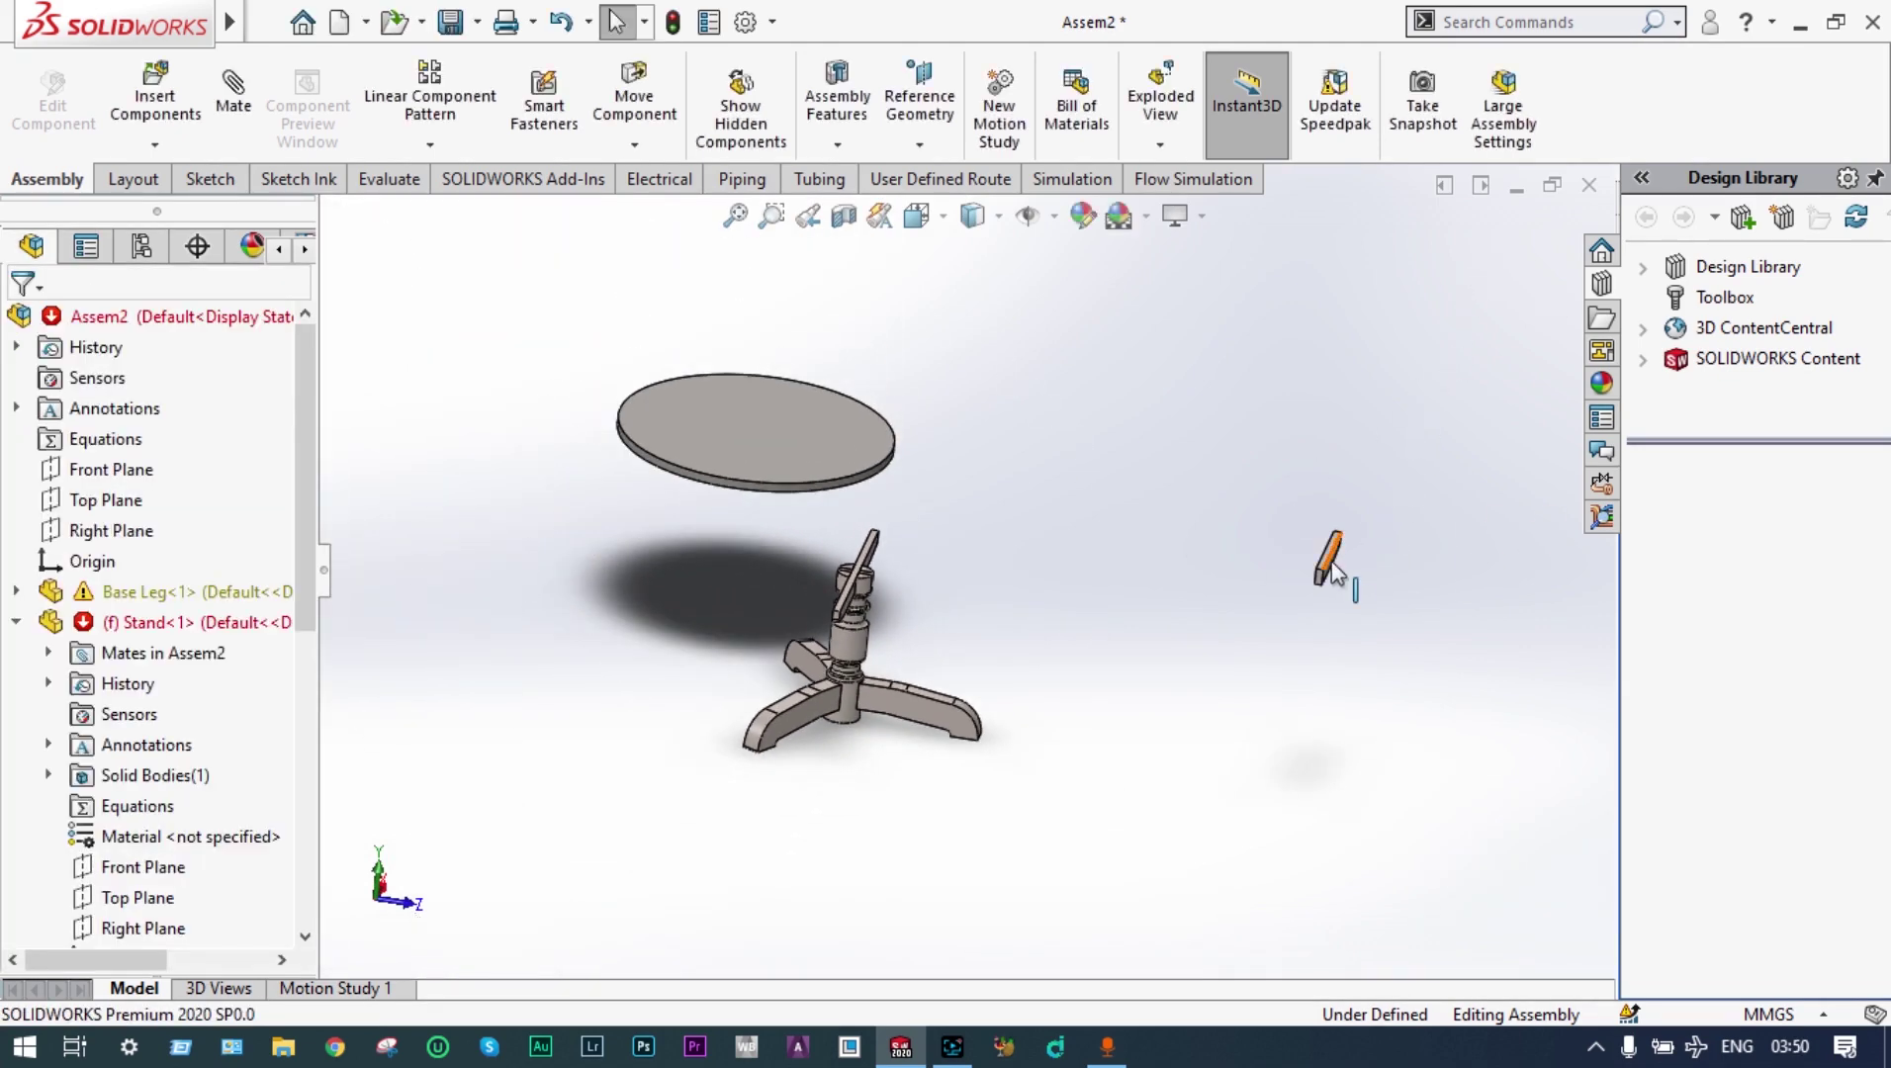
drag(1329, 561, 880, 577)
middle_drag(1159, 520, 1236, 529)
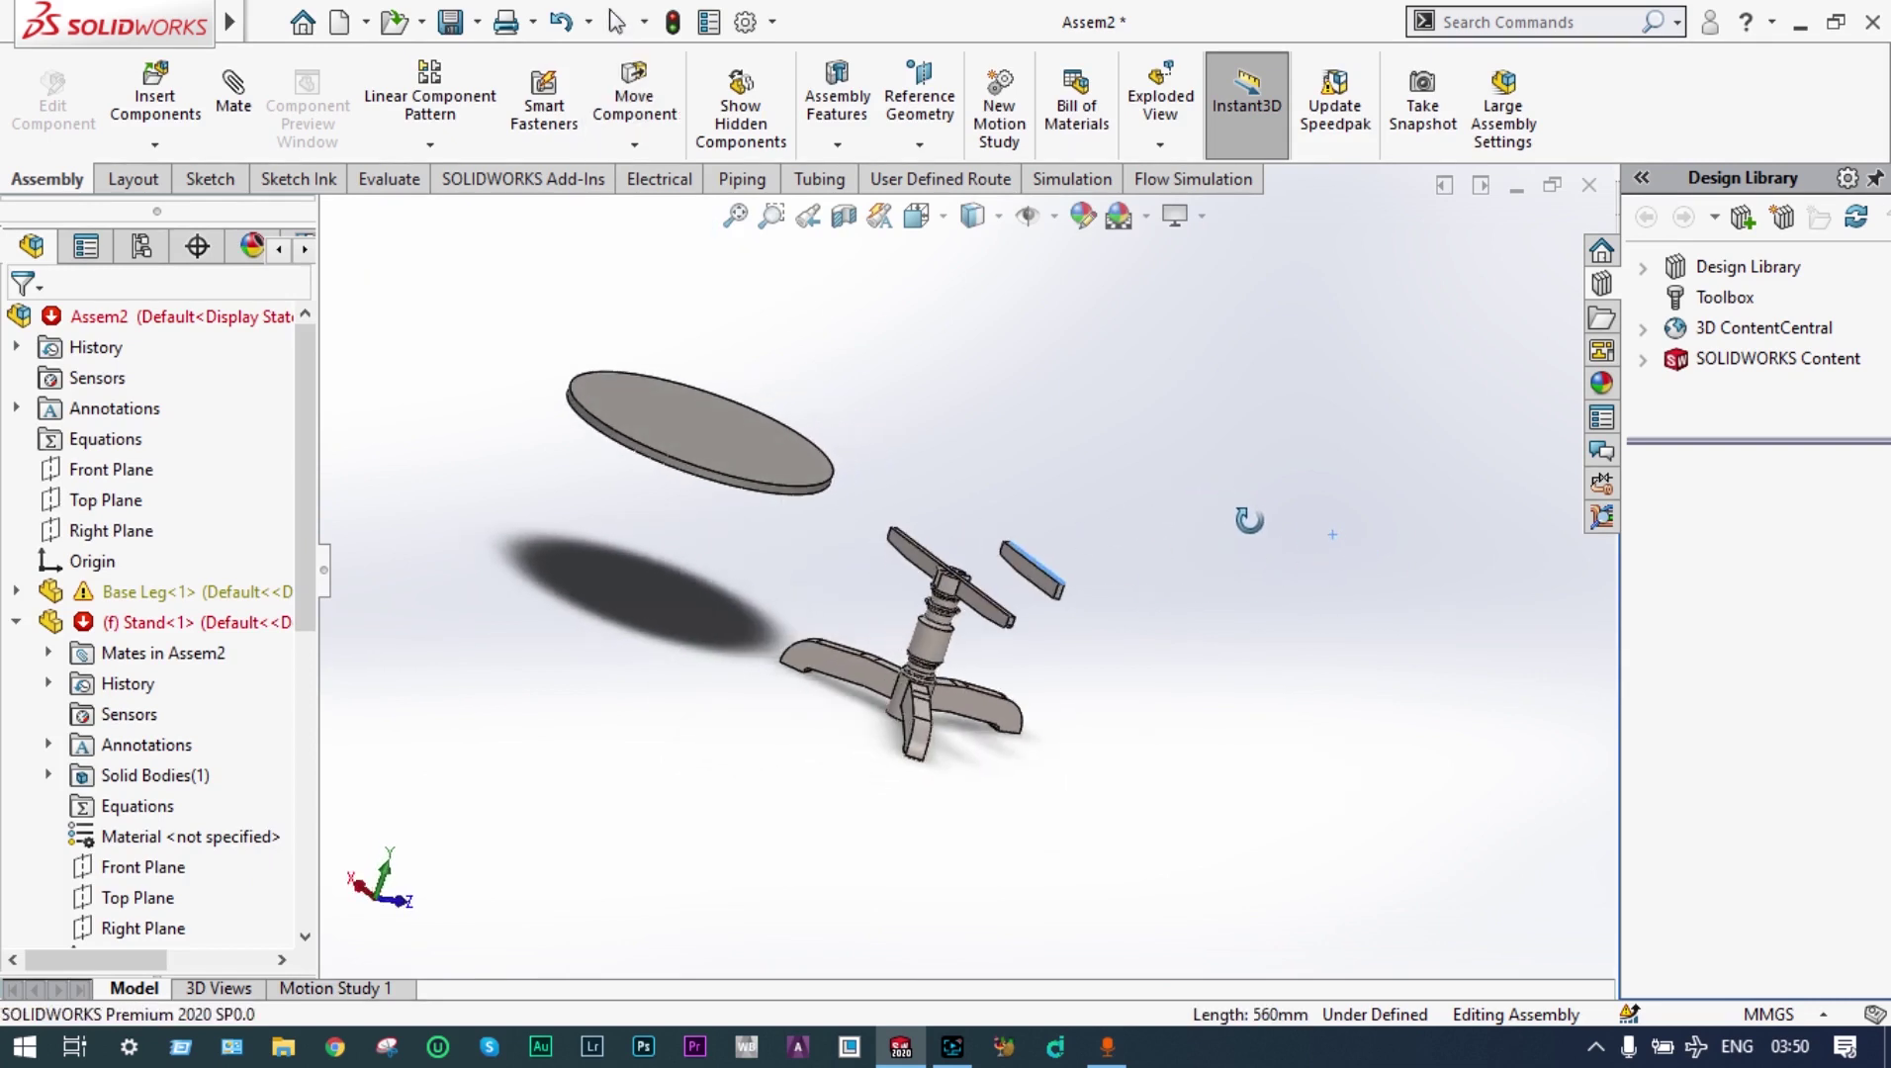
click(771, 215)
drag(1250, 524, 846, 608)
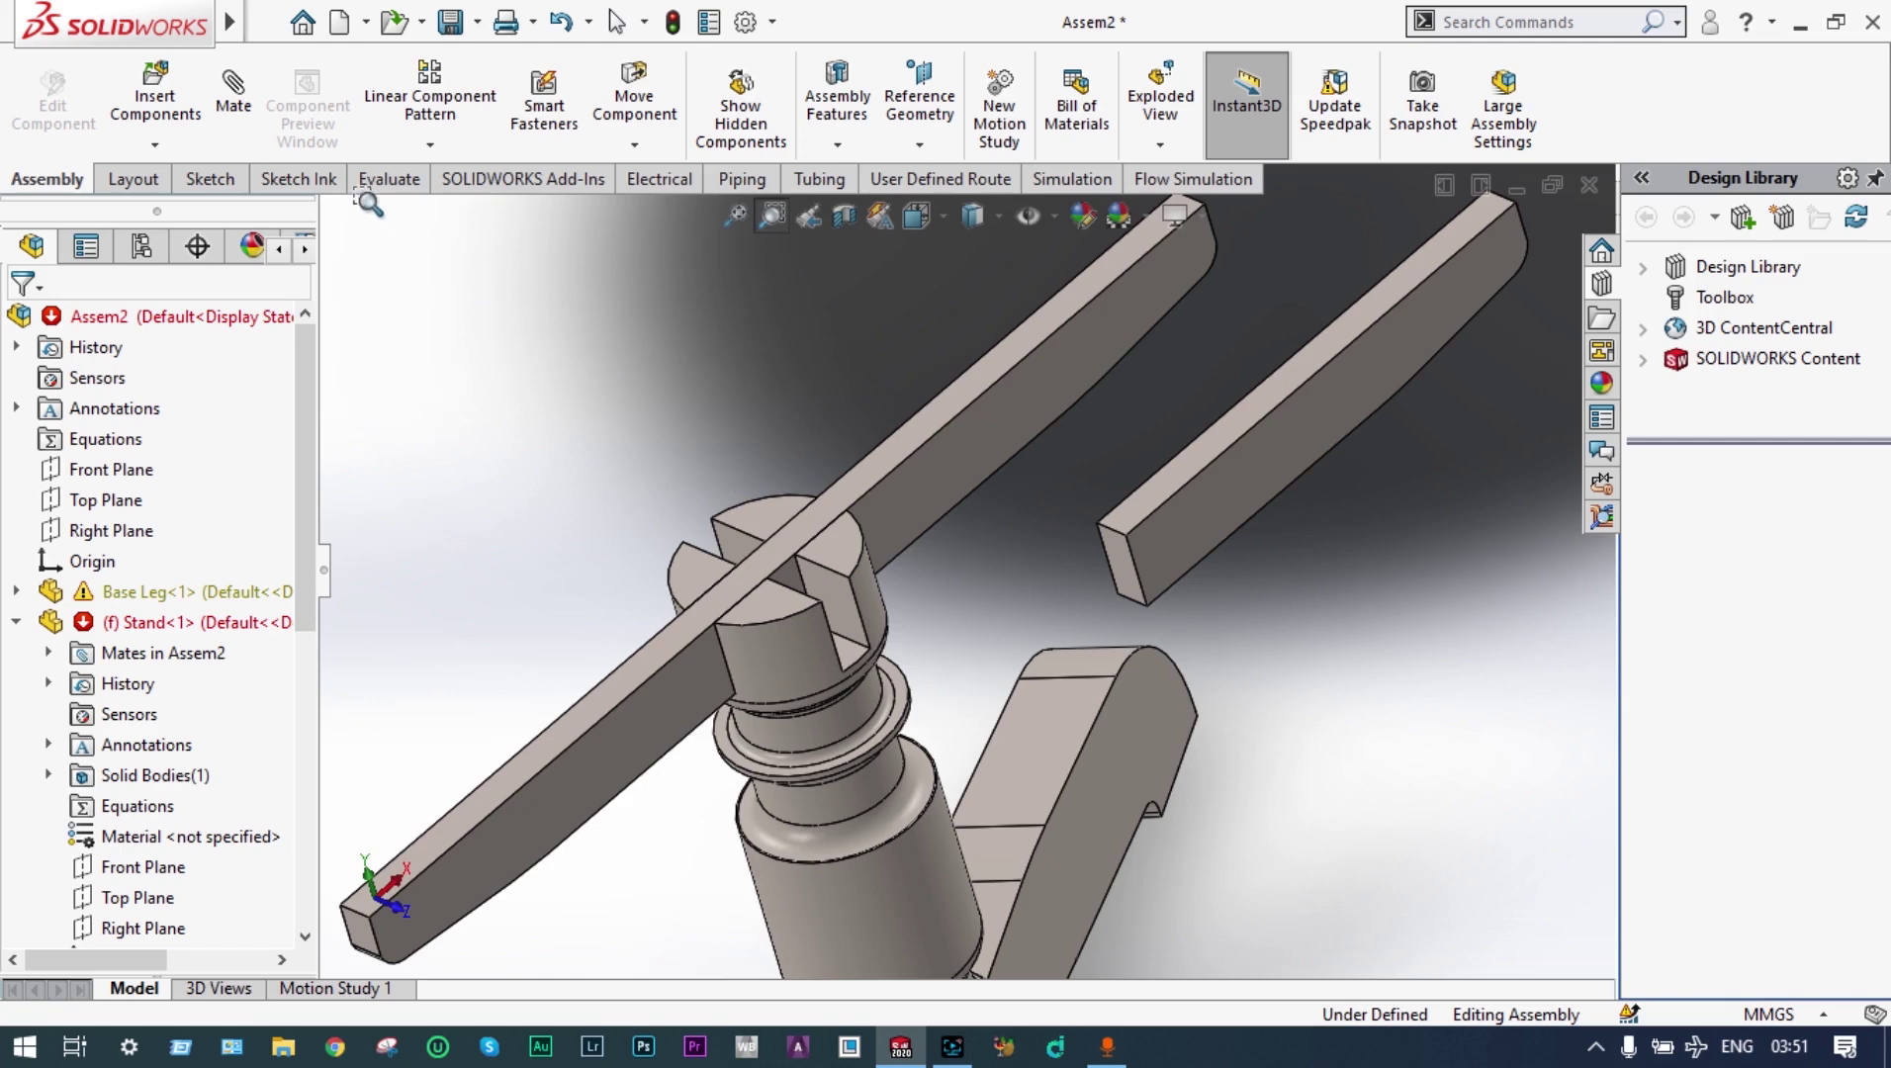
Mate Top Support2's long side face coincident with a wall of the Stand's open slot, and move the support clear of the head
click(234, 90)
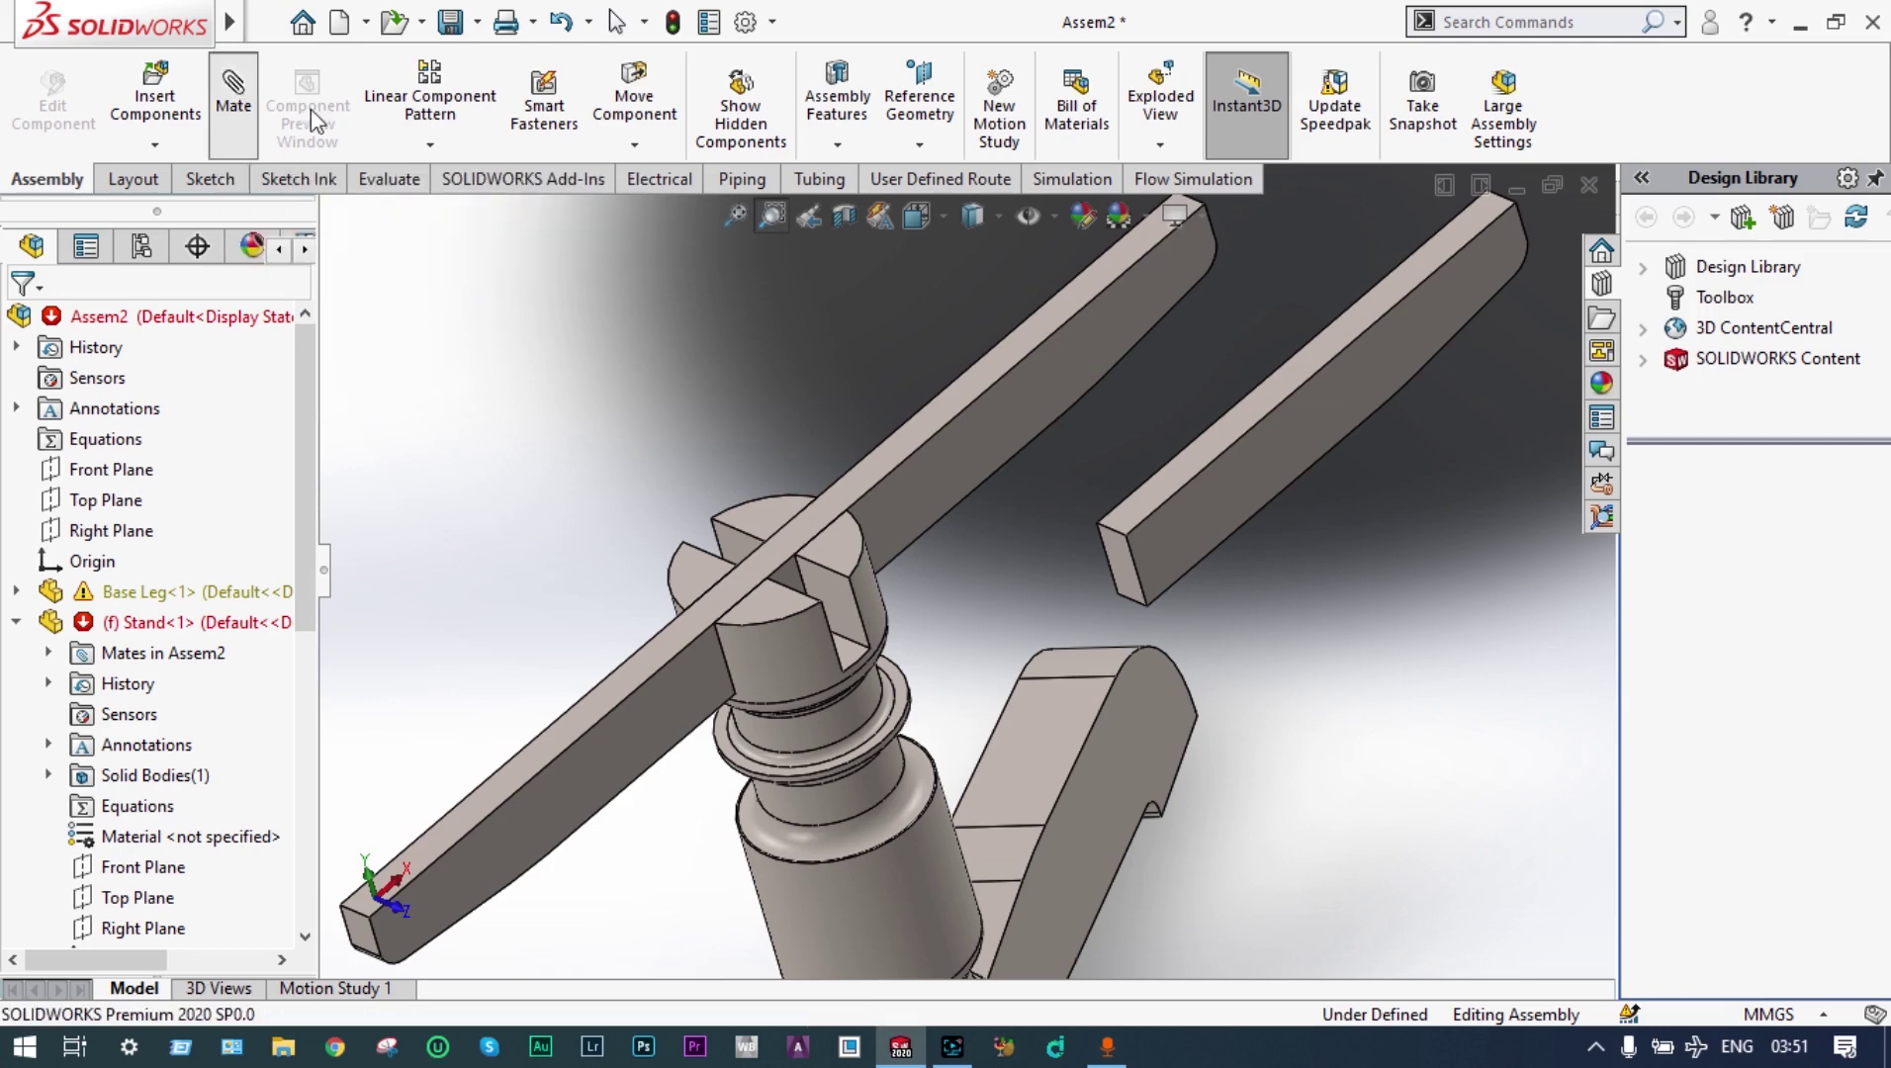
click(1187, 535)
middle_drag(1188, 535, 1317, 688)
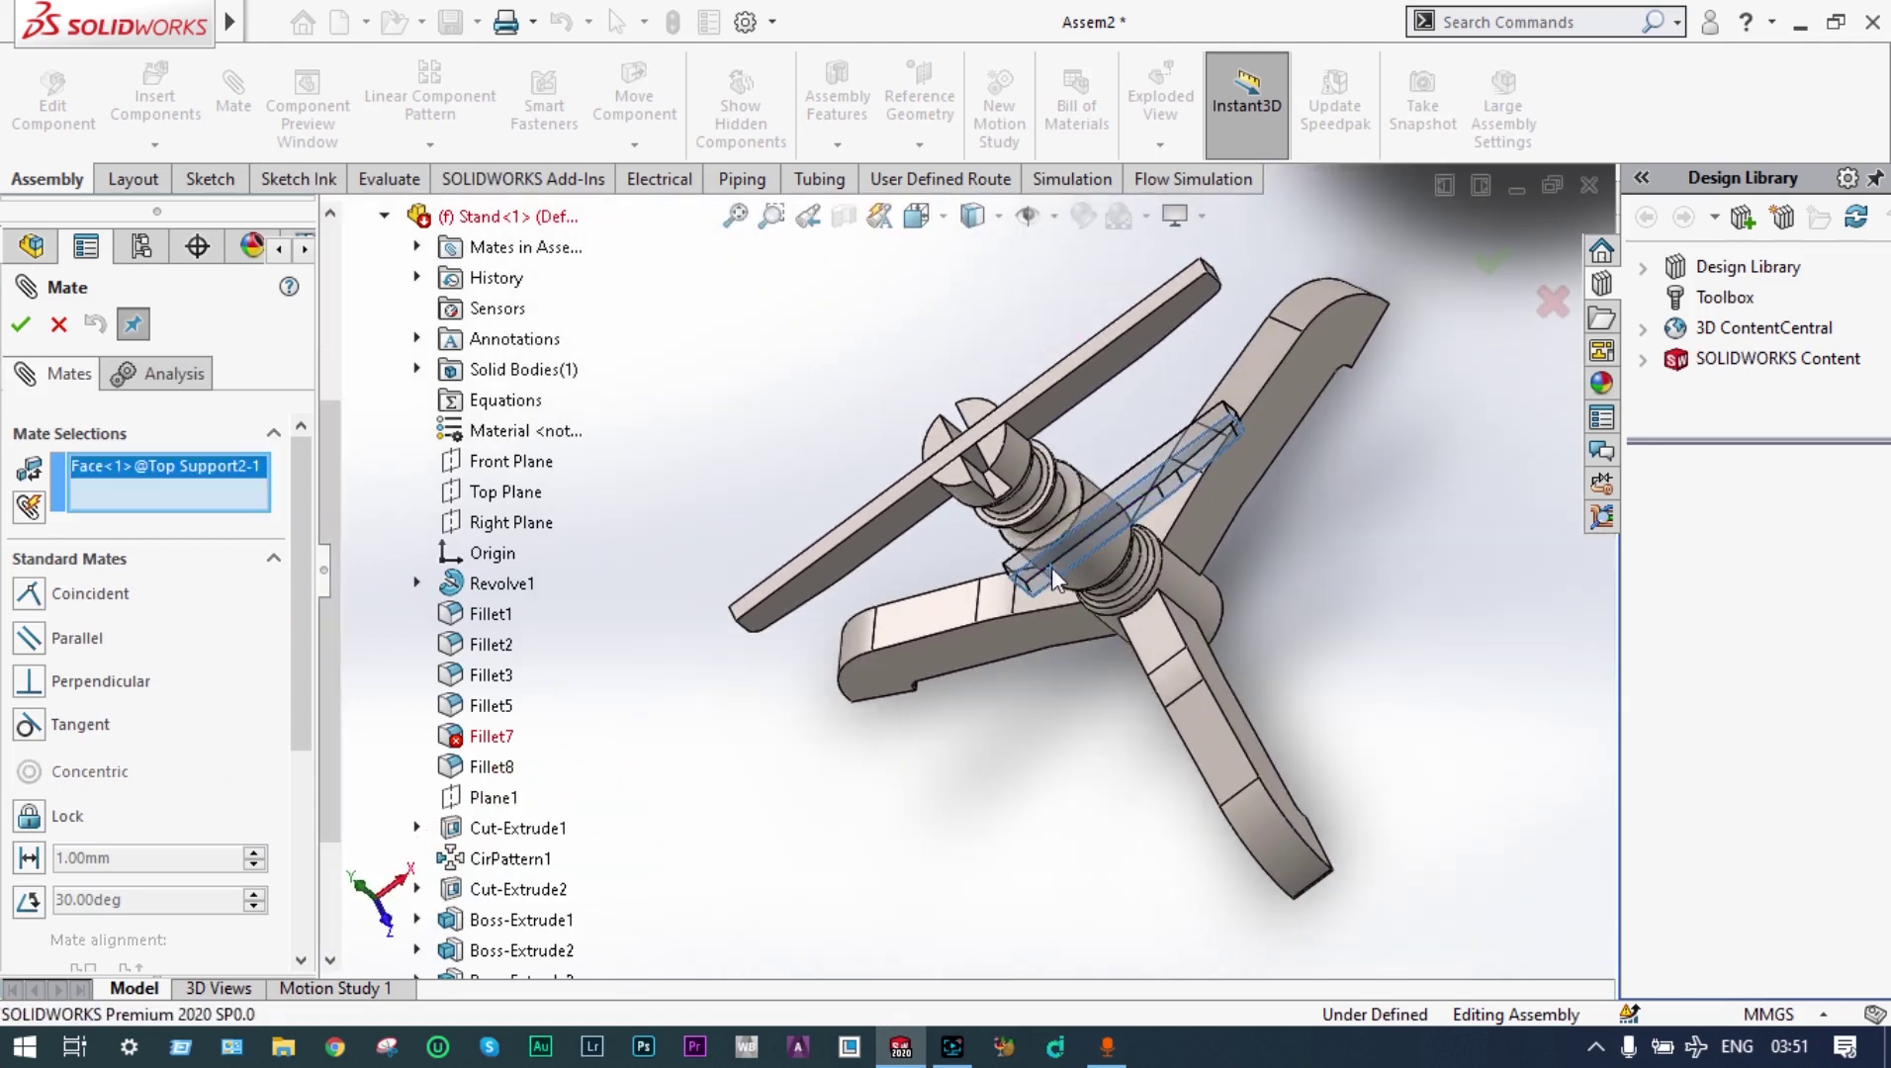
click(992, 487)
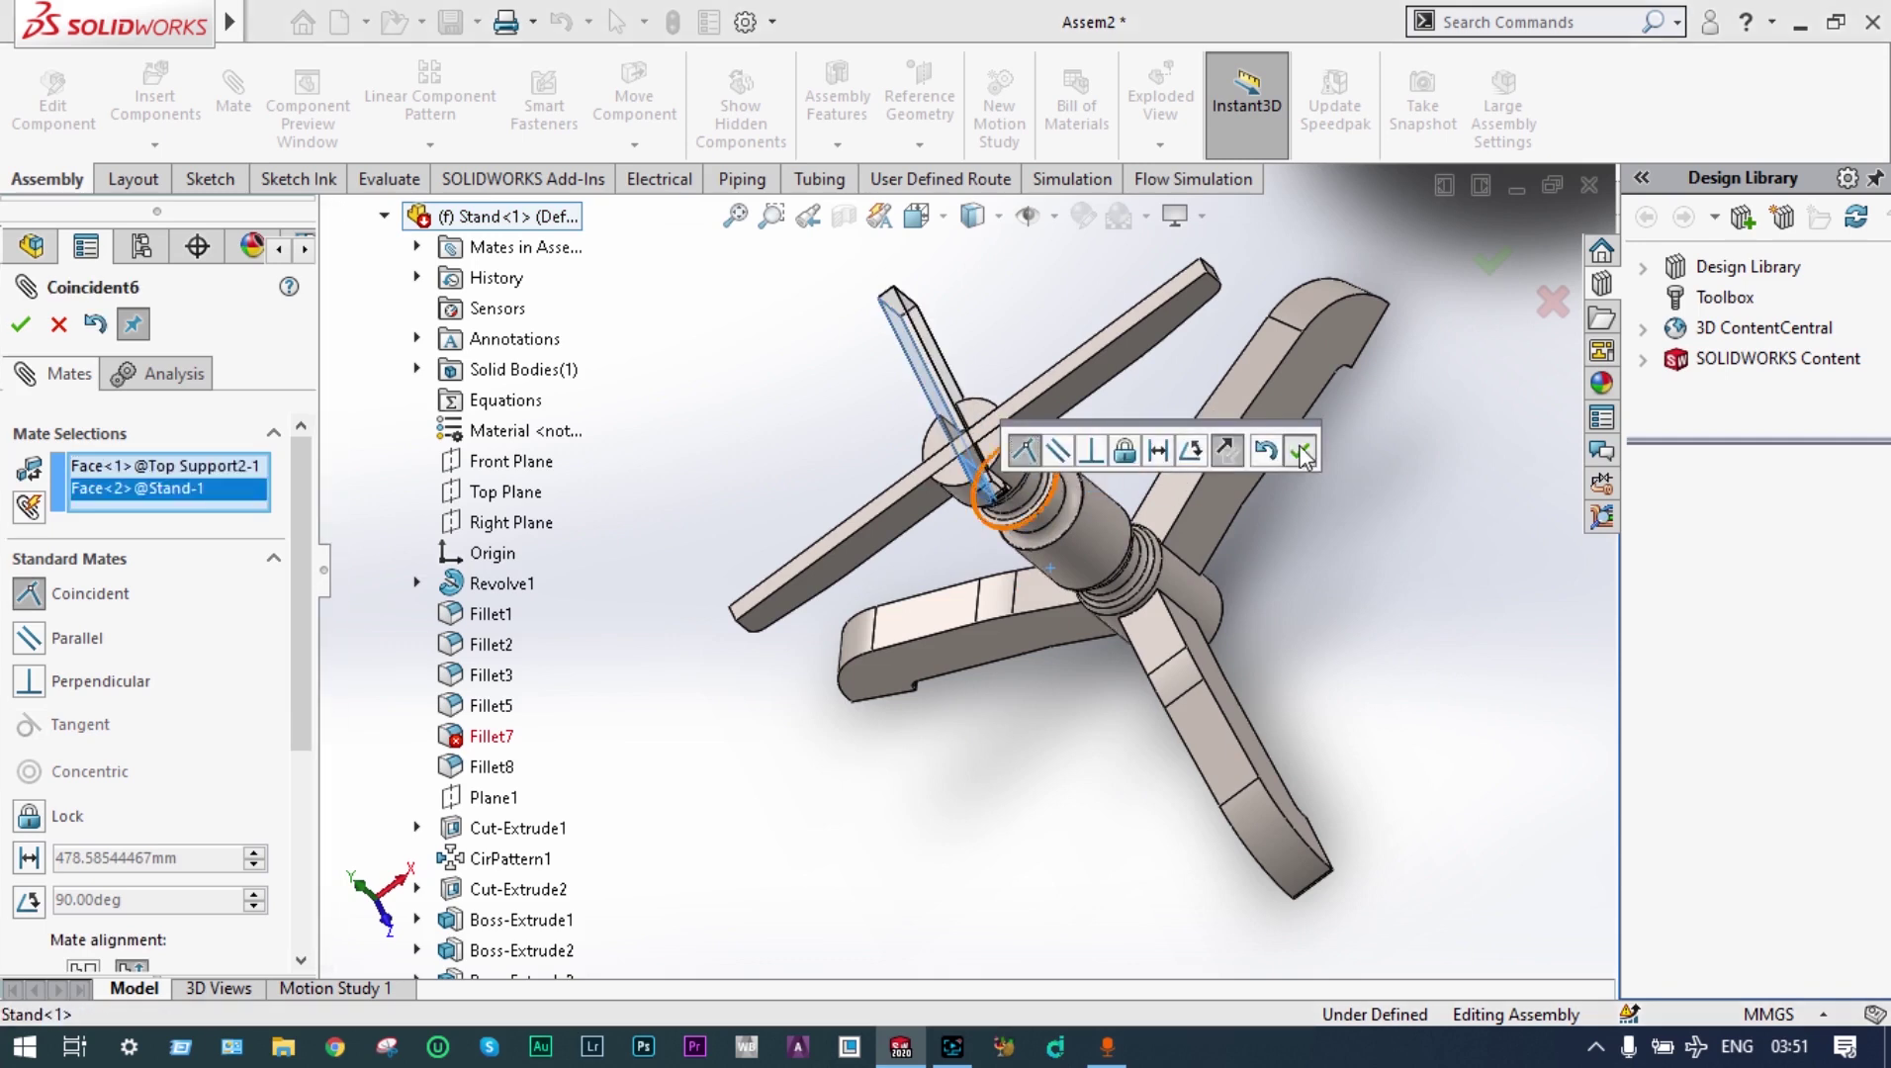
click(1300, 450)
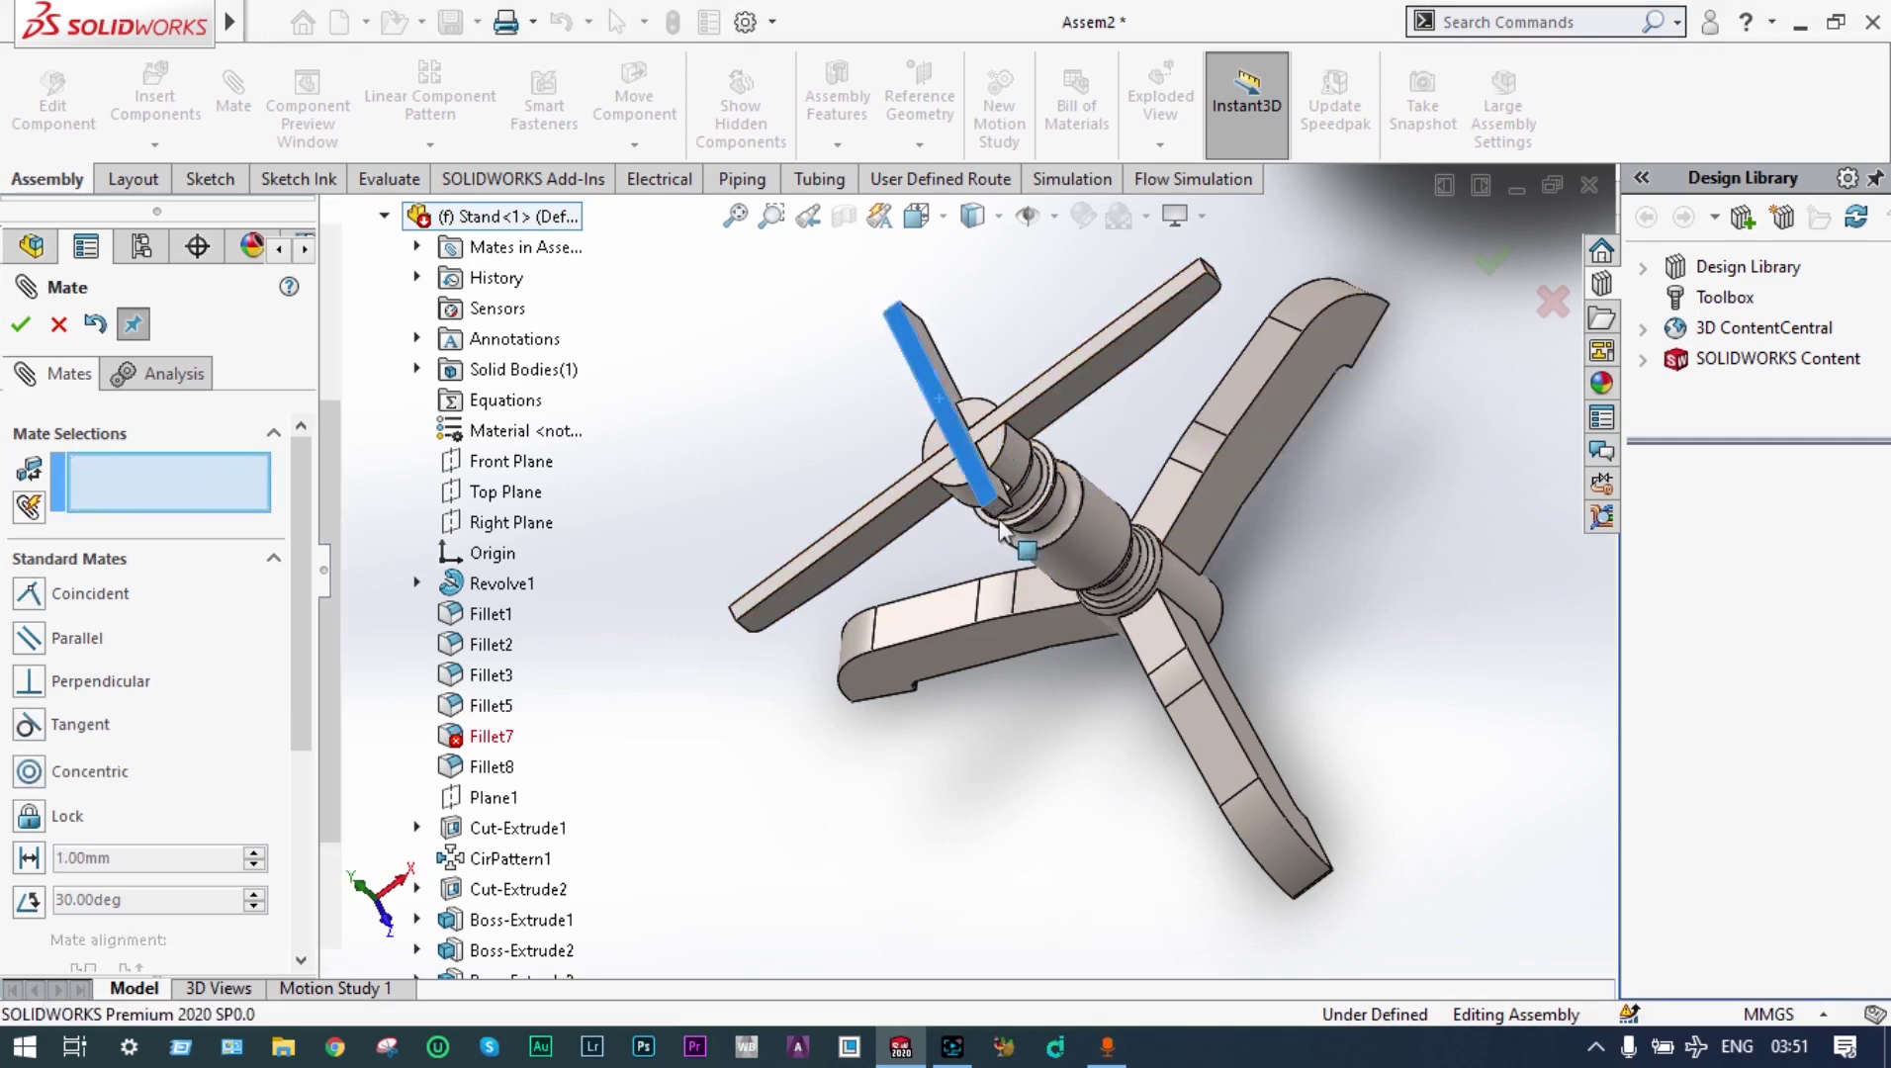
drag(1001, 529, 1152, 848)
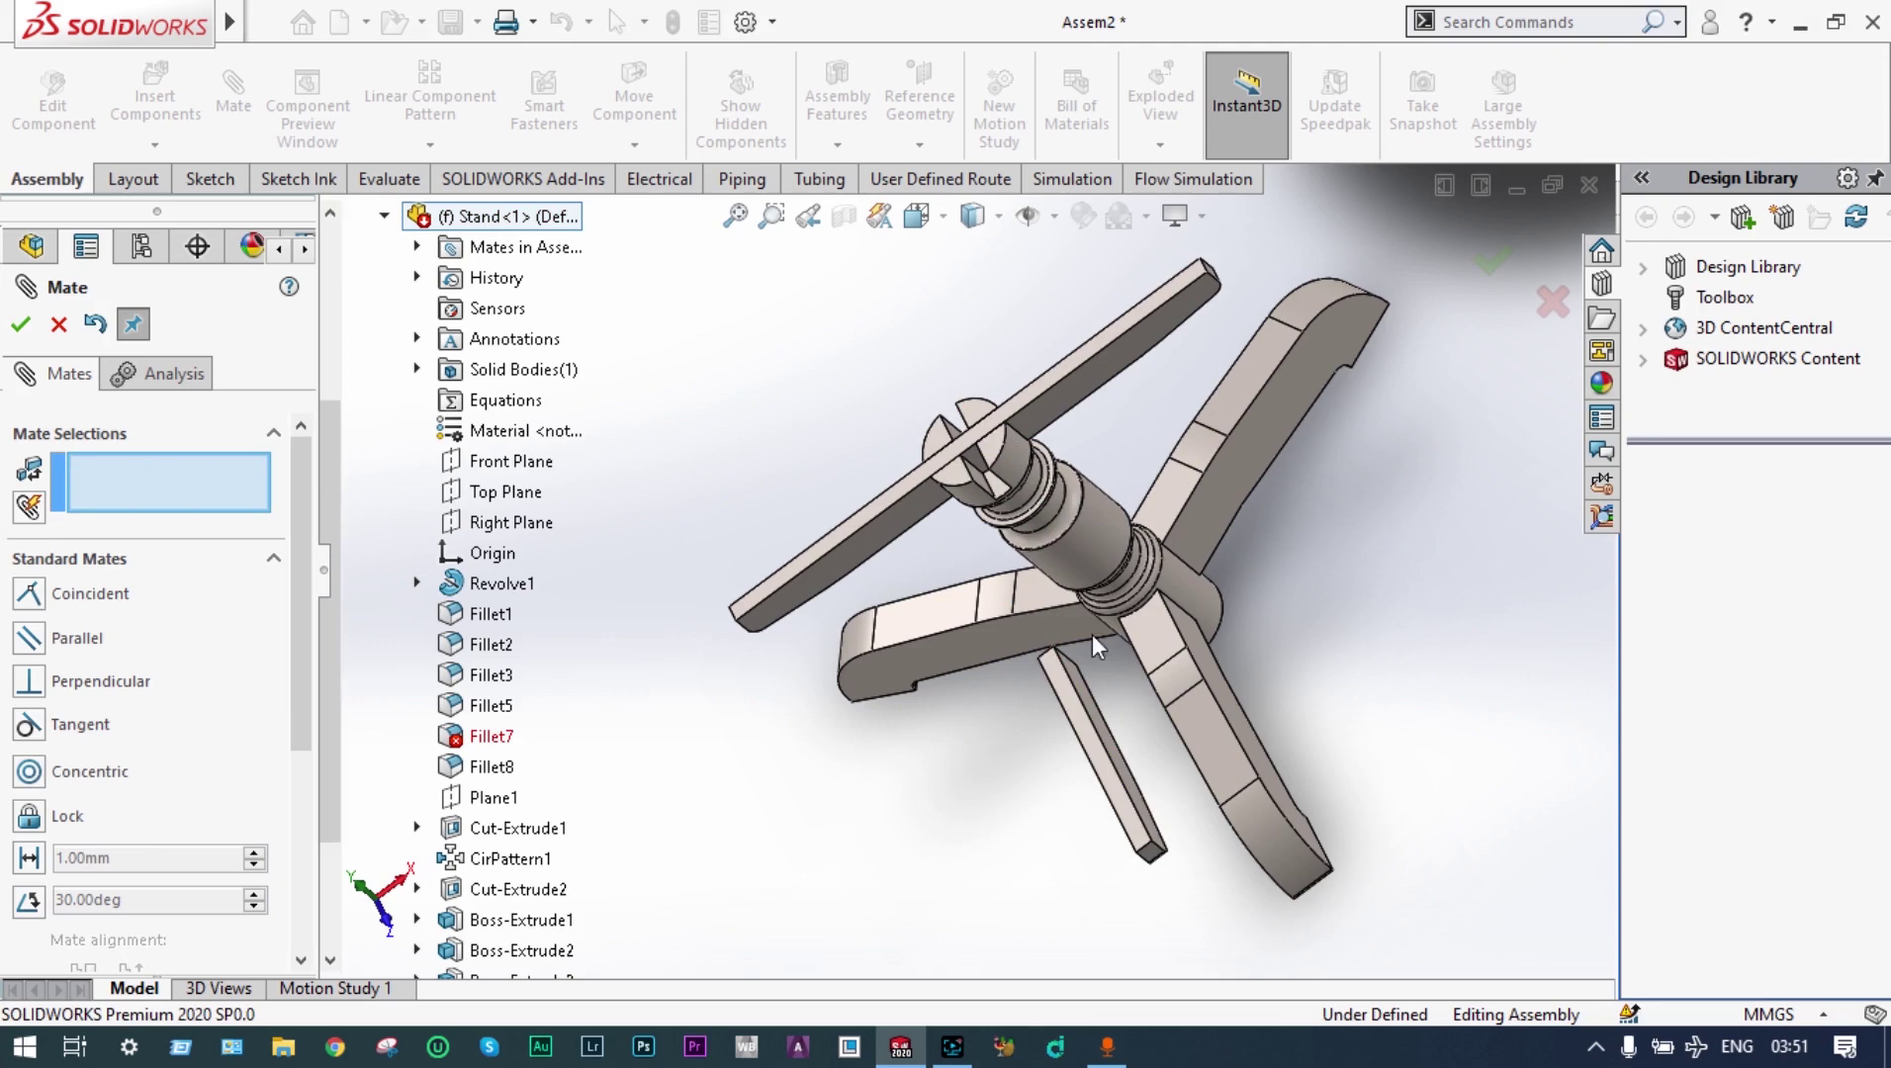
Mate Top Support2's flat underside coincident with the floor face of the Stand's head slot
click(996, 486)
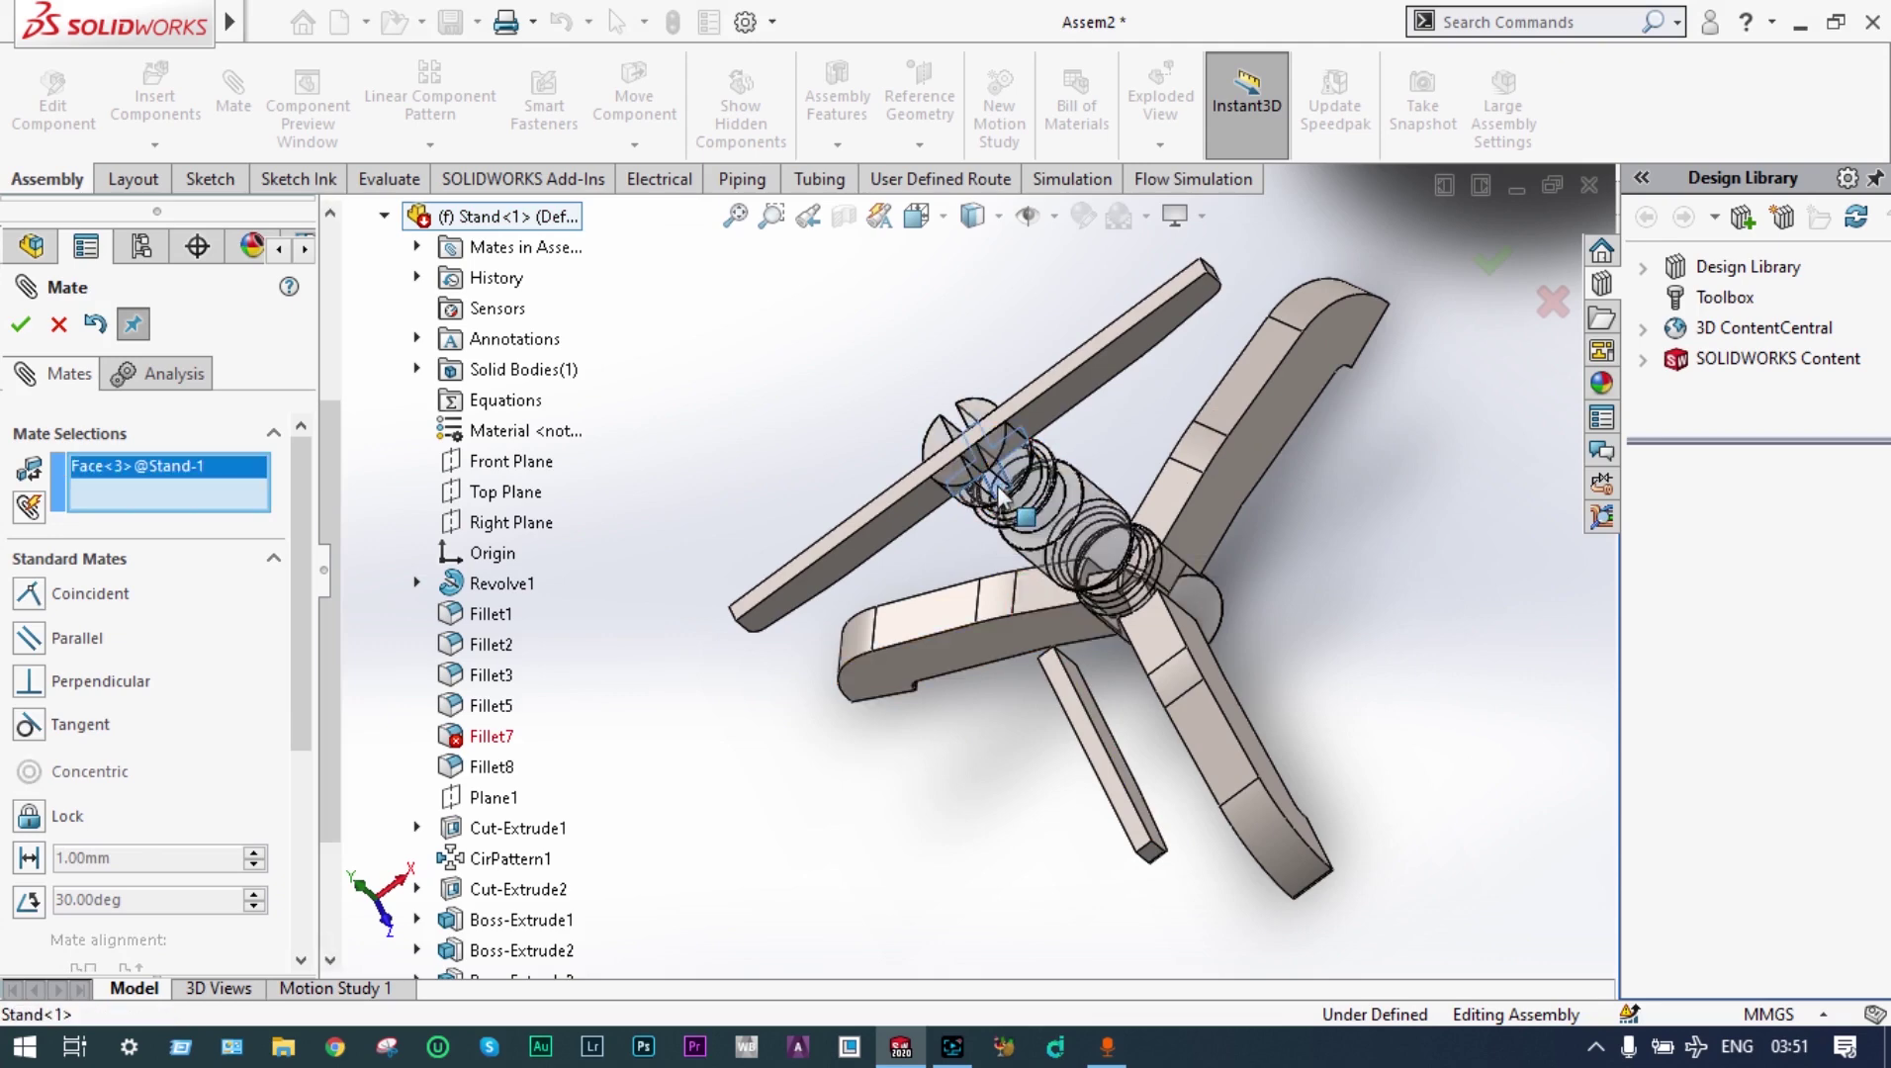
middle_drag(1335, 489, 1122, 427)
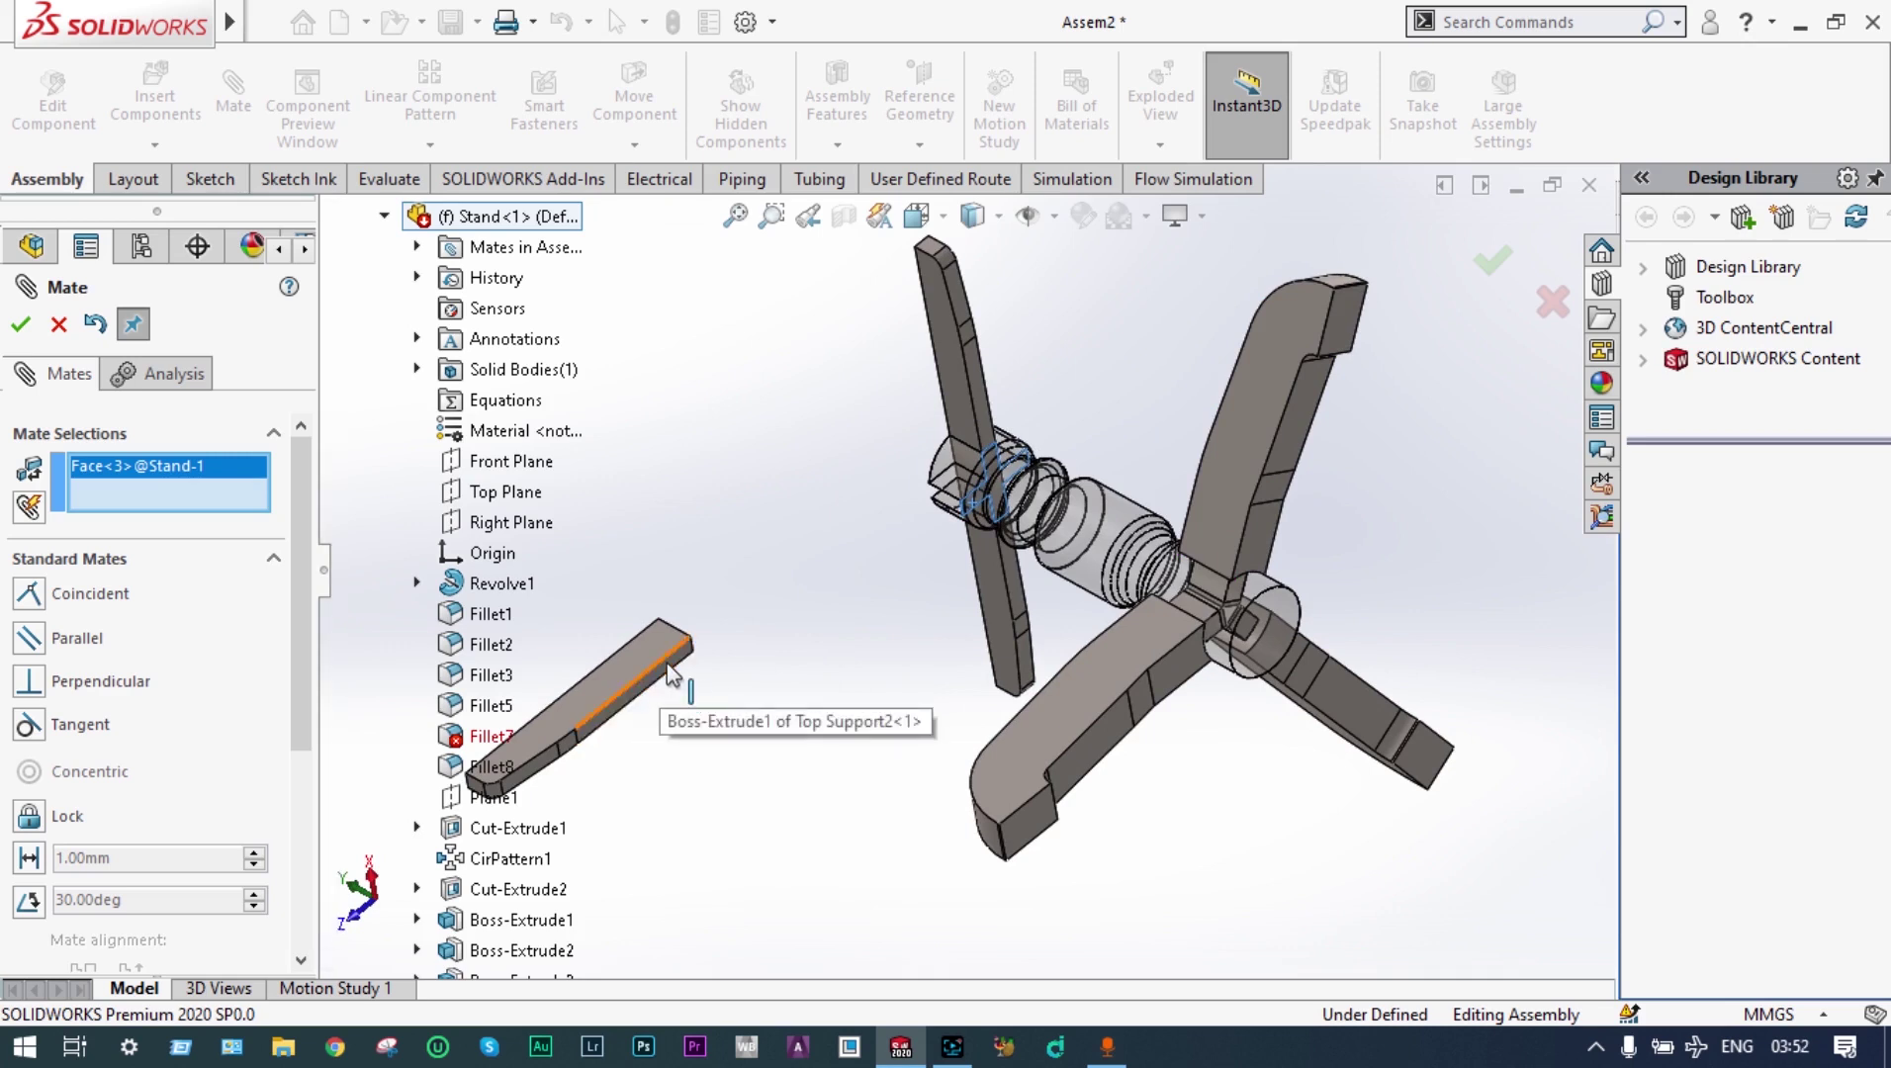
click(666, 666)
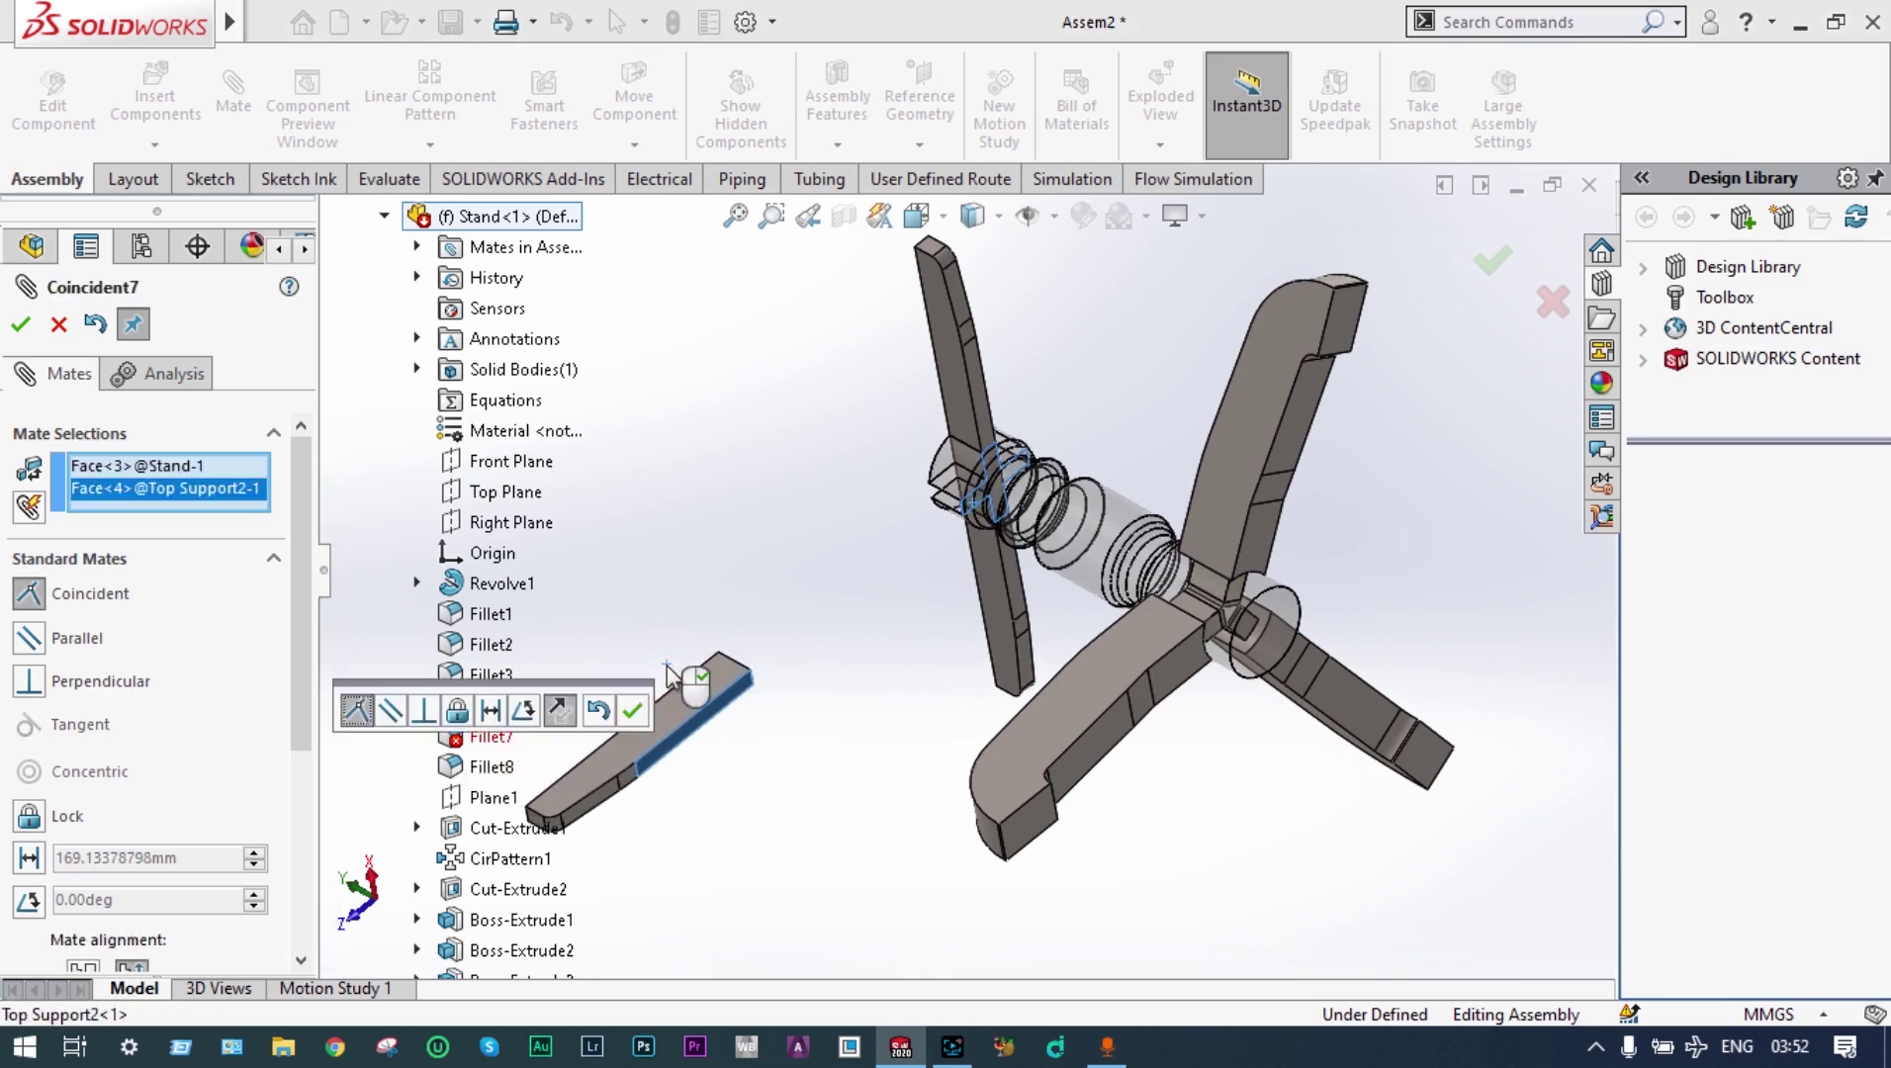
click(634, 710)
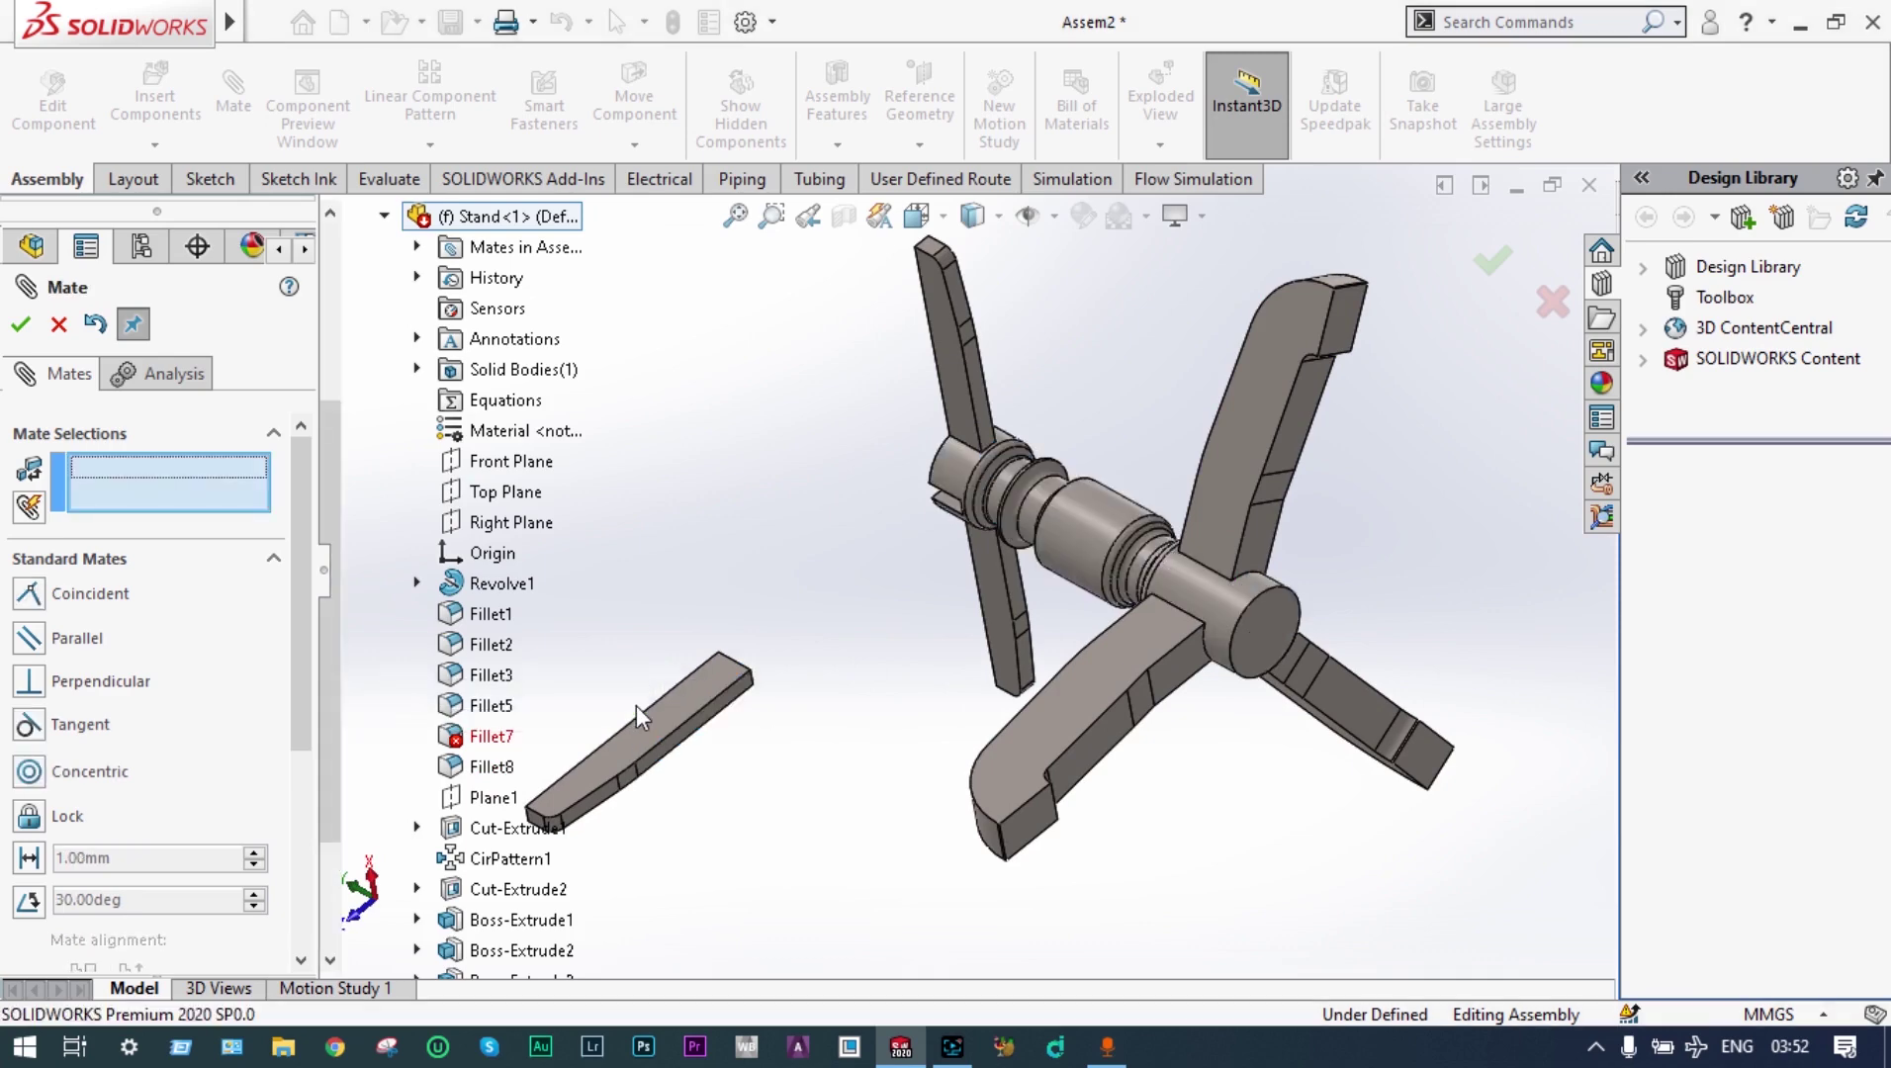
Mate Top Support2's inner end face coincident with the side face of the Top Support in the Stand's head
middle_drag(635, 705, 944, 509)
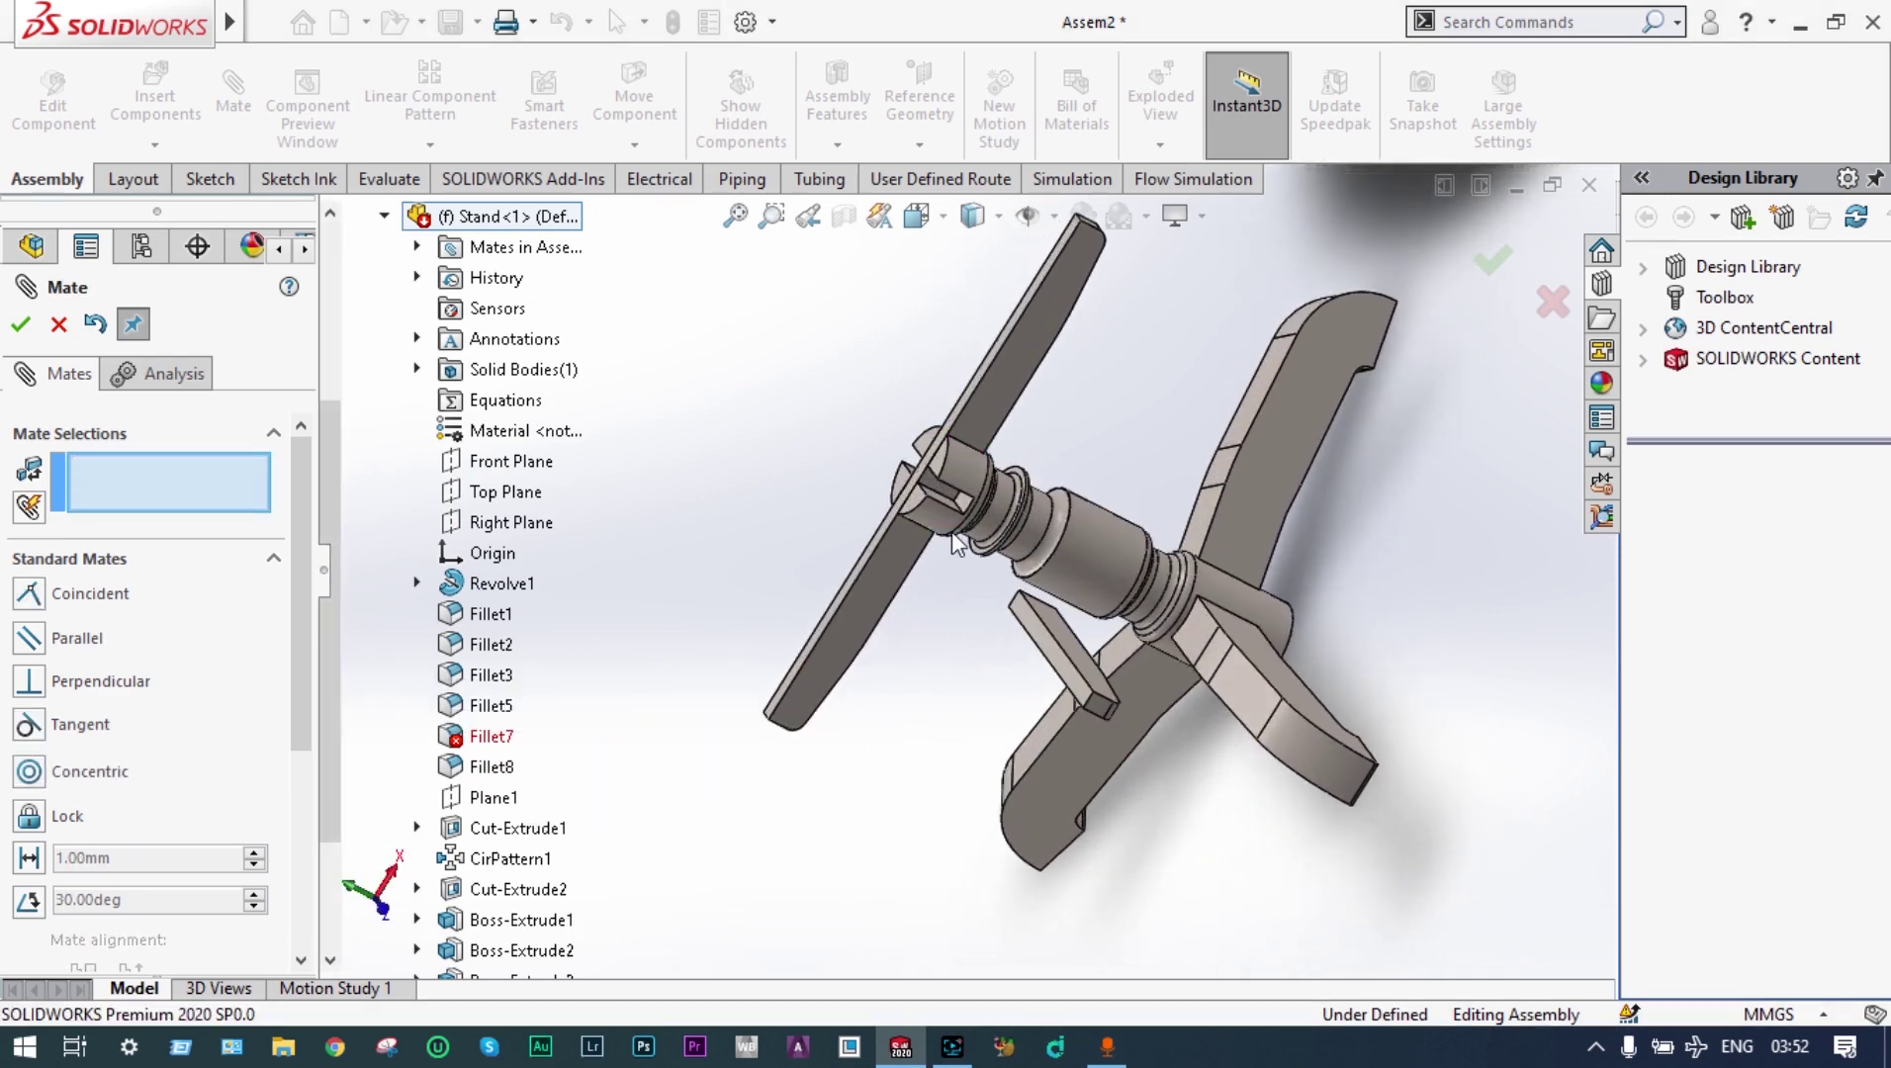
click(935, 484)
mouse_move(982, 619)
middle_down()
mouse_move(1105, 603)
mouse_move(1198, 620)
mouse_move(1241, 663)
mouse_move(1082, 689)
mouse_move(978, 605)
middle_up()
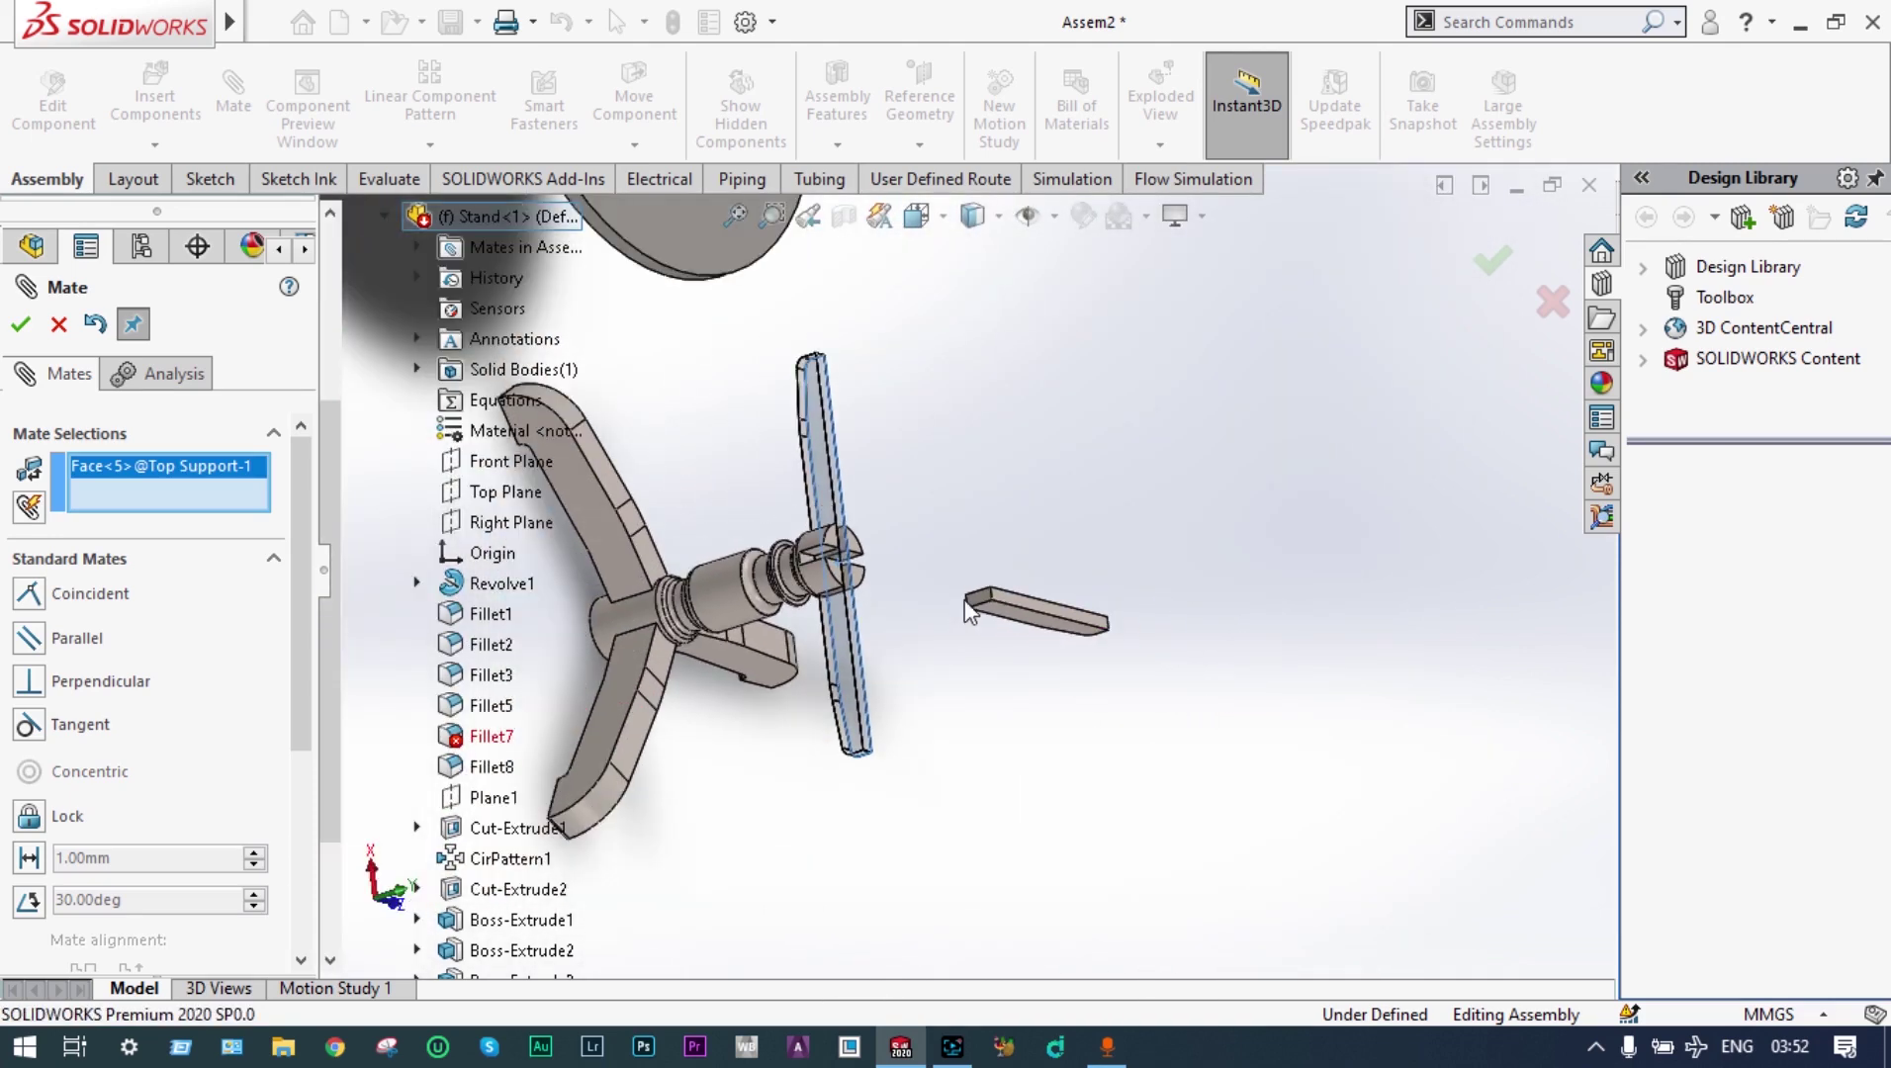
click(979, 597)
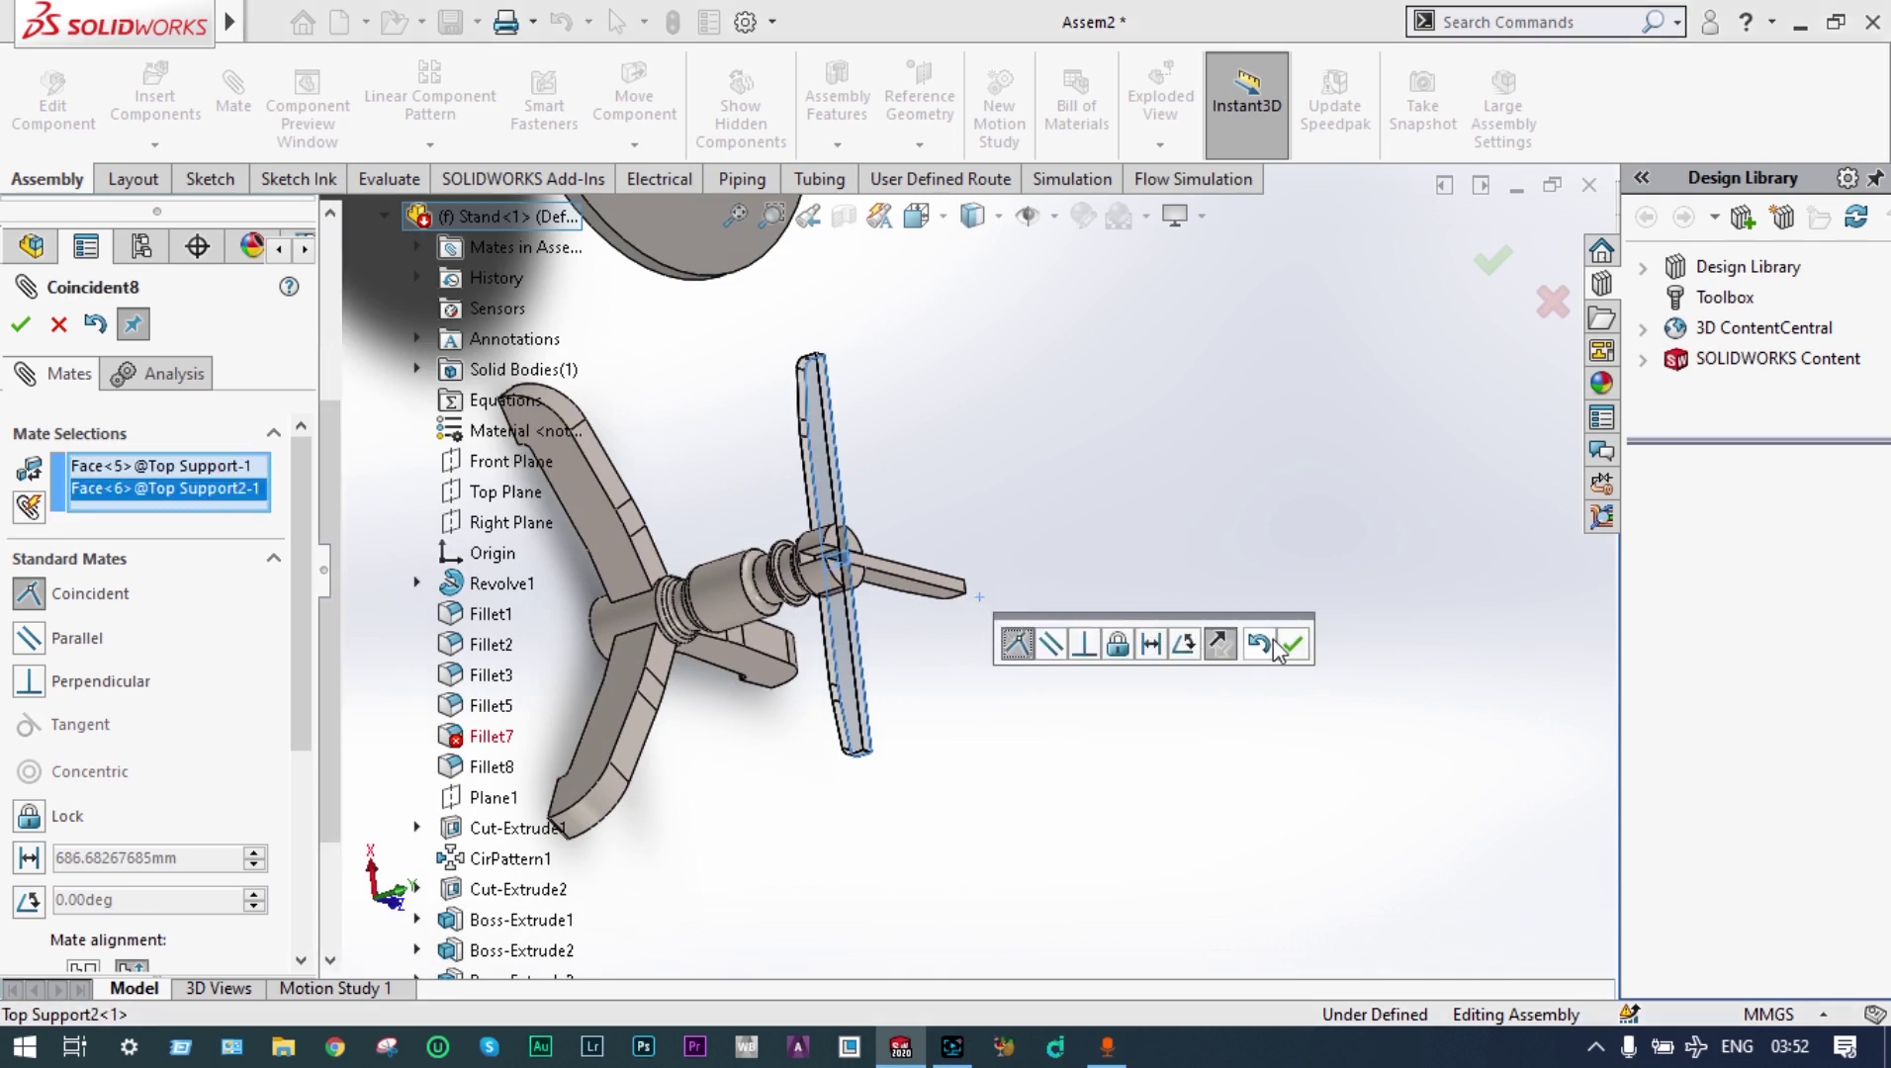
click(1291, 646)
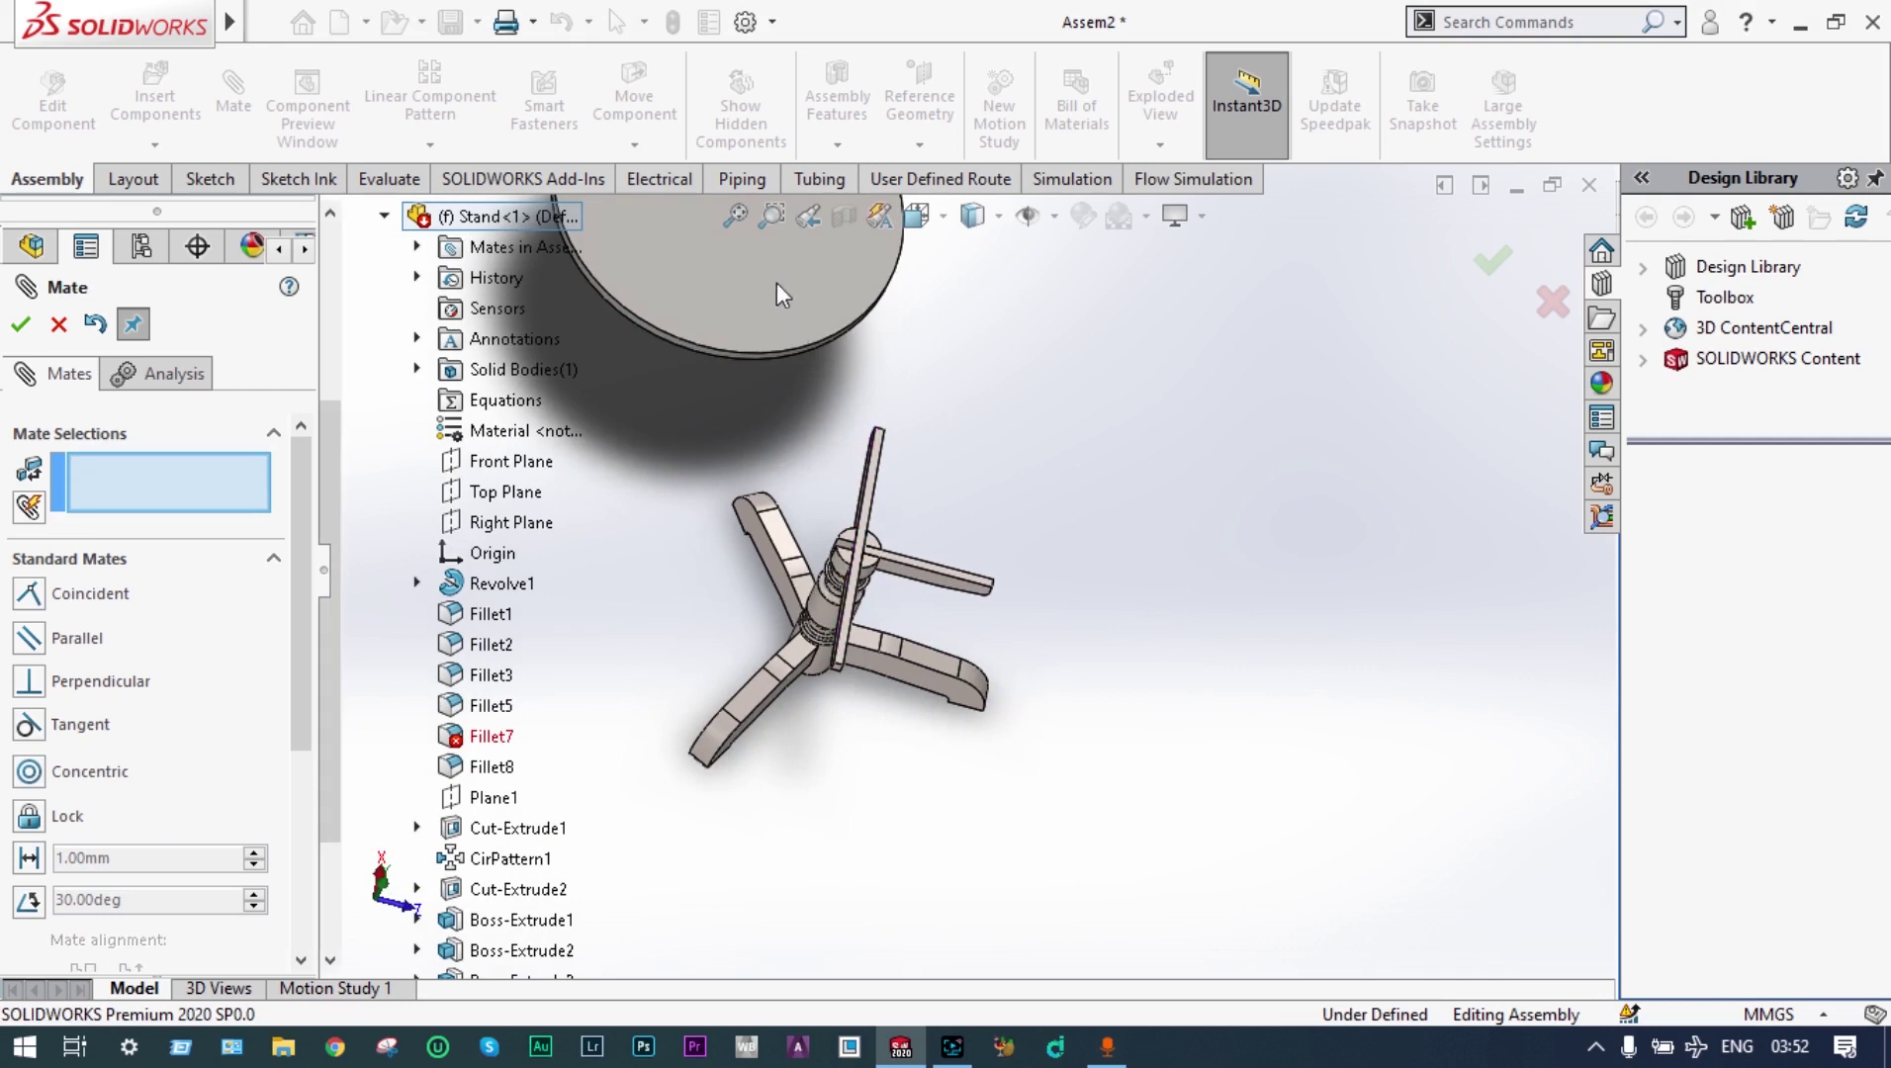
Finish the Mate command and move the Top Plate to the side, clear of the Stand and its supports
click(734, 215)
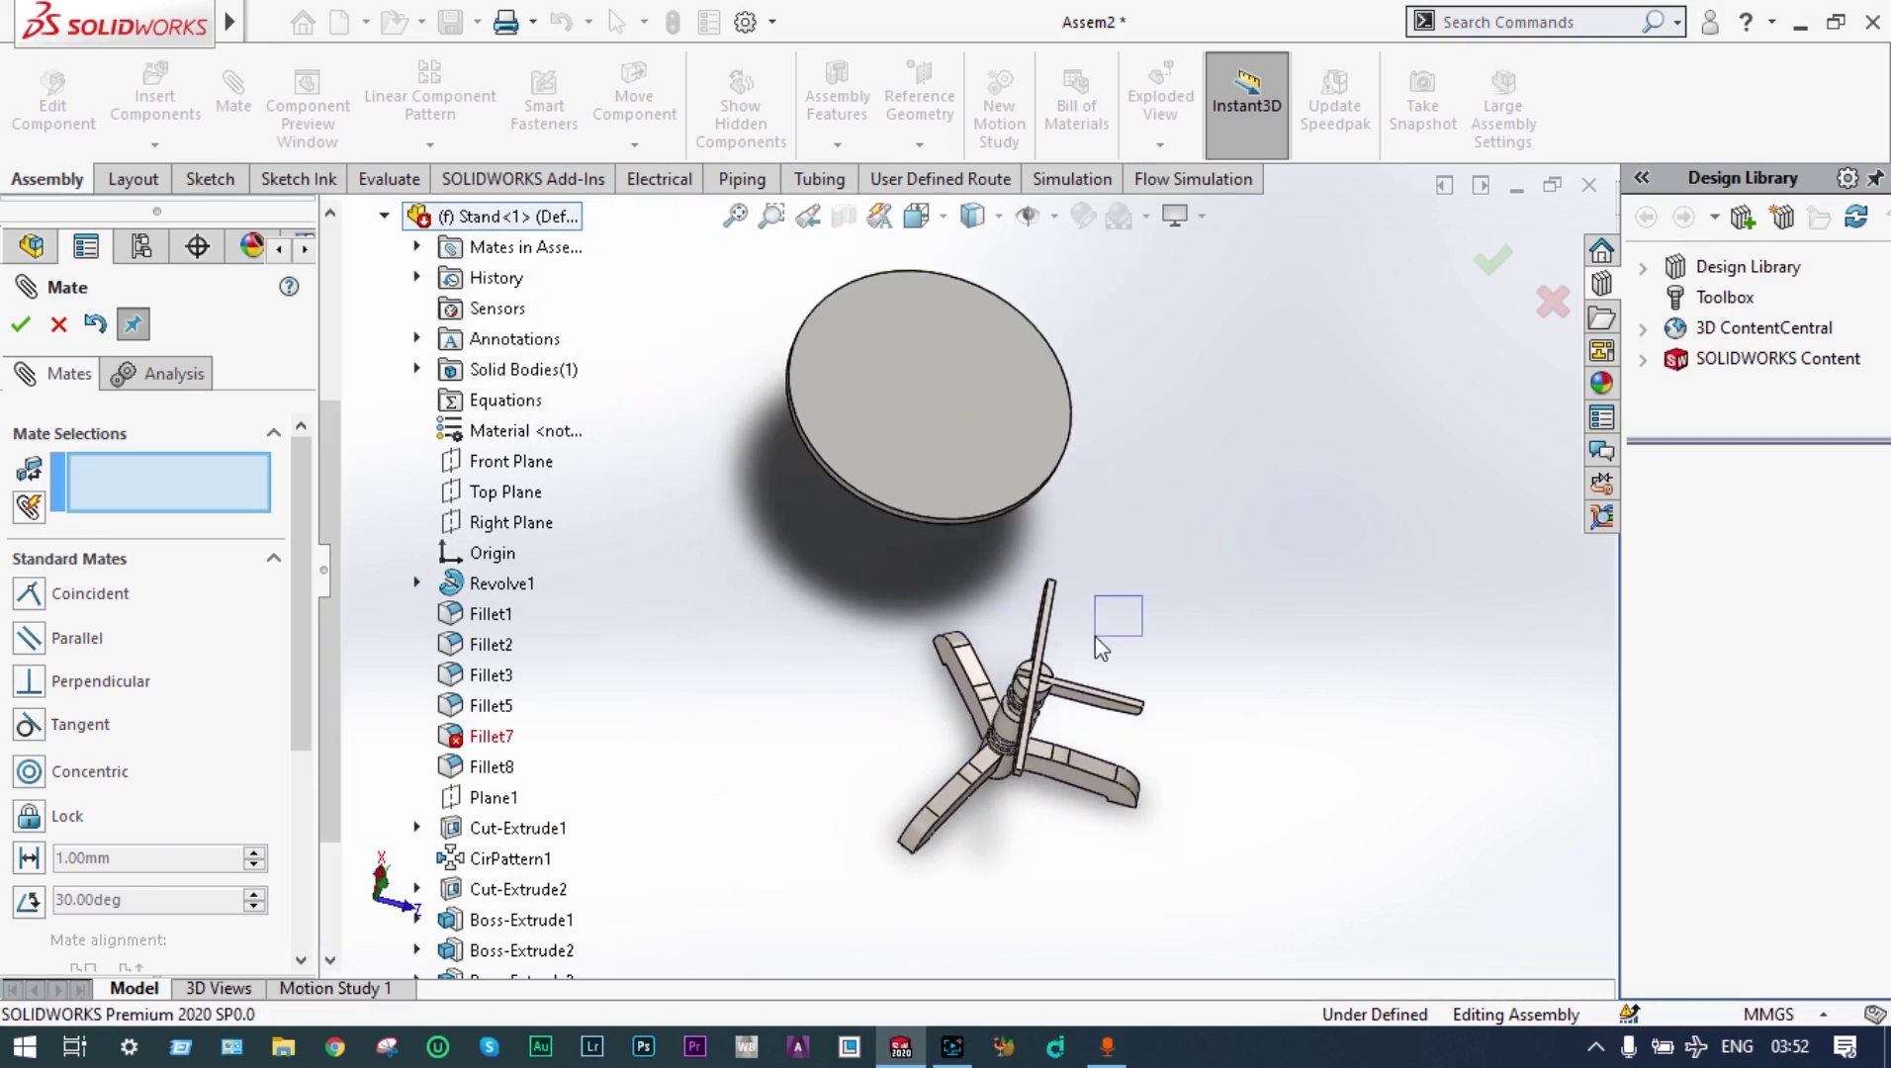
drag(1096, 637, 1191, 494)
click(773, 216)
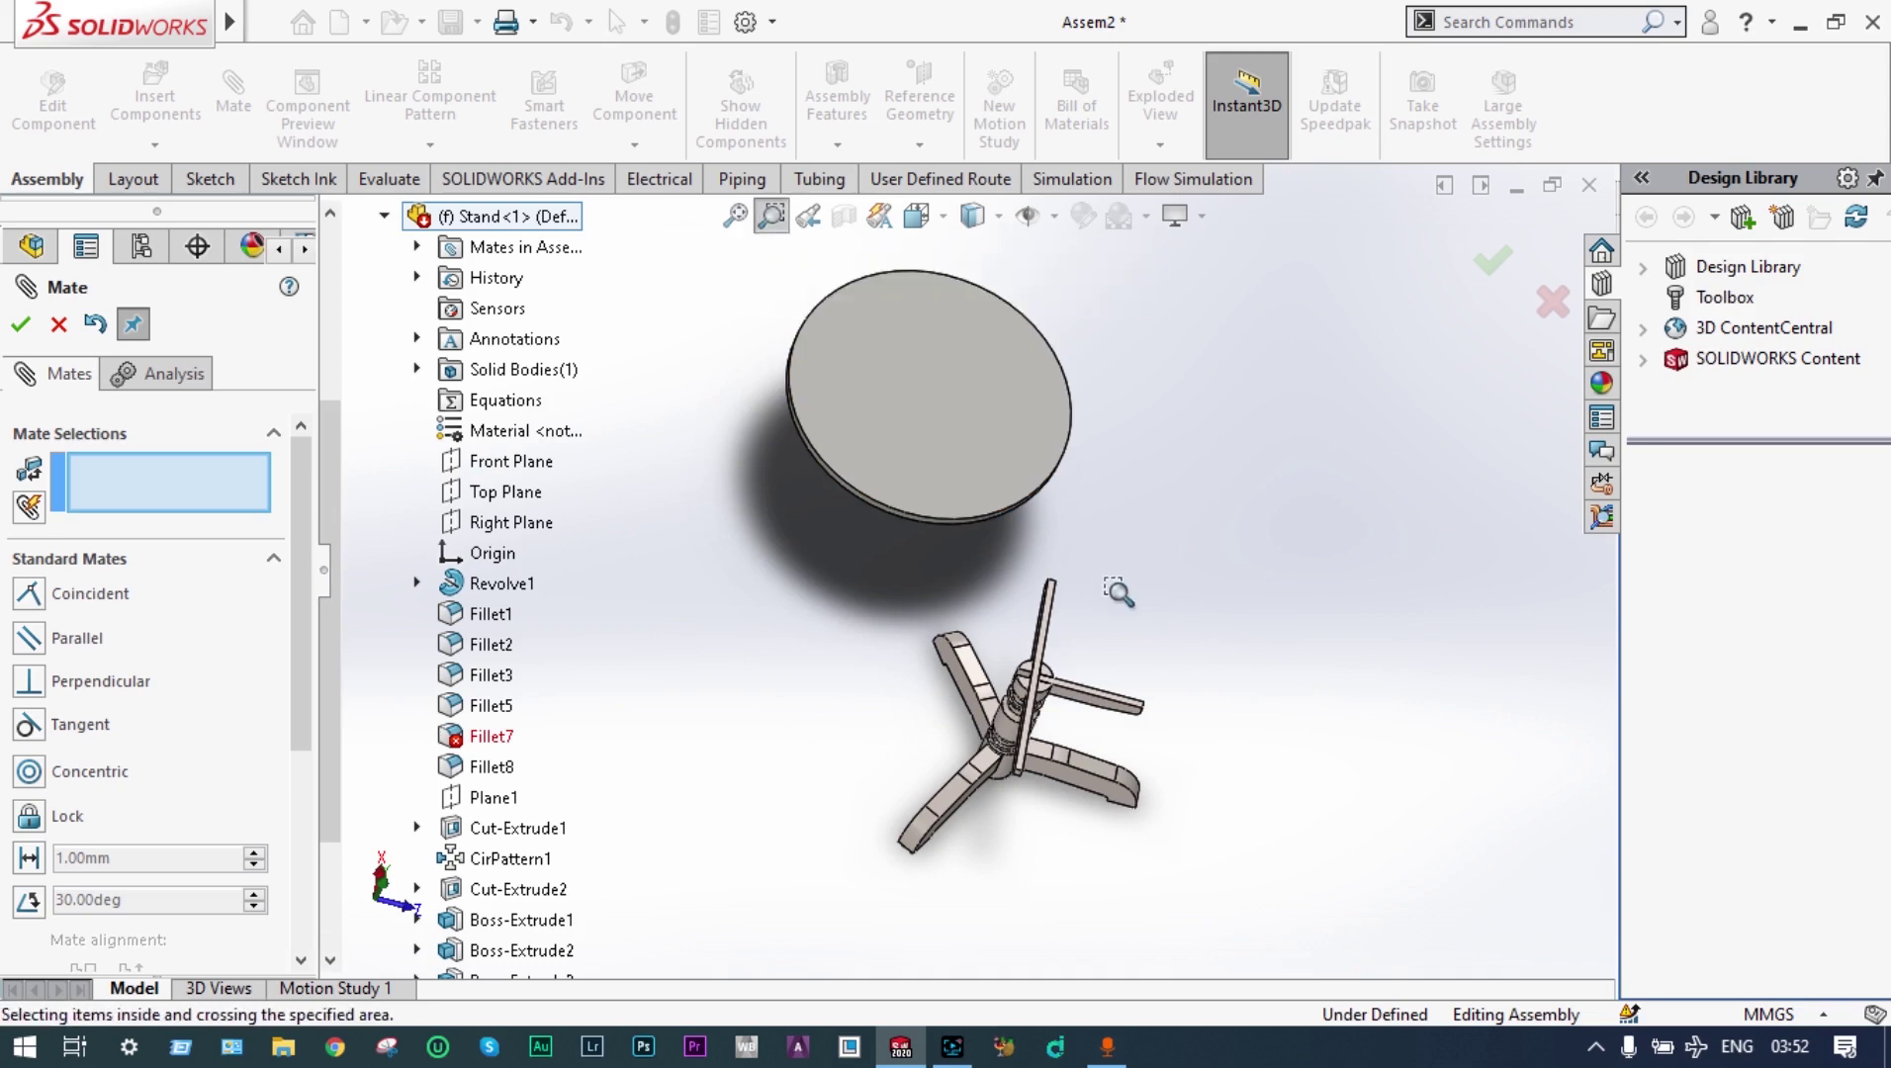
drag(1152, 585, 936, 727)
key(Escape)
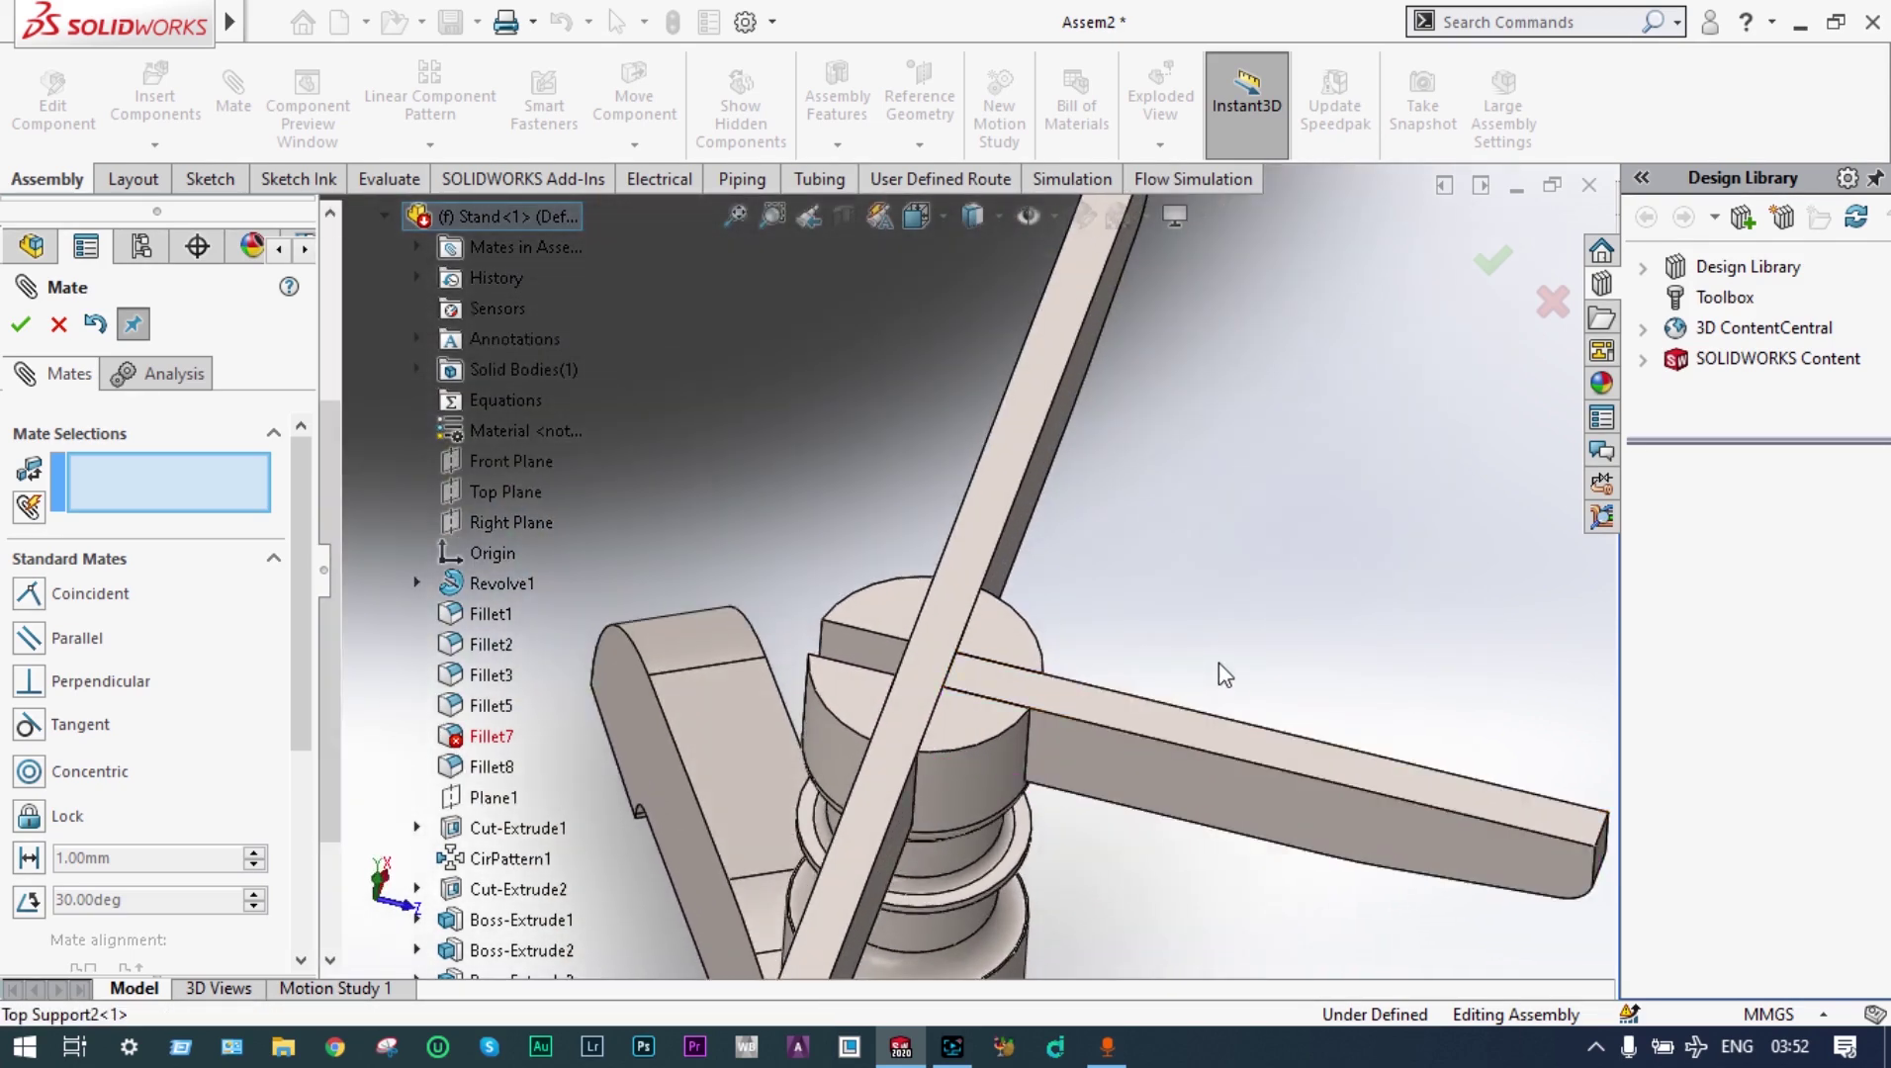
scroll(1122, 594, down, 2)
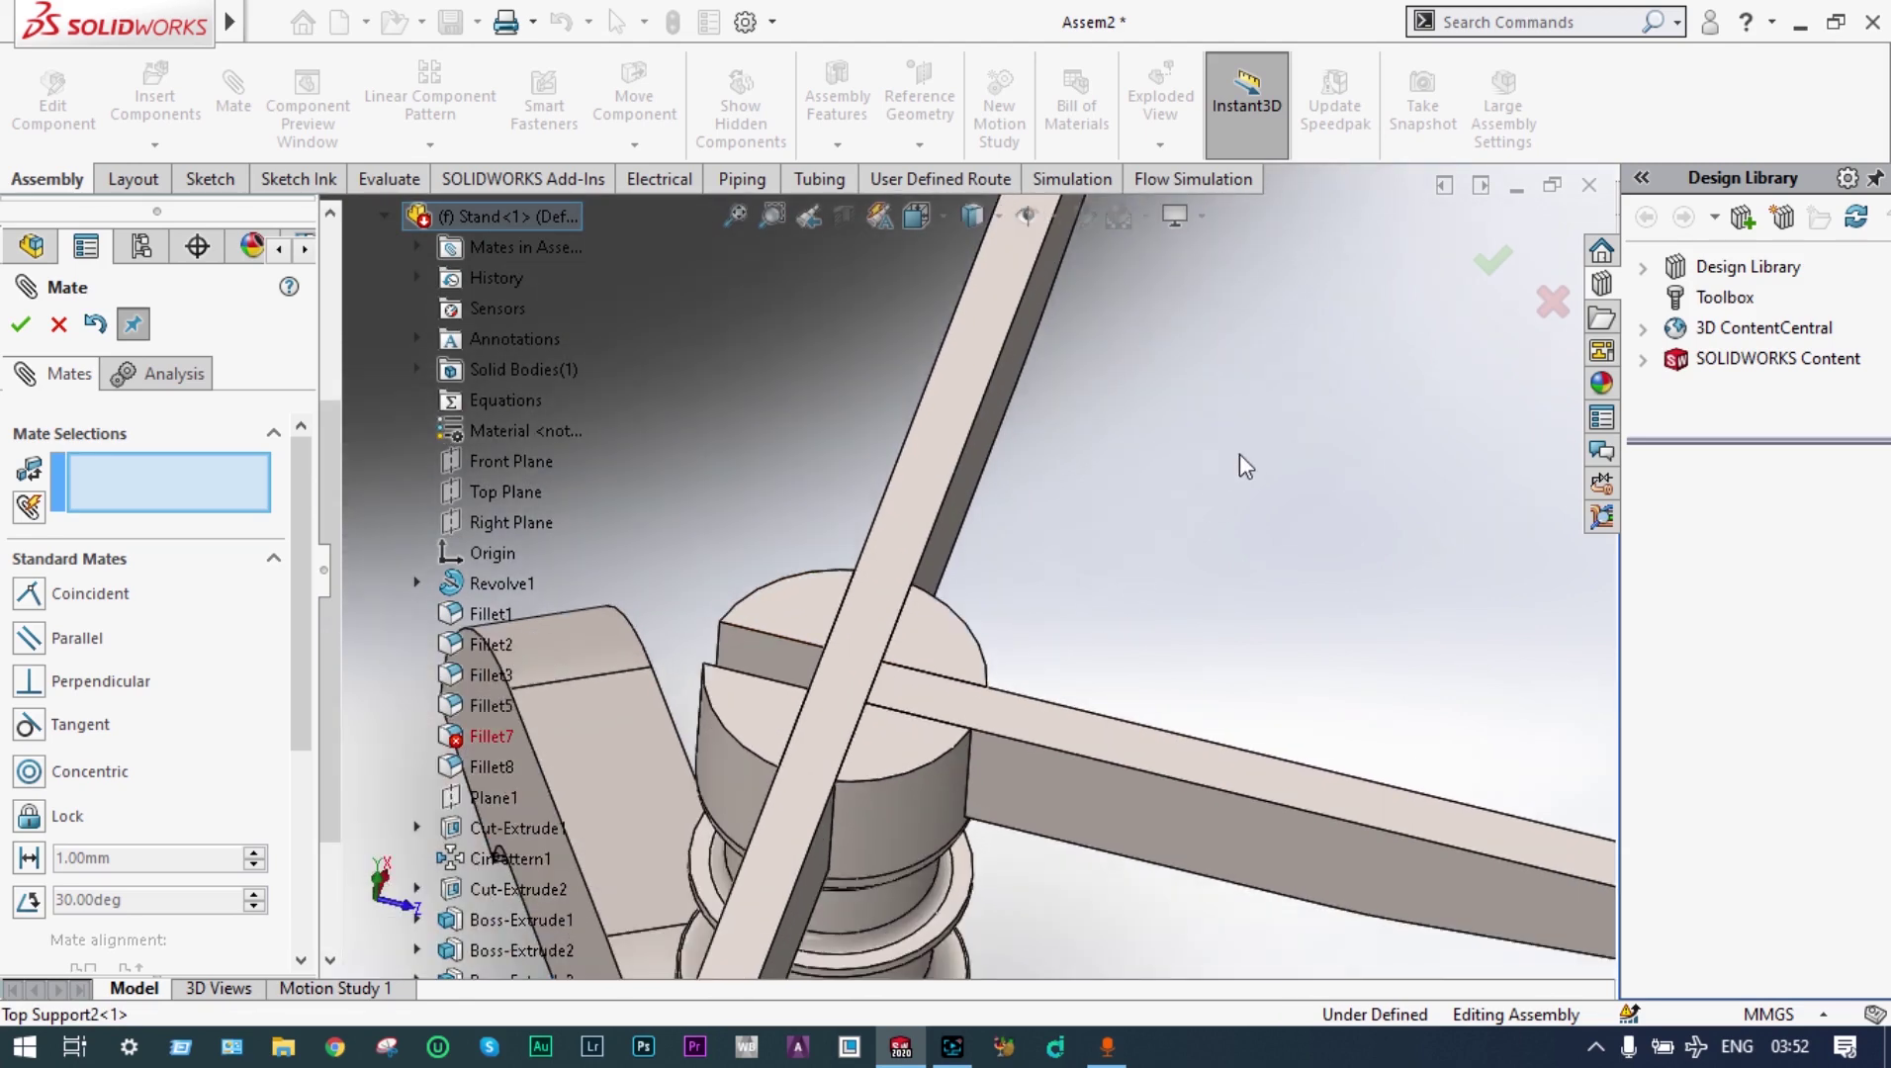
click(1493, 263)
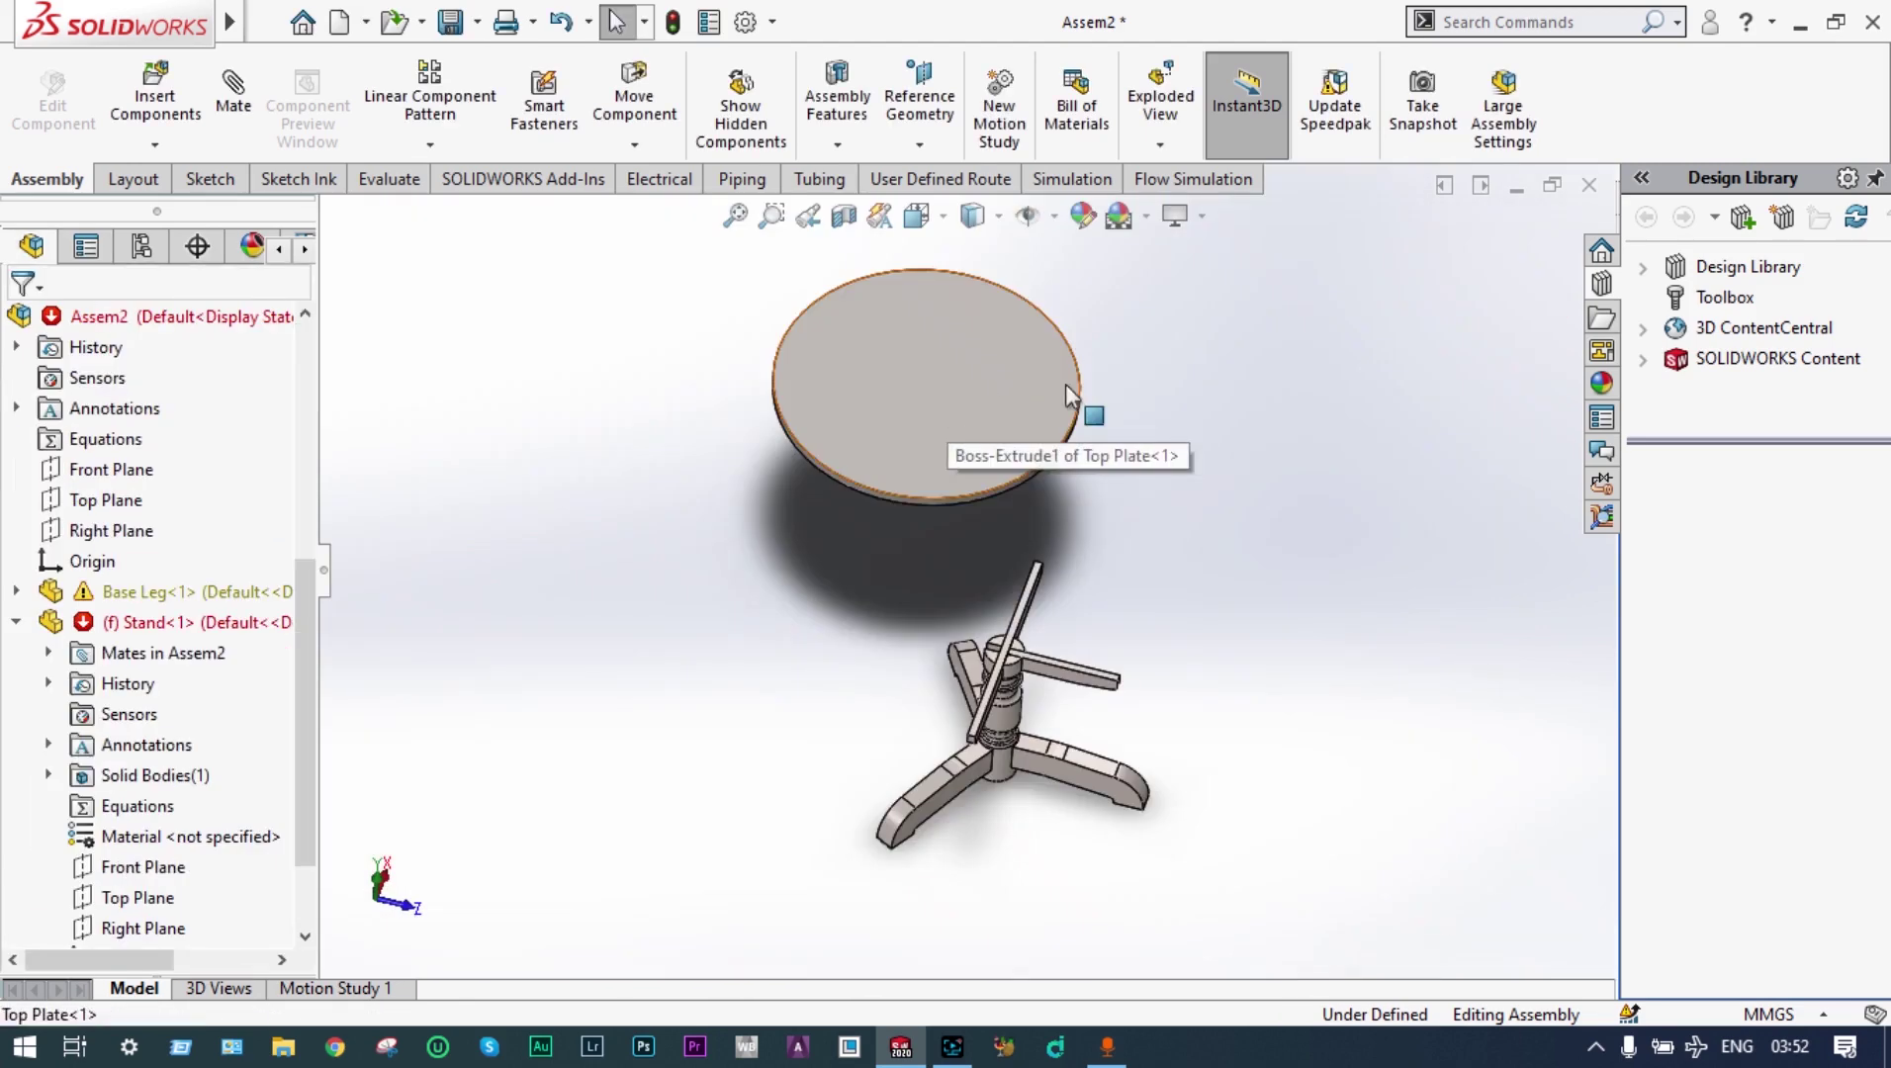
drag(1065, 384, 1454, 370)
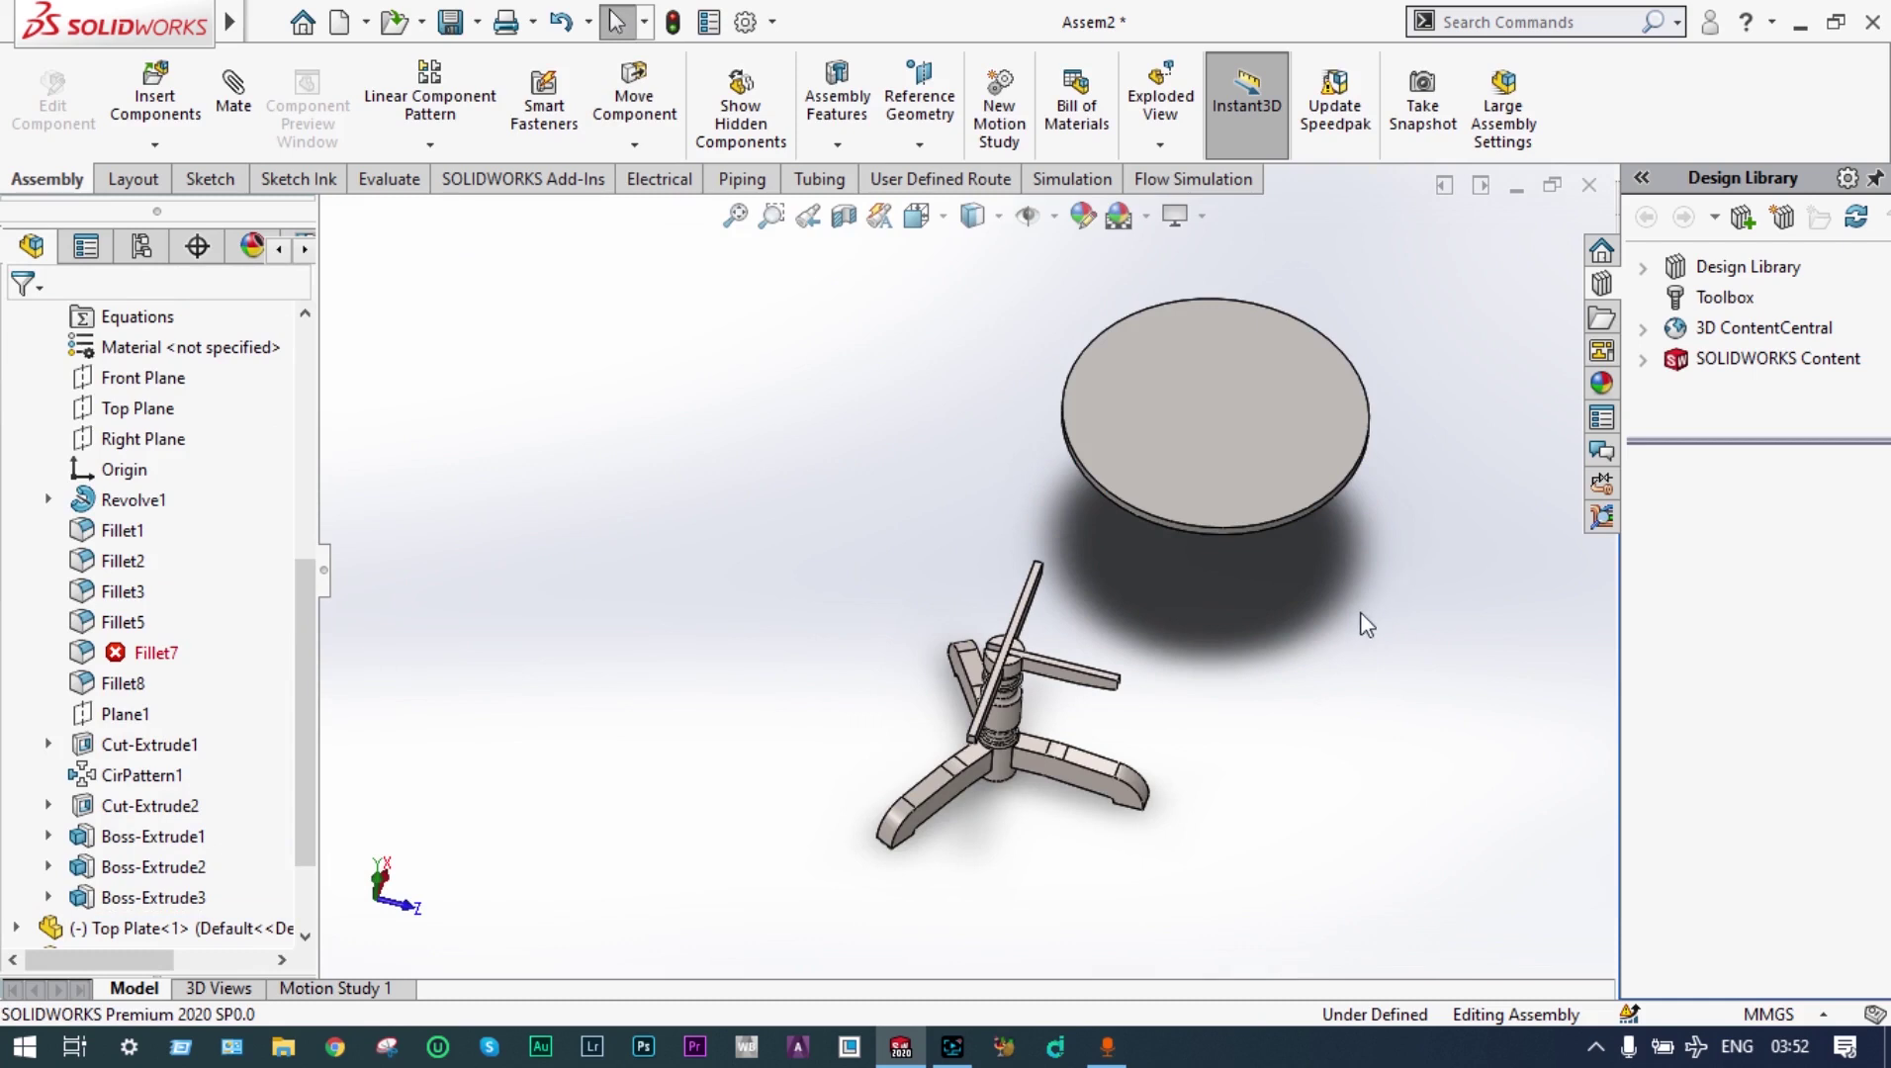
middle_drag(1358, 620, 1374, 587)
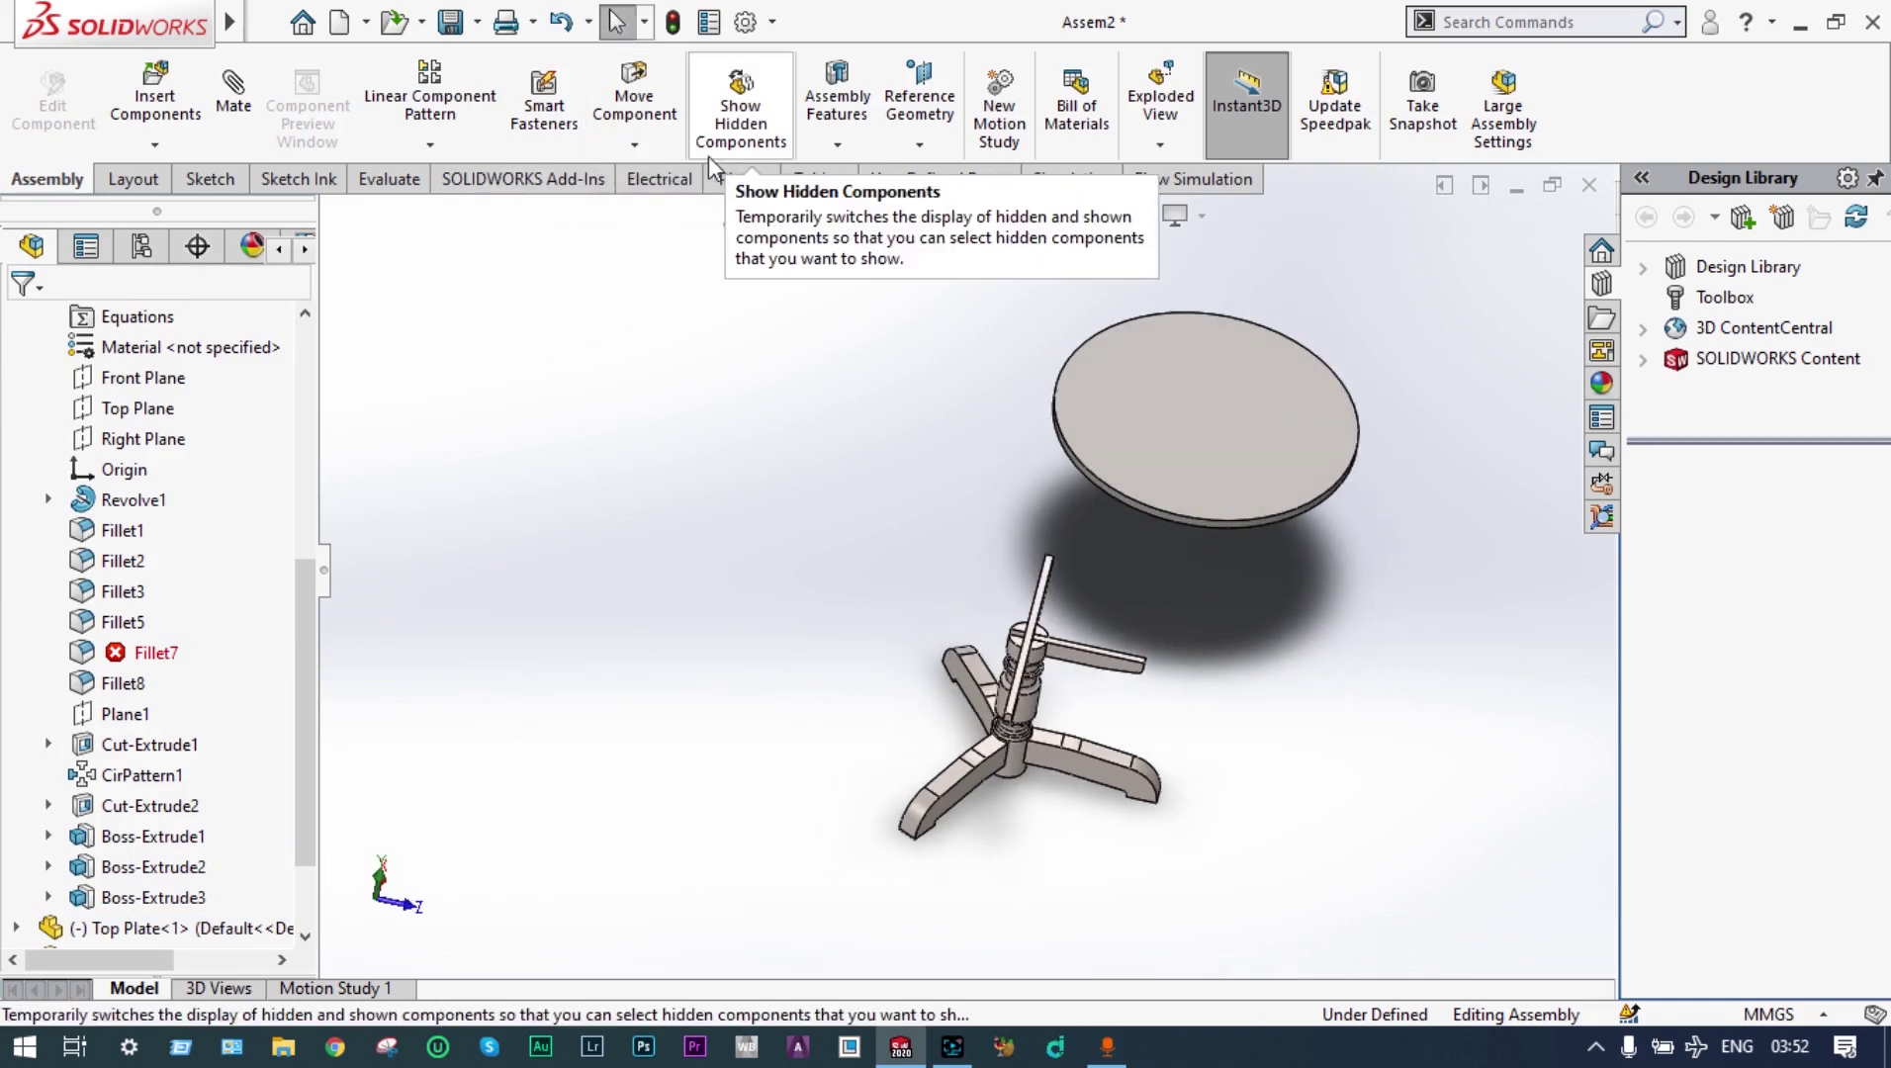
Mirror Top Support2 about the Stand's Front Plane with Mirror Components
click(428, 147)
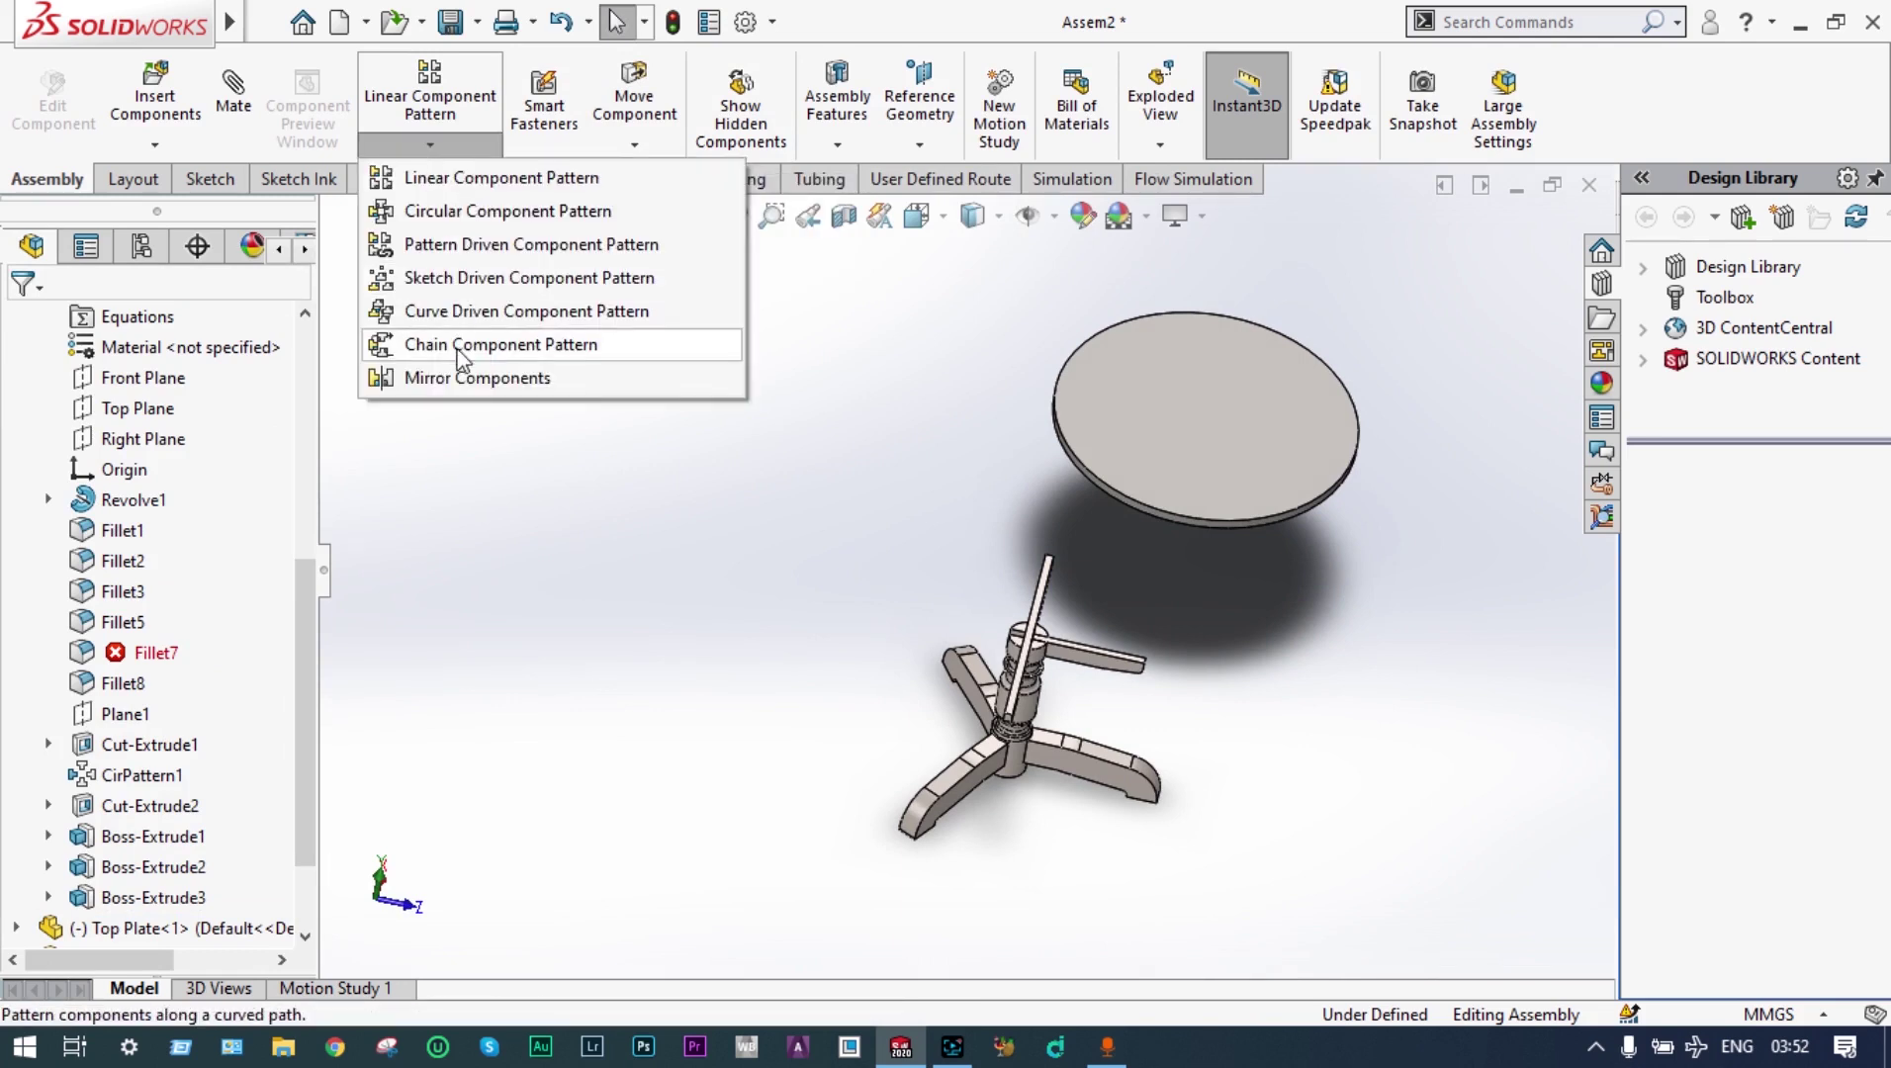
click(466, 380)
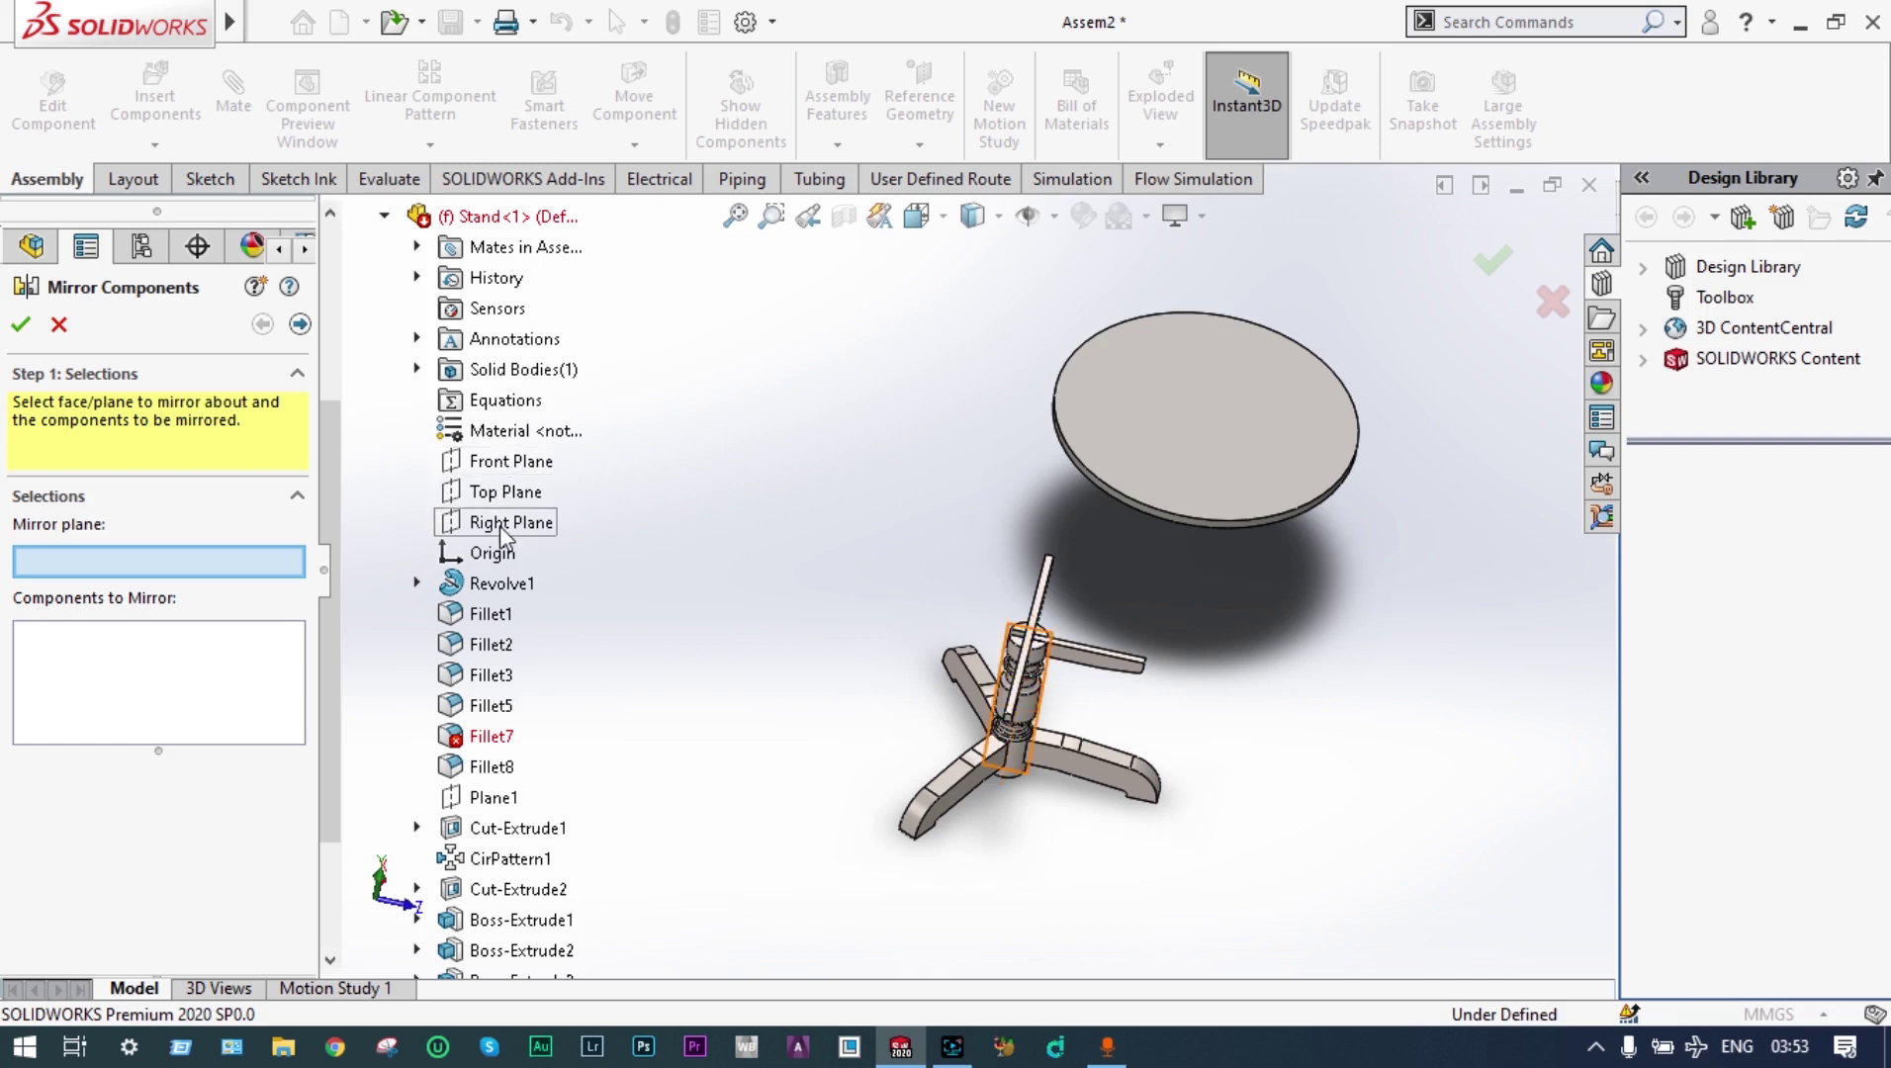
click(506, 465)
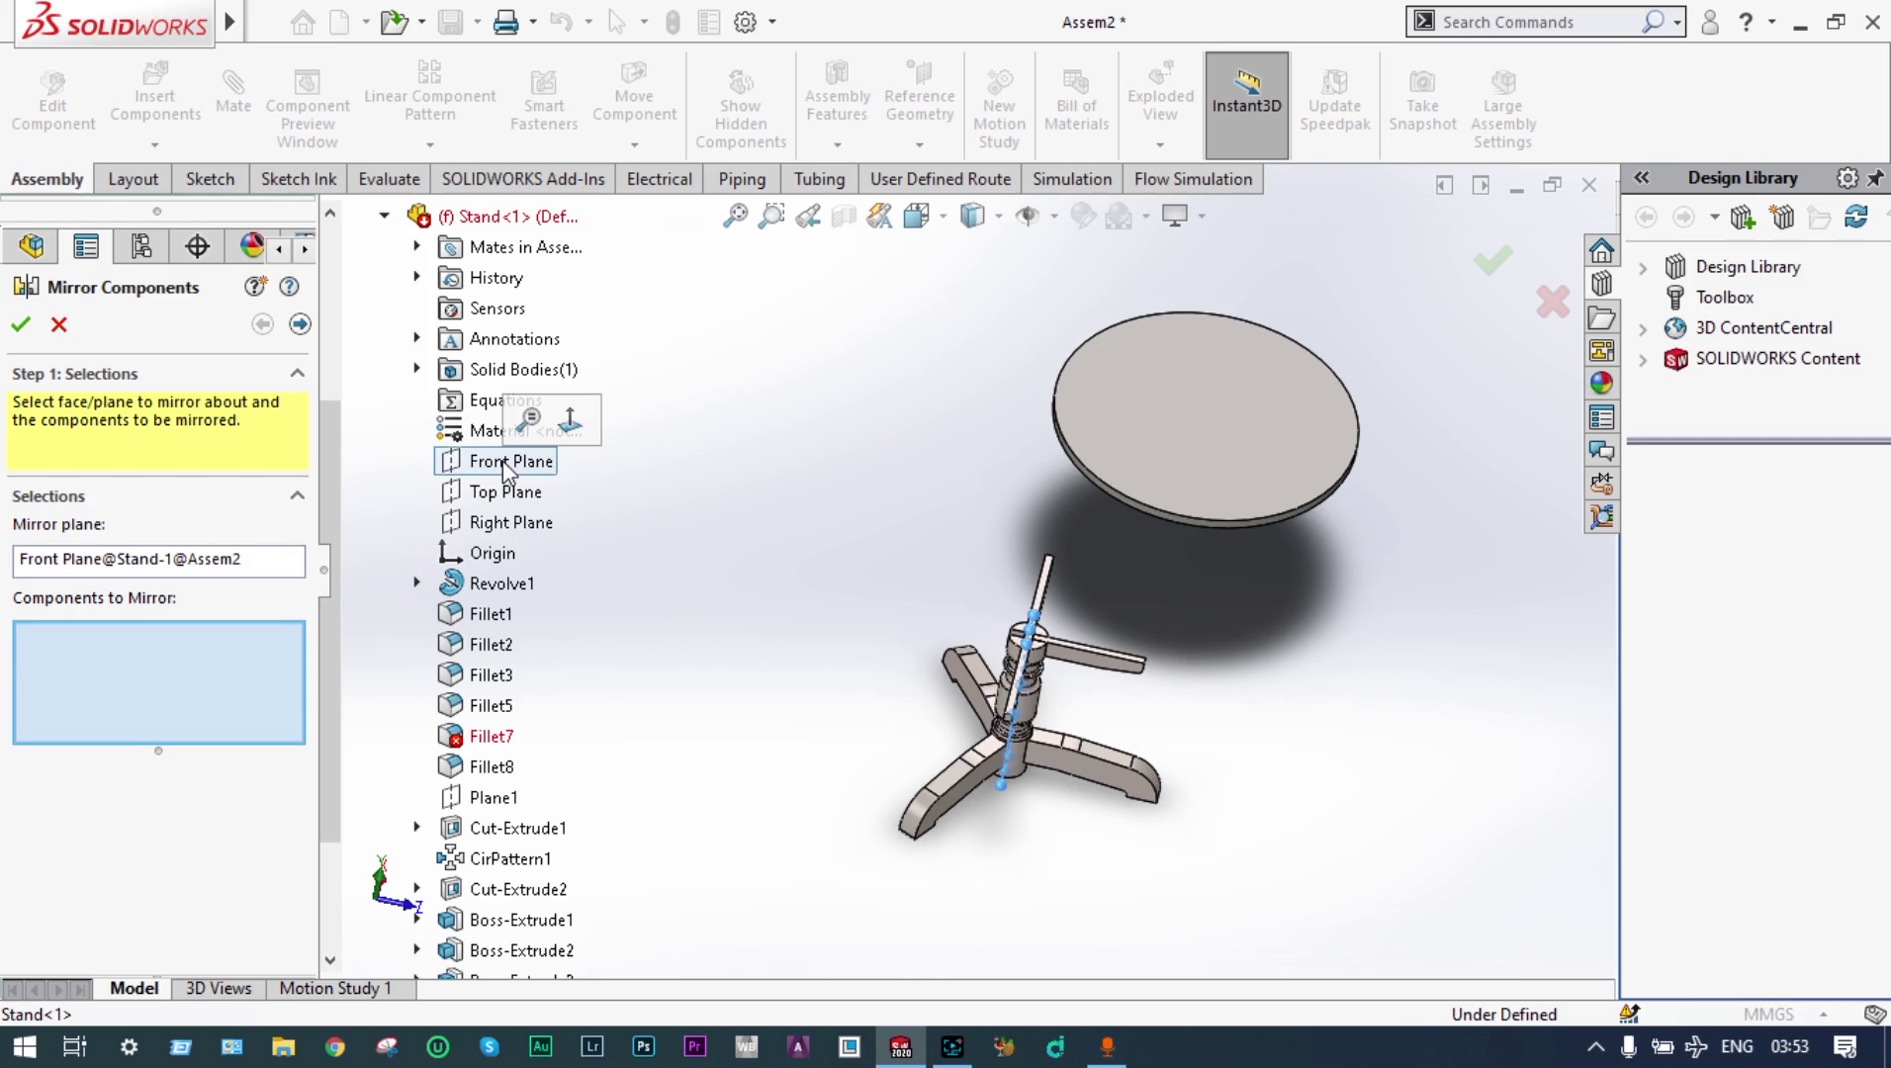
click(1120, 671)
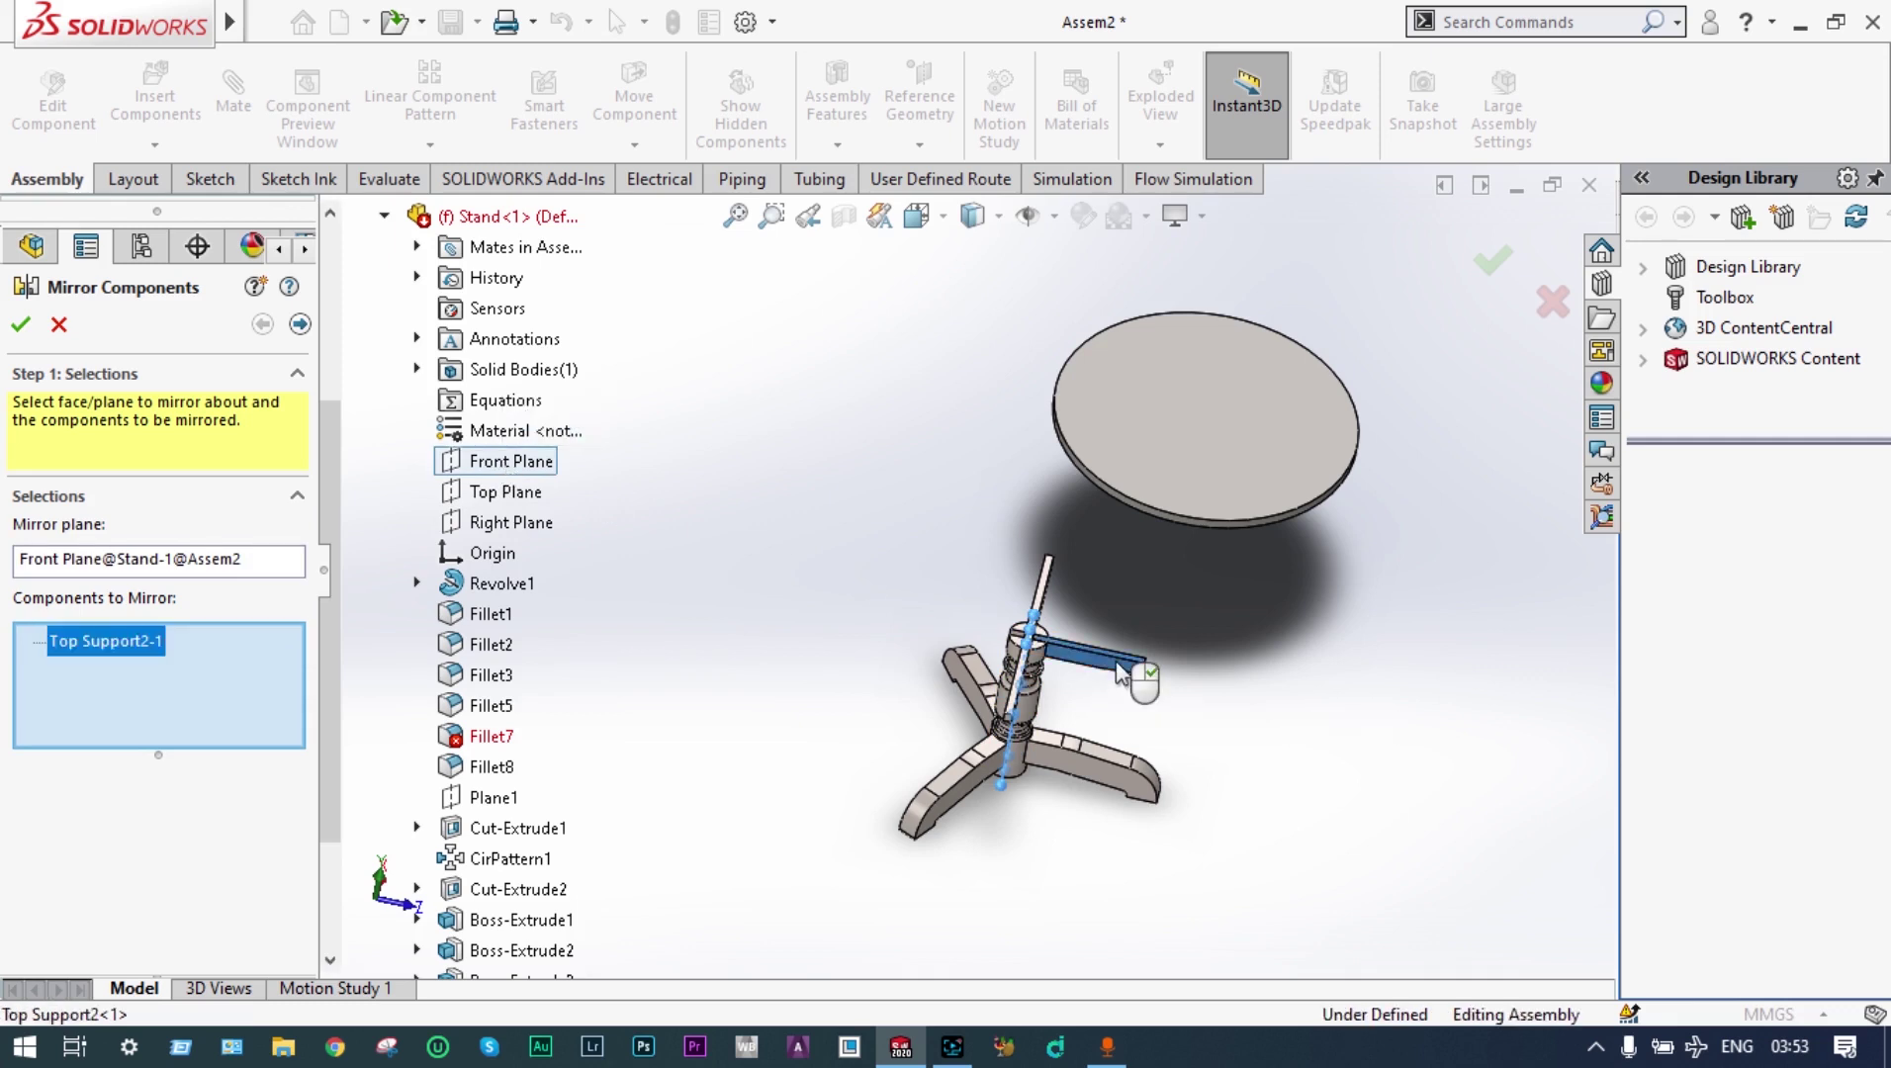
click(21, 328)
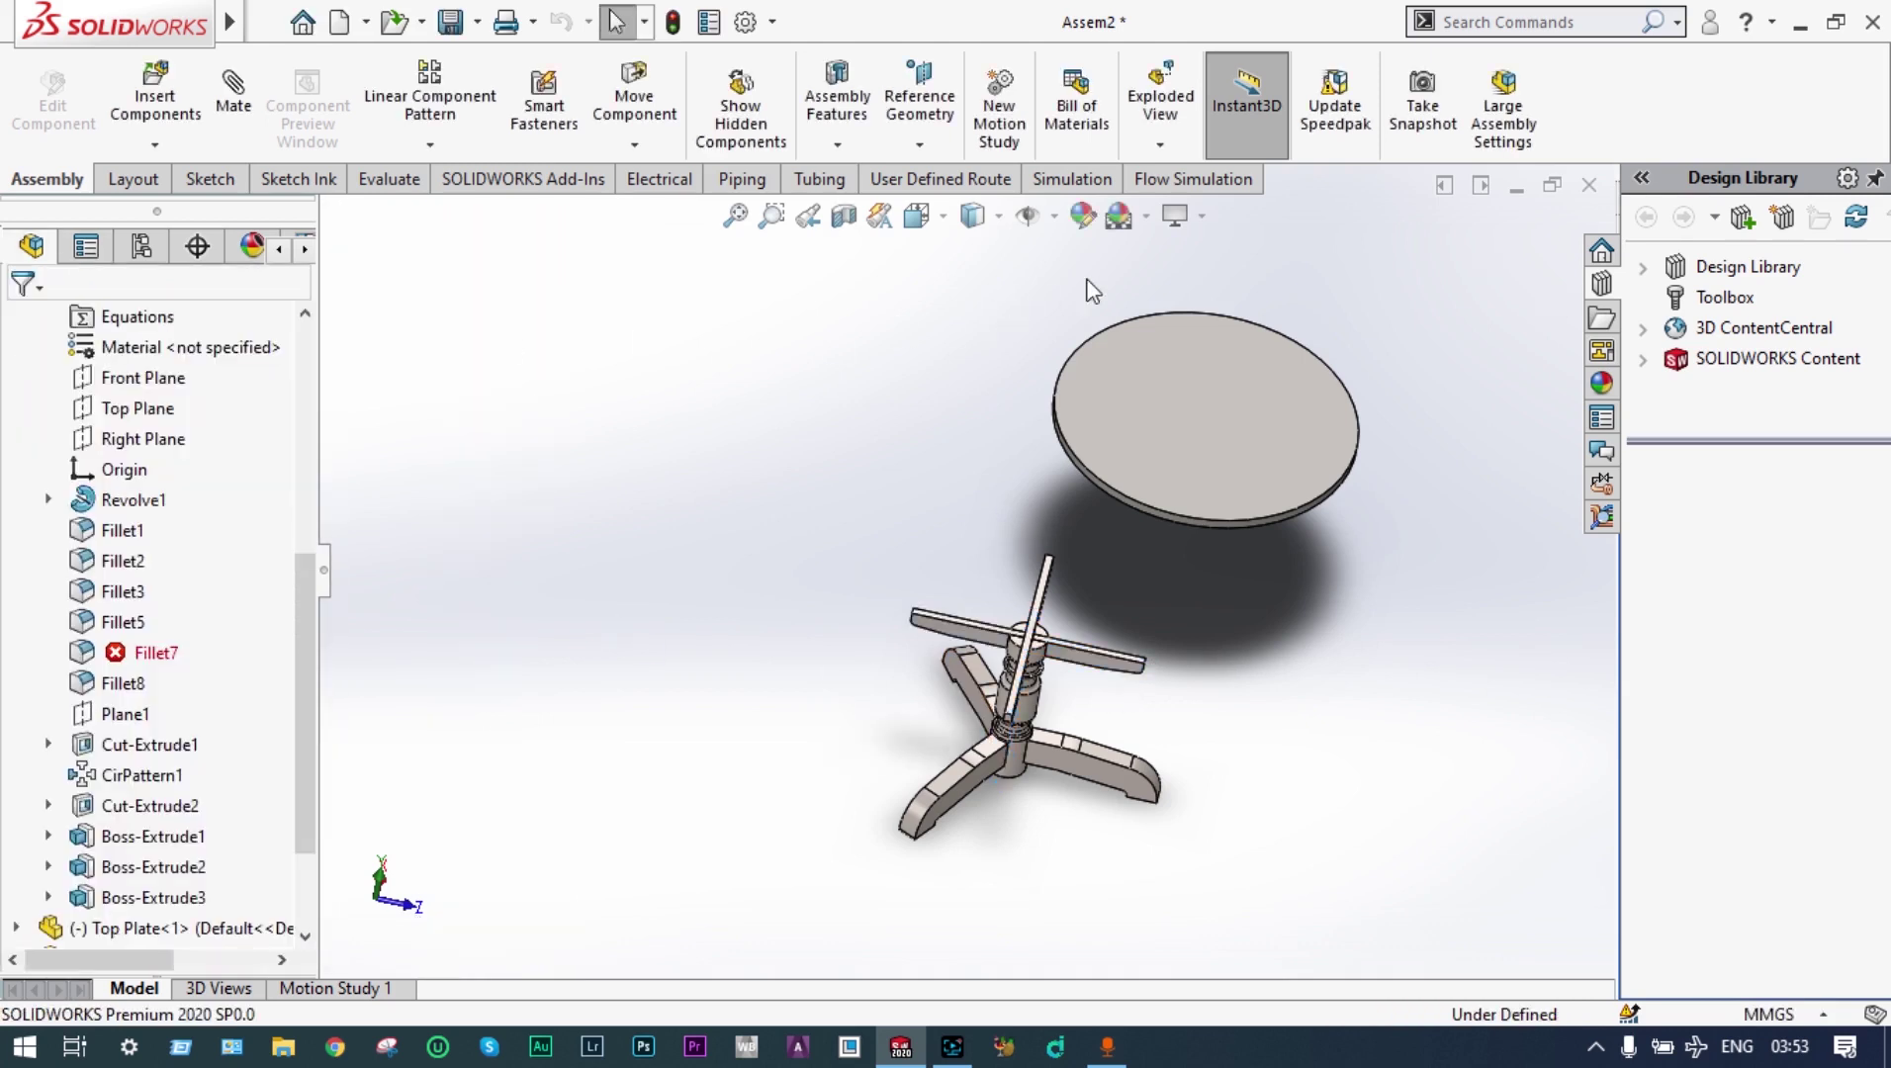
Mate the Top Plate's underside coincident with the flat top face of the Stand's head
middle_drag(996, 523, 1014, 448)
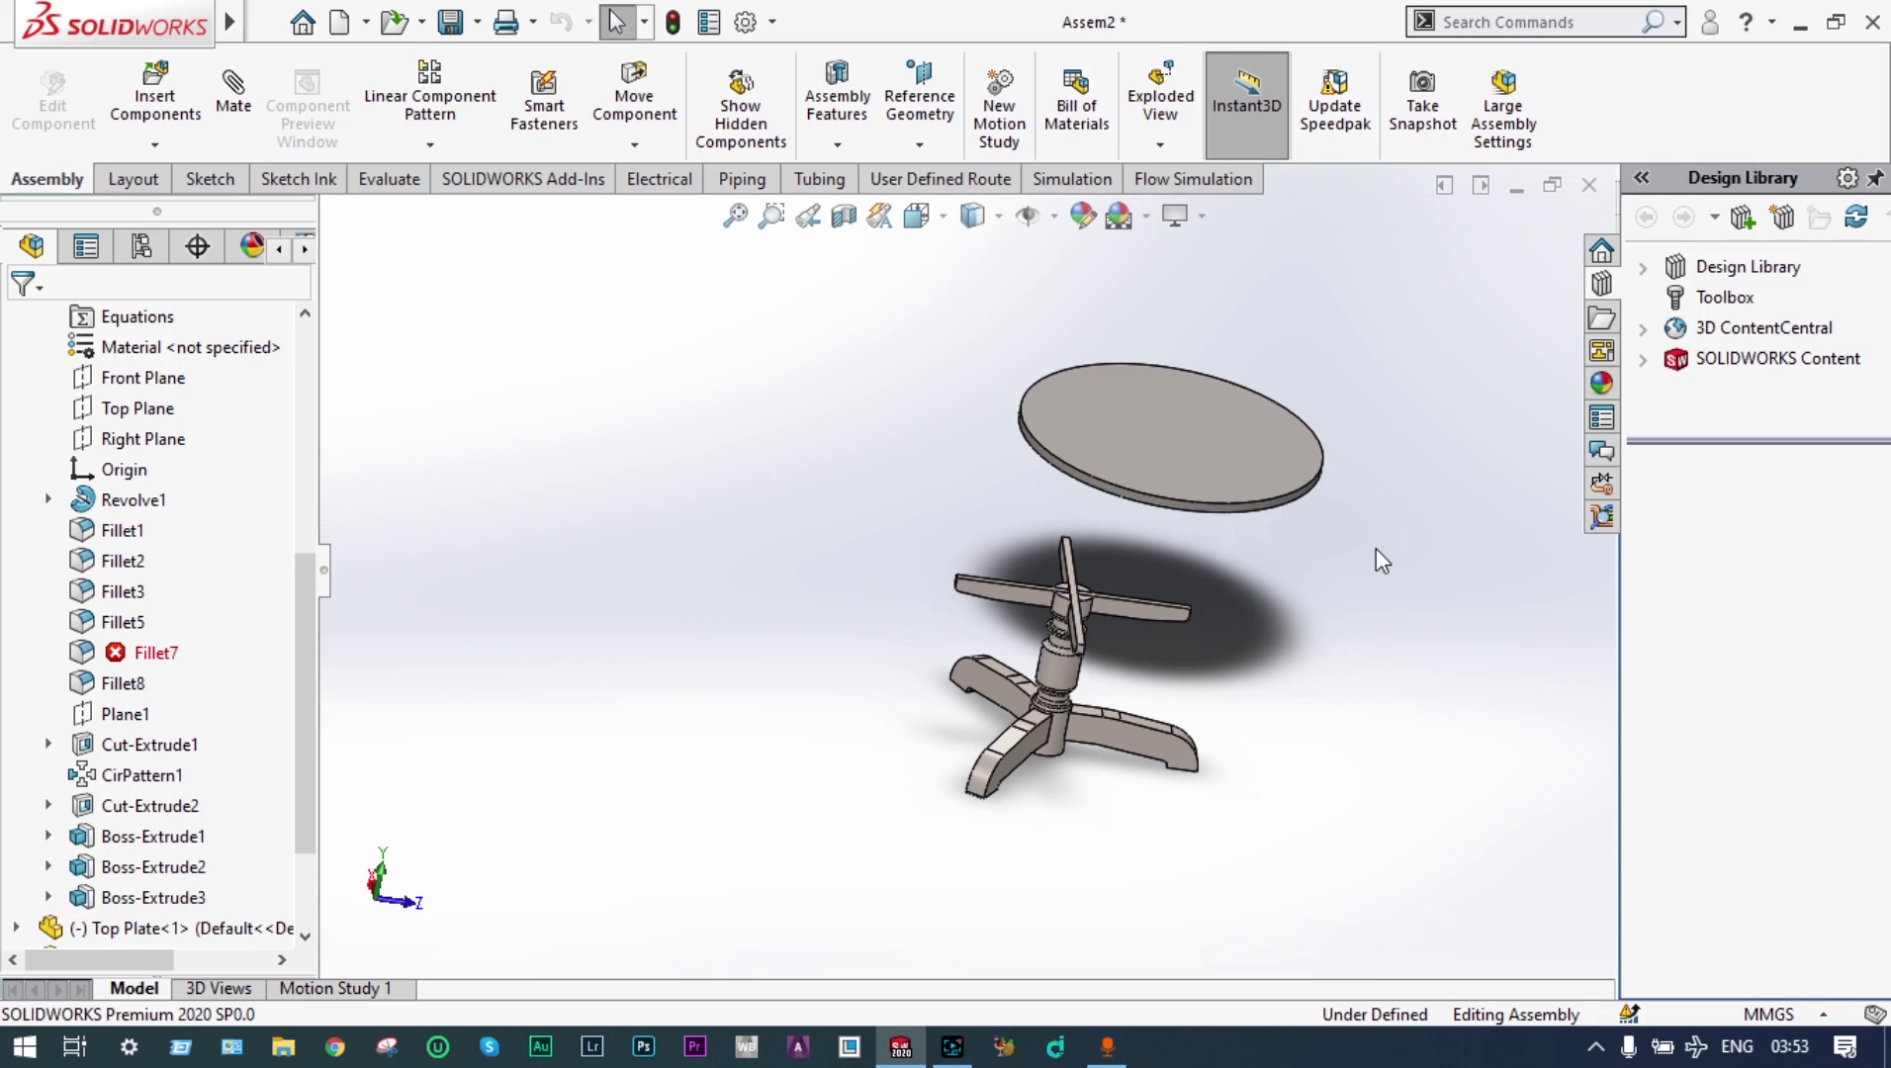
key(ctrl+b)
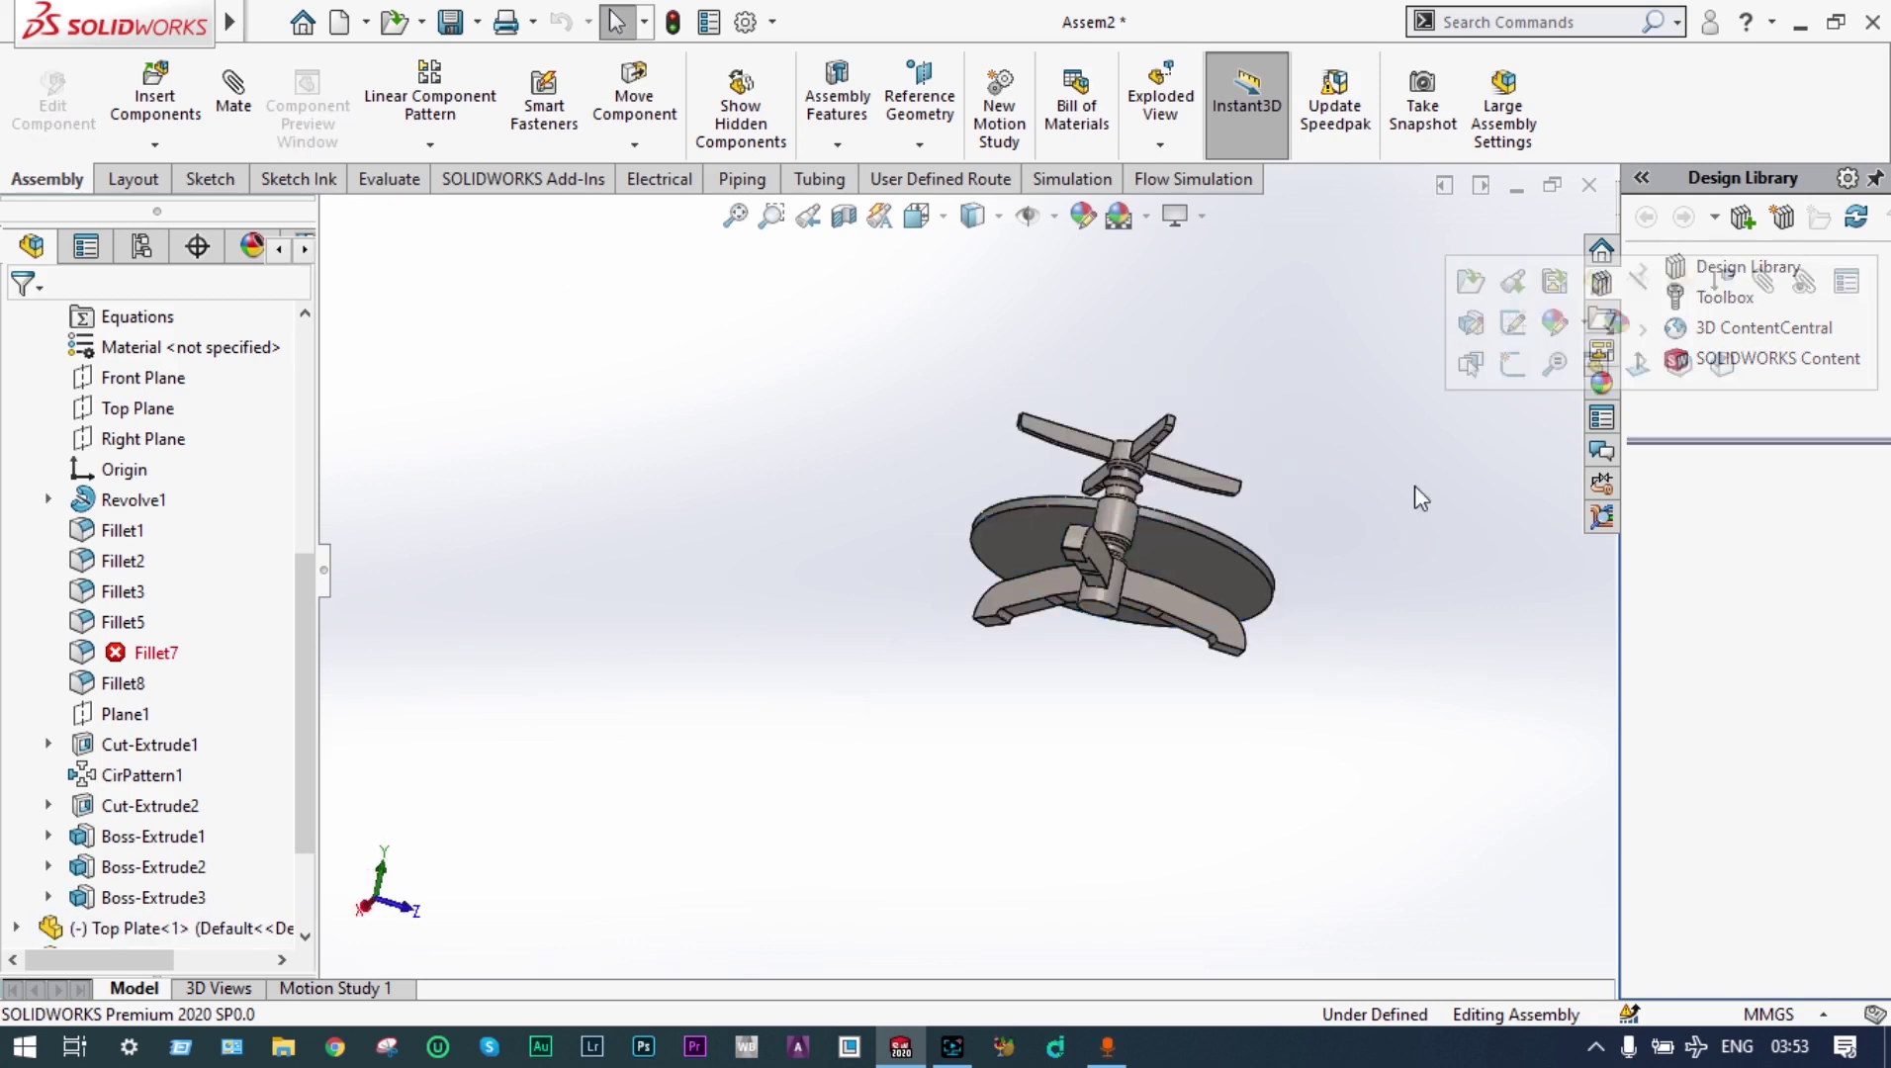
click(238, 99)
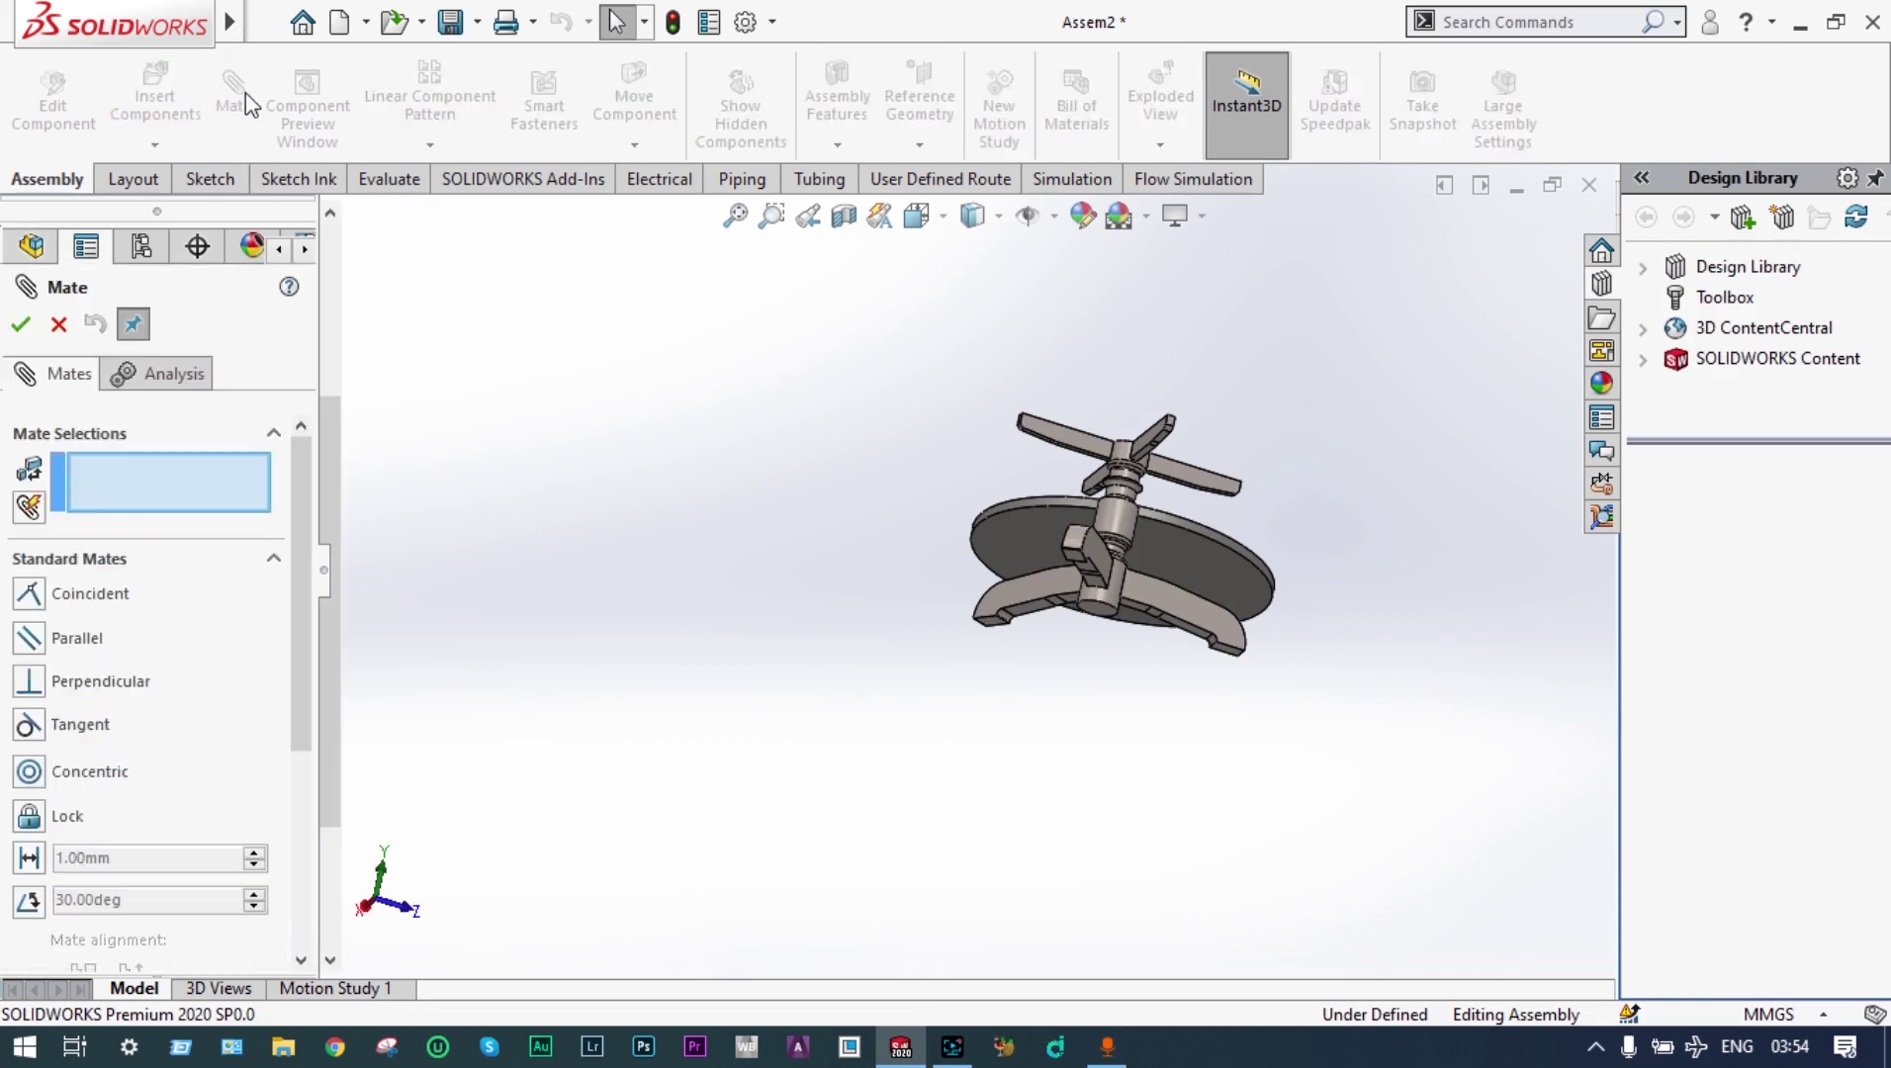
click(1193, 557)
middle_drag(1231, 455, 1078, 648)
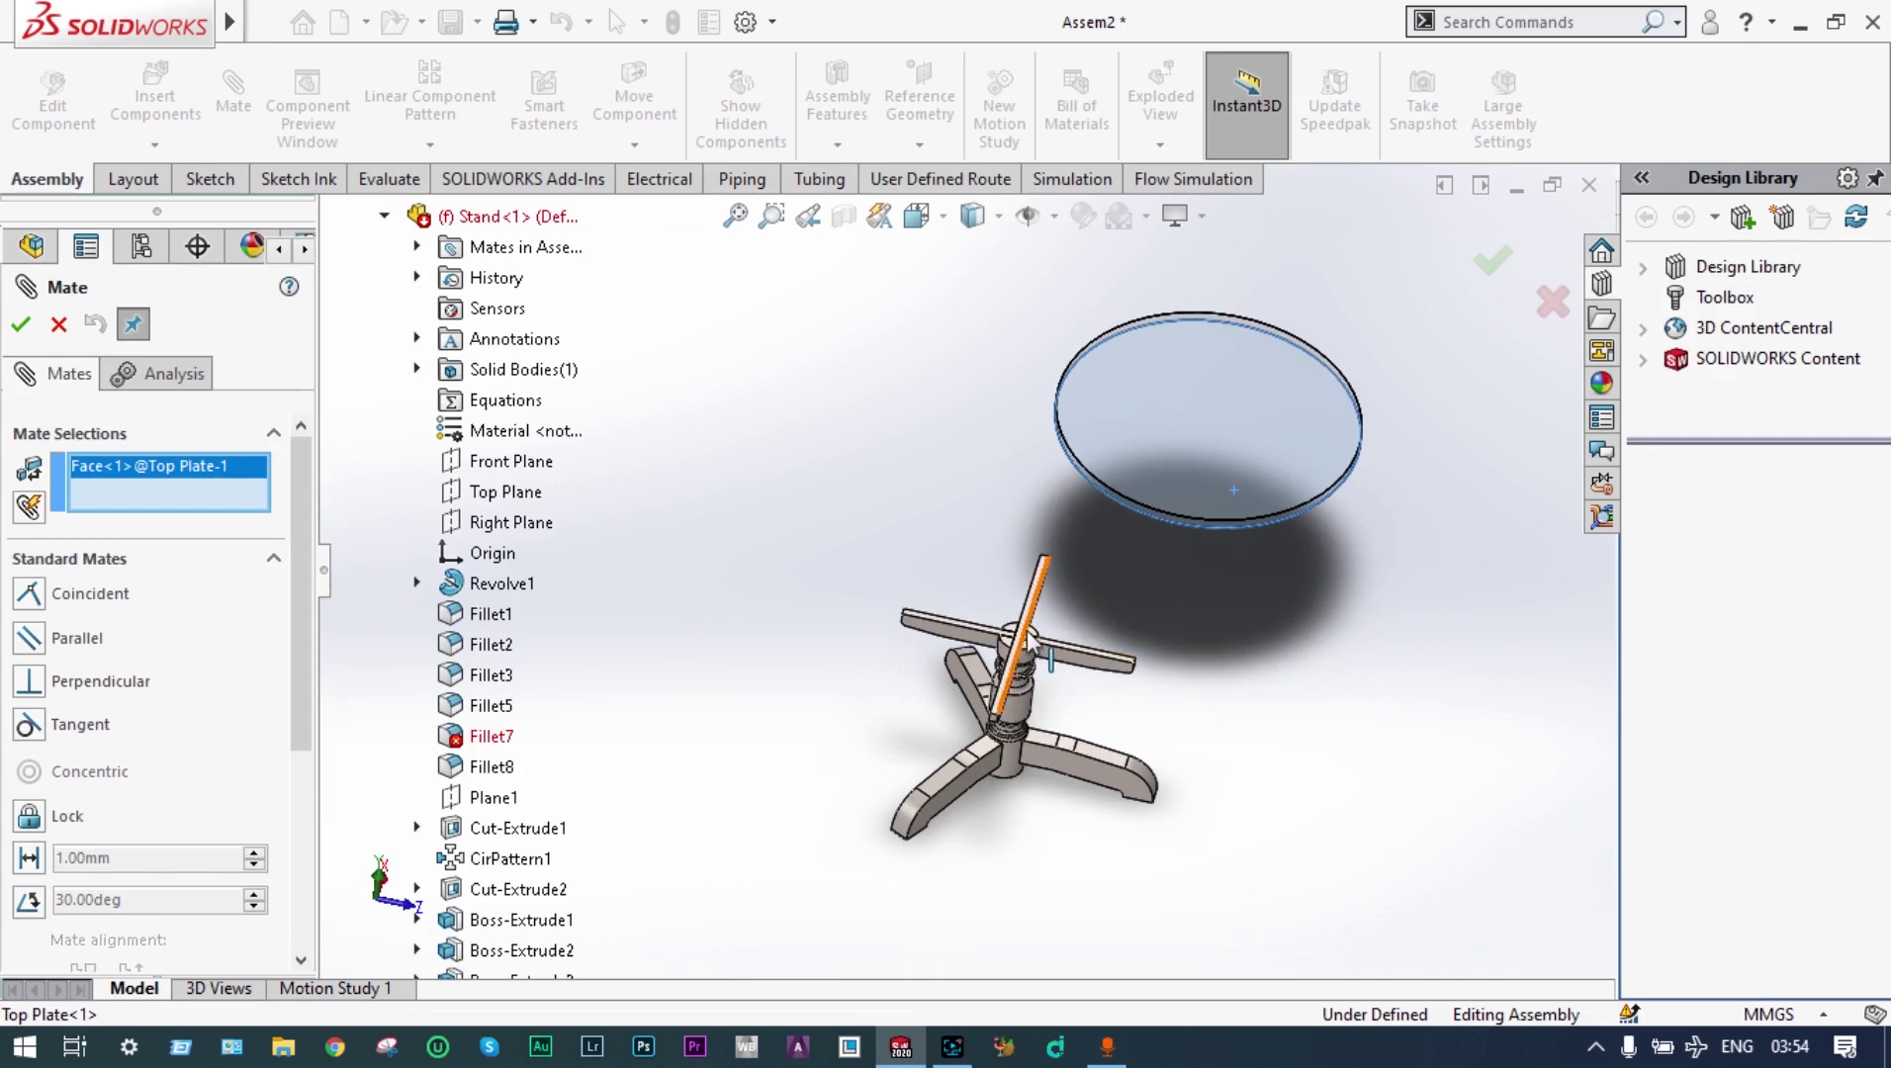
click(772, 216)
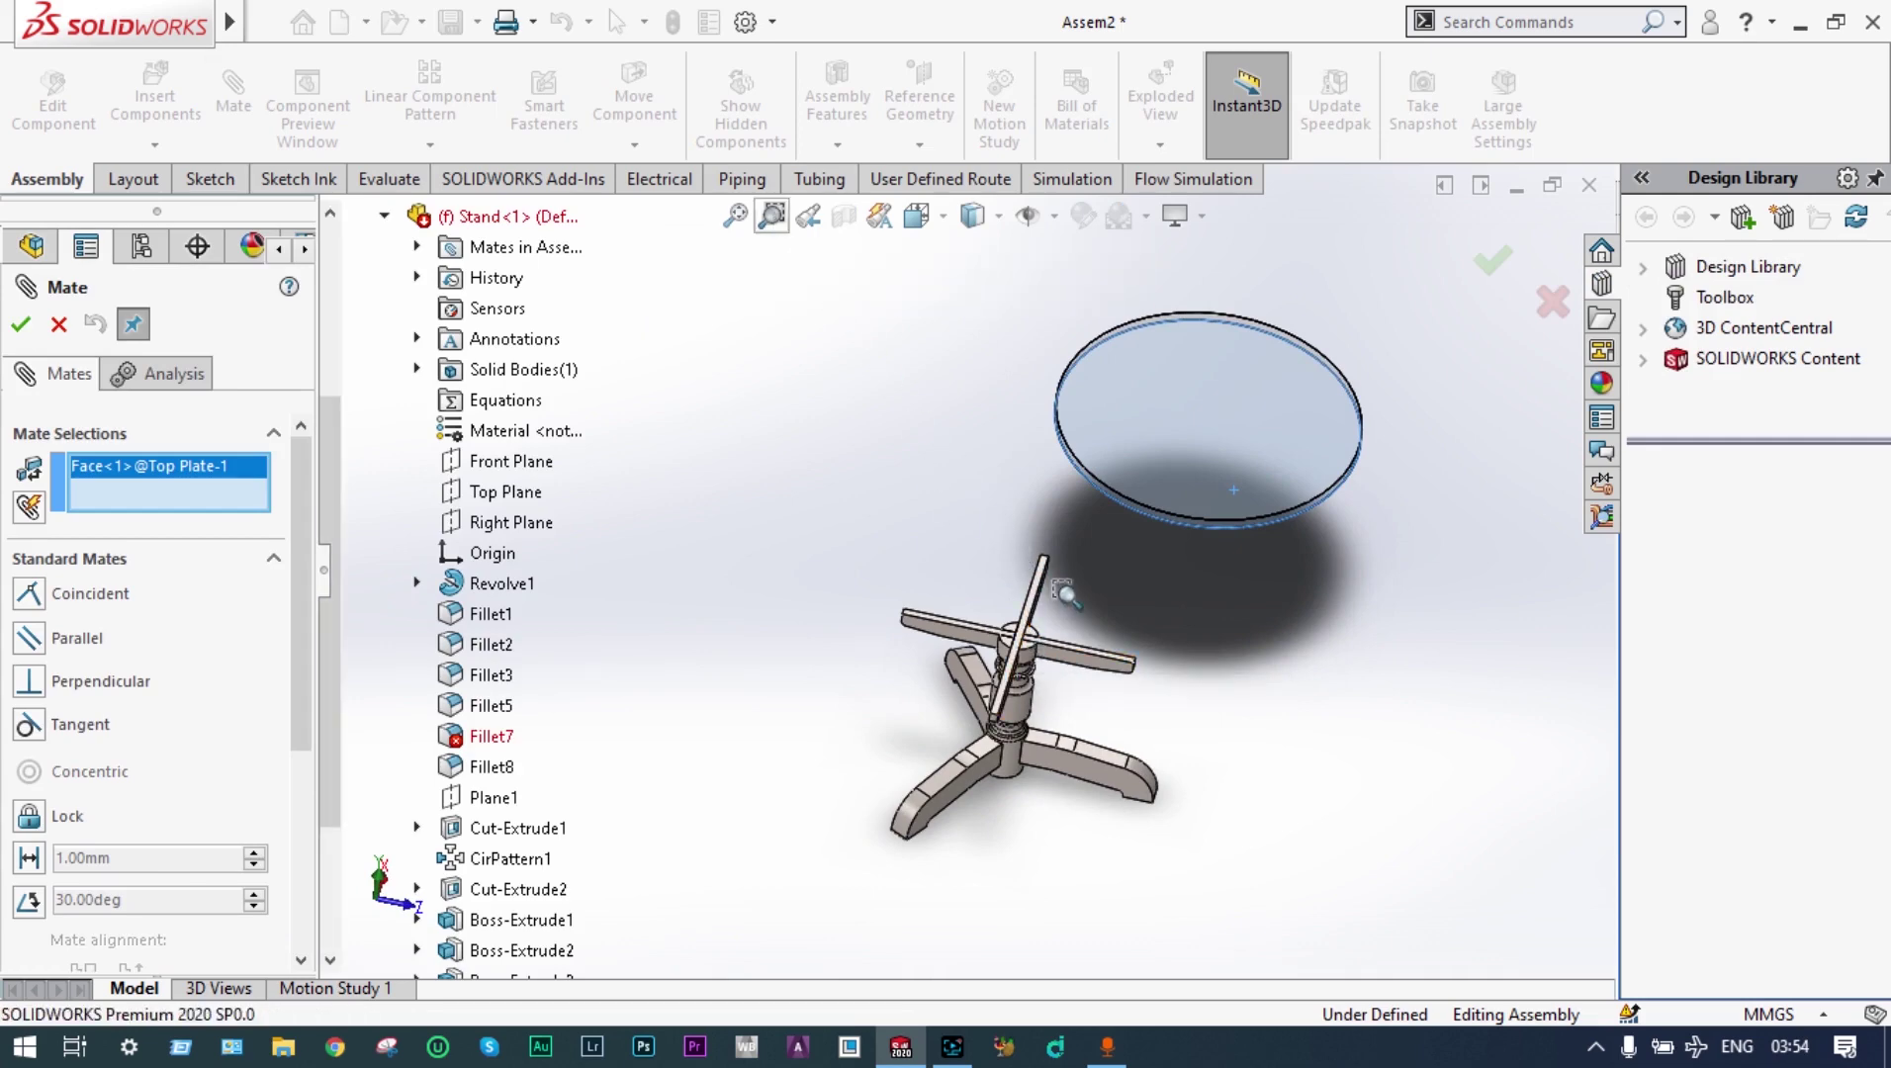
drag(1065, 593, 954, 681)
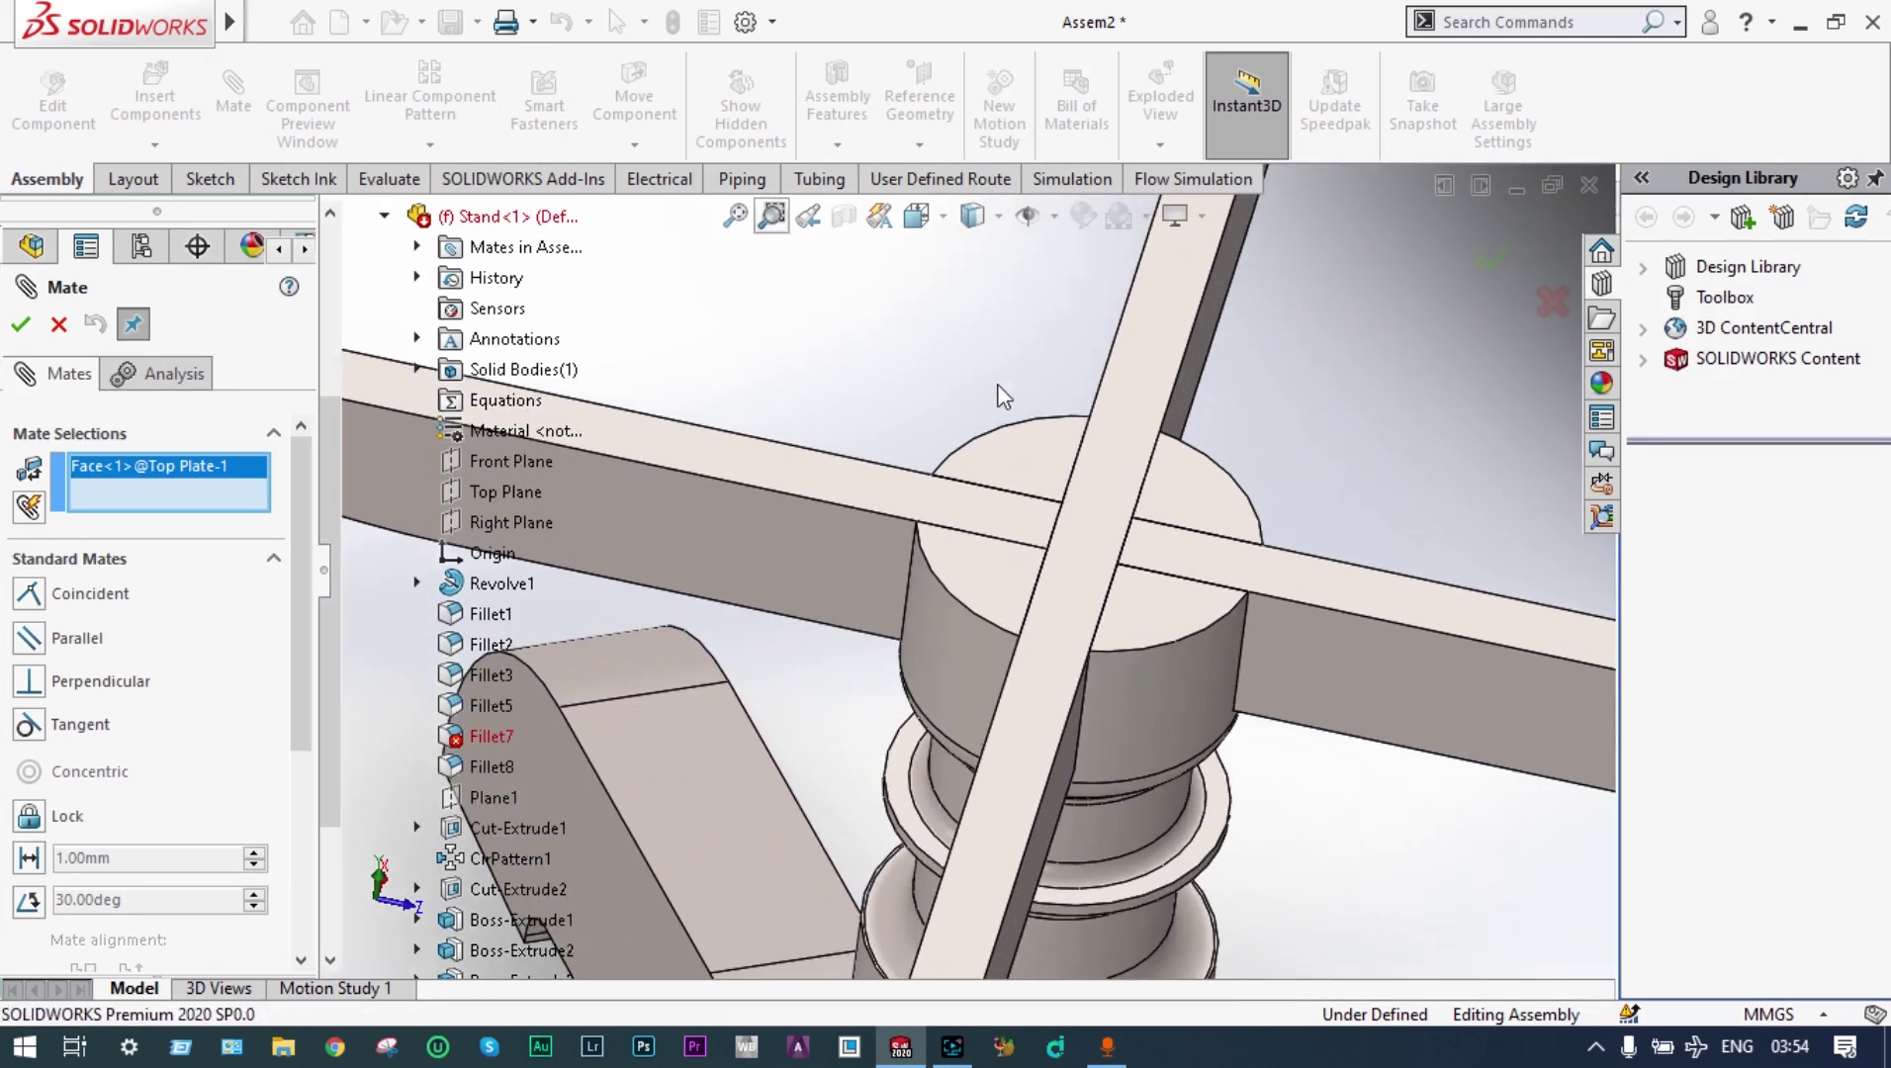
key(Escape)
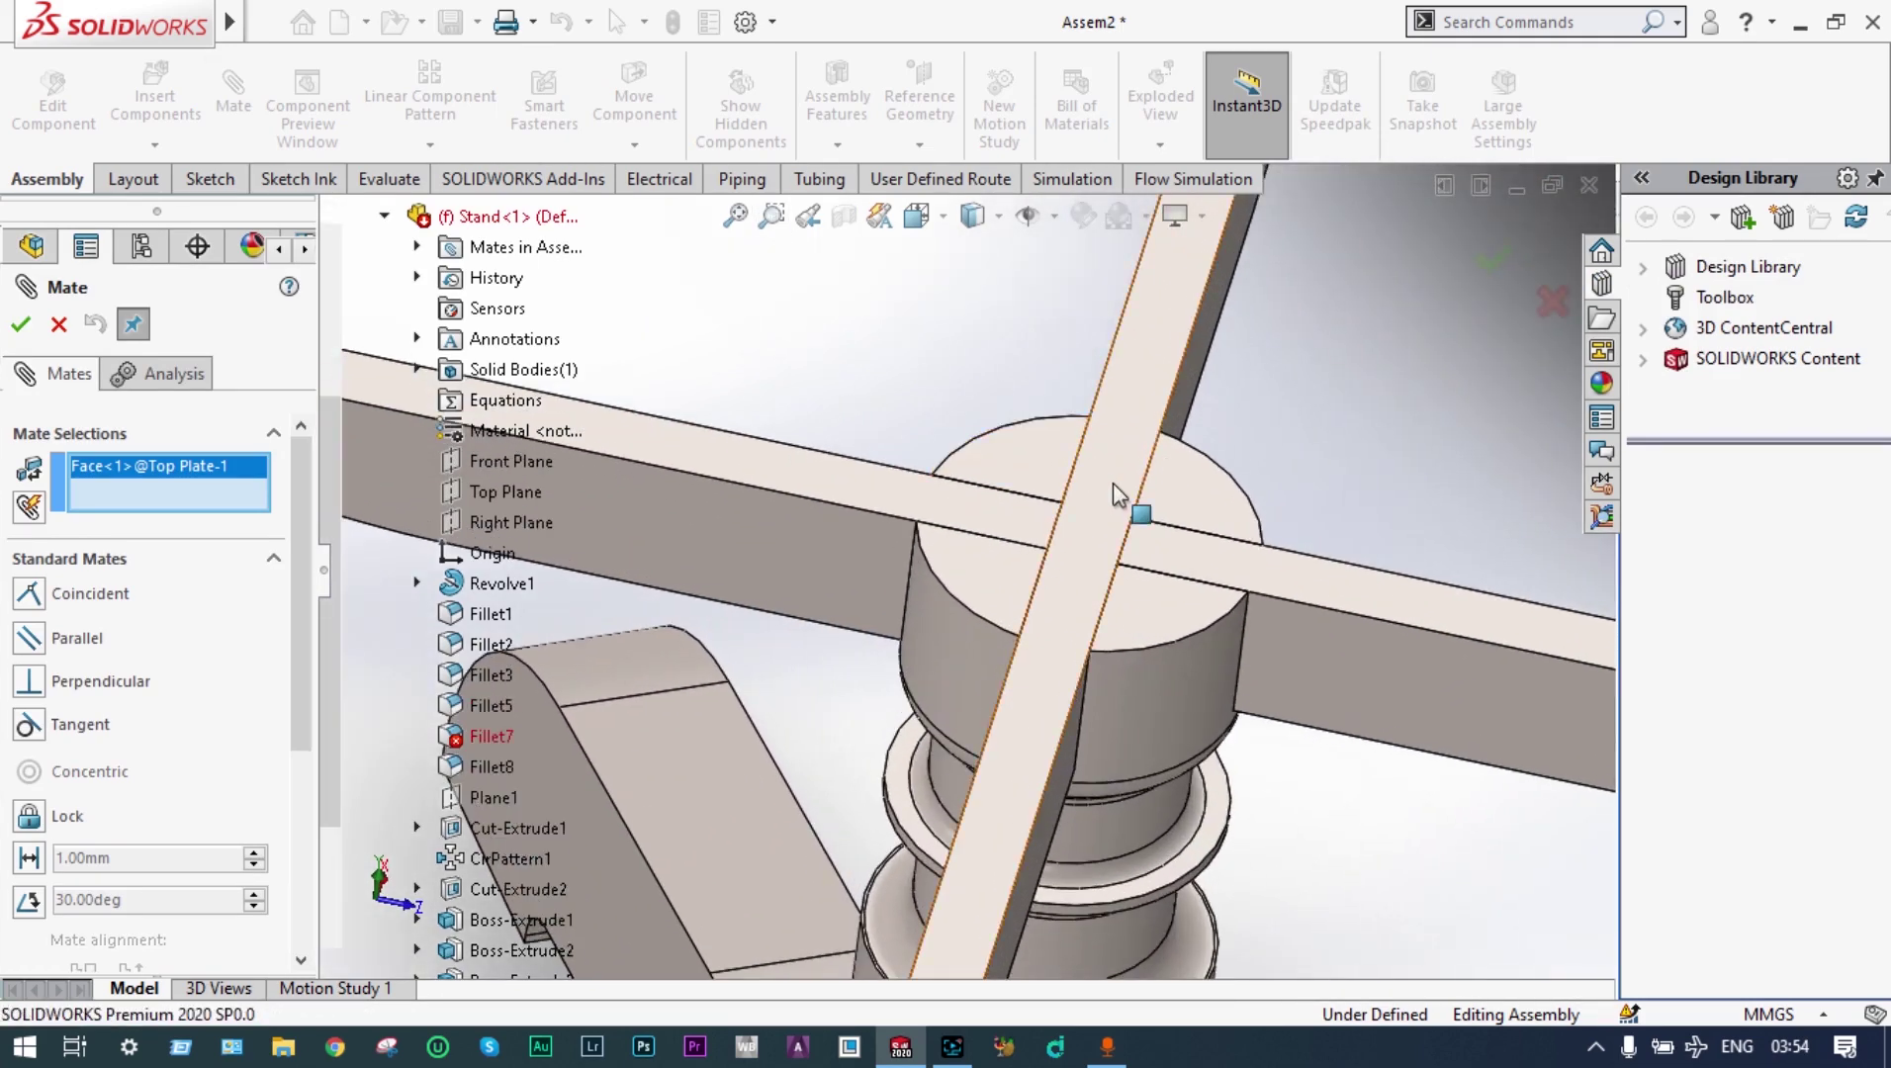
click(1183, 501)
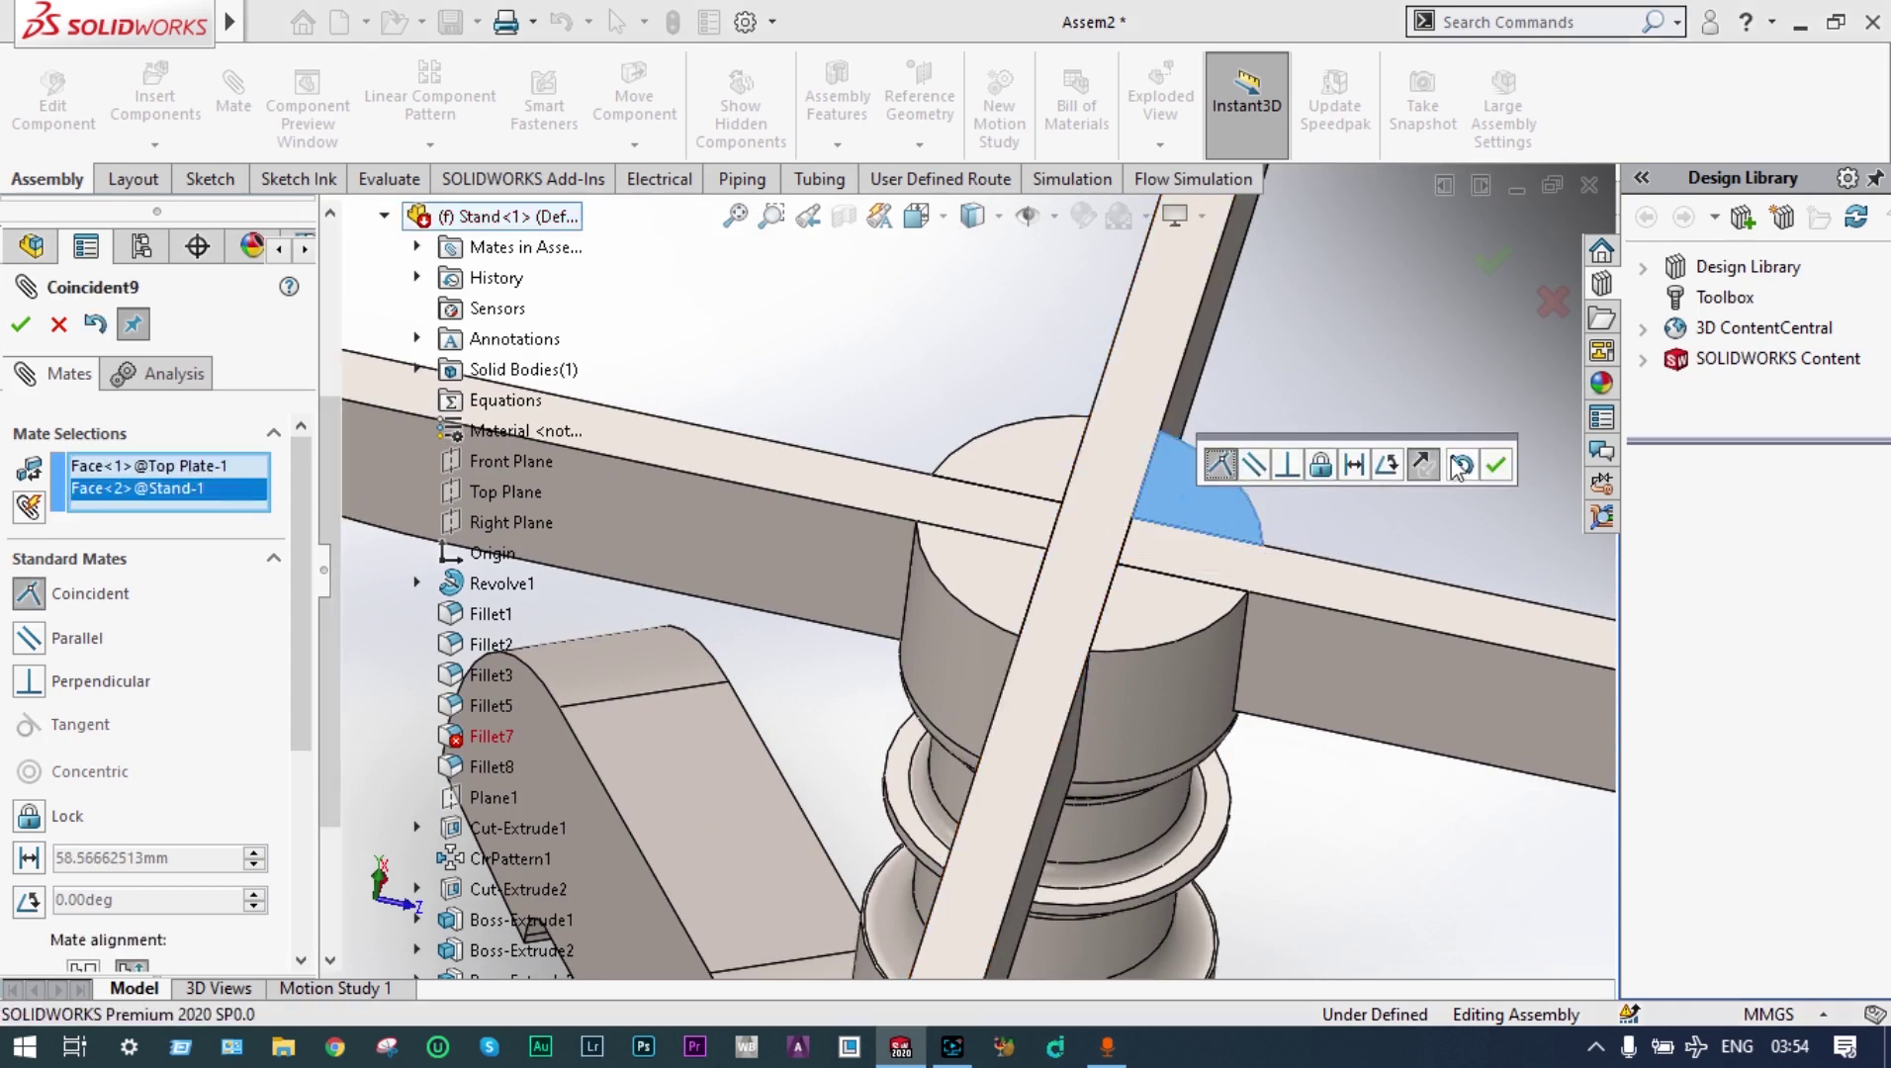
click(1497, 465)
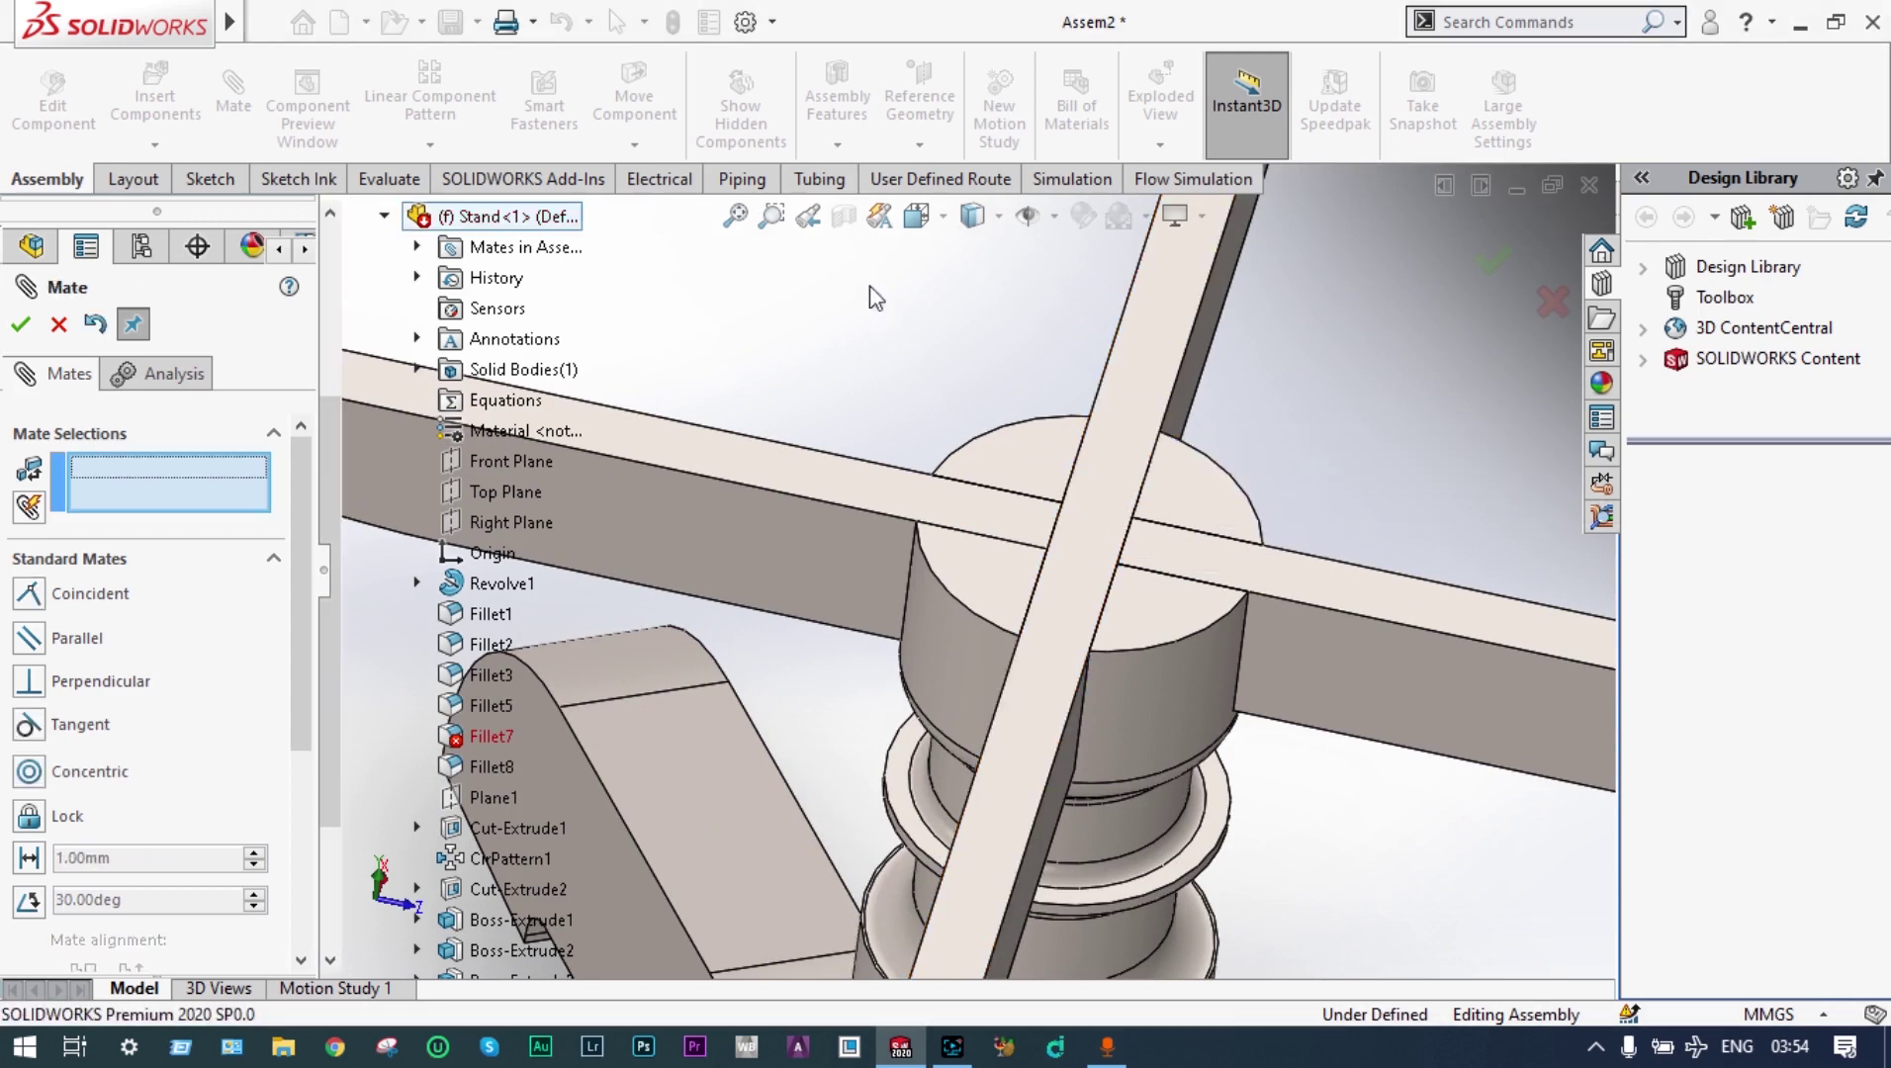
Mate the Top Plate's Front Plane coincident with the Stand's Front Plane
click(734, 216)
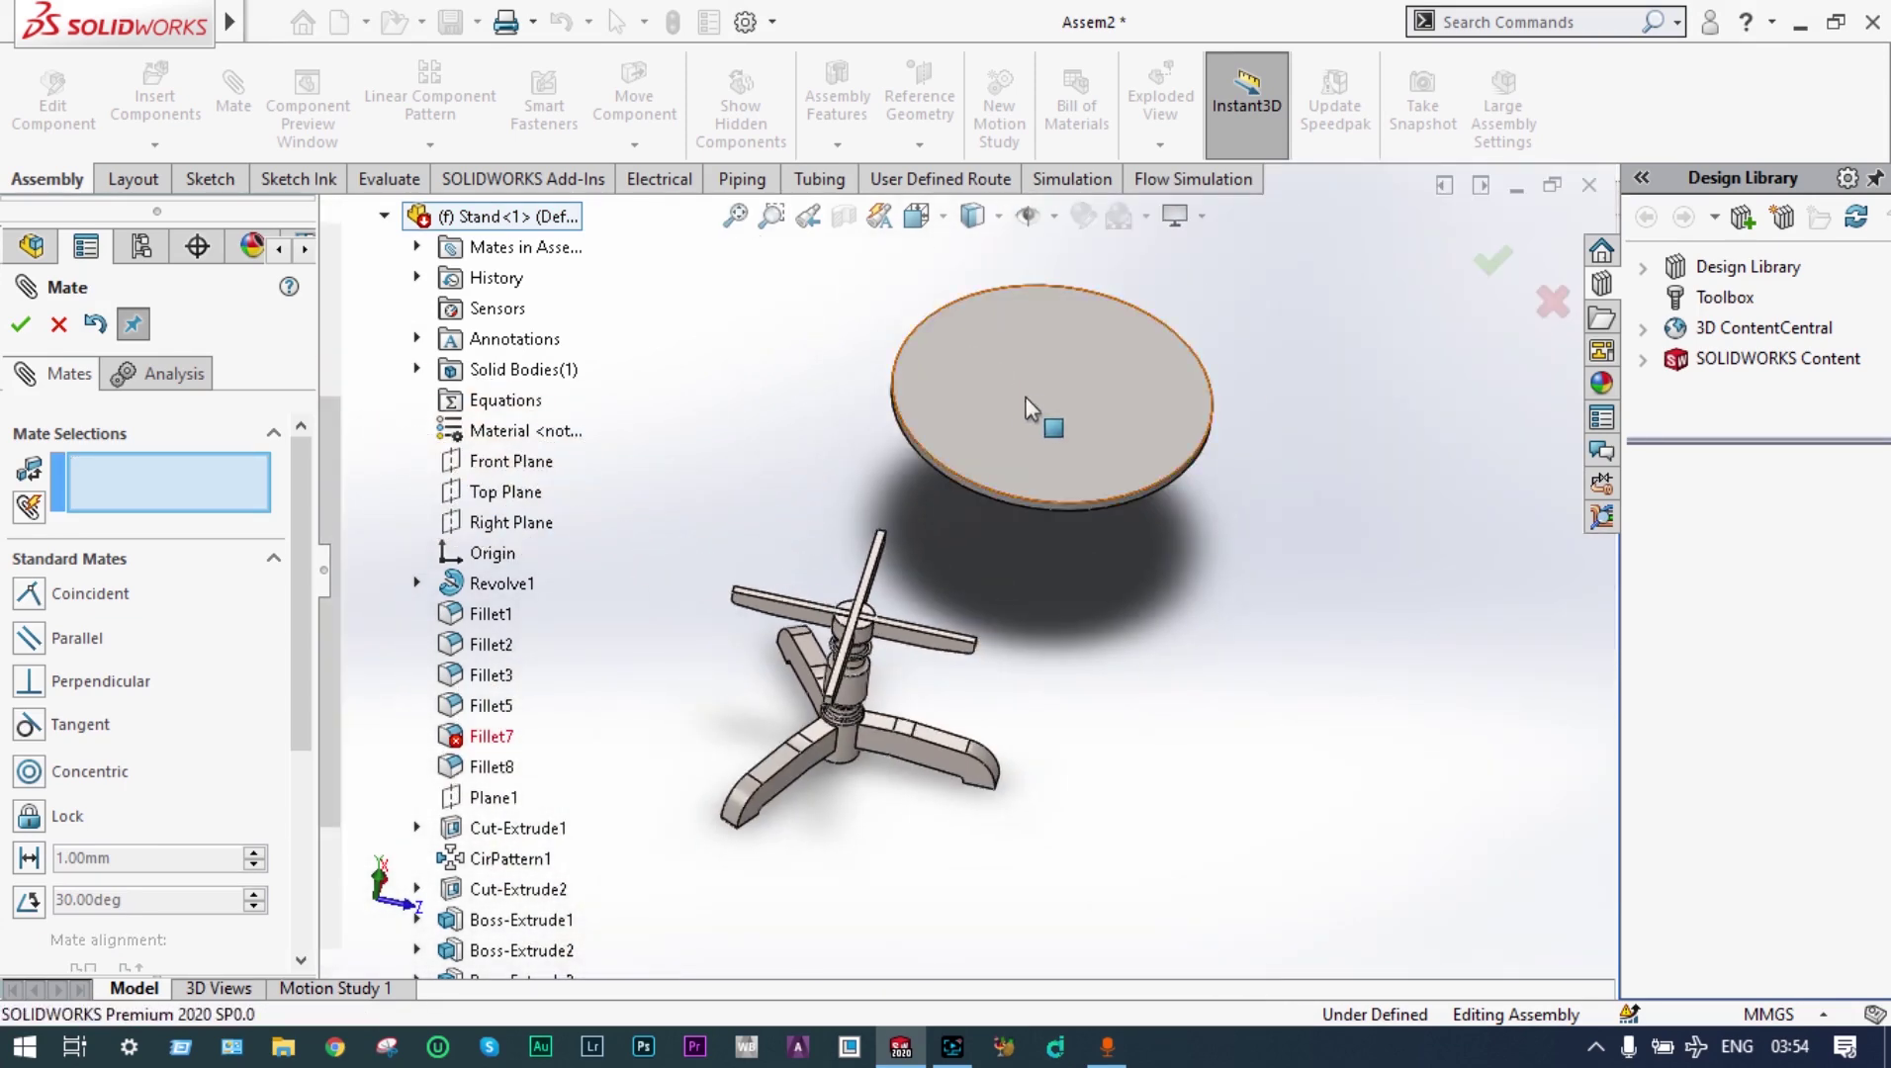
middle_drag(1166, 535, 1130, 474)
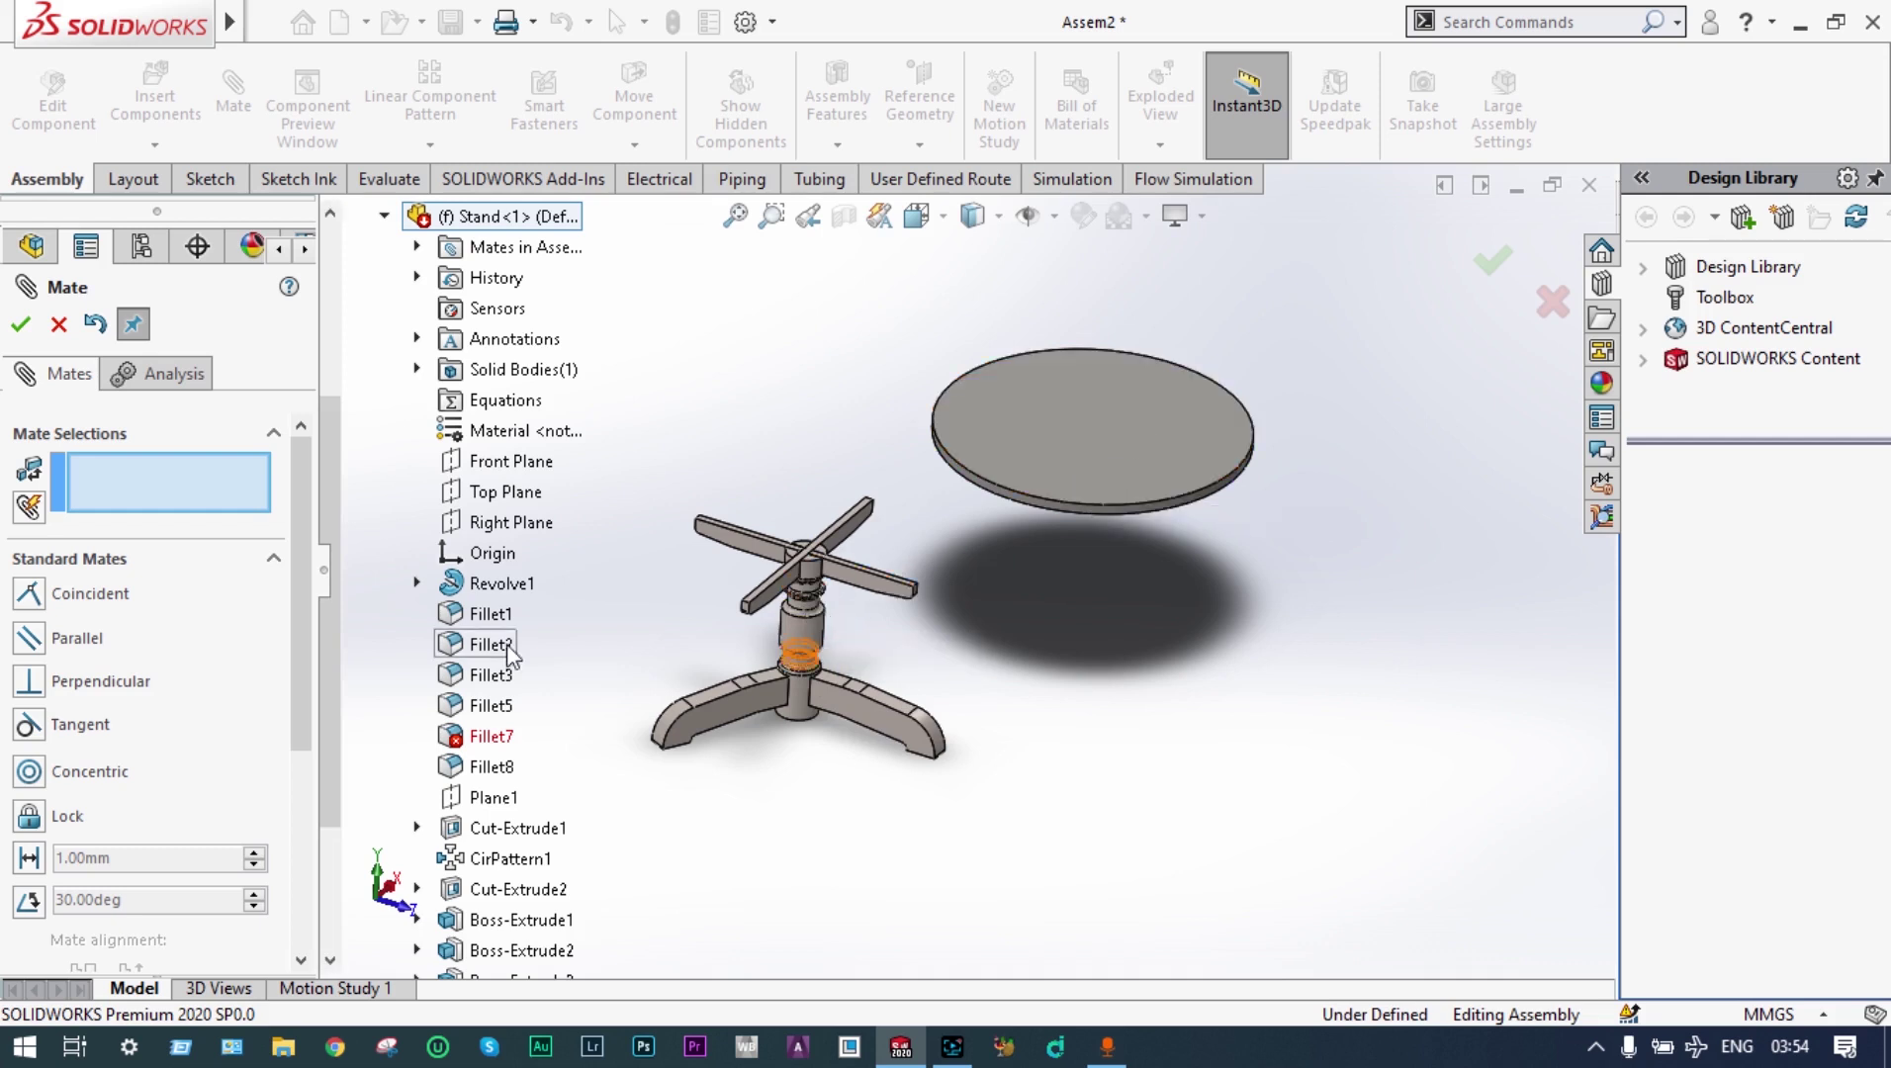
click(517, 465)
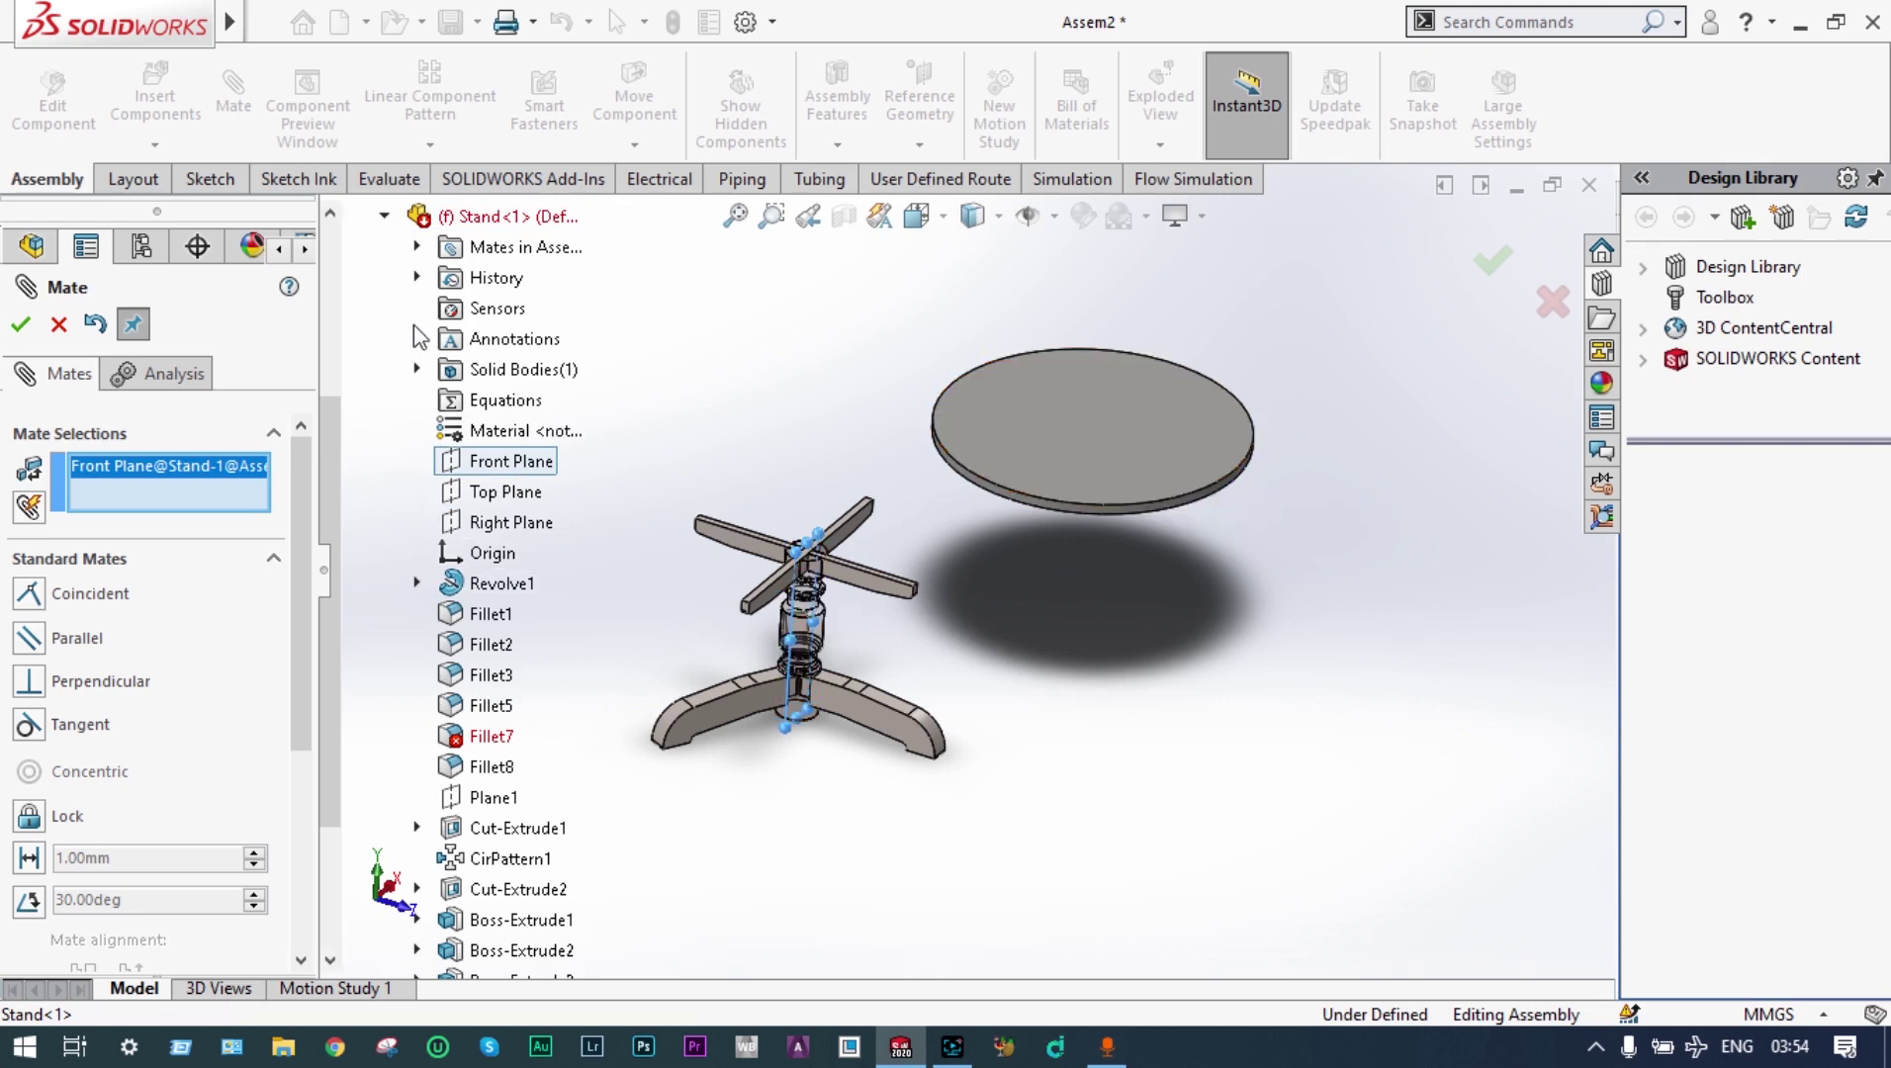
click(367, 217)
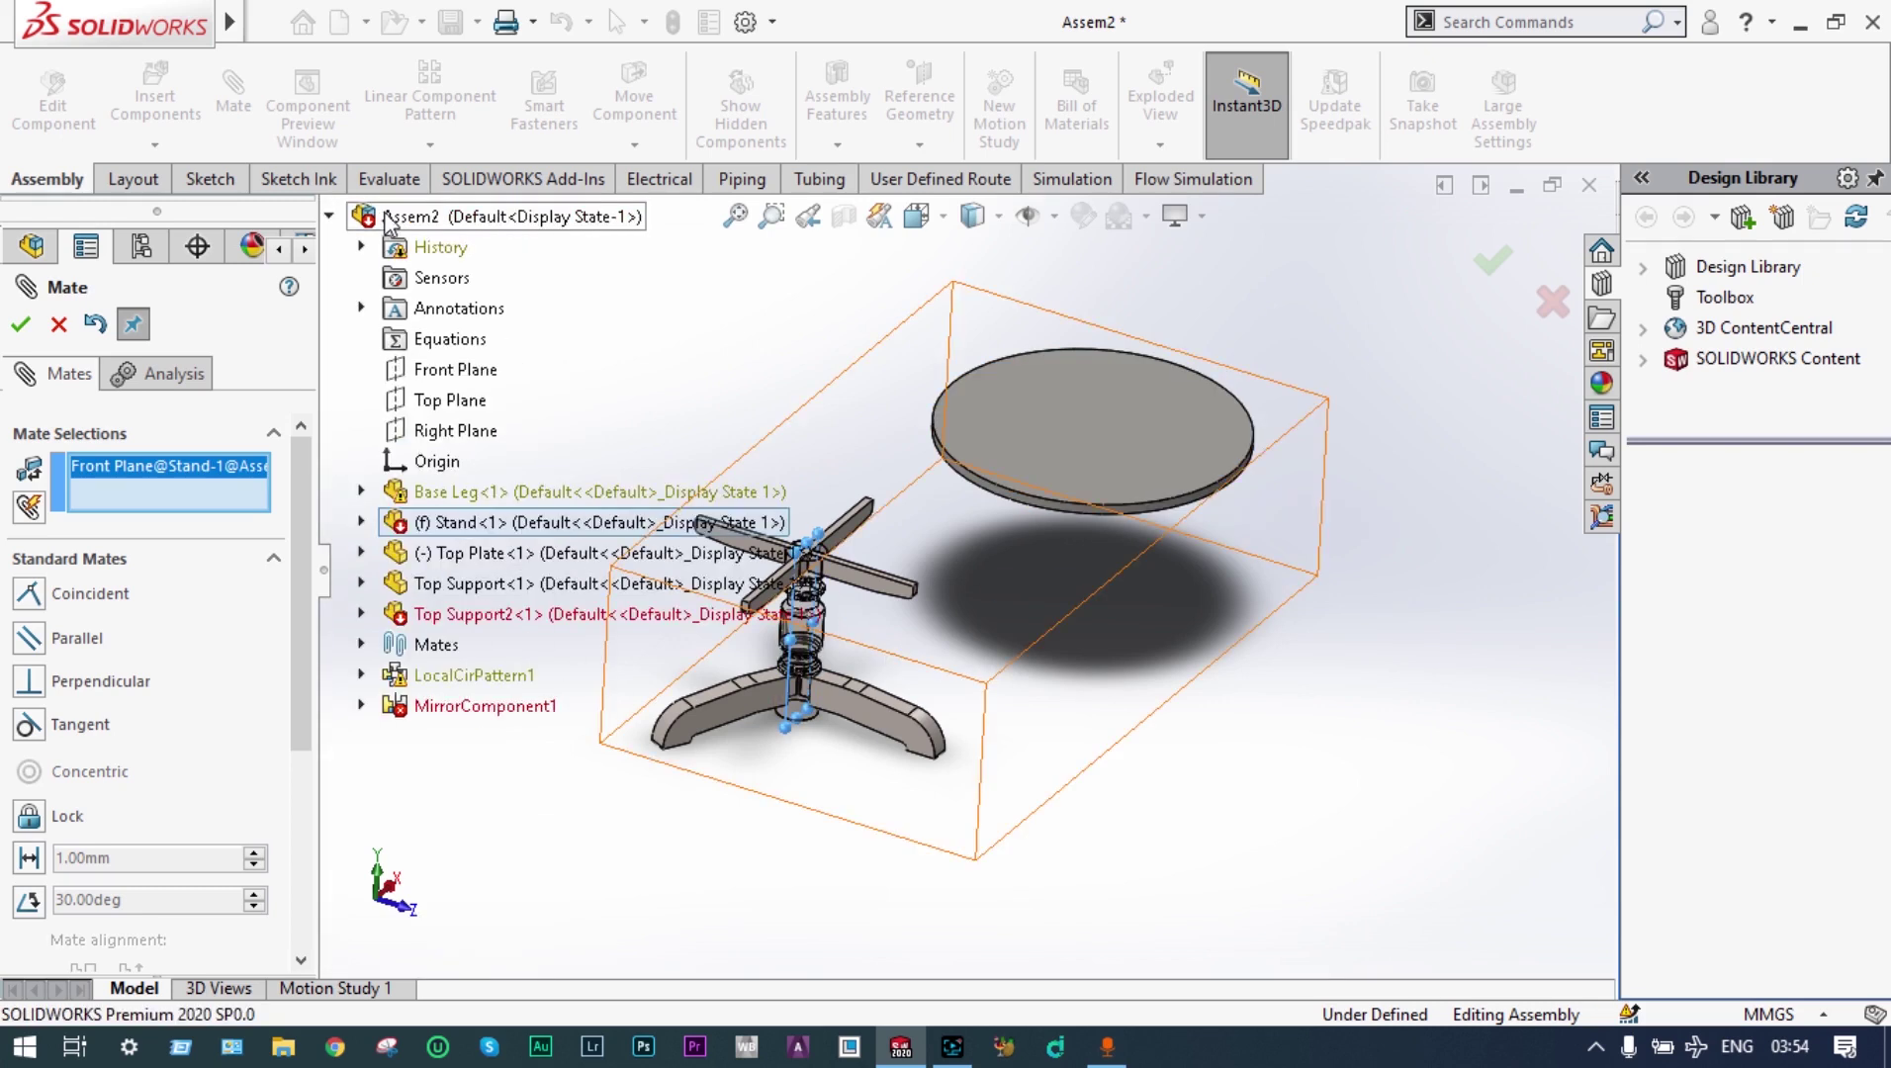
click(362, 555)
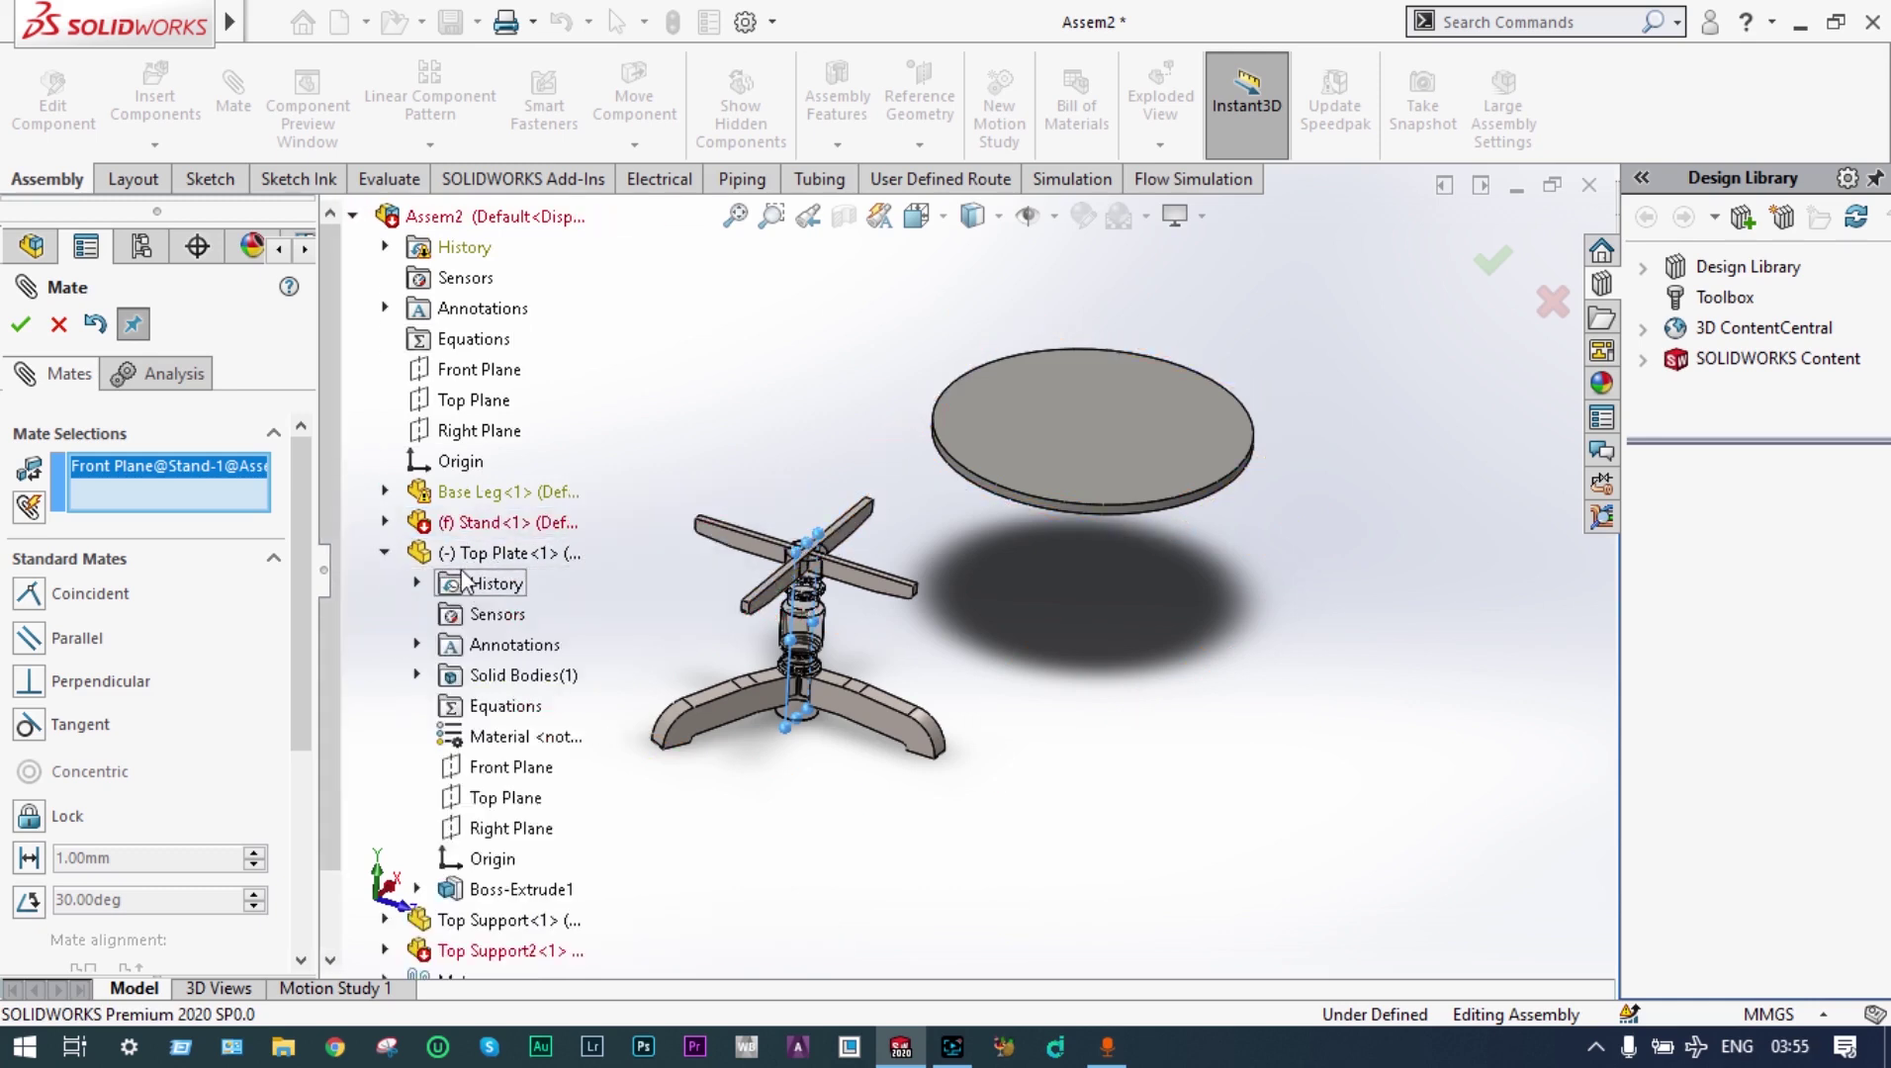
click(490, 776)
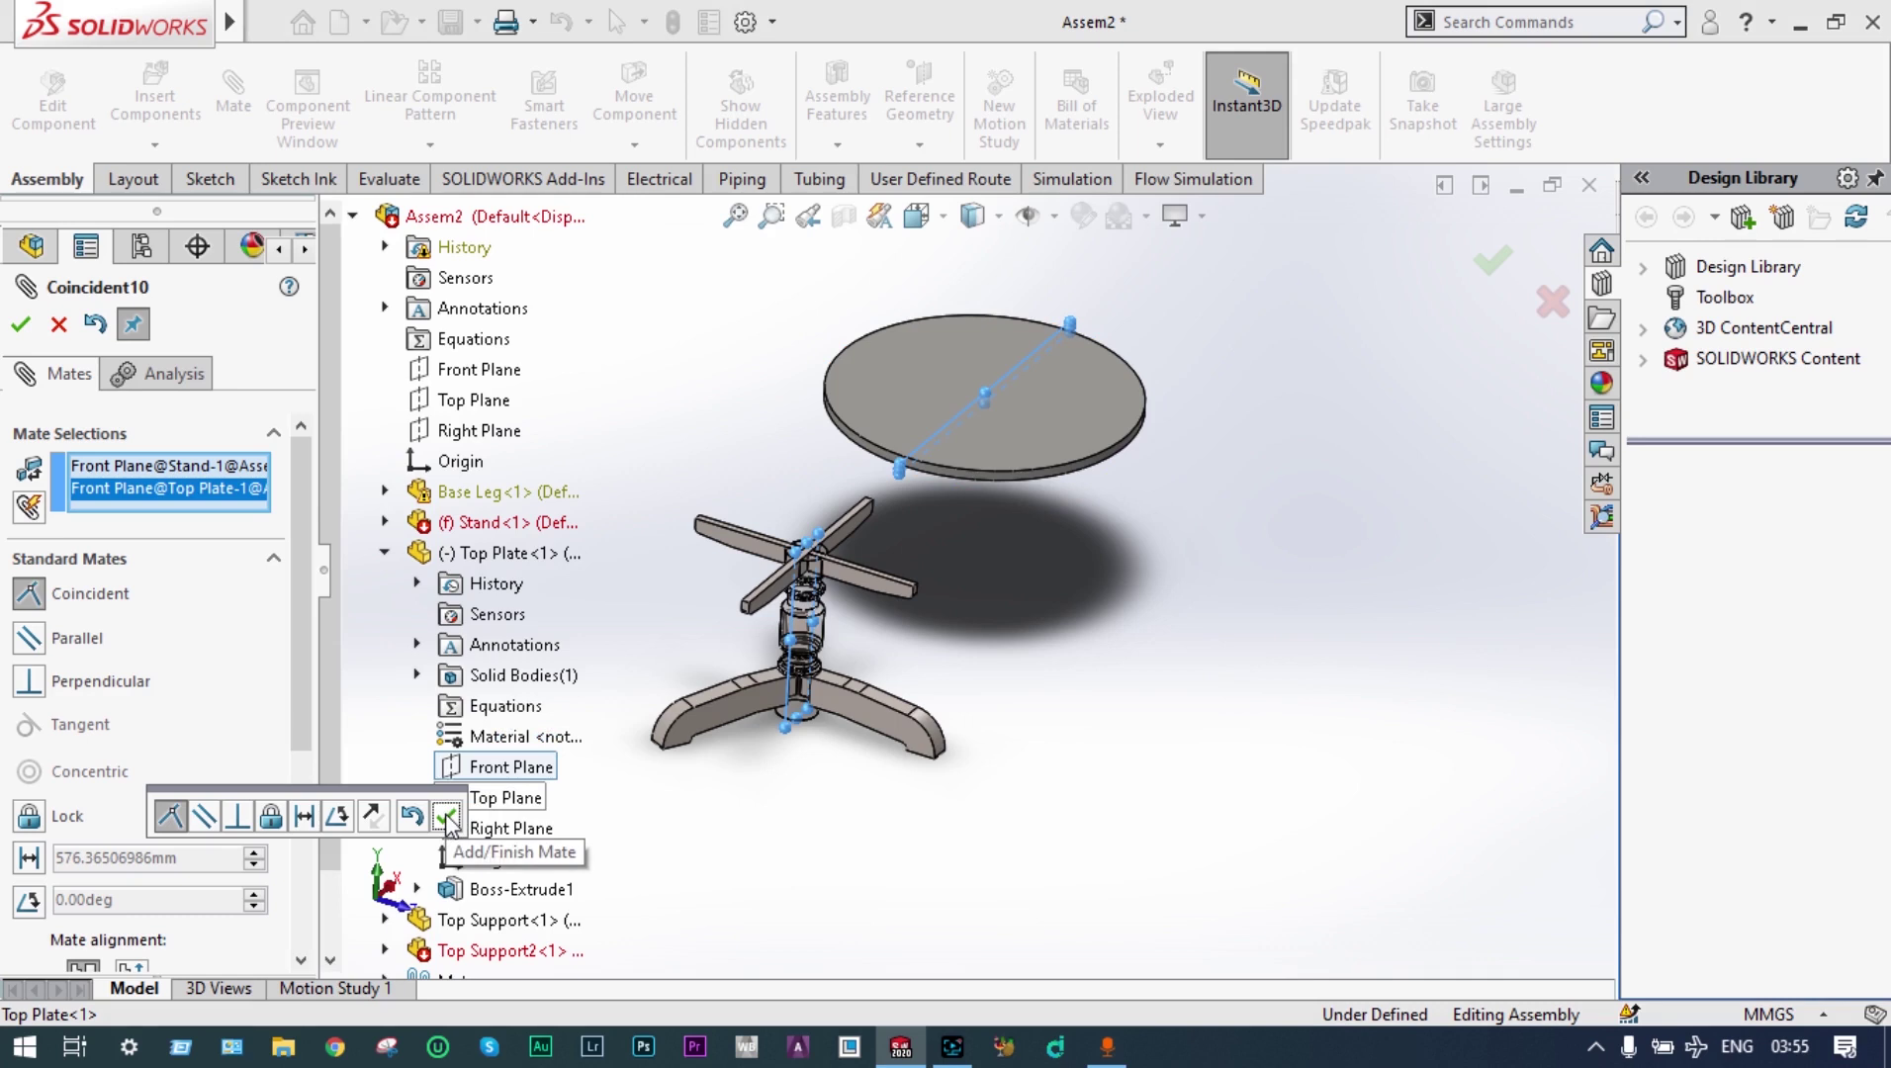
click(446, 817)
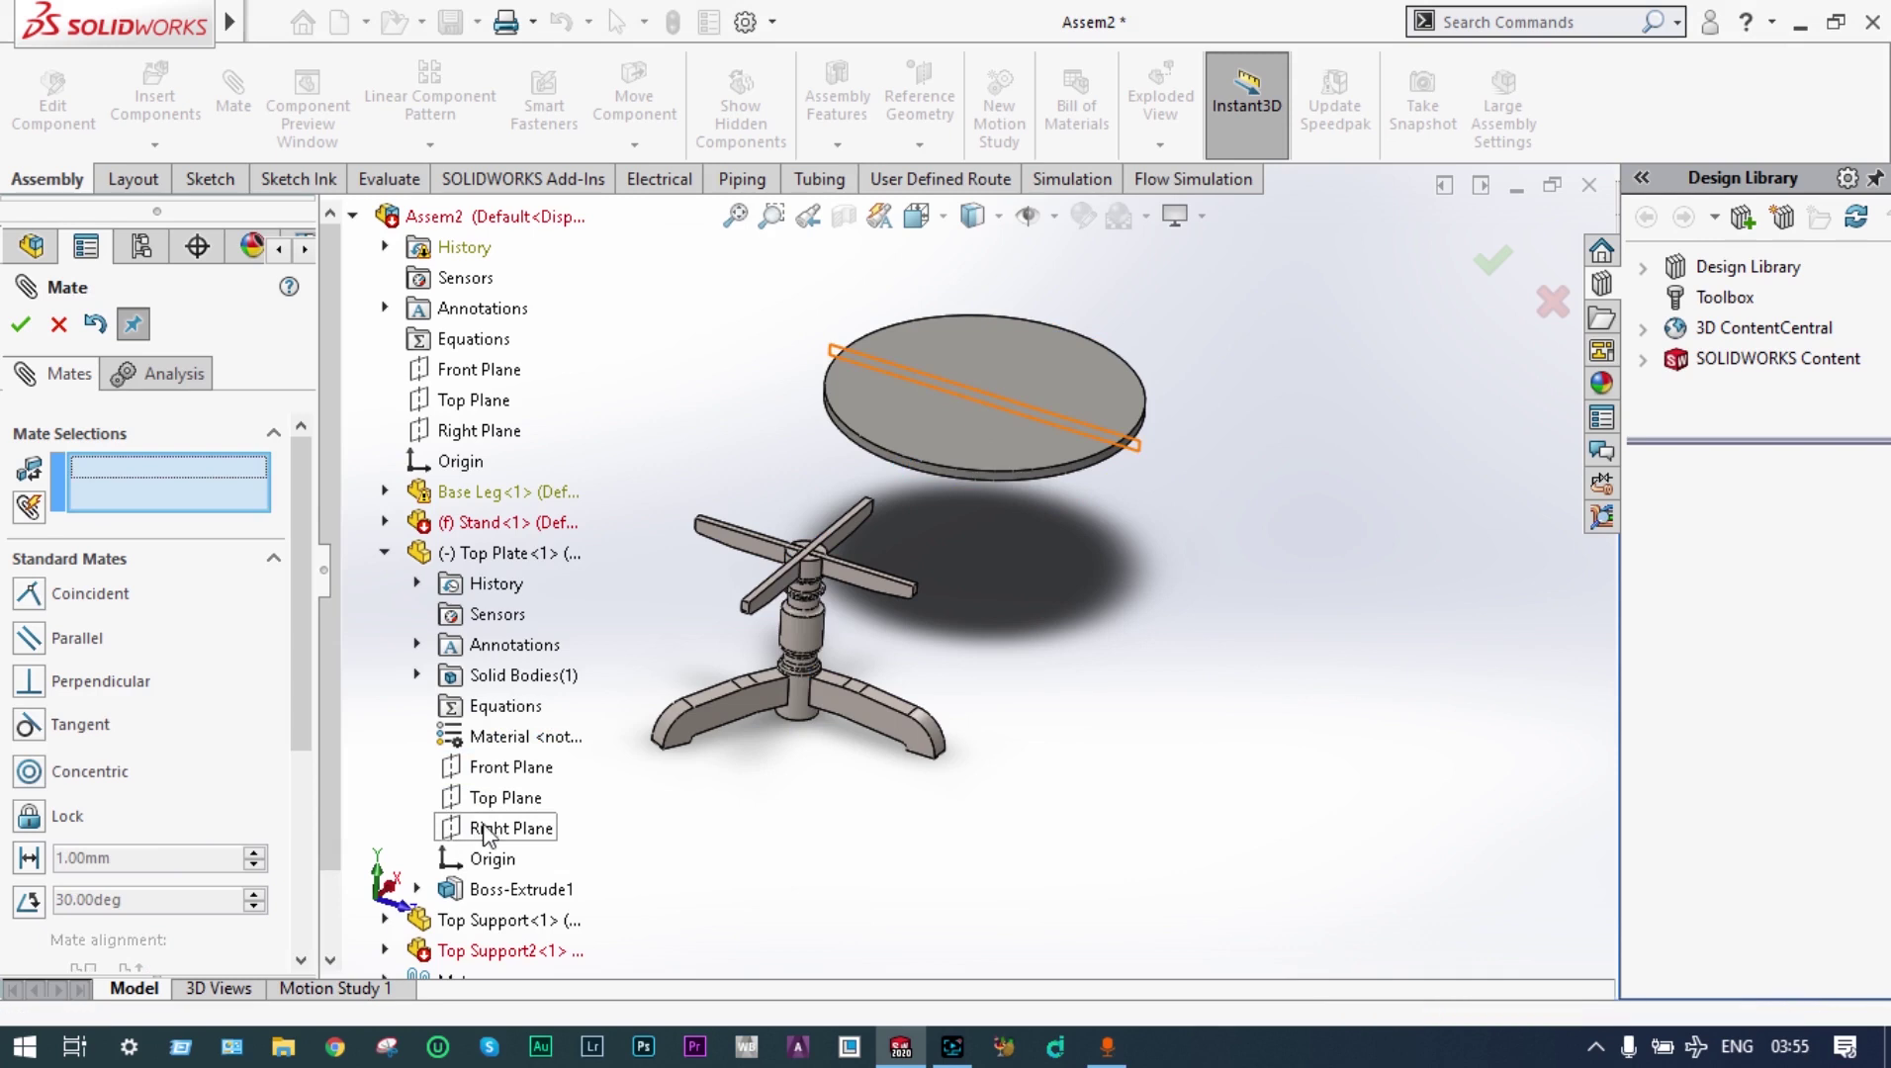
Mate the Top Plate's Right Plane coincident with the Stand's Right Plane and finish the Mate command
click(484, 827)
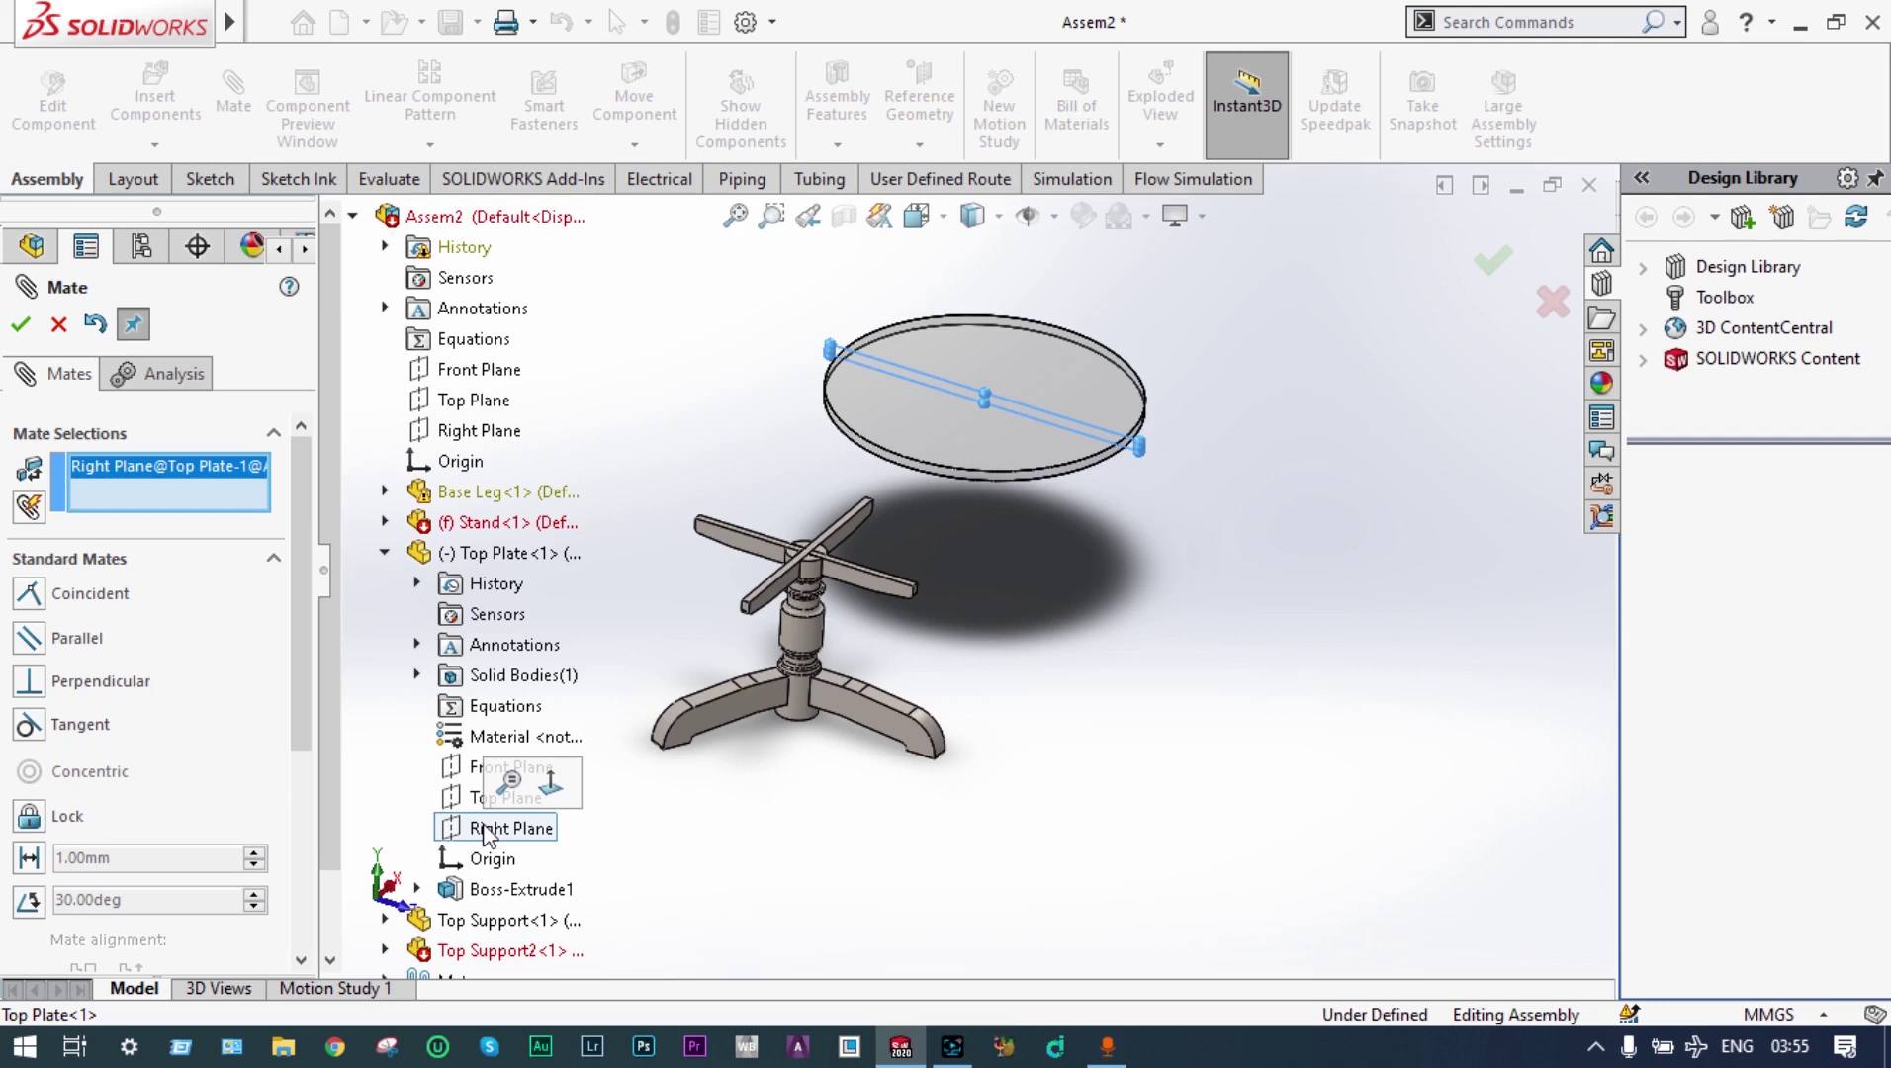
click(386, 521)
click(488, 525)
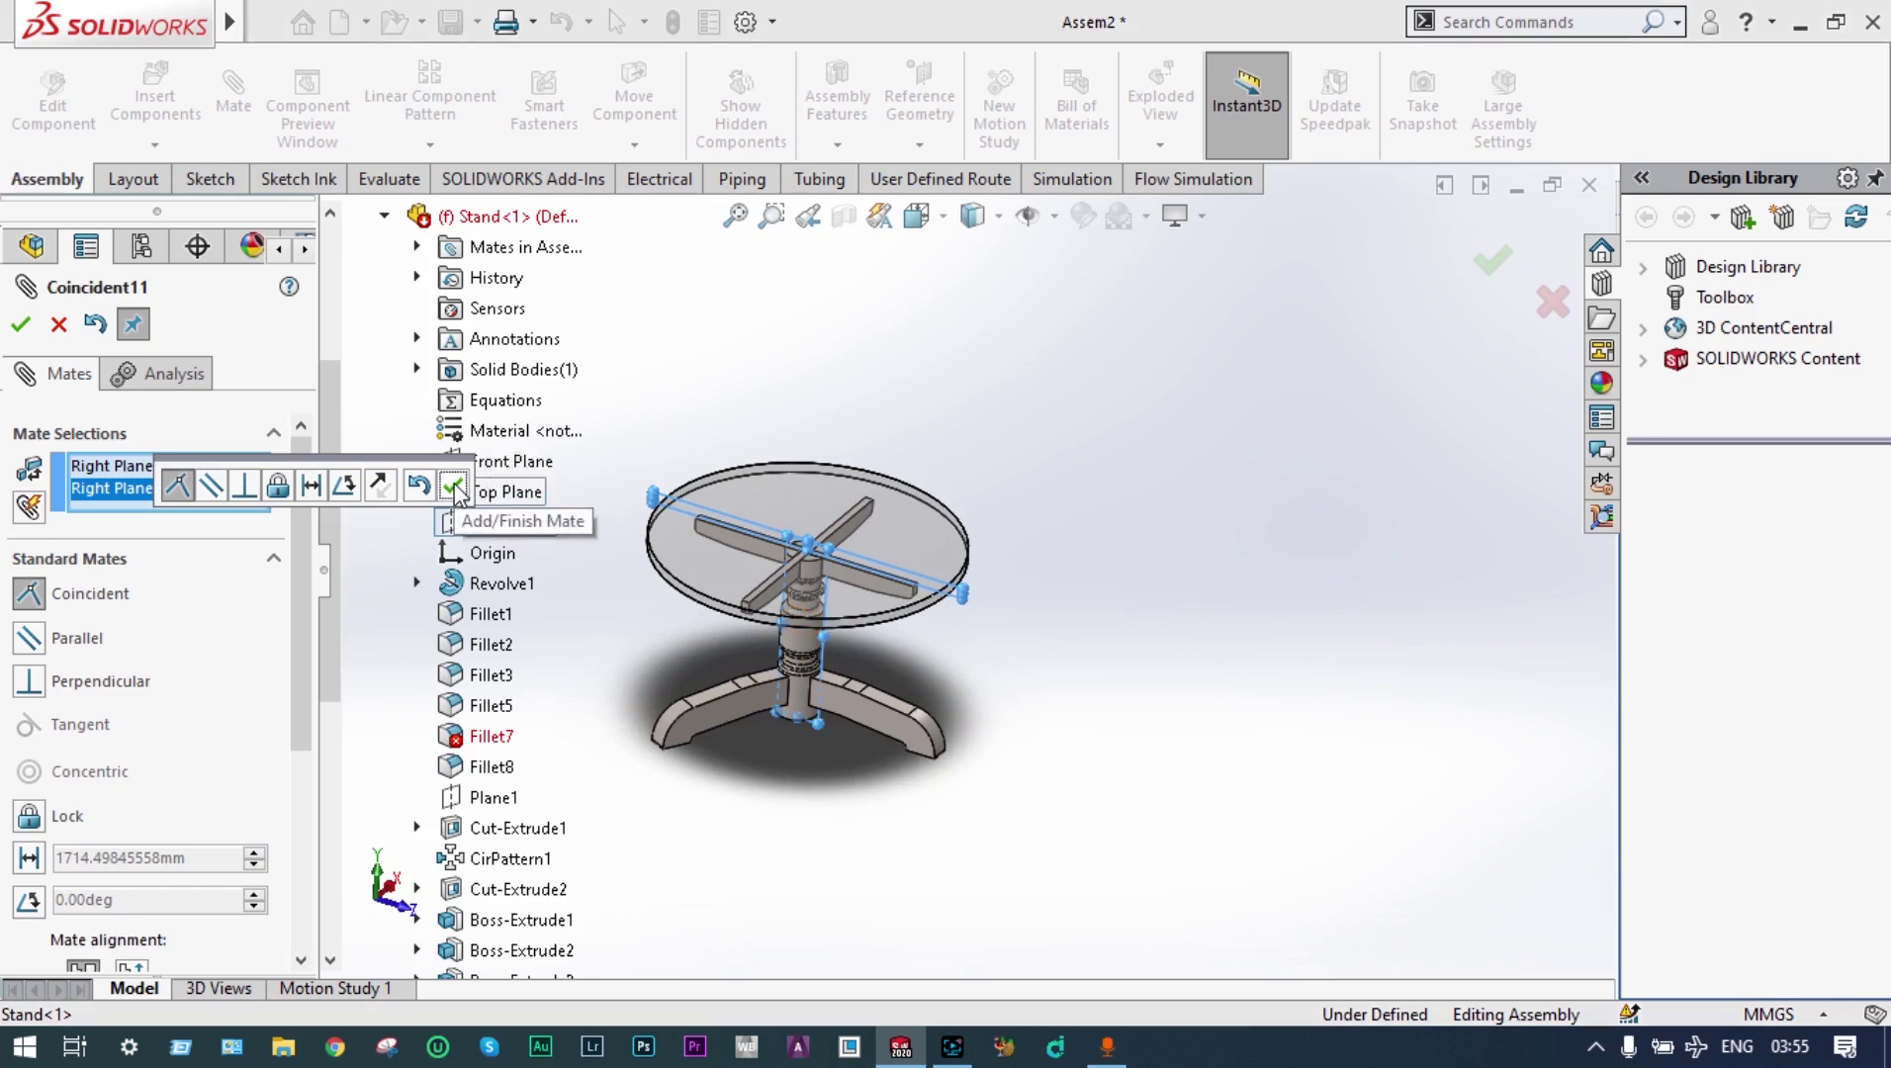
click(453, 486)
middle_drag(1100, 623, 1186, 613)
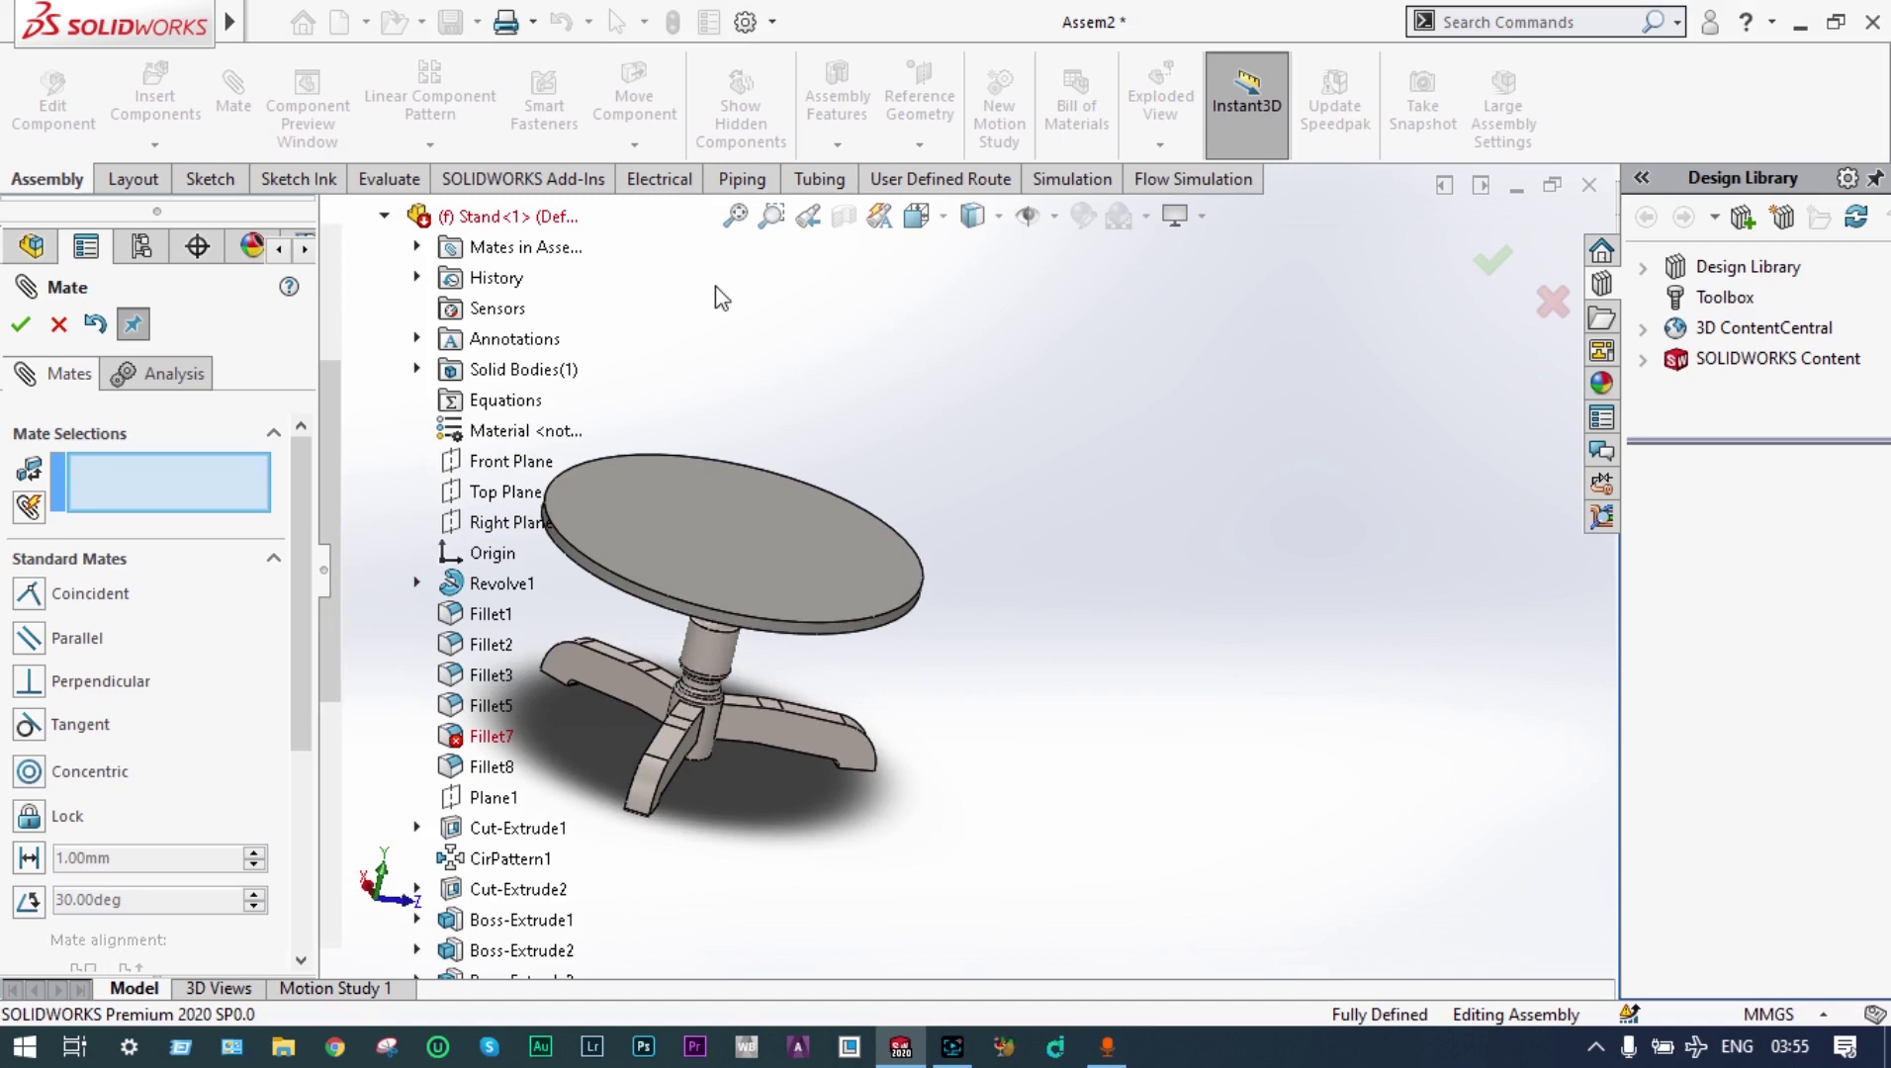
click(734, 215)
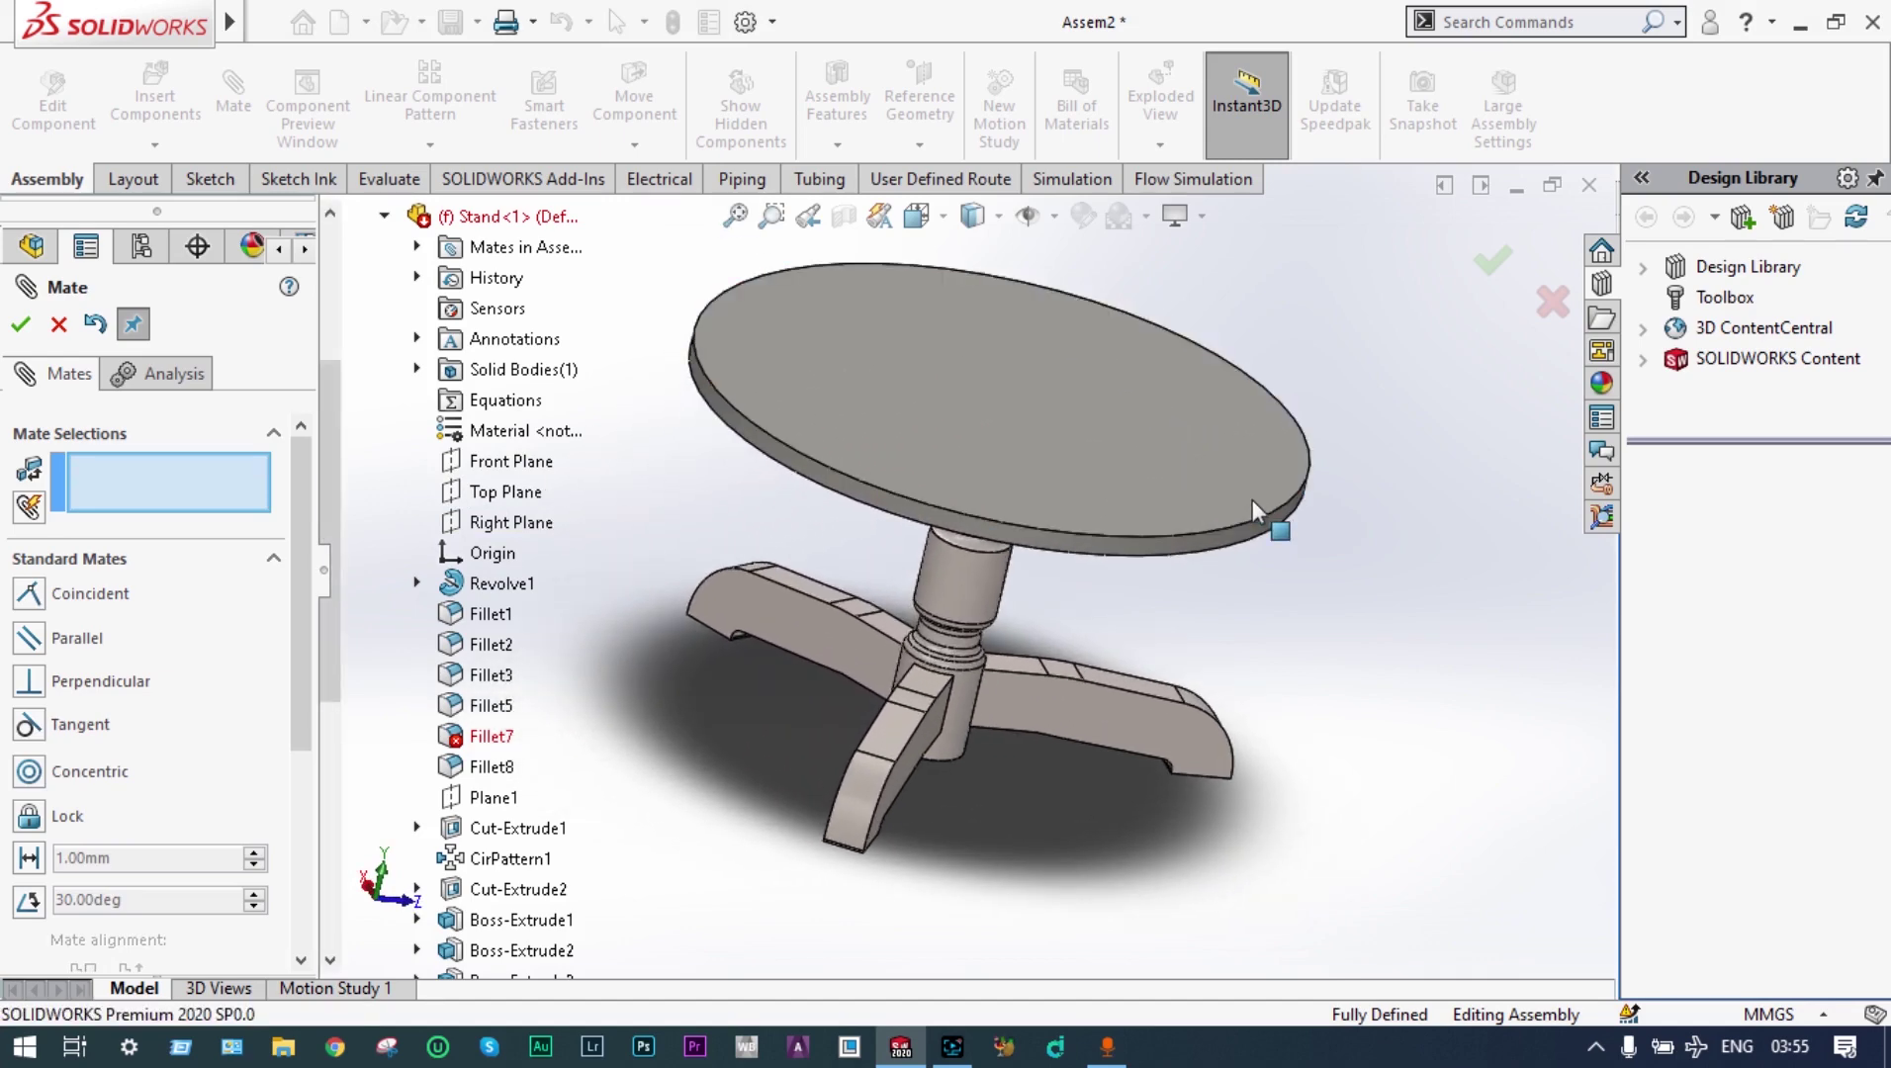
middle_drag(1331, 551, 1137, 415)
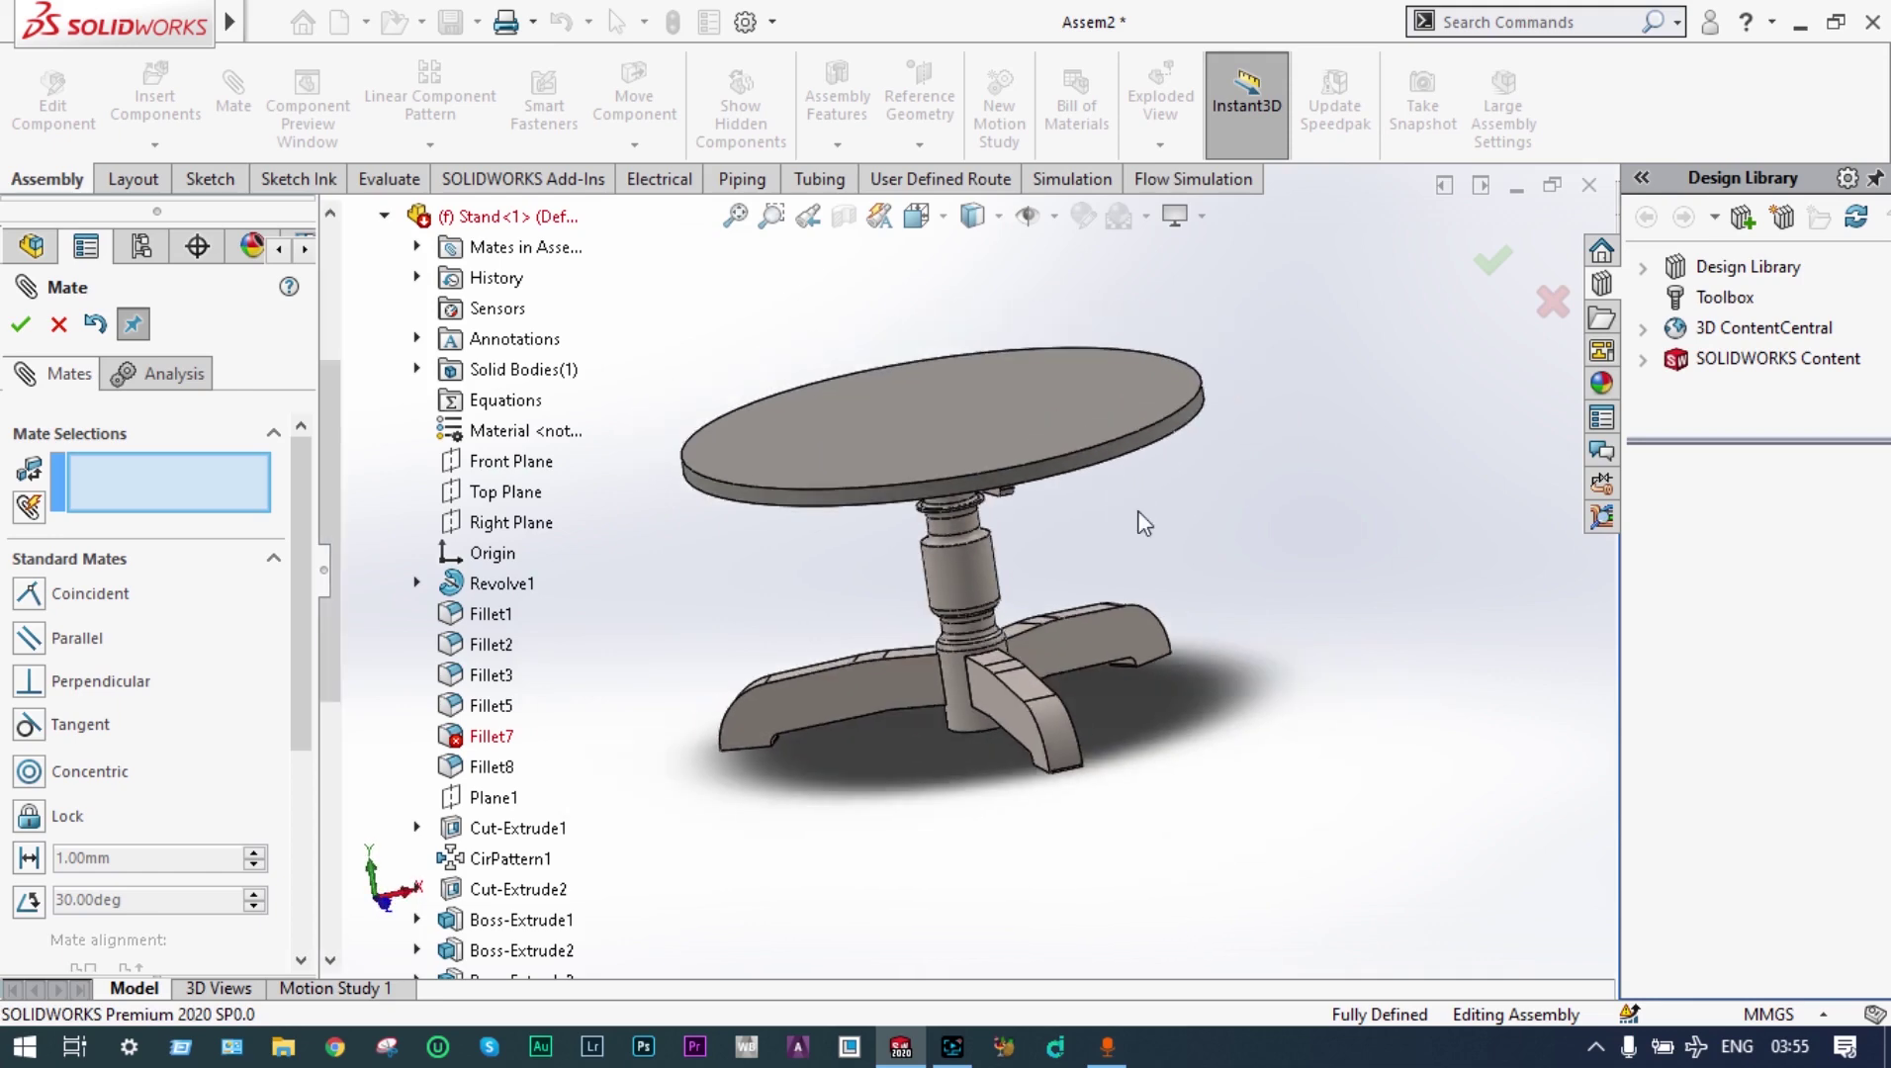
click(1492, 263)
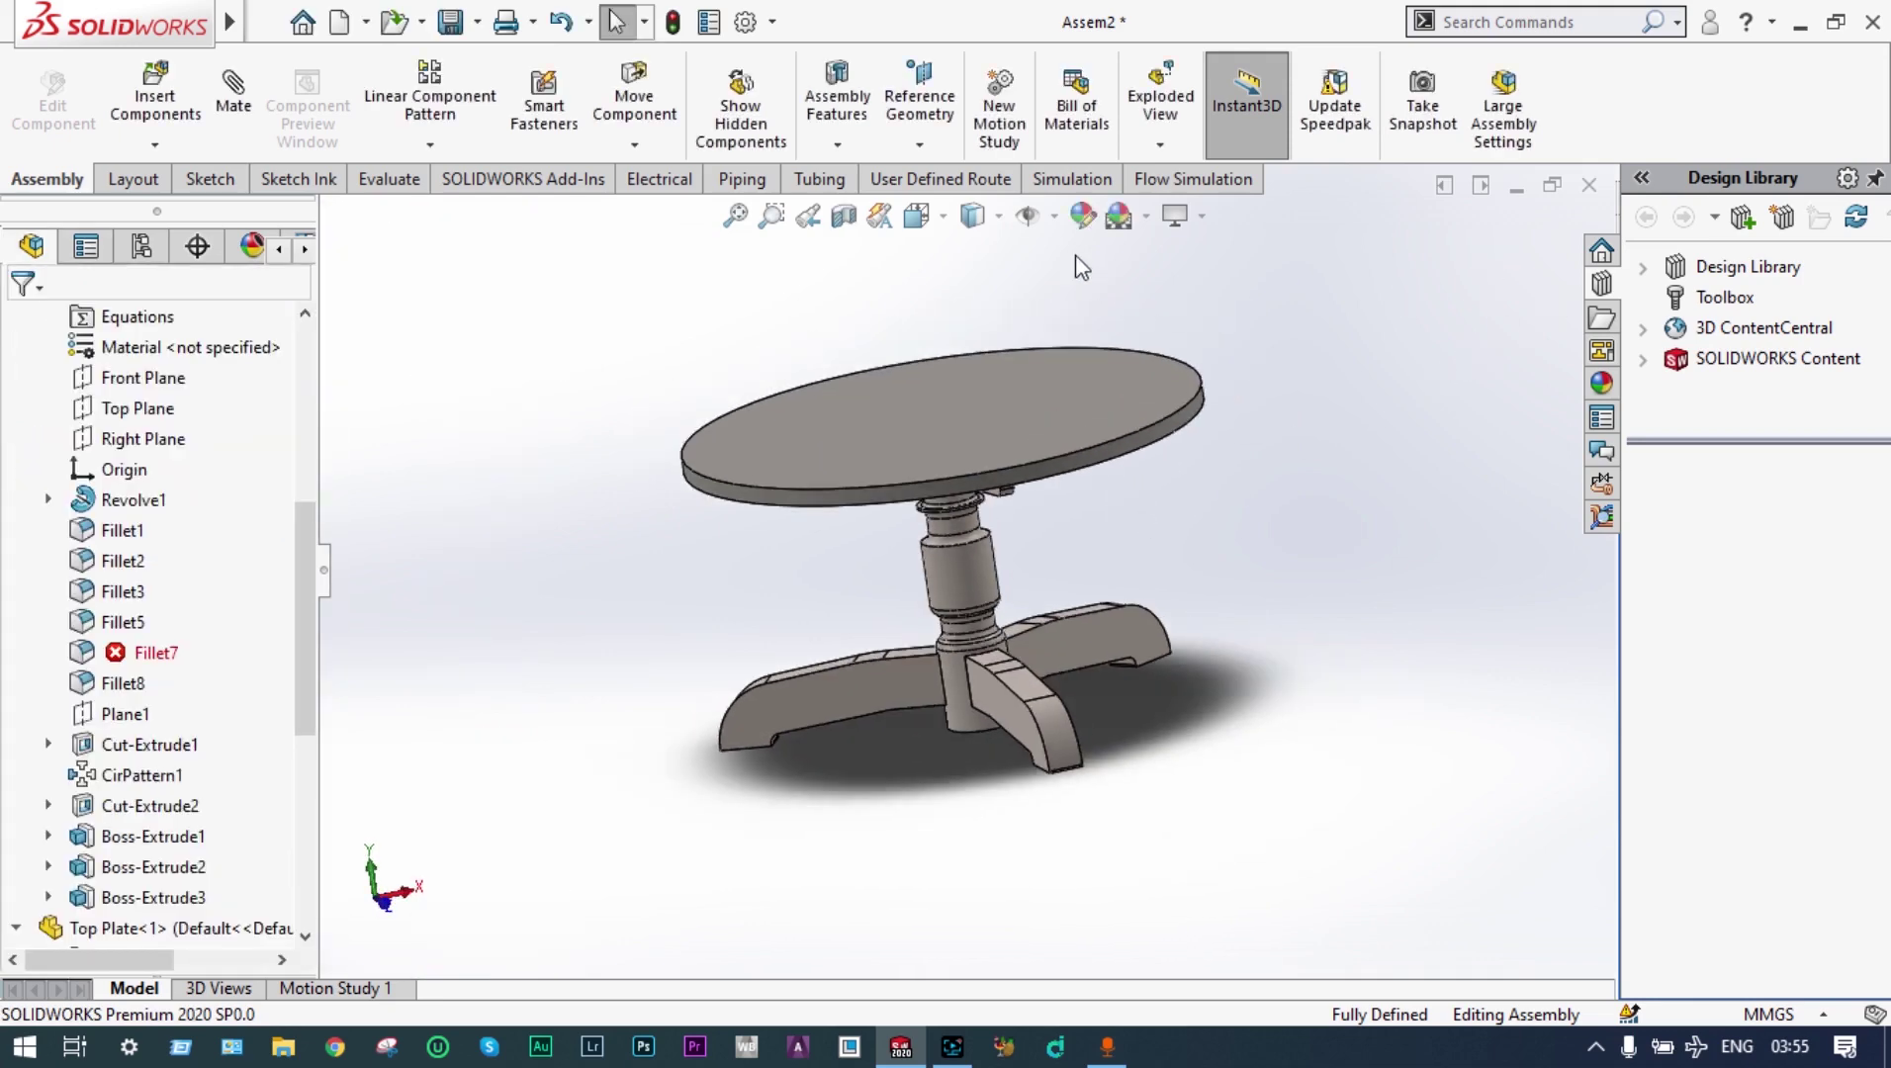
Apply the Plain White scene to the table assembly and fit the whole table in the view
click(1146, 215)
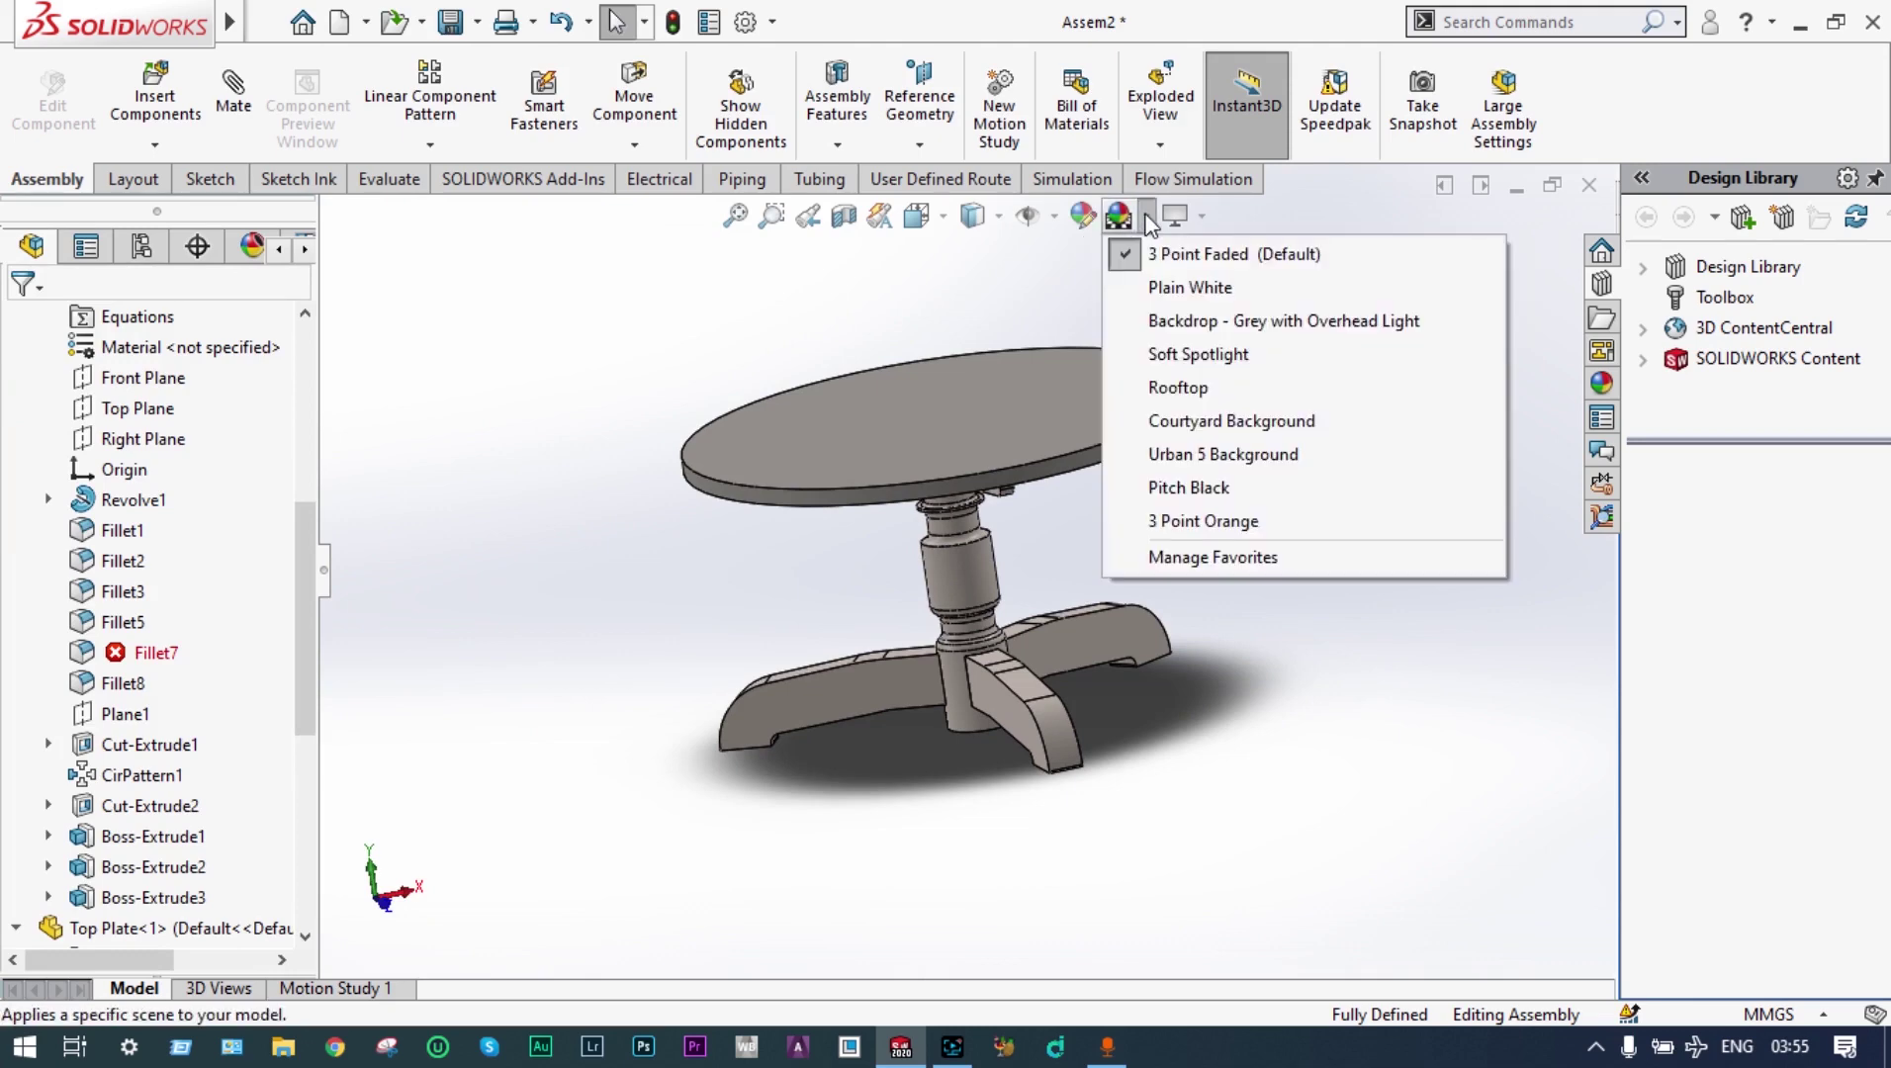
click(1169, 288)
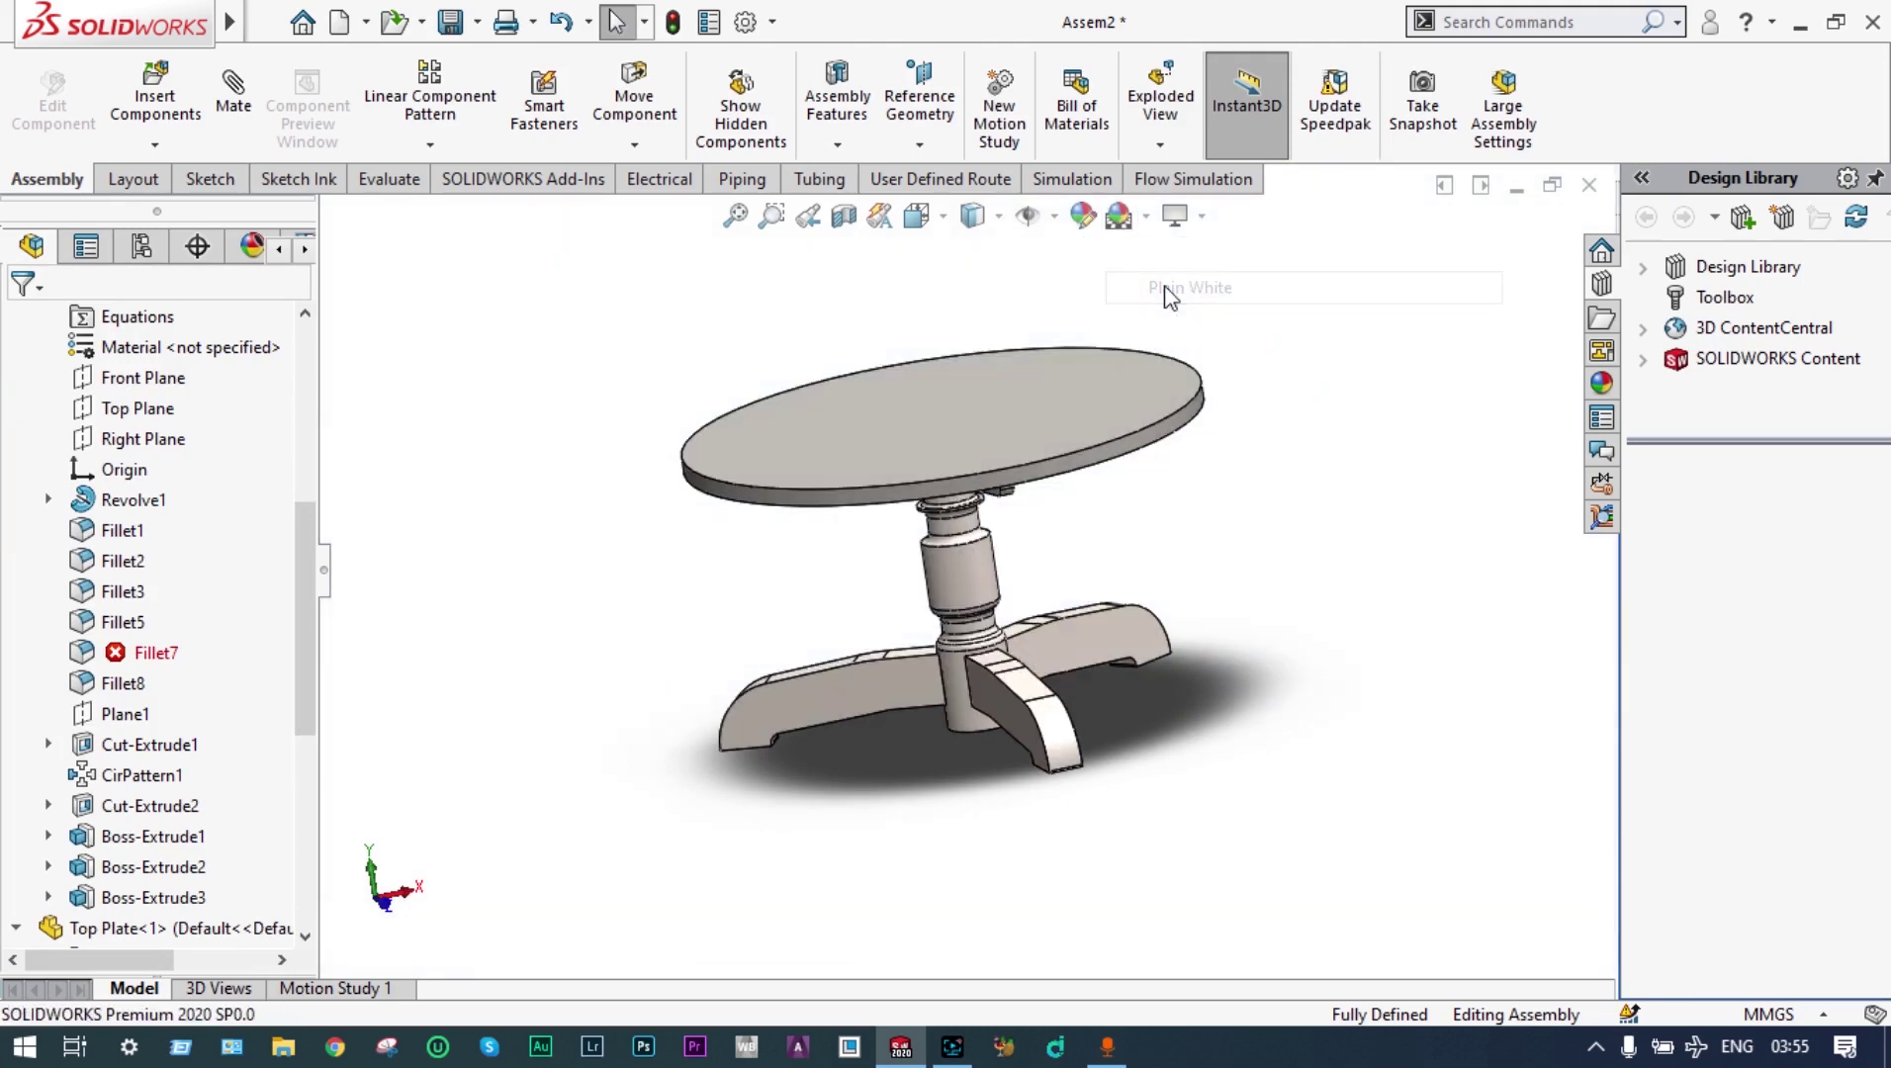
middle_drag(1235, 423, 1316, 373)
key(f)
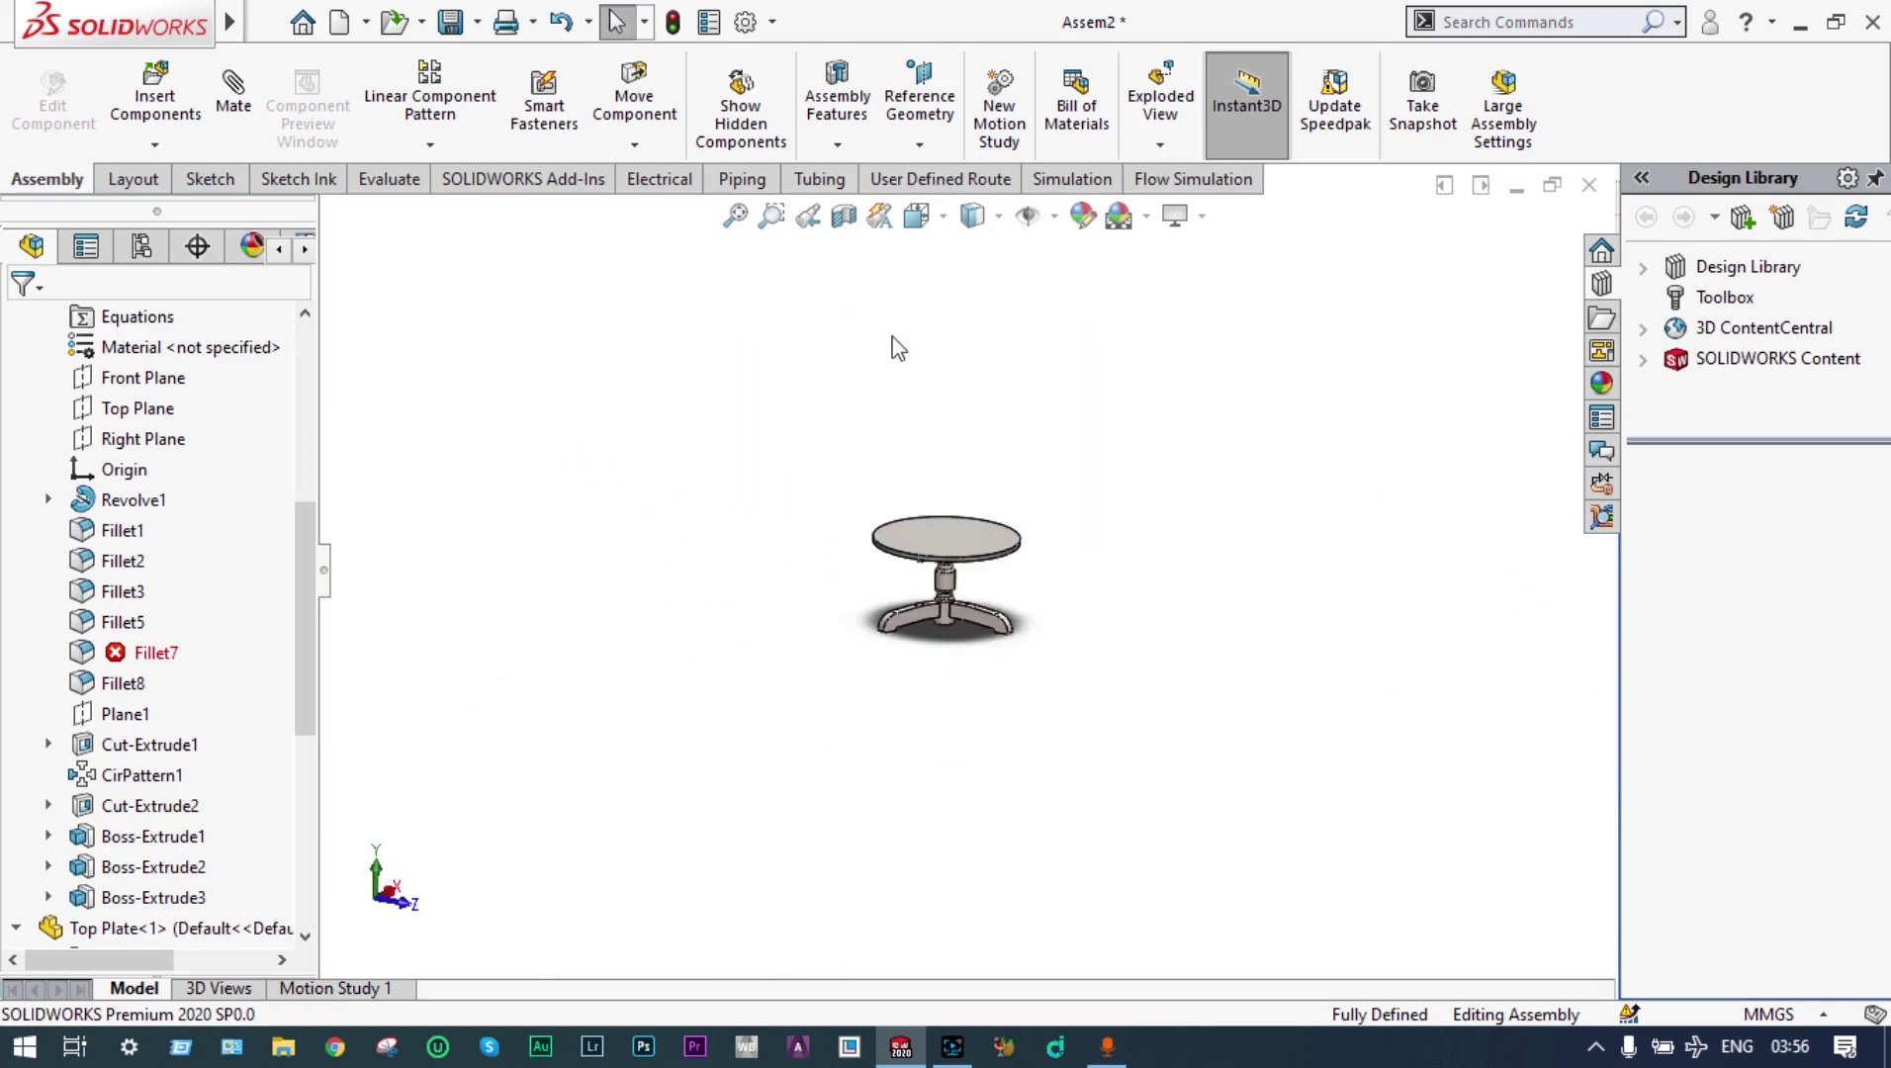
click(749, 220)
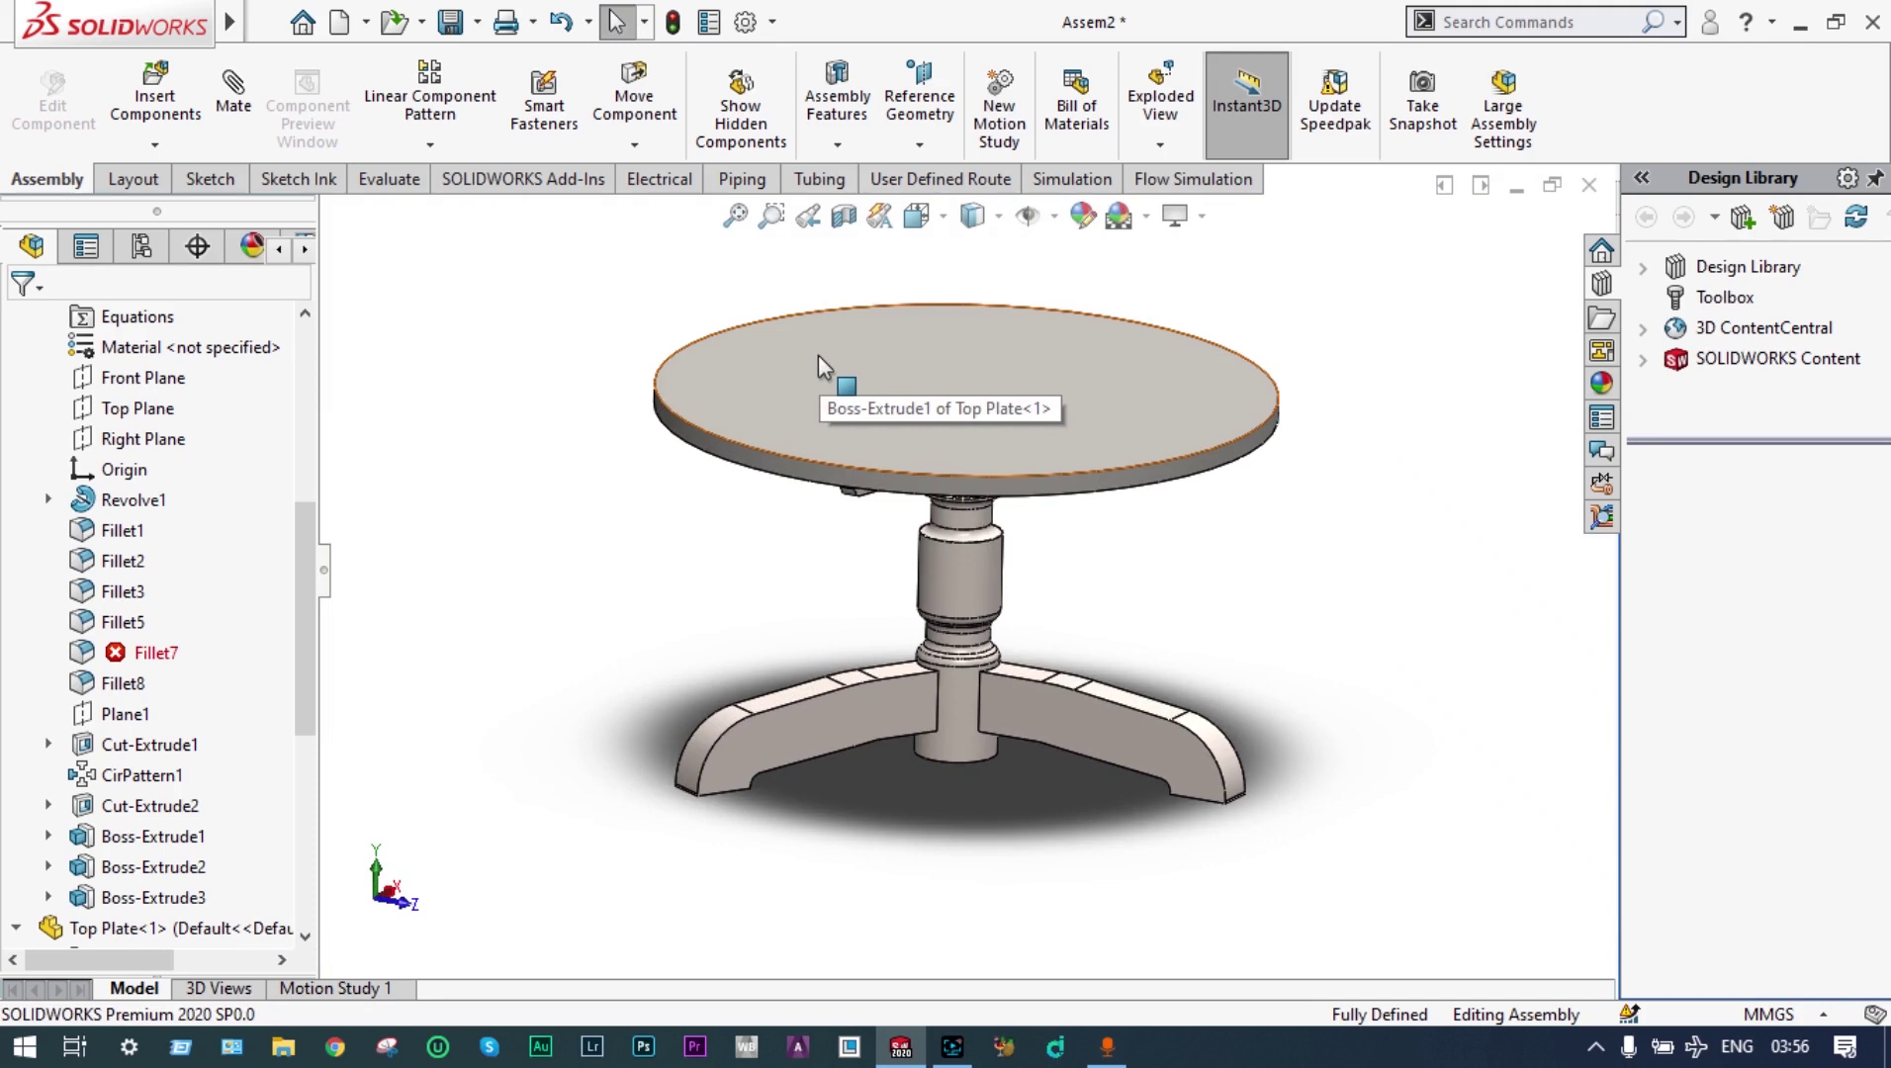
Create a new Static simulation study for the table assembly
click(1076, 180)
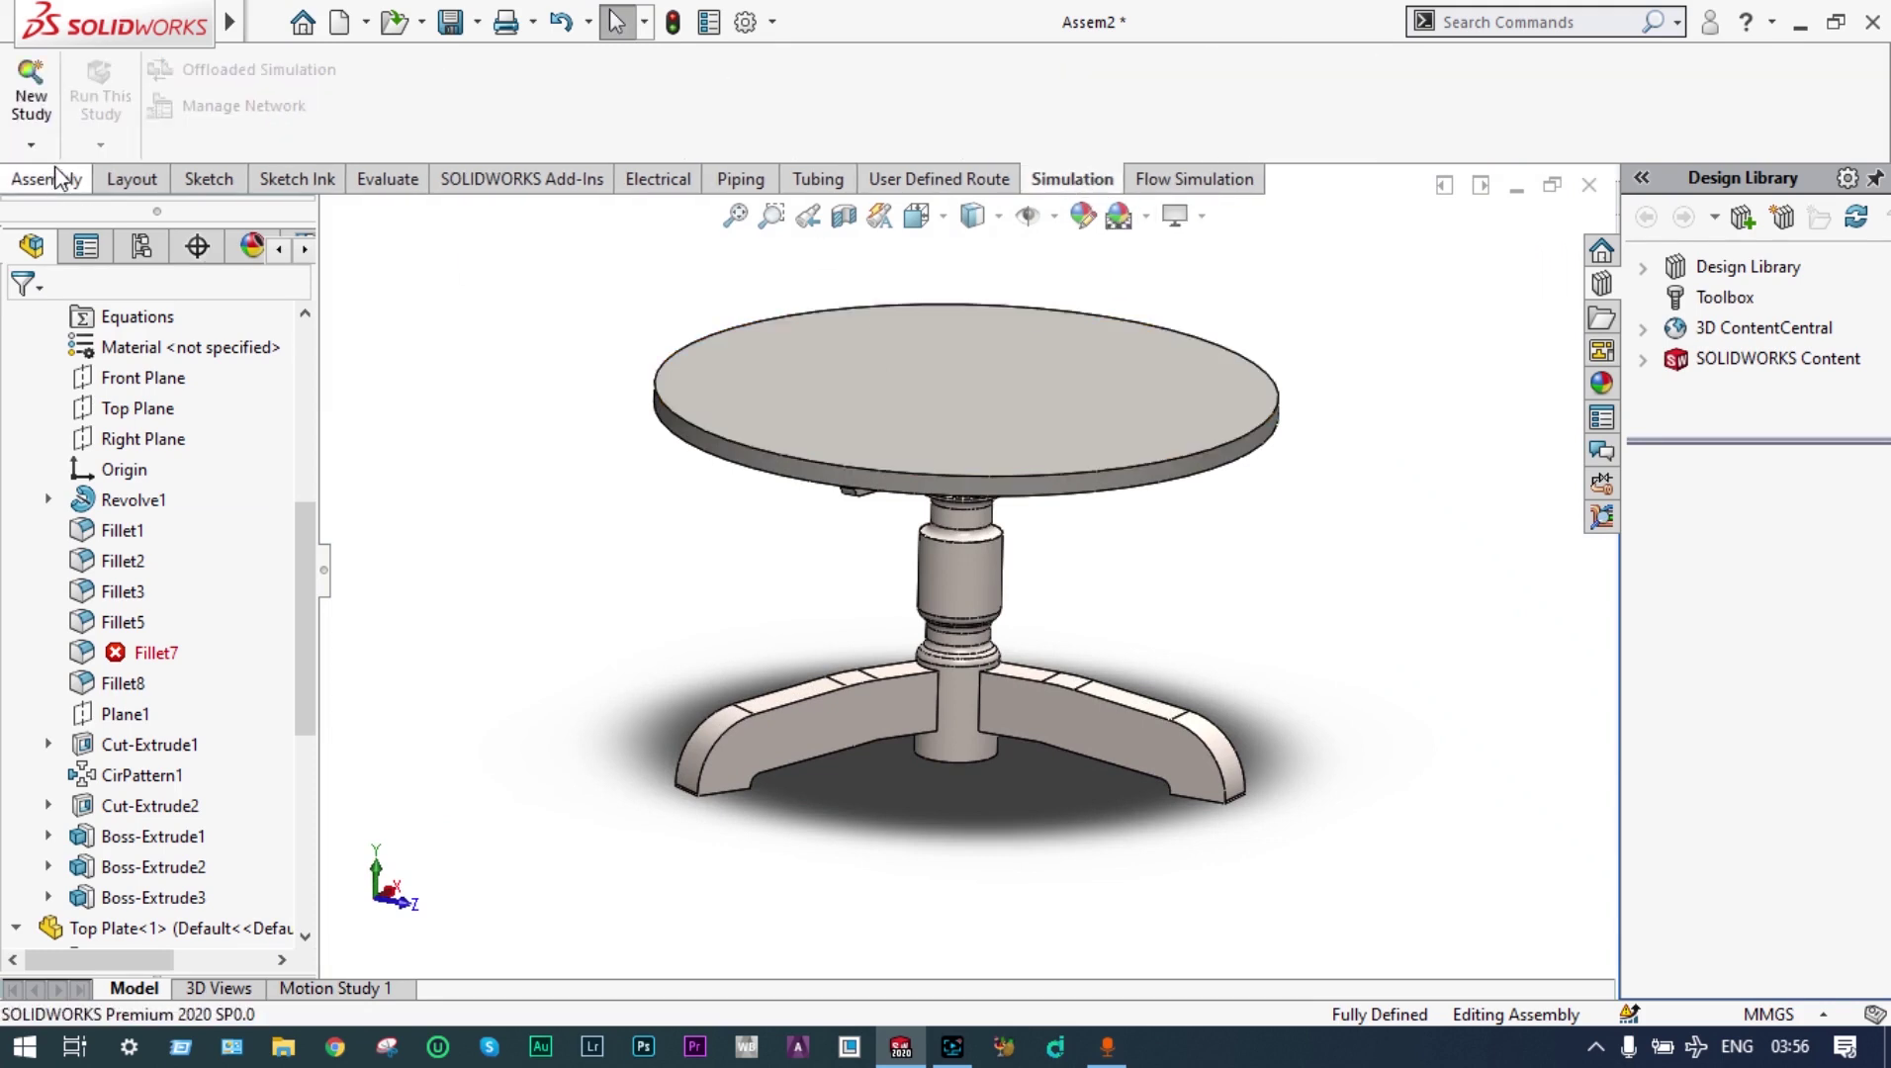
click(31, 146)
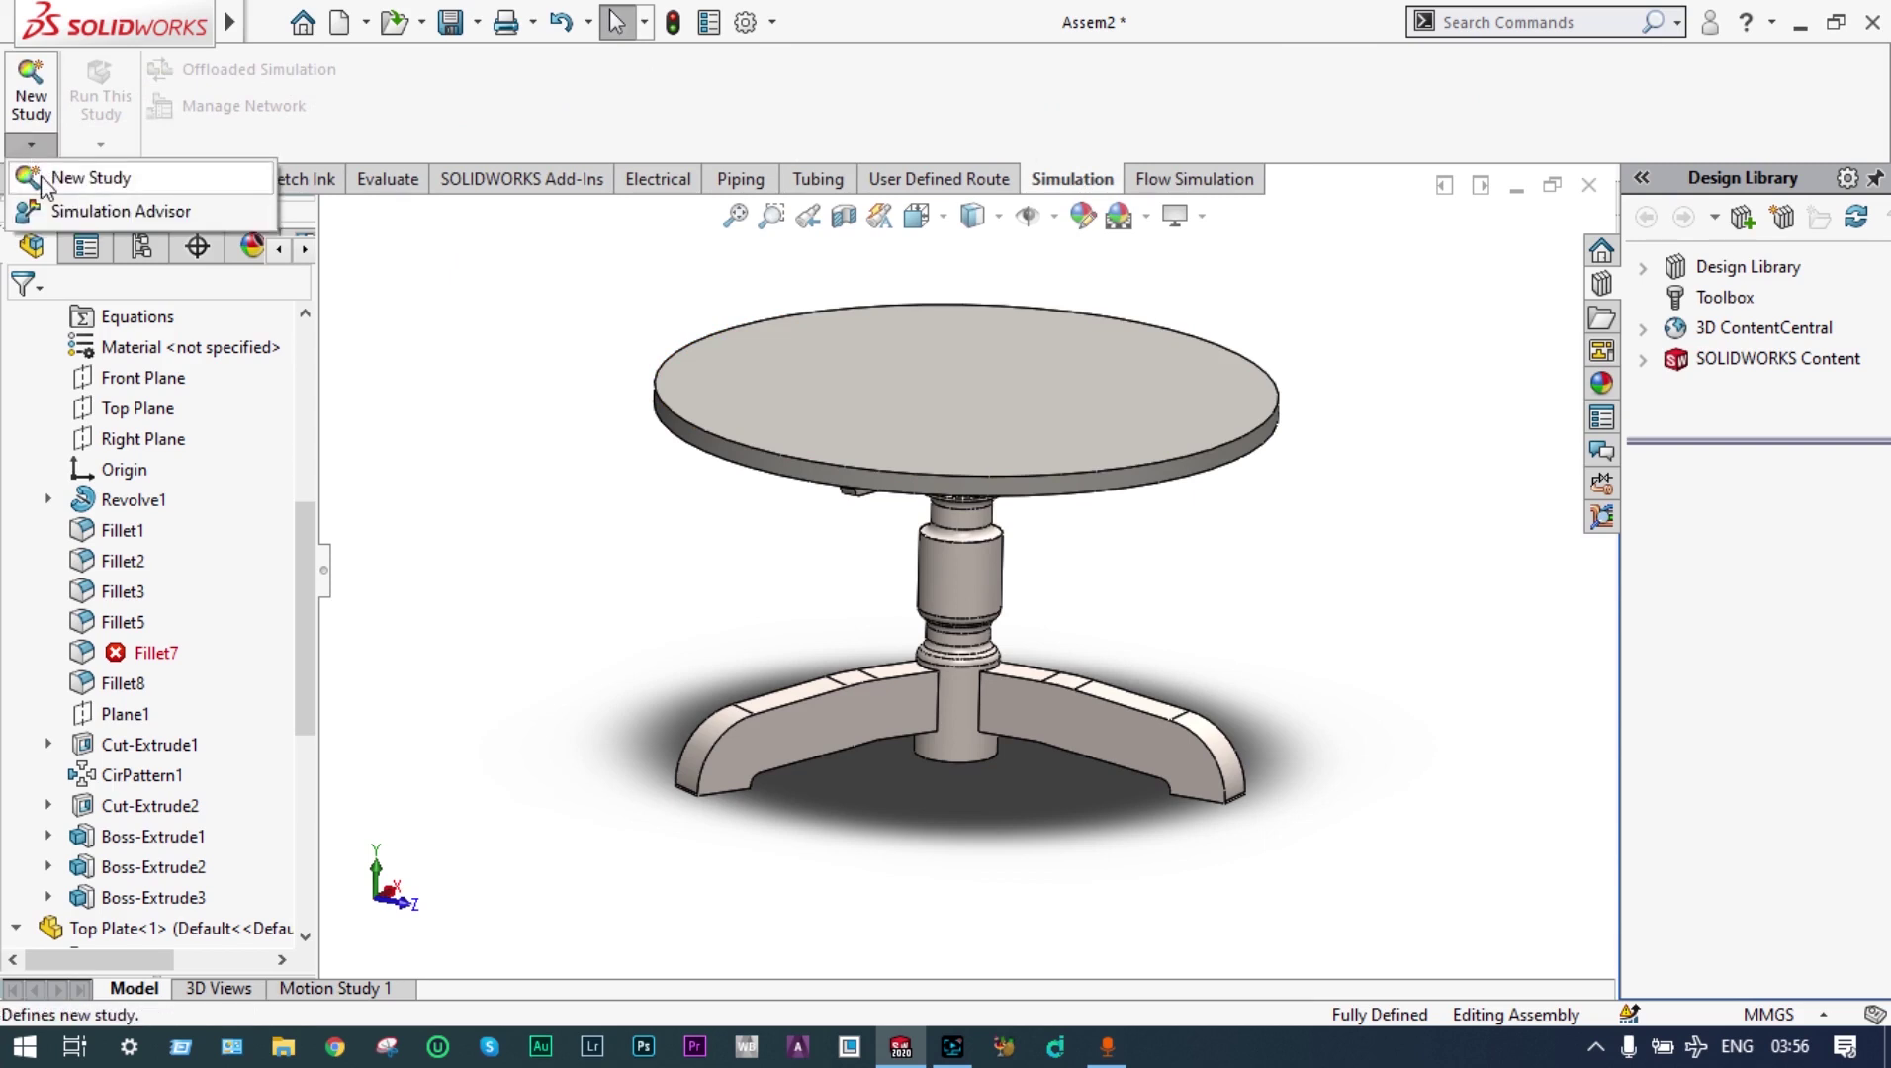
click(43, 178)
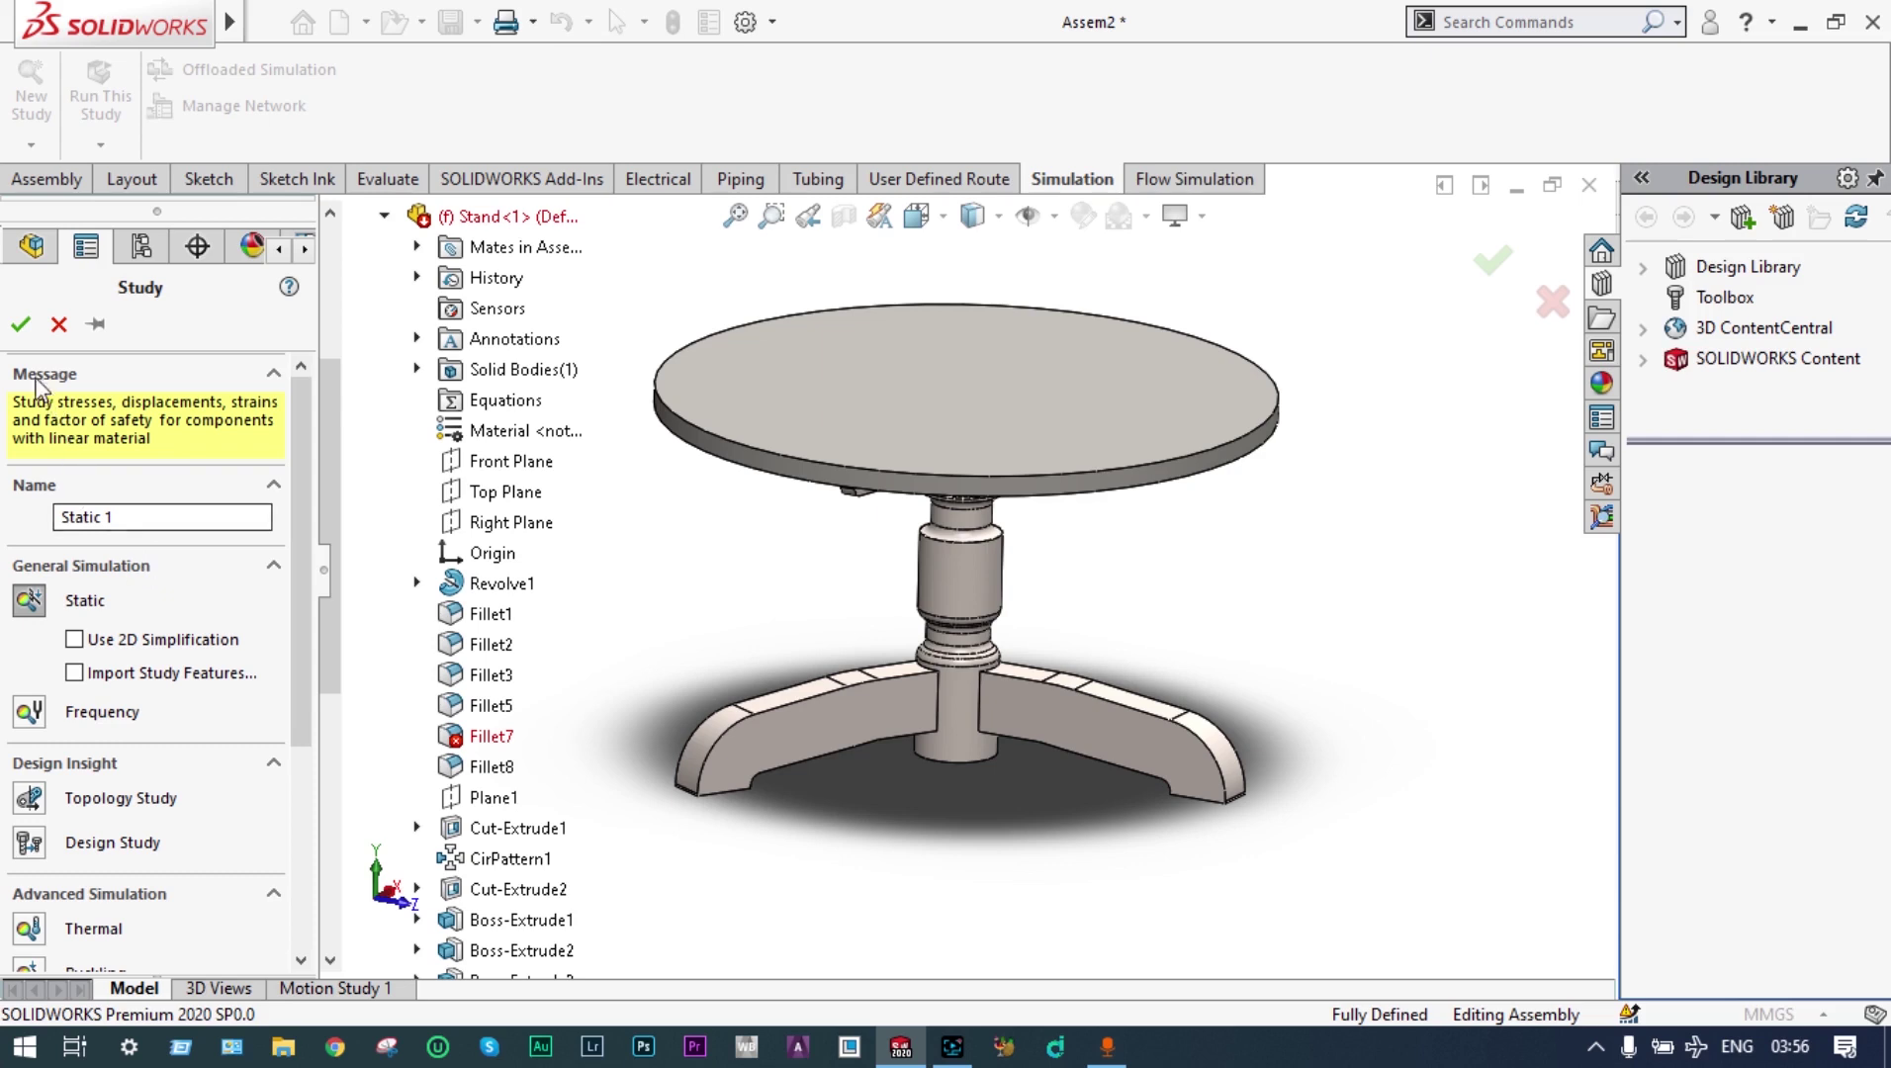
click(19, 324)
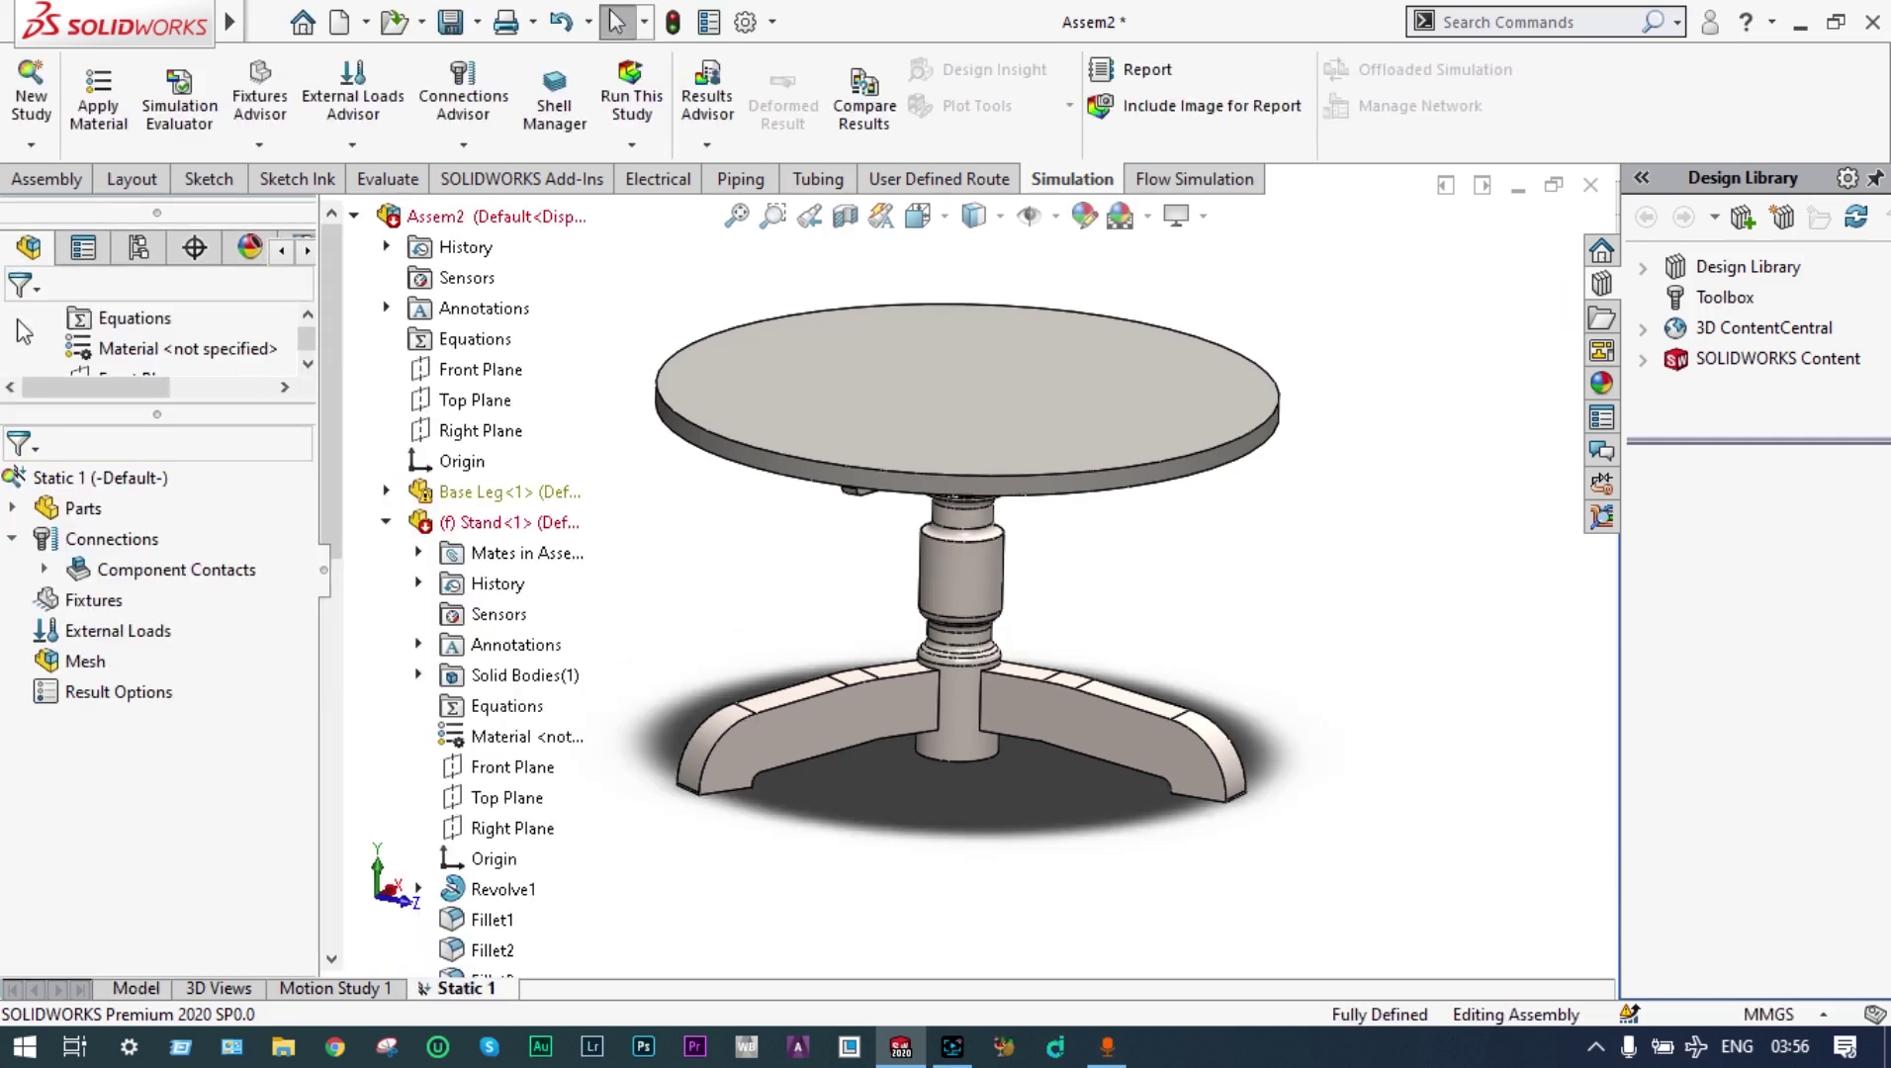
Apply ASTM A36 Steel to all parts in the static study
right_click(59, 516)
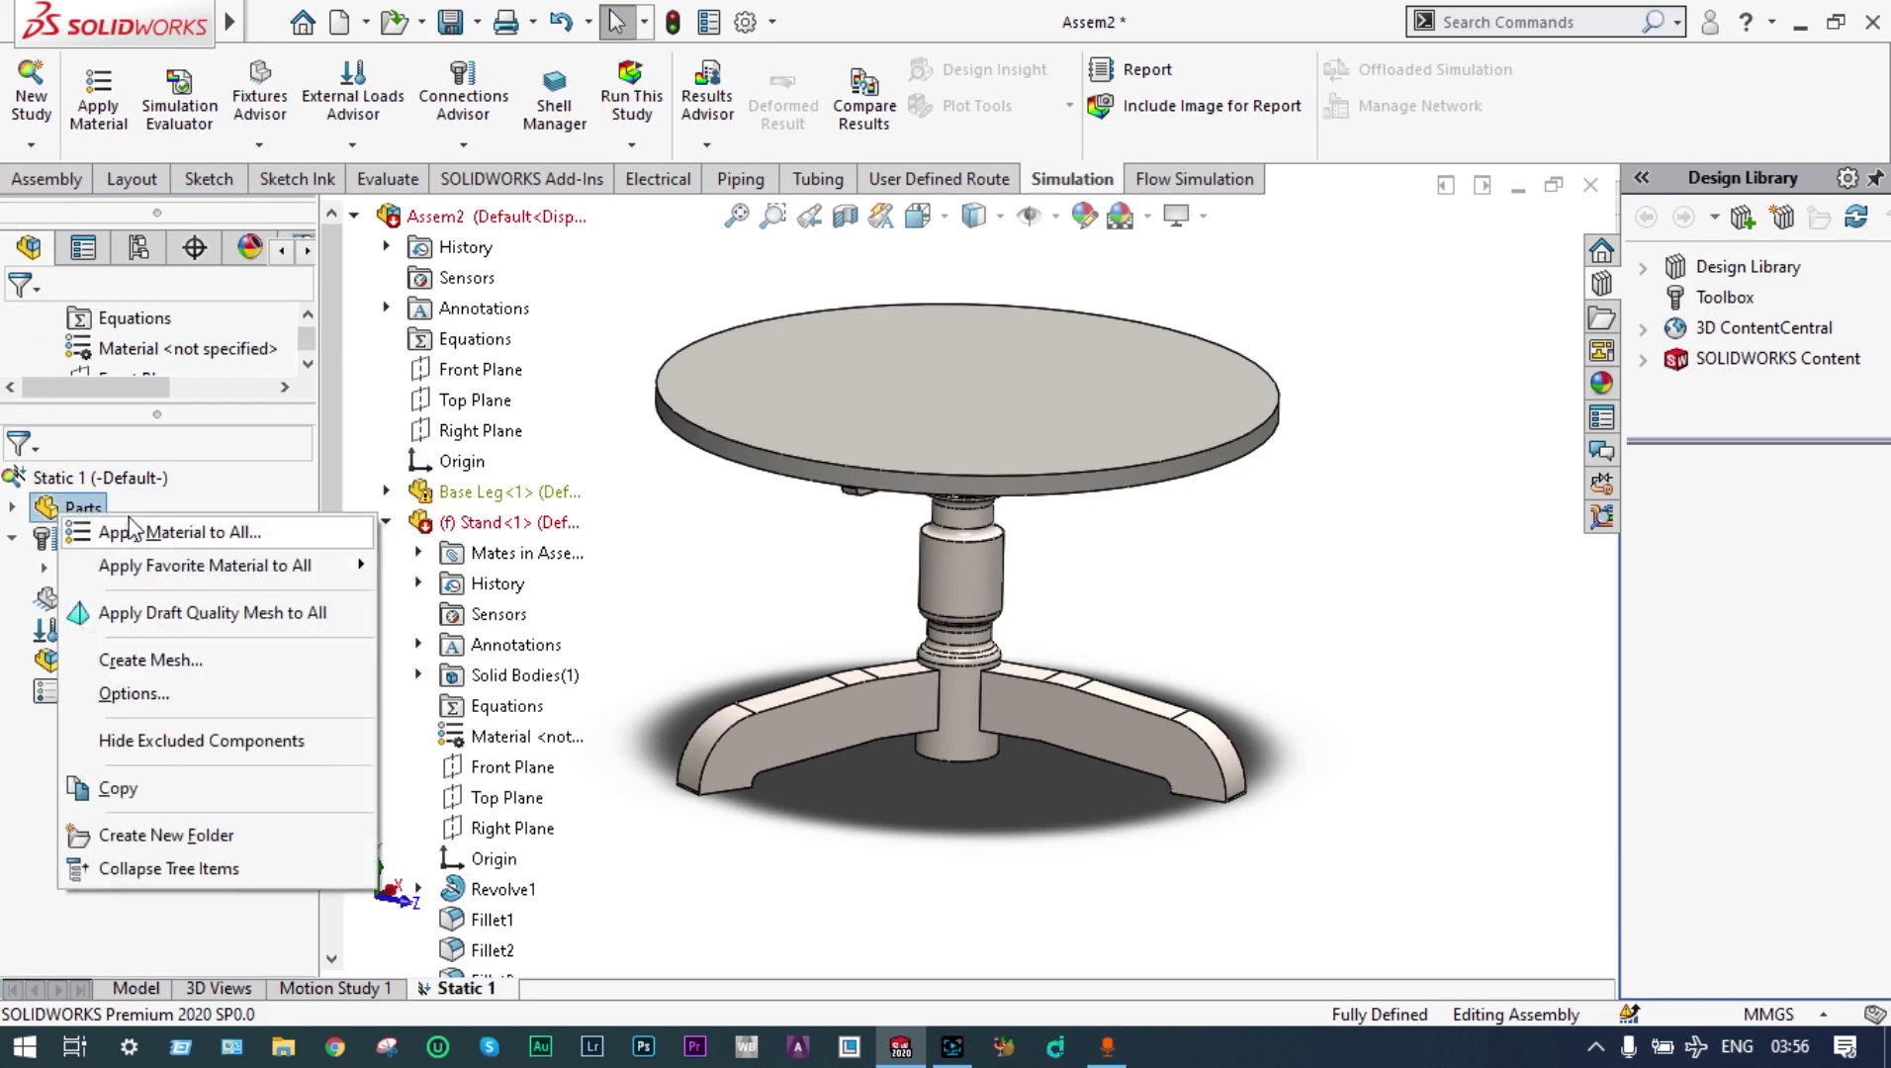
click(160, 535)
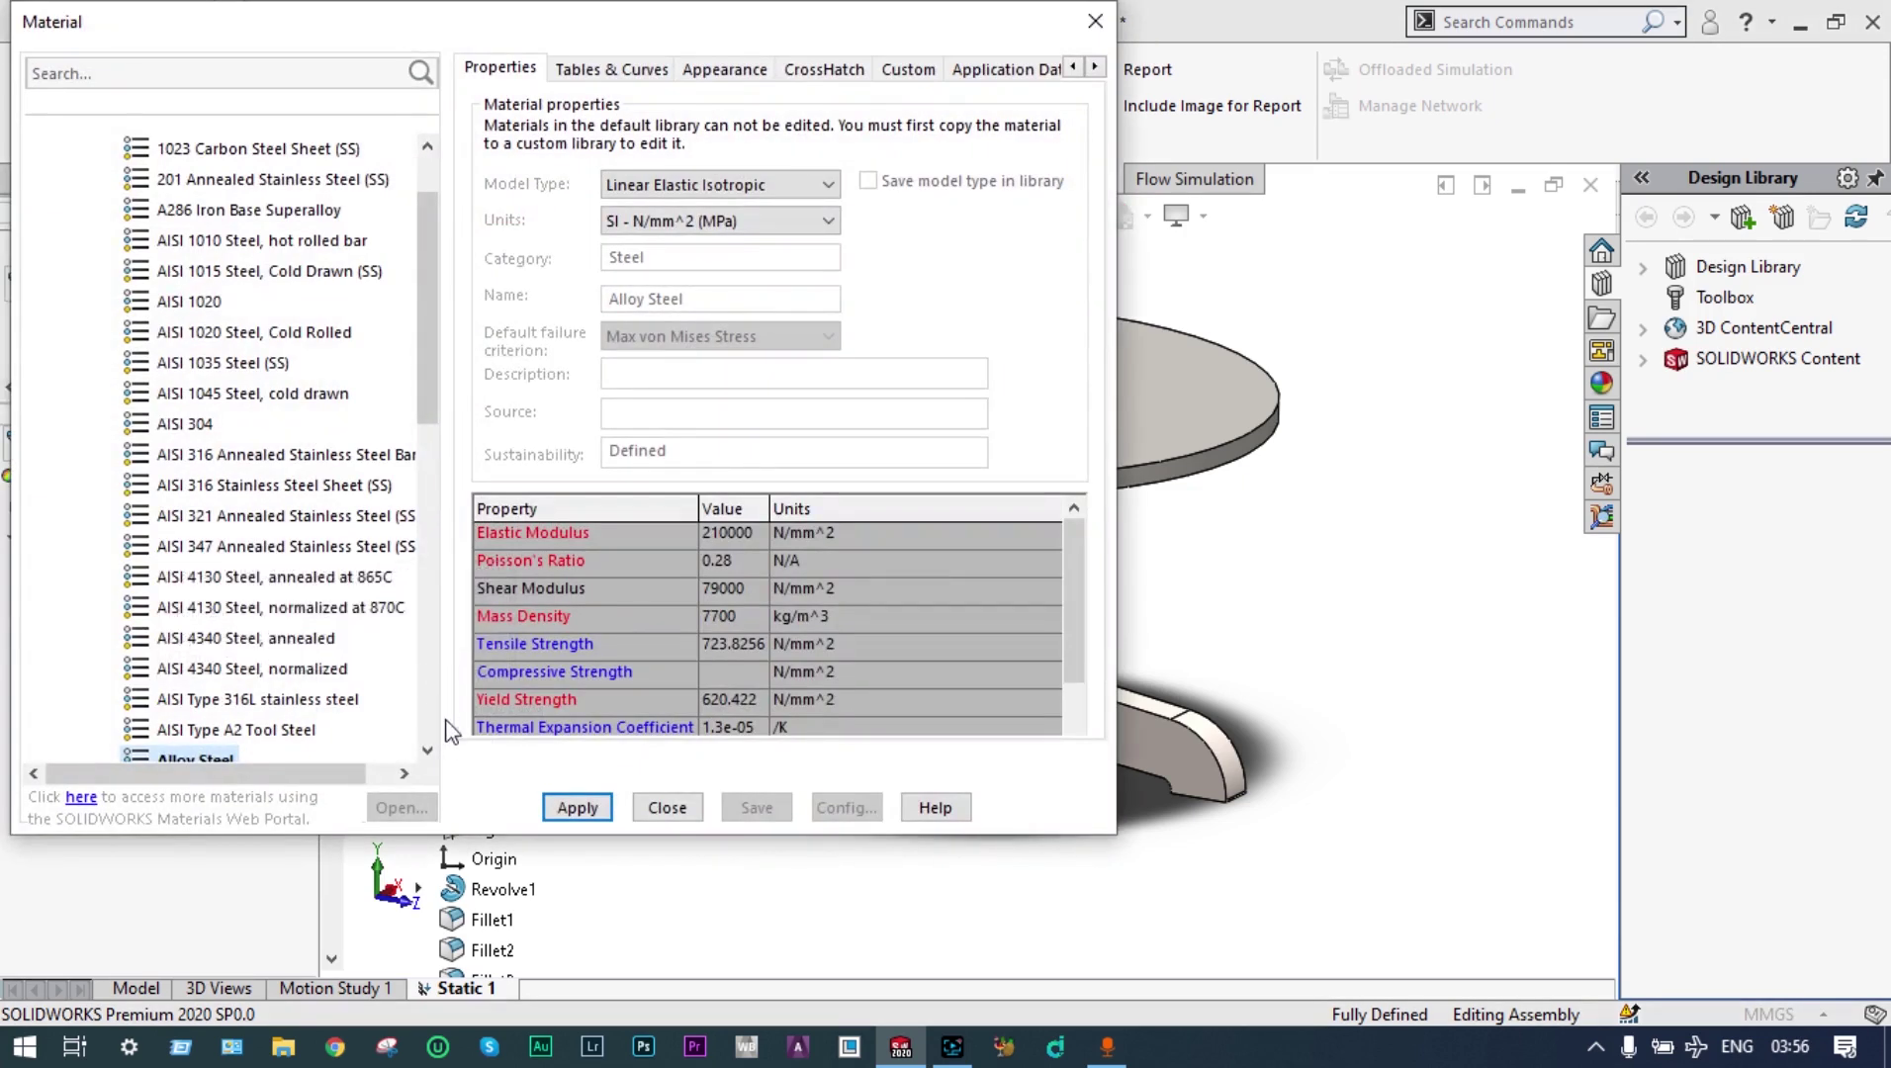
click(427, 749)
click(427, 749)
click(427, 750)
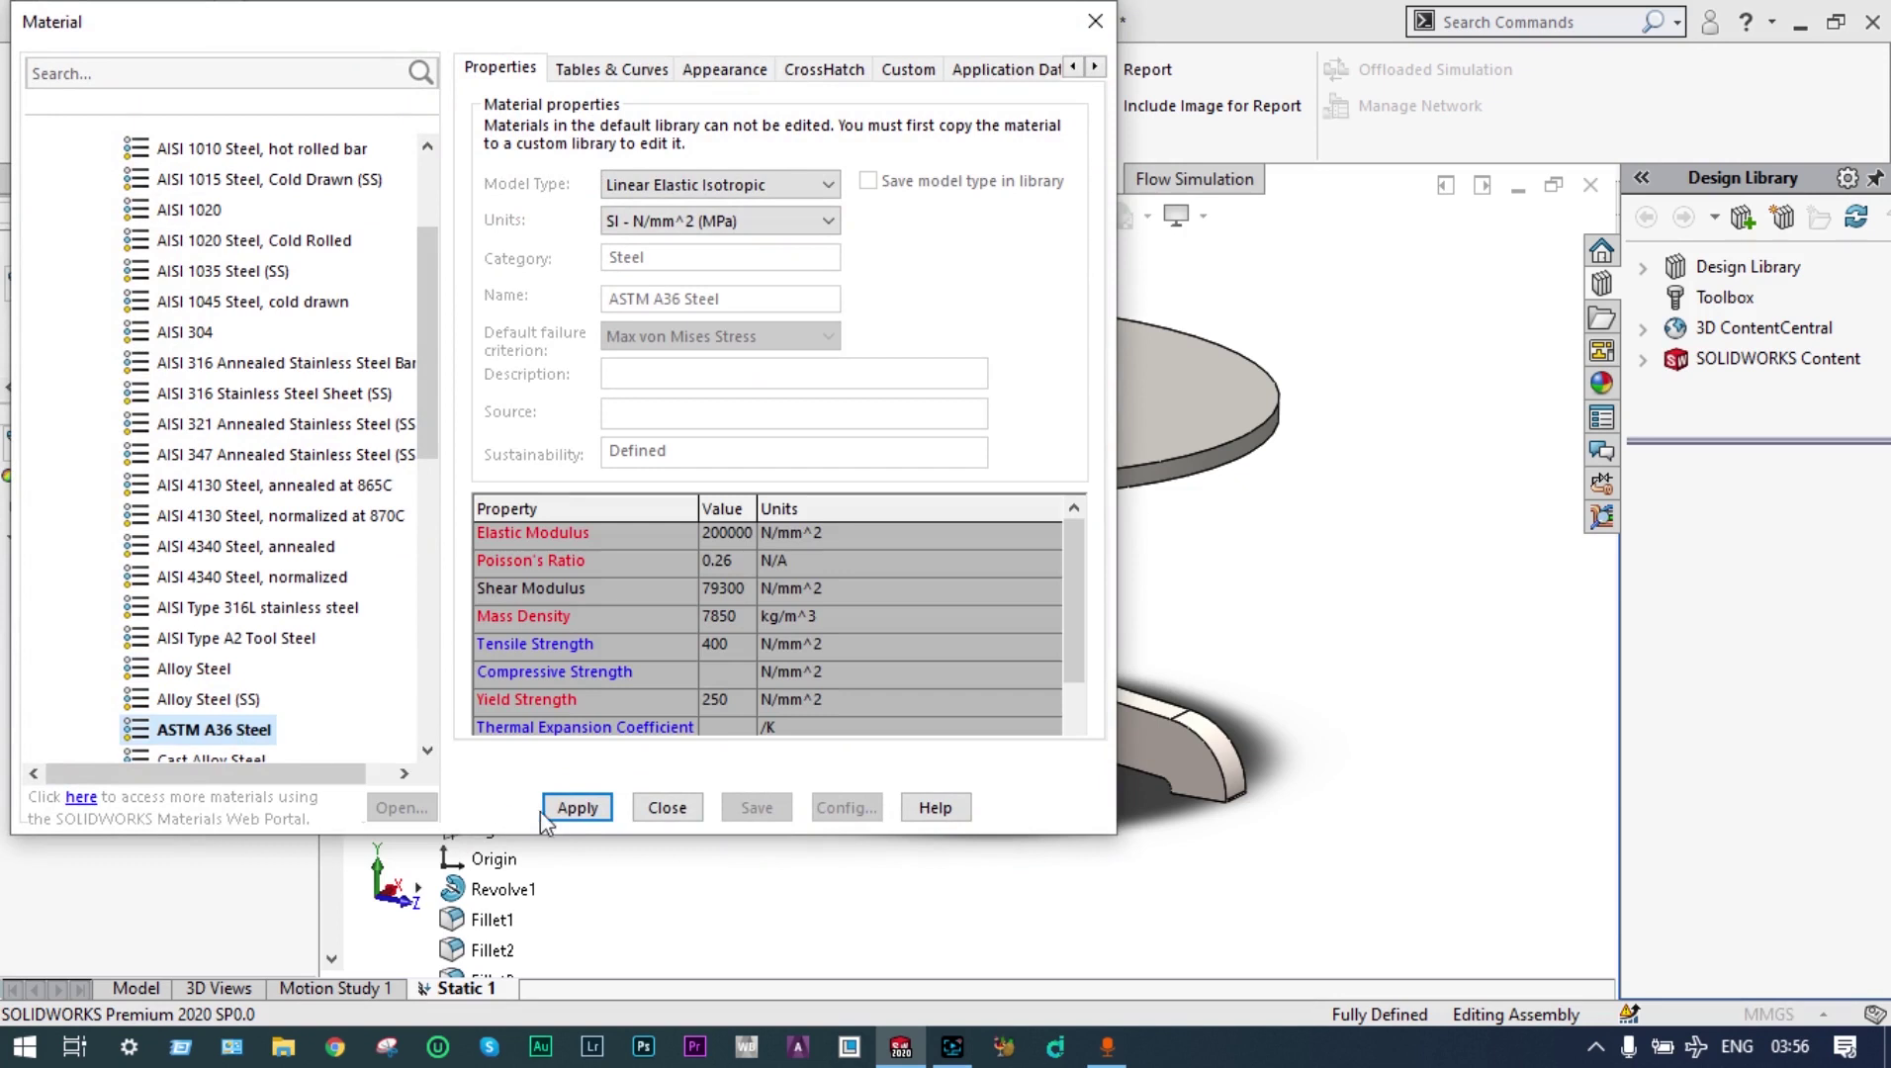
click(577, 812)
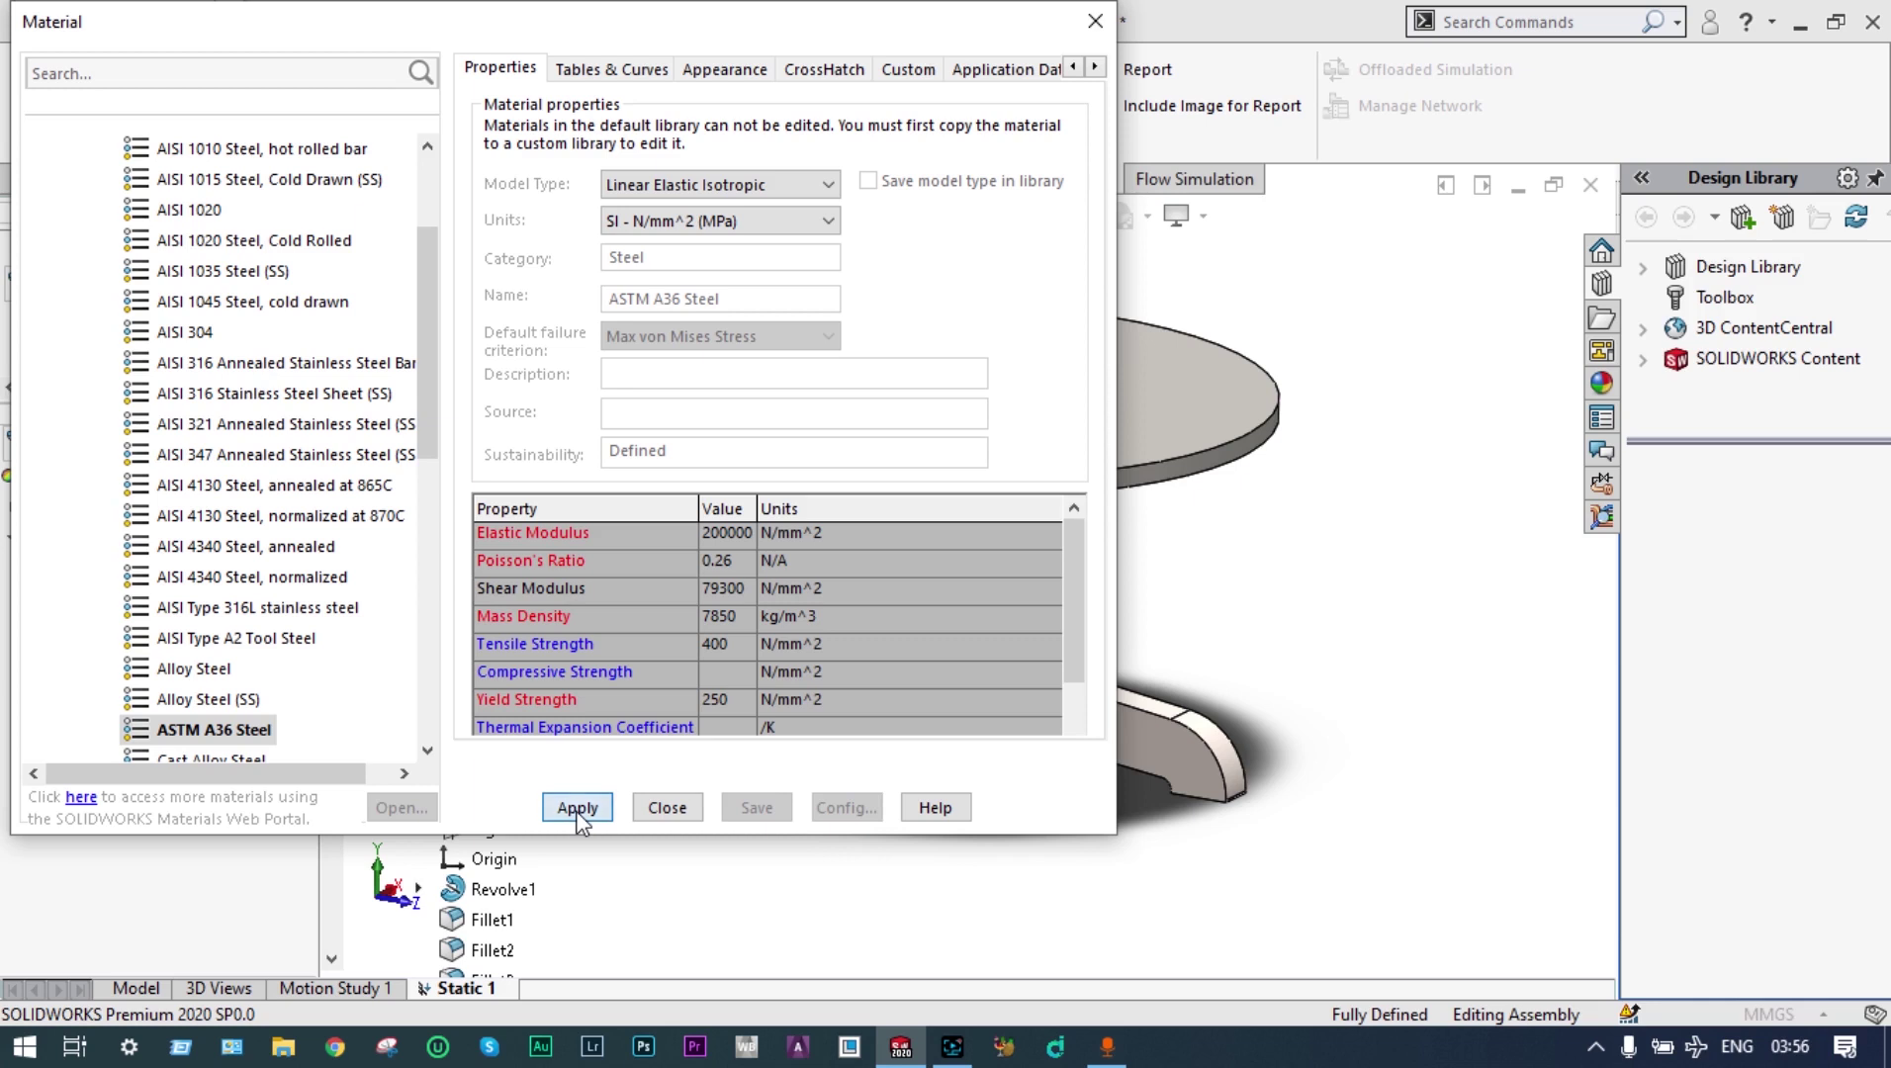
click(667, 809)
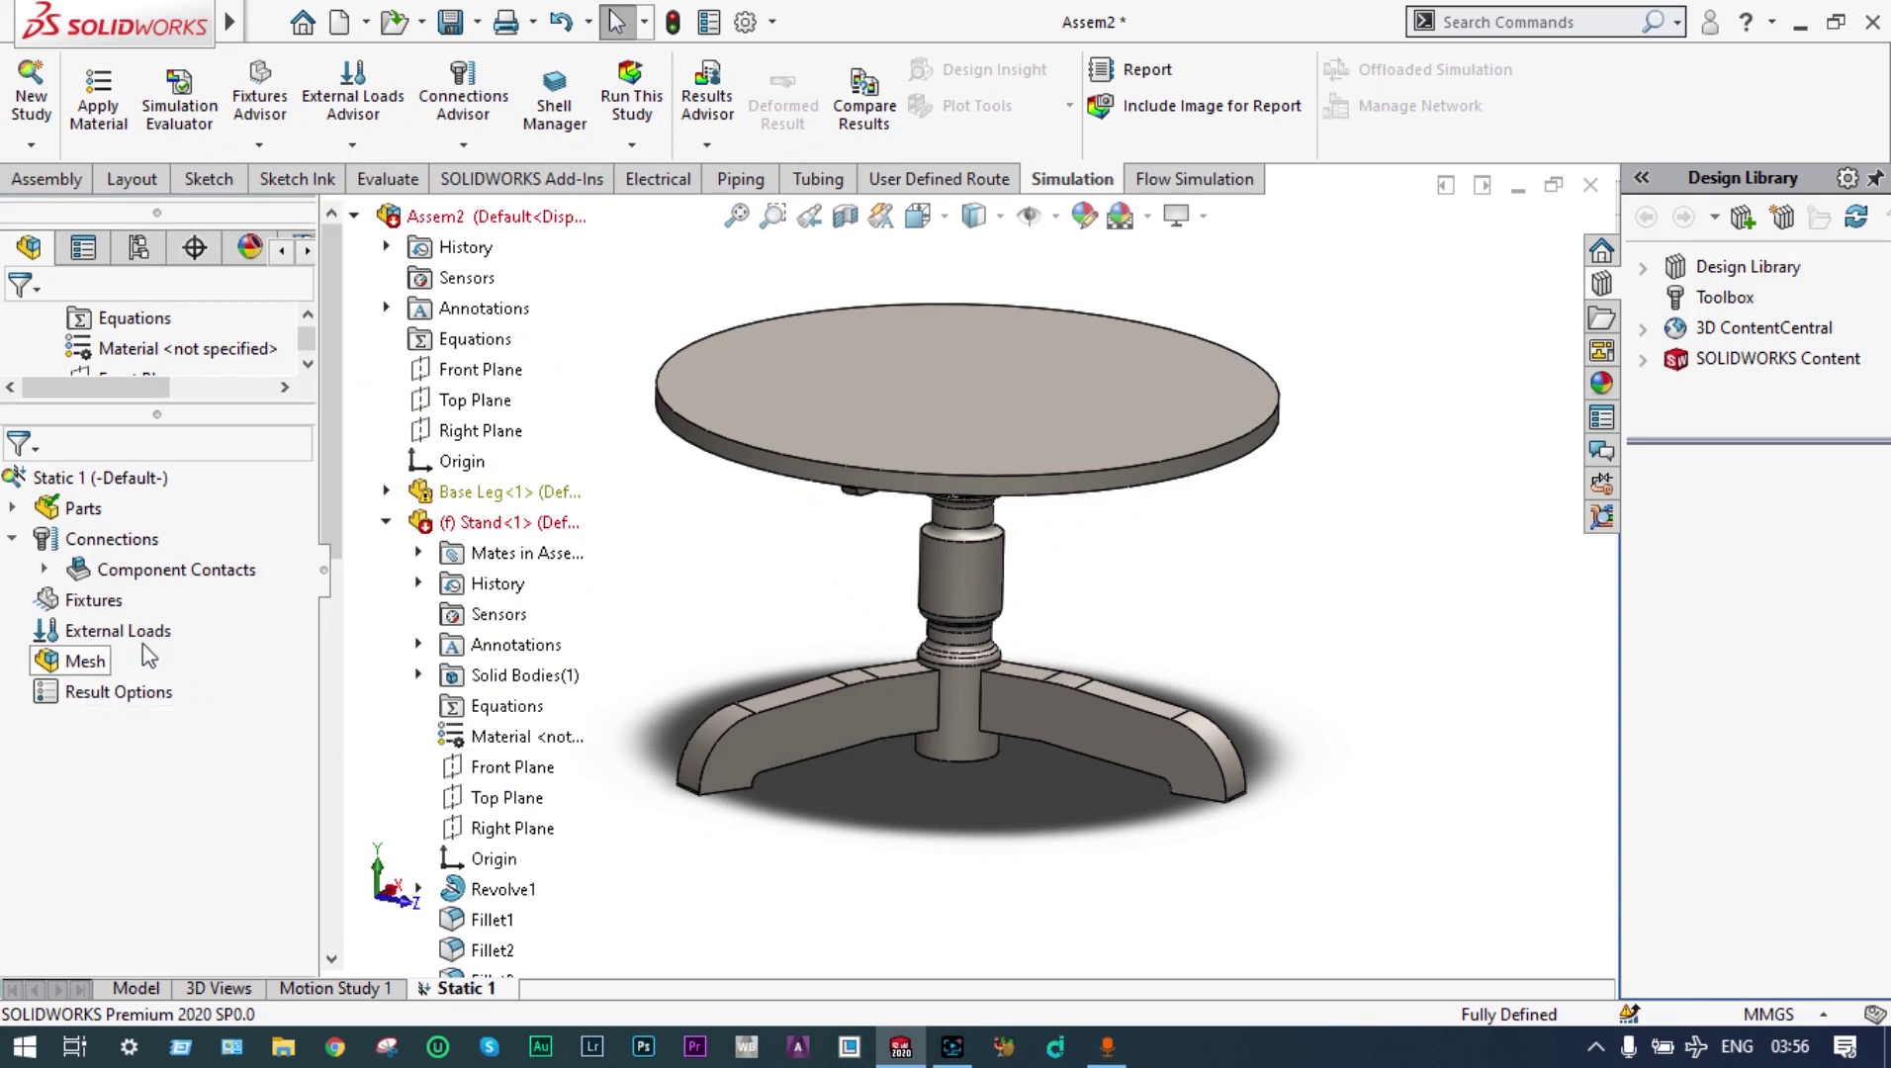
Add a Fixed Geometry fixture to the Stand's bottom face and the bottom foot faces of all three Base Legs
right_click(107, 601)
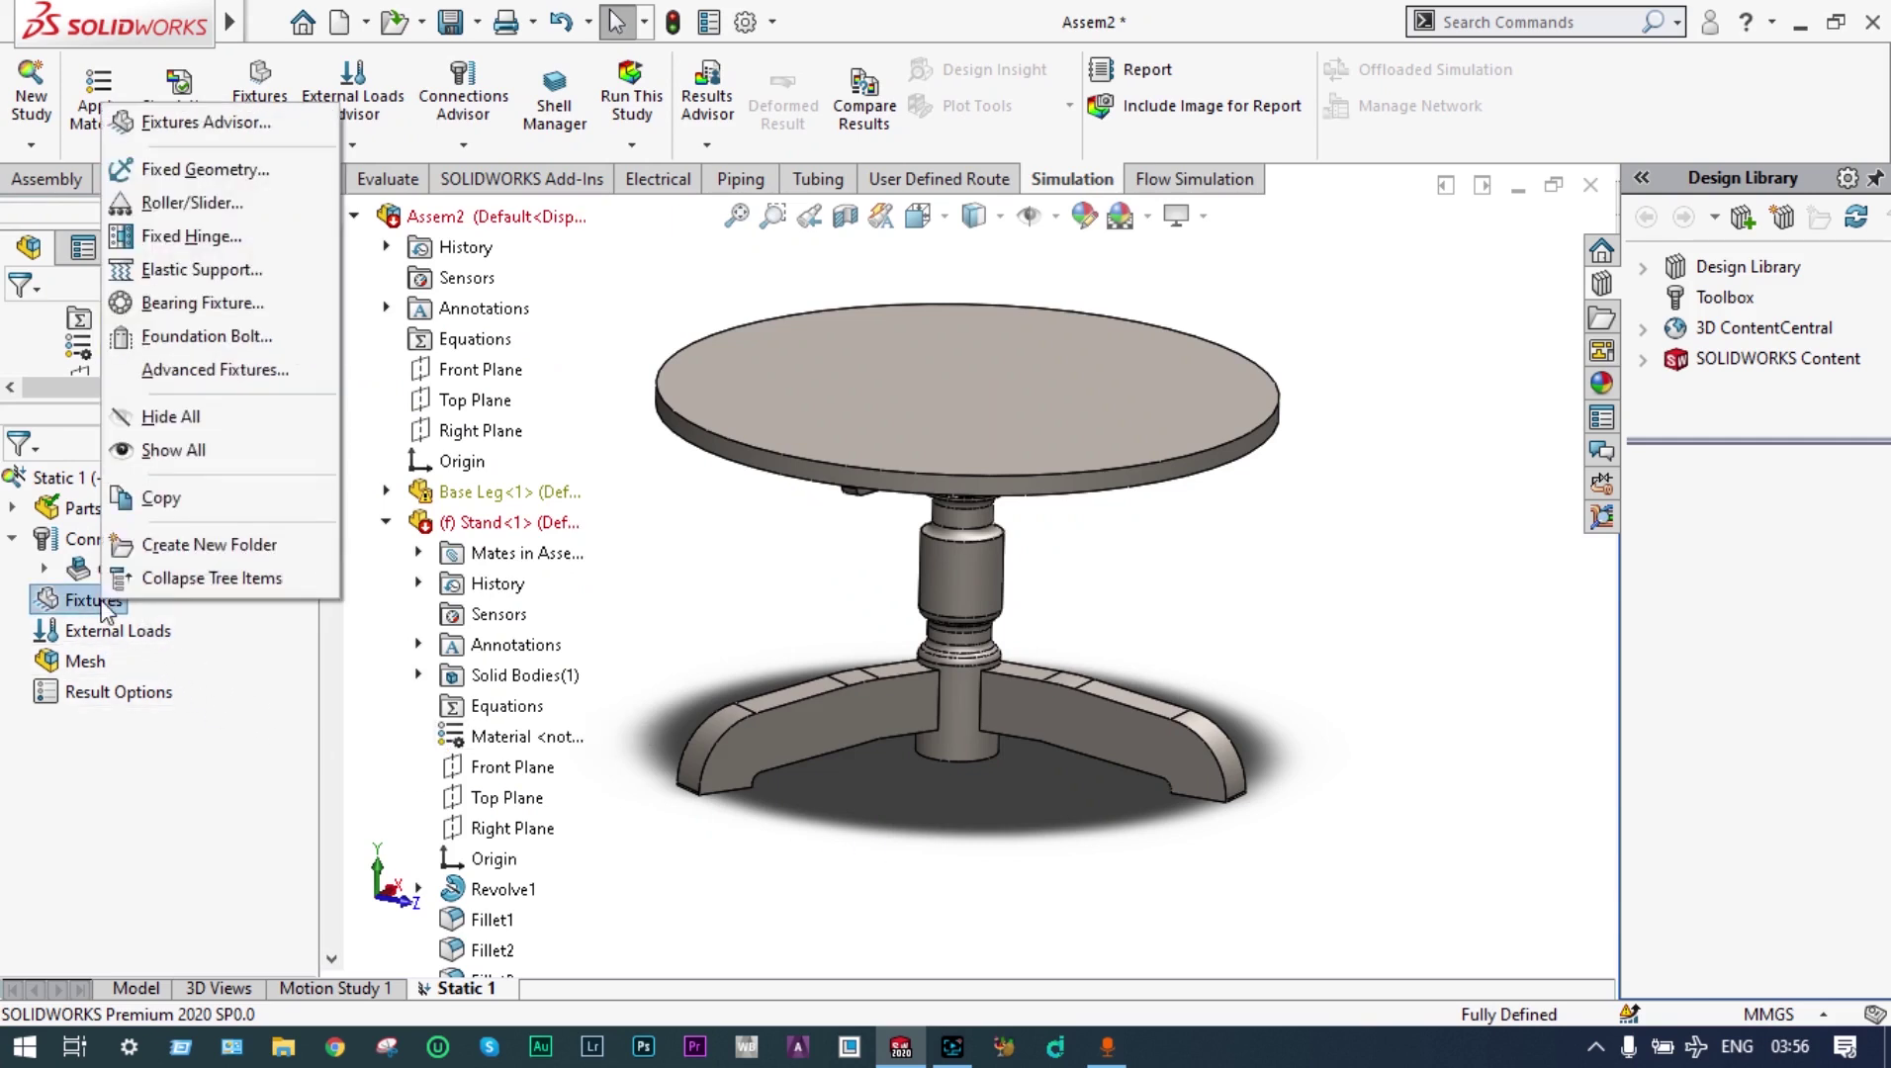
click(198, 170)
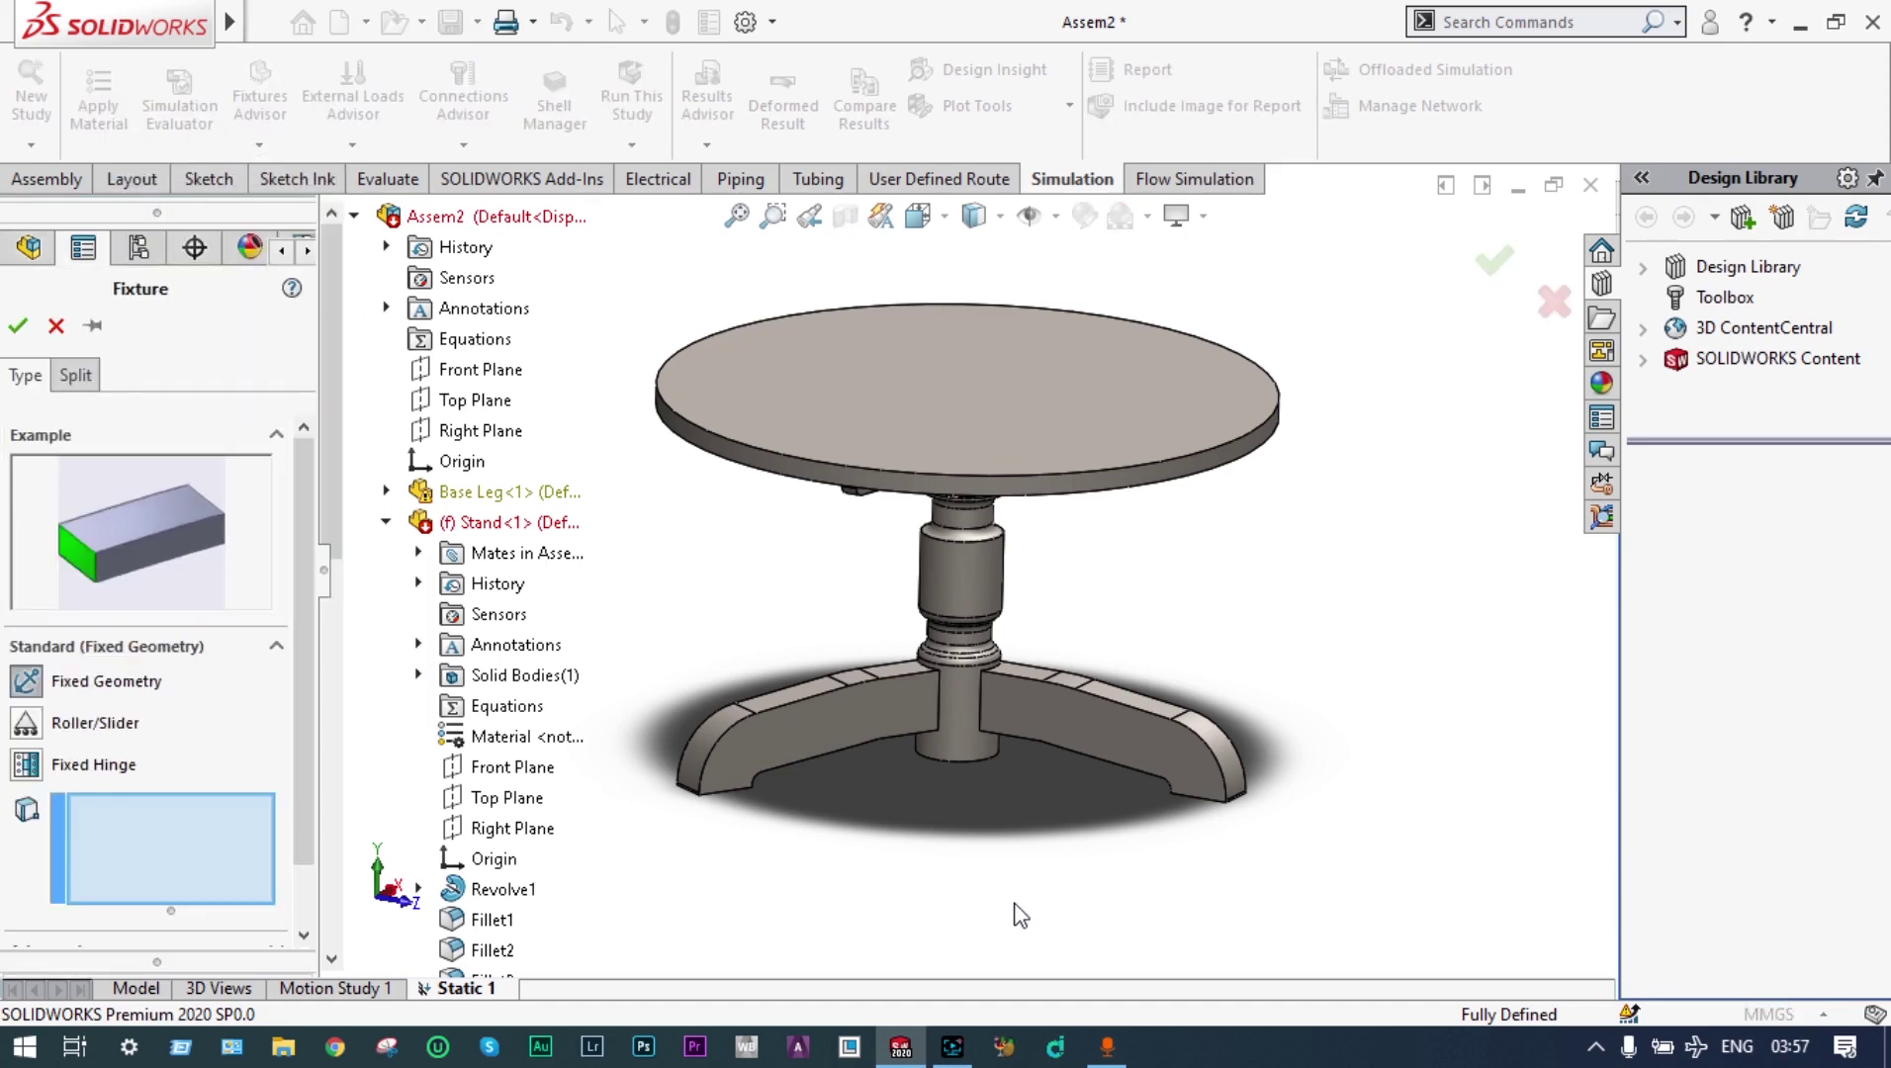
middle_drag(1013, 907, 1026, 607)
click(1019, 607)
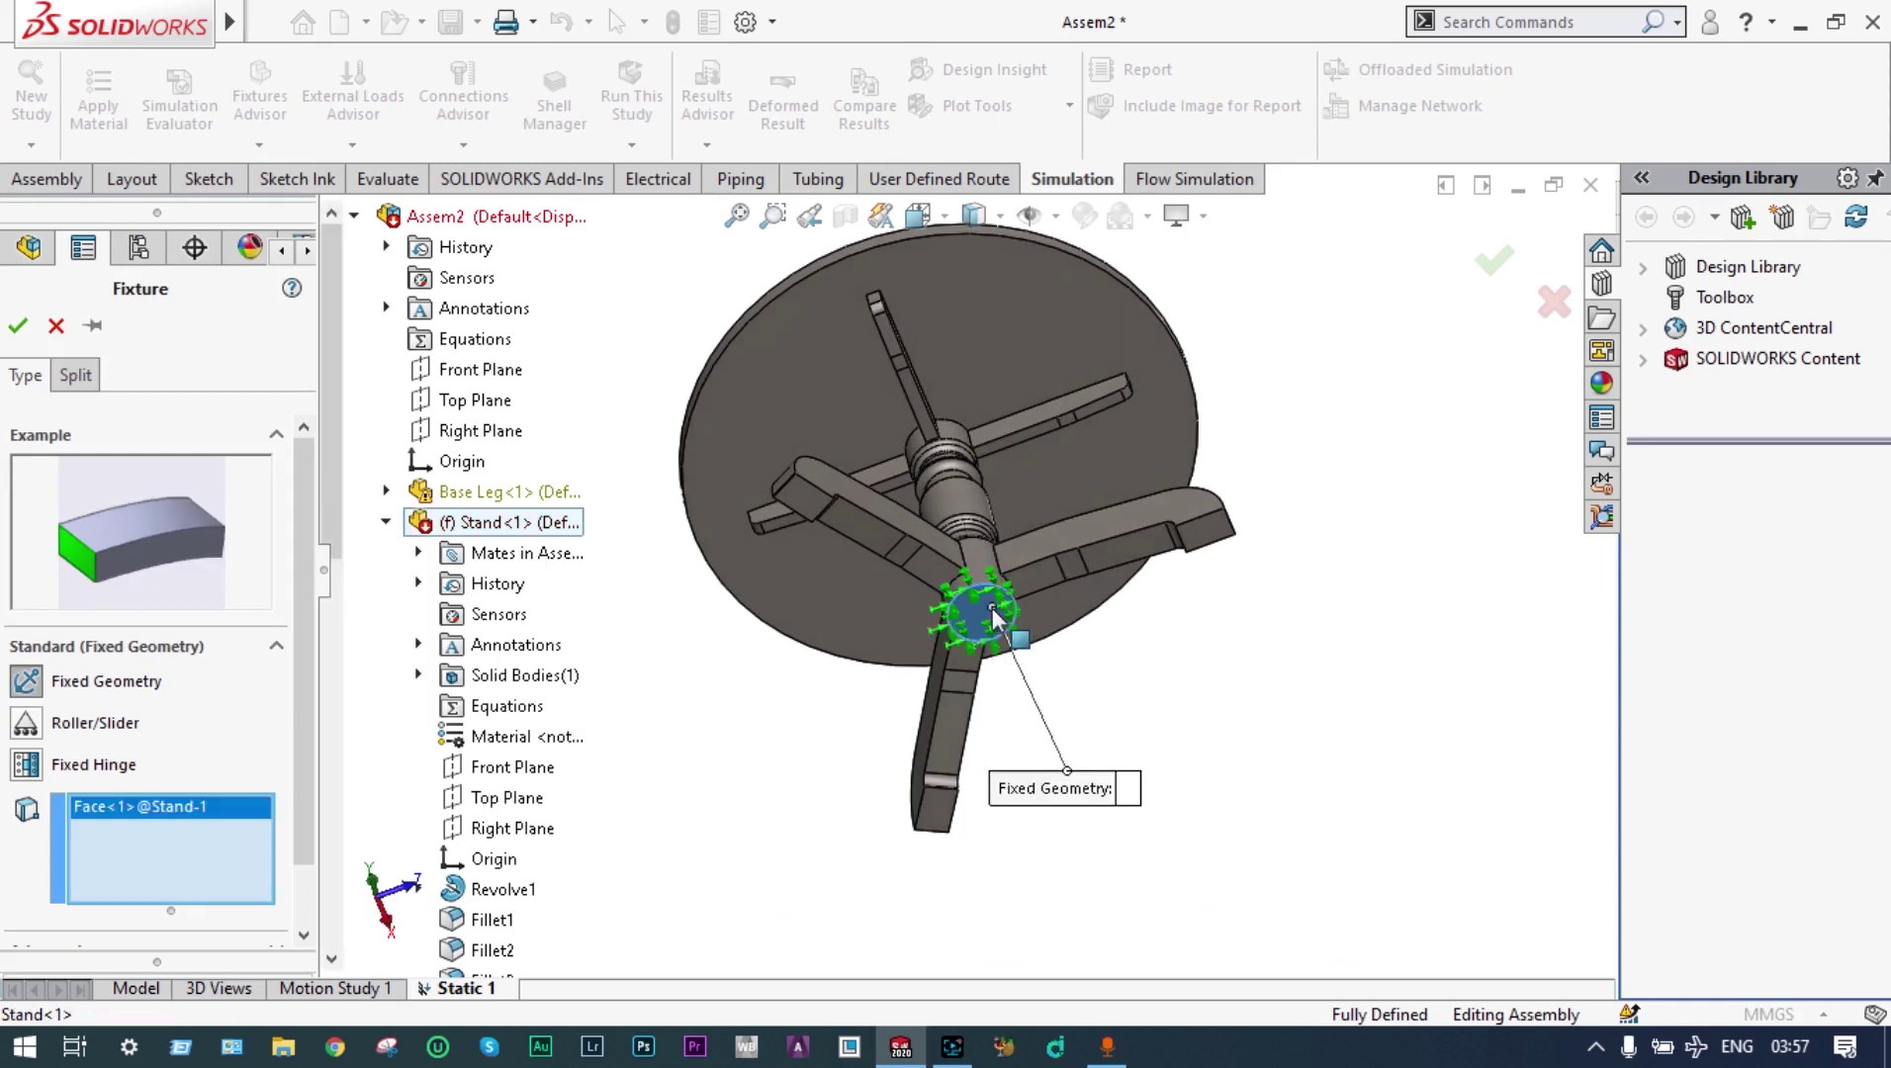
click(1226, 544)
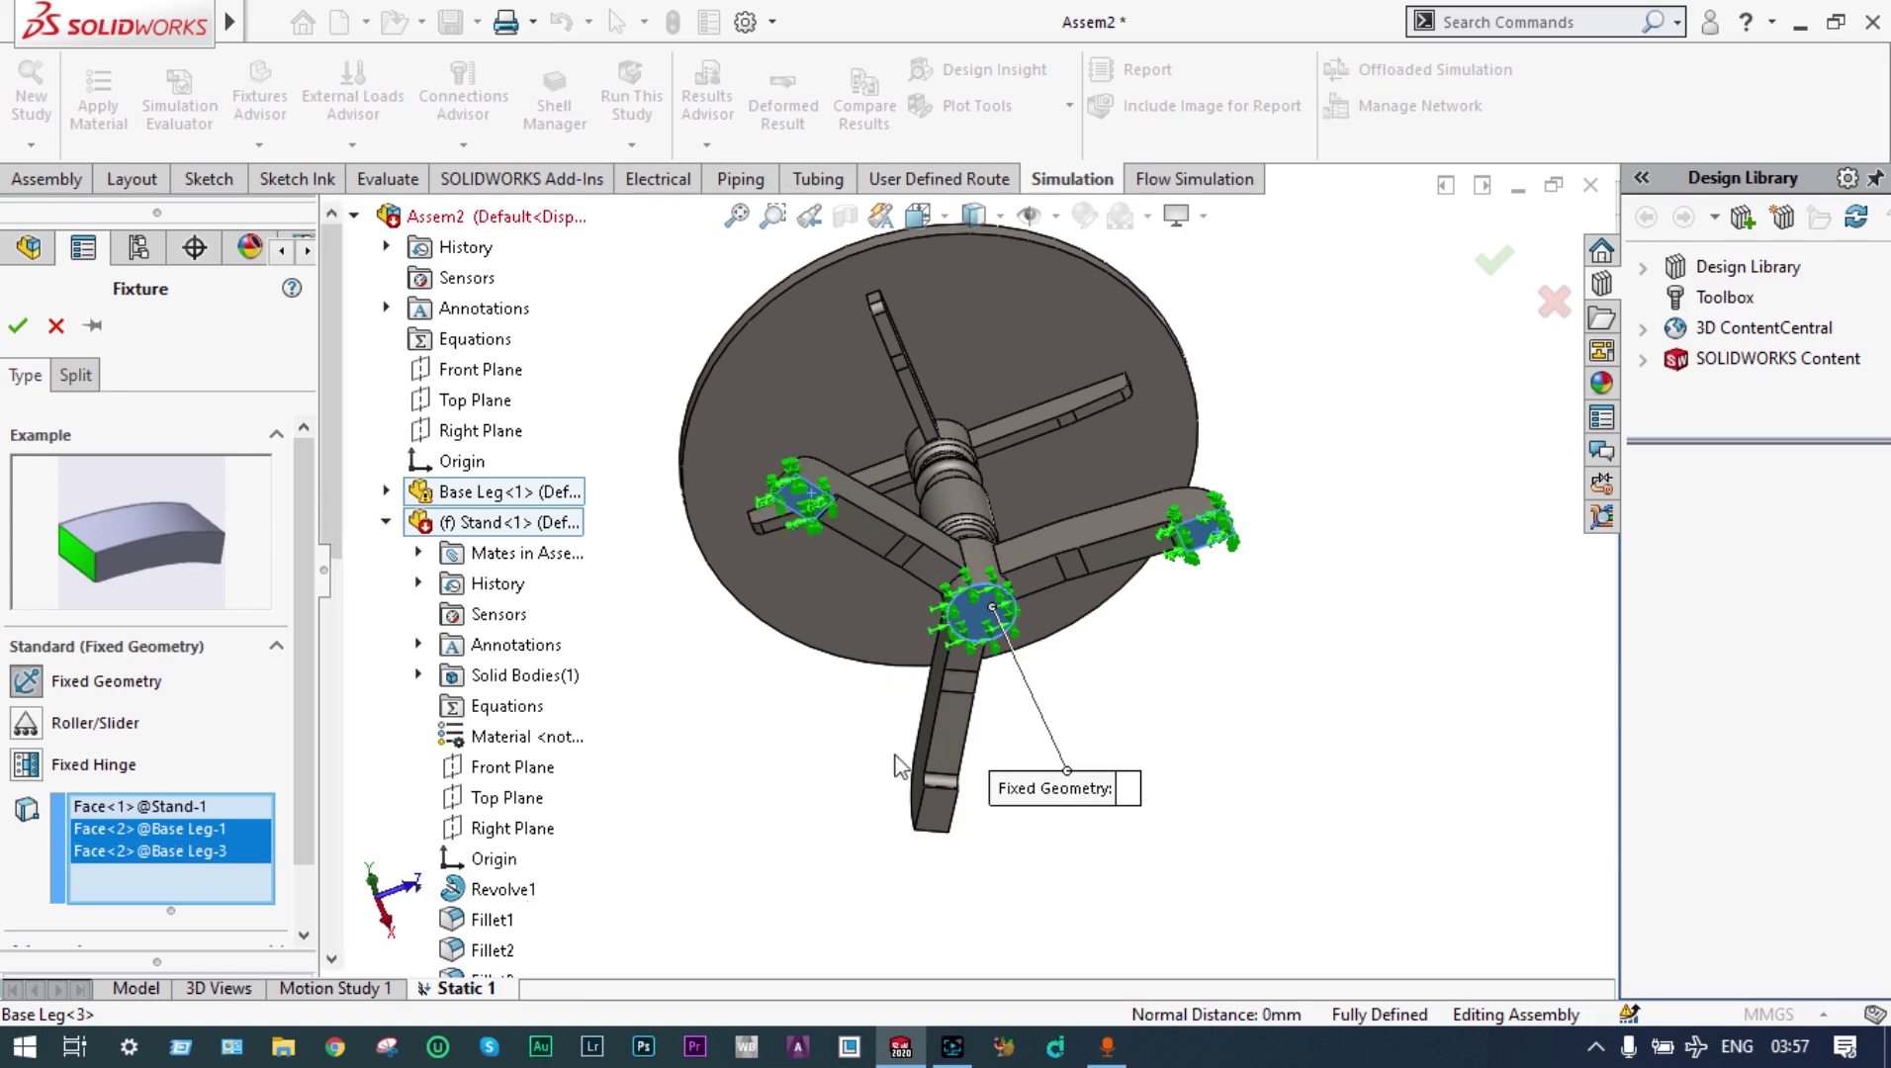
click(934, 806)
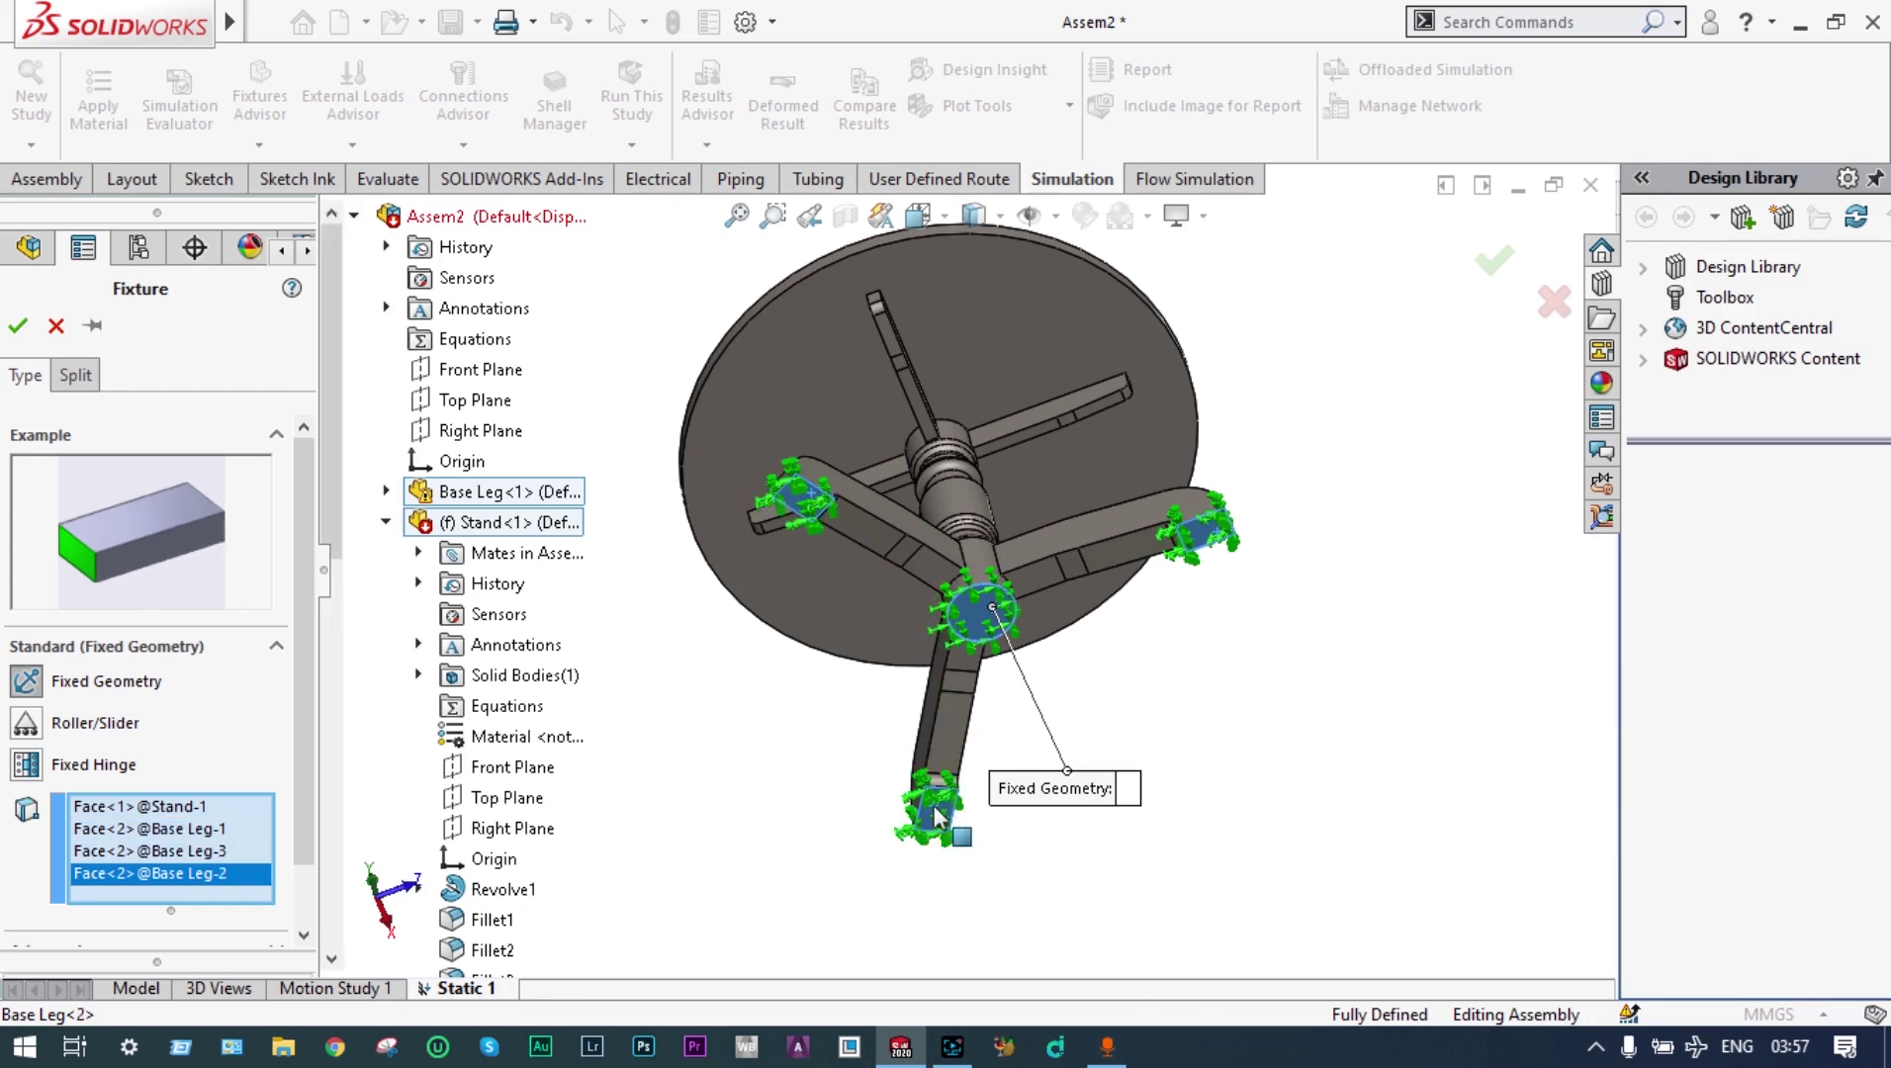
click(18, 325)
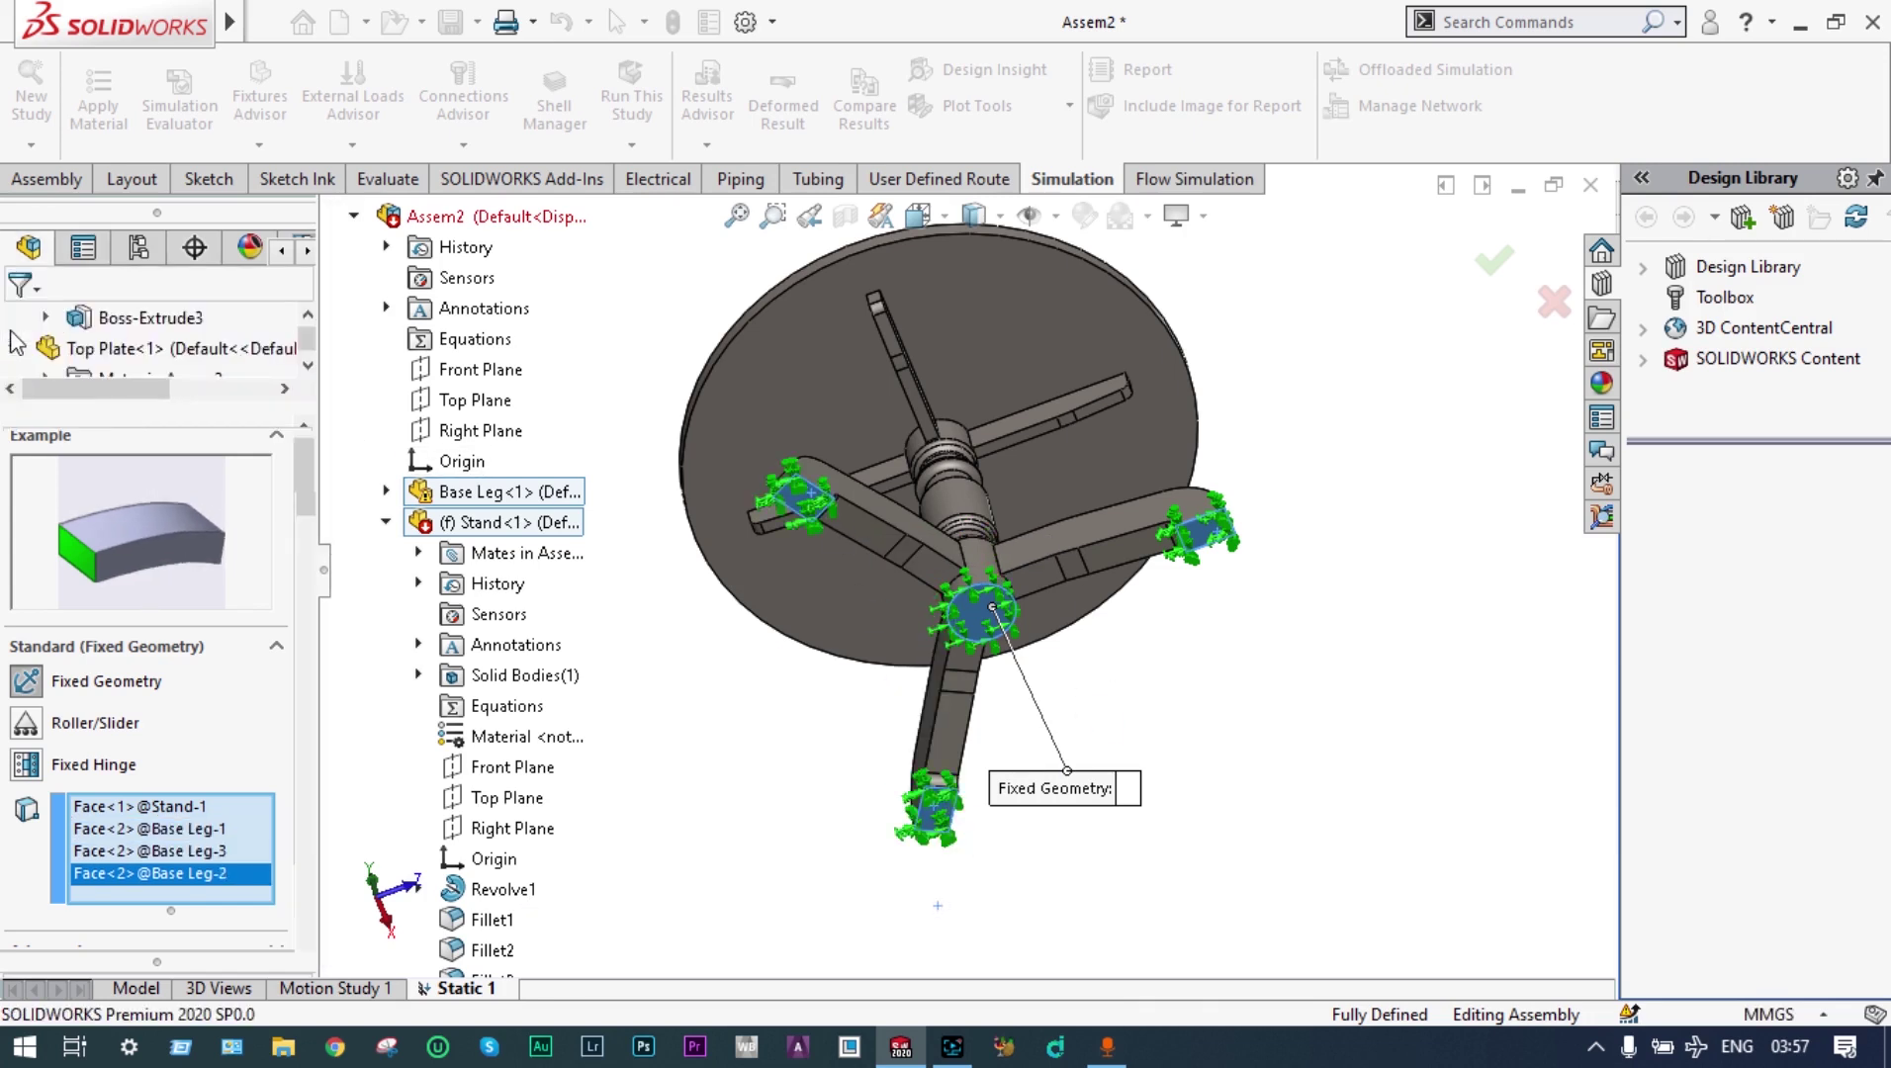
Add an On Cylindrical Faces fixture to the Stand's middle cylindrical face, restraining radial translation to 0 mm and circumferential to 0 rad
middle_drag(669, 581, 964, 593)
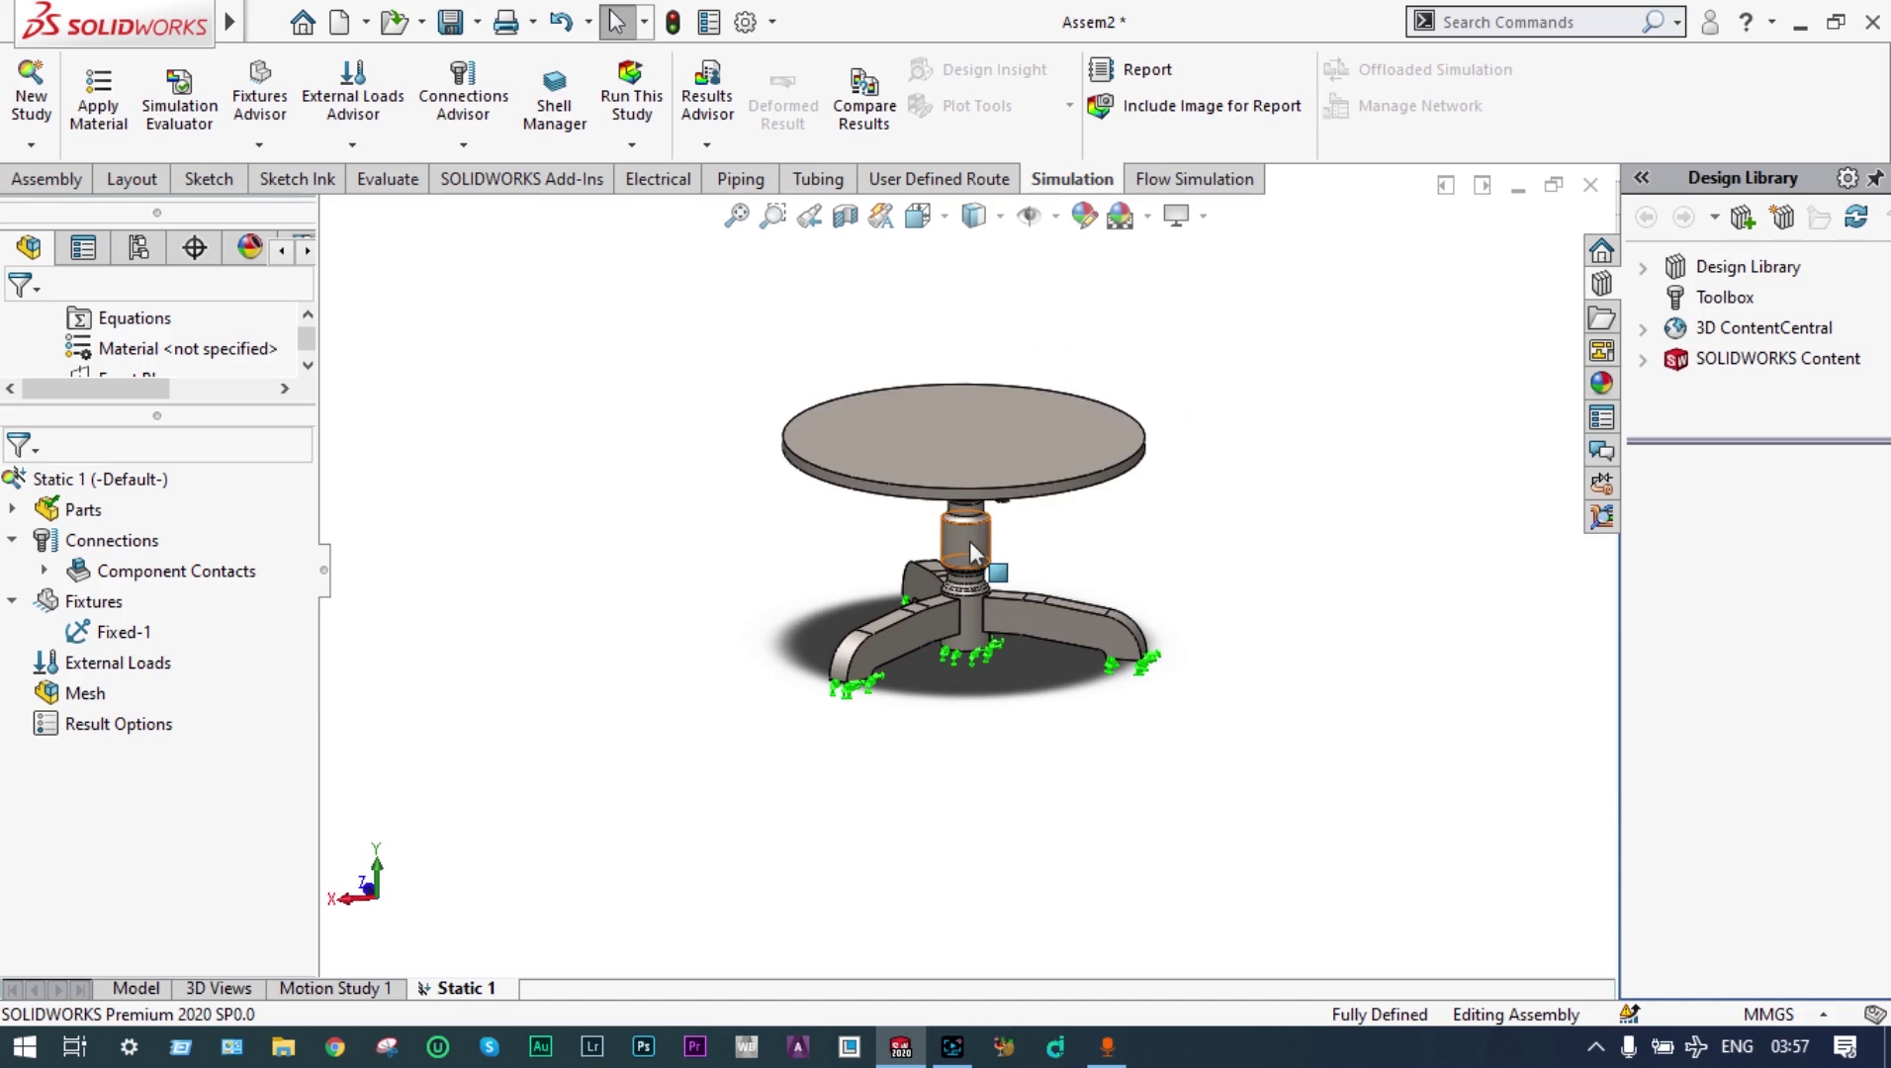
right_click(108, 614)
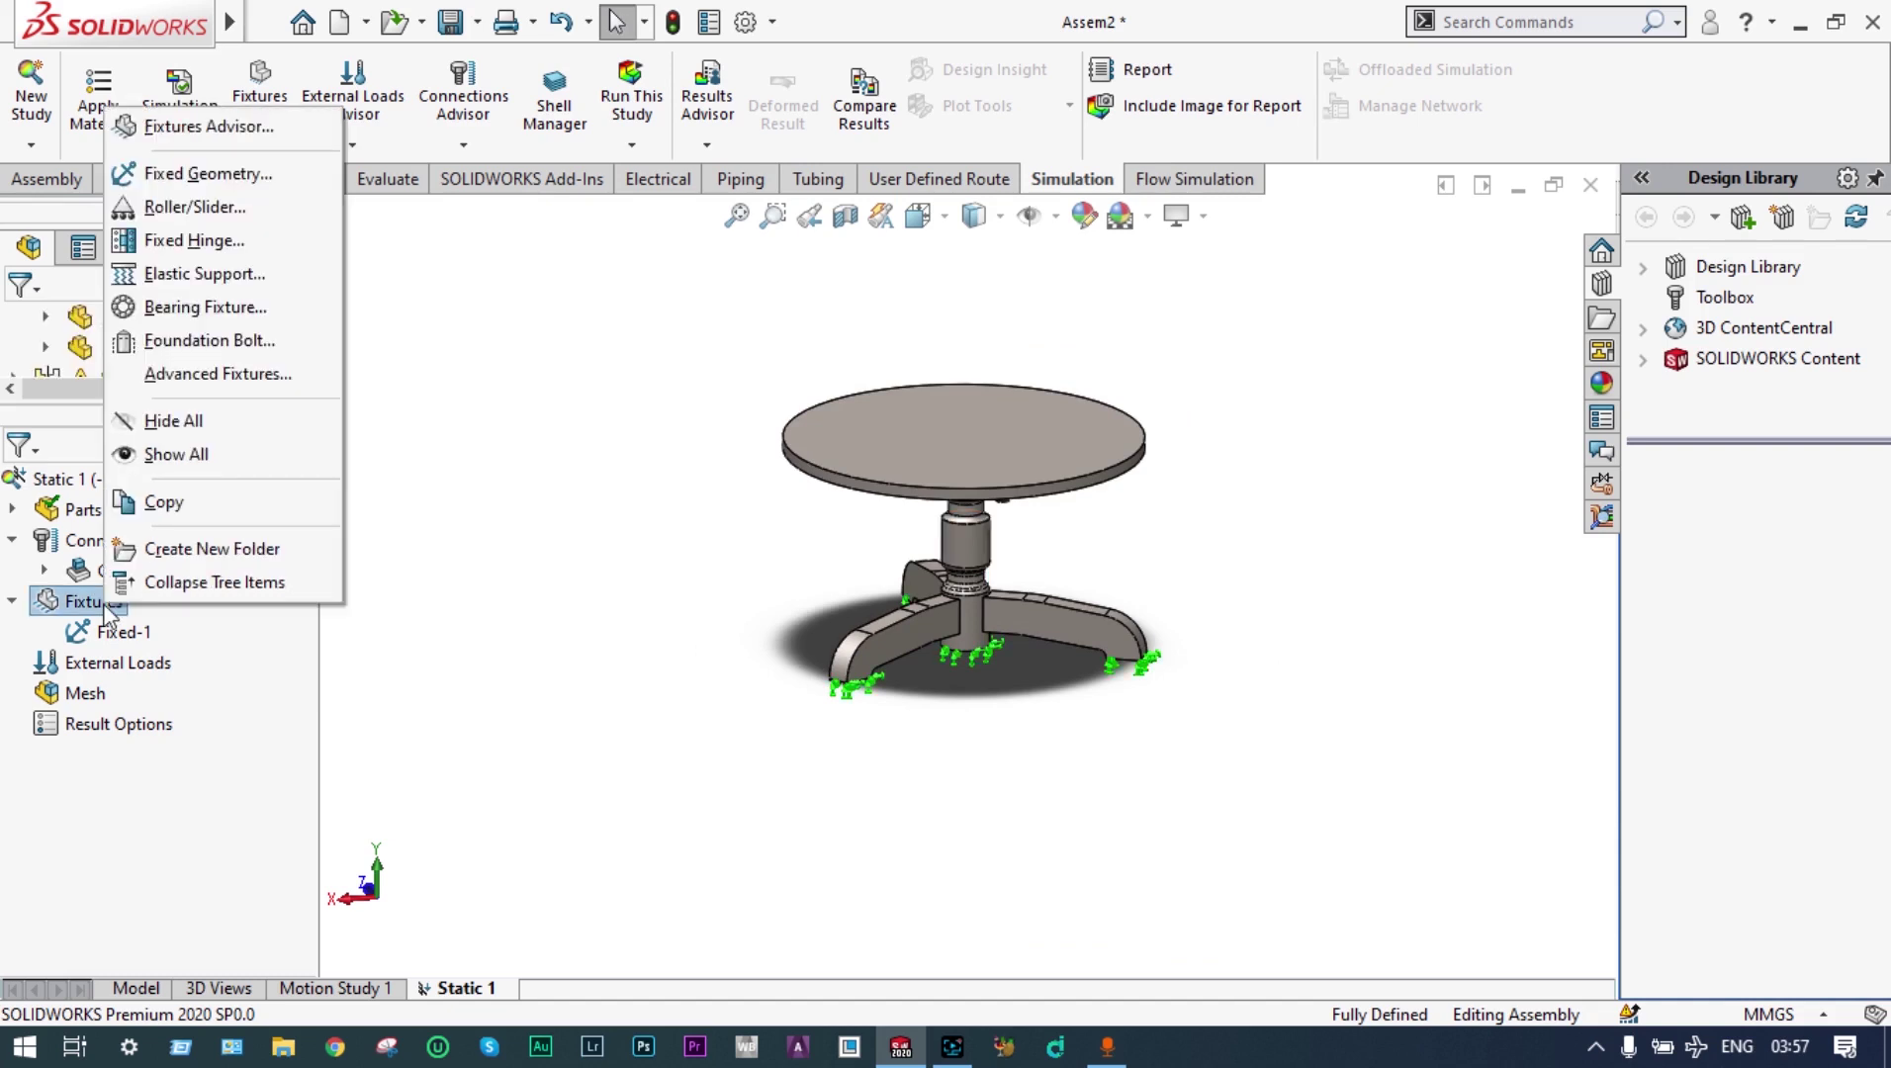
click(248, 377)
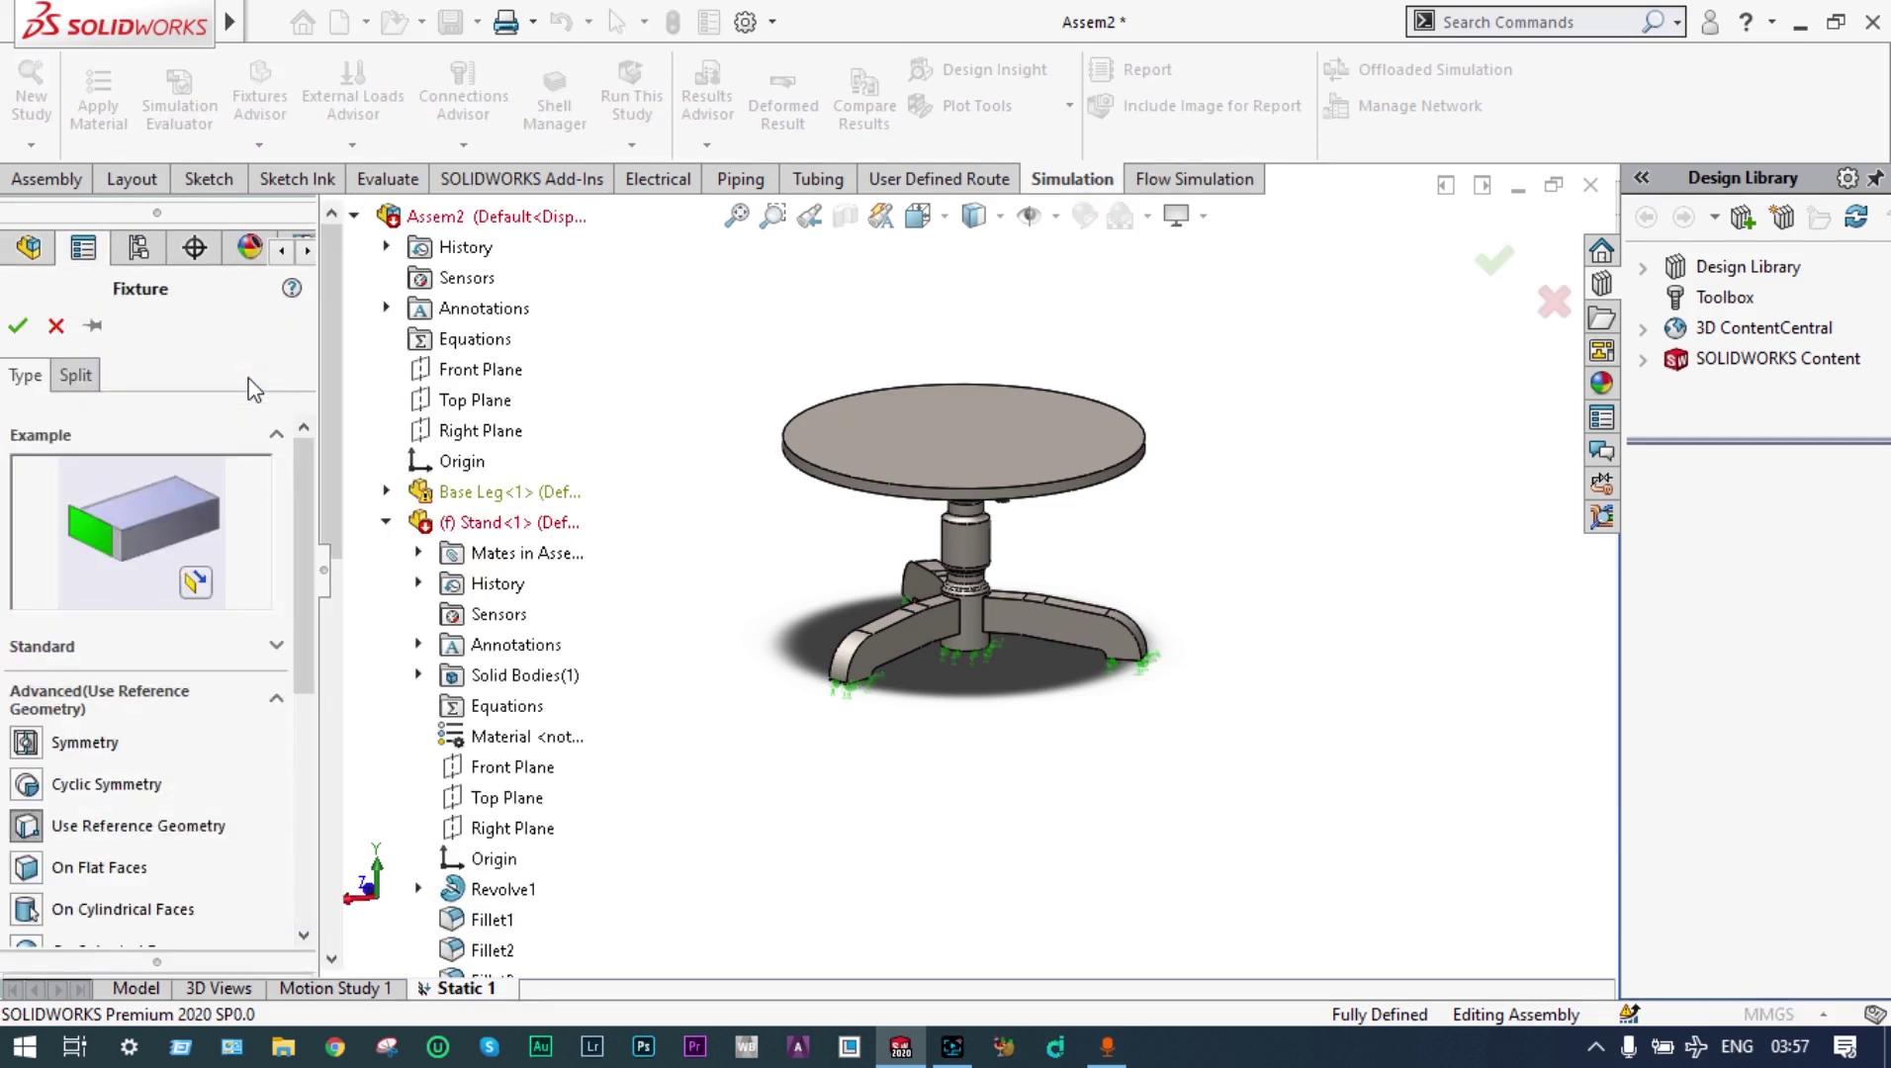
drag(297, 449, 305, 559)
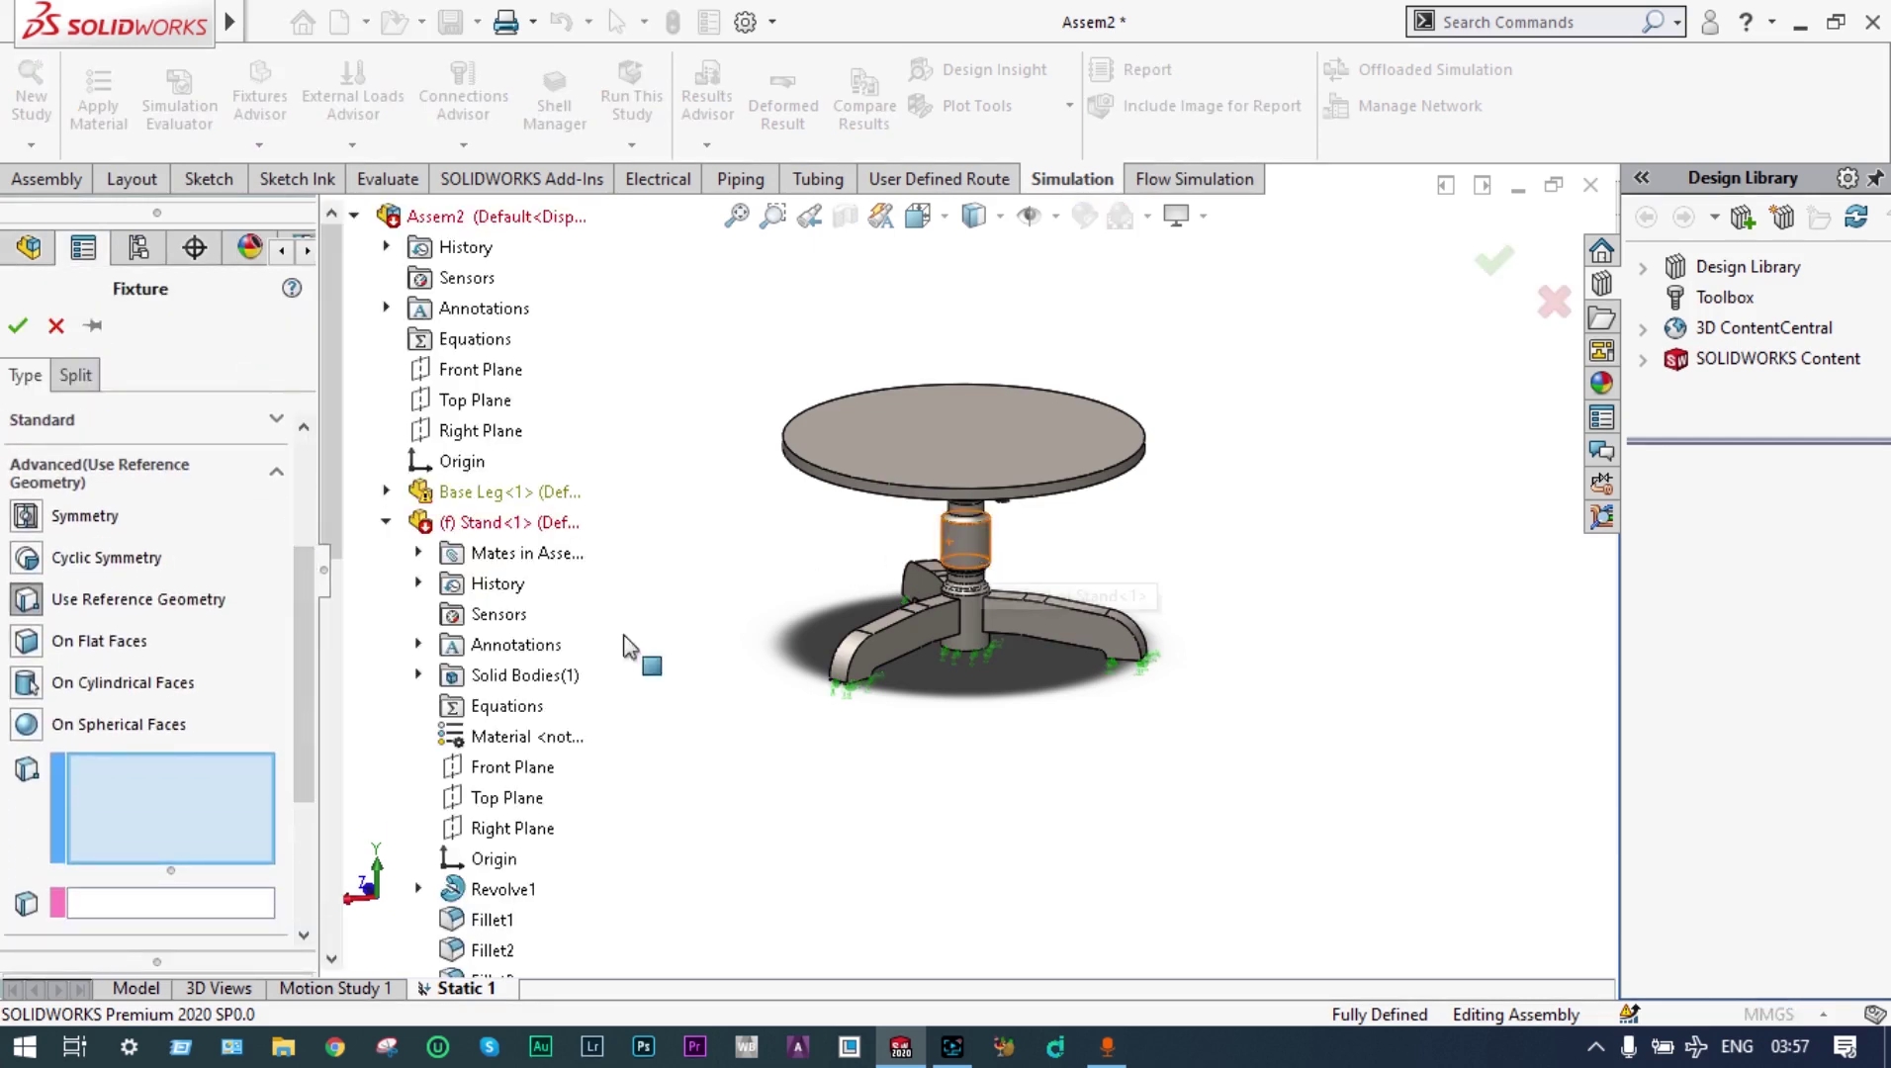
click(28, 685)
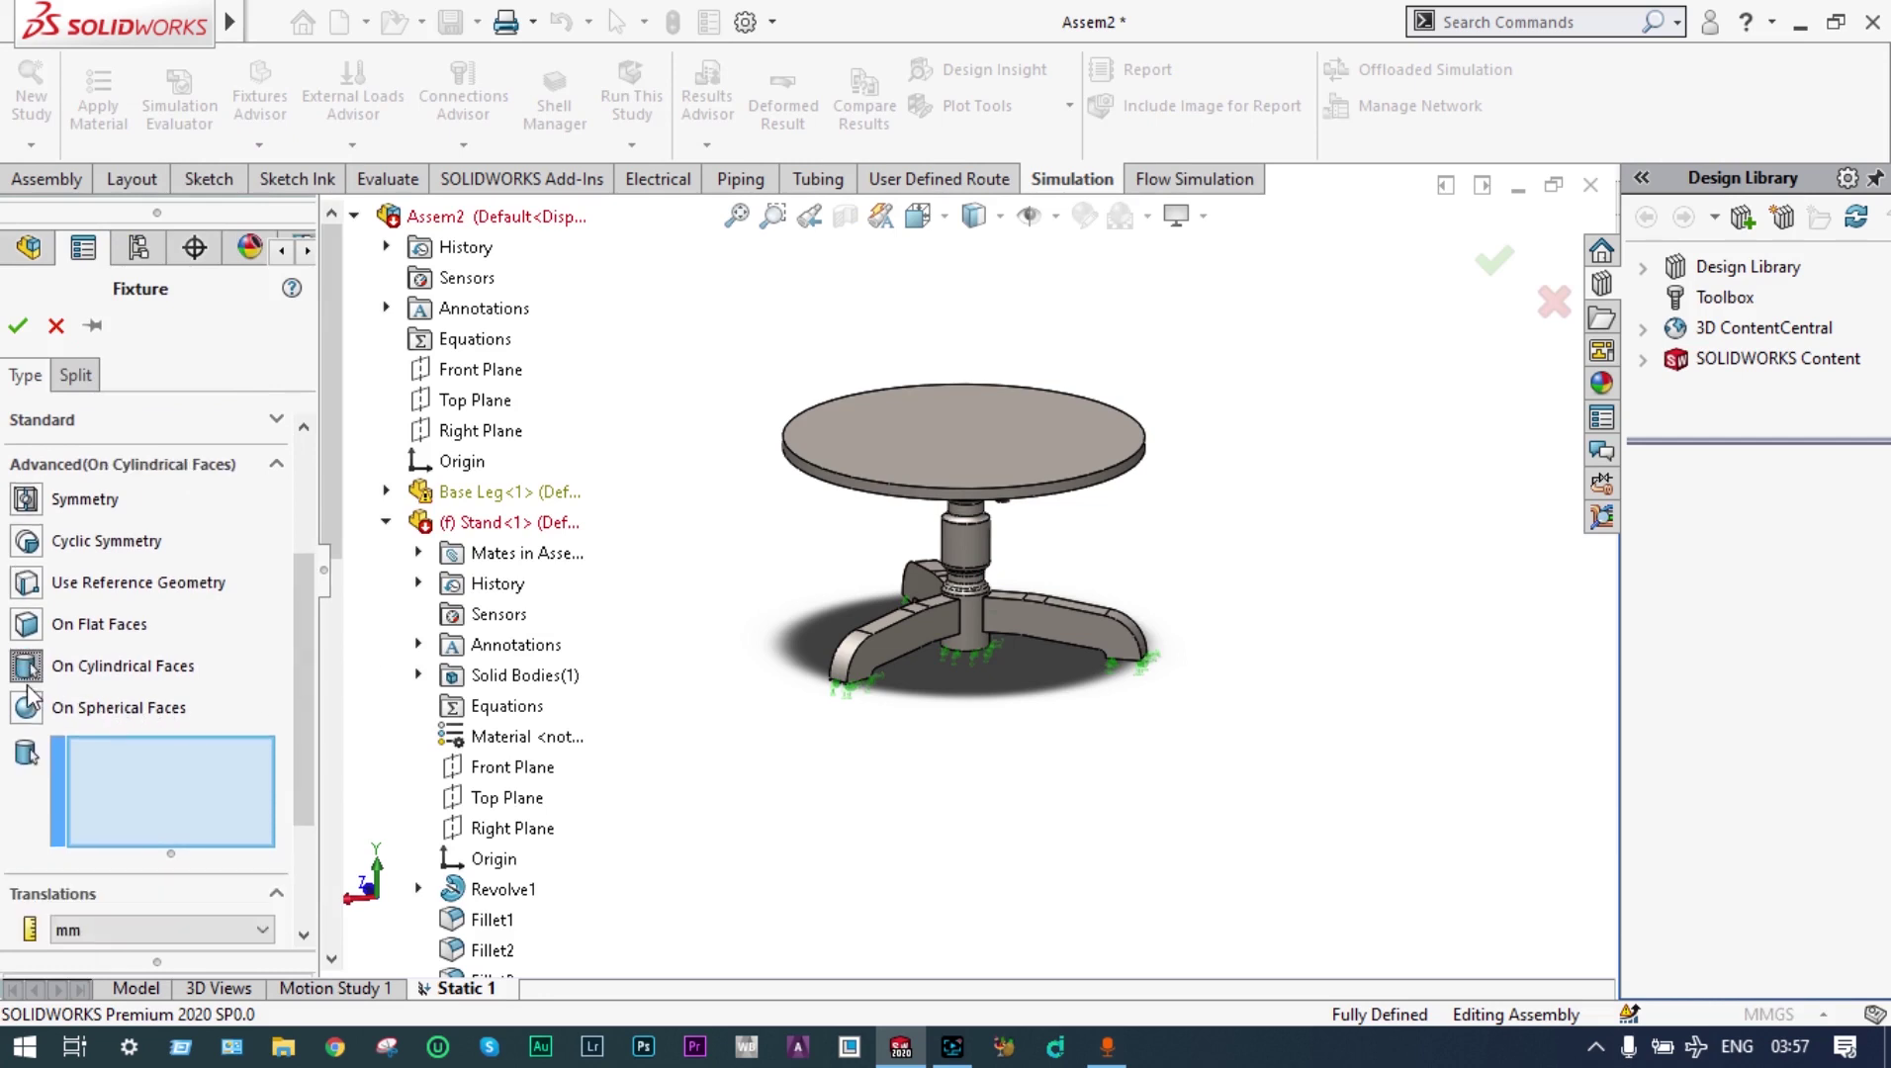
drag(304, 657, 310, 756)
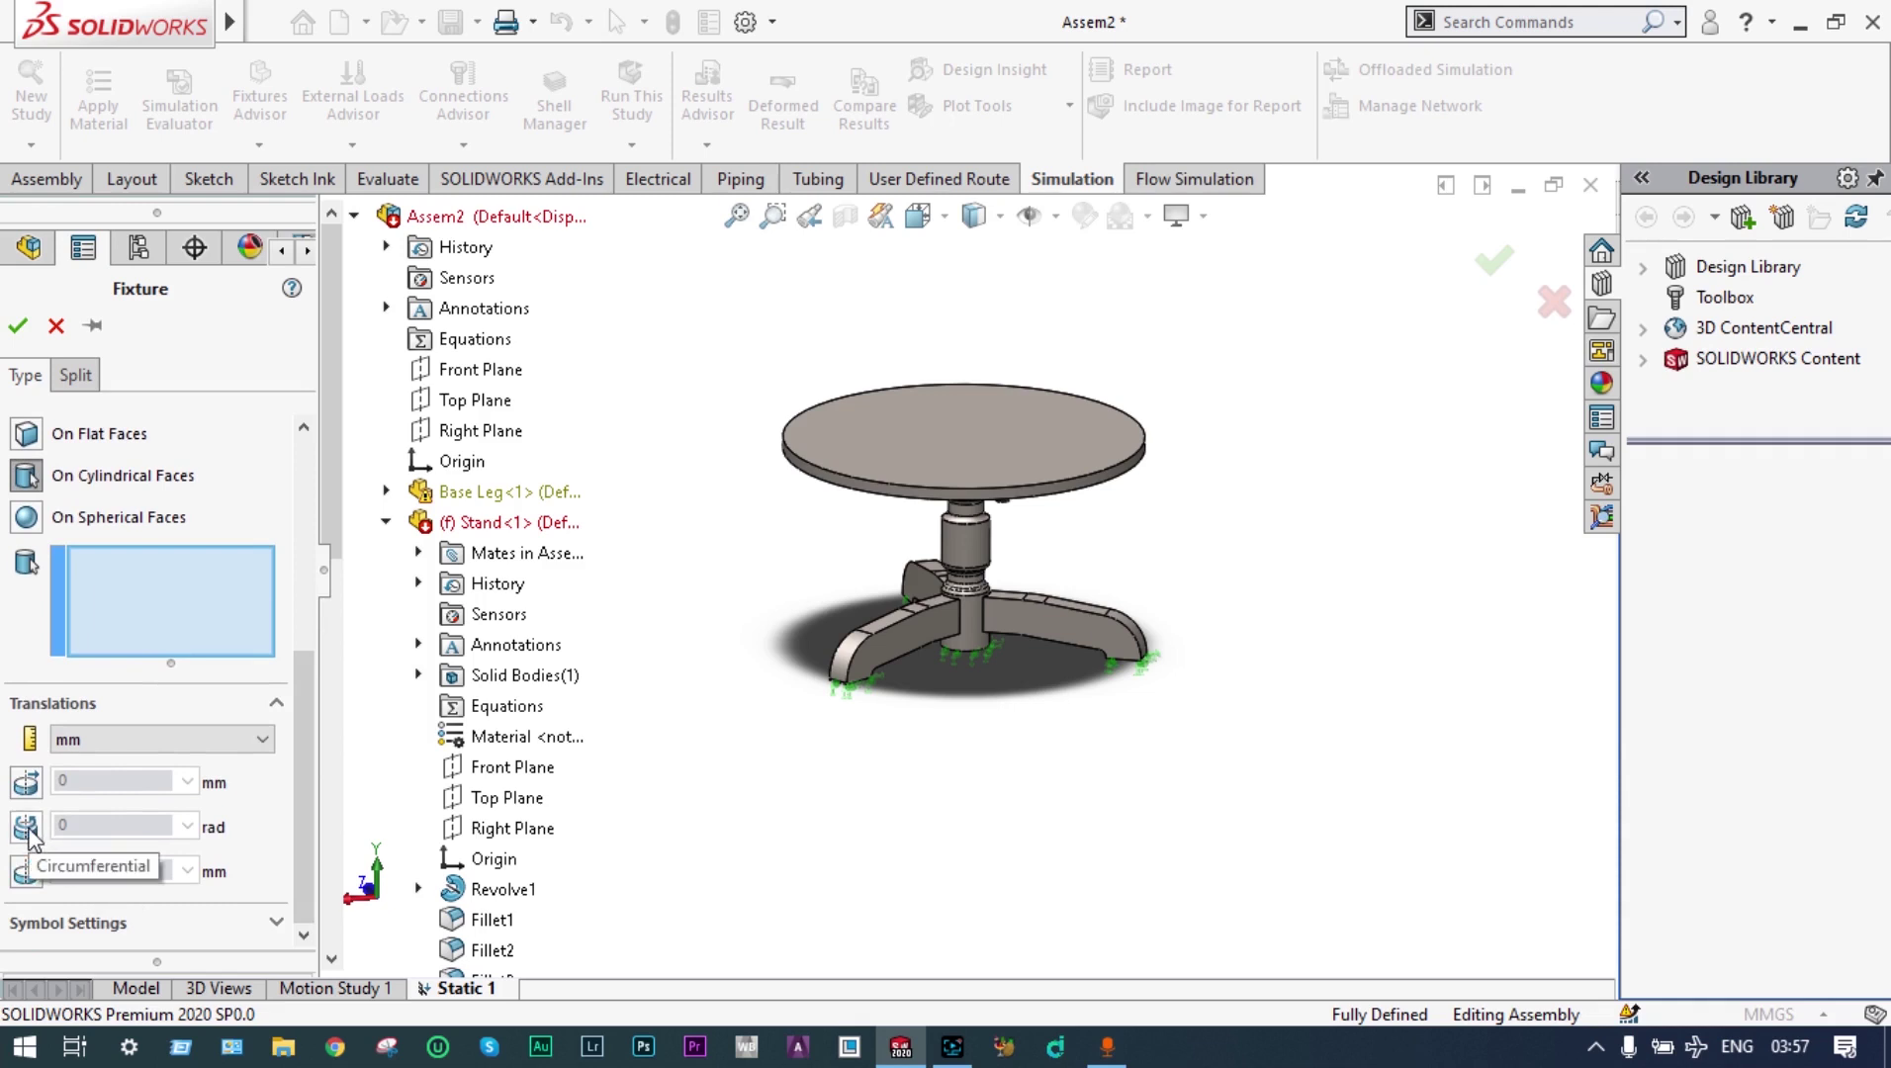
scroll(33, 839, up, 3)
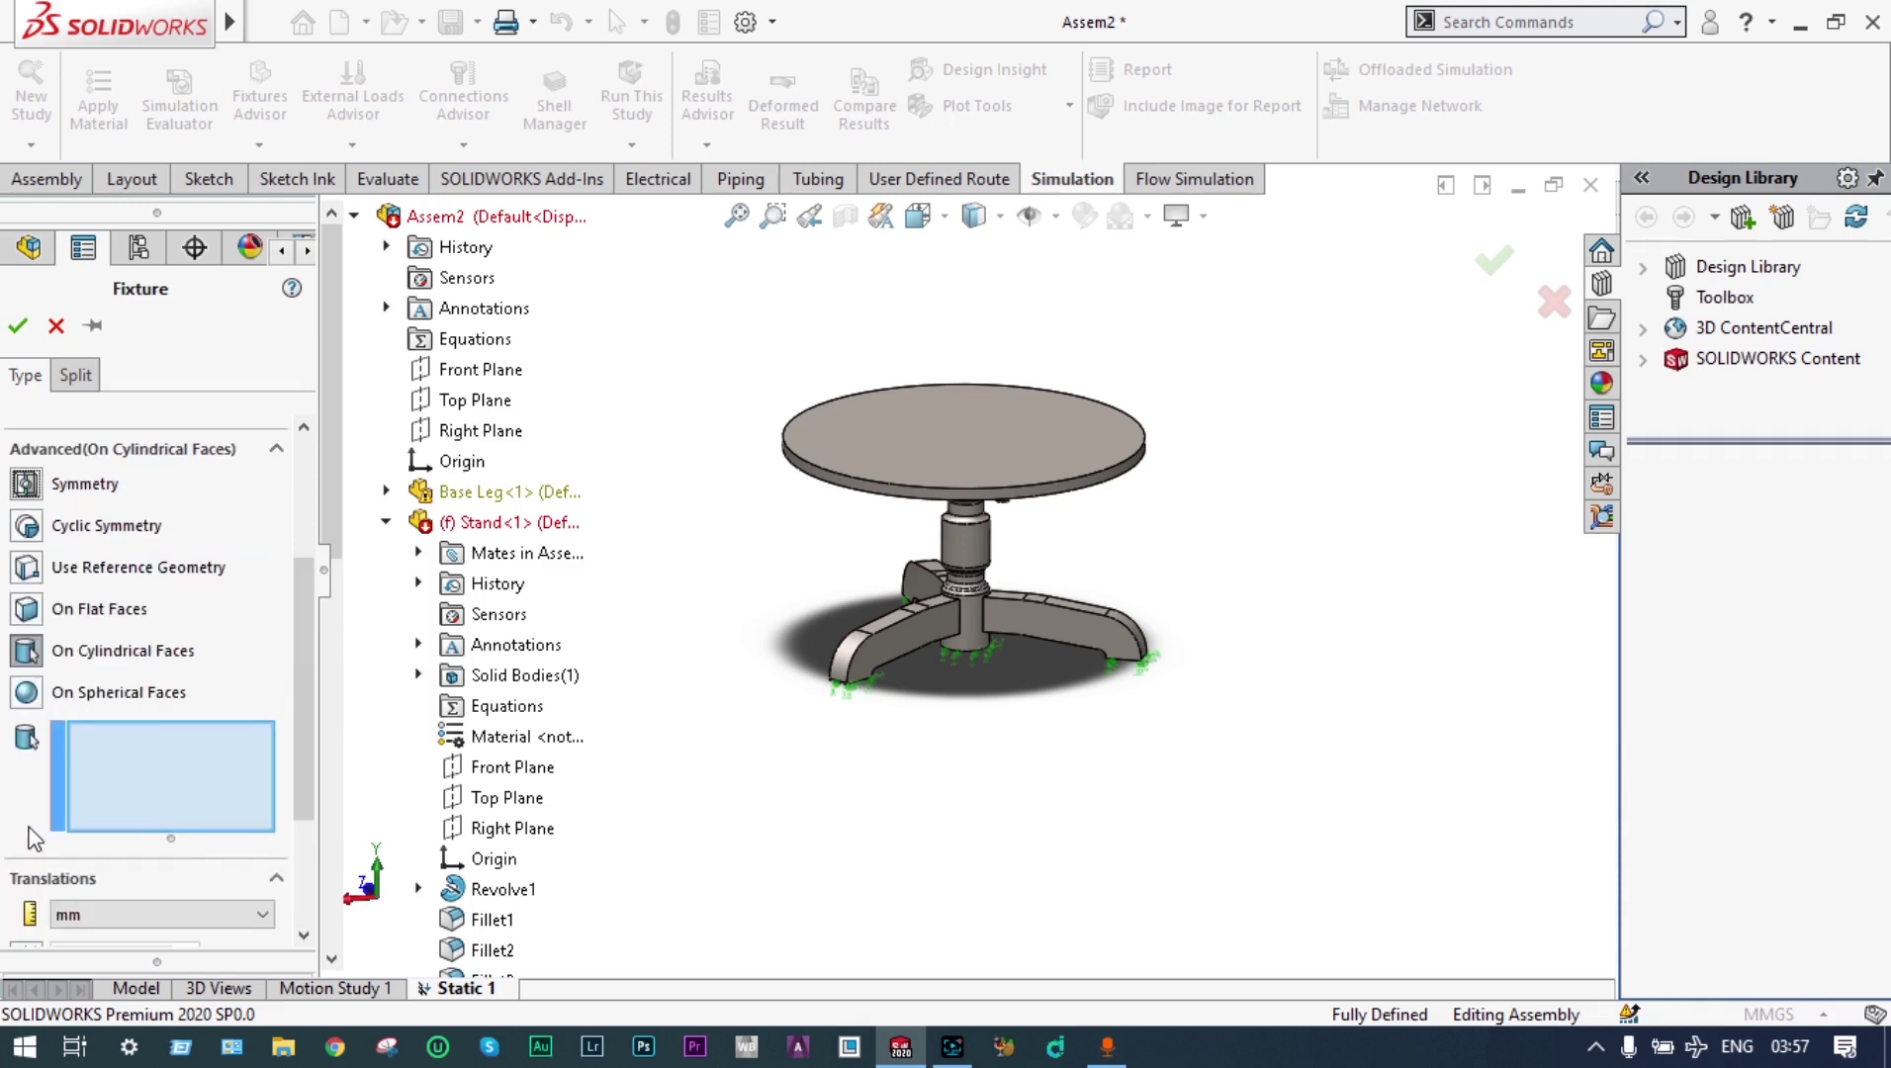
click(957, 538)
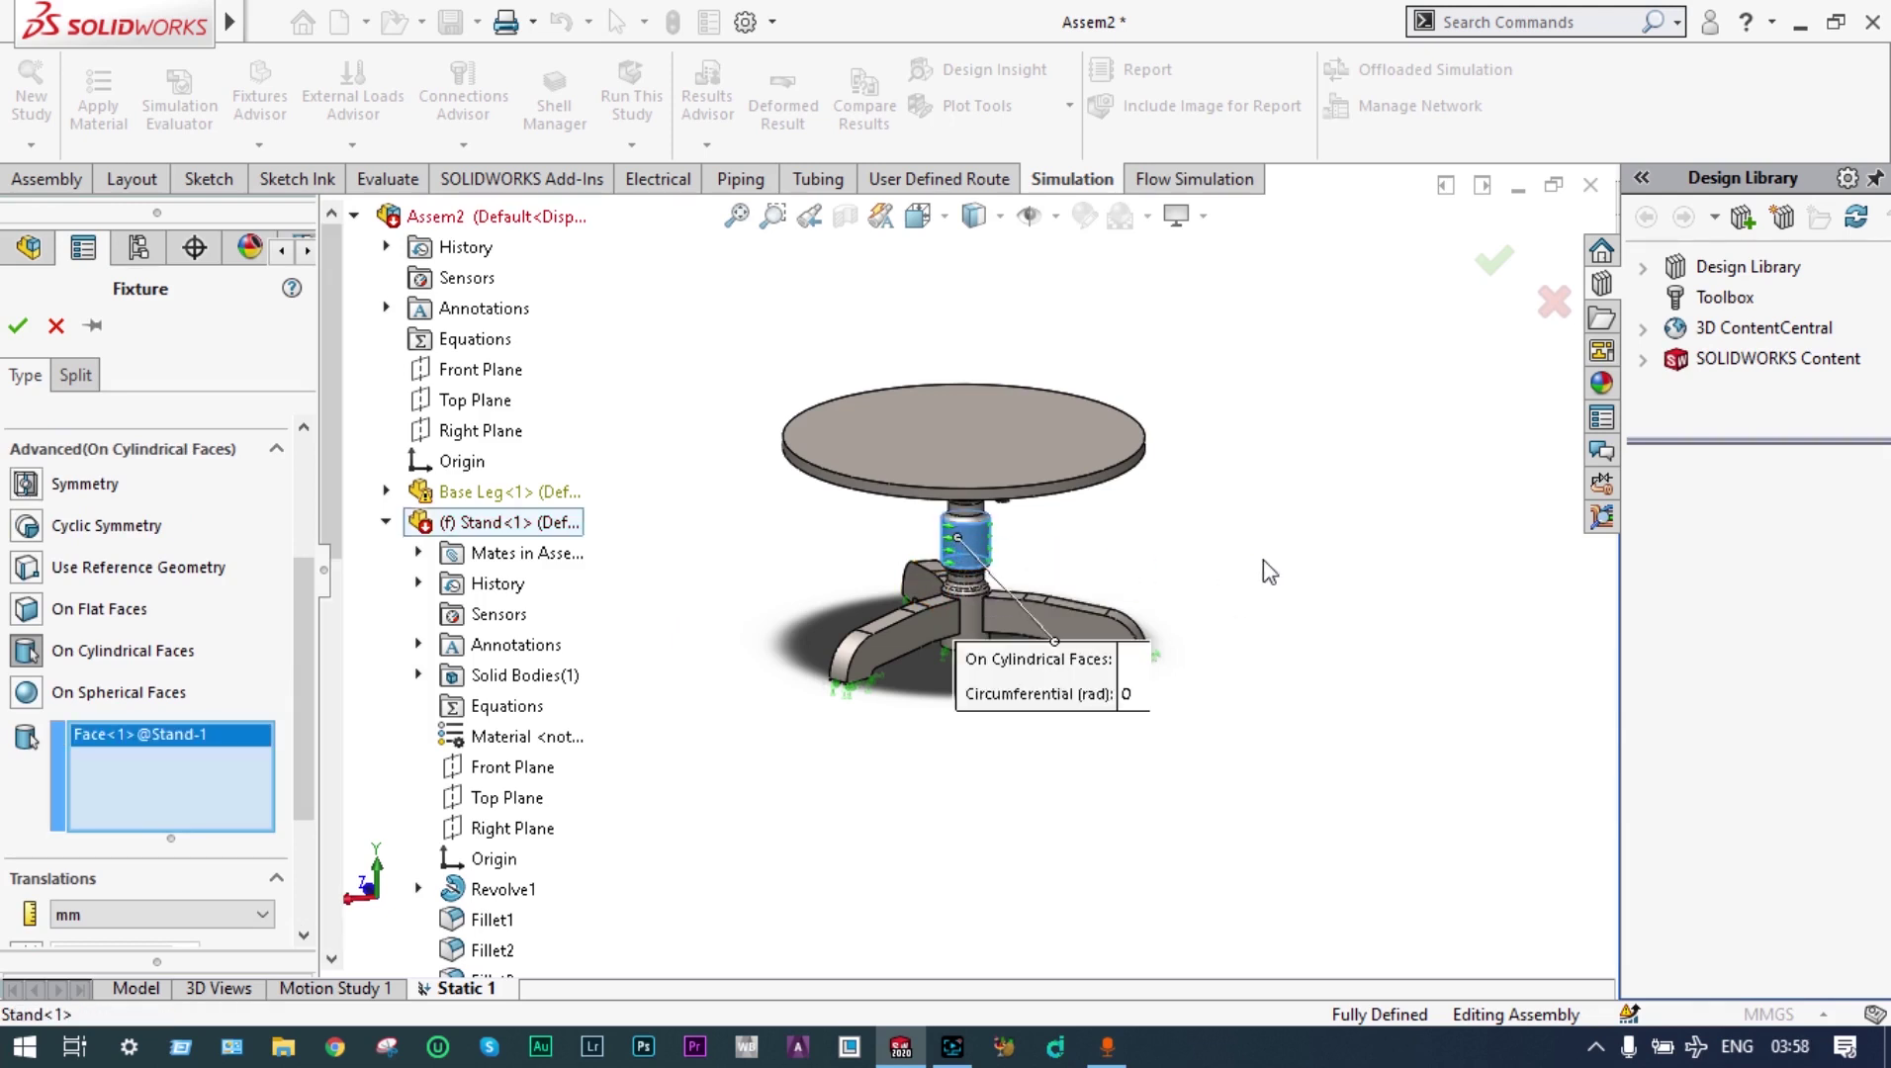
scroll(310, 761, down, 3)
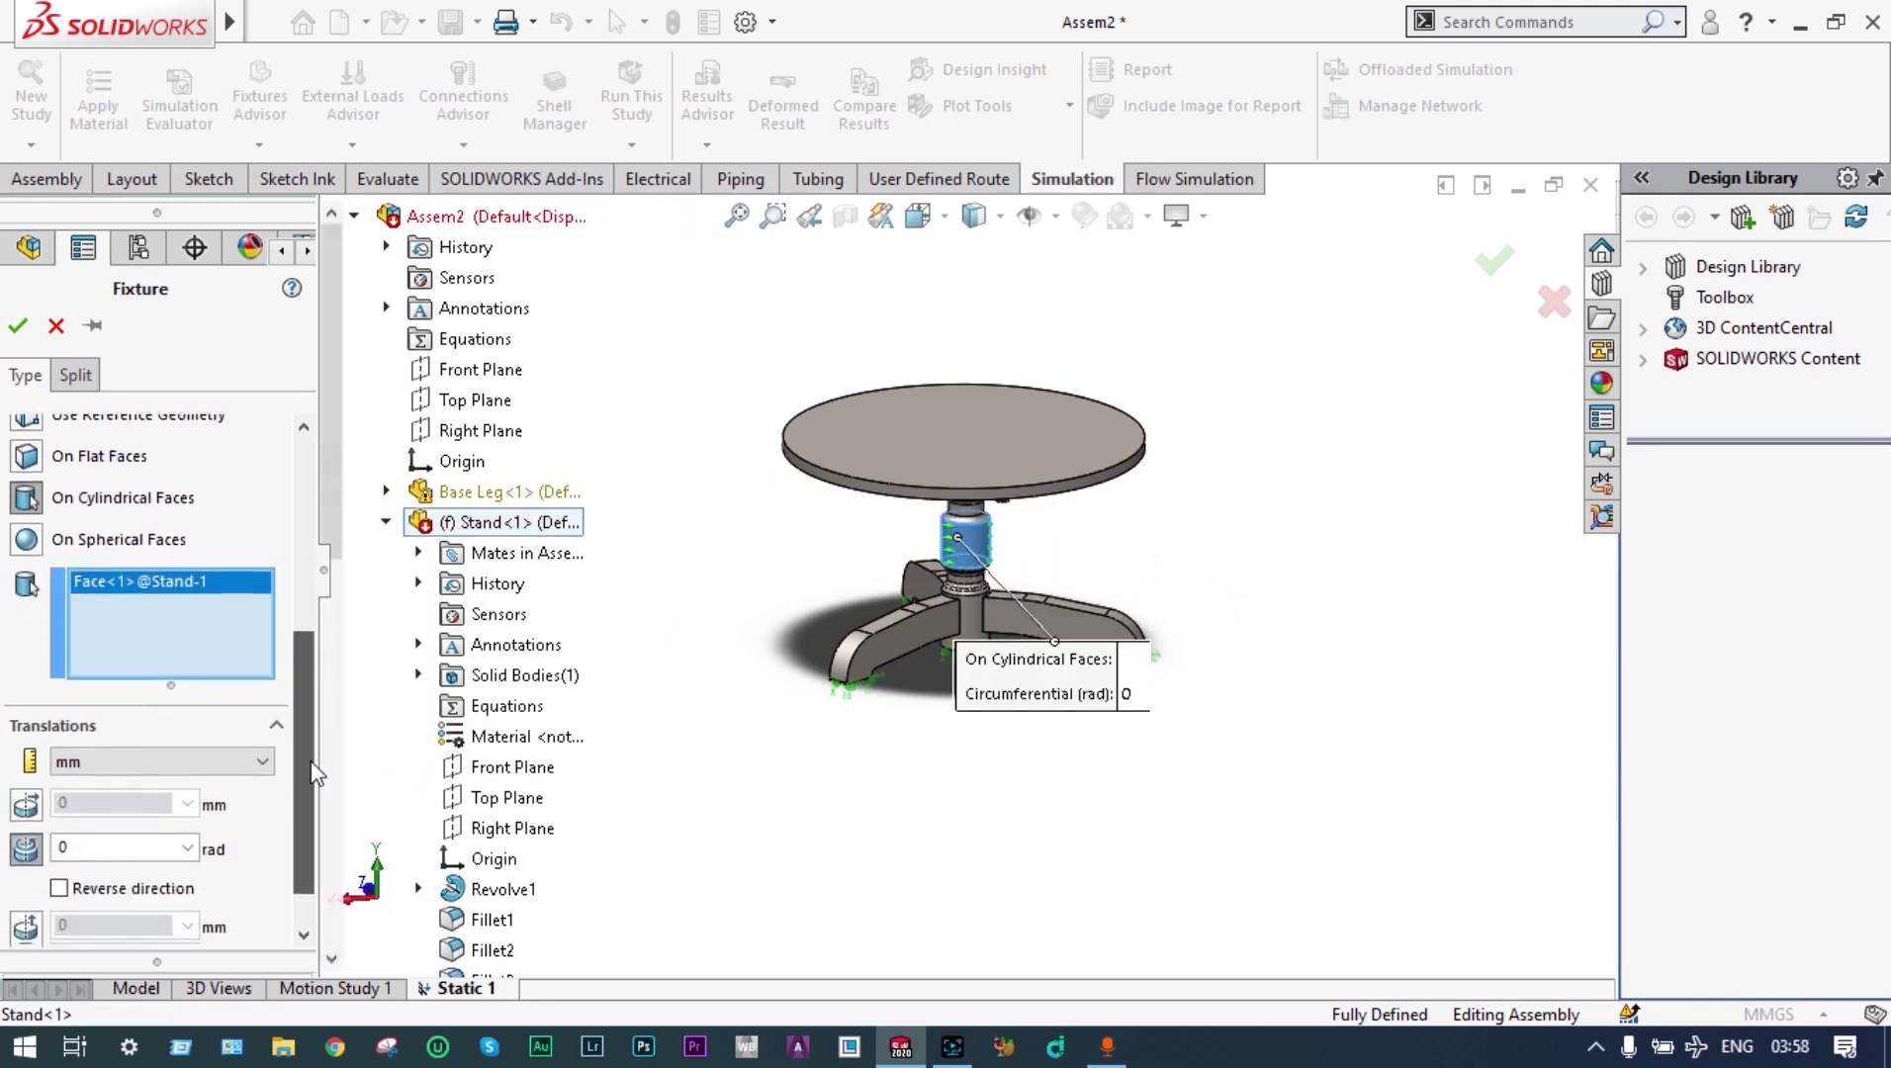
scroll(311, 761, down, 1)
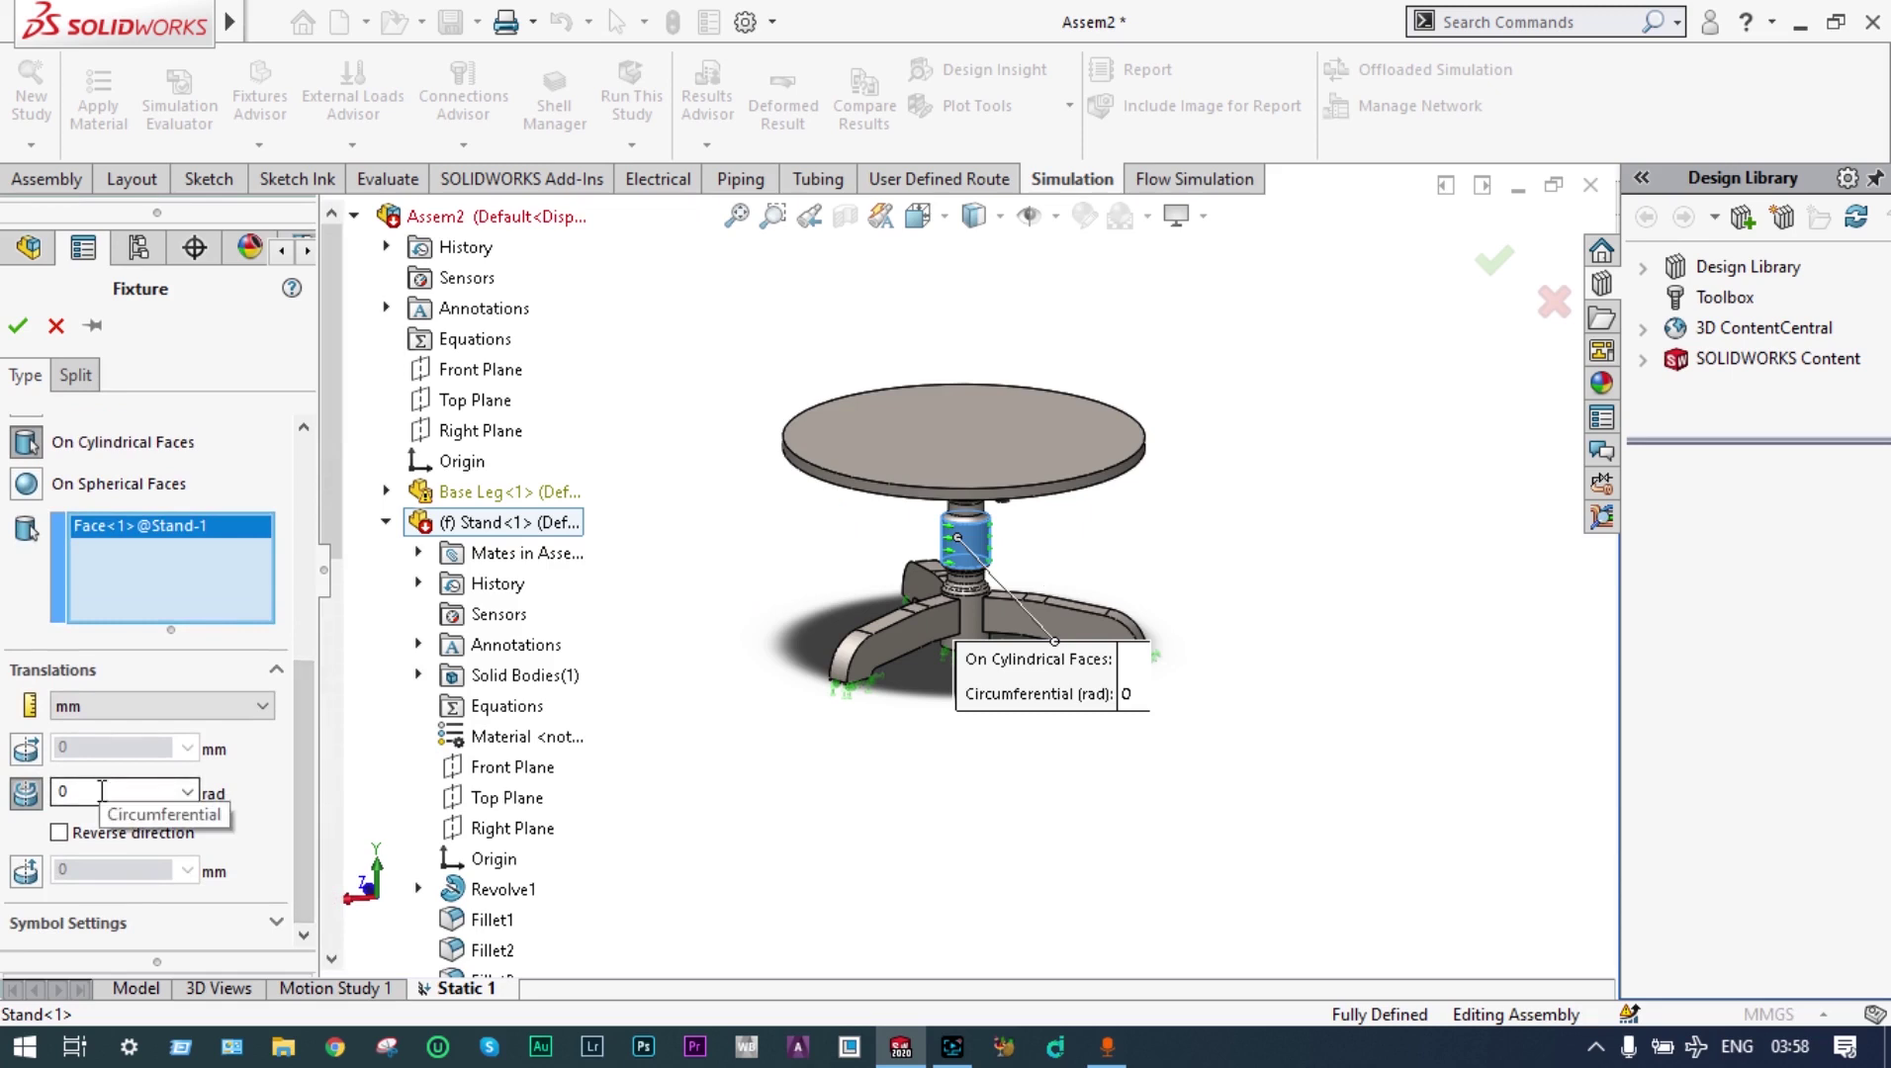
click(26, 750)
scroll(30, 756, up, 4)
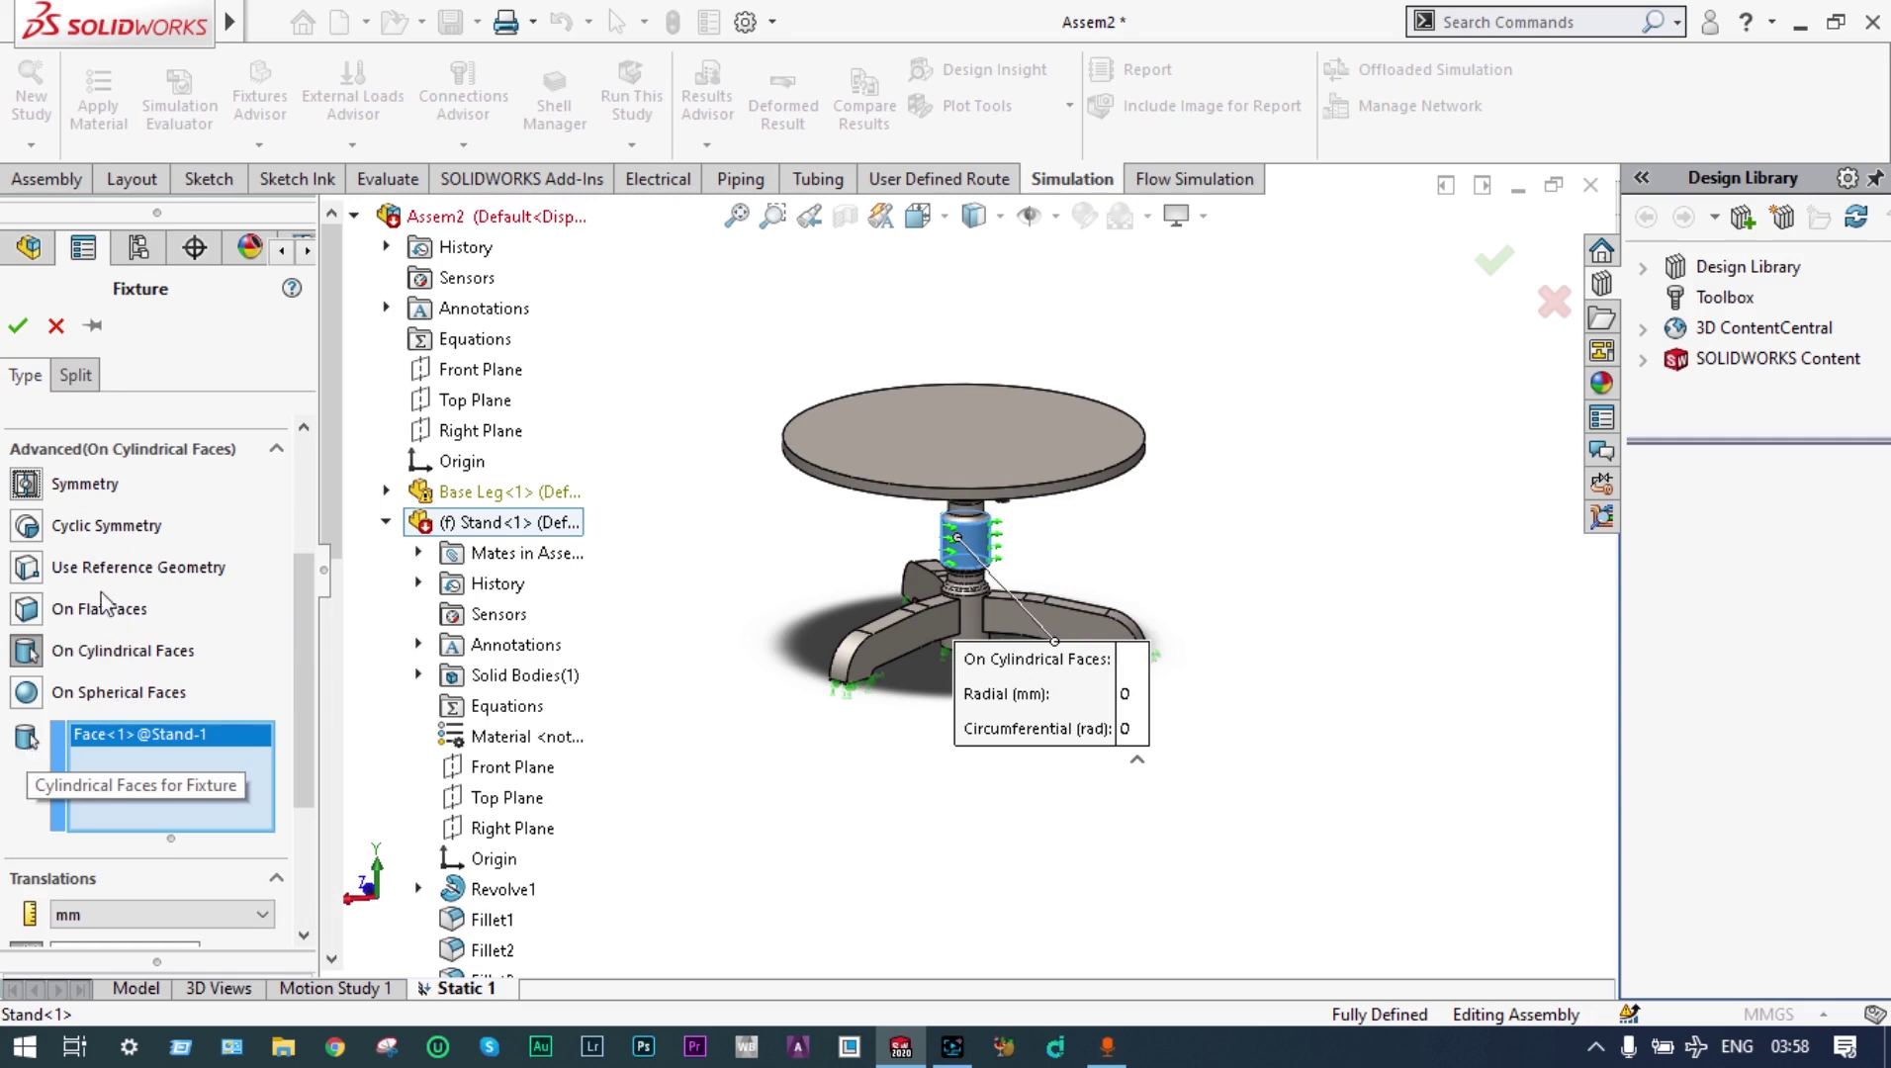
click(19, 329)
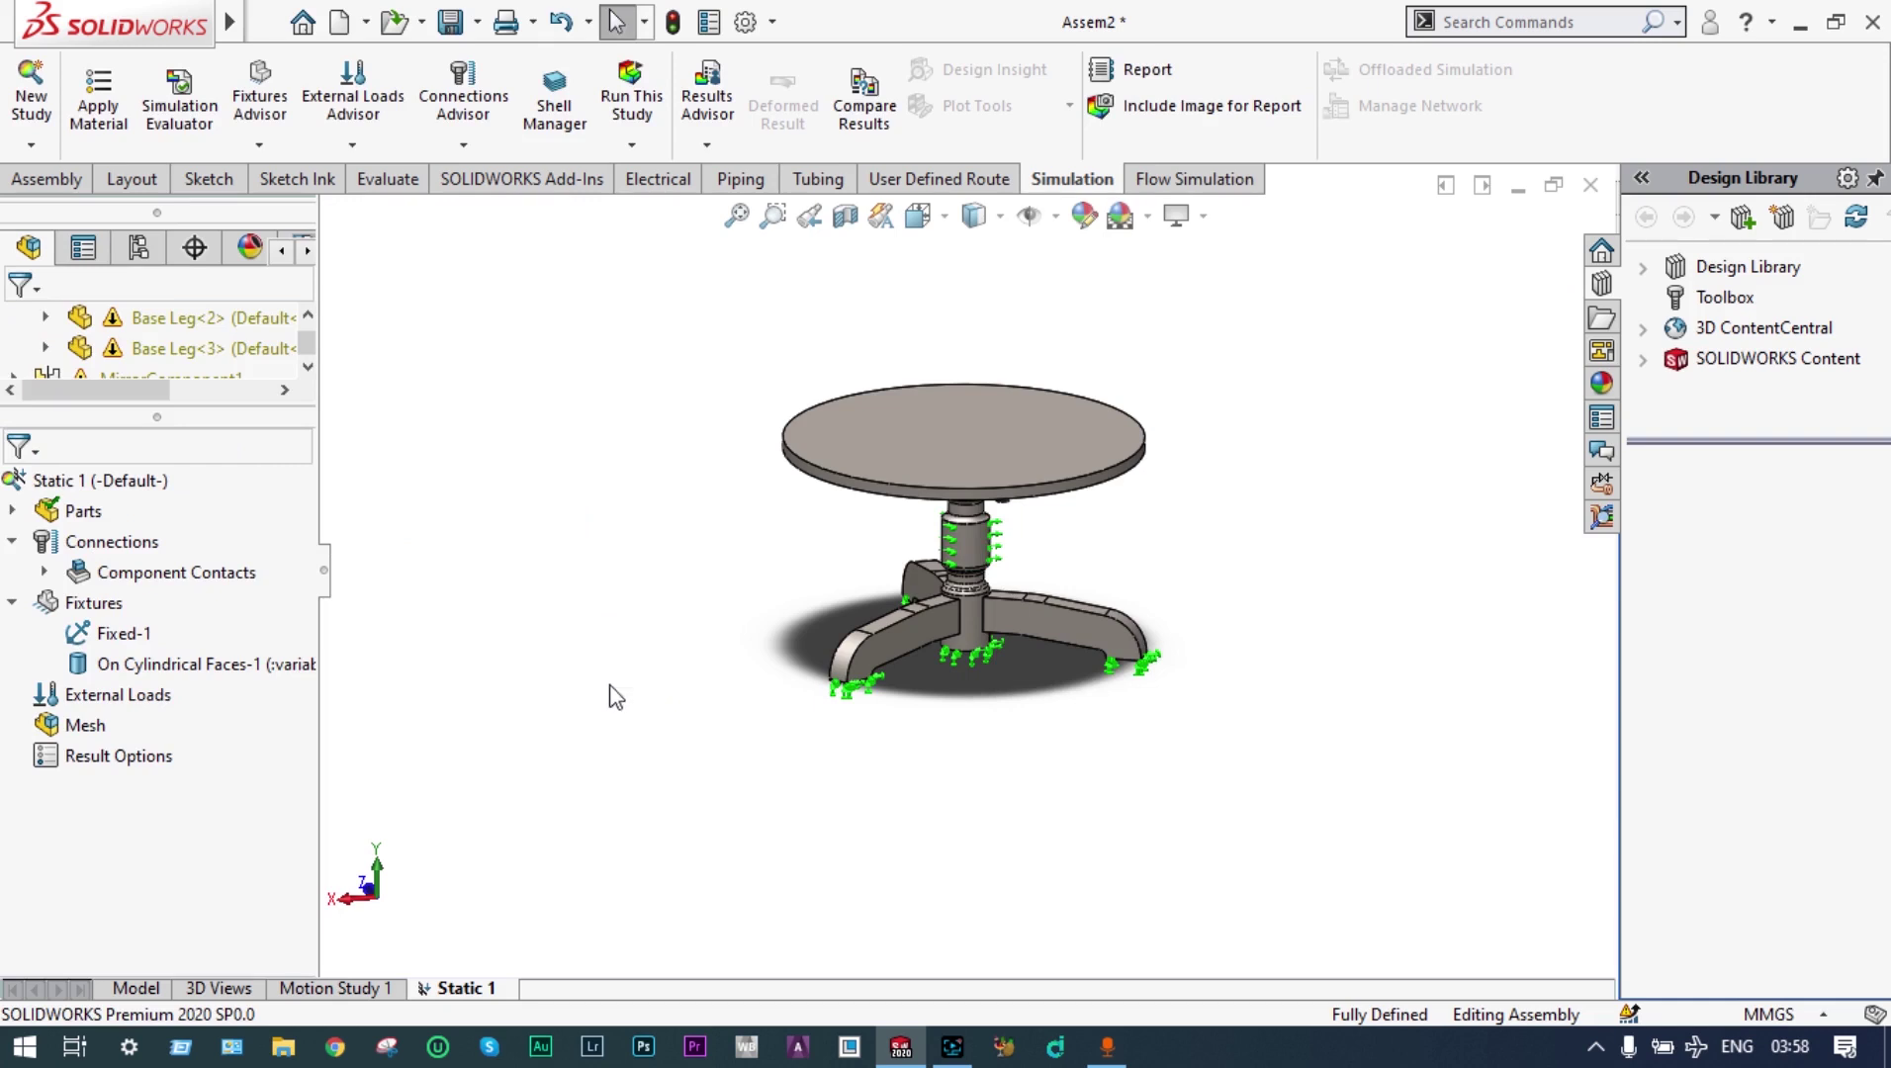
Apply a 0.1 N/mm^2 (MPa) pressure load normal to the upper face of the Top Plate
right_click(137, 698)
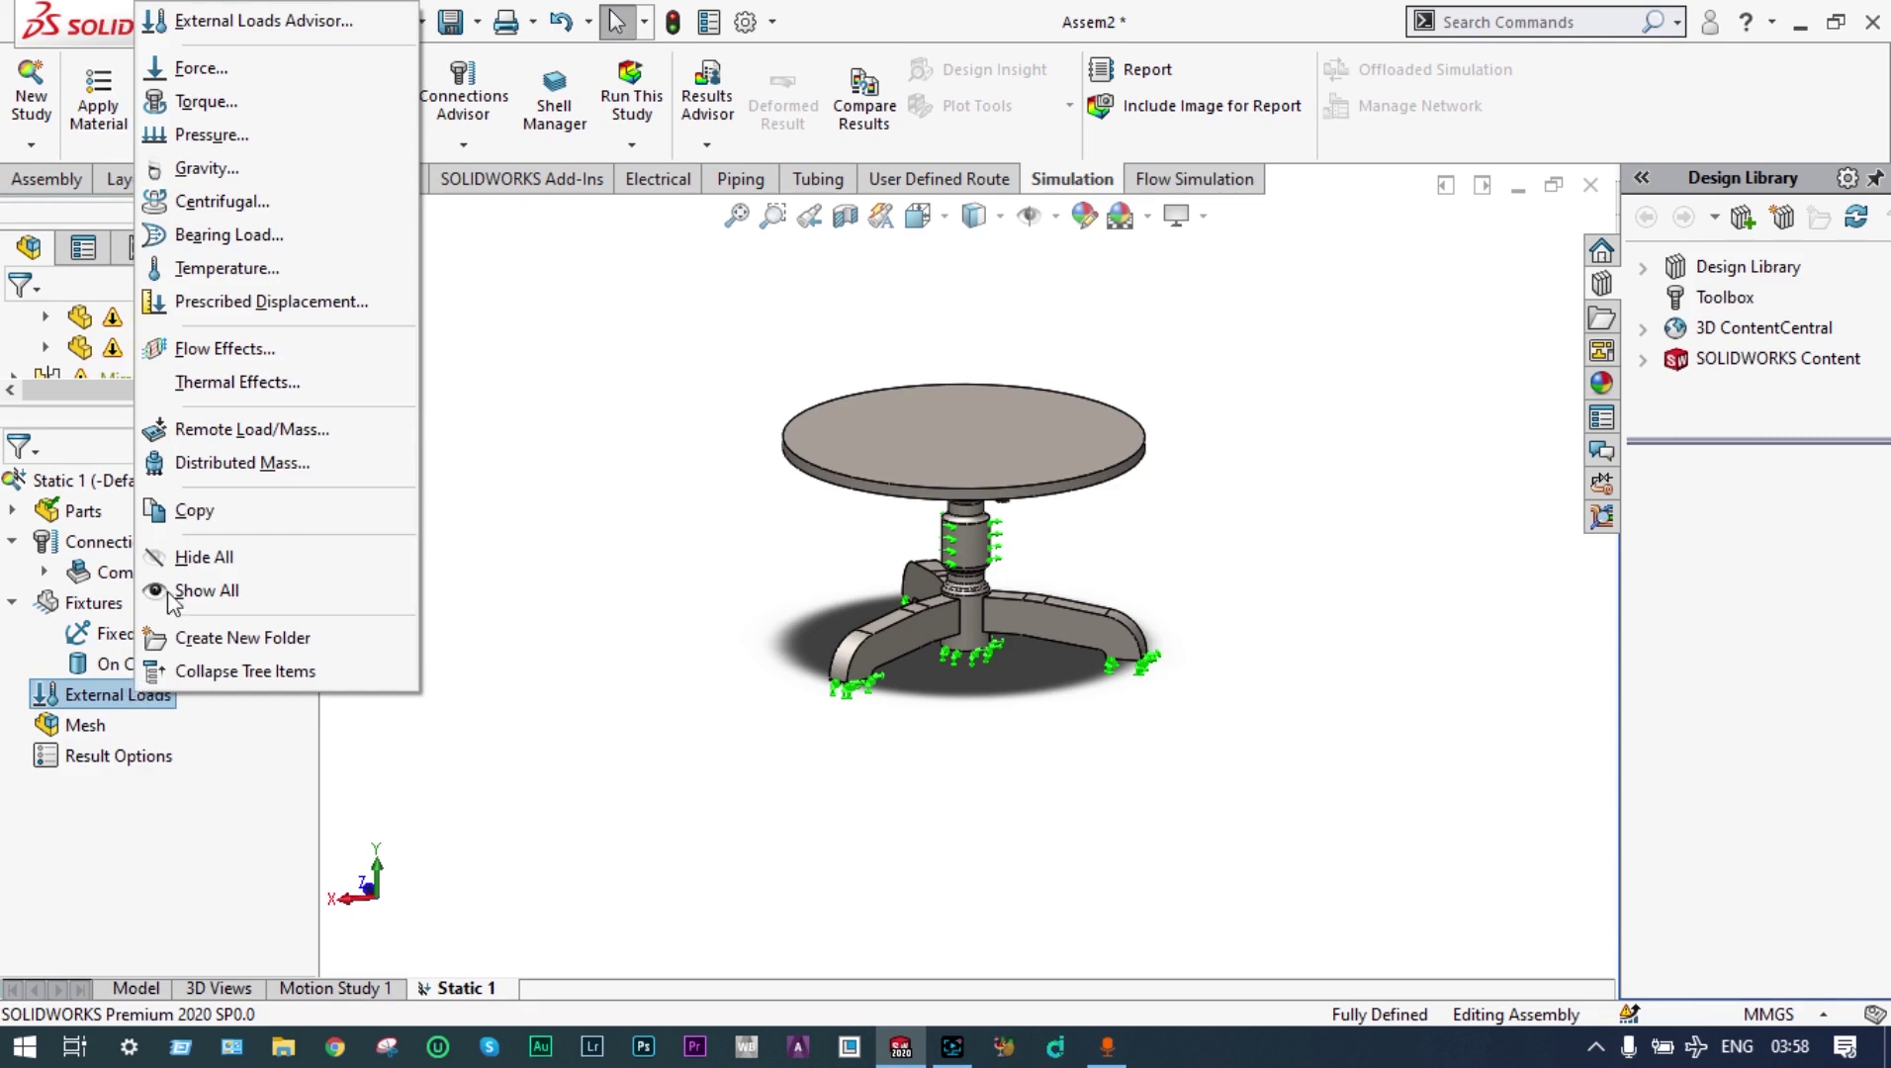
click(198, 132)
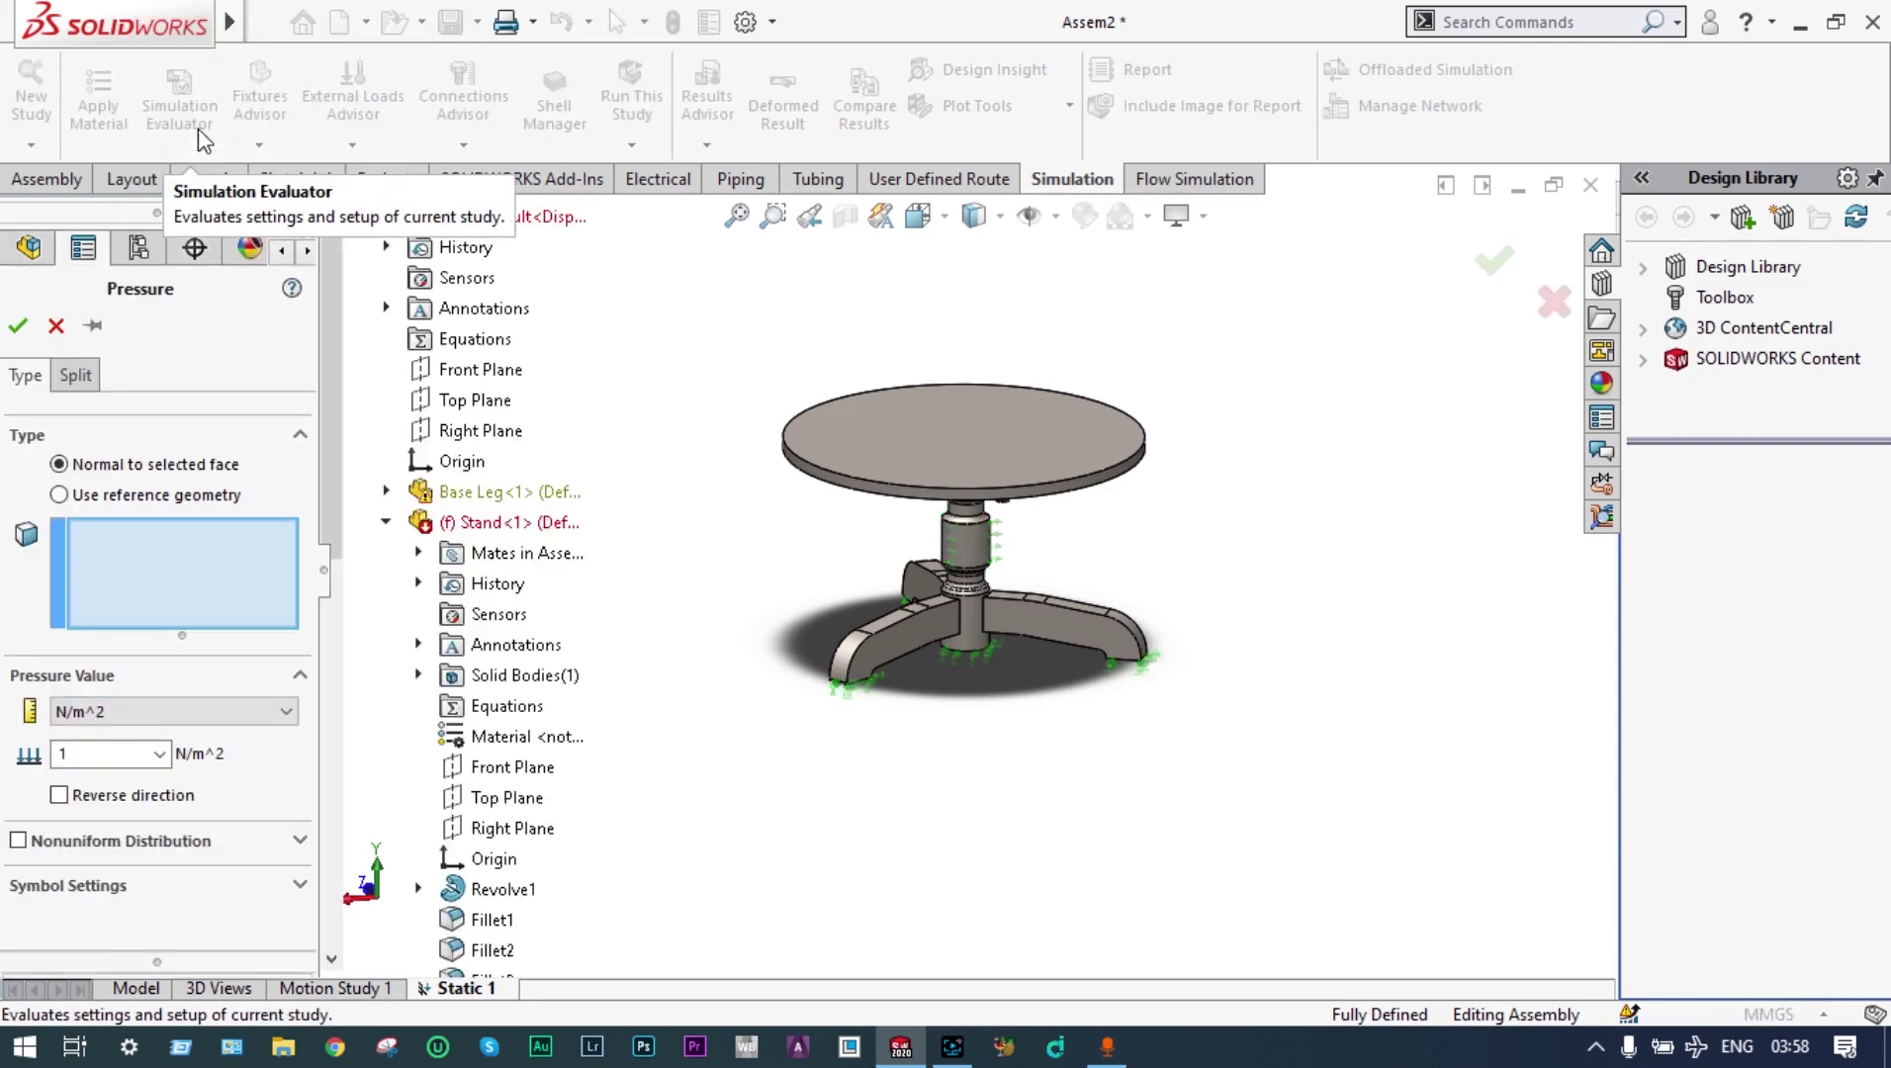
click(285, 713)
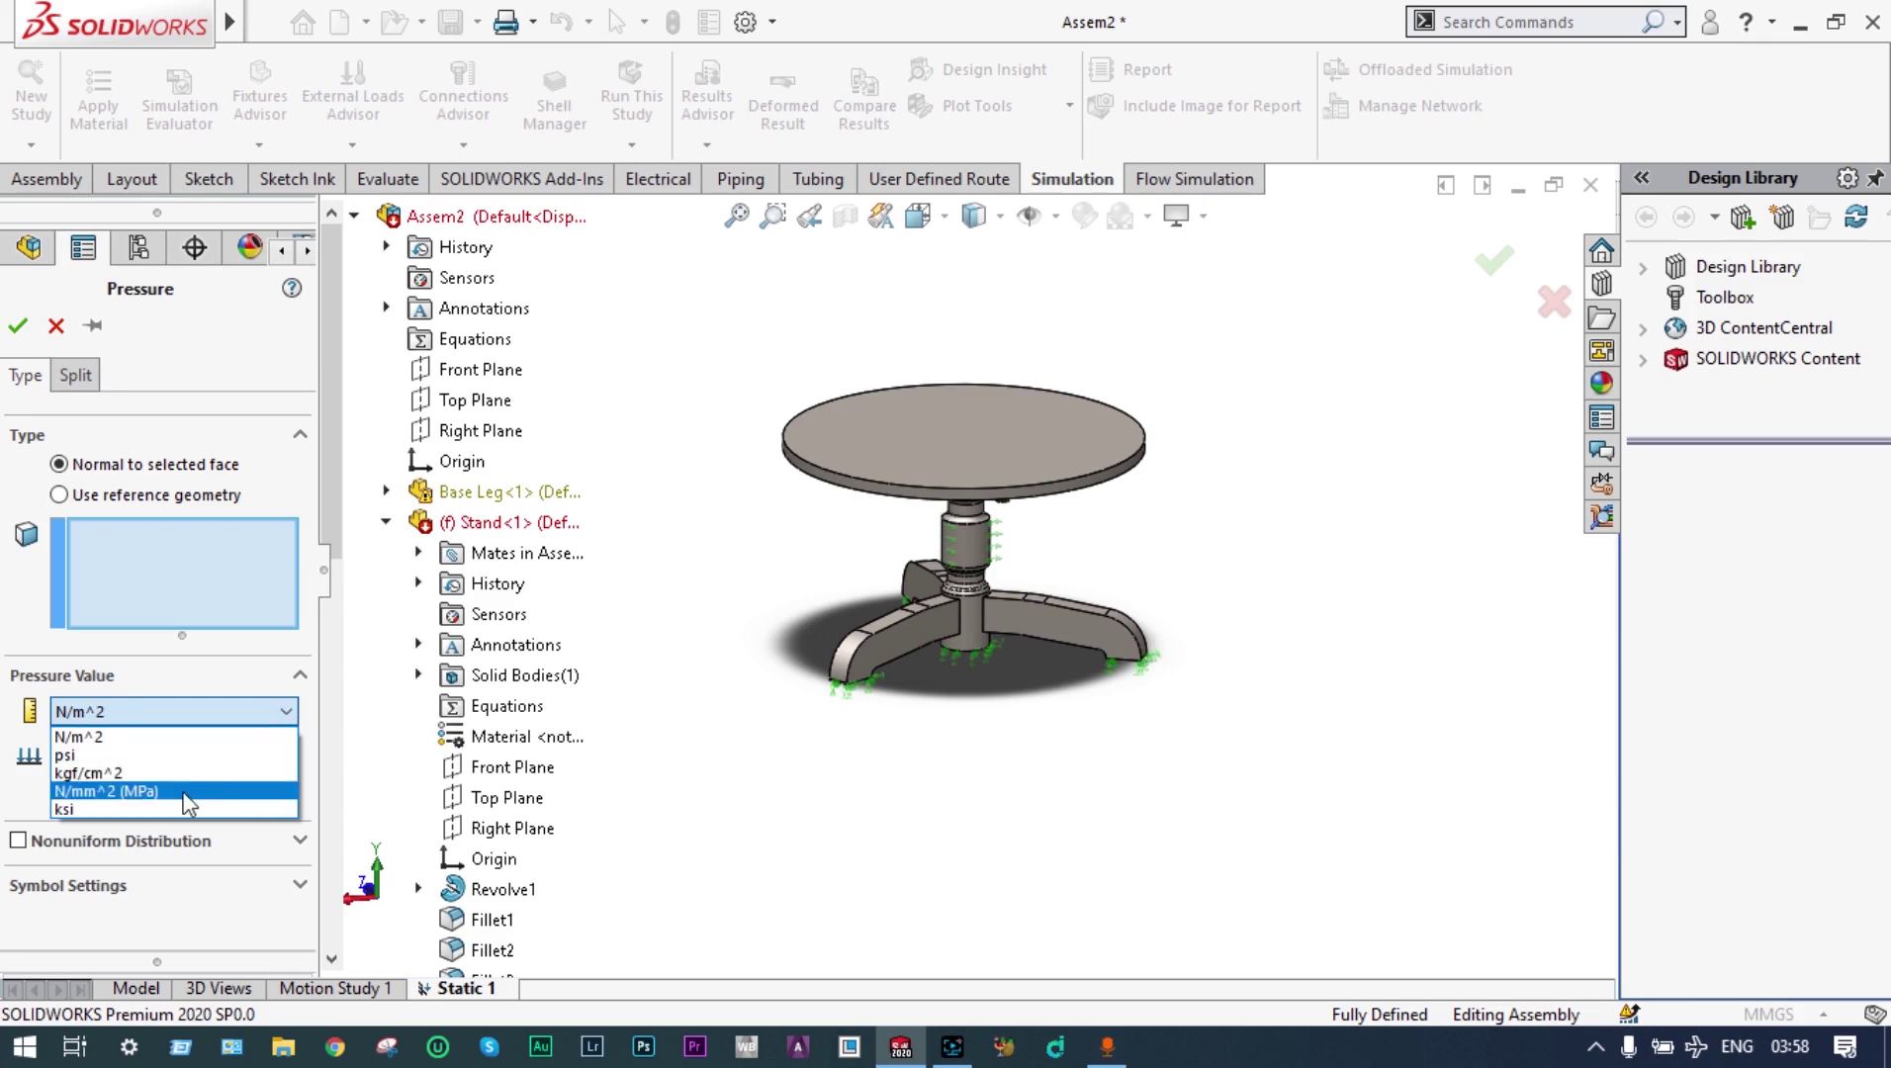
click(187, 801)
double_click(114, 754)
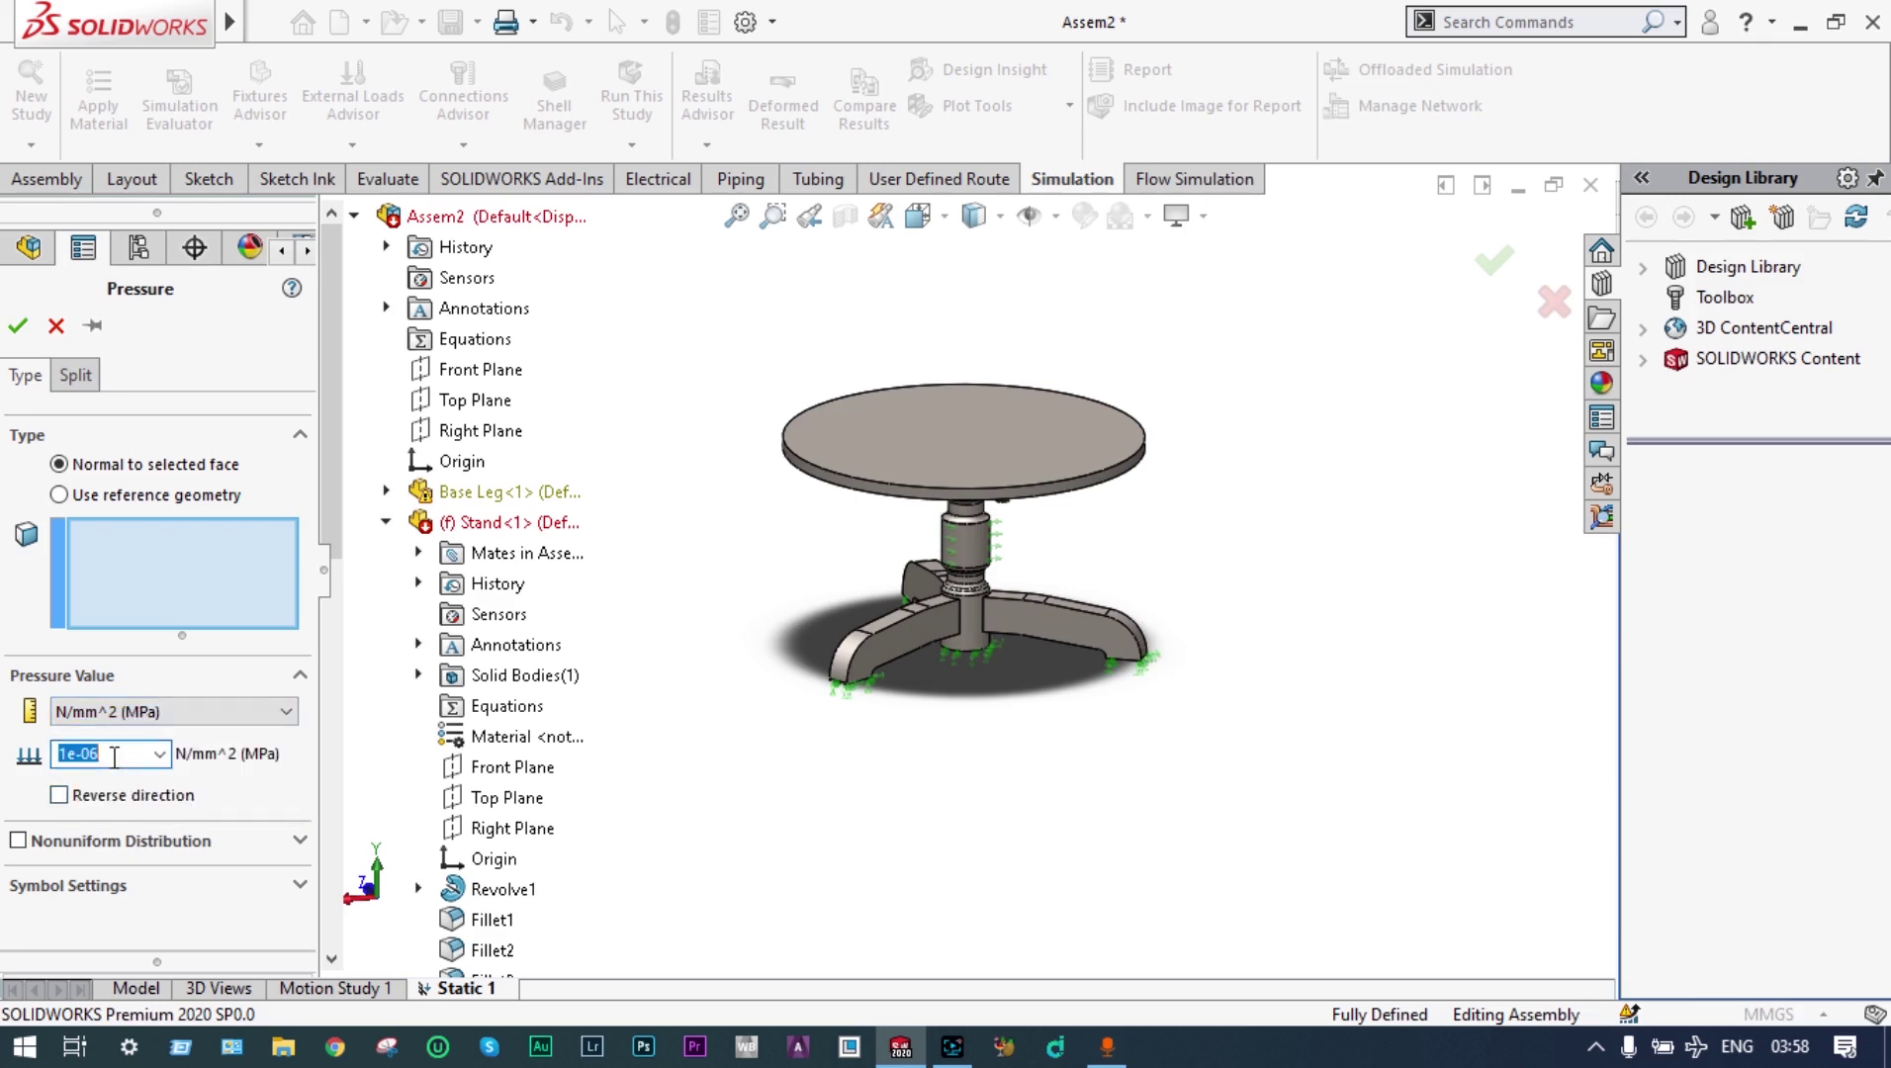
key(BackSpace)
text(0.1)
click(915, 423)
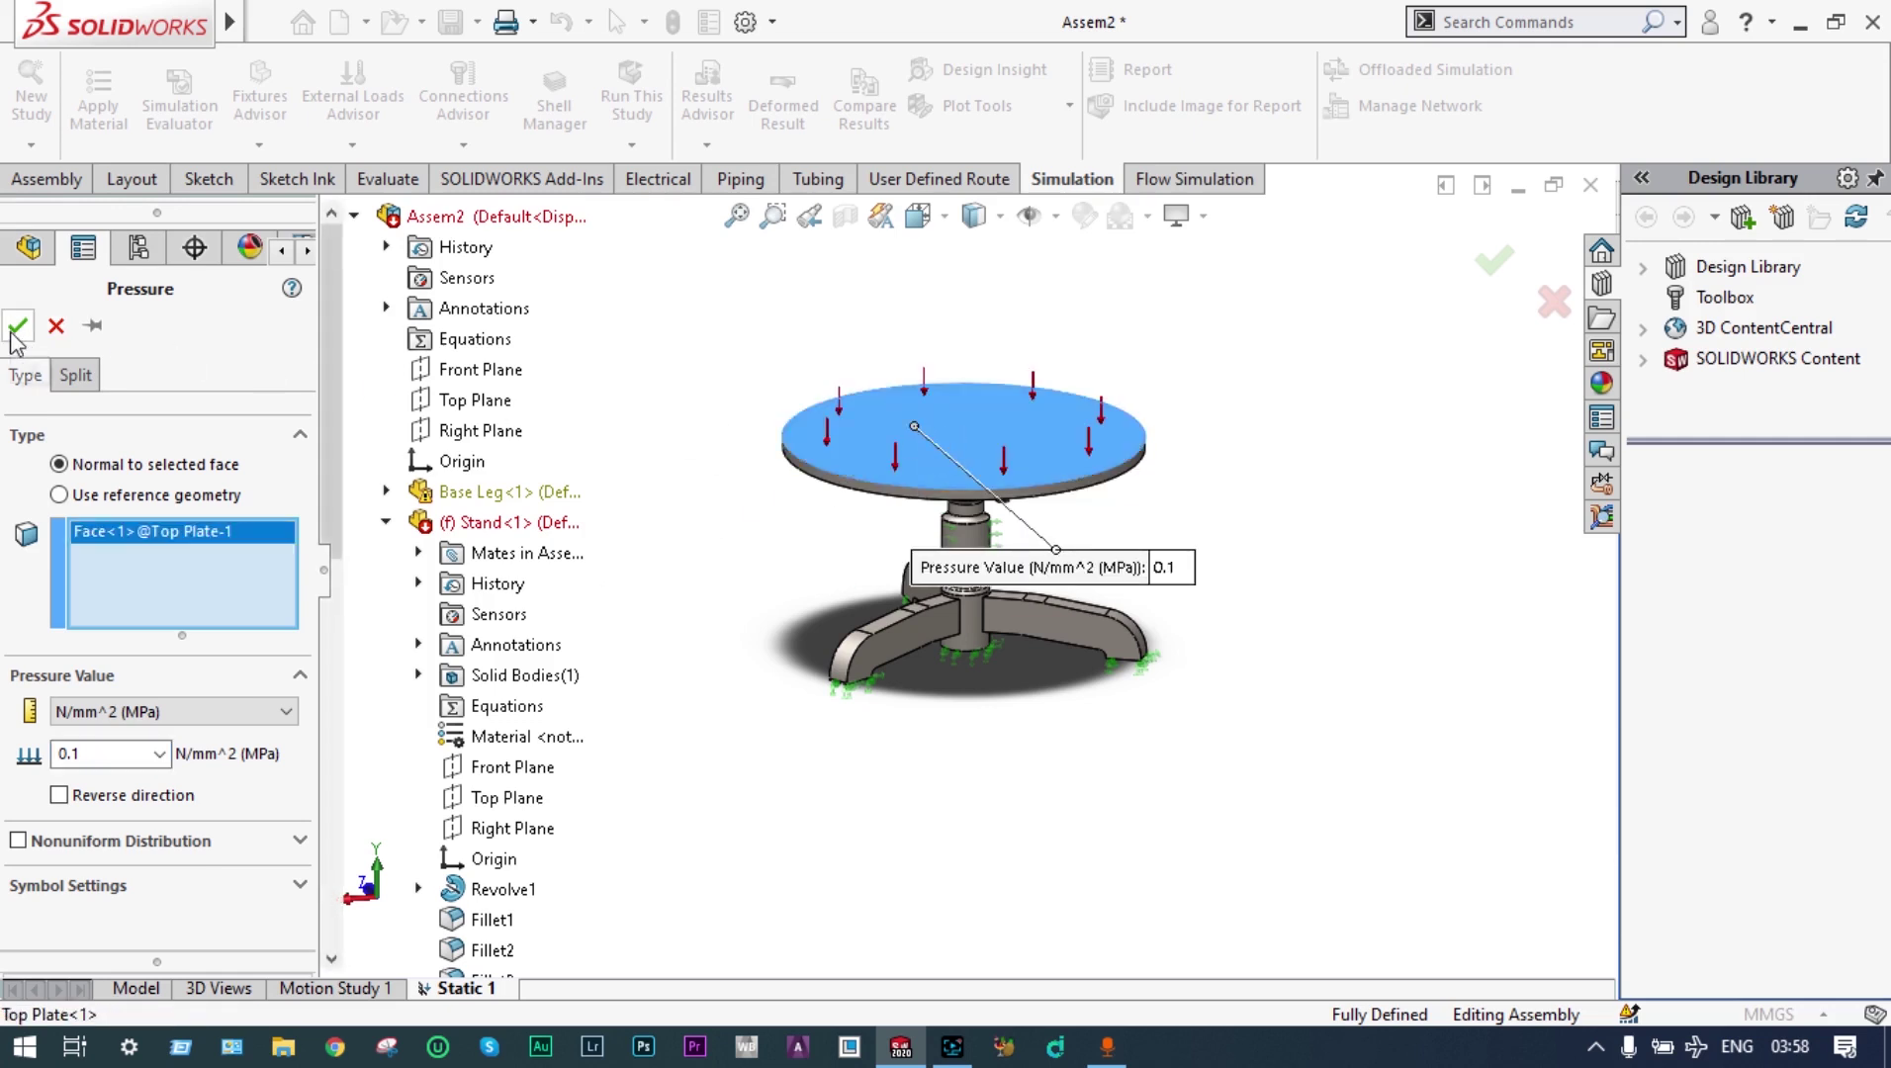
mouse_move(15, 341)
key(Return)
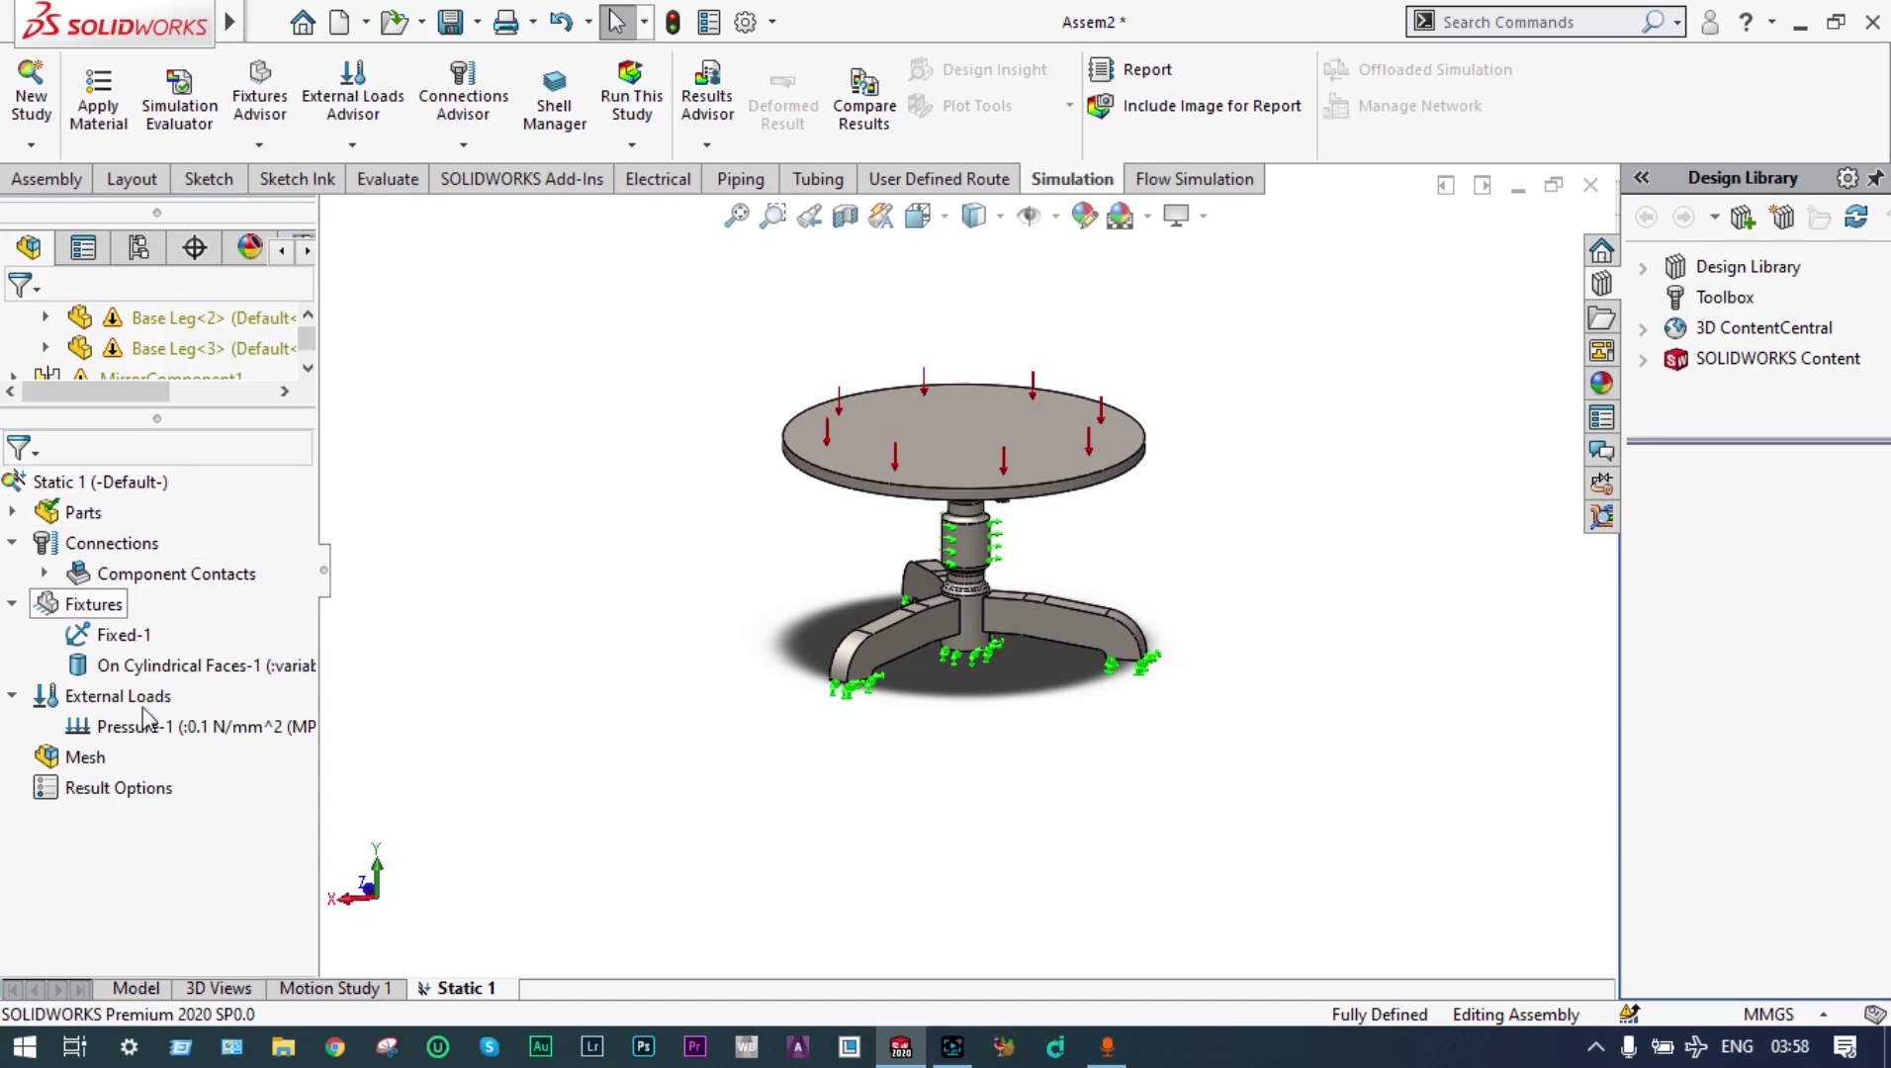
Mesh and run the static study, and inspect the stress plot around the supports beneath the Top Plate
right_click(84, 756)
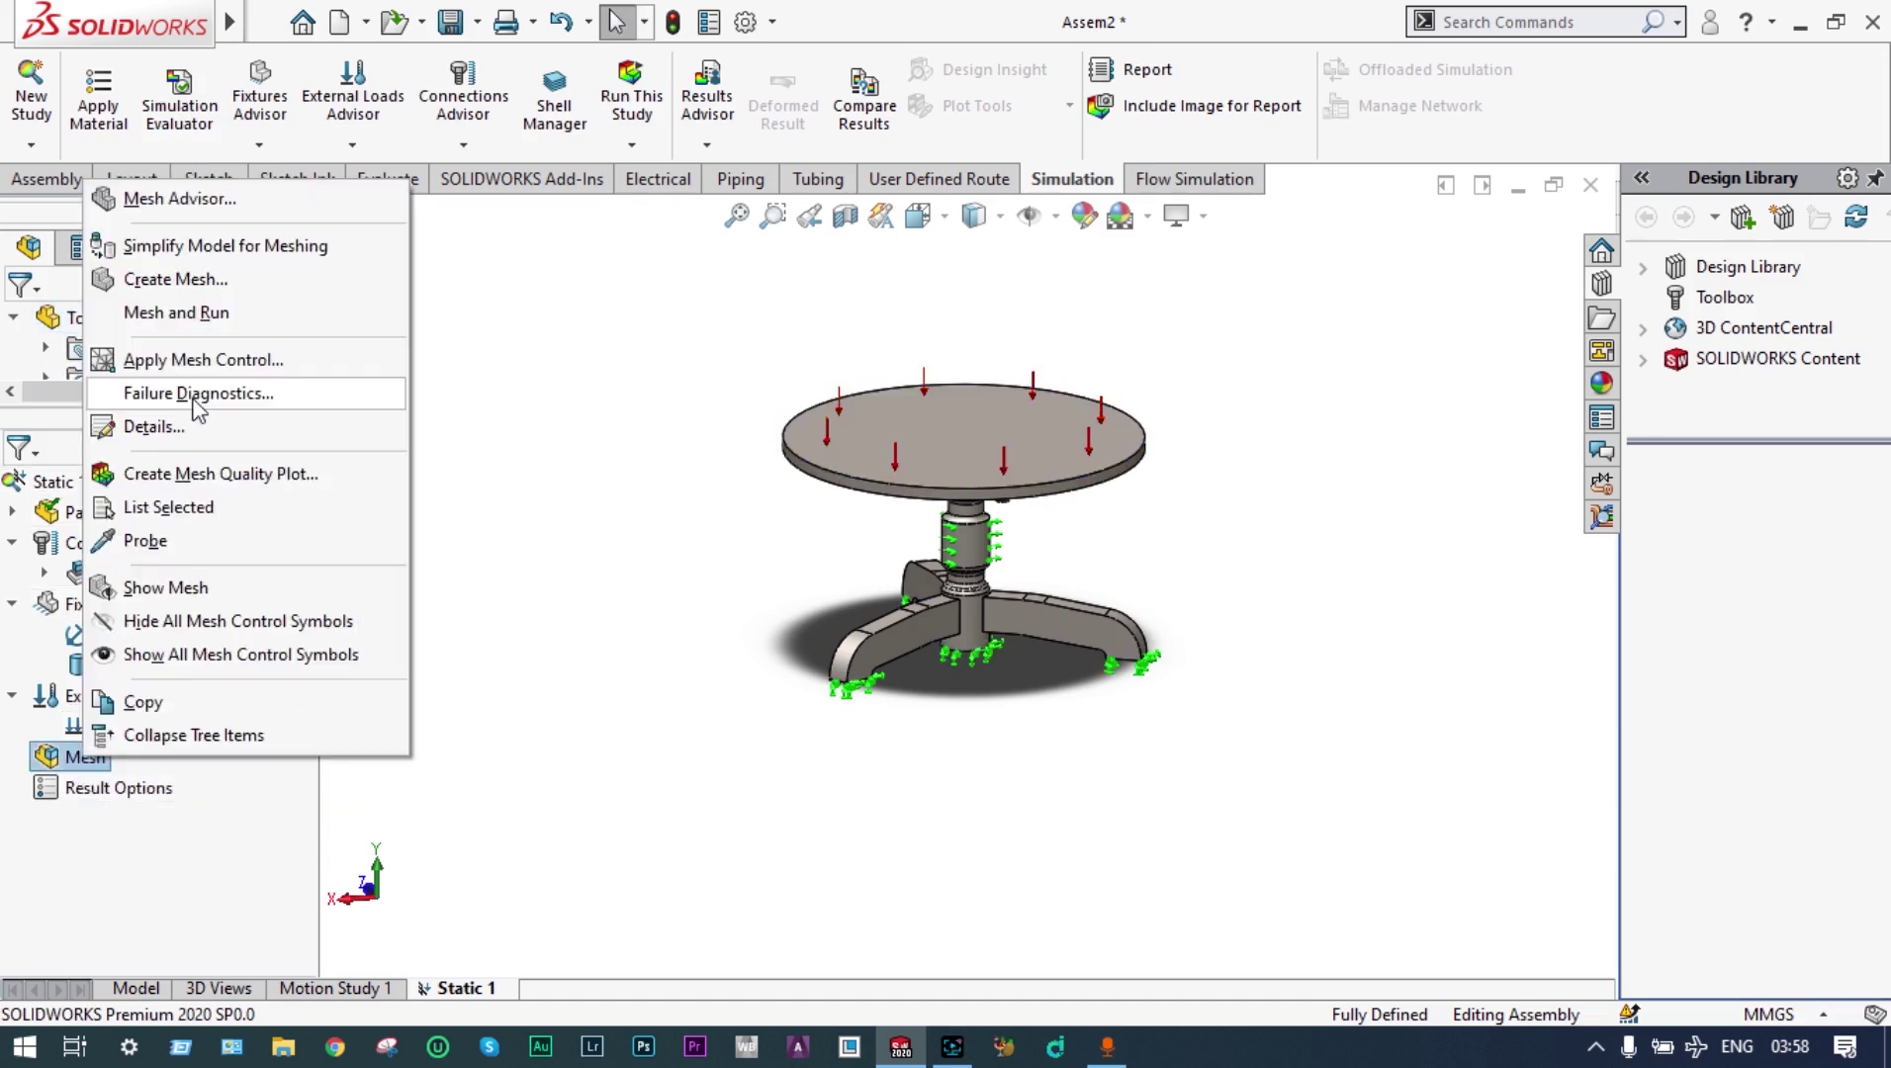
click(224, 313)
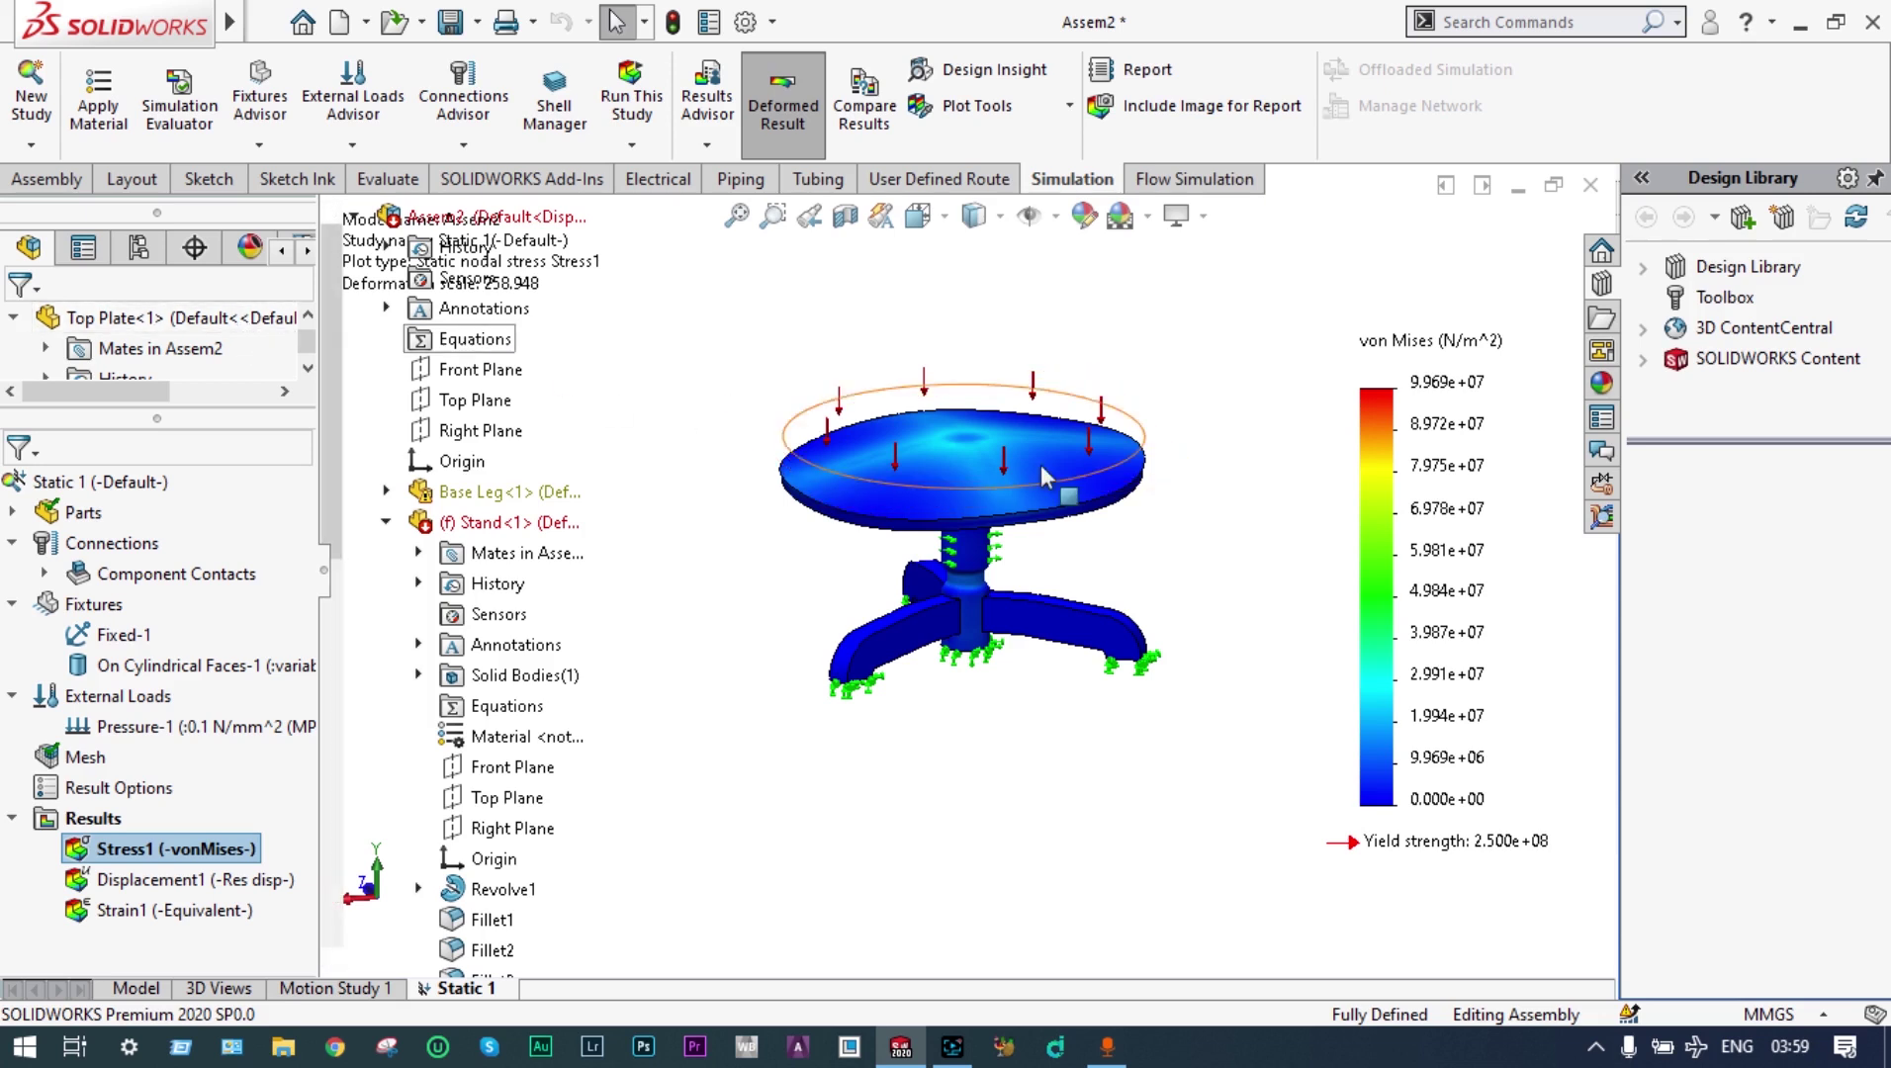
middle_drag(1063, 401, 874, 247)
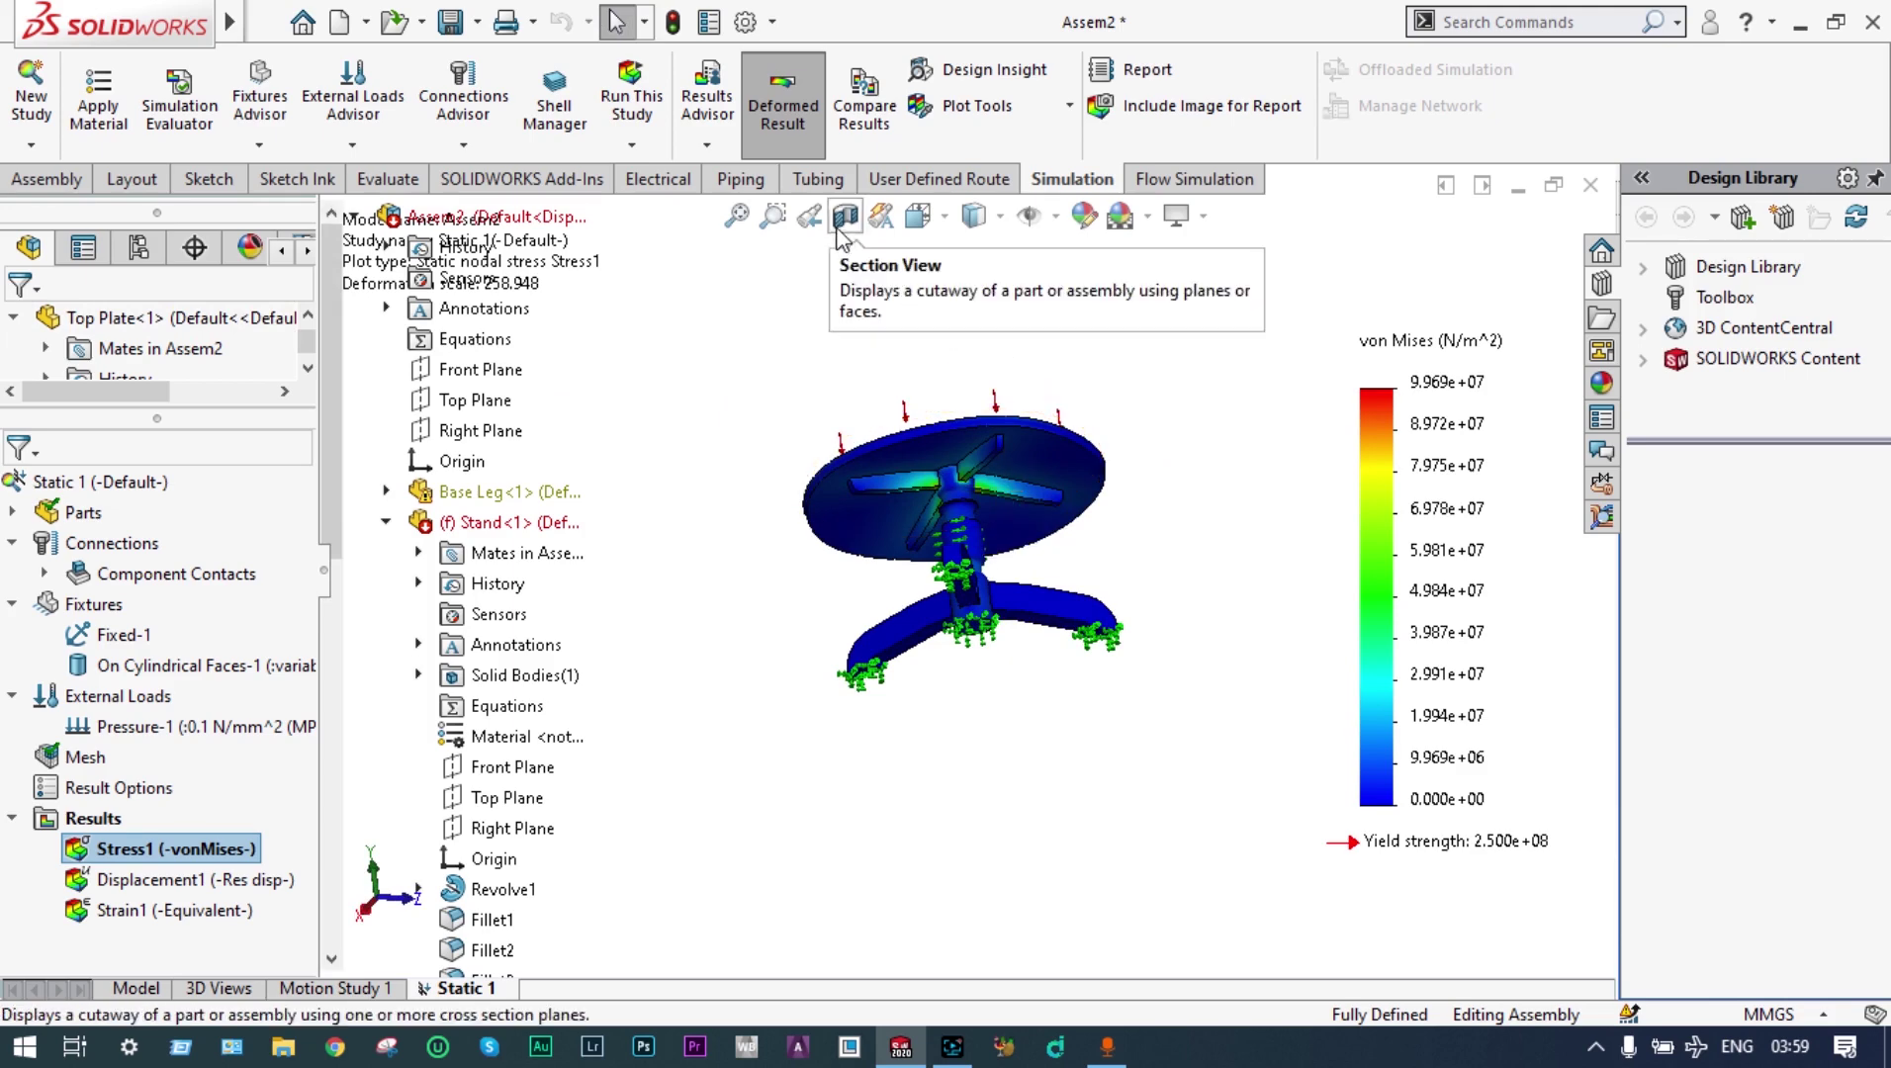
click(775, 217)
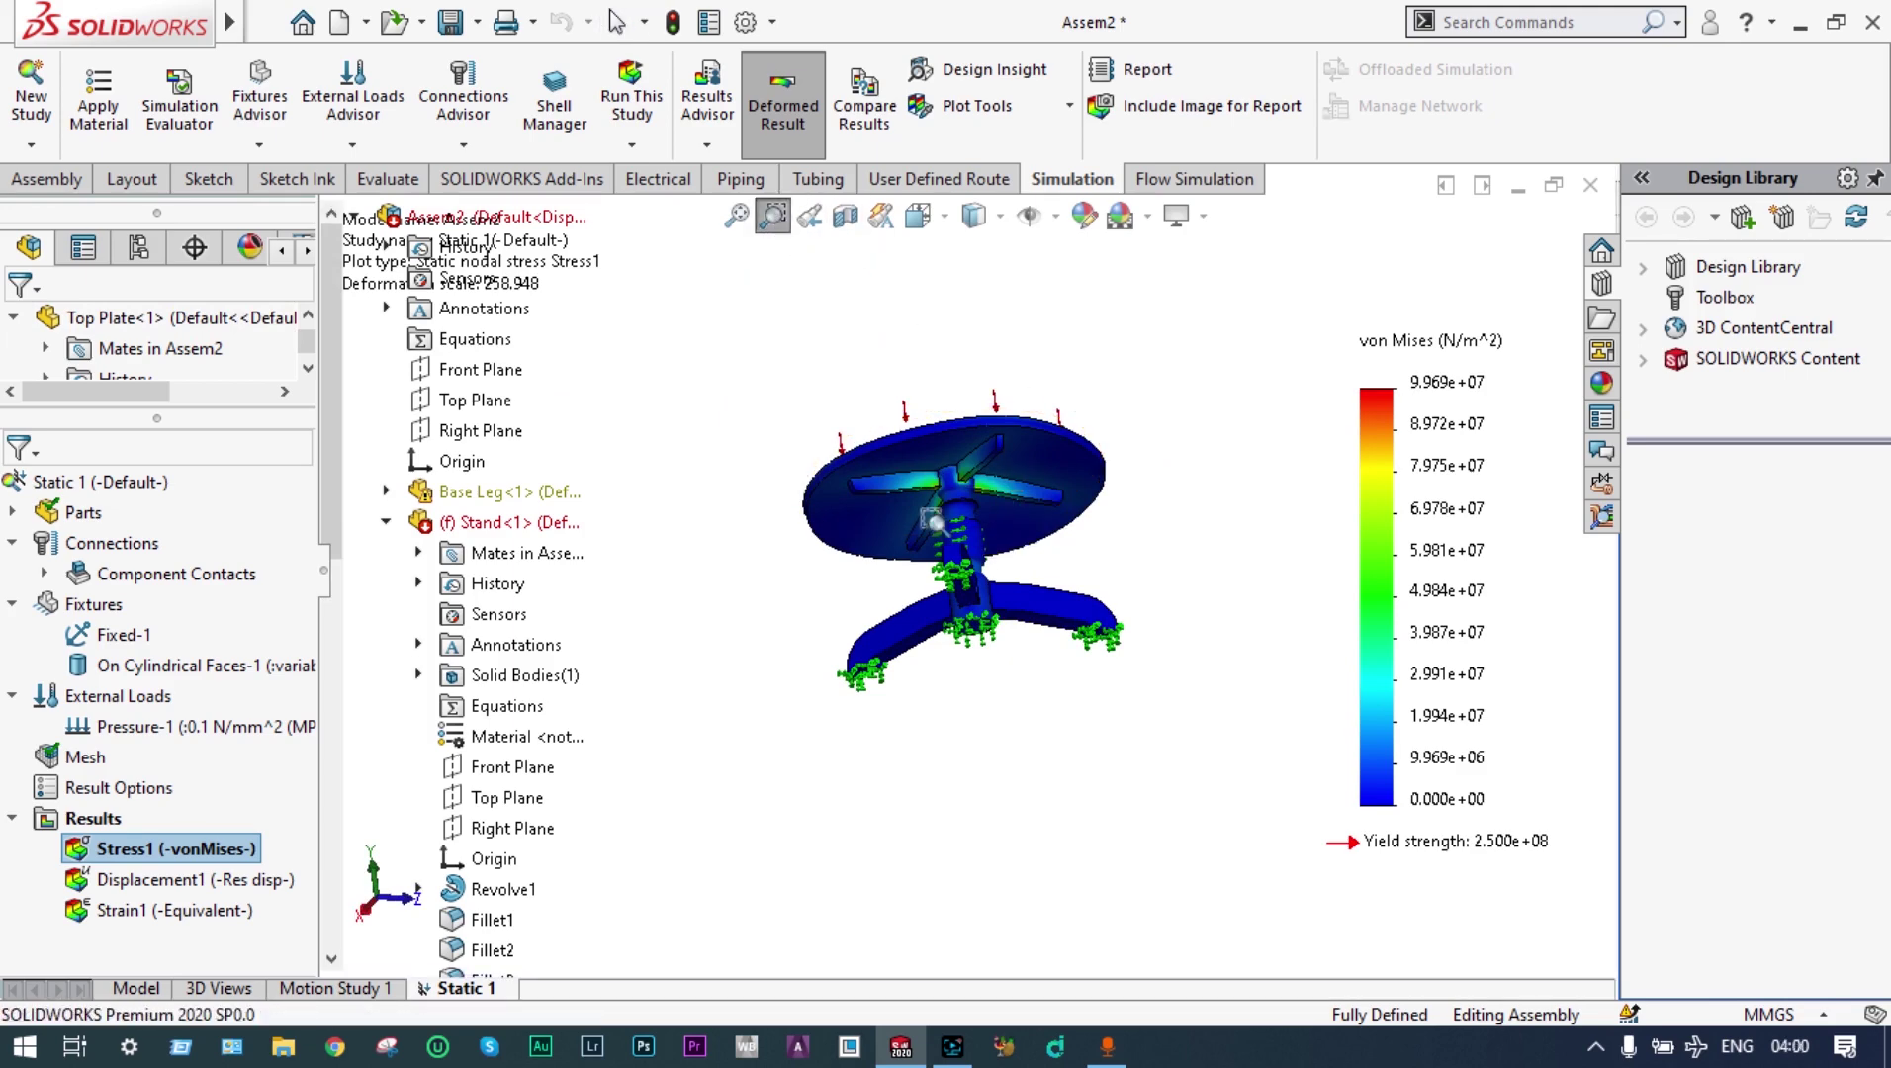
drag(838, 404, 1111, 594)
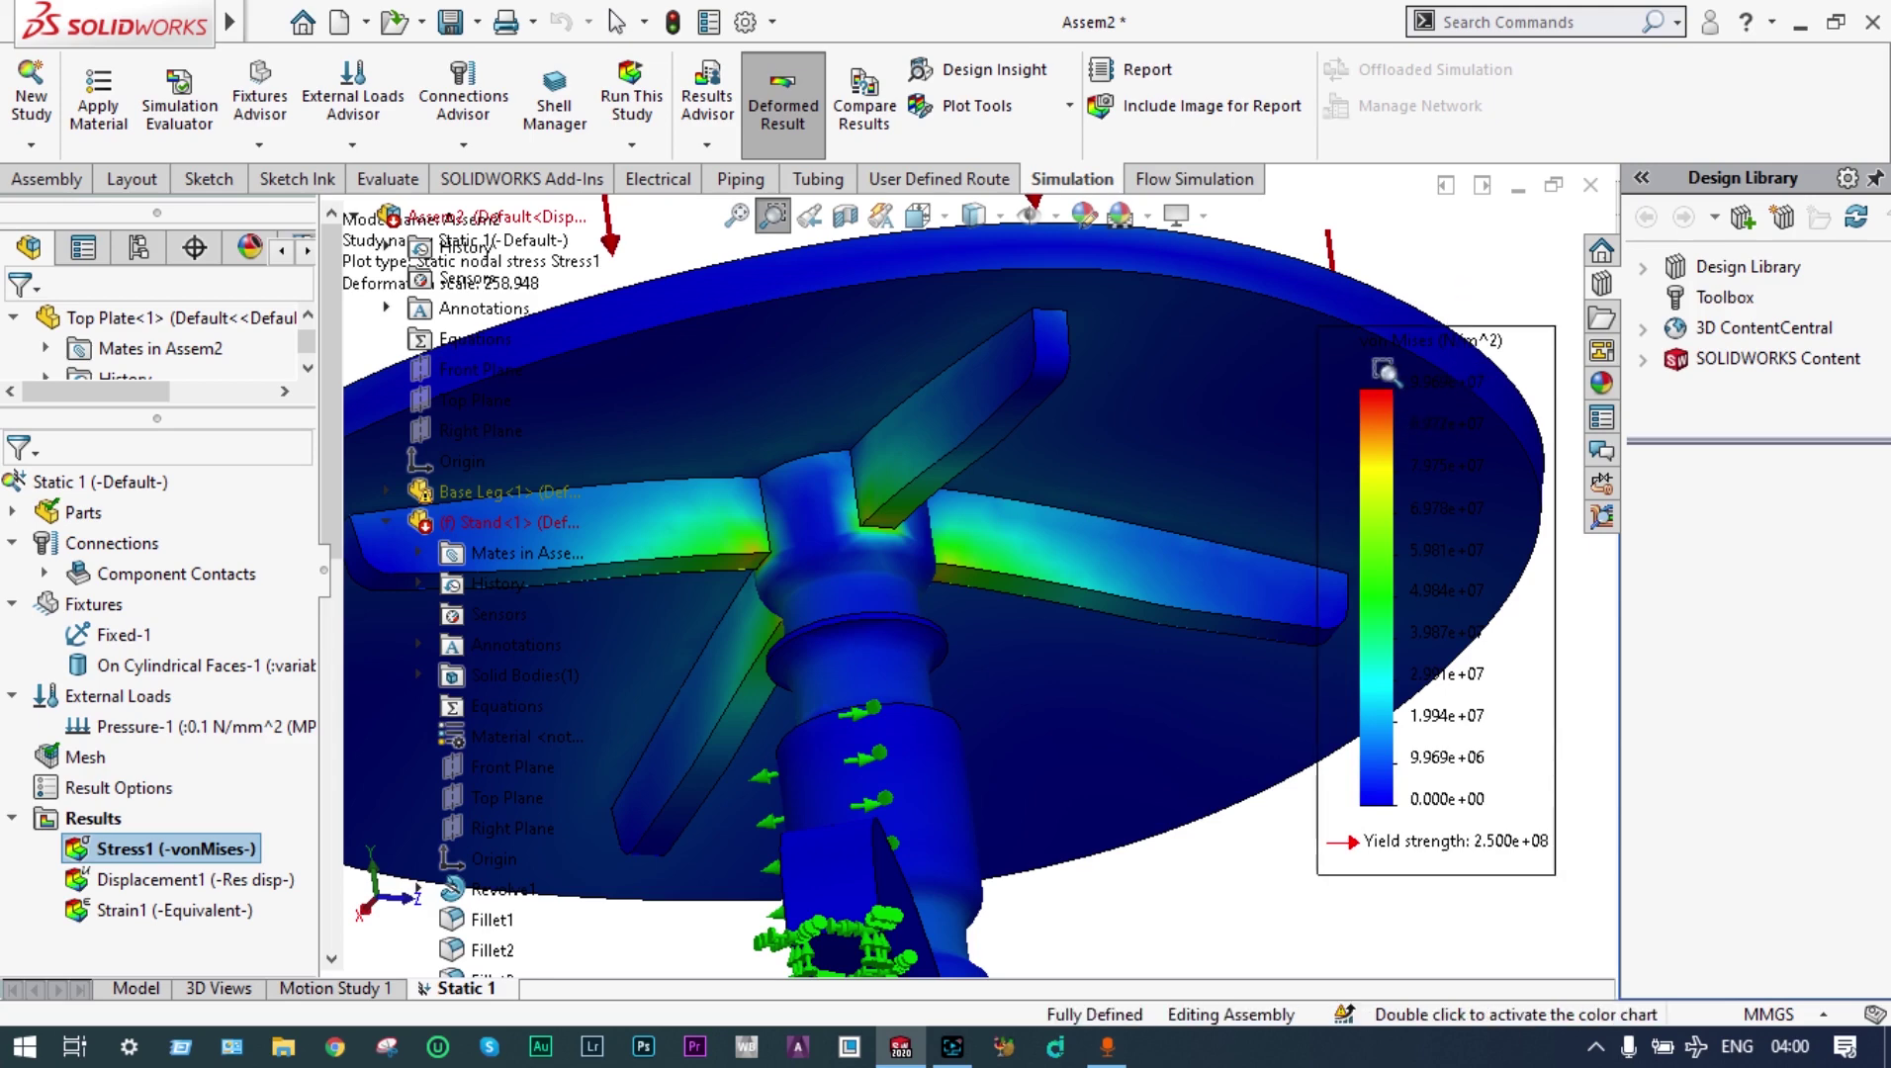
Set the von Mises stress plot's units to N/mm^2 (MPa) and its deformed shape to true scale
right_click(1401, 247)
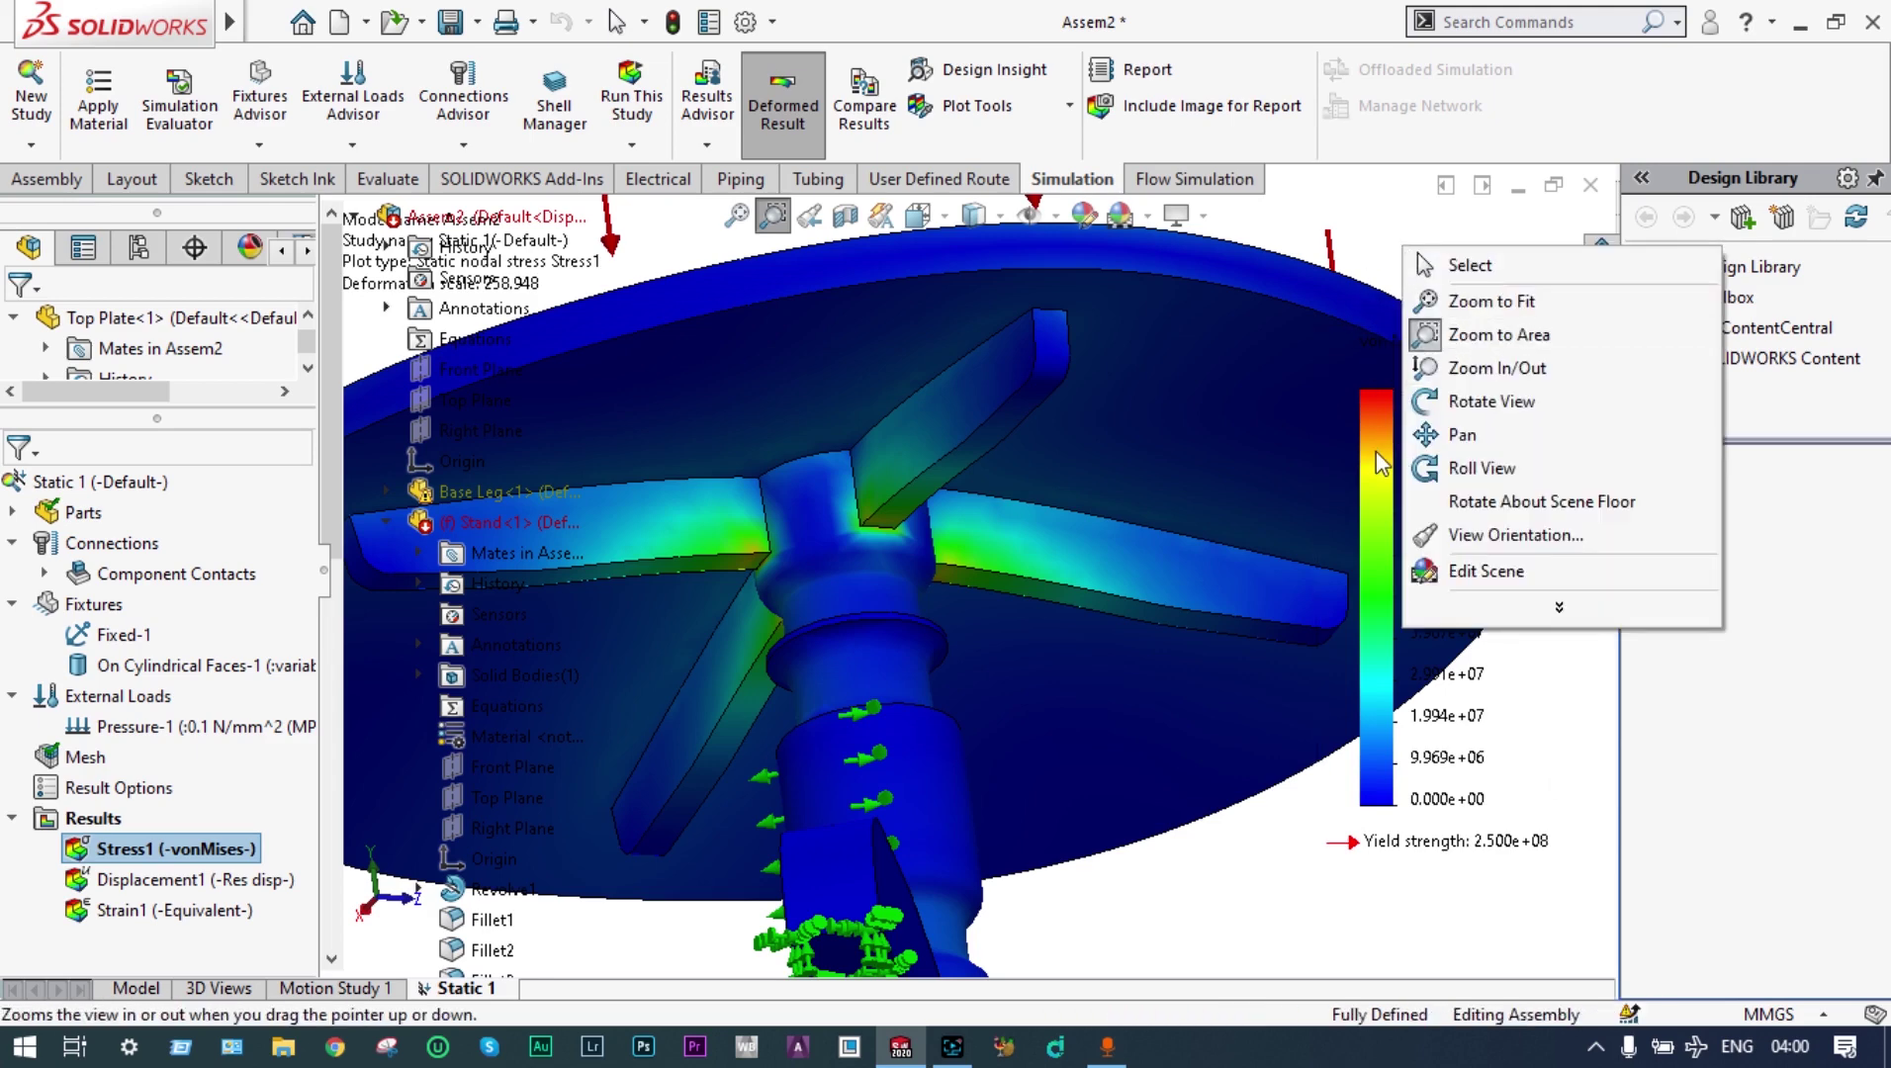
right_click(1375, 451)
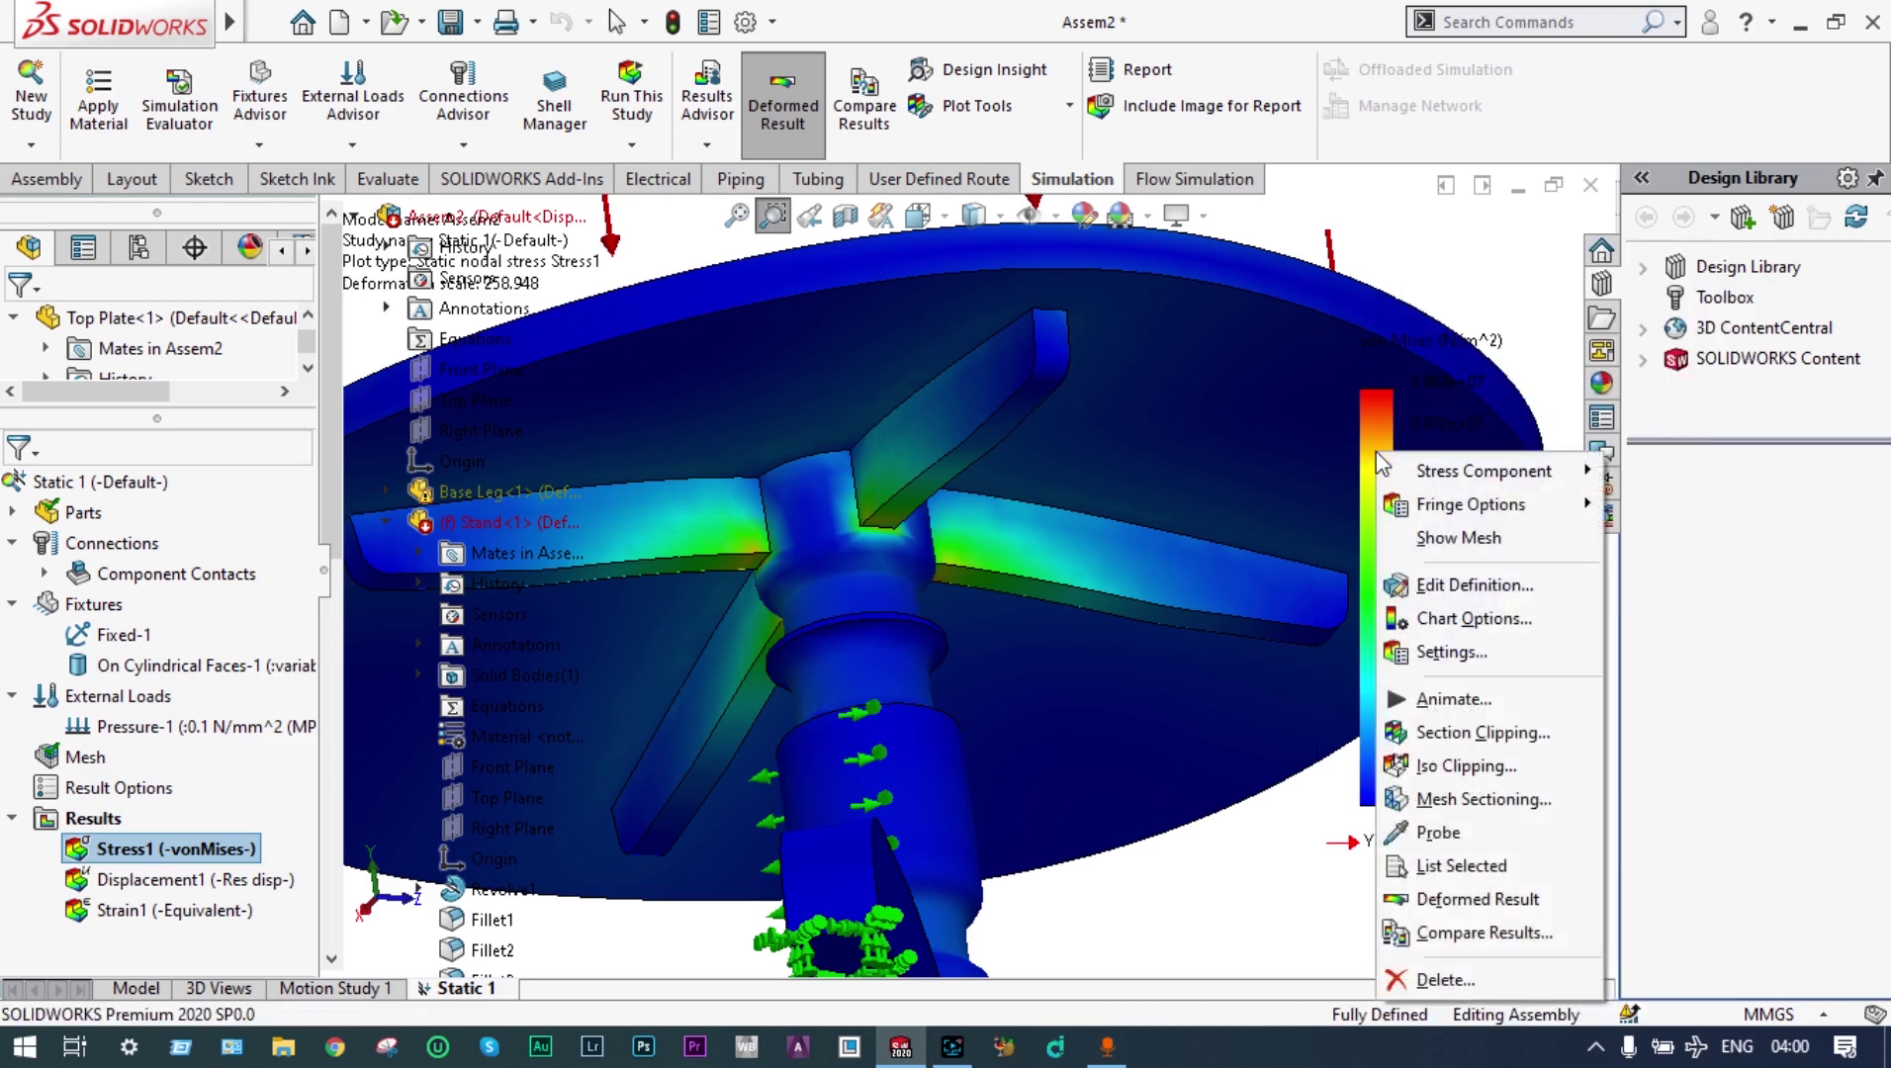
click(1414, 583)
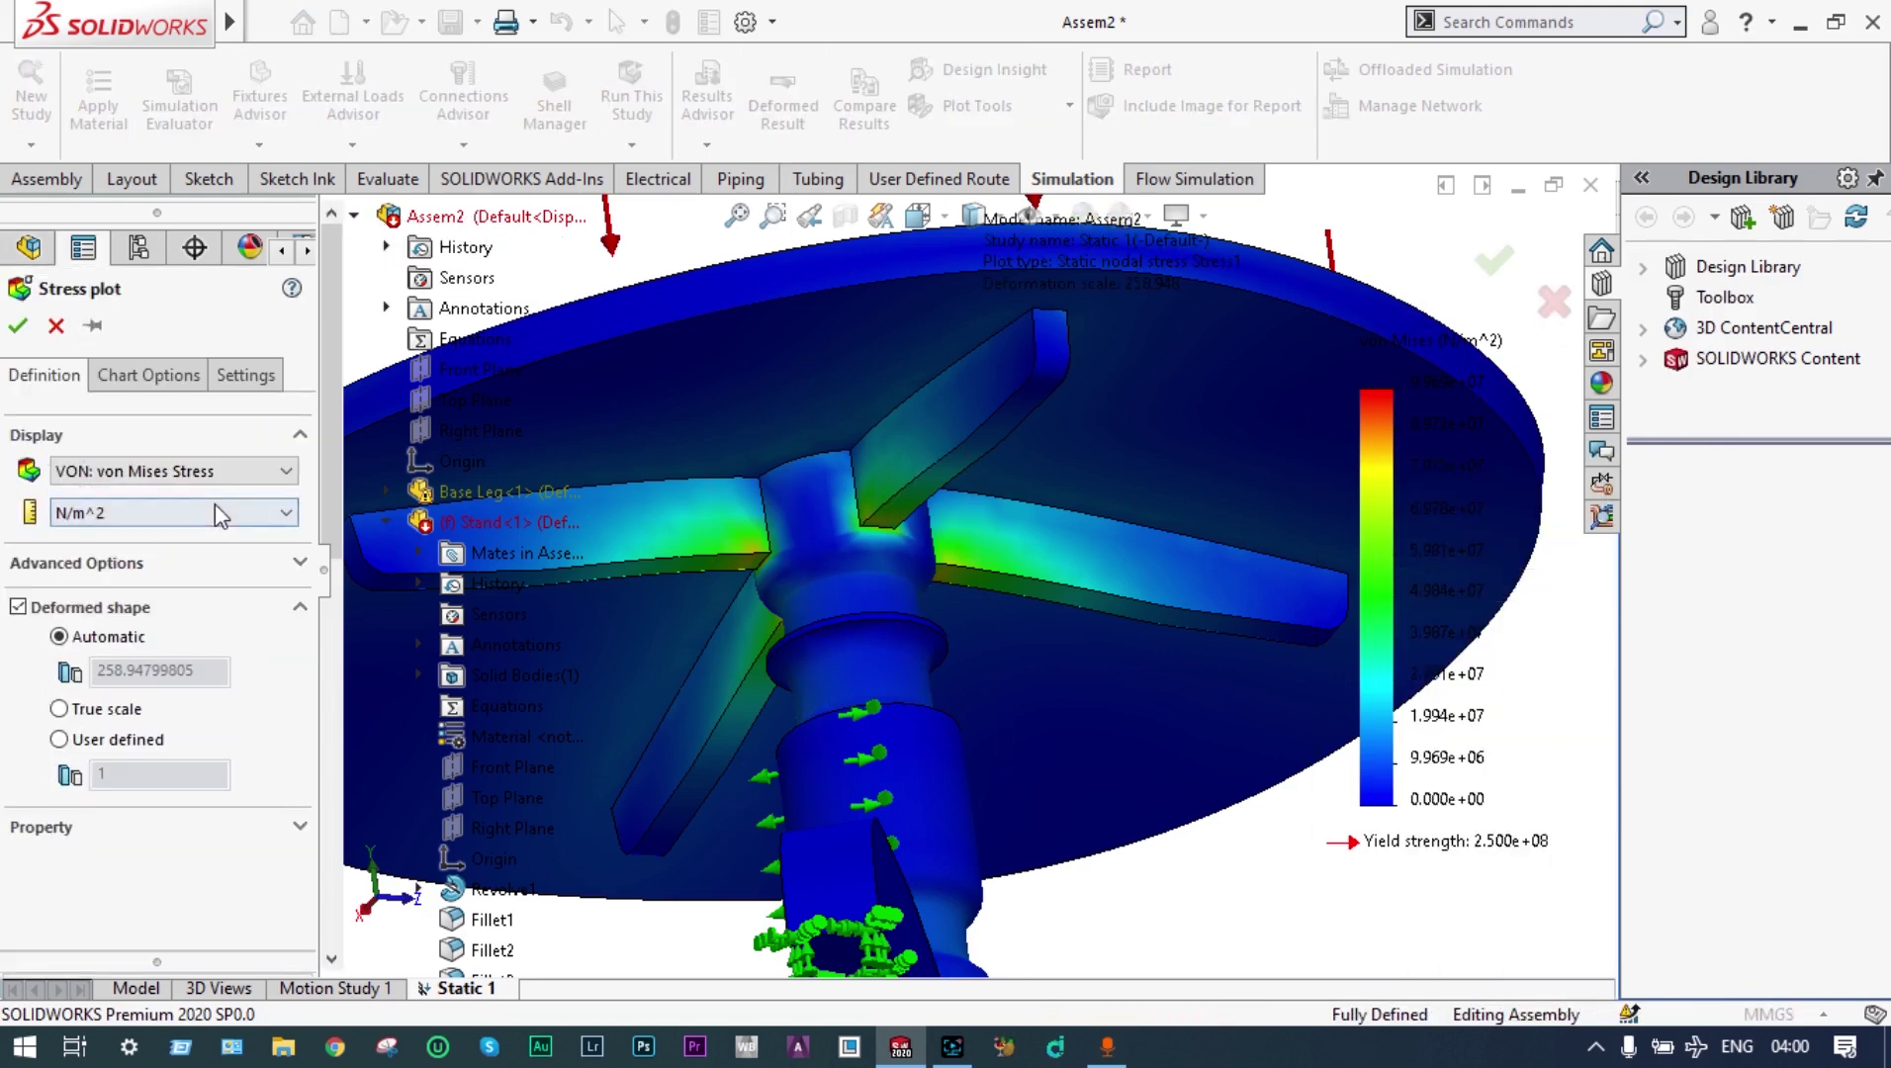
click(282, 513)
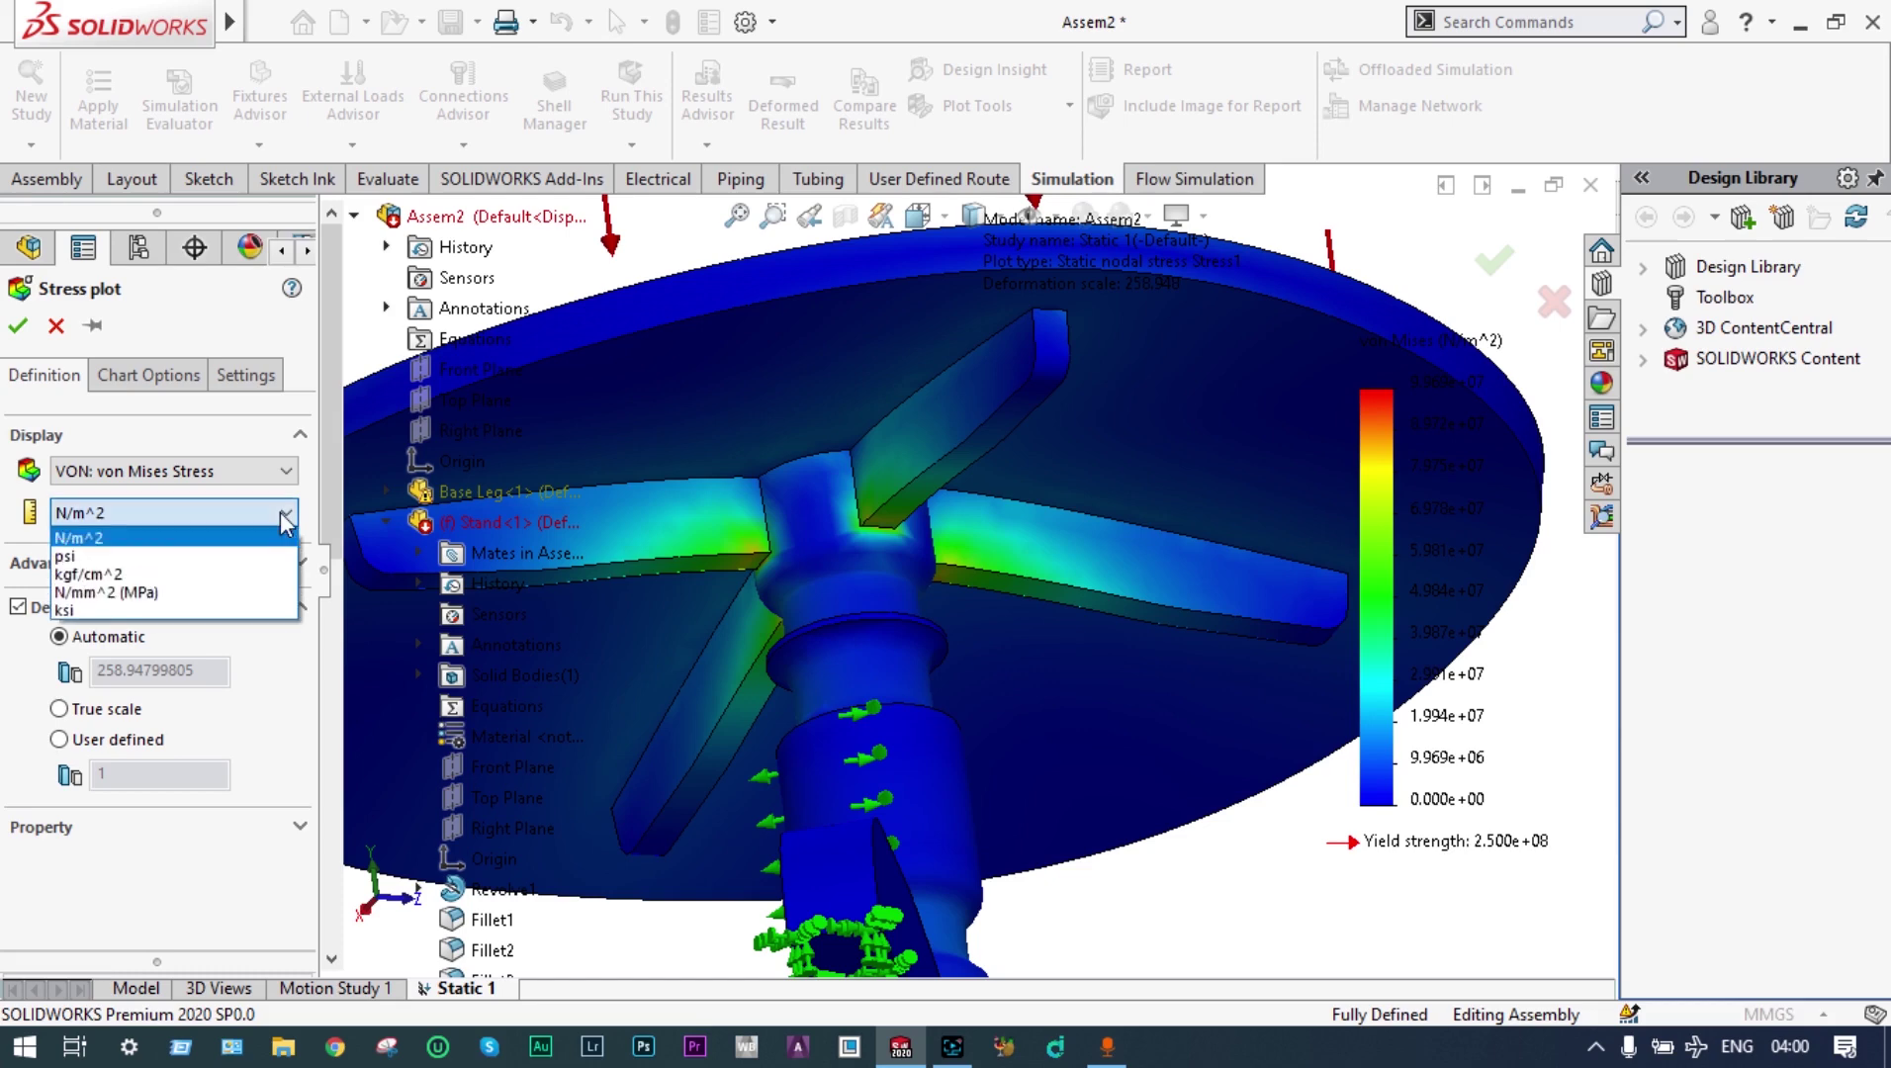
click(195, 592)
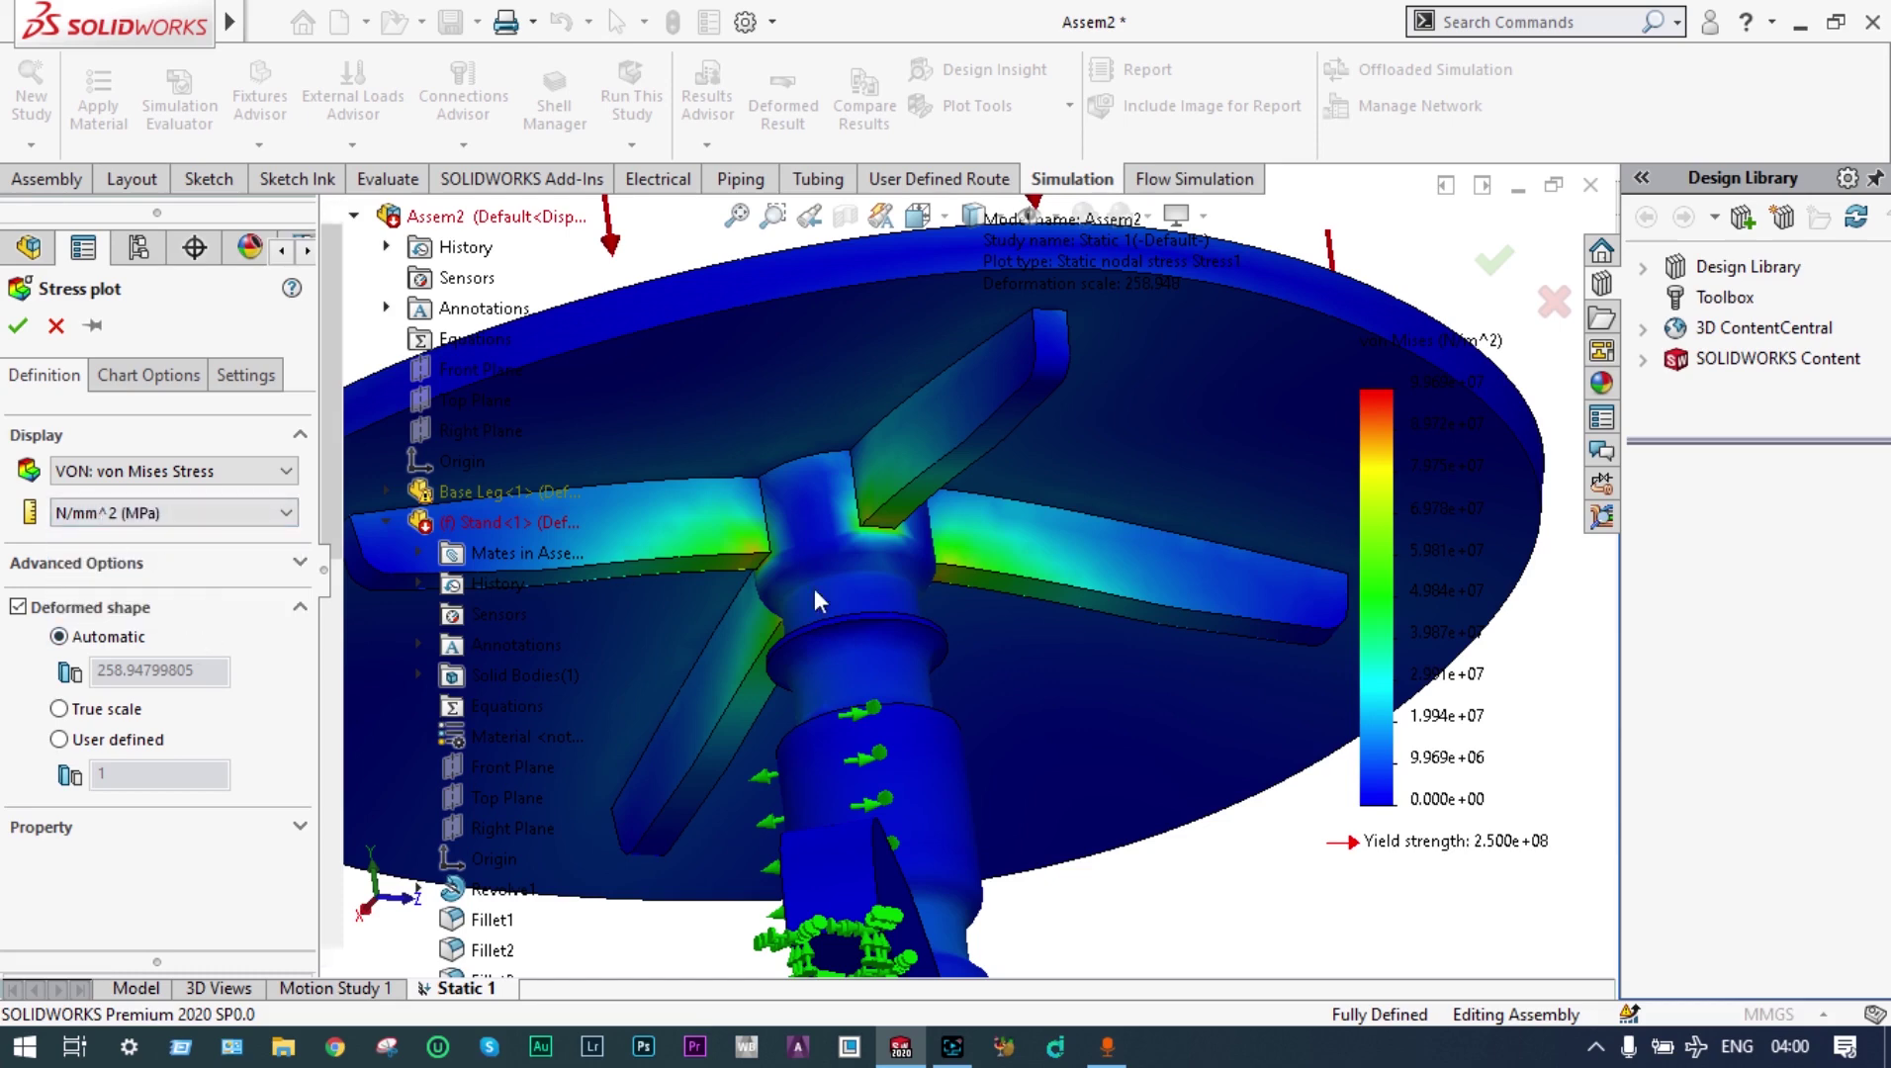
key(ctrl+shift+z)
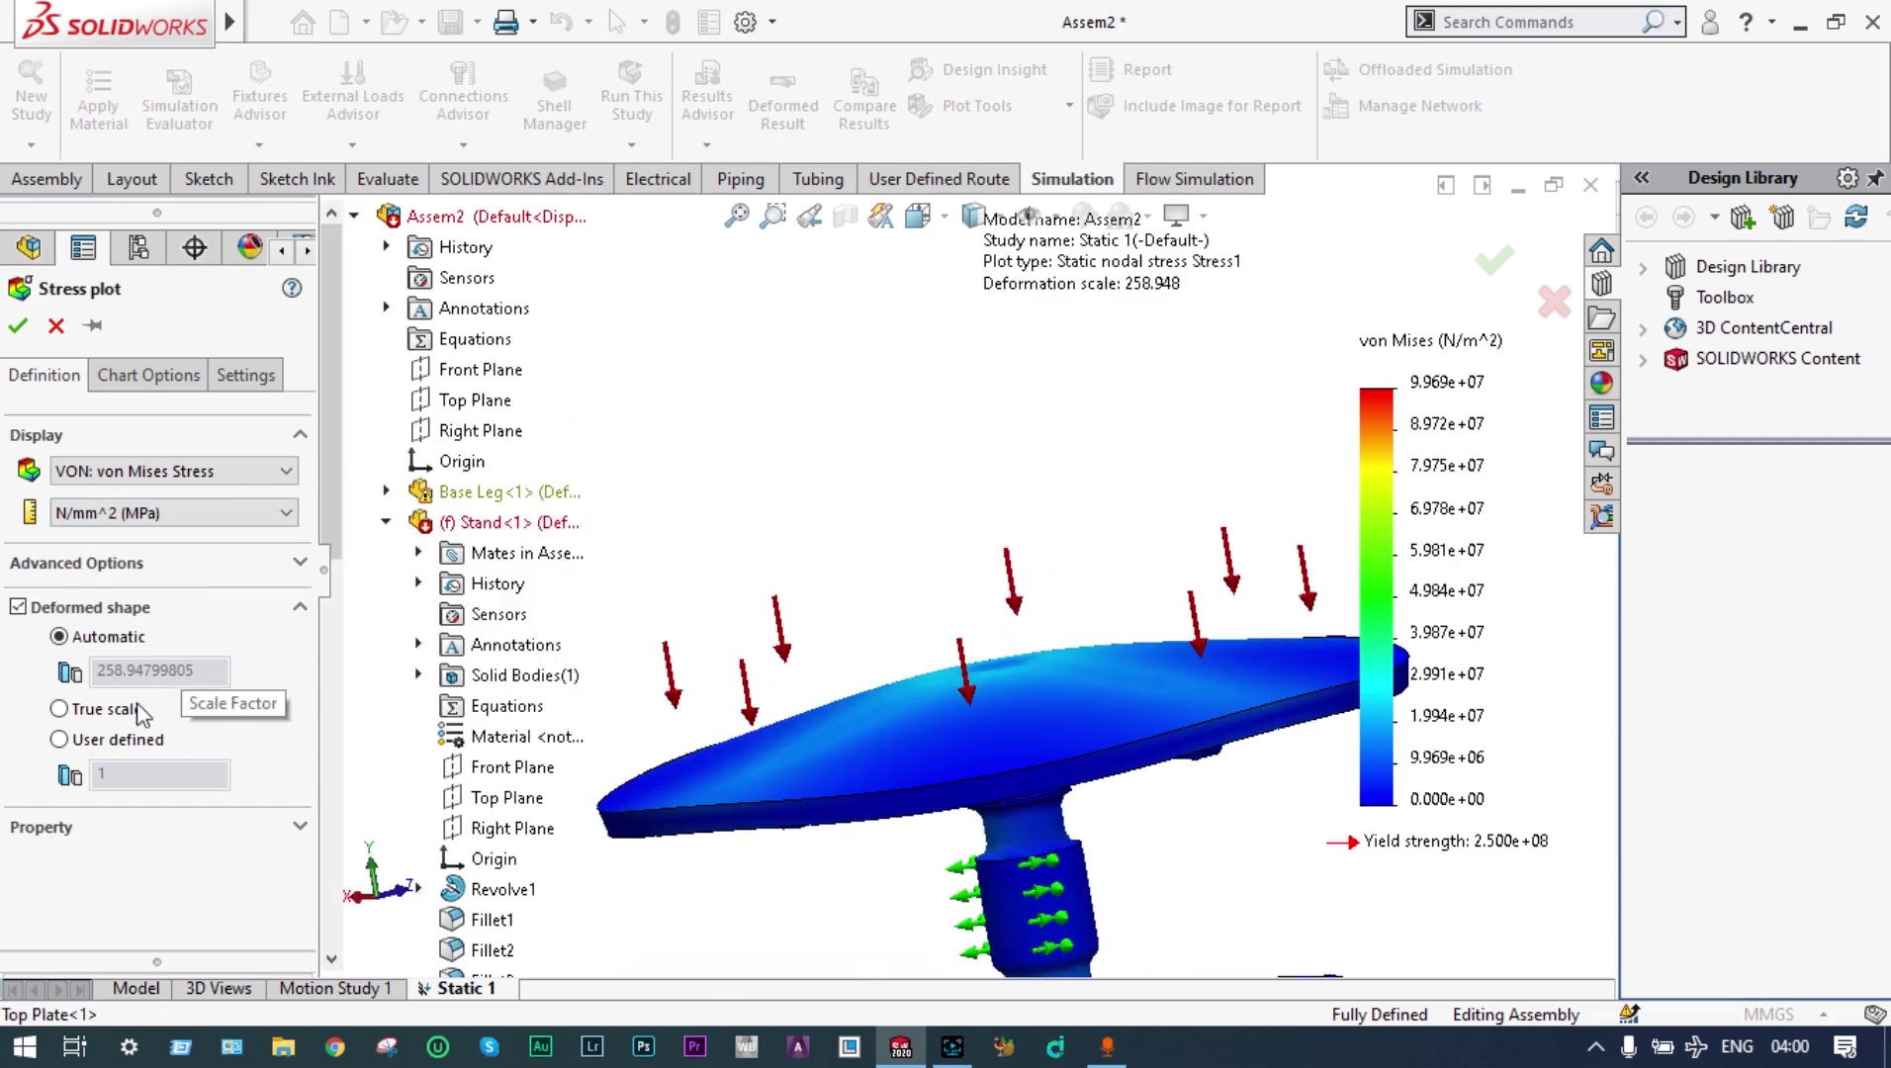
click(59, 709)
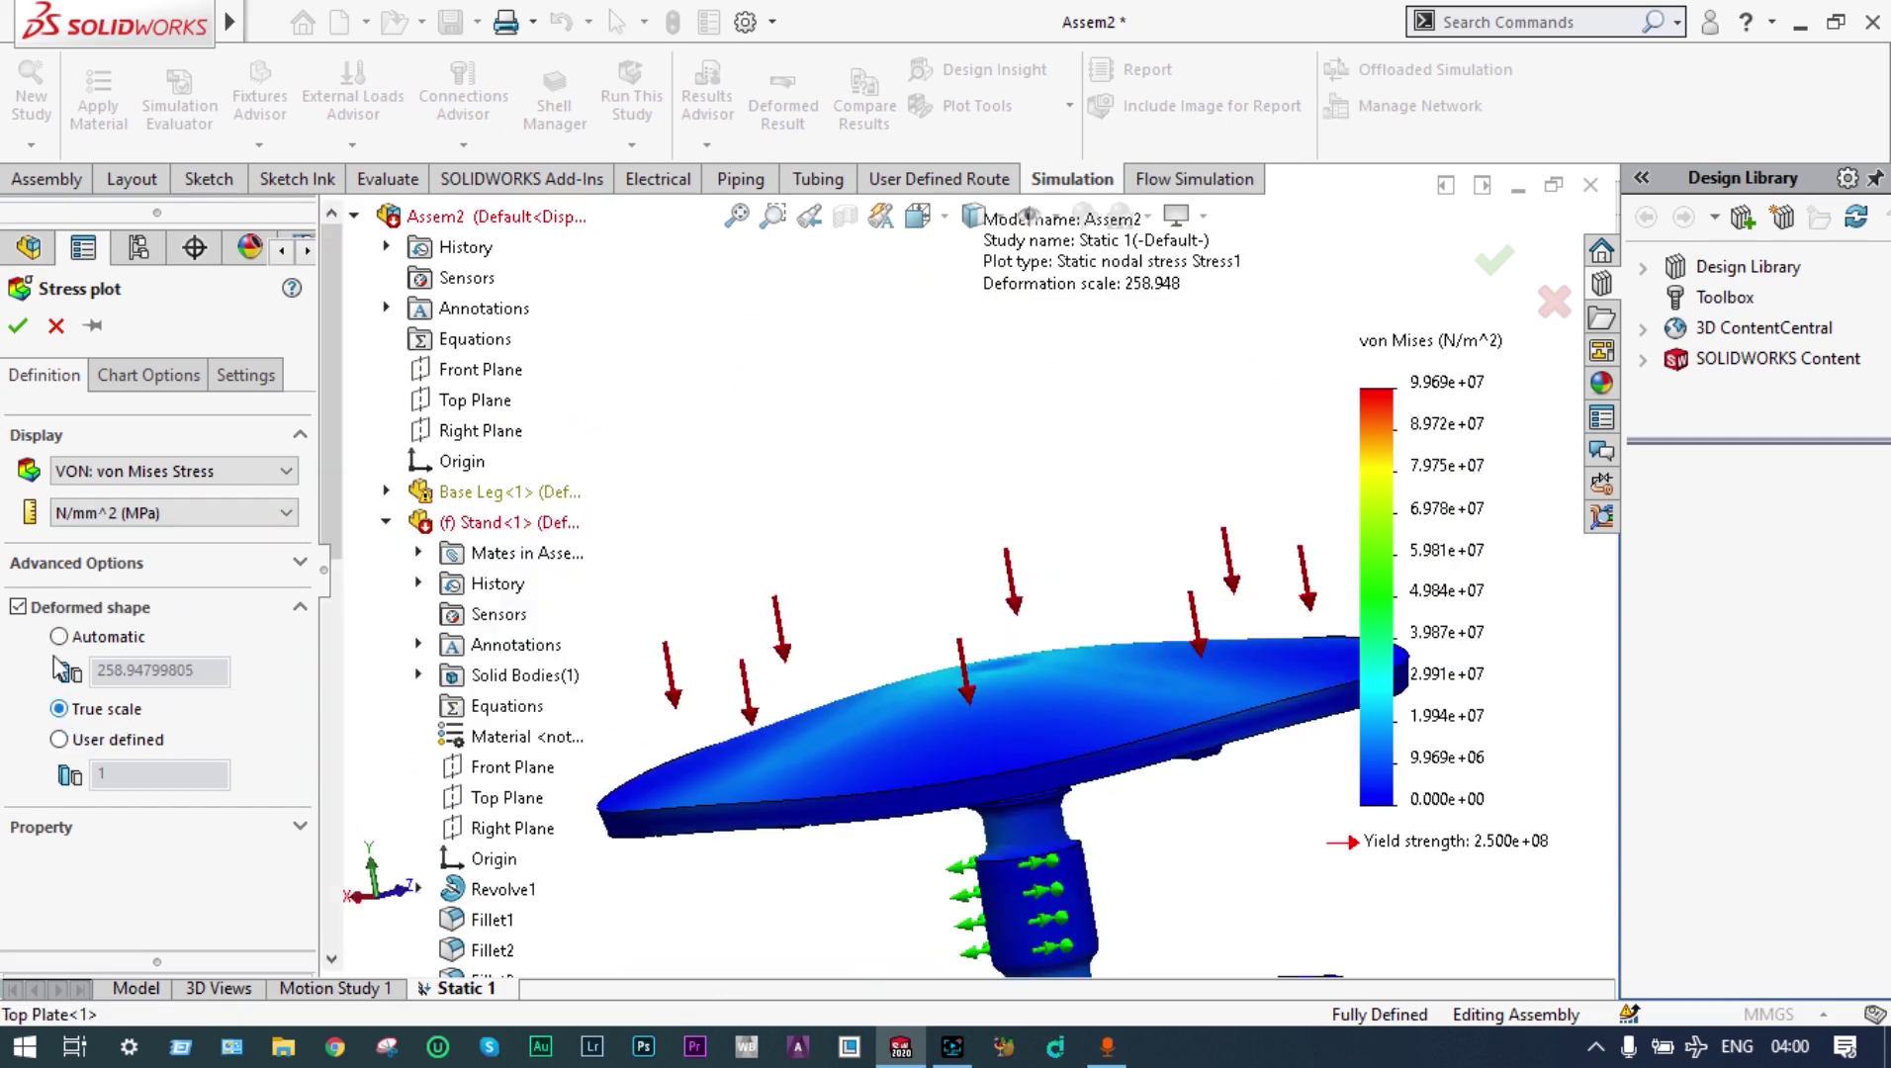
click(14, 326)
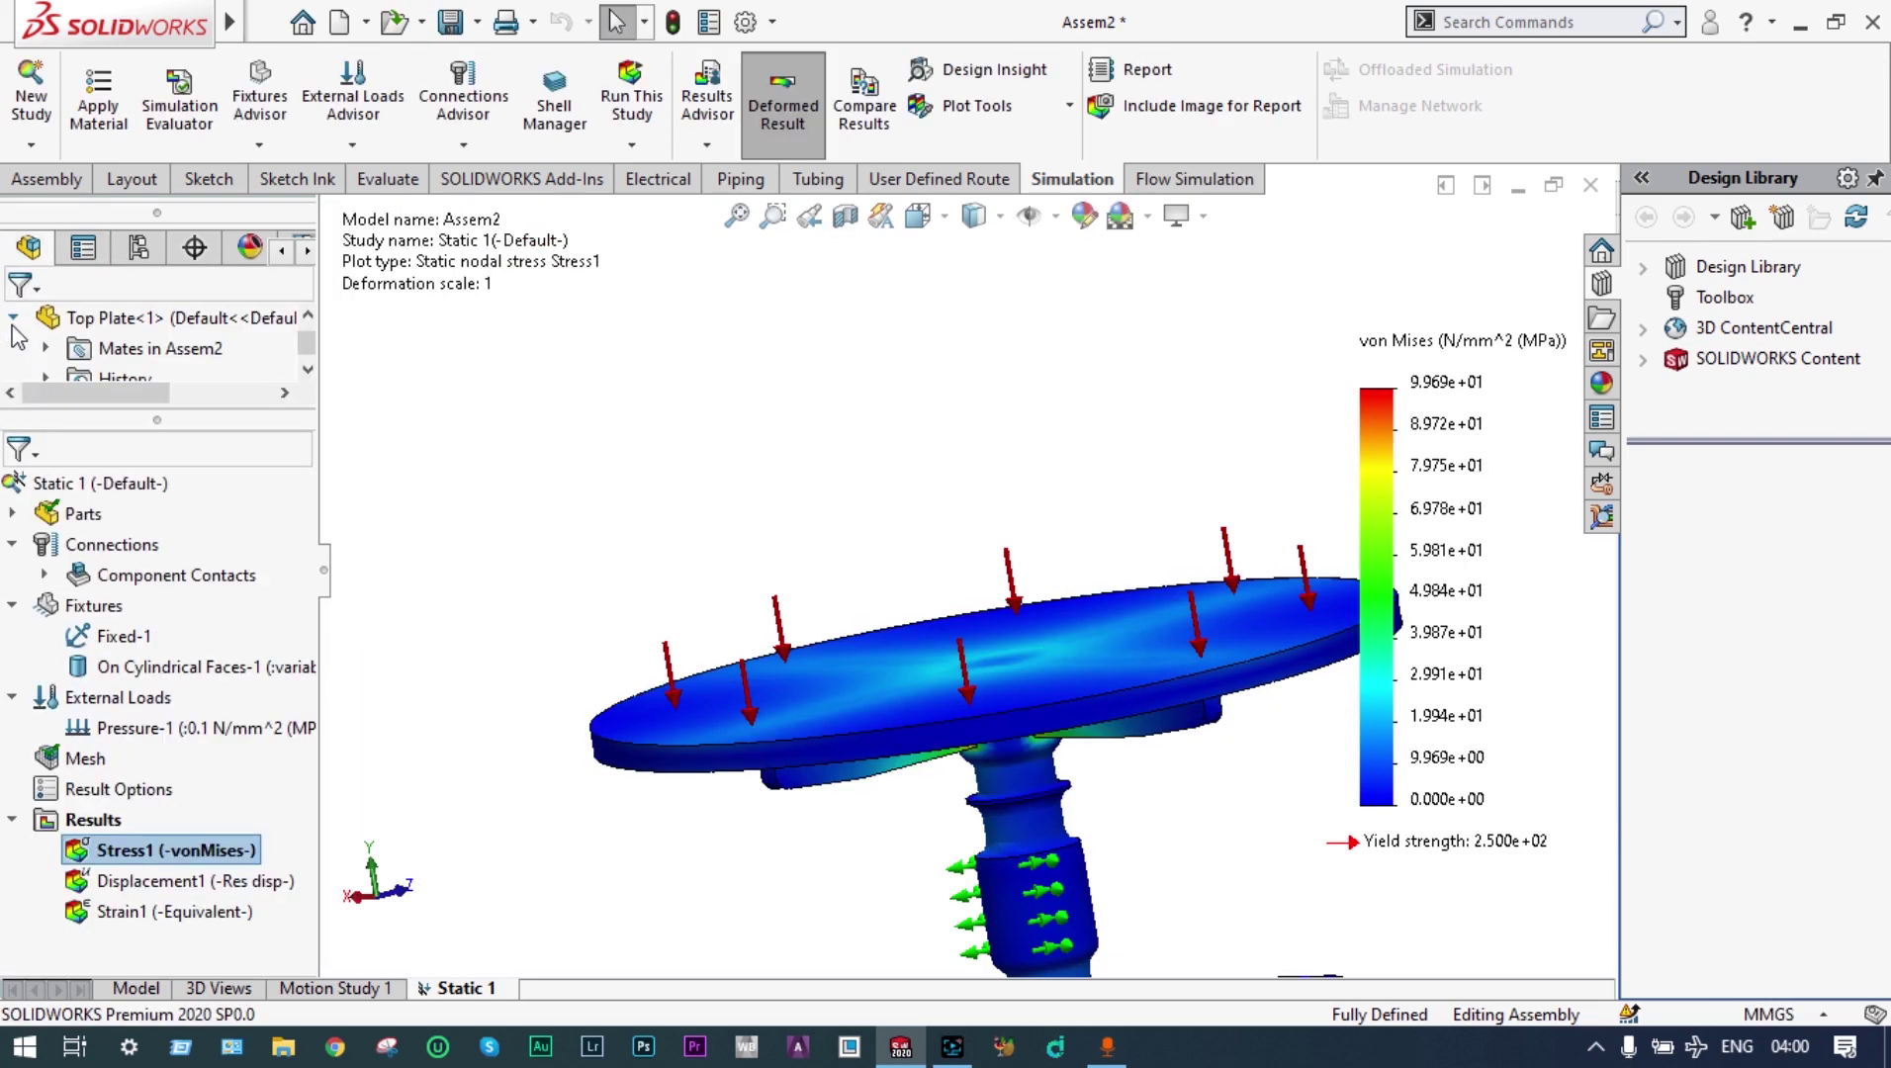
Probe the von Mises stress on a Top Support arm beneath the table, close to the Stand
middle_drag(930, 565, 1164, 478)
scroll(1045, 775, up, 3)
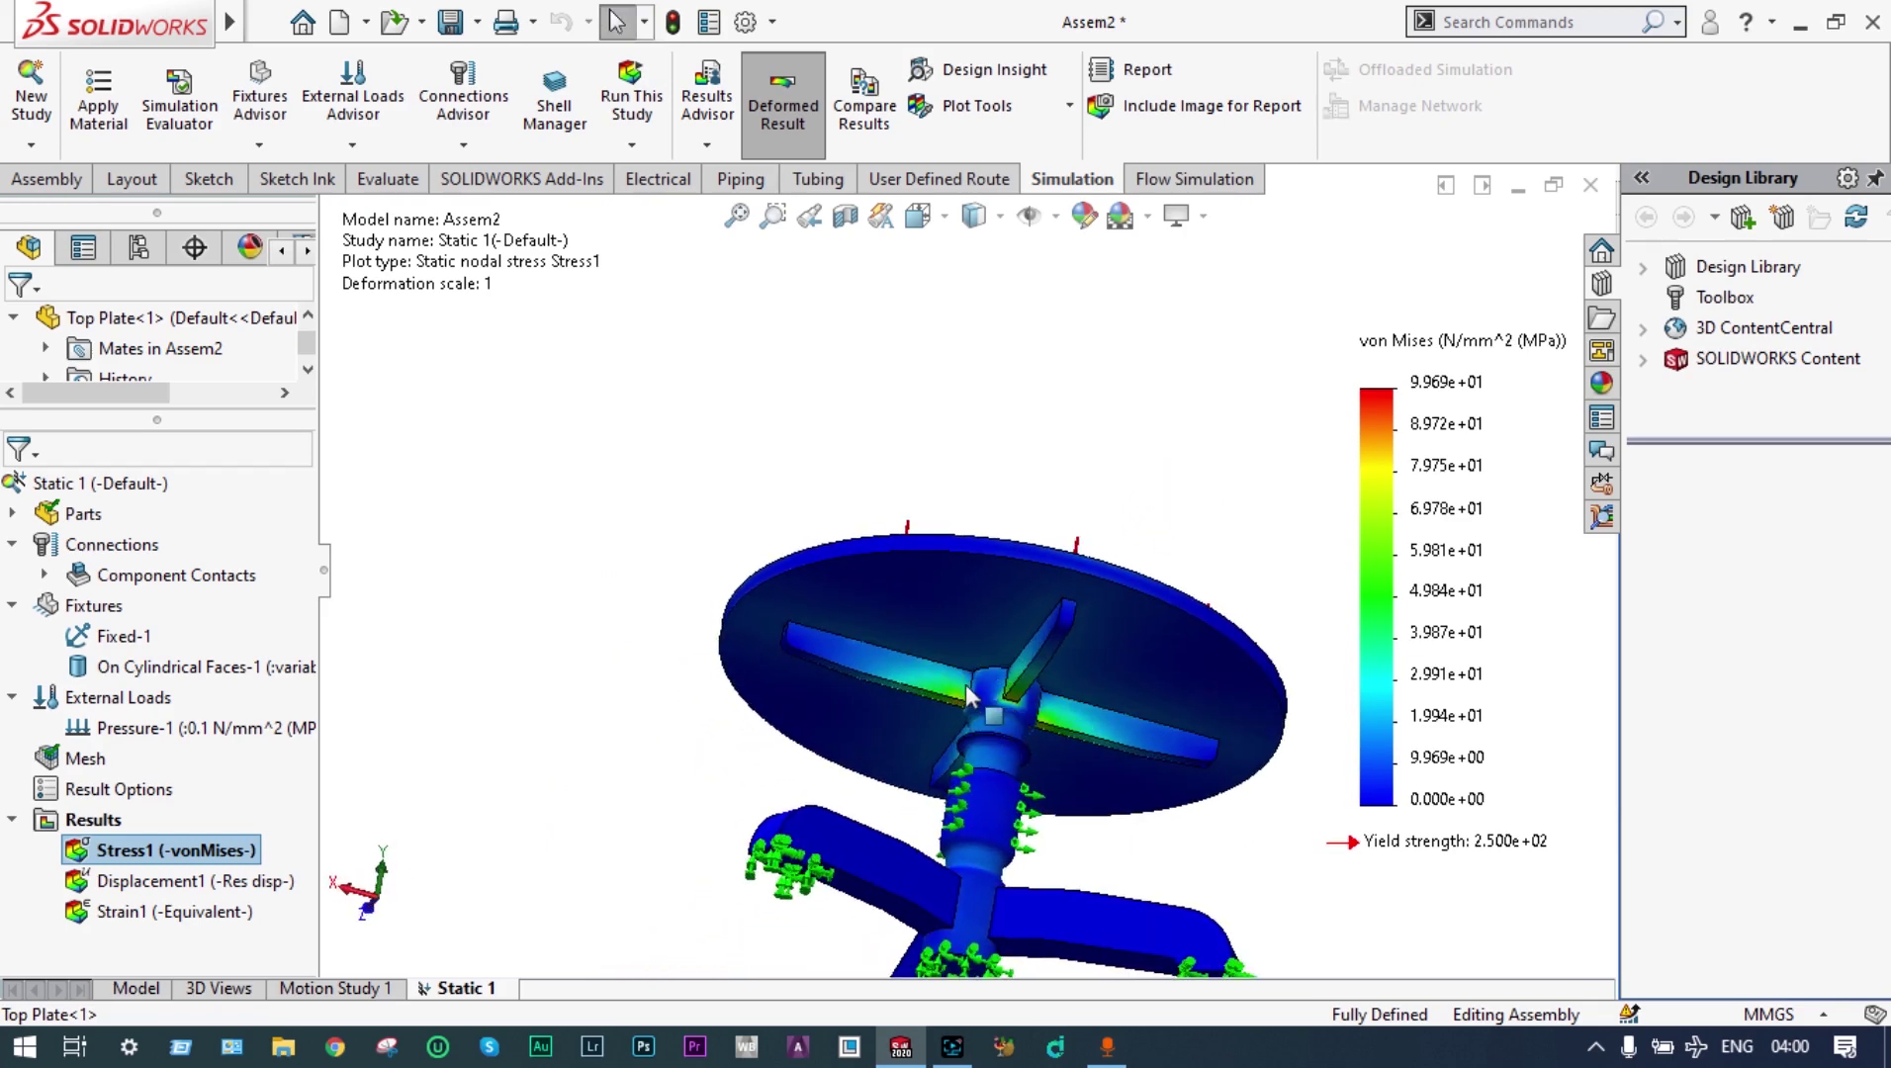
click(1411, 559)
right_click(1428, 491)
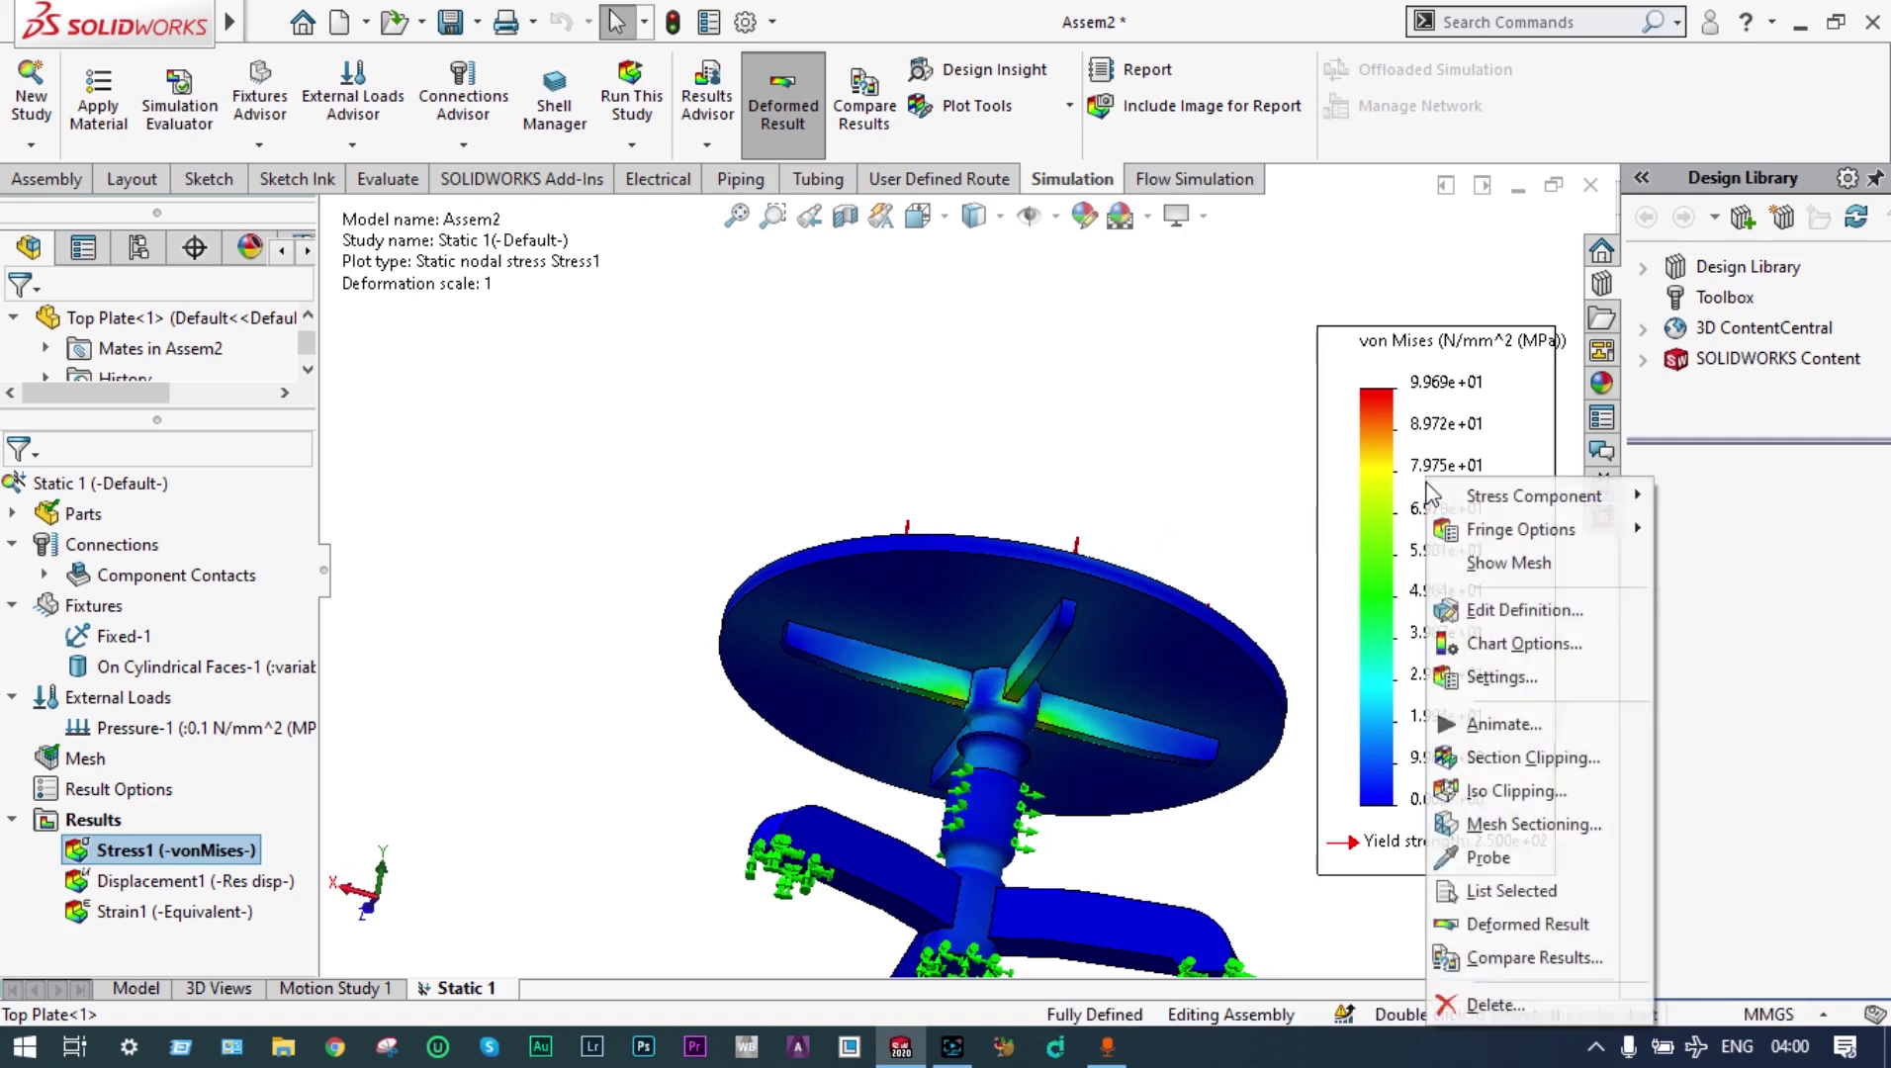
click(1485, 857)
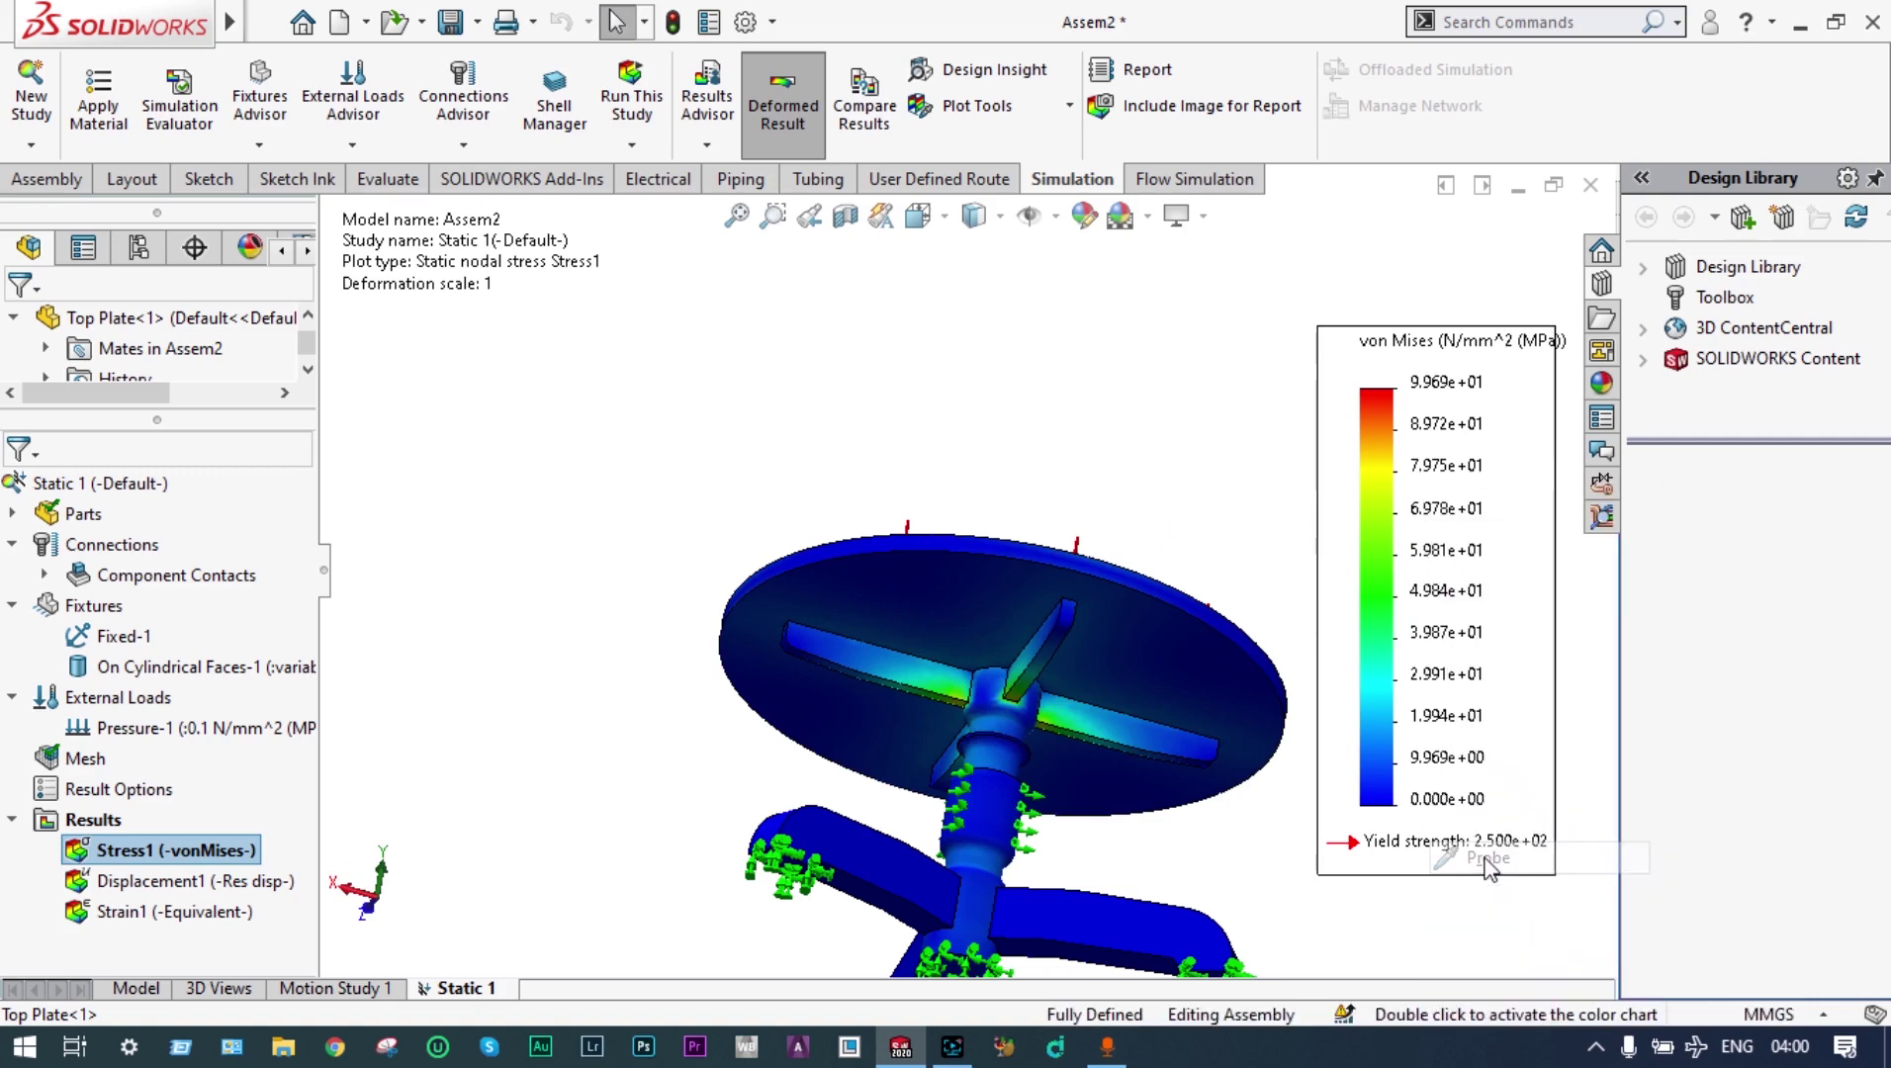
click(1059, 719)
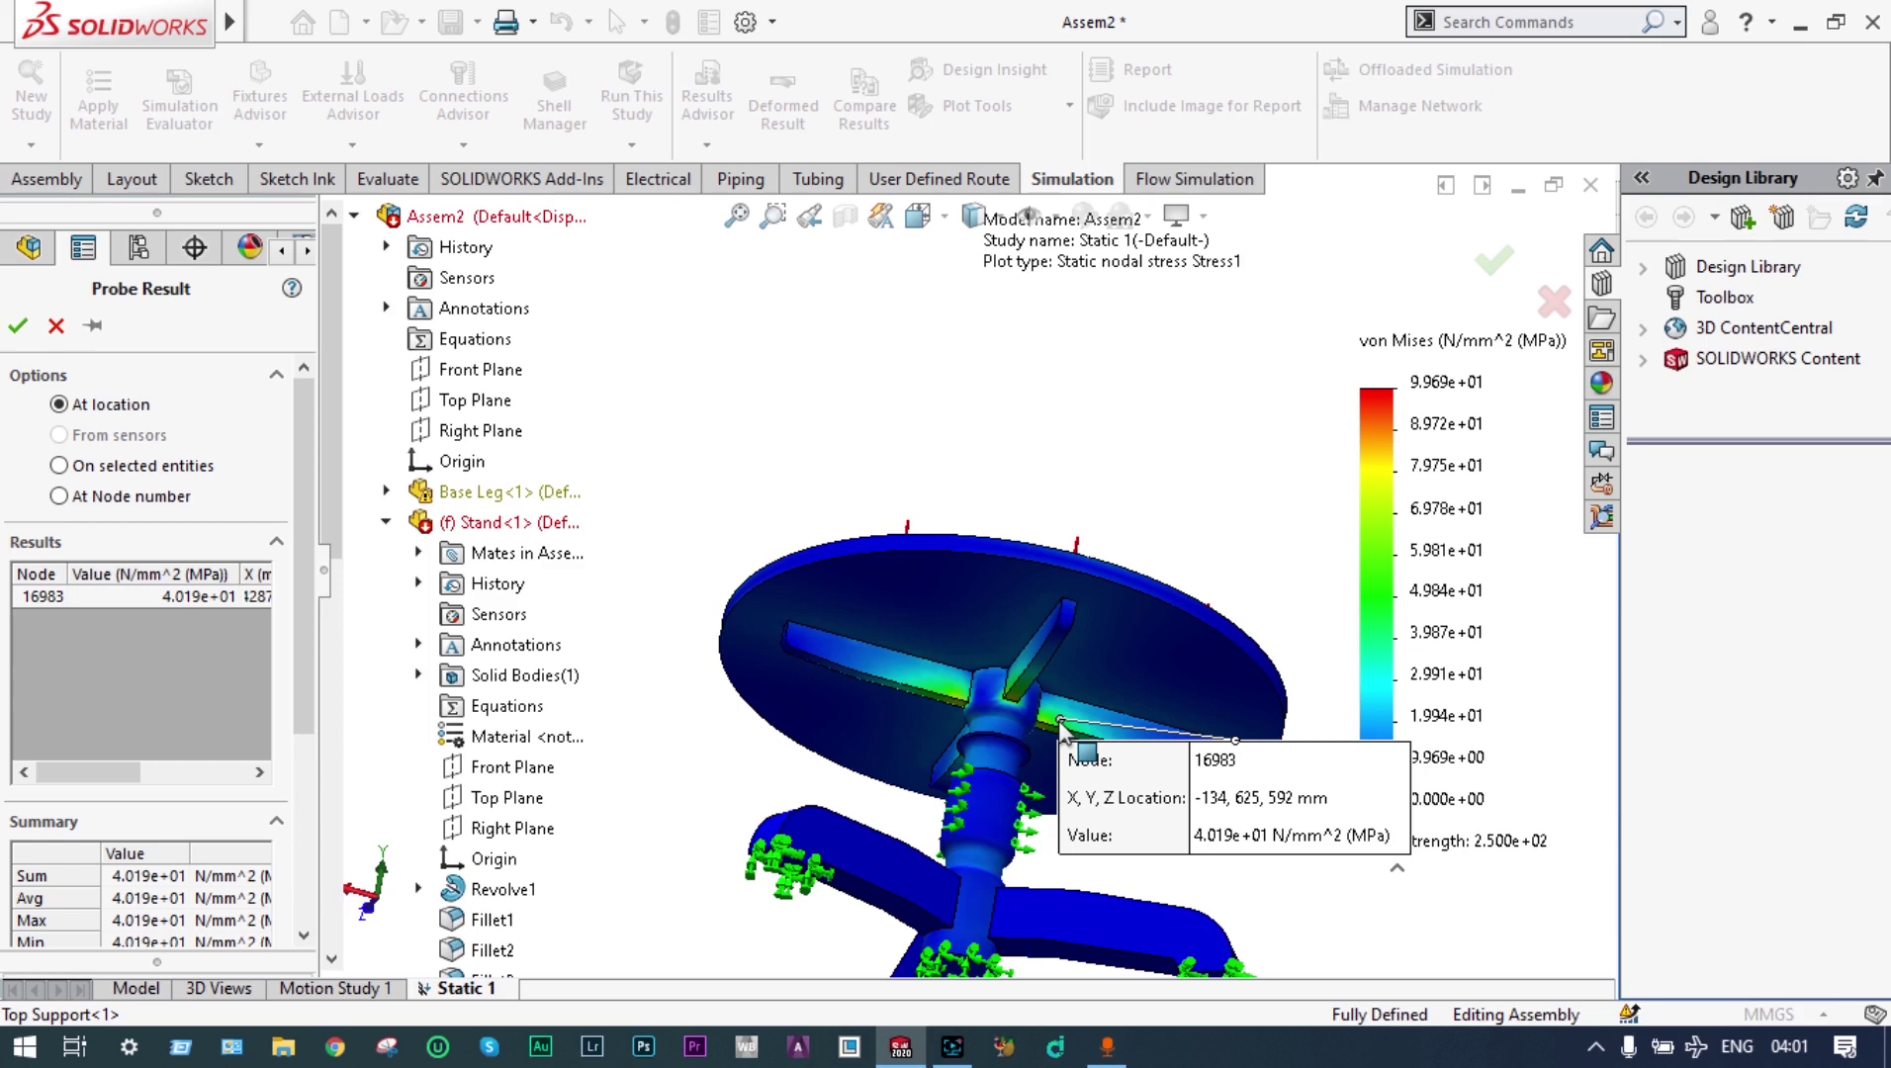
Probe the von Mises stress on the opposite Top Support arm near the Stand and on the Top Plate's upper face
click(959, 703)
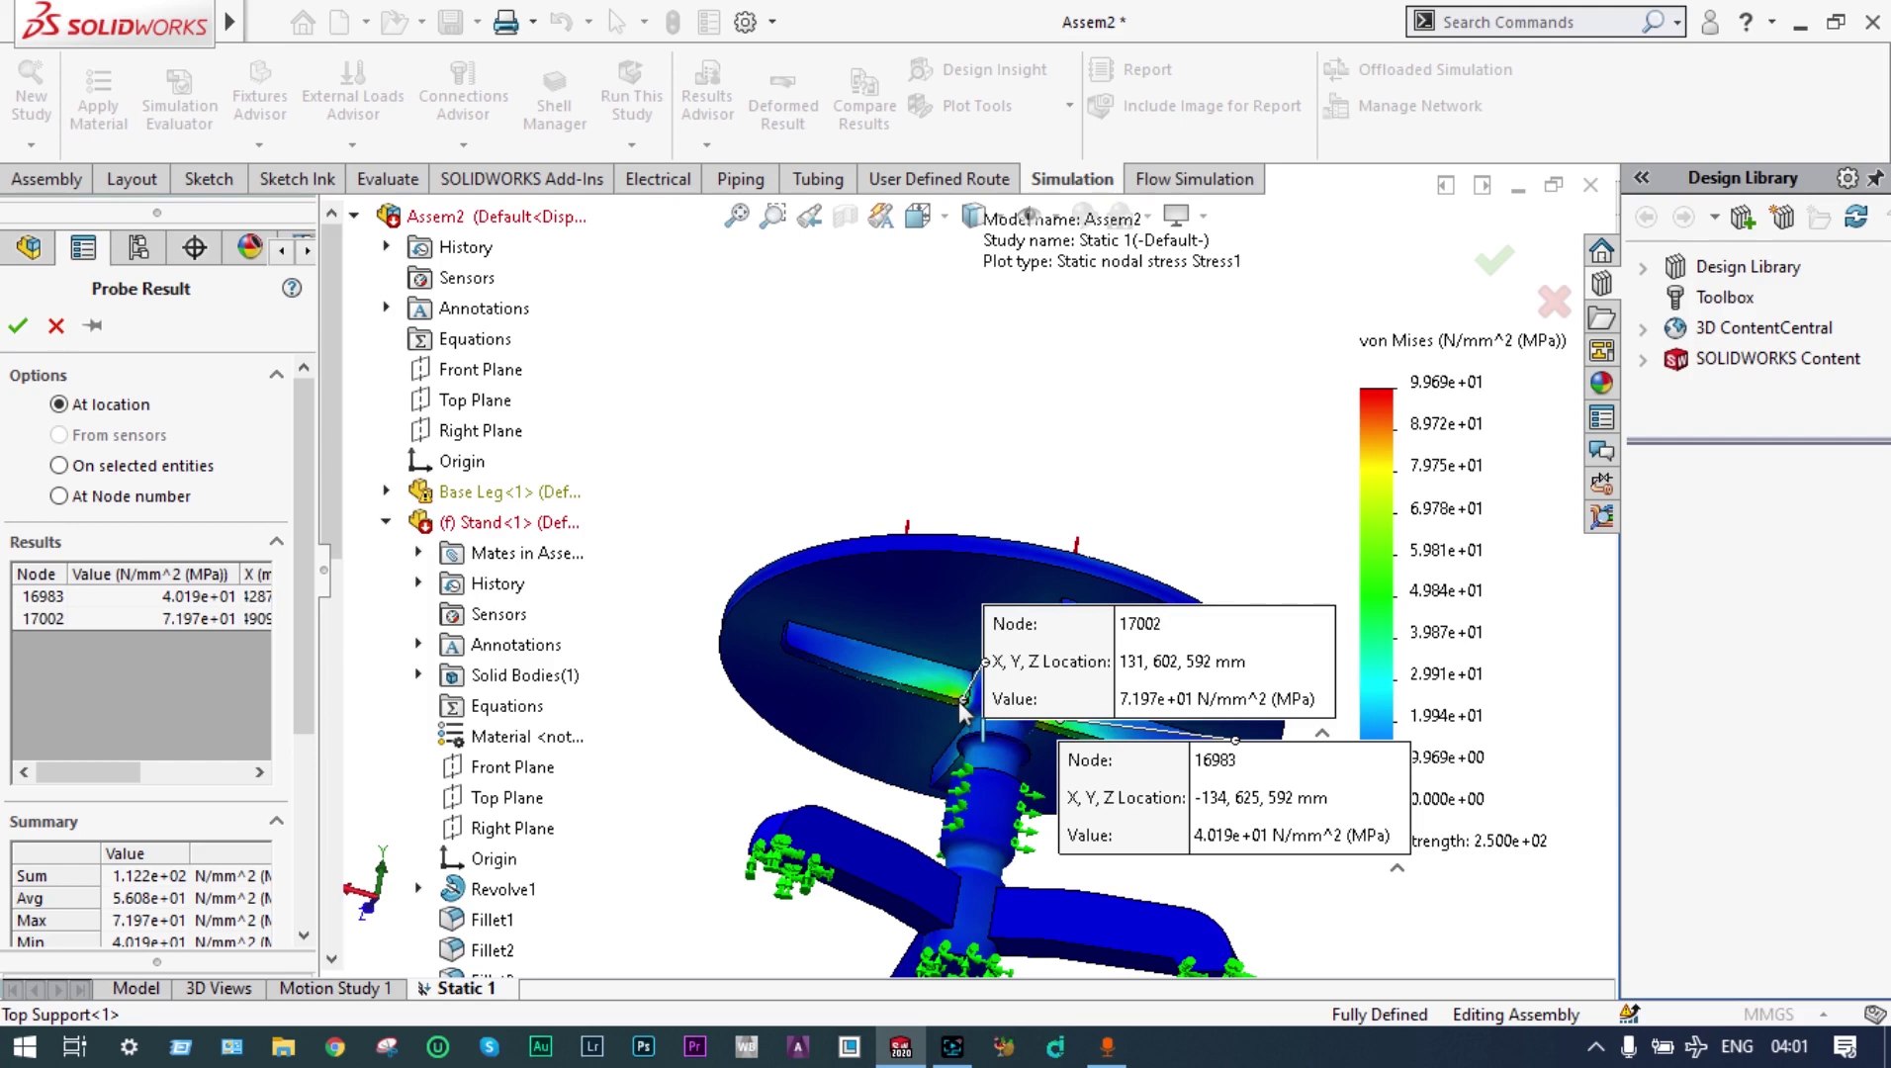
middle_drag(887, 799, 949, 802)
click(820, 714)
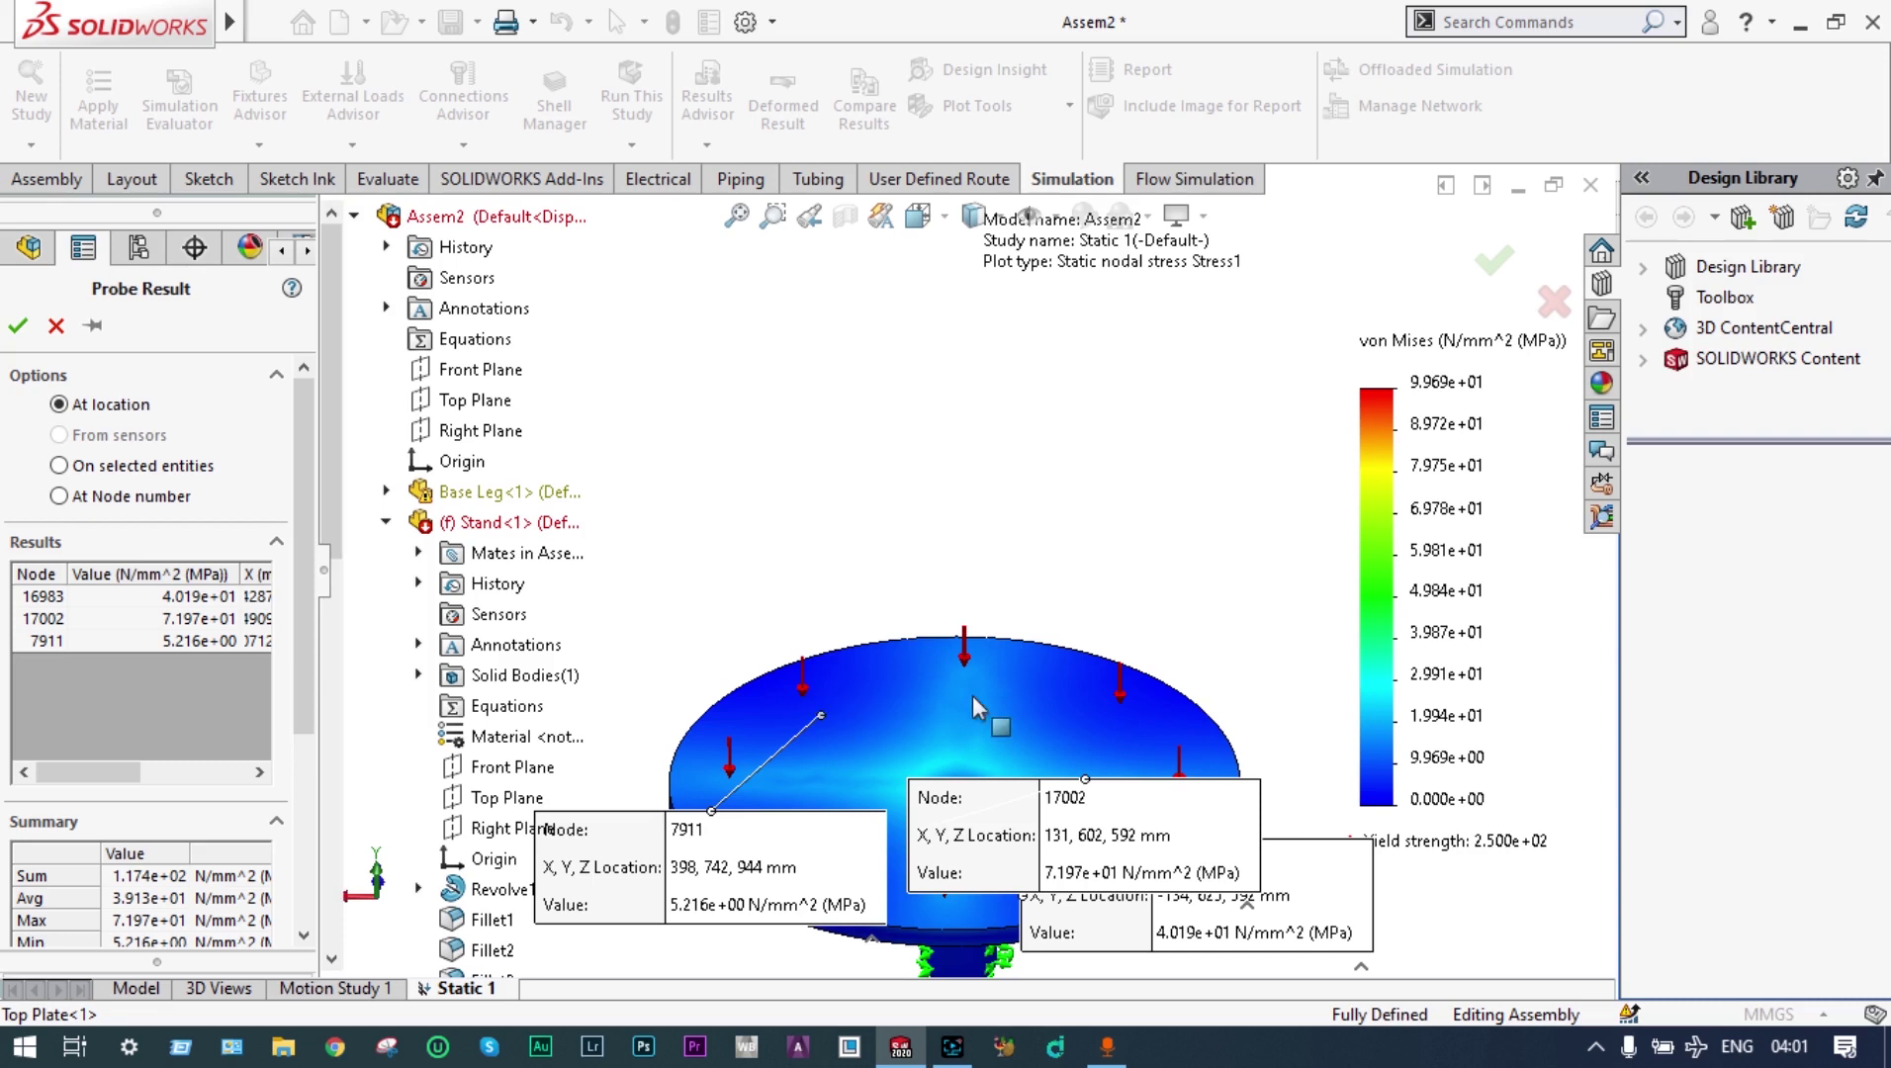
click(1499, 262)
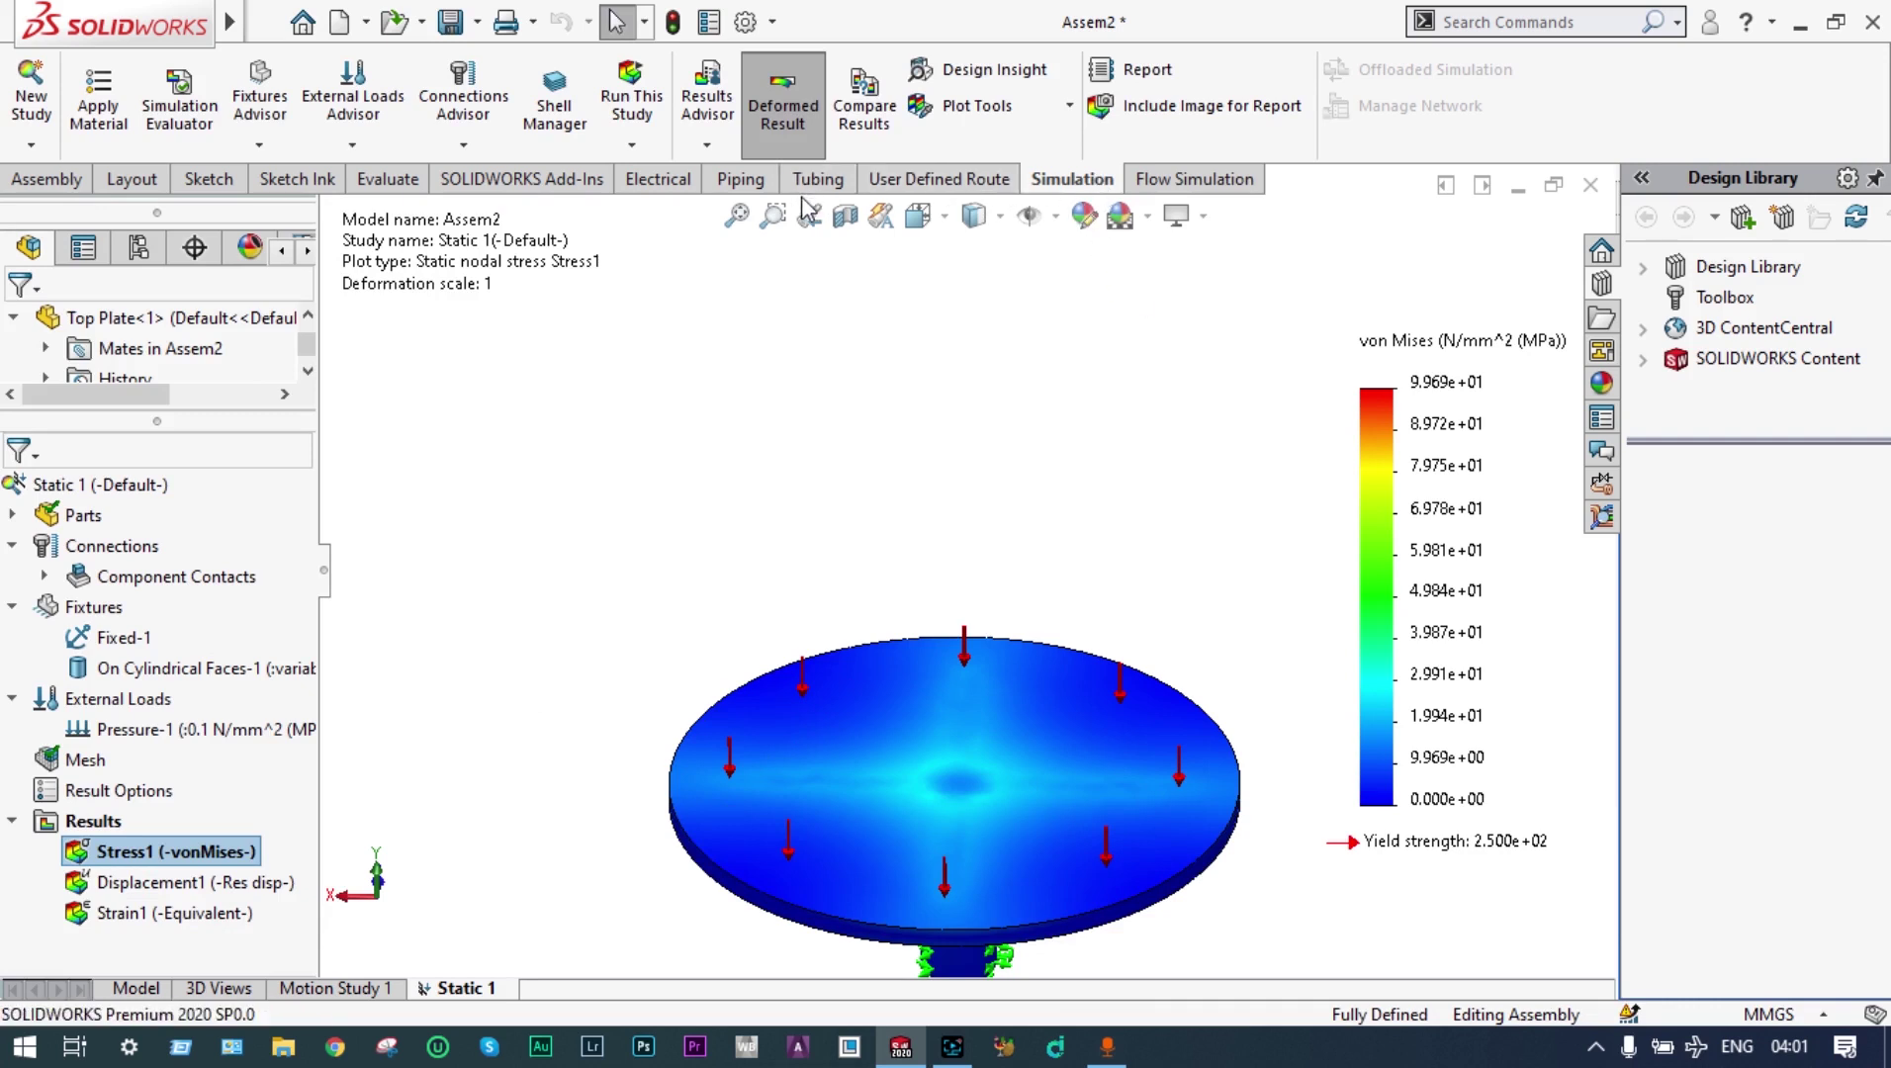
Create a factor of safety plot for all bodies with the Automatic criterion, and inspect it across the tabletop, Stand and Base Legs
click(708, 145)
mouse_move(743, 255)
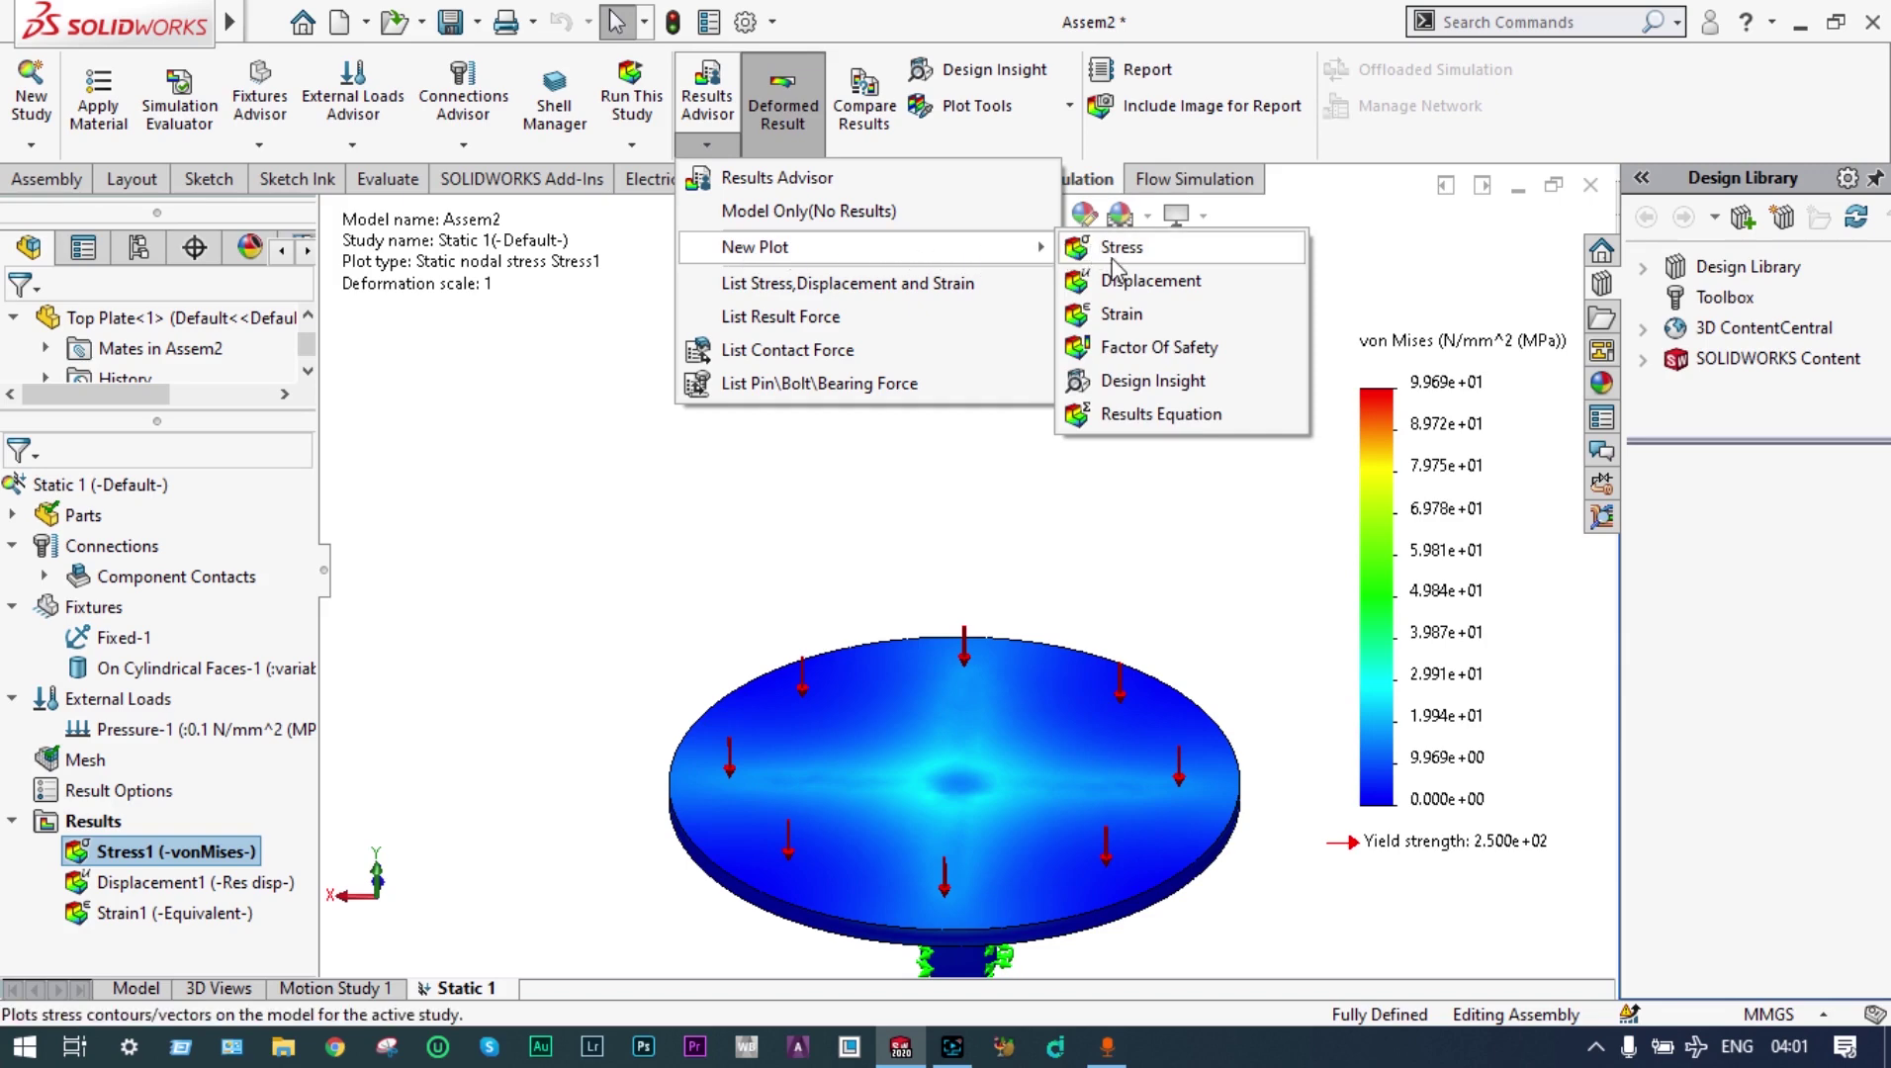
click(1122, 346)
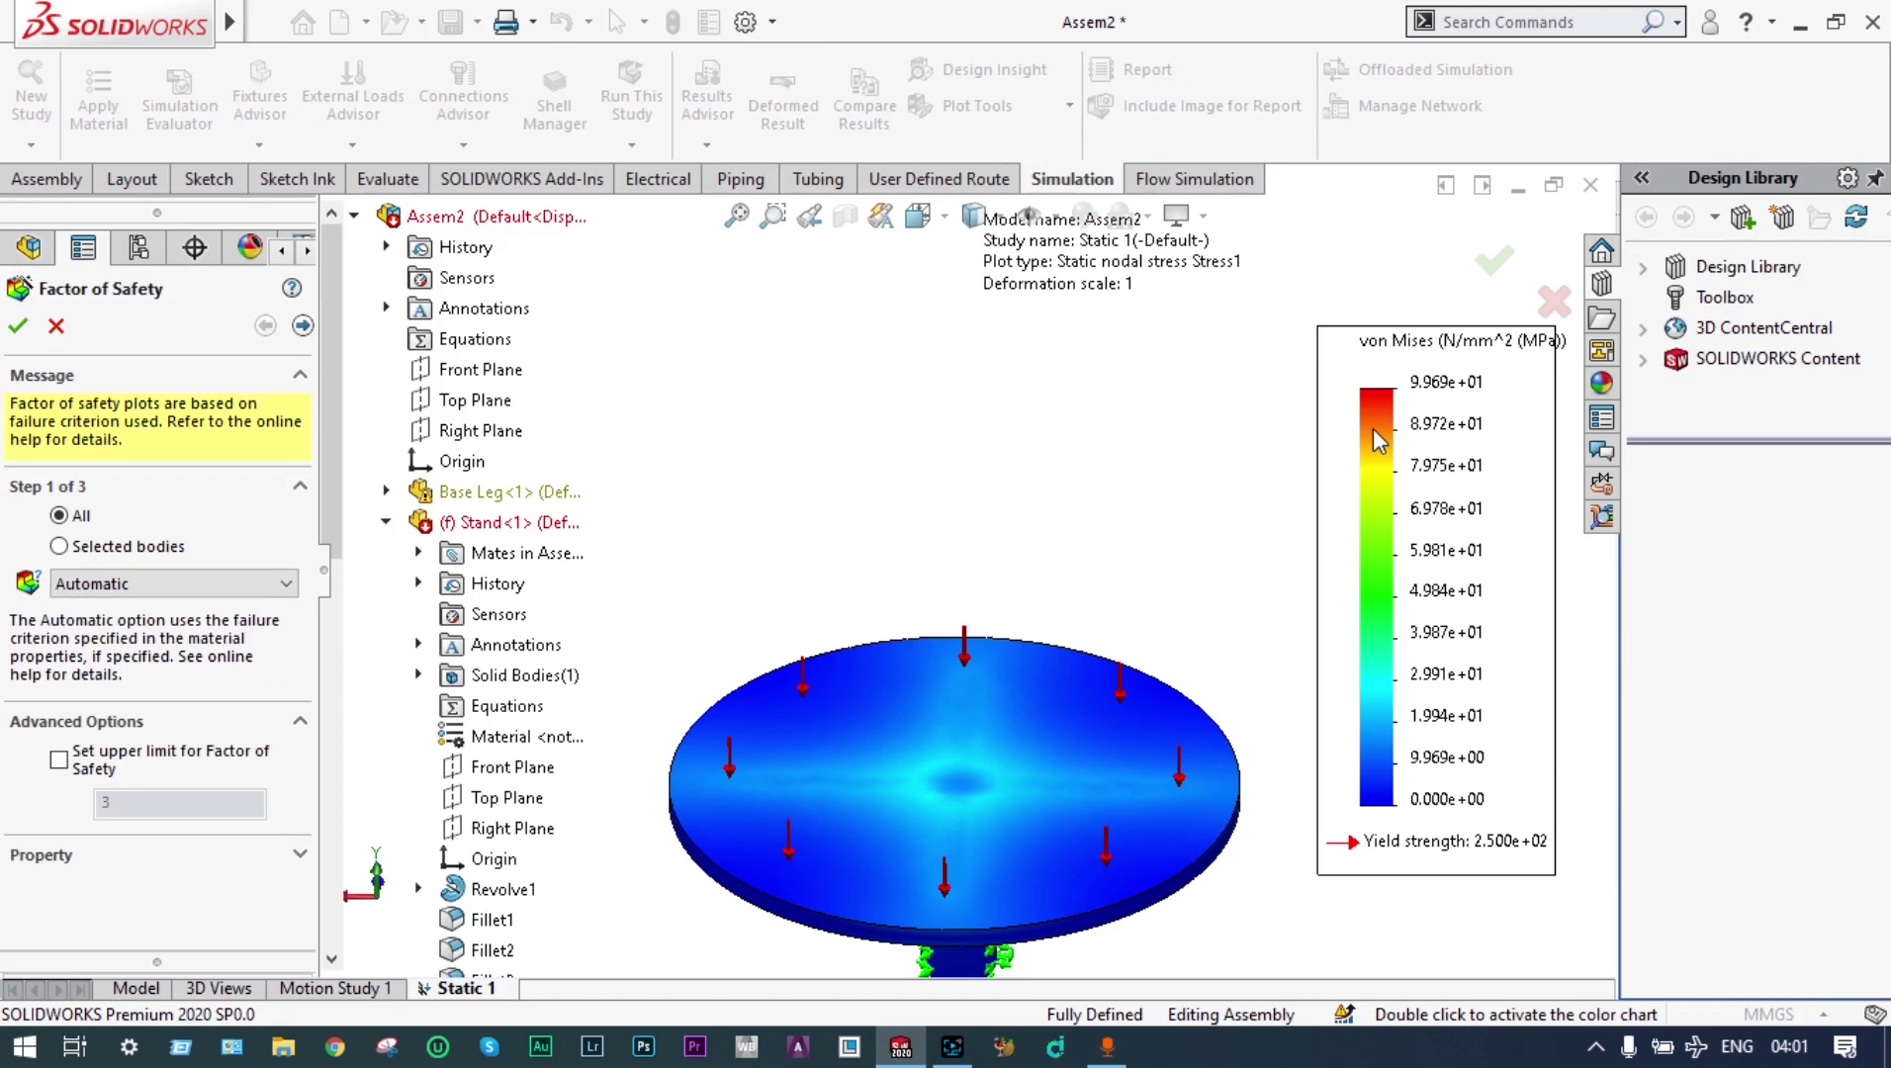
click(18, 327)
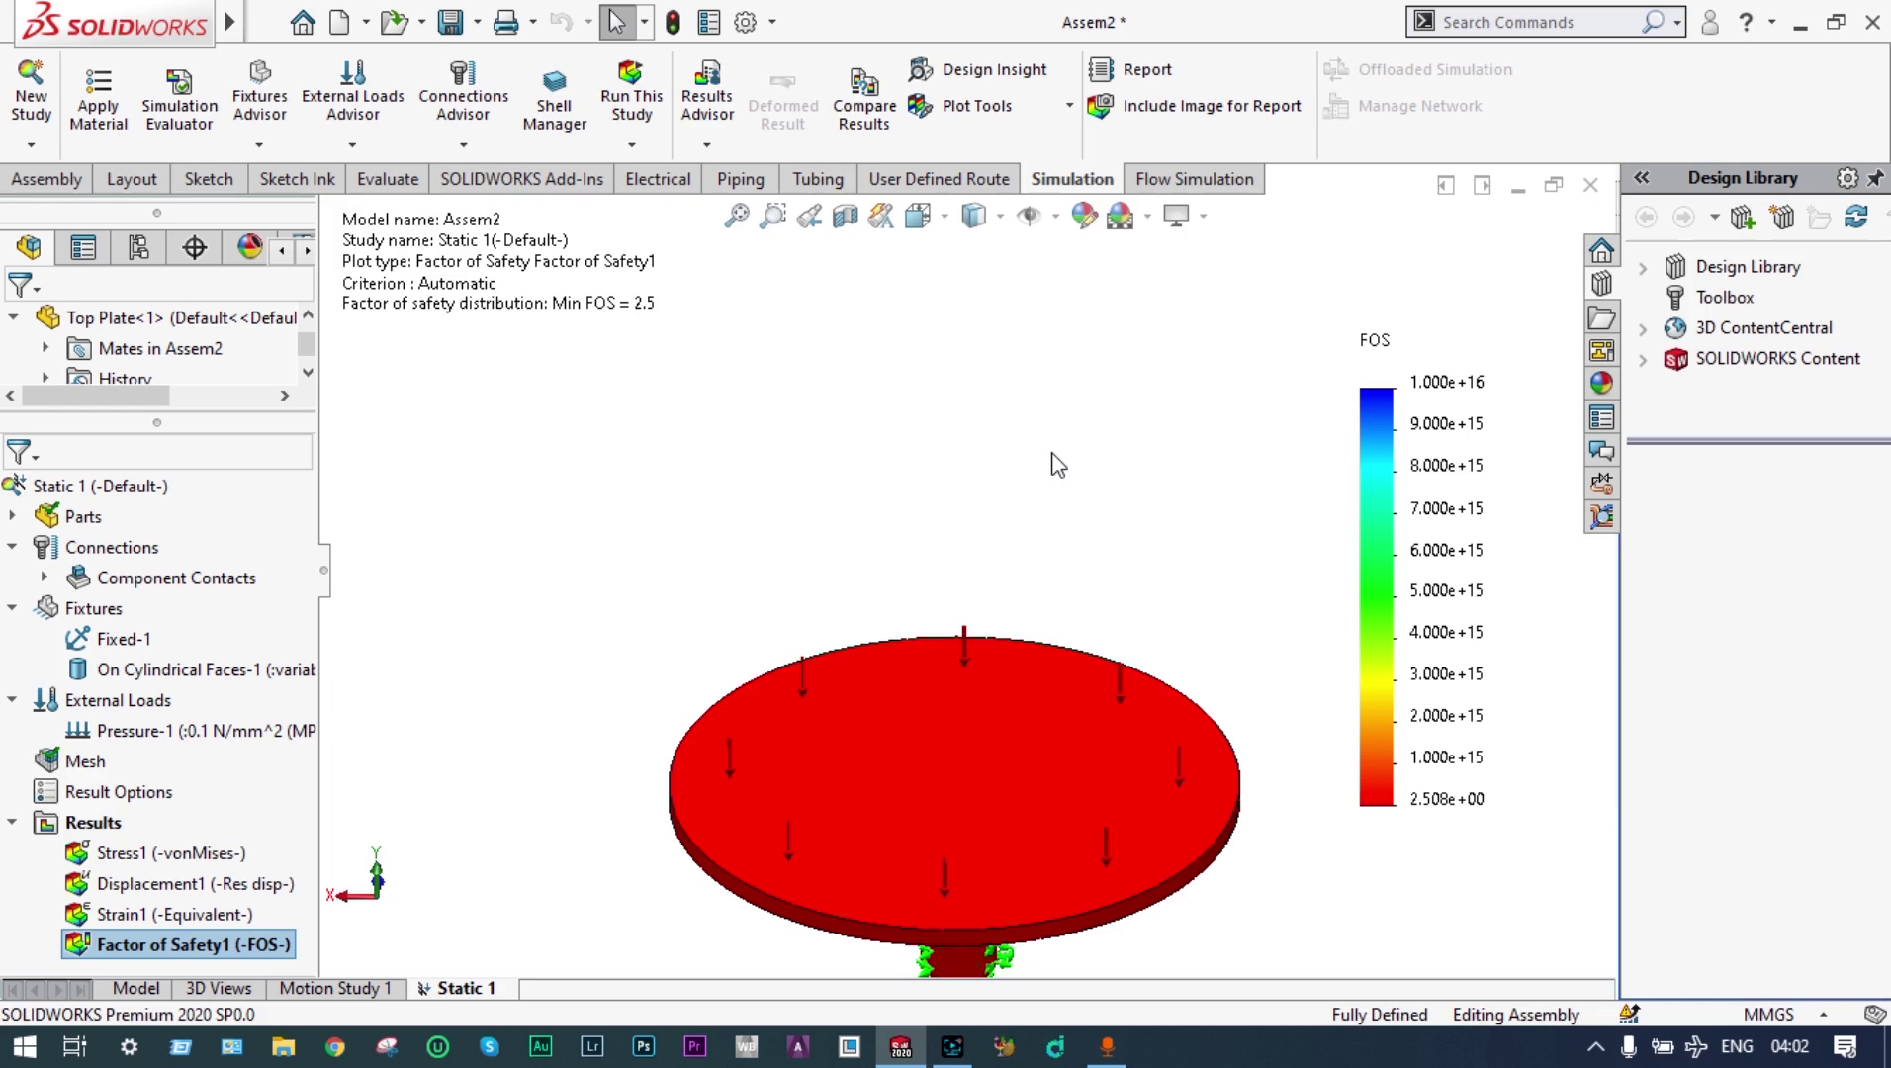
middle_drag(1194, 603, 1248, 702)
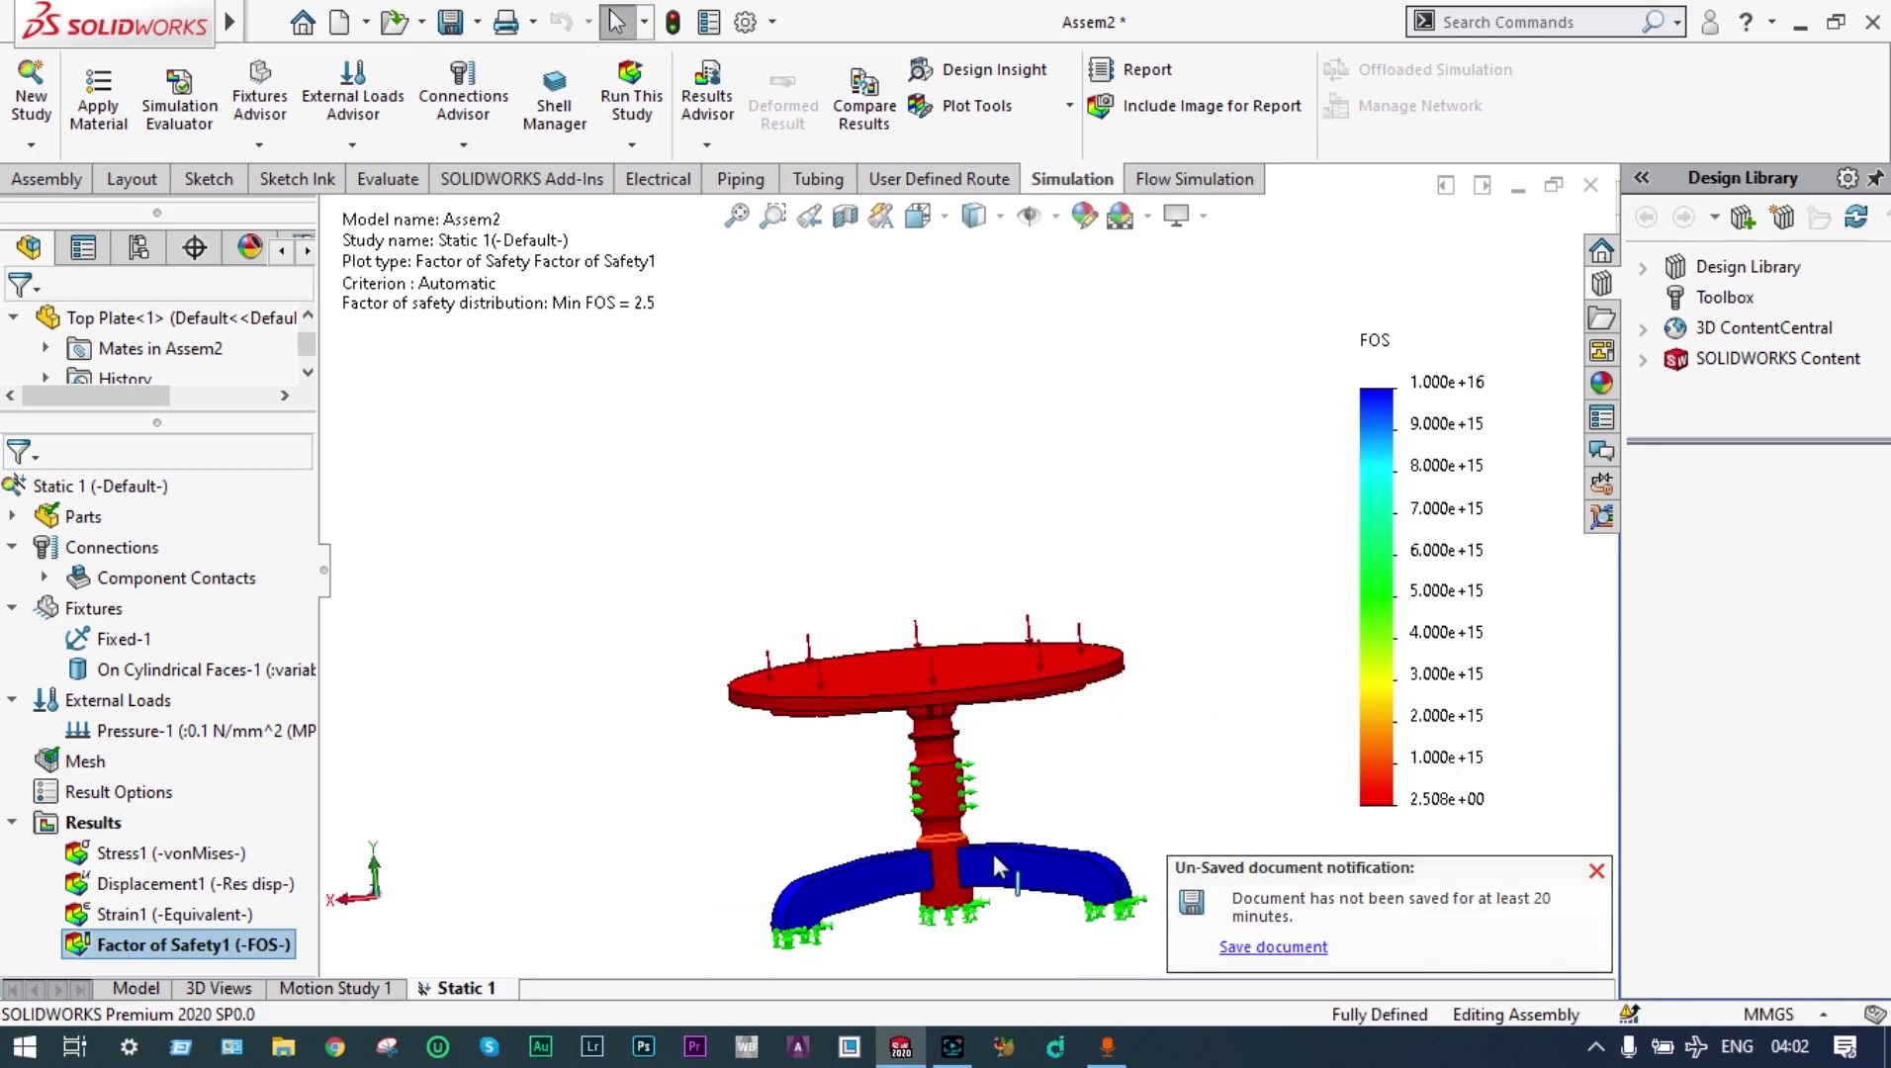
middle_drag(1154, 777, 1046, 959)
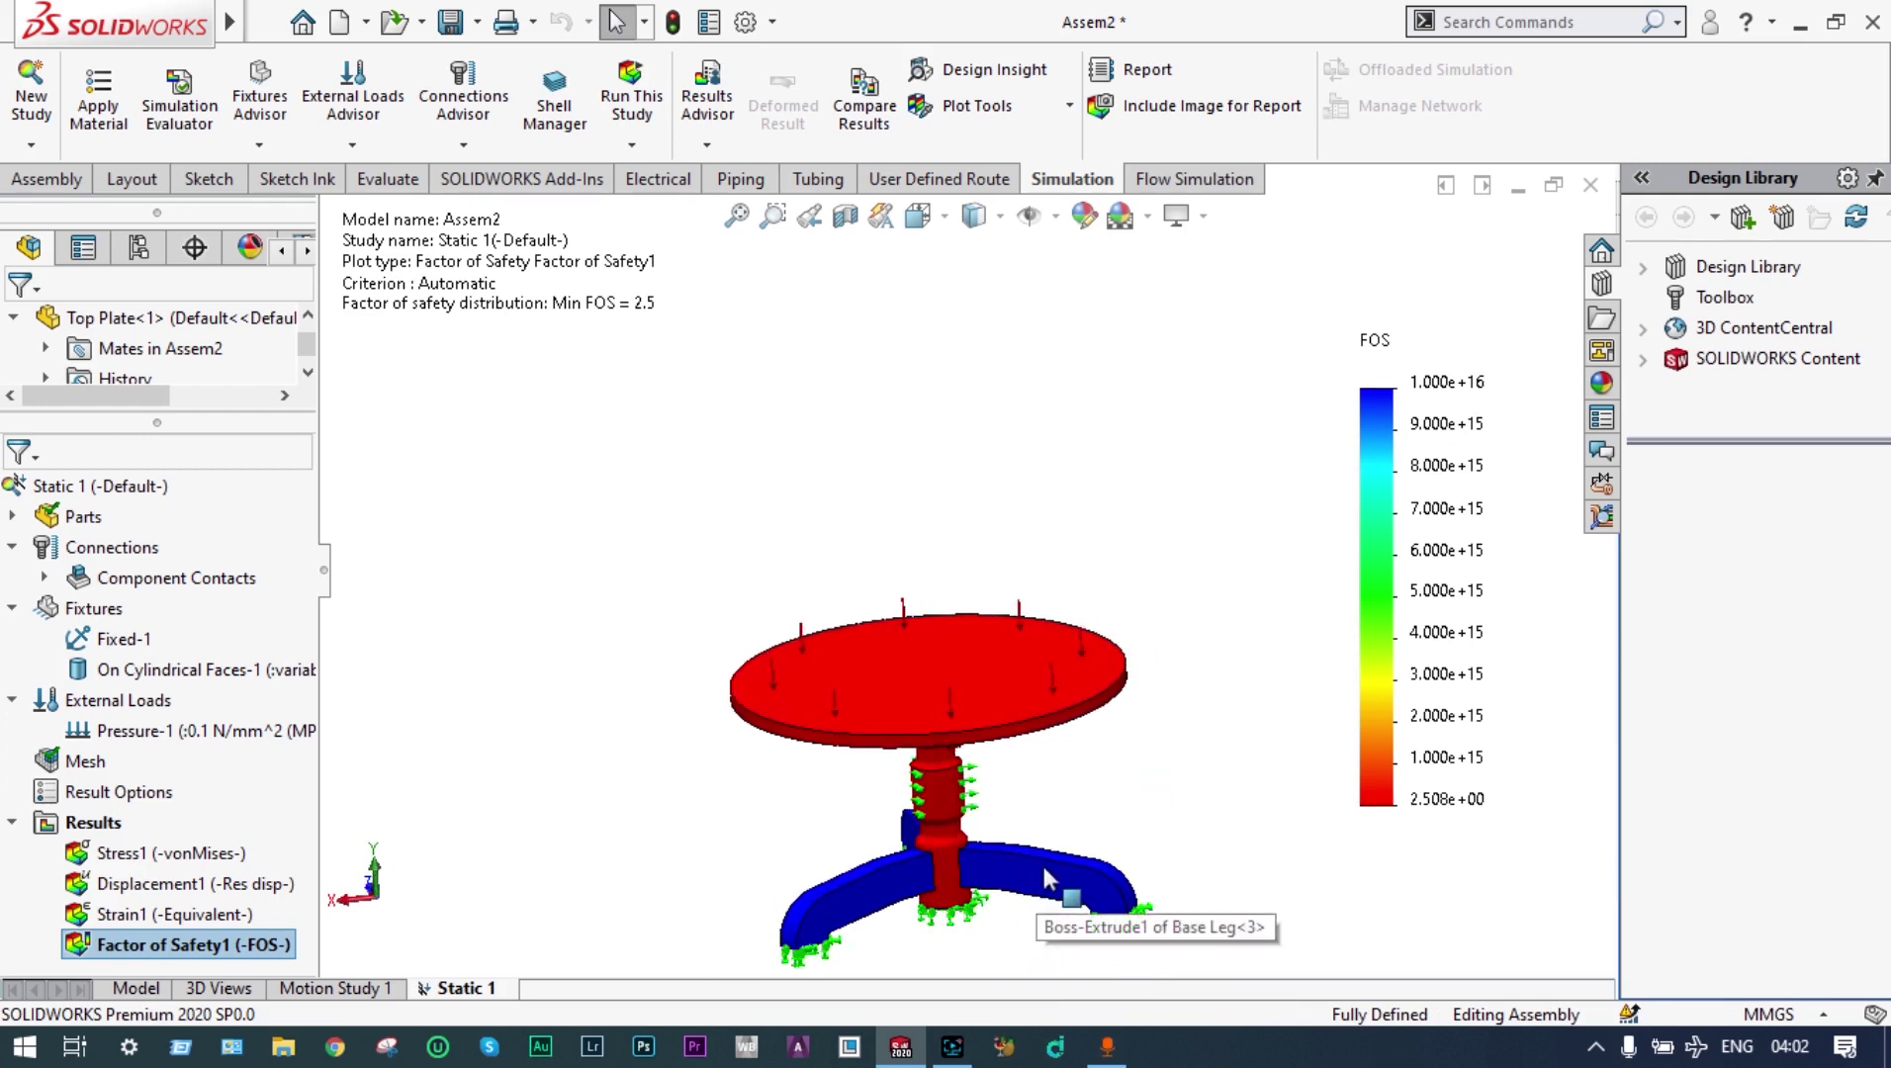
middle_drag(1098, 791, 982, 883)
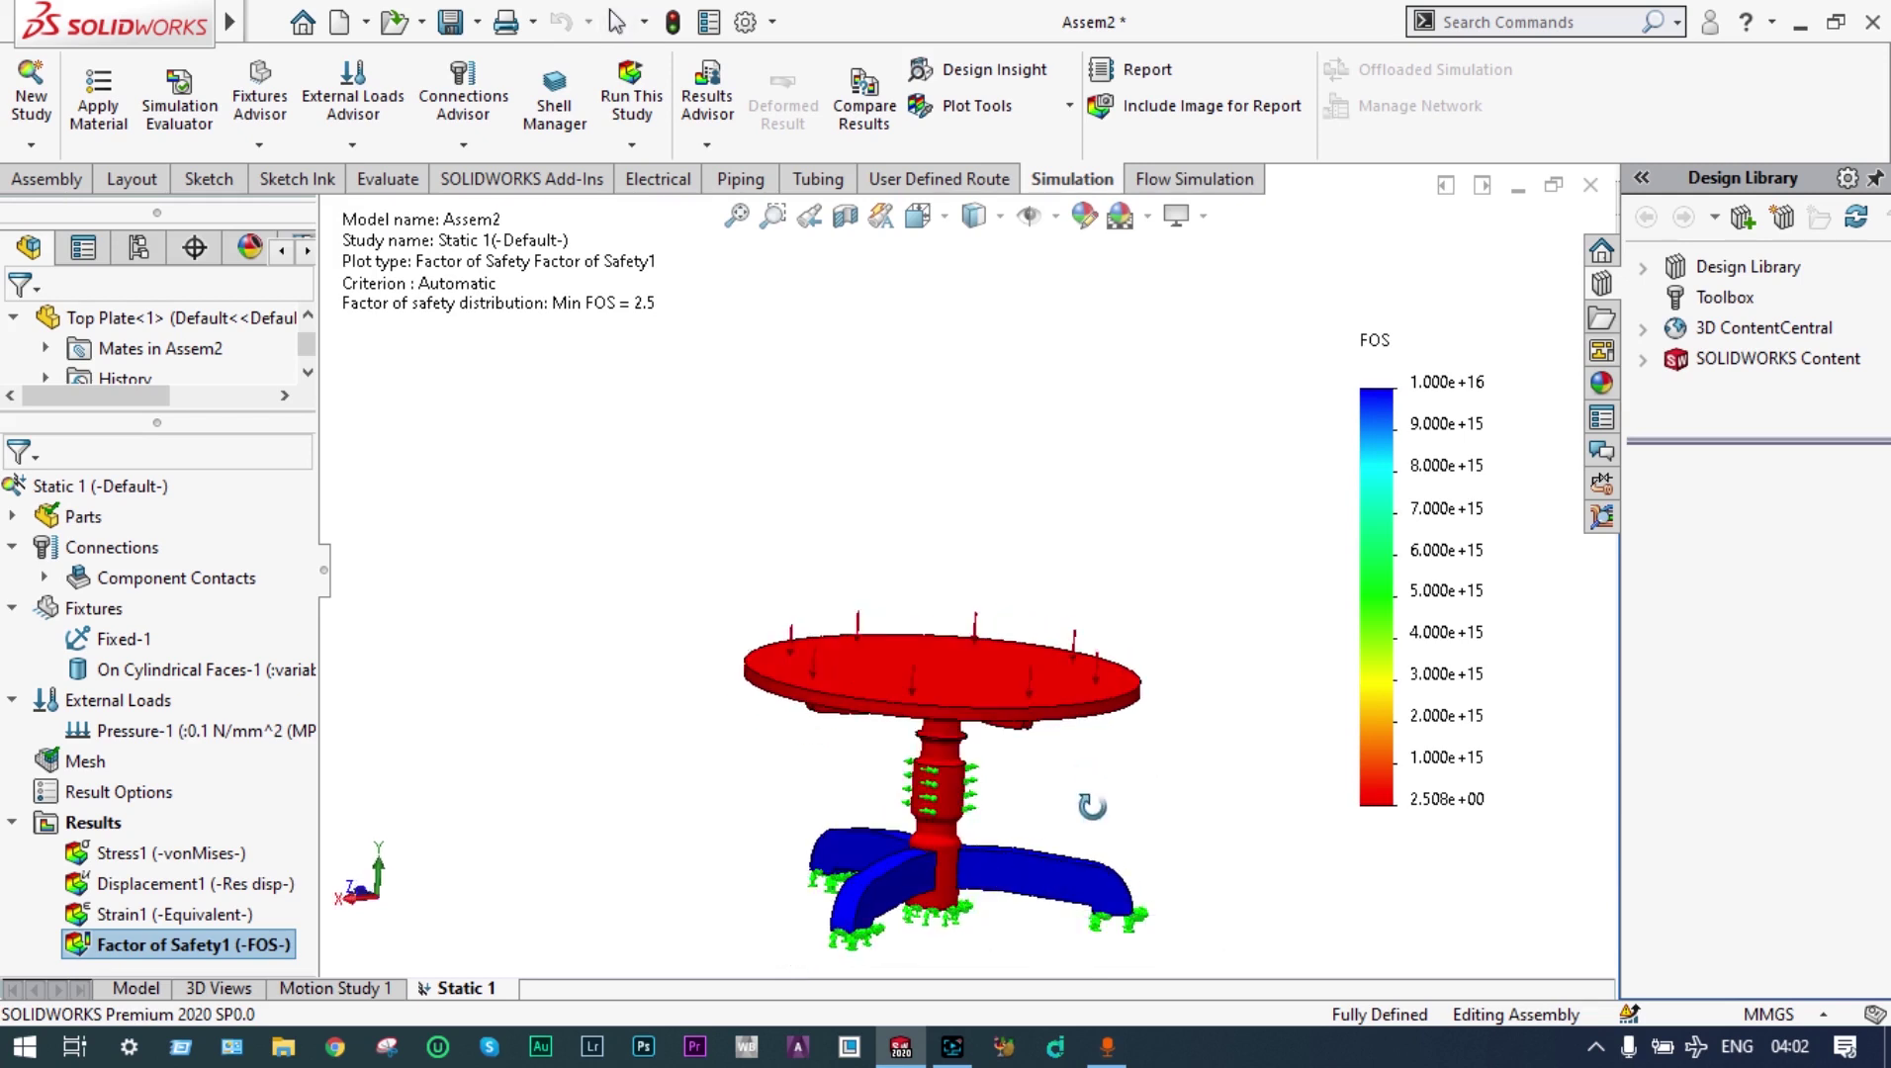
mouse_move(1091, 808)
middle_down()
mouse_move(1042, 872)
mouse_move(1176, 739)
mouse_move(1076, 740)
mouse_move(1100, 819)
middle_up()
scroll(961, 949, down, 5)
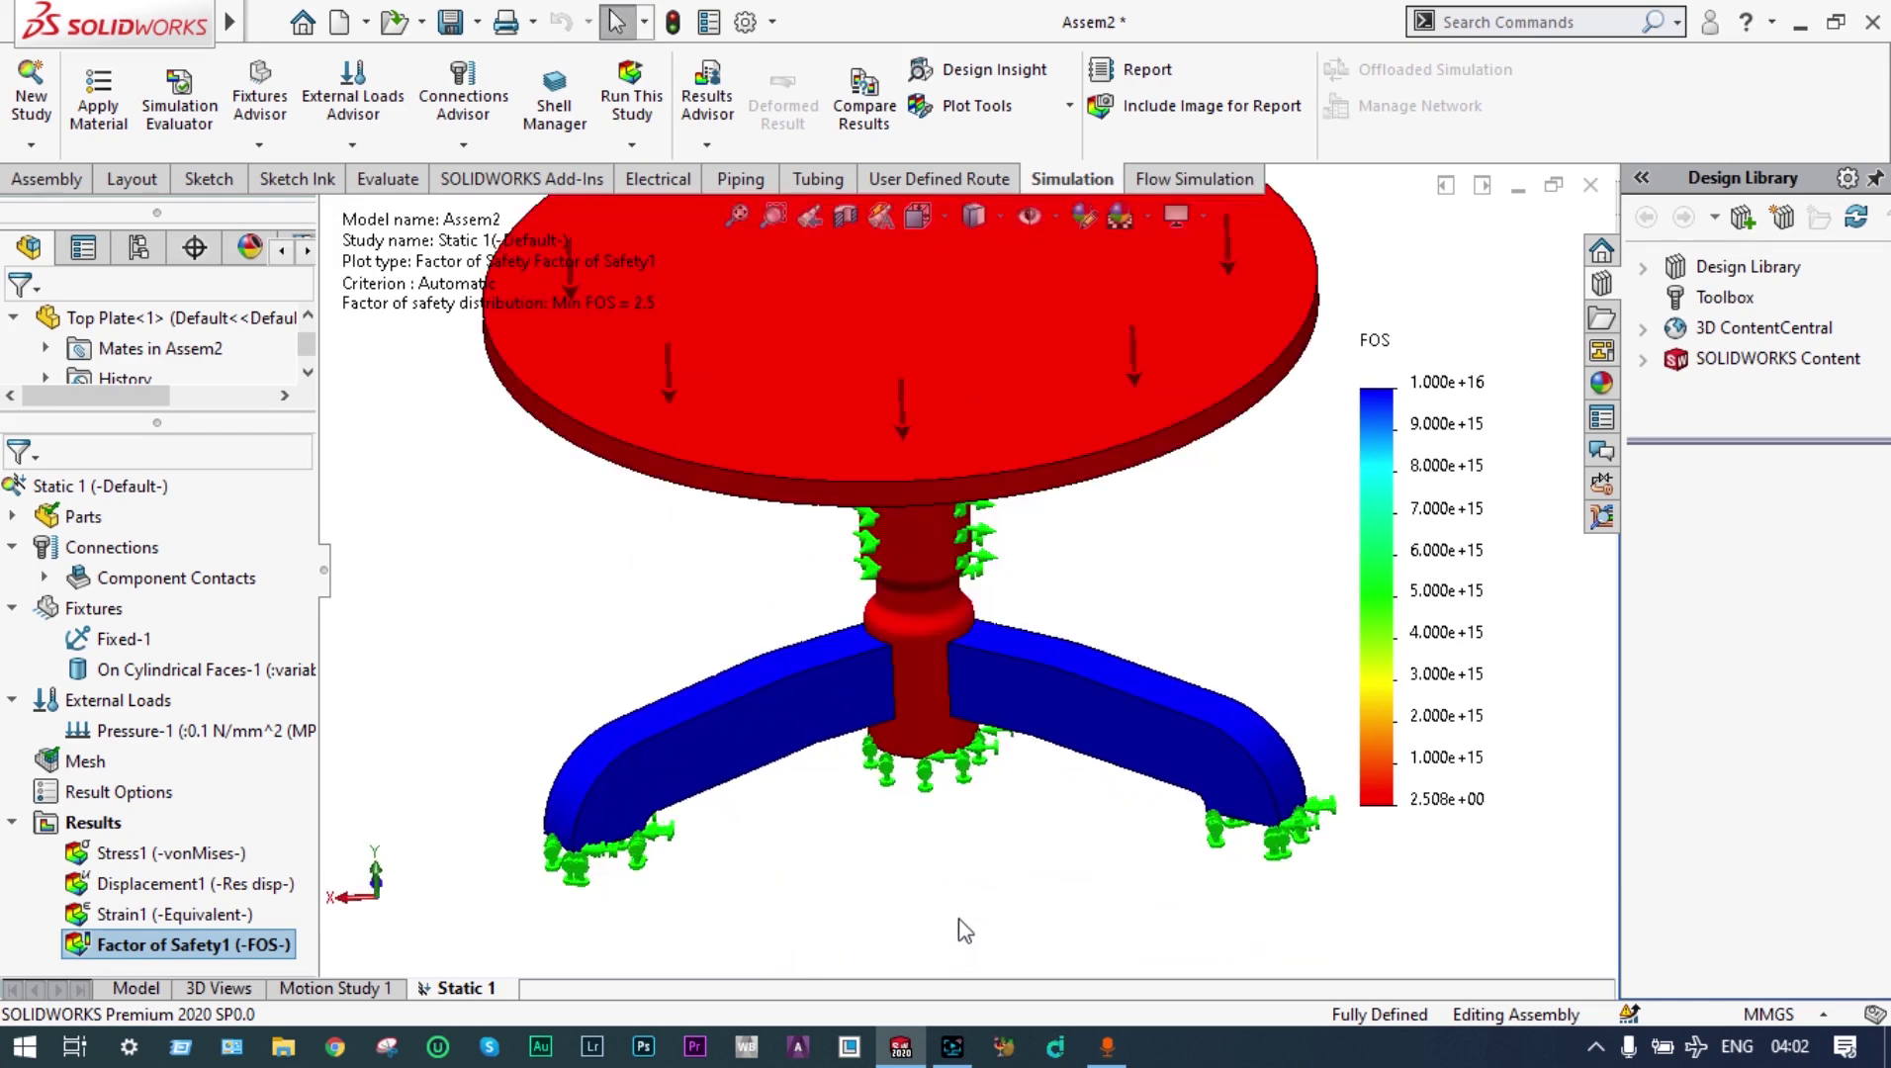
scroll(1119, 688, up, 2)
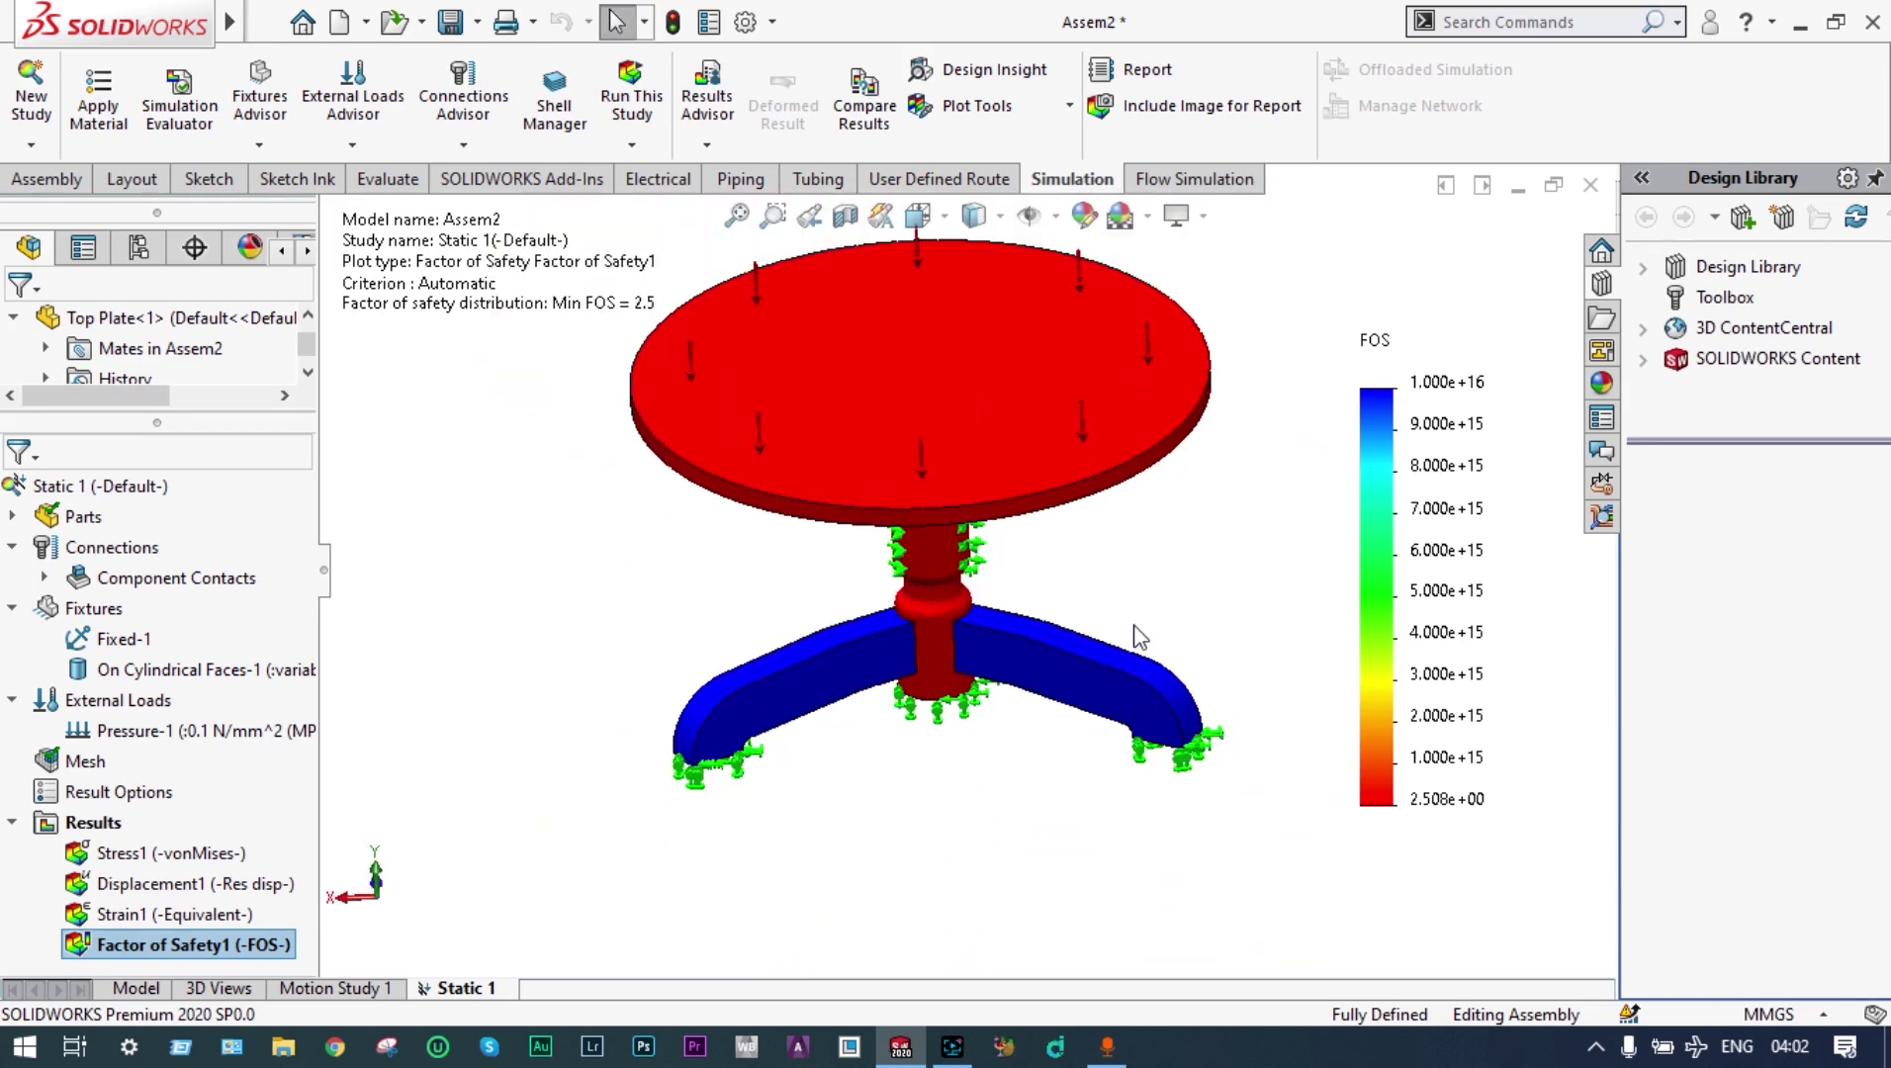